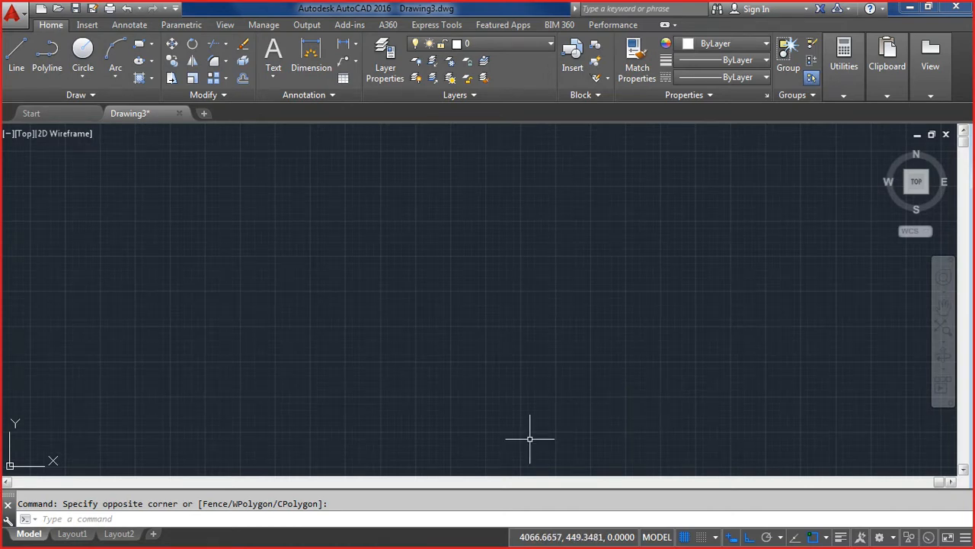
Step: Switch to the Microsoft Teams meeting, mute all participants, and return to the AutoCAD drawing with the call window minimized
click(19, 533)
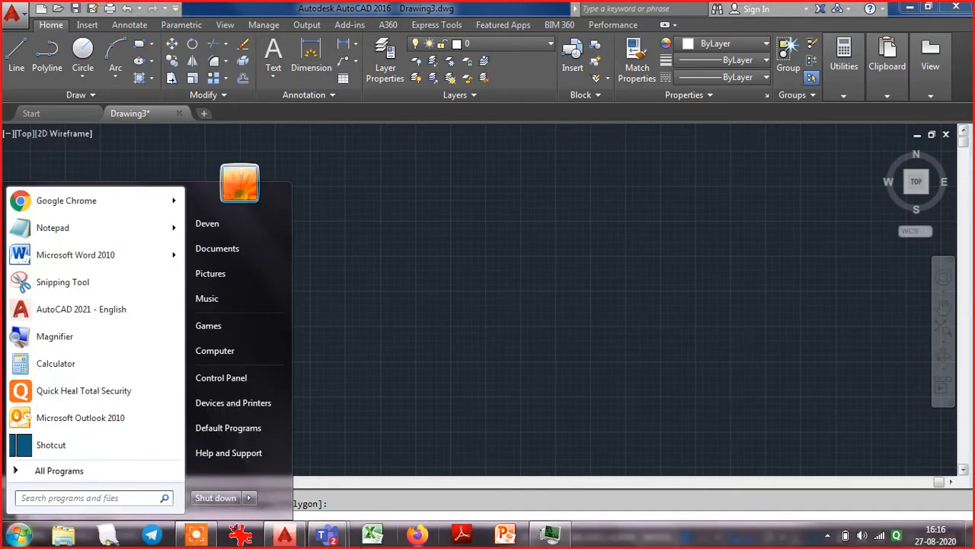
click(327, 534)
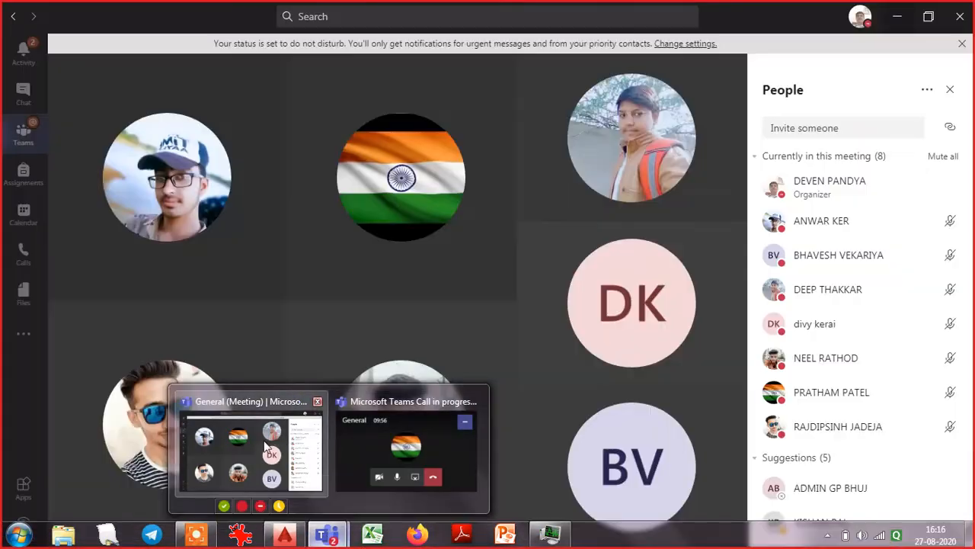
click(301, 439)
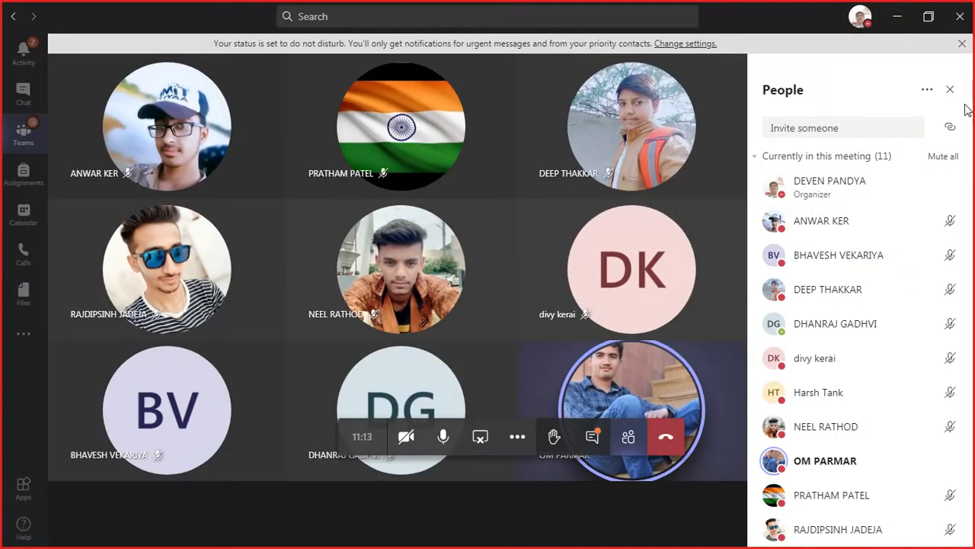
click(941, 159)
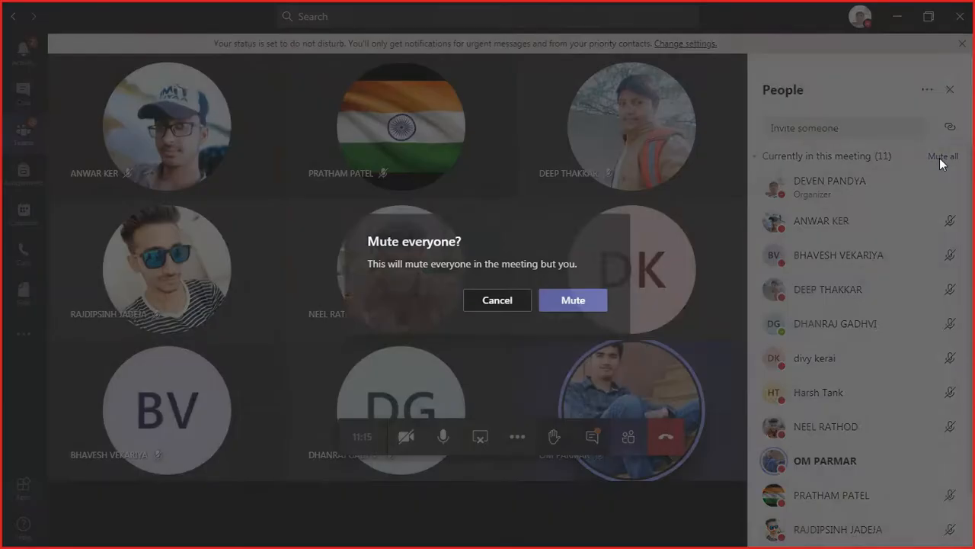
click(594, 298)
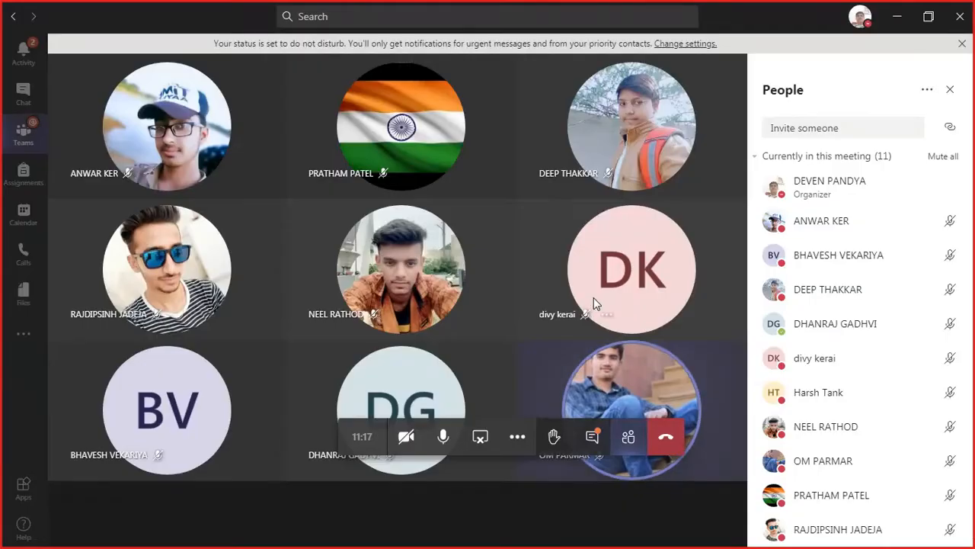
click(898, 17)
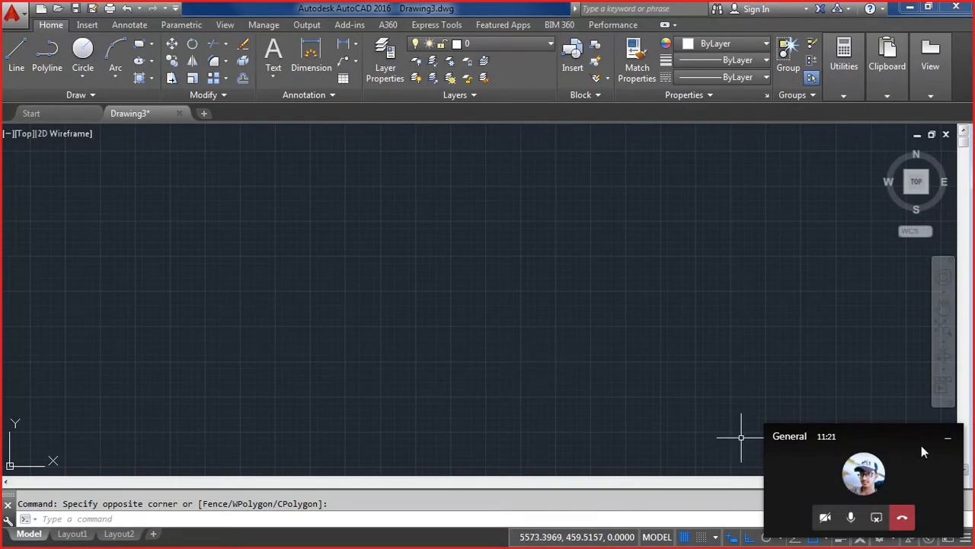
click(947, 438)
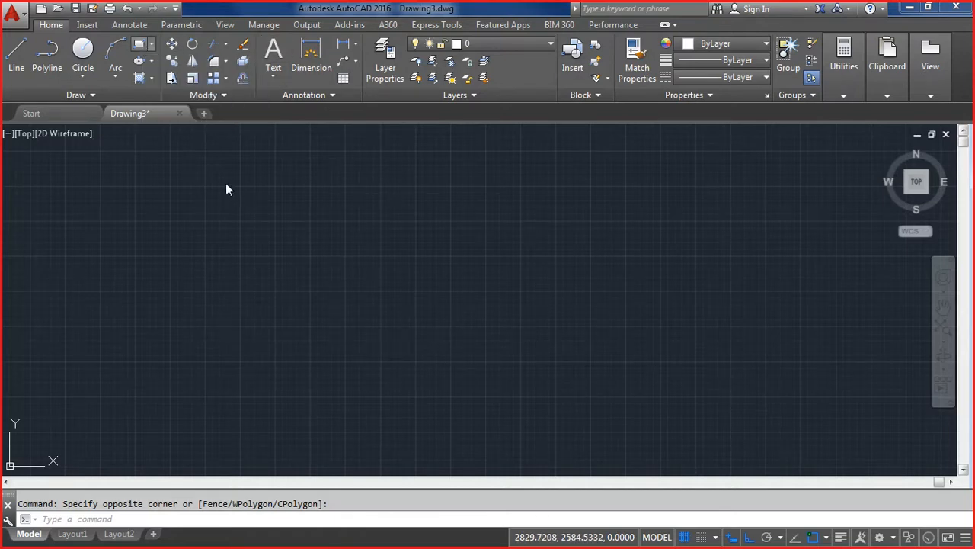
Step: Draw a rectangle with its first corner at 0,0 and its opposite corner at 297,210
click(140, 43)
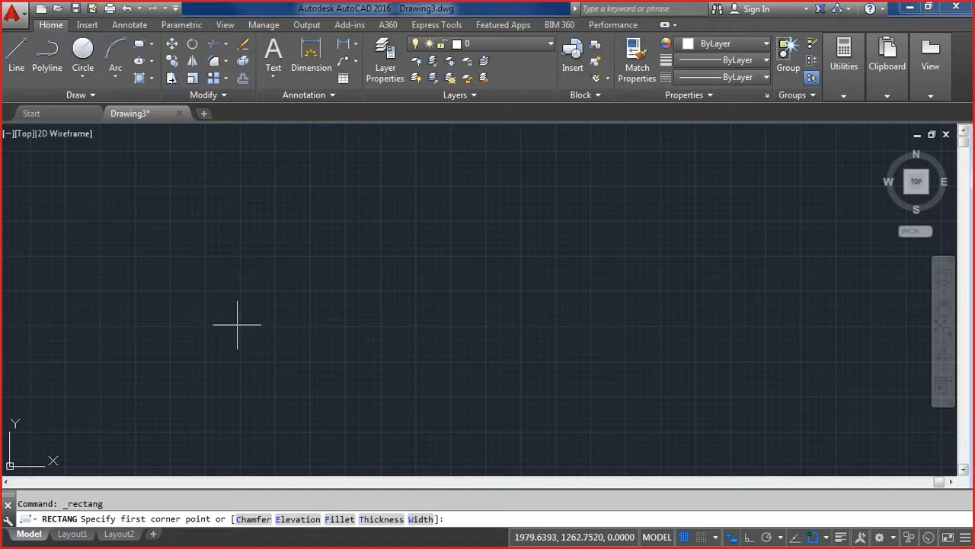
text(0,0)
key(Return)
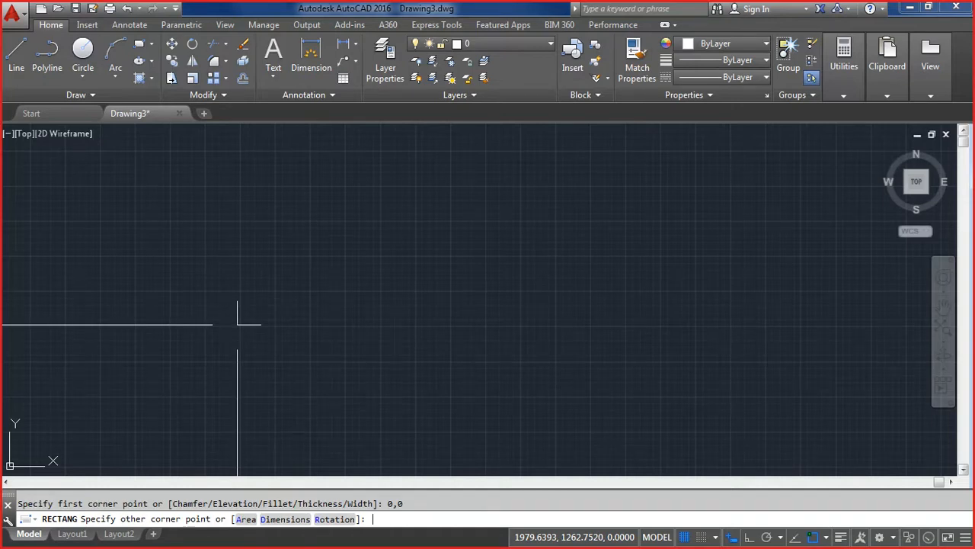
text(297,210)
key(Return)
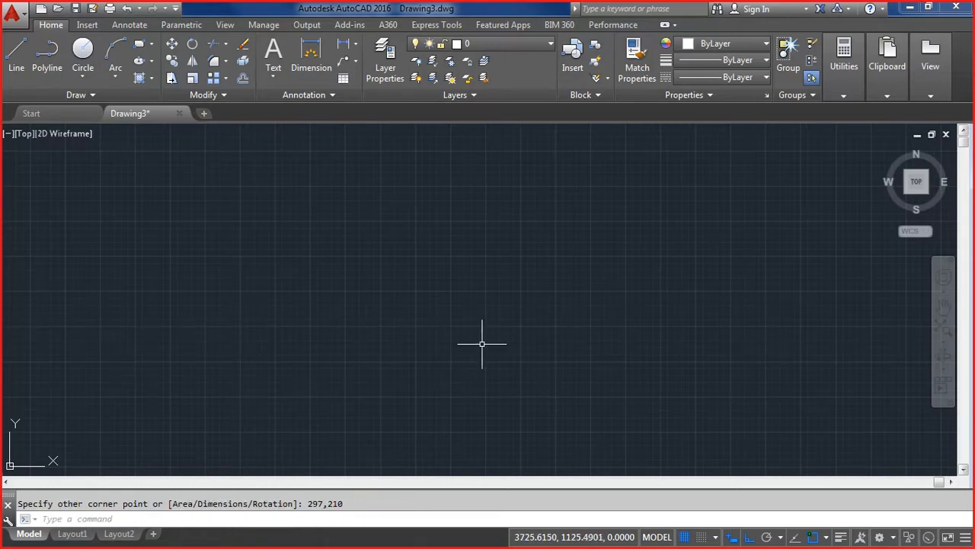
click(944, 327)
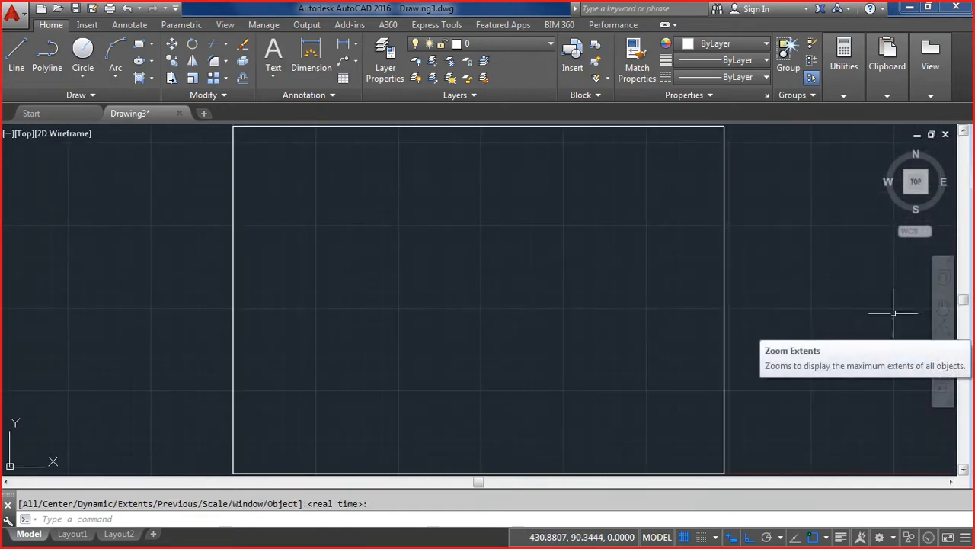
scroll(610, 262, down, 2)
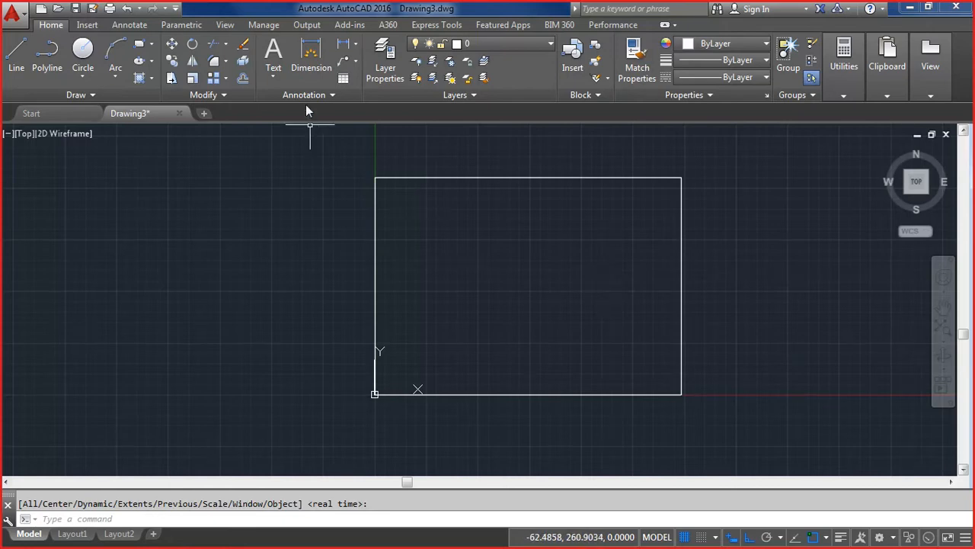
Step: Turn off the display of the UCS icon in the drawing area
click(227, 26)
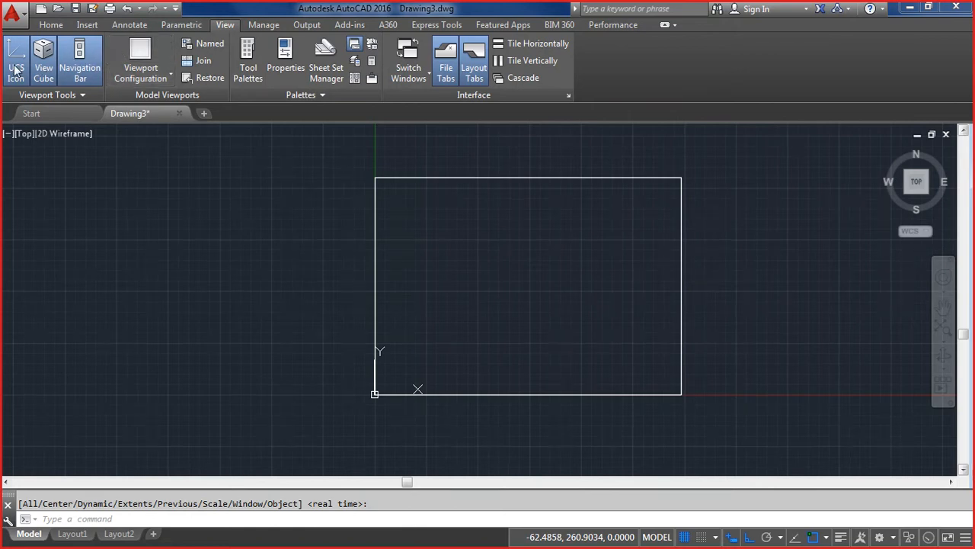
click(15, 68)
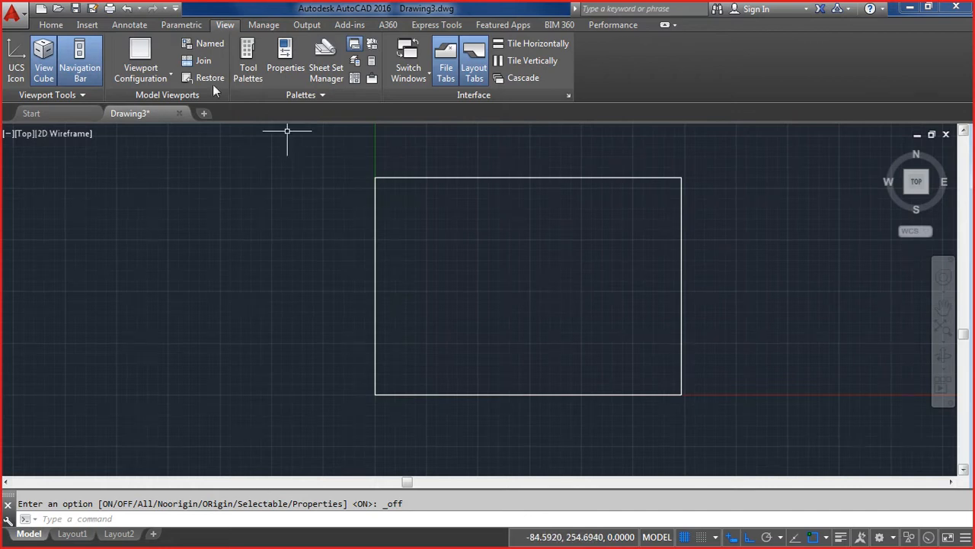
click(53, 26)
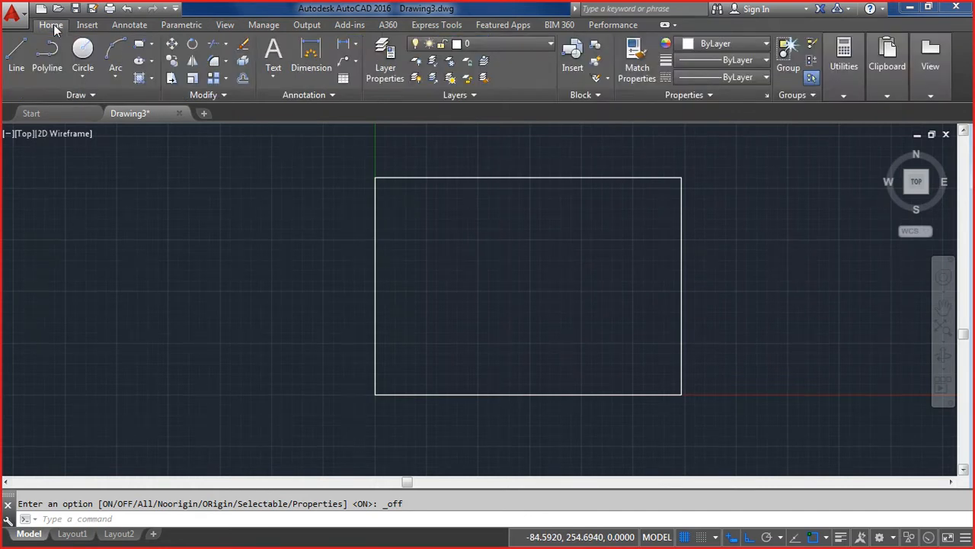
Step: Draw a second rectangle from the first one's lower-left corner at the origin to 420,297
click(139, 43)
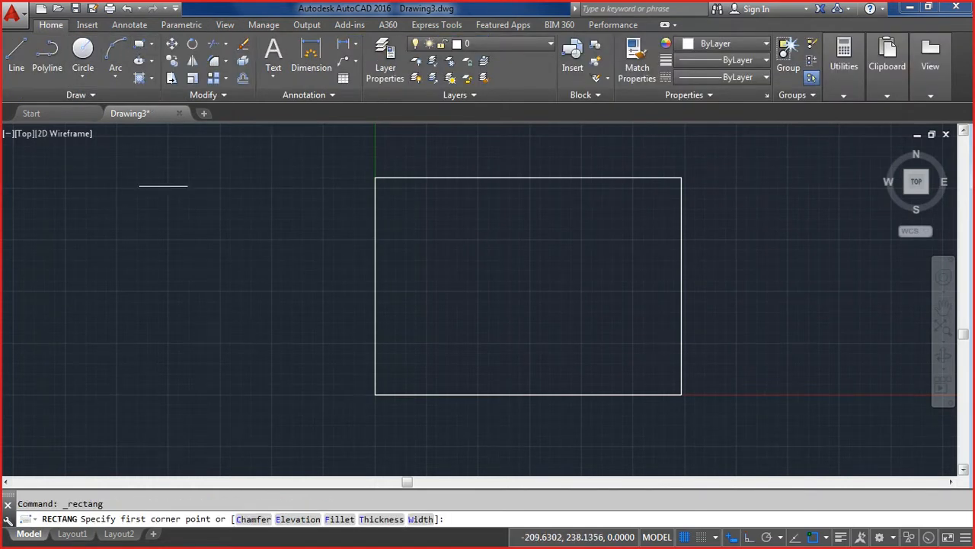
click(374, 394)
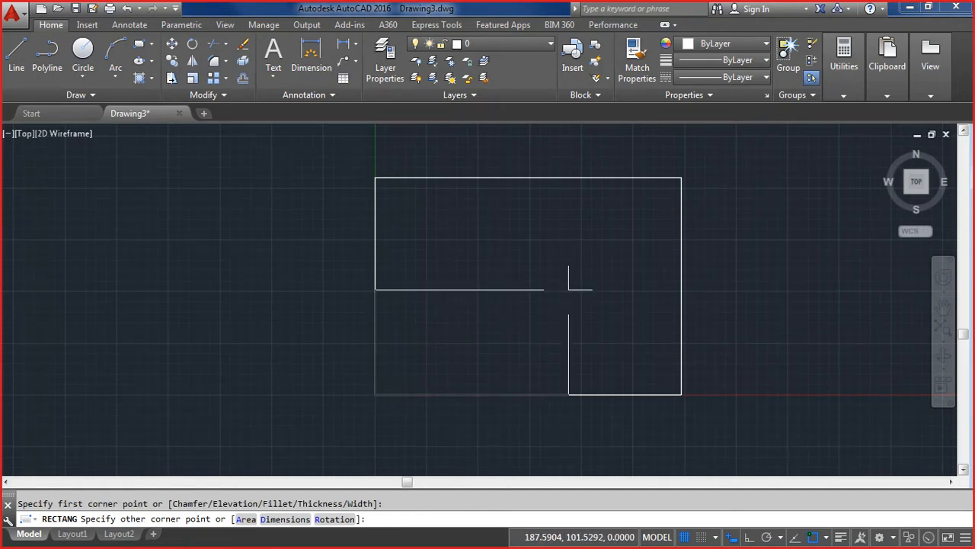
text(420,297)
key(Return)
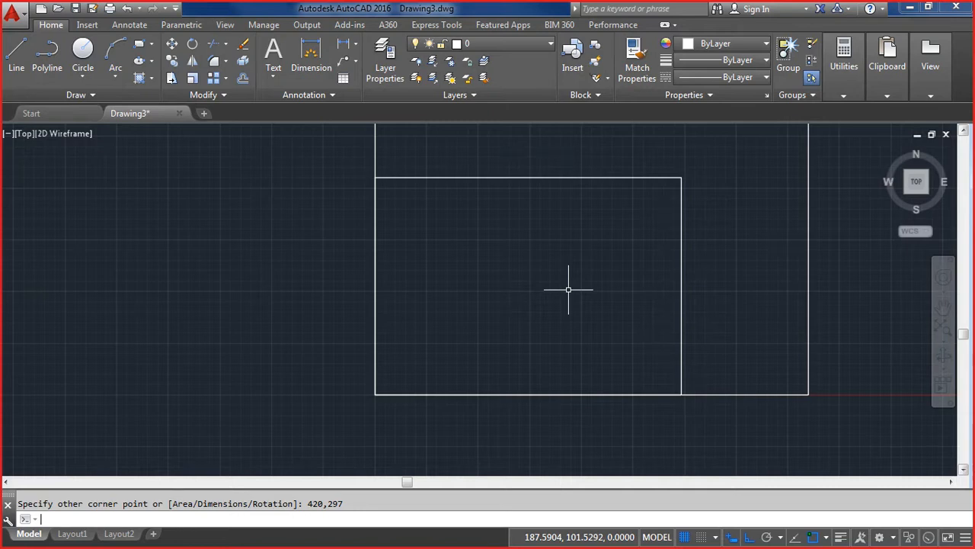
click(943, 328)
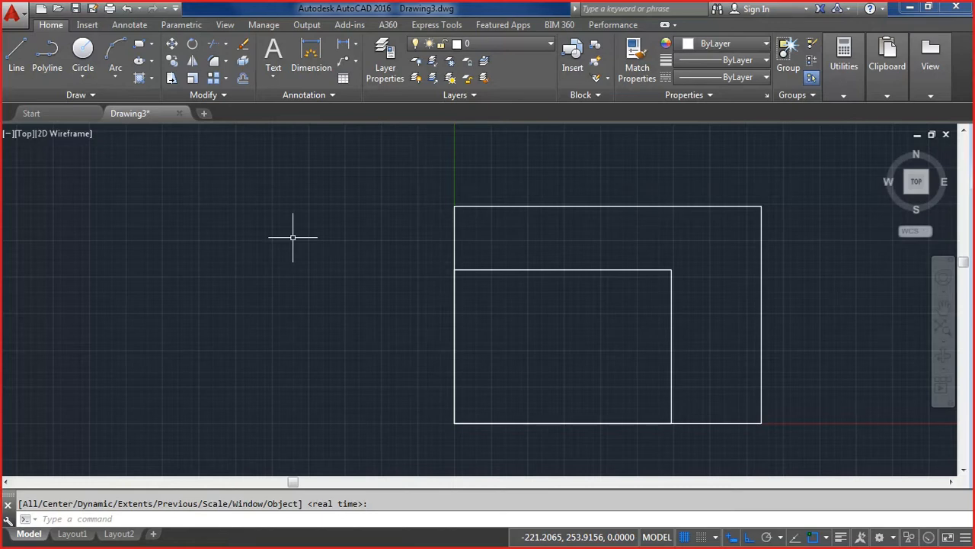
Step: Switch to Calculator, add 297 to itself, and close the calculator
key(super+r)
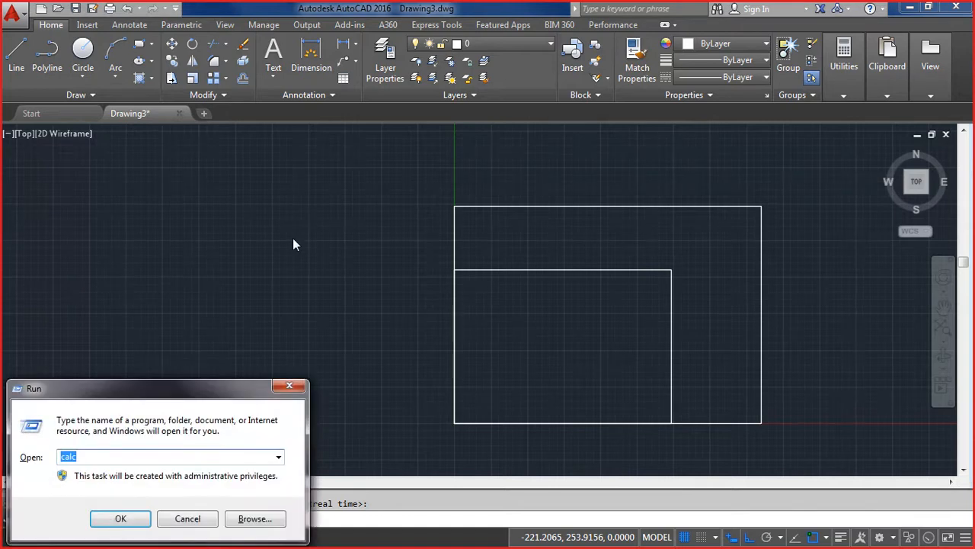
key(Escape)
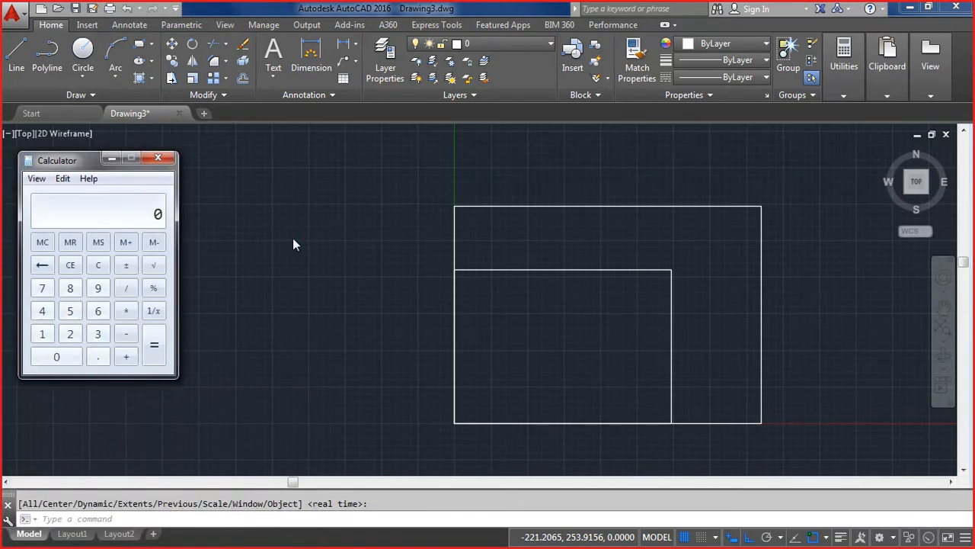
text(297+)
key(Return)
key(alt+F4)
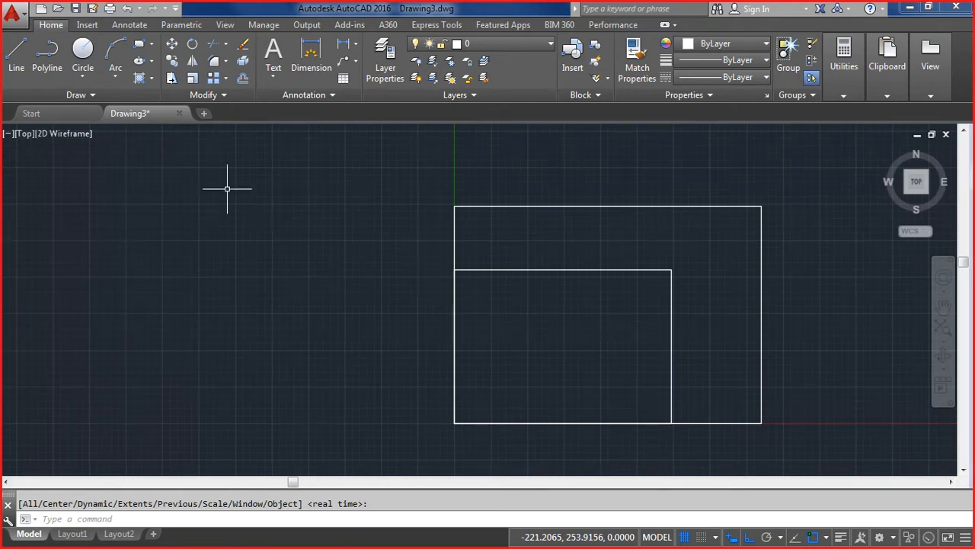
Step: Draw a third rectangle from the shared lower-left corner at the origin to 594,420
click(141, 46)
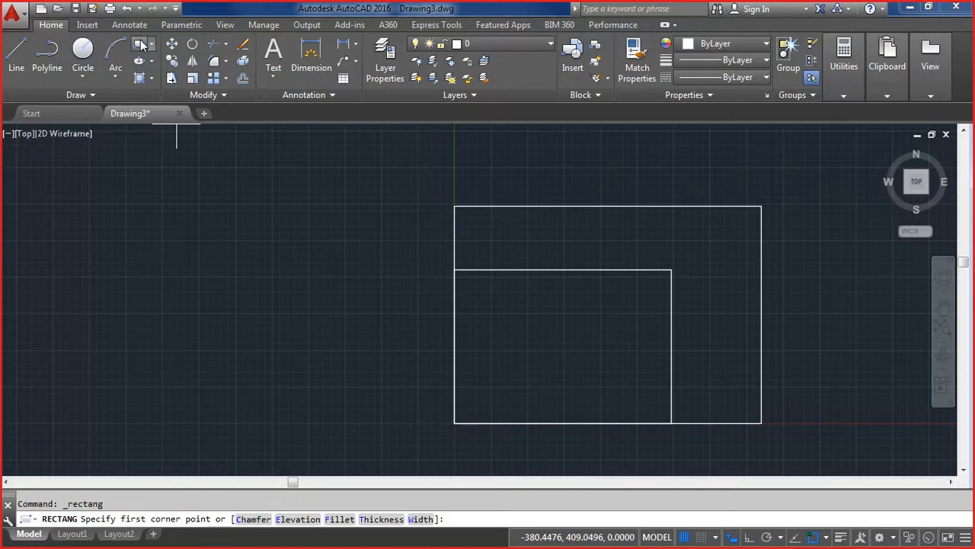
click(455, 422)
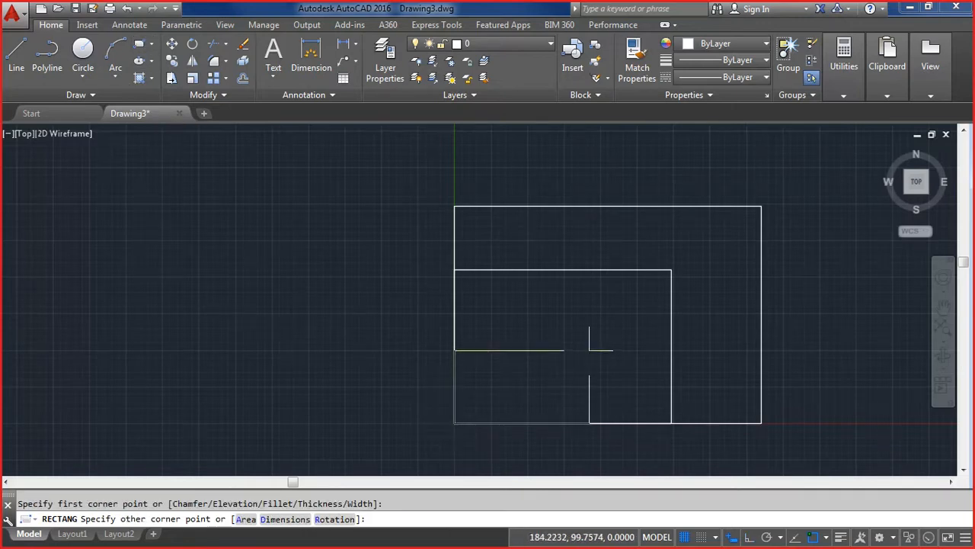
text(594,420)
key(Return)
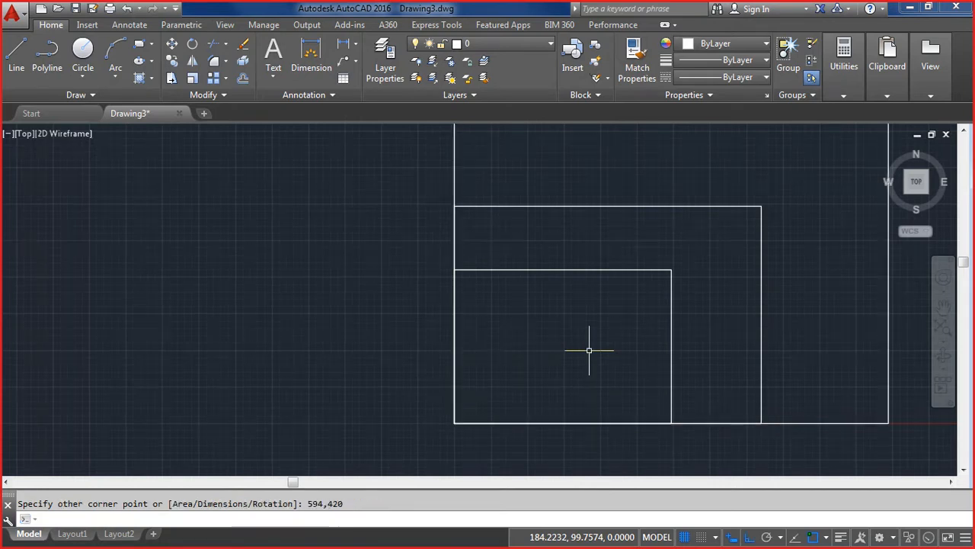
Step: Draw a fourth rectangle from the shared lower-left corner at the origin to 841,594
scroll(569, 403, down, 4)
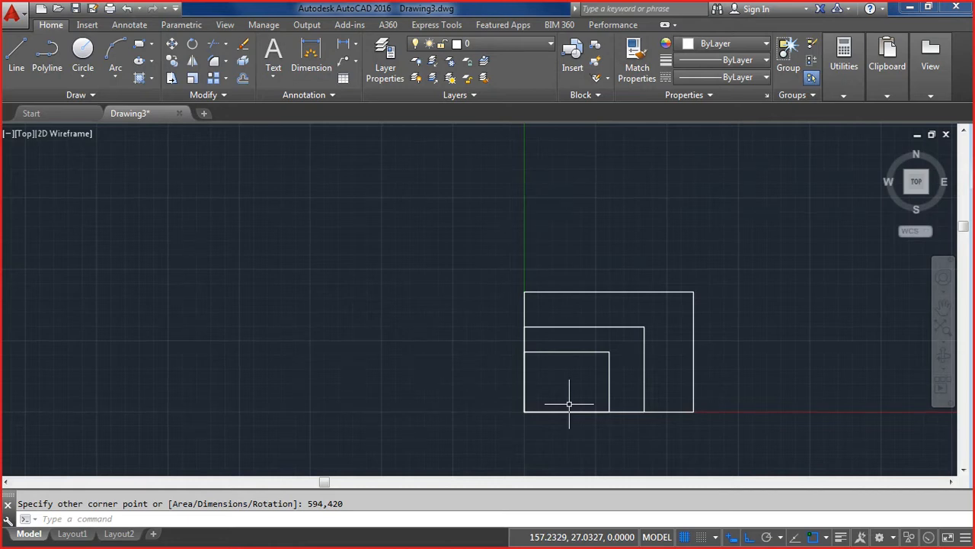
click(140, 44)
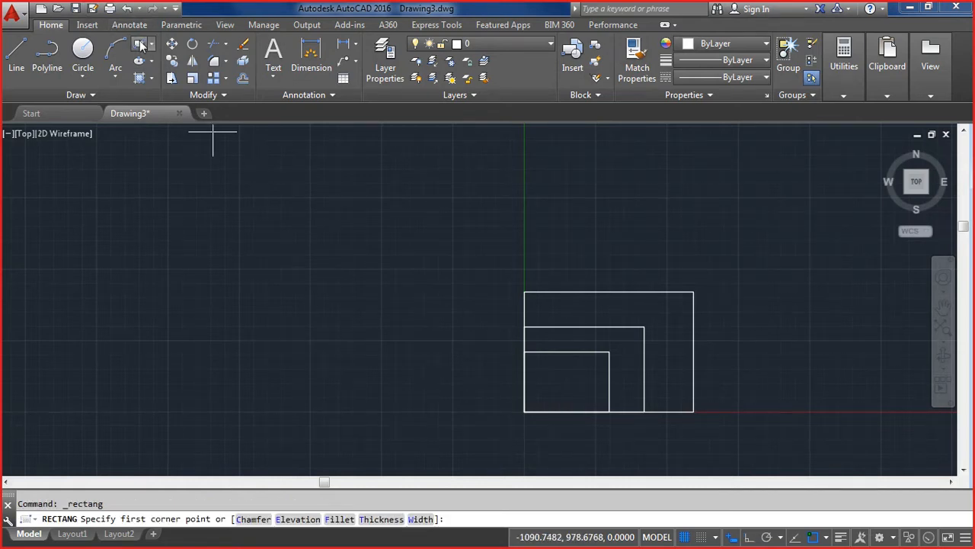
click(534, 413)
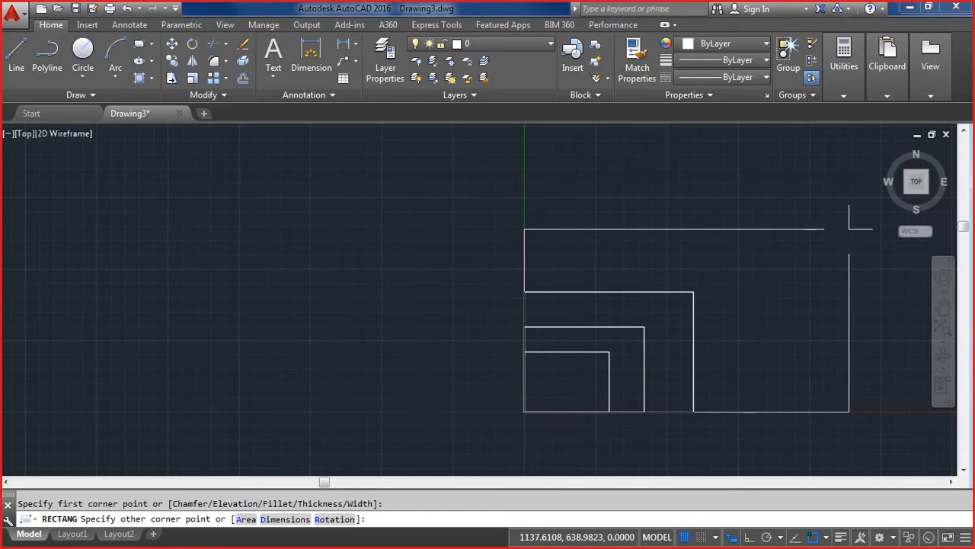
text(841,594)
key(Return)
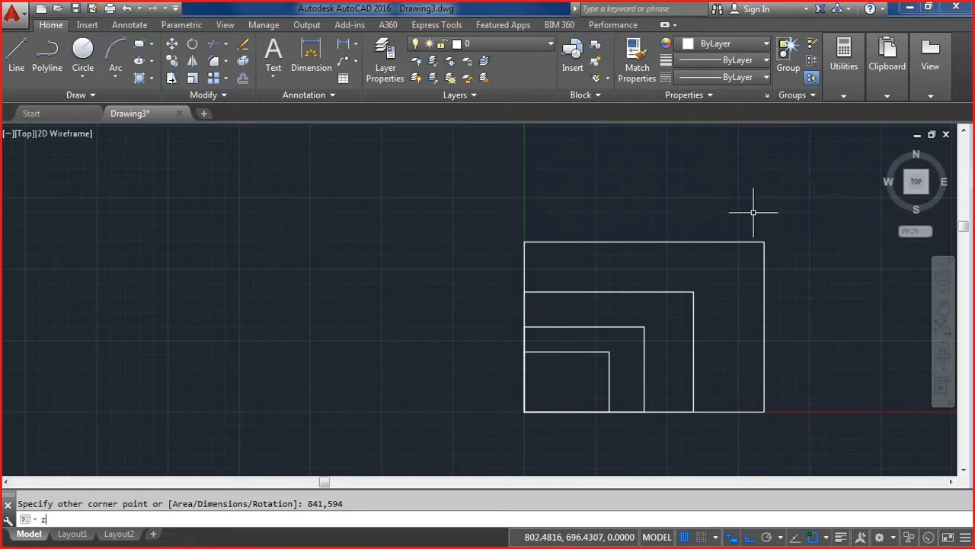
key(Return)
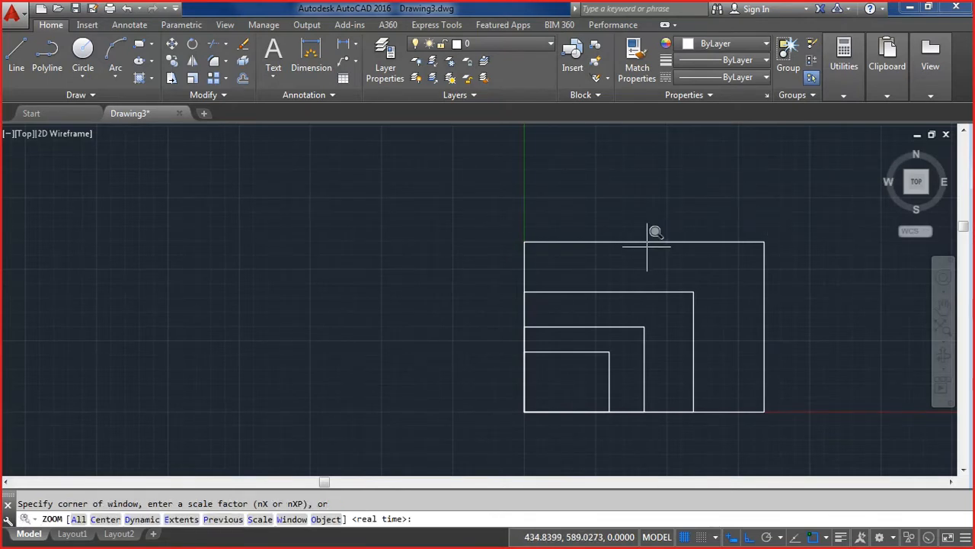
key(Escape)
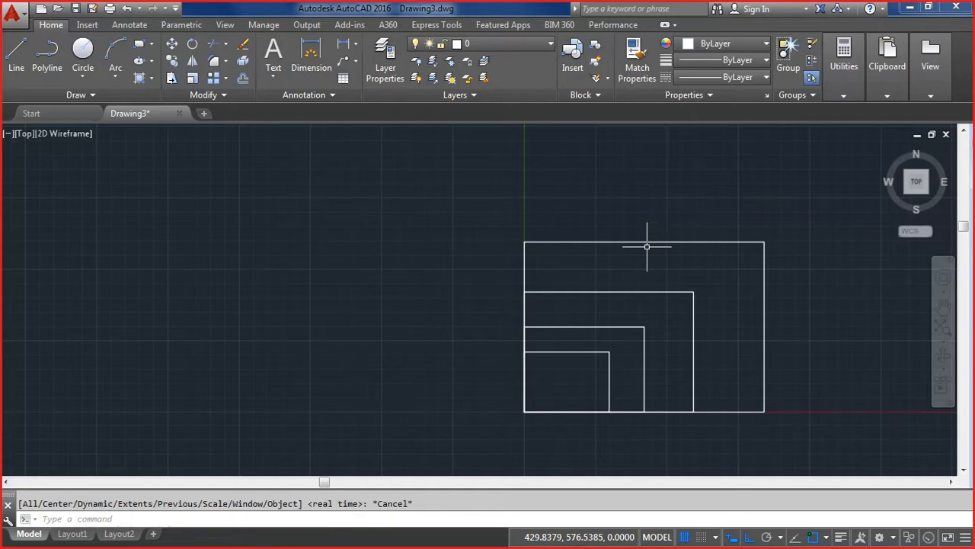
Step: Copy all four nested rectangles horizontally to the right of the originals, offset by about 1047 units
click(942, 335)
scroll(741, 317, up, 4)
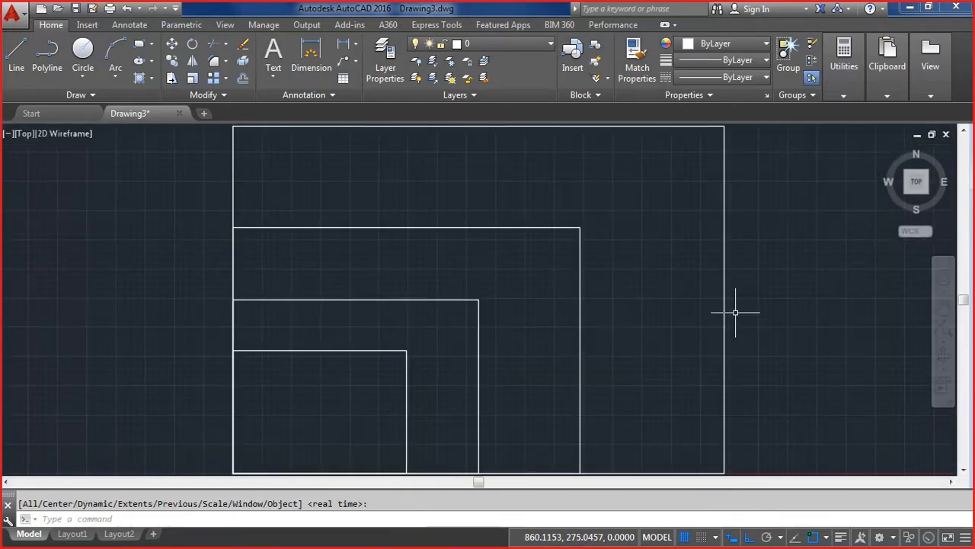
scroll(736, 313, down, 2)
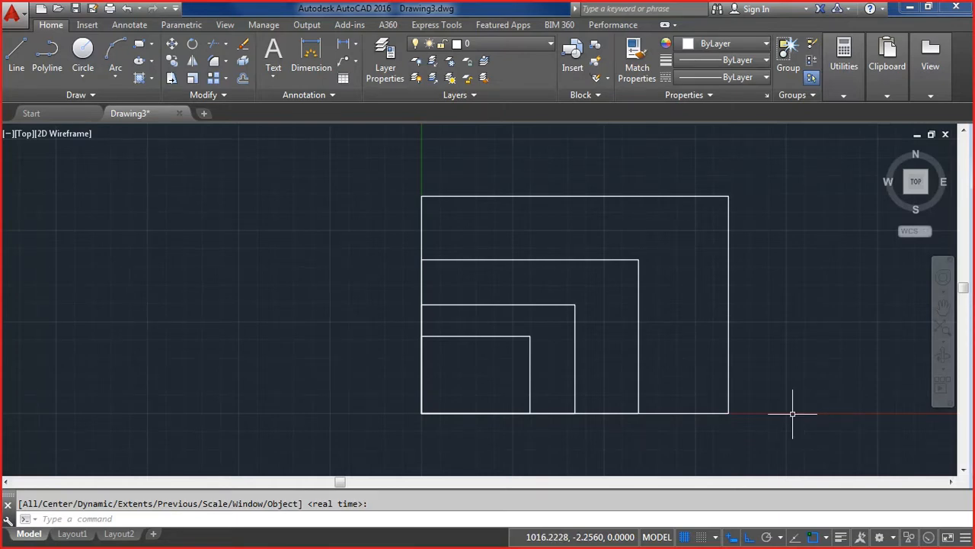
click(172, 61)
click(352, 435)
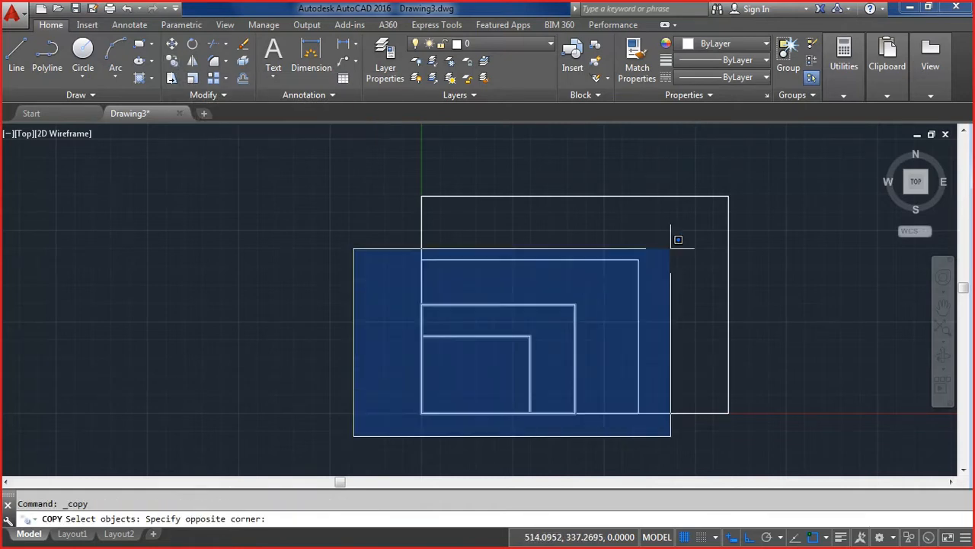
click(778, 159)
key(Return)
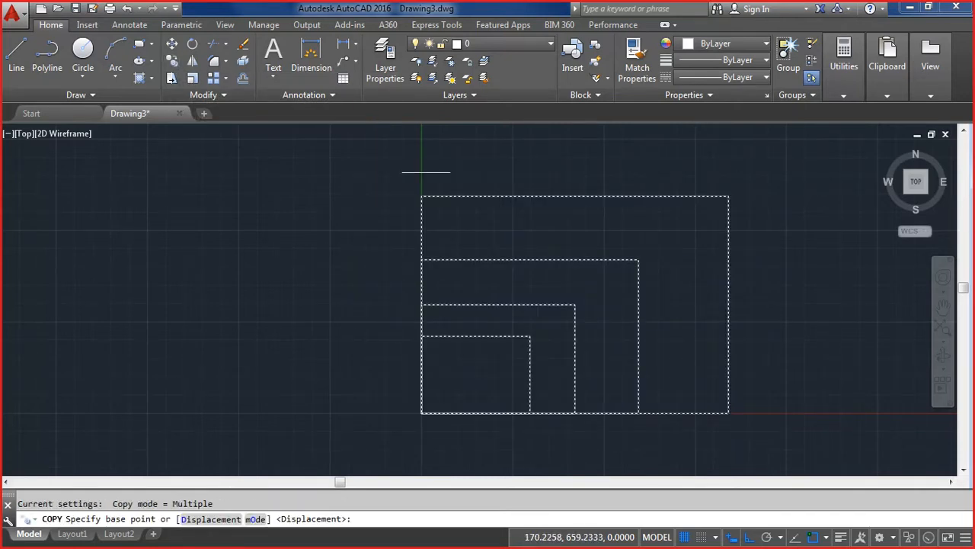
click(297, 154)
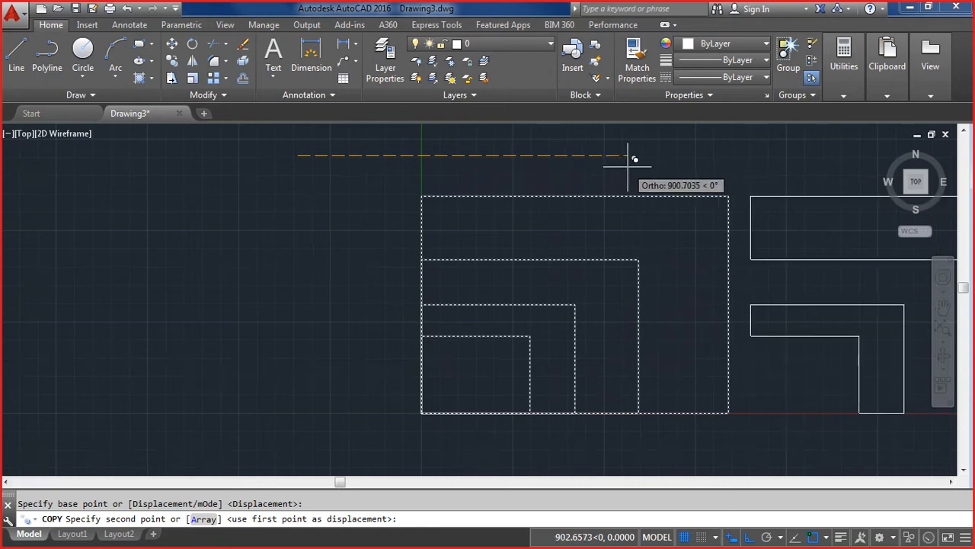
click(681, 155)
key(Return)
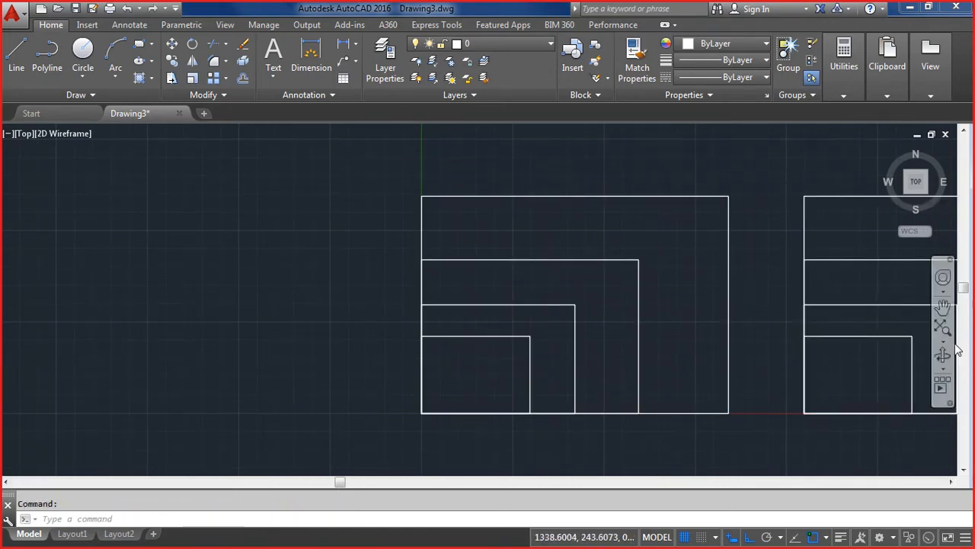
Step: Mirror the original set of rectangles about its vertical left edge through the origin, erasing the source objects
click(943, 327)
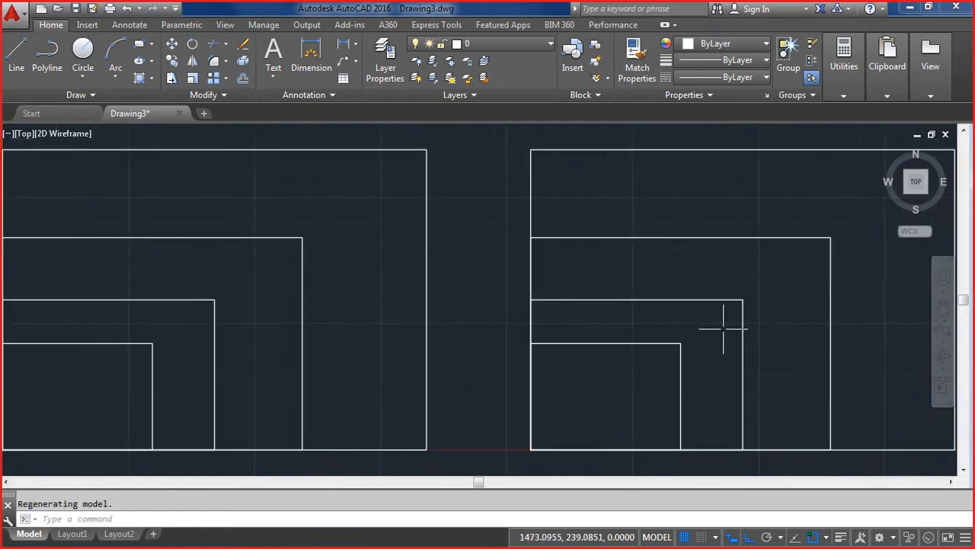
scroll(716, 327, down, 2)
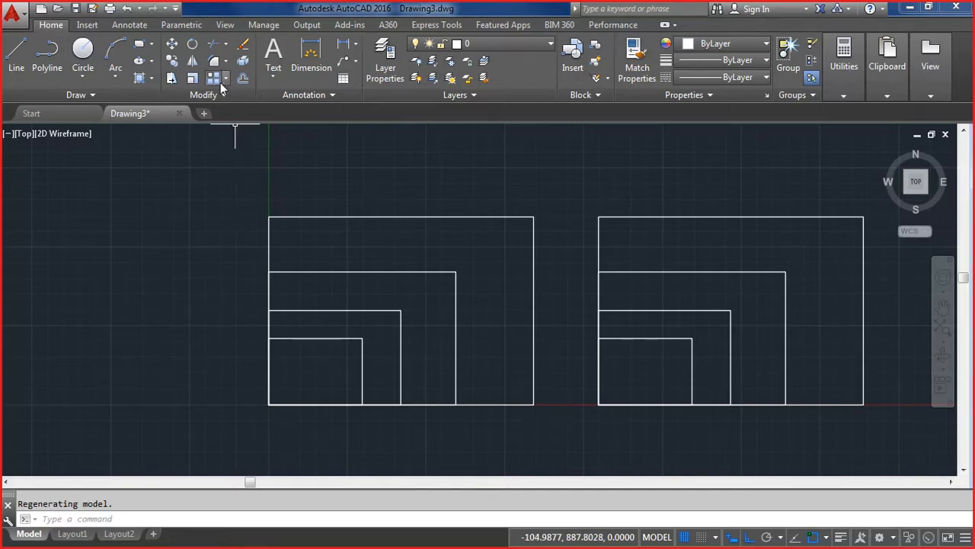
click(193, 64)
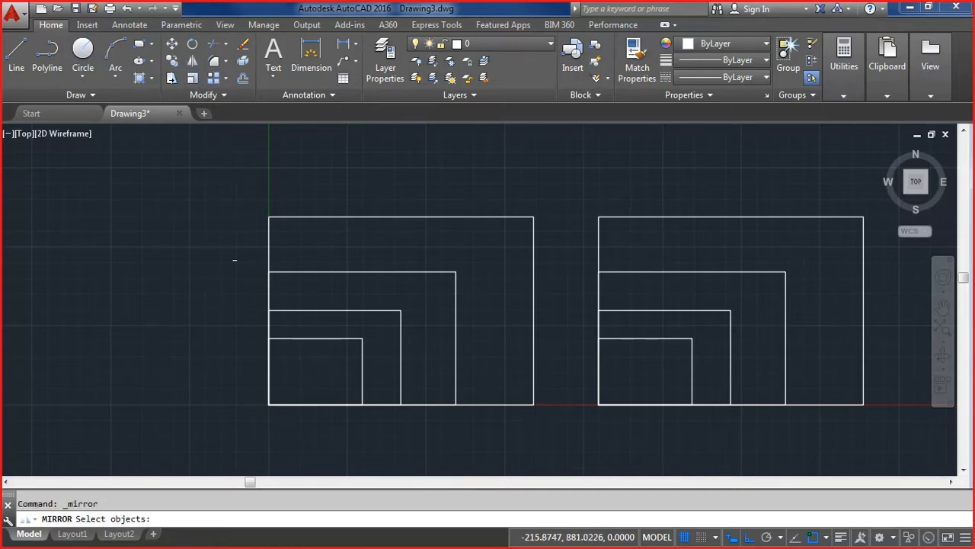
click(240, 428)
click(539, 199)
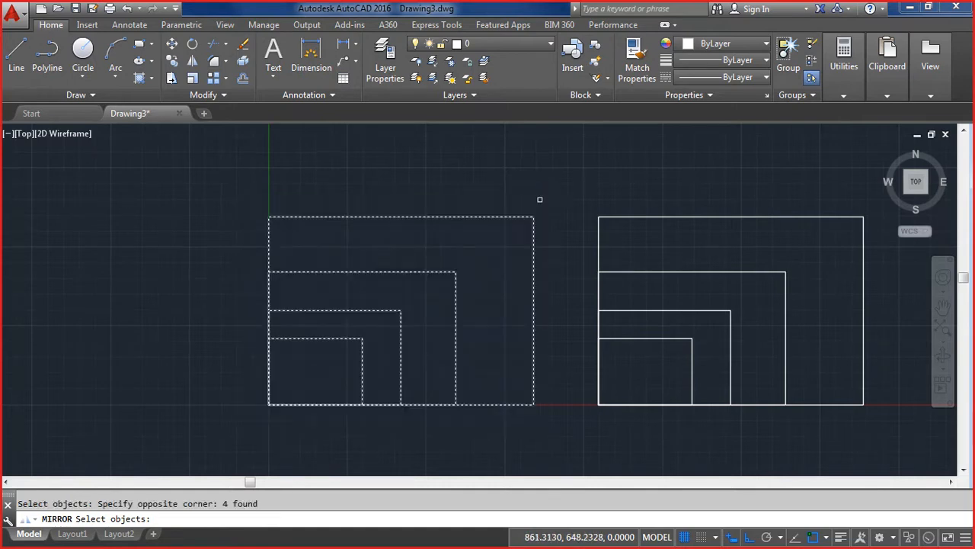
key(Return)
click(268, 217)
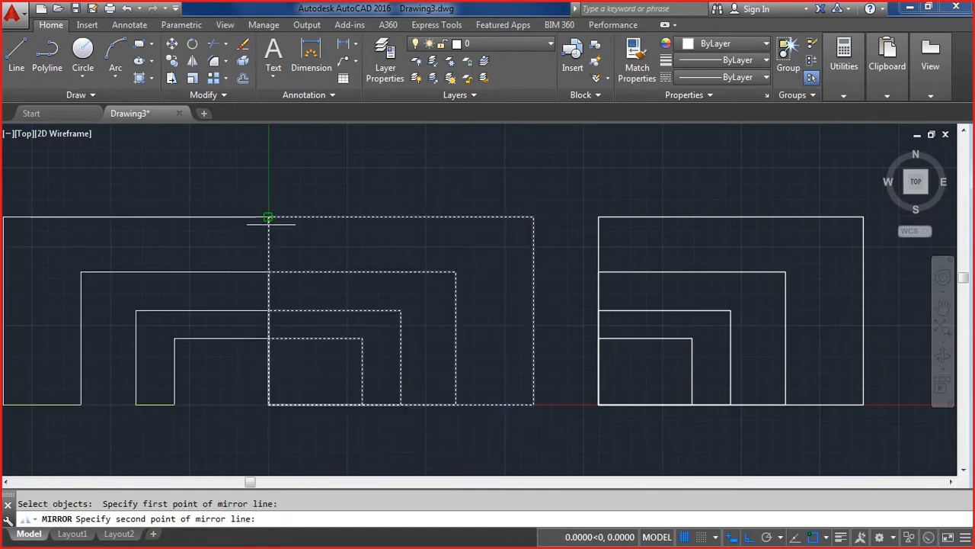
click(256, 410)
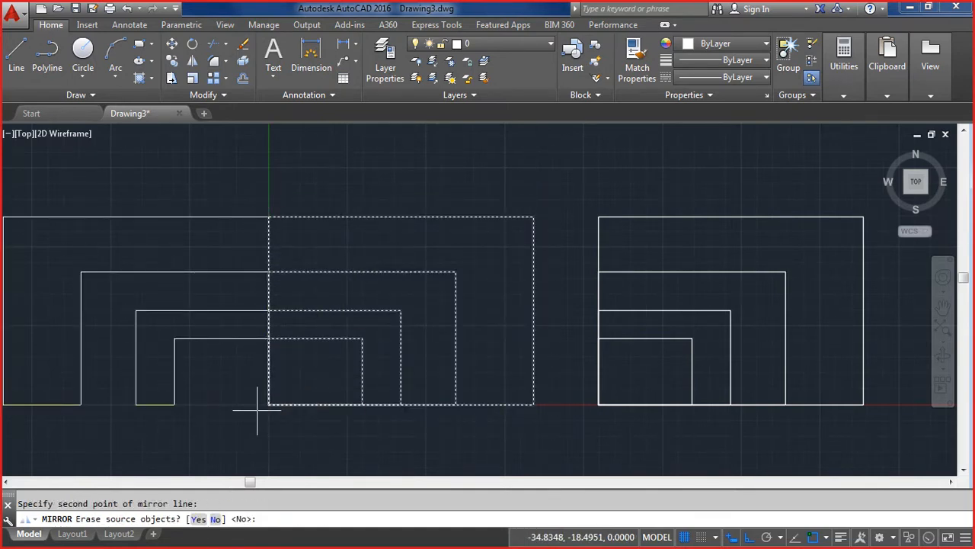
click(198, 518)
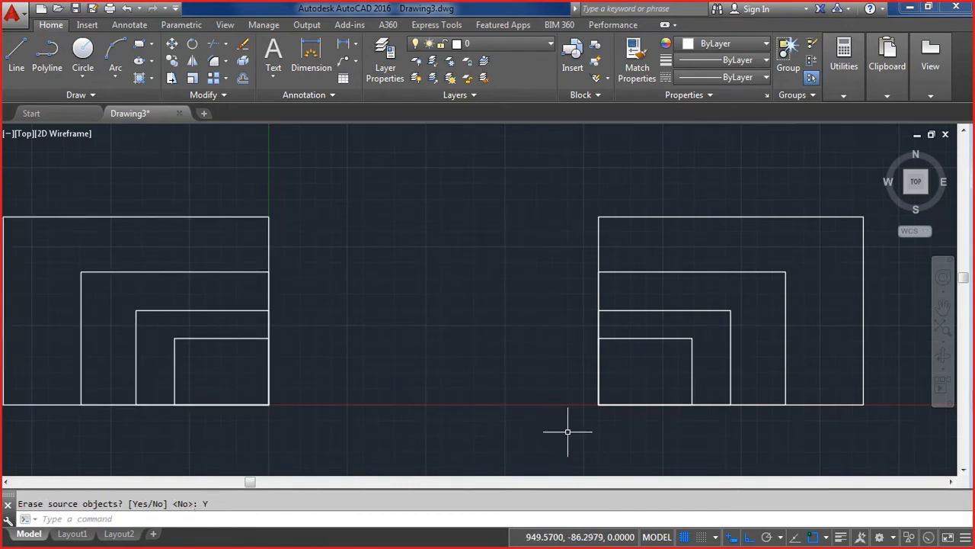
Step: Rotate the copied set of rectangles 90° counterclockwise about its shared lower-left corner
click(193, 47)
click(532, 442)
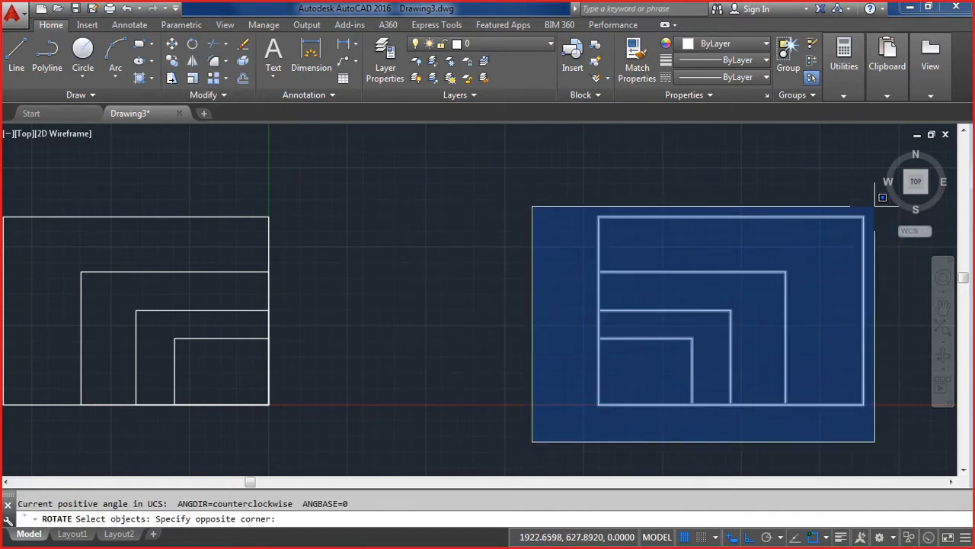
click(876, 204)
key(Return)
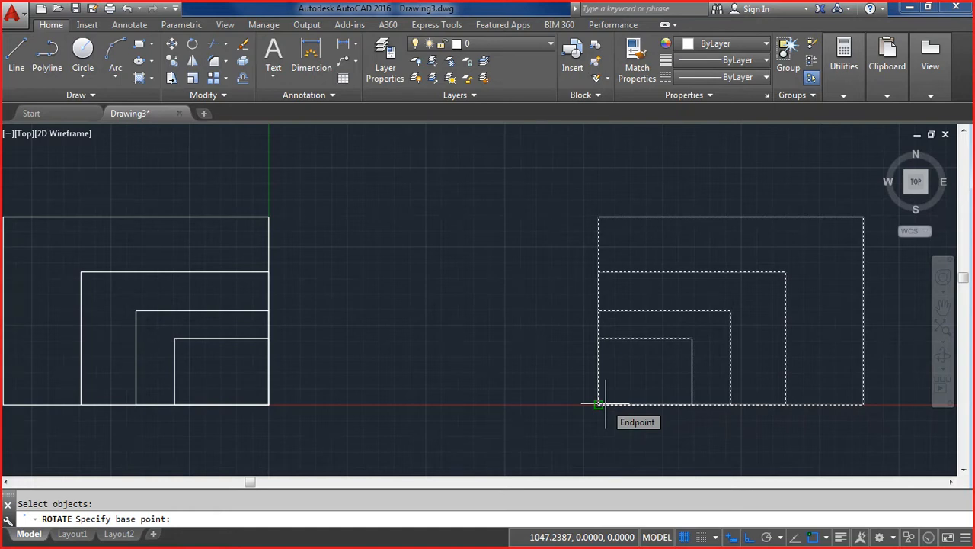
click(599, 404)
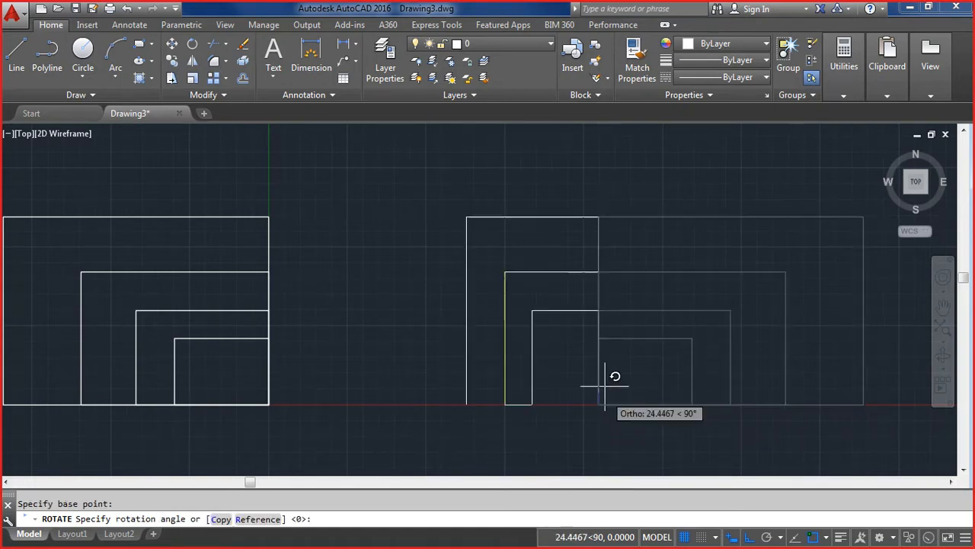
key(Escape)
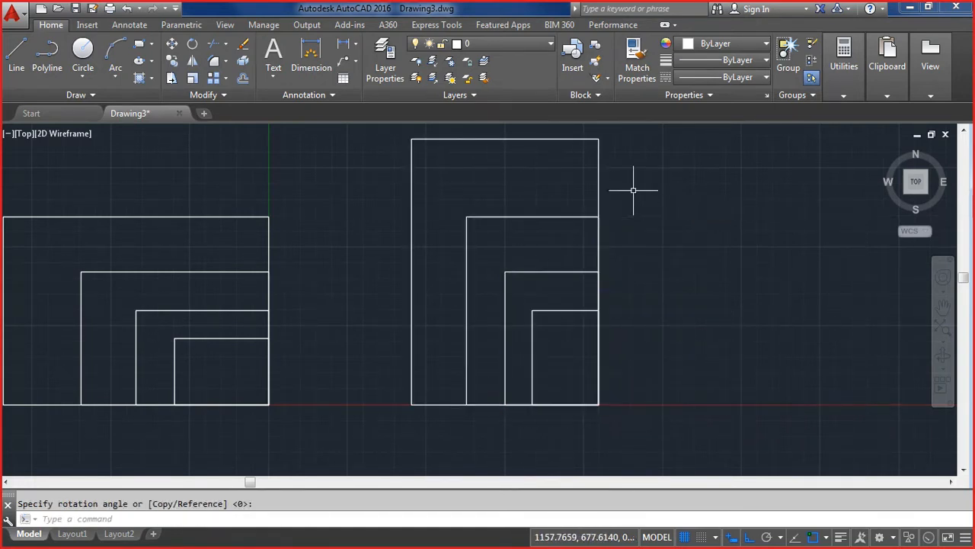
Step: Insert the drawing file GPBhuj 04.dwg as an exploded block at scale 1, below and left of the mirrored rectangles
text(z)
key(Return)
text(e)
key(Return)
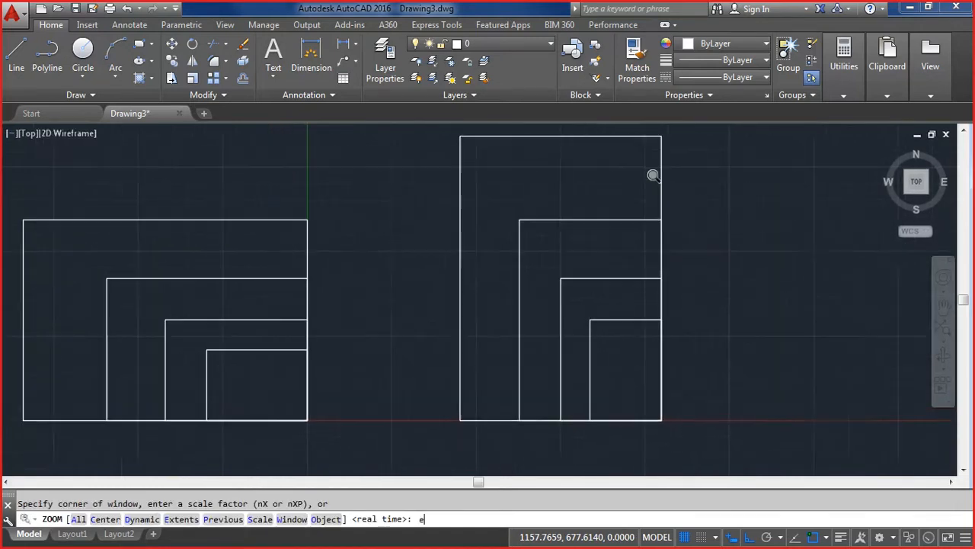
scroll(556, 325, down, 4)
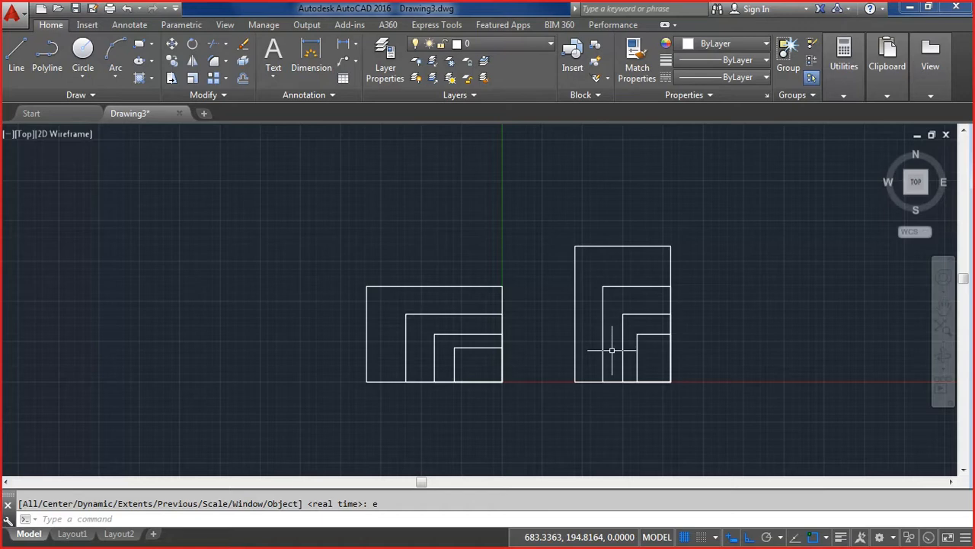
click(573, 51)
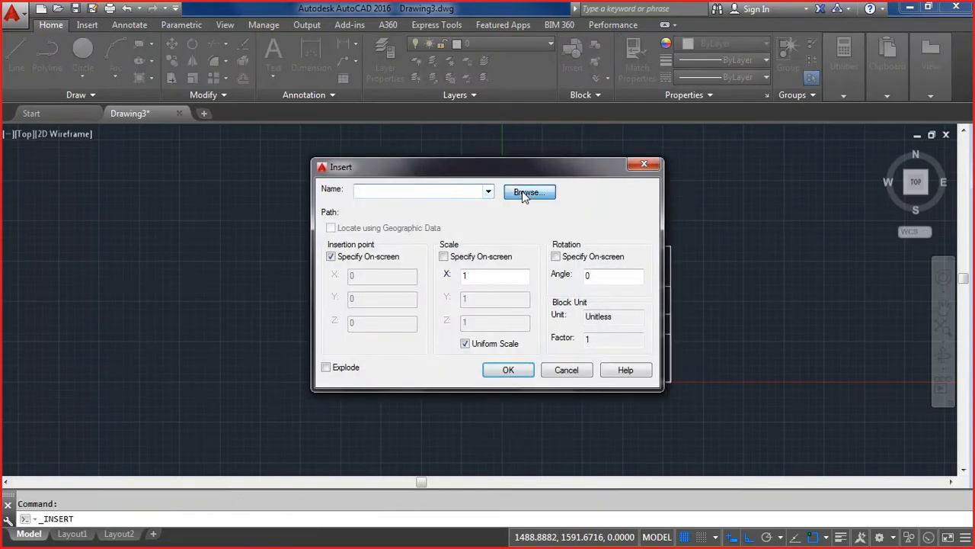
click(524, 194)
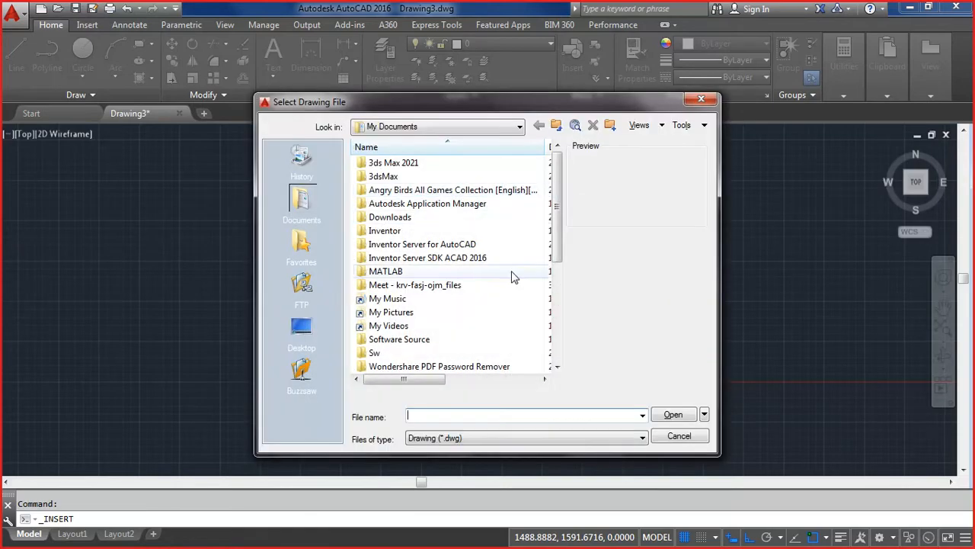
drag(555, 255, 544, 355)
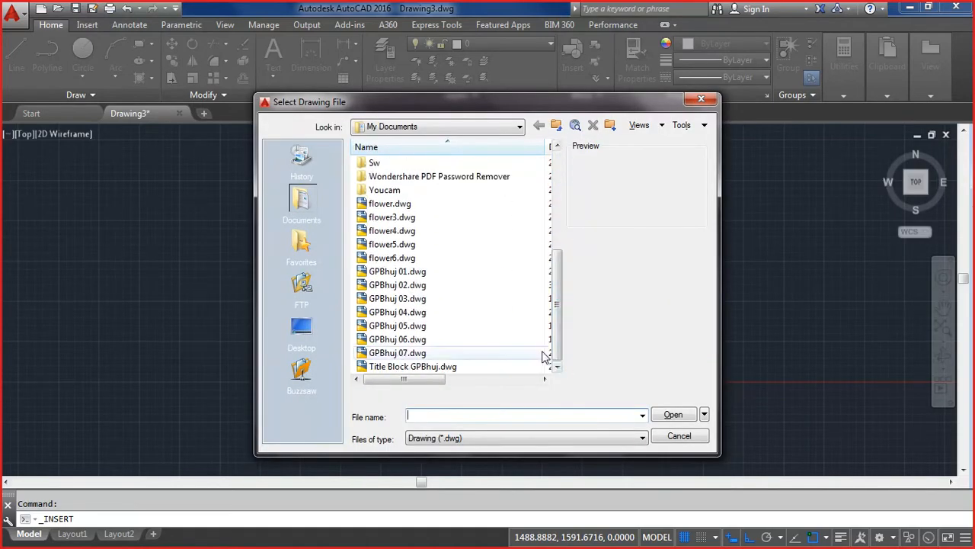
click(395, 312)
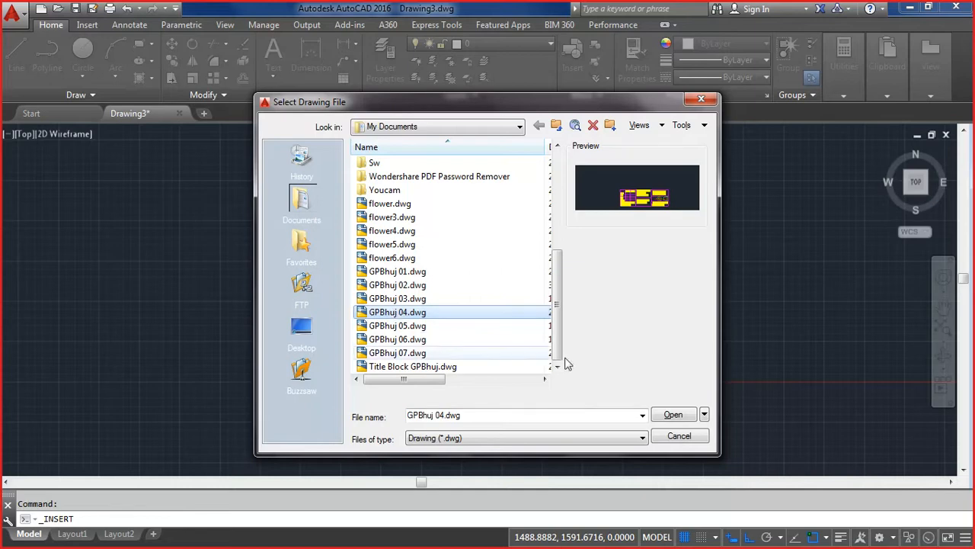
click(673, 416)
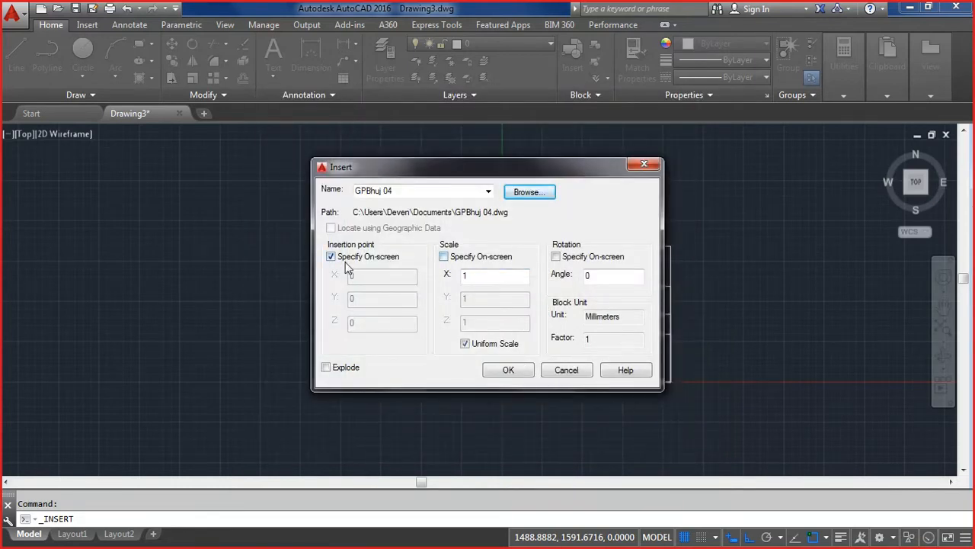
click(326, 368)
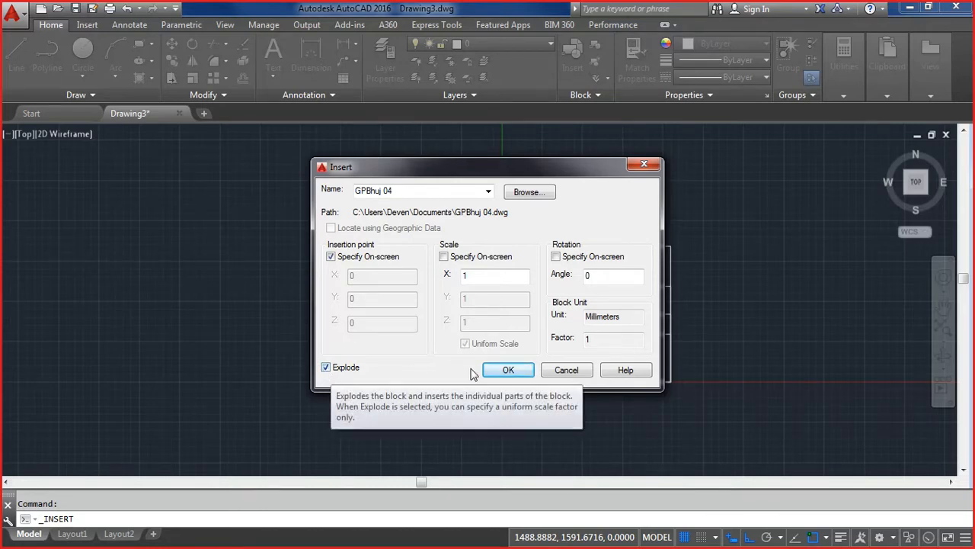
click(509, 371)
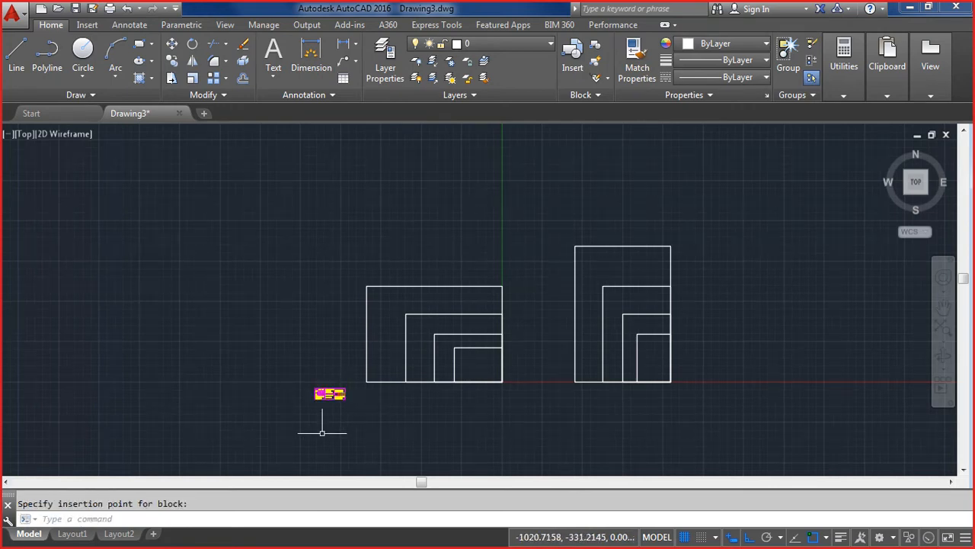
Step: Move the title block by its lower-right corner onto the shared lower-right corner of the landscape rectangles
scroll(272, 407, up, 4)
scroll(272, 409, up, 2)
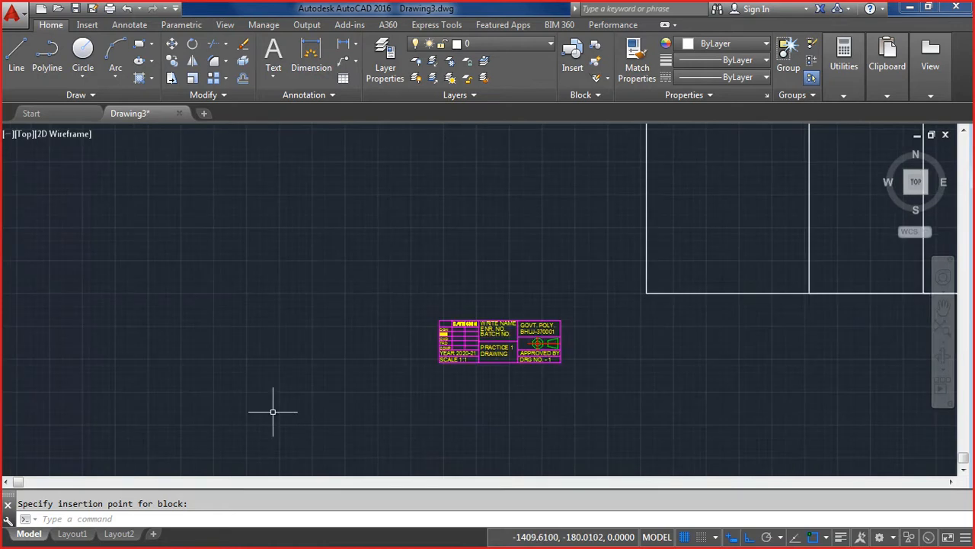
scroll(272, 409, down, 2)
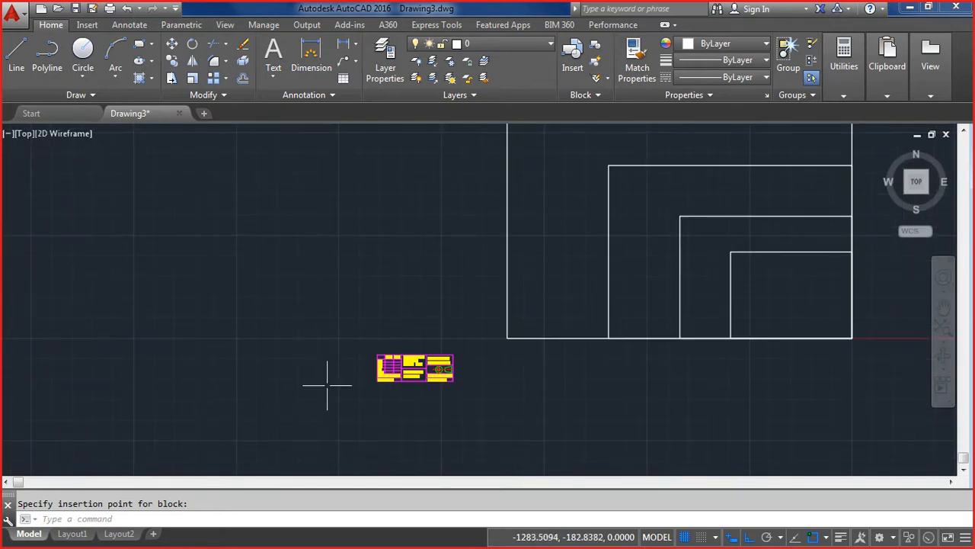
click(171, 43)
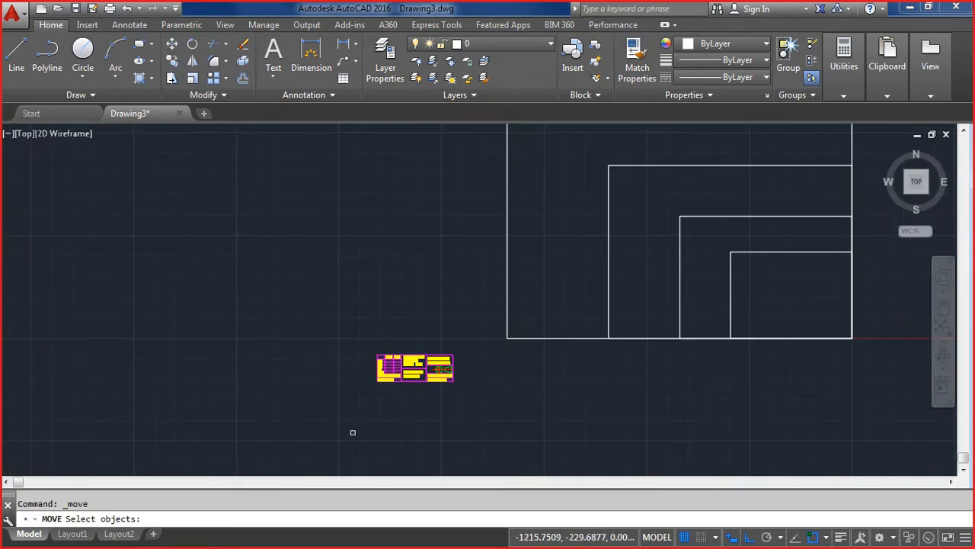
click(342, 409)
click(464, 330)
key(Return)
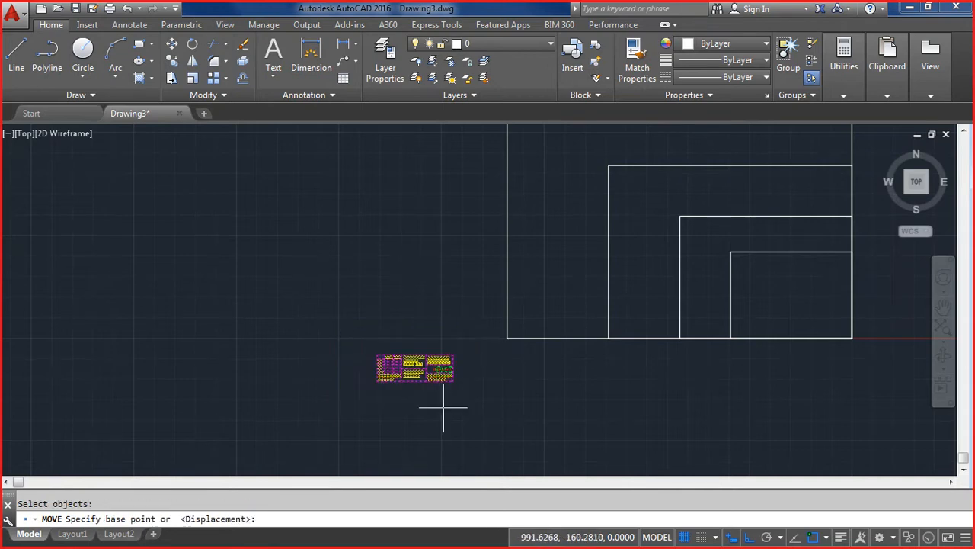
scroll(442, 404, up, 4)
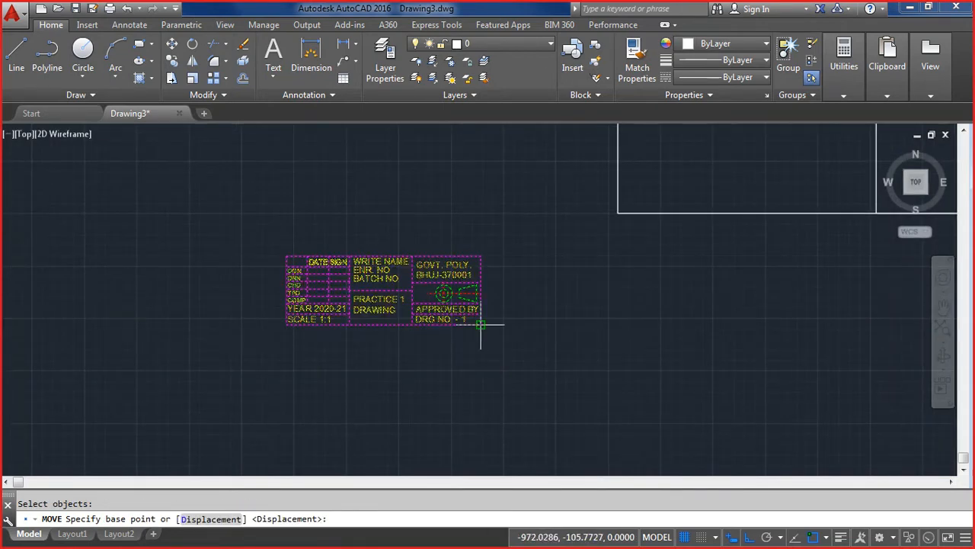
click(480, 325)
scroll(579, 316, down, 4)
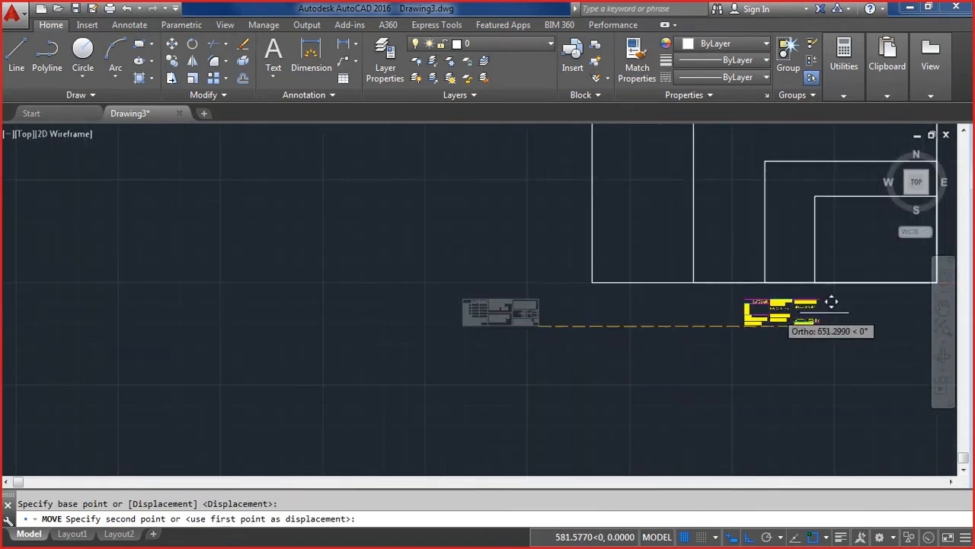
click(945, 308)
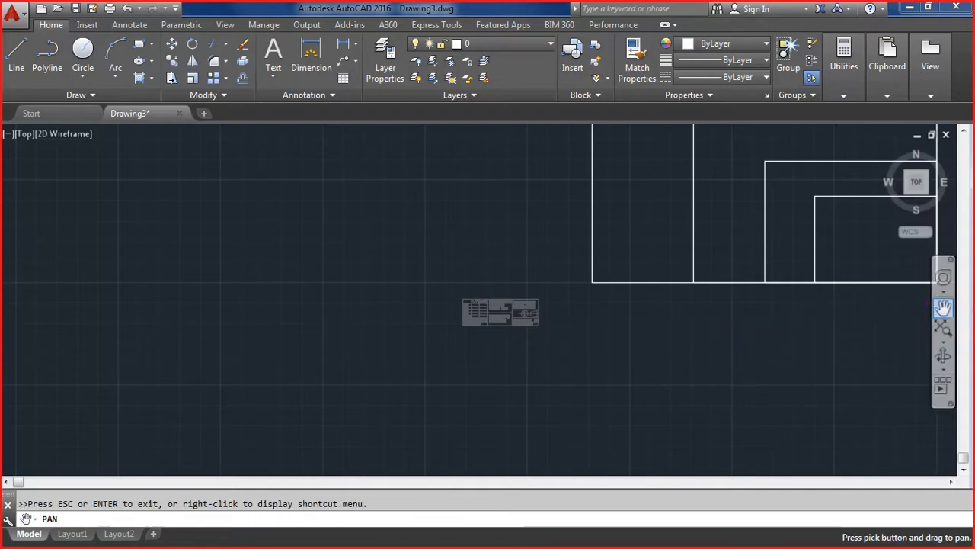
drag(886, 305, 498, 404)
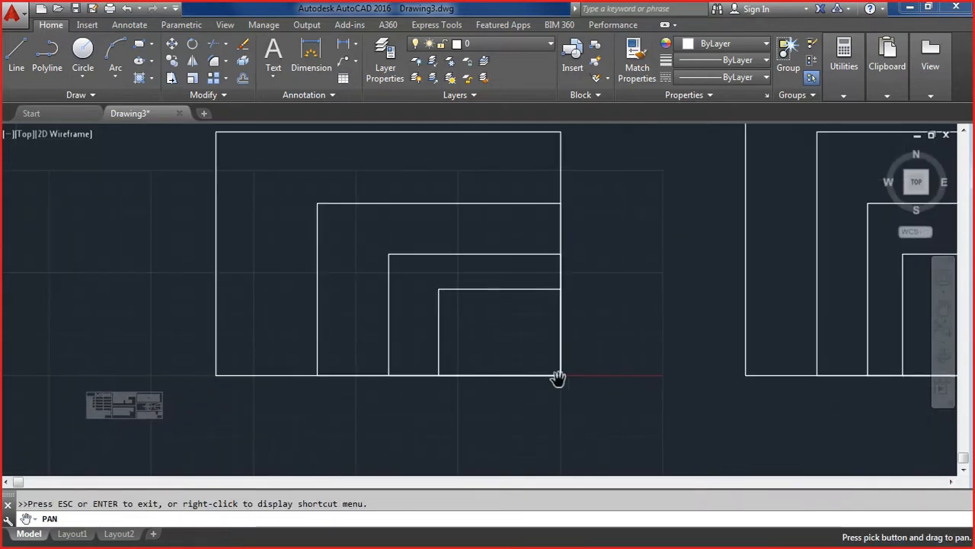
scroll(565, 374, up, 4)
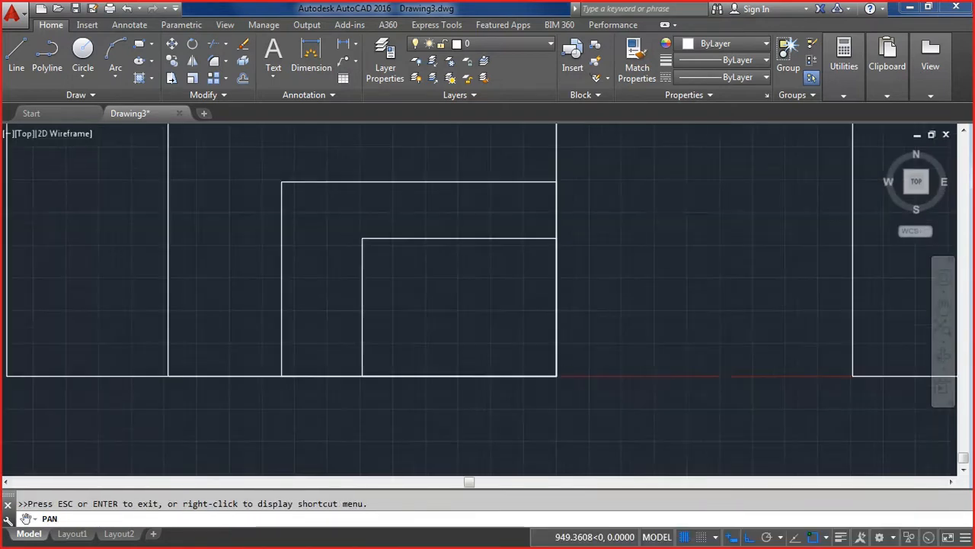
right_click(568, 376)
click(588, 385)
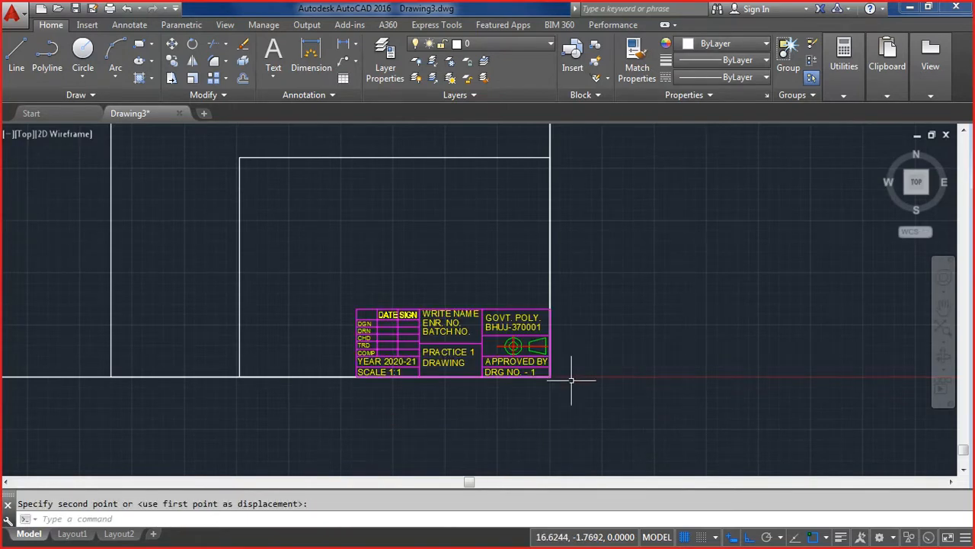
key(Escape)
Step: Copy the title block from the landscape set to the shared lower-right corner of the portrait rectangles
scroll(594, 381, down, 6)
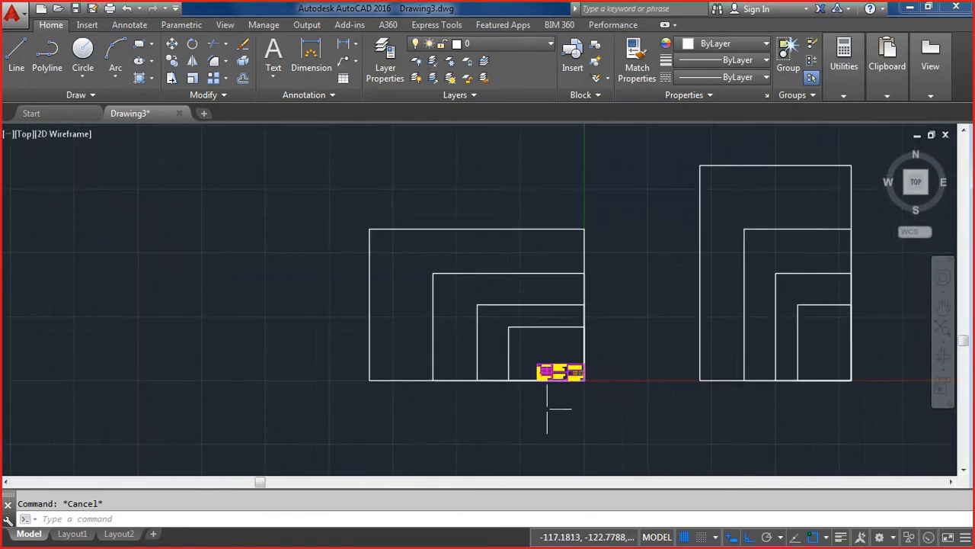
text(c)
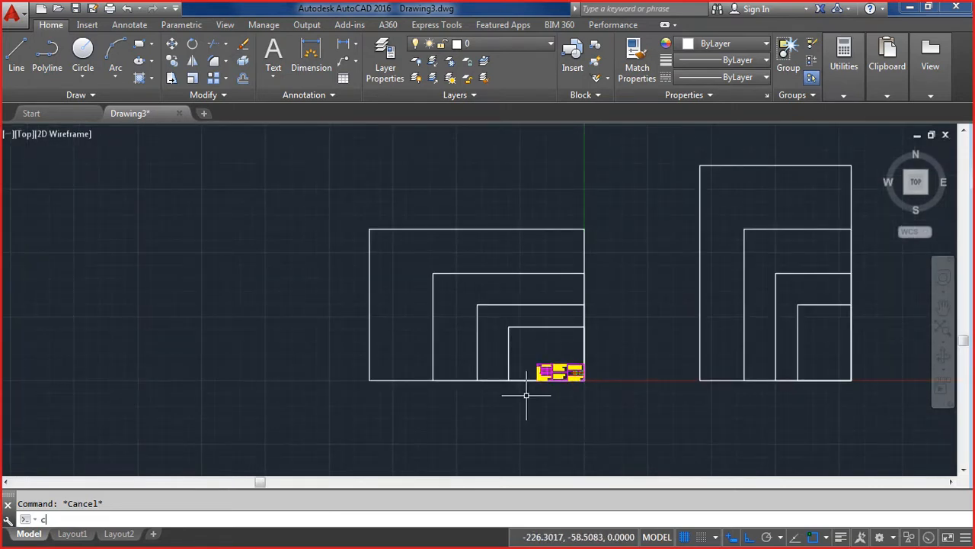
text(p)
key(Return)
click(525, 394)
click(639, 317)
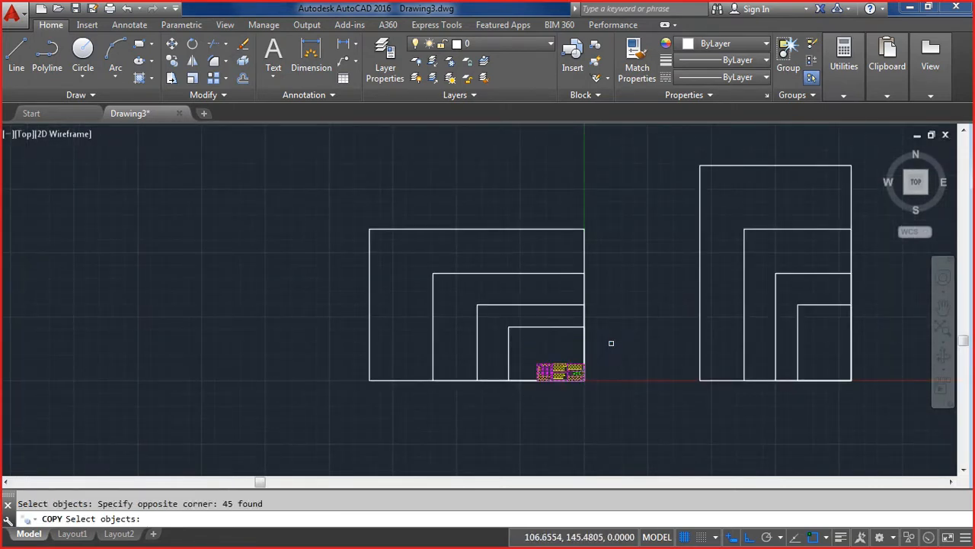
key(Return)
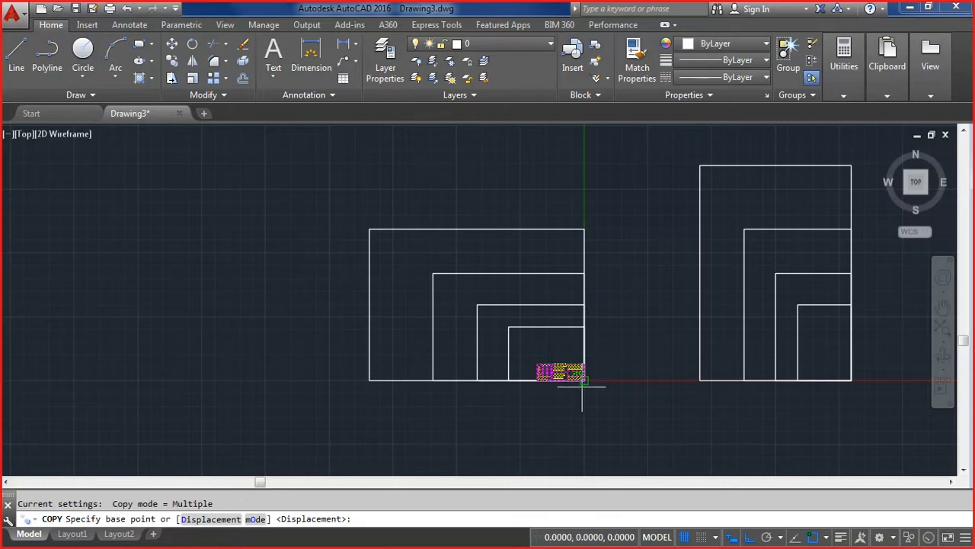
click(584, 379)
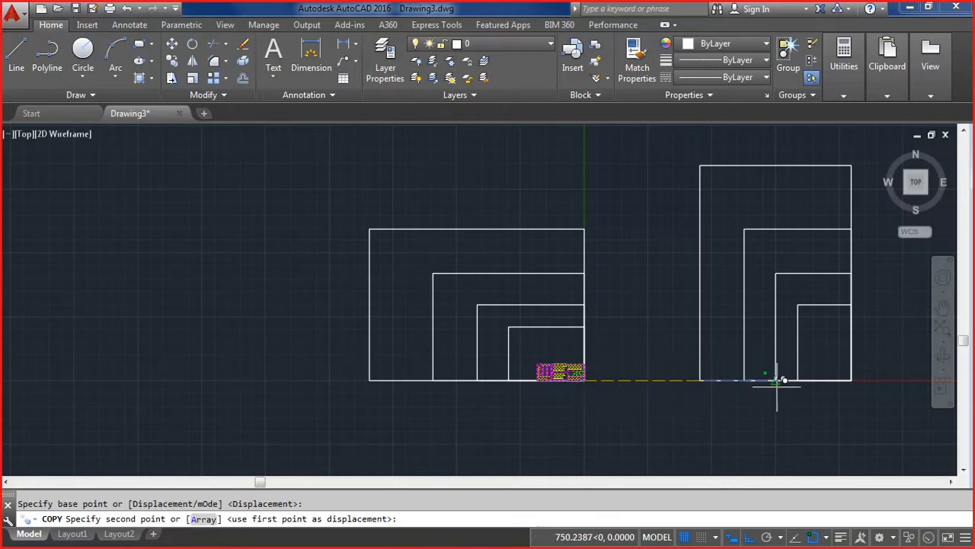
click(851, 379)
key(Escape)
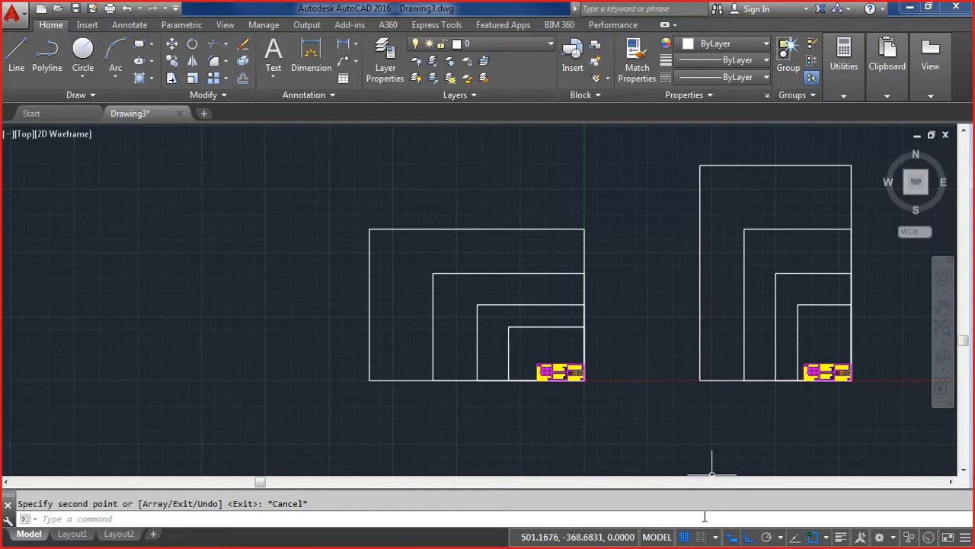
text(z)
key(Return)
text(e)
key(Return)
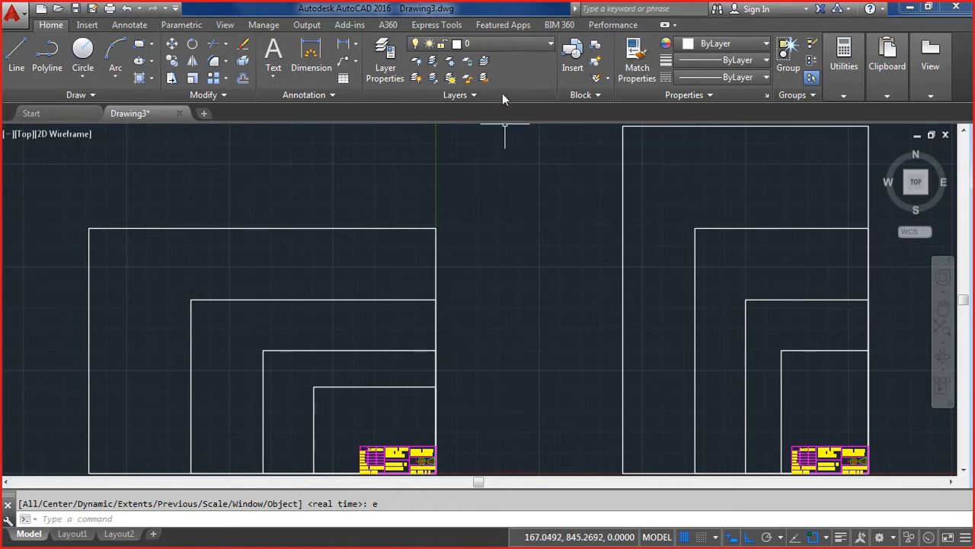
click(540, 45)
click(533, 154)
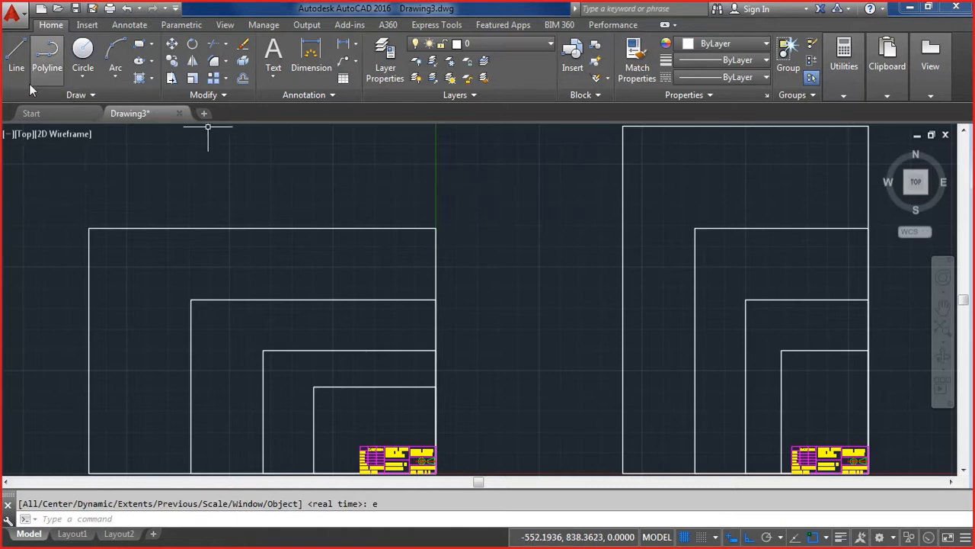
Step: Start a new drawing from the template Shaft for GPBhuj.dwt
click(42, 115)
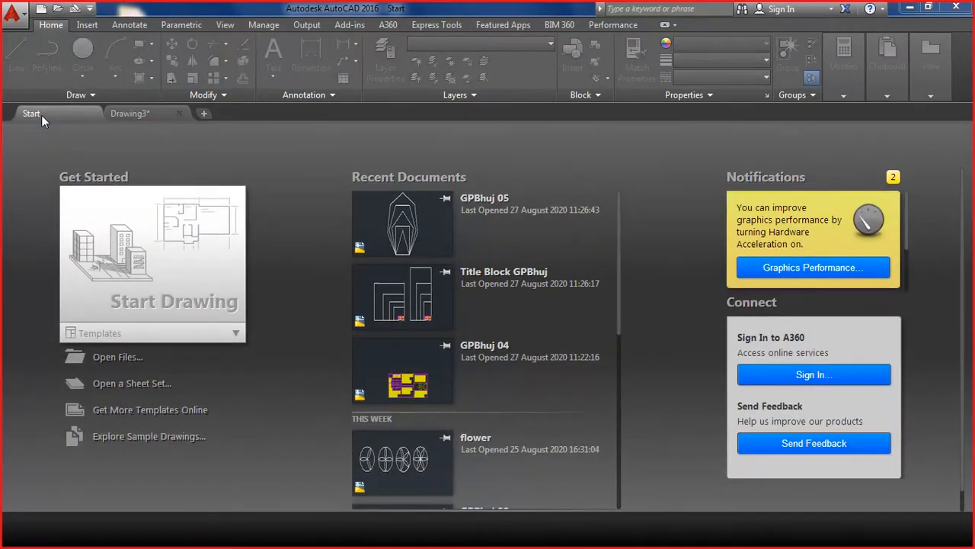
click(237, 335)
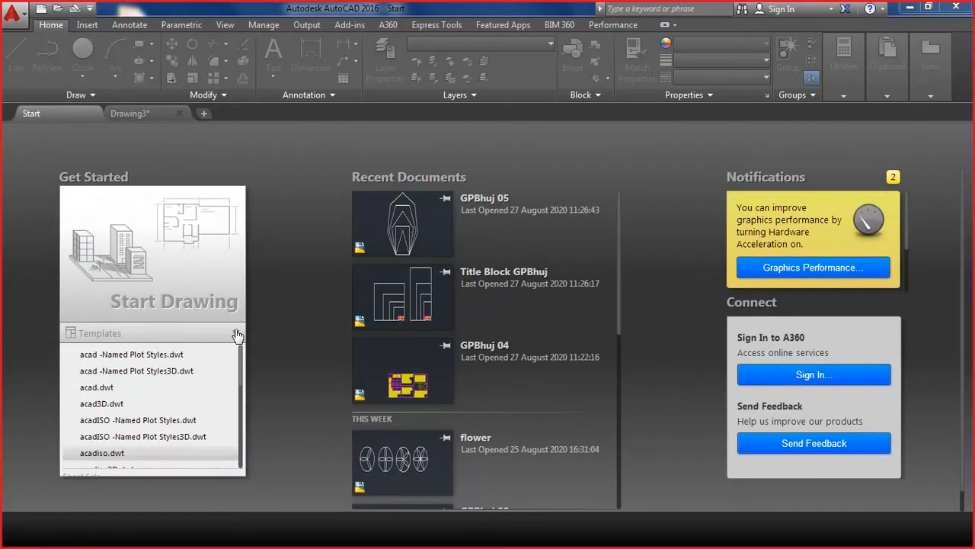
scroll(189, 359, down, 3)
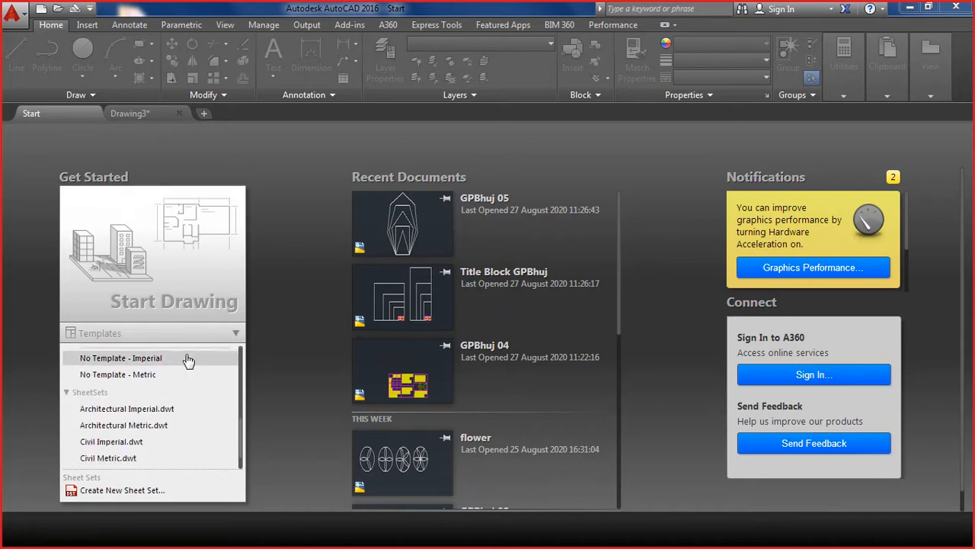
scroll(188, 360, up, 3)
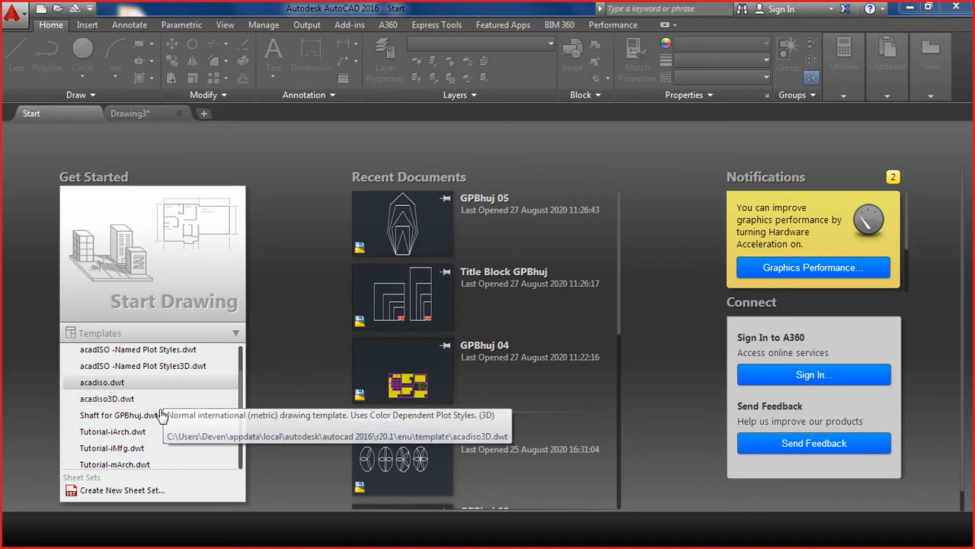
click(123, 418)
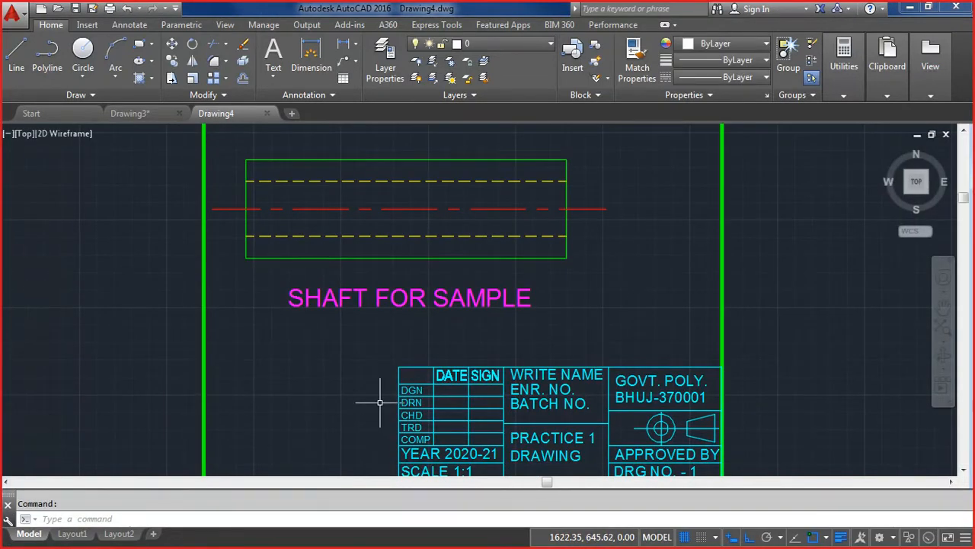
Step: Erase the template's entire sample content, including the green border, shaft drawing, caption and title block
scroll(381, 401, down, 2)
click(231, 458)
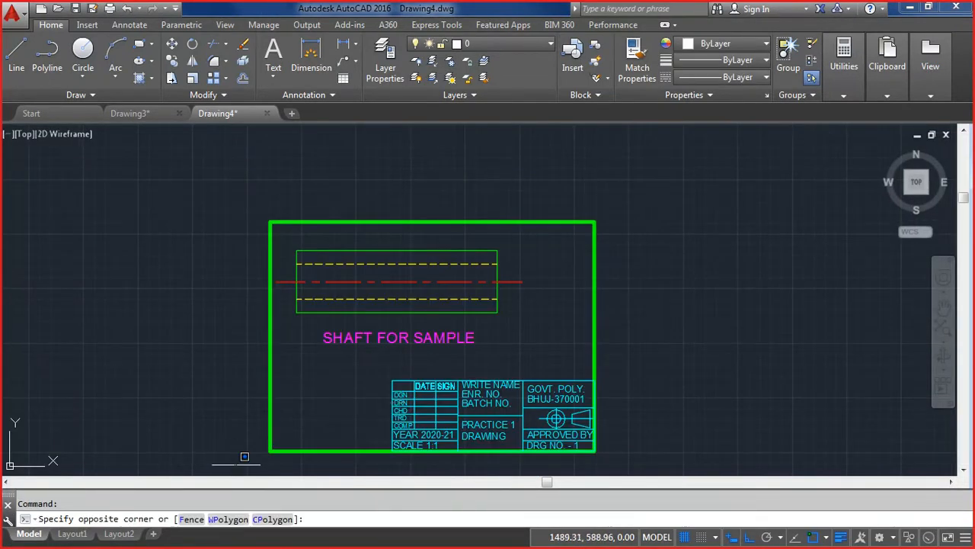
click(705, 188)
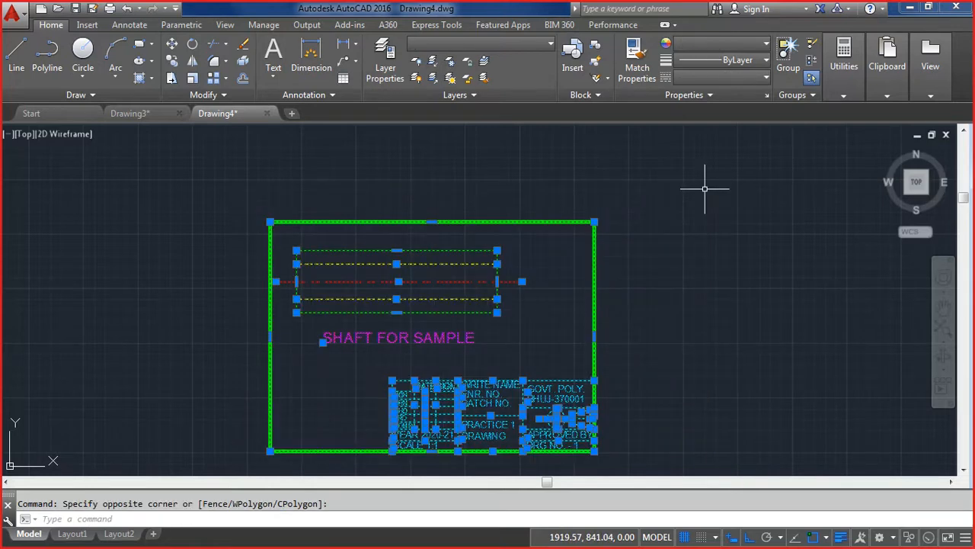
key(Delete)
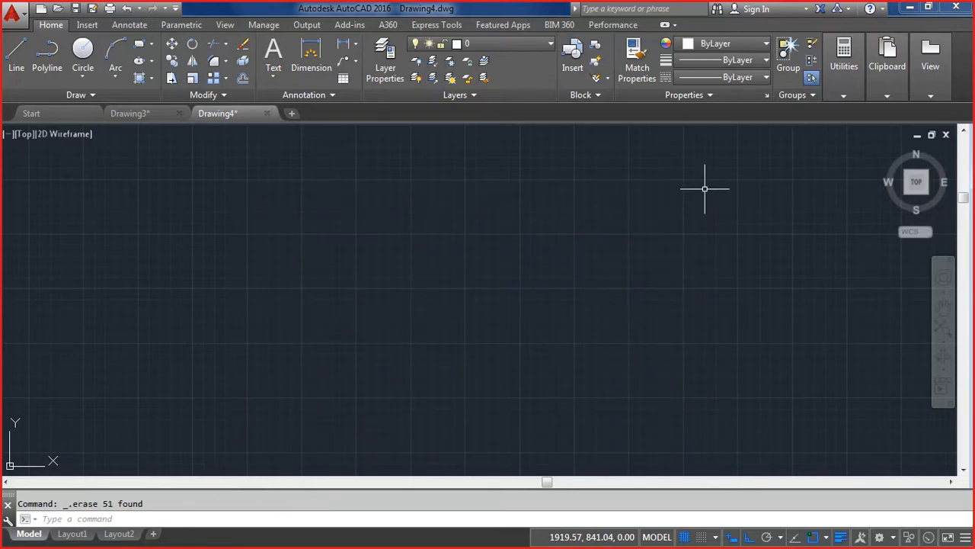
Step: Copy the landscape rectangles with their title block from Drawing3 to the clipboard
key(ctrl+Tab)
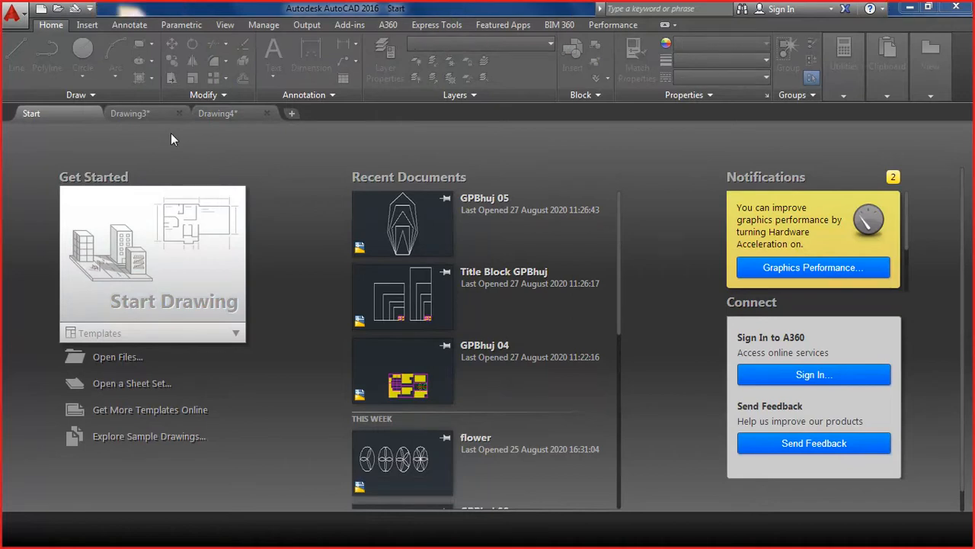
key(ctrl+Tab)
scroll(471, 210, down, 2)
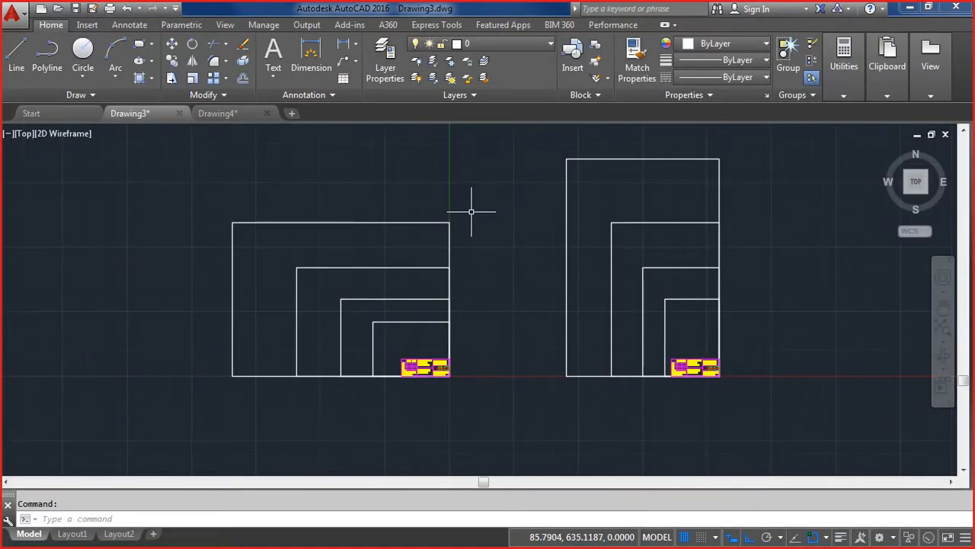
click(200, 395)
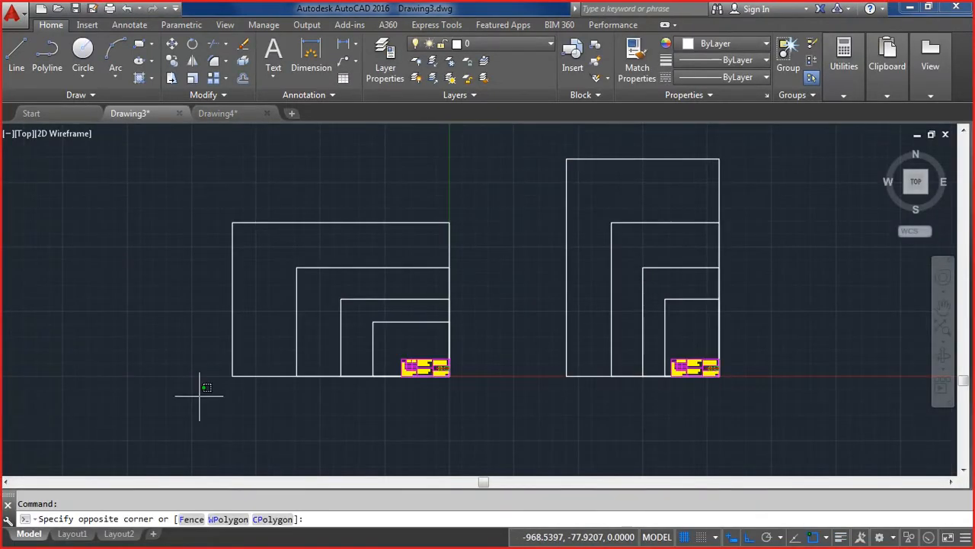
click(489, 200)
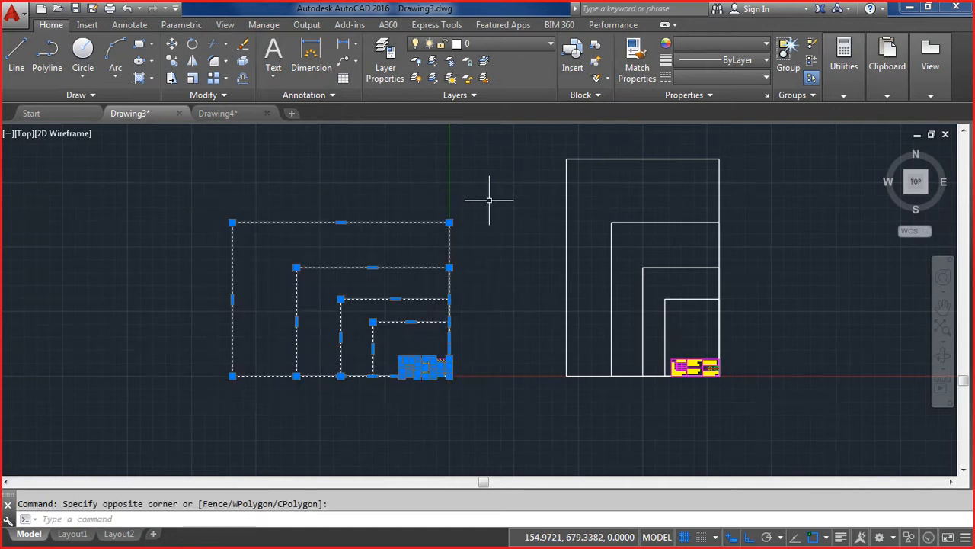
key(ctrl+c)
Step: Paste the landscape frames and title block into Drawing4 with the insertion point at about 1413, 620
click(219, 114)
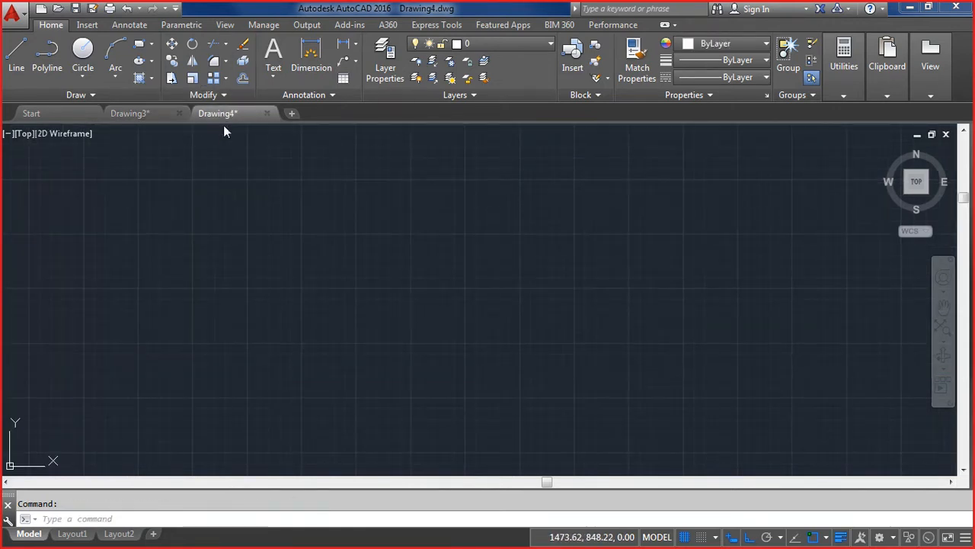
key(ctrl+v)
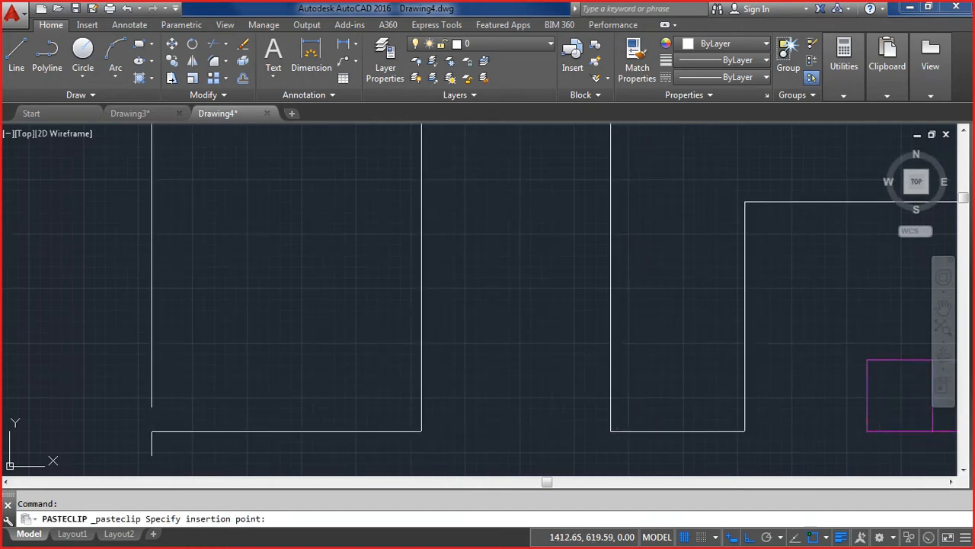
click(151, 431)
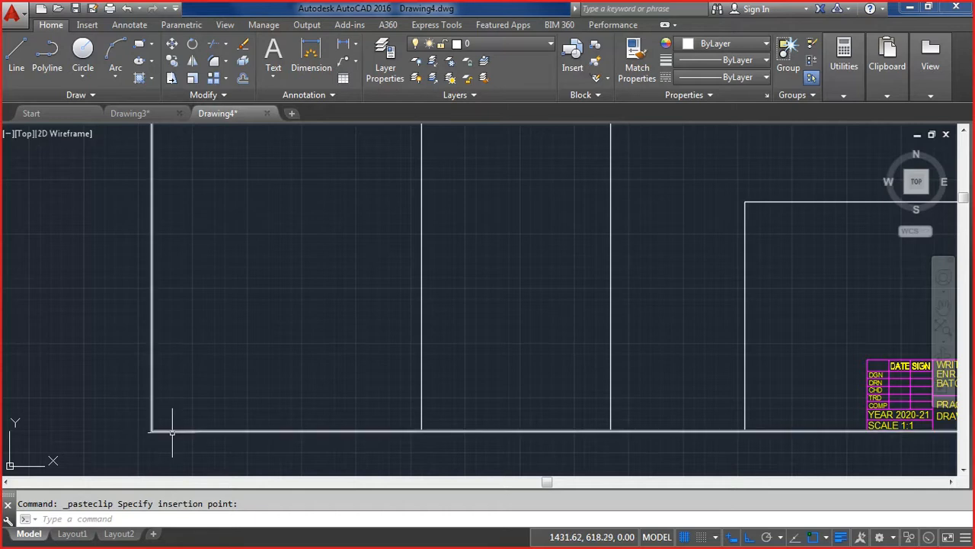
key(Escape)
text(z)
key(Return)
text(e)
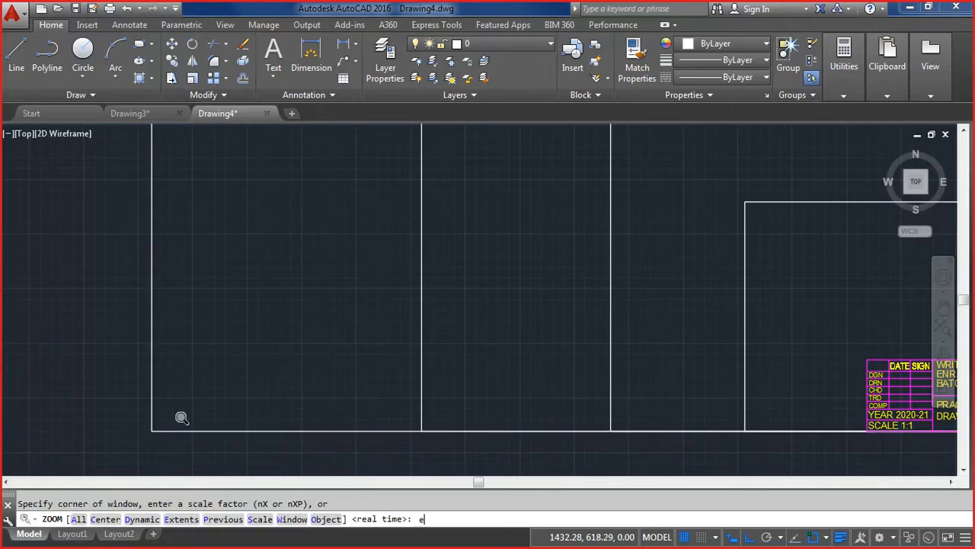
key(Return)
scroll(793, 358, down, 4)
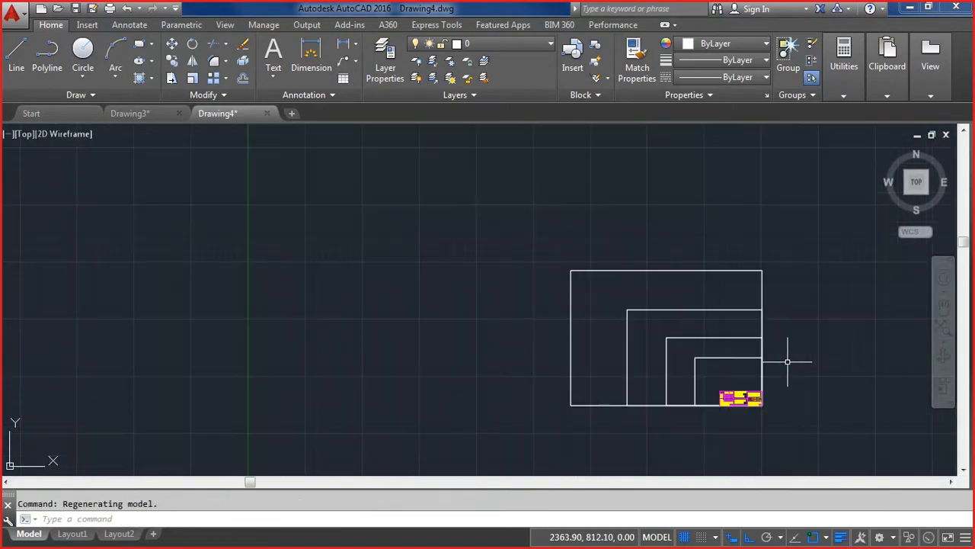
Step: Assign the pasted landscape frames and their title block to the Title Block layer
scroll(788, 362, up, 2)
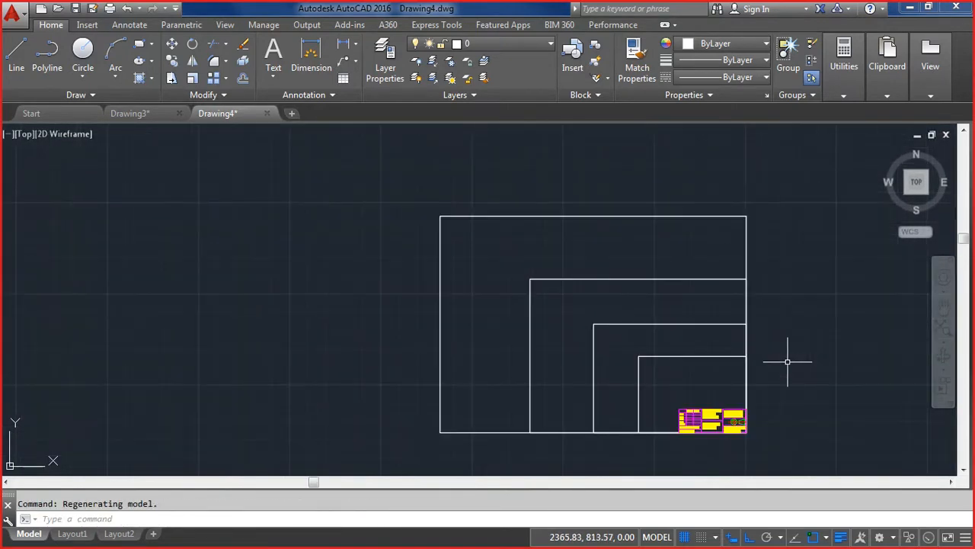
click(551, 45)
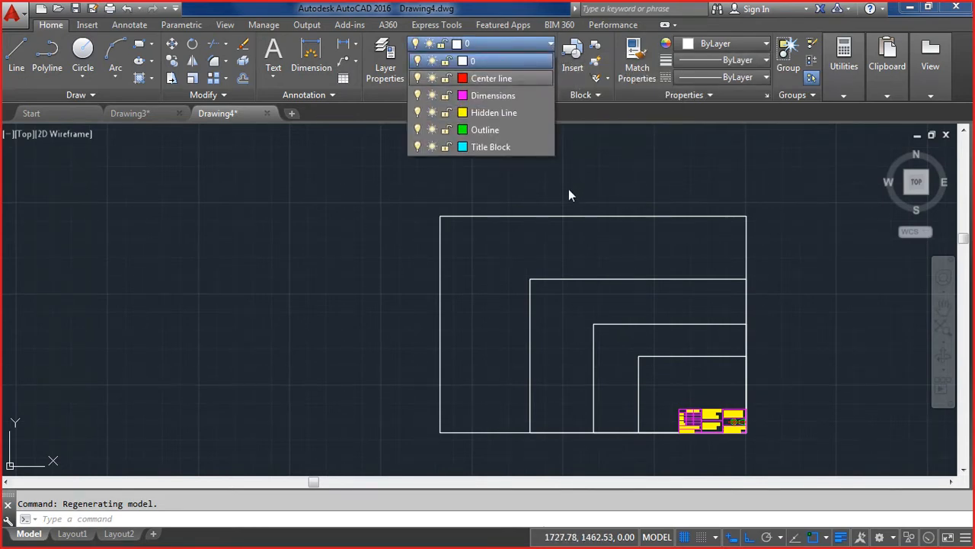
key(Escape)
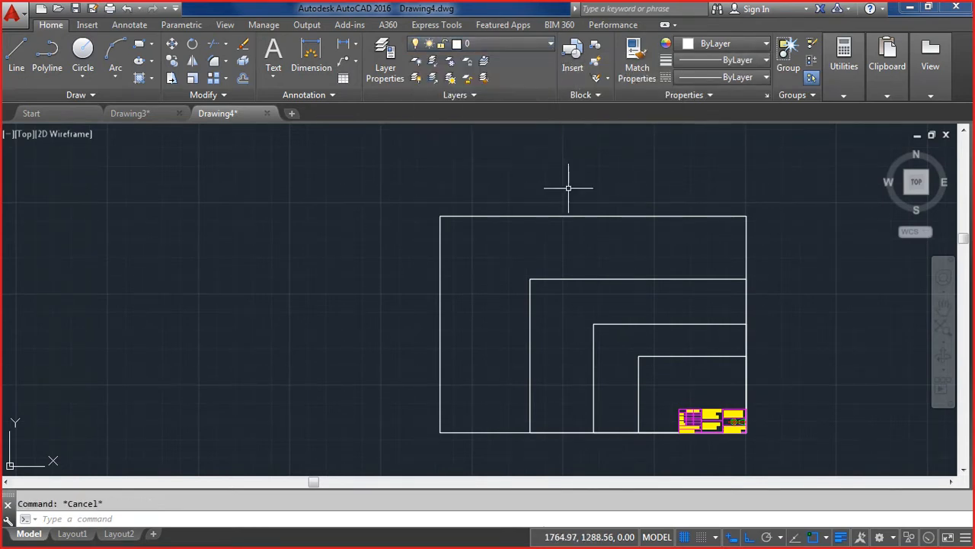
click(655, 445)
click(391, 198)
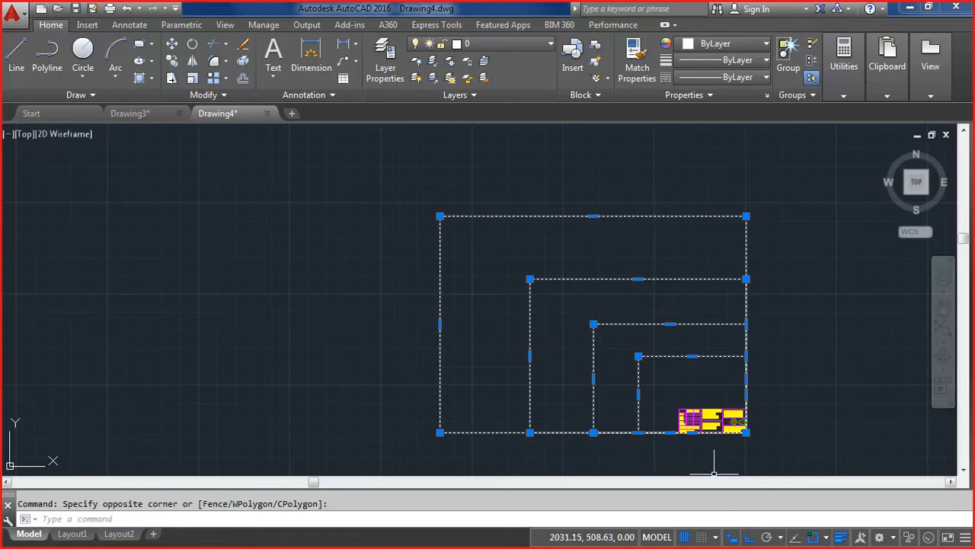
click(663, 454)
click(753, 397)
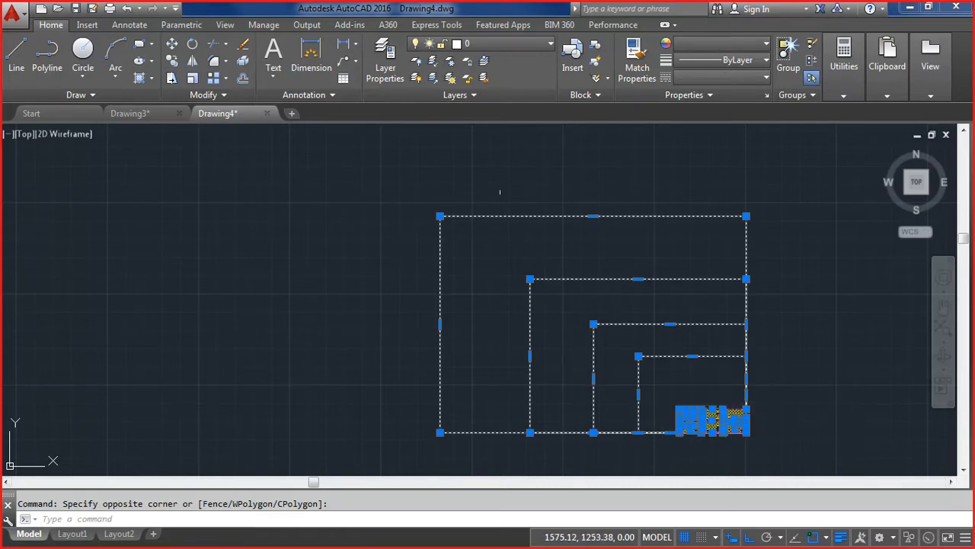
click(549, 48)
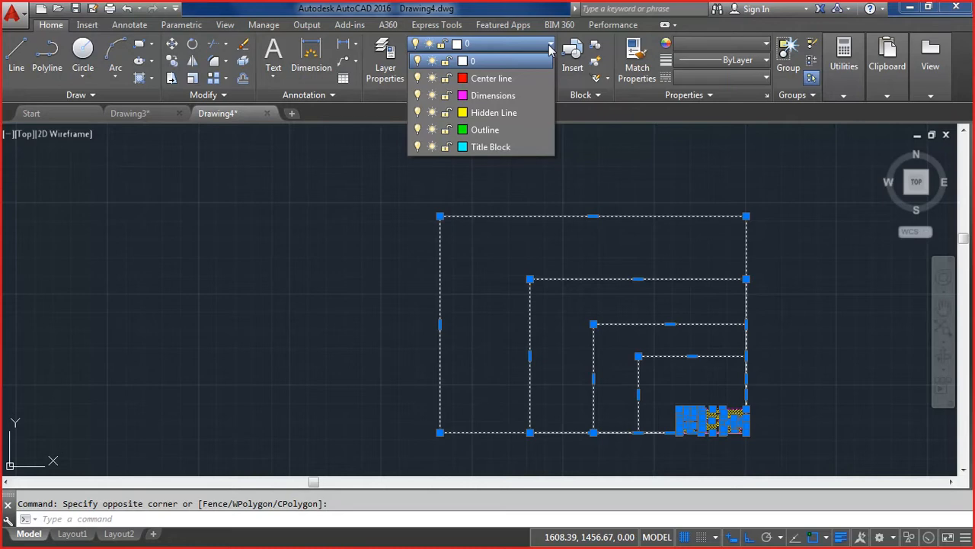
click(506, 147)
click(511, 146)
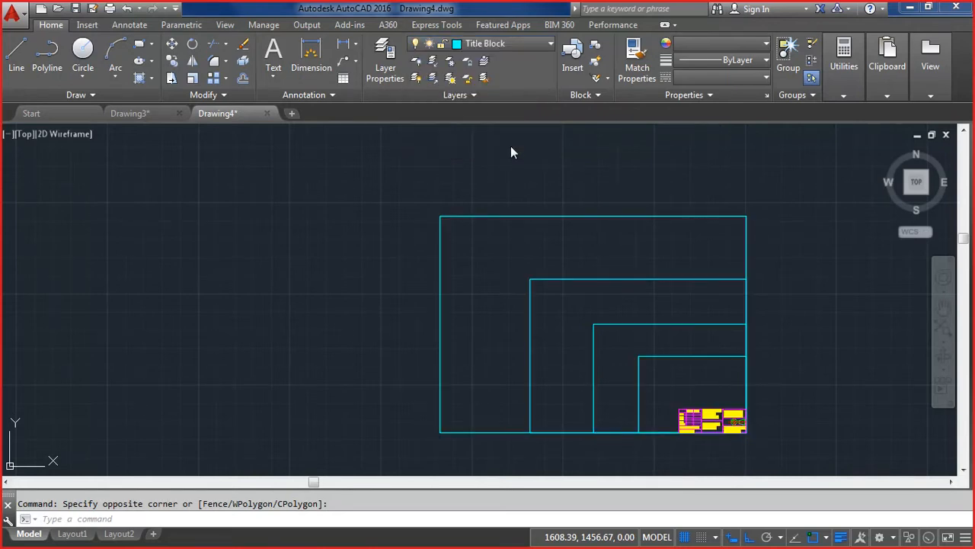
key(ctrl+a)
key(Escape)
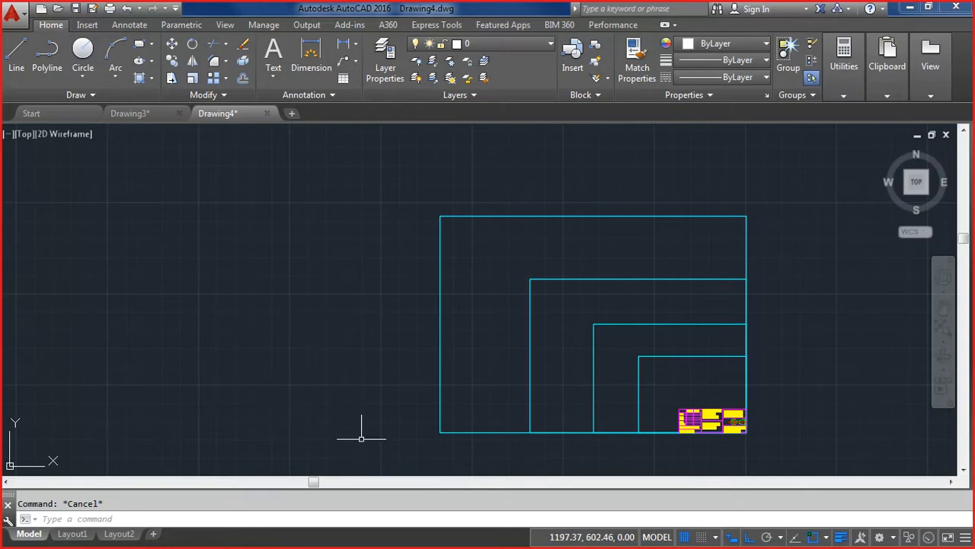
Step: Save the drawing in My Documents as GPB Title Block Landscape and close it
key(ctrl+s)
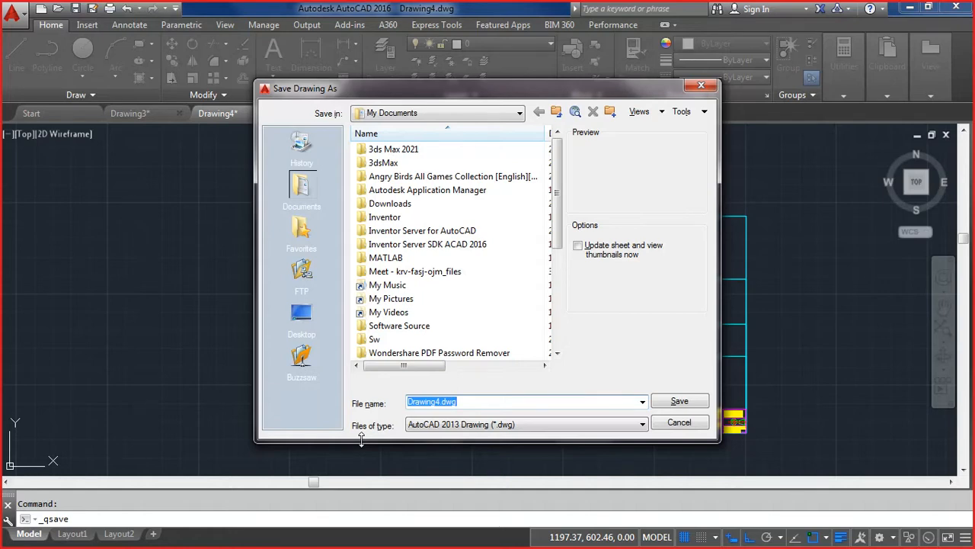
text(Title Bloc)
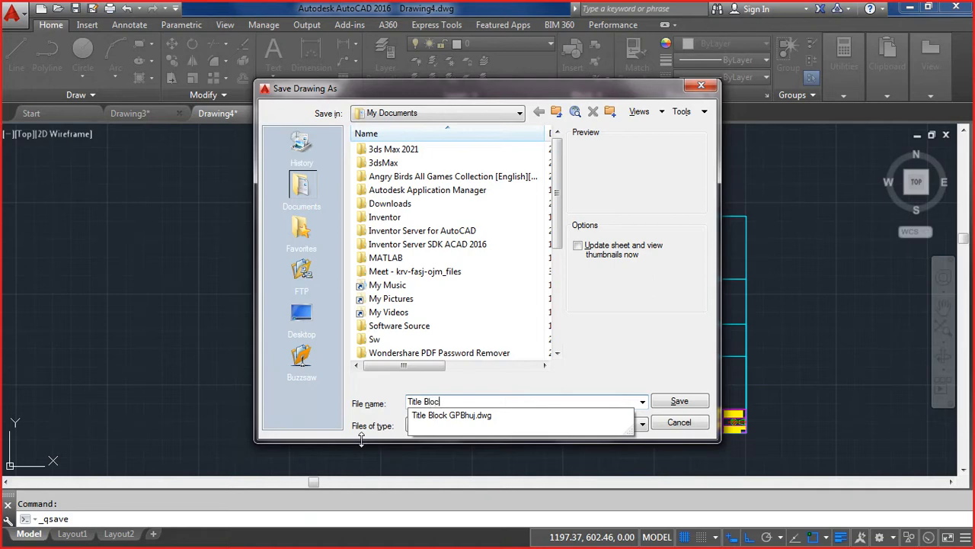
text(k Landscape)
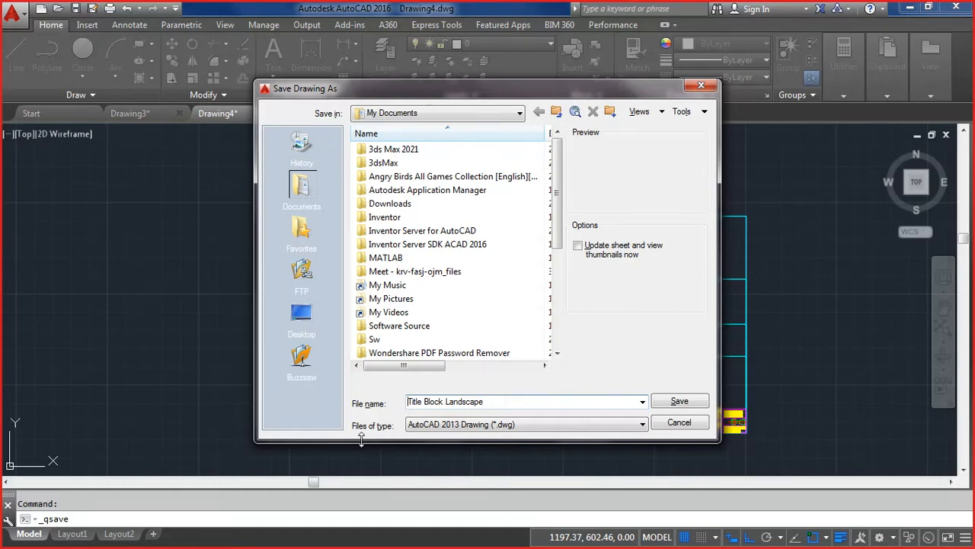
key(Home)
text(GPB)
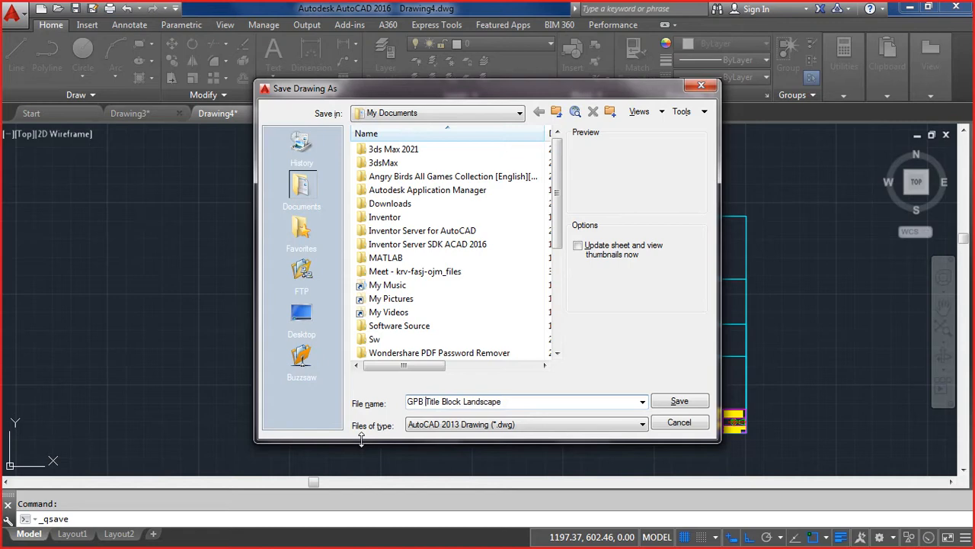
click(678, 401)
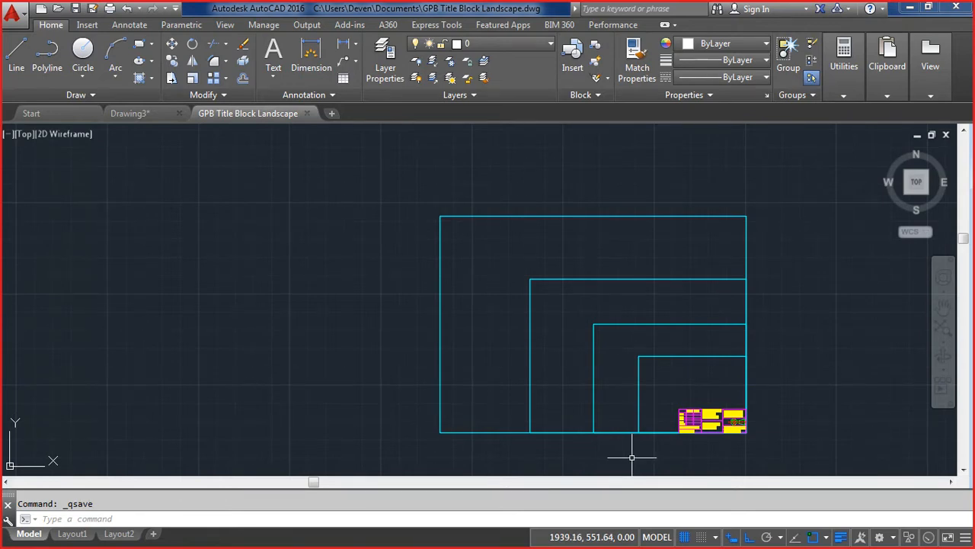
key(alt+f)
key(c)
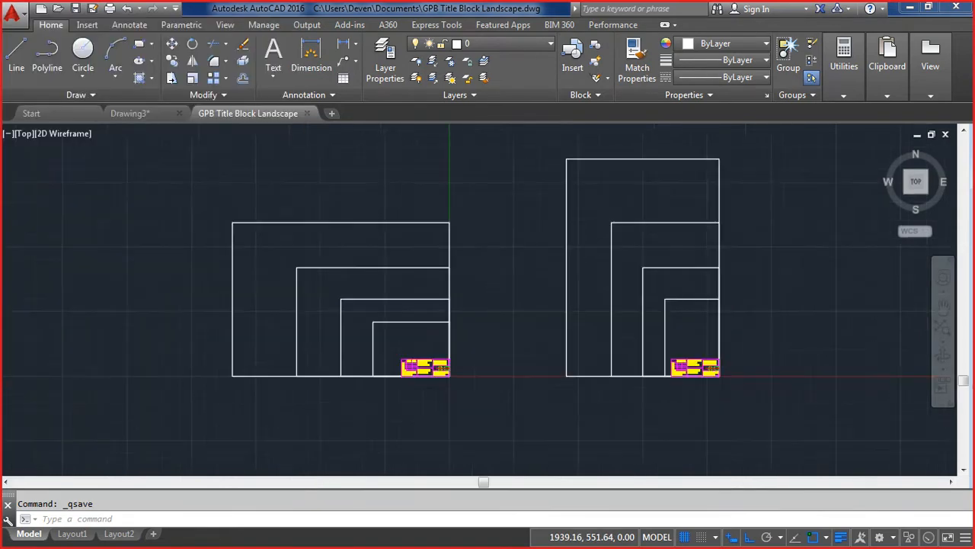
Step: Erase the landscape frames and their title block from Drawing3
click(215, 396)
click(491, 202)
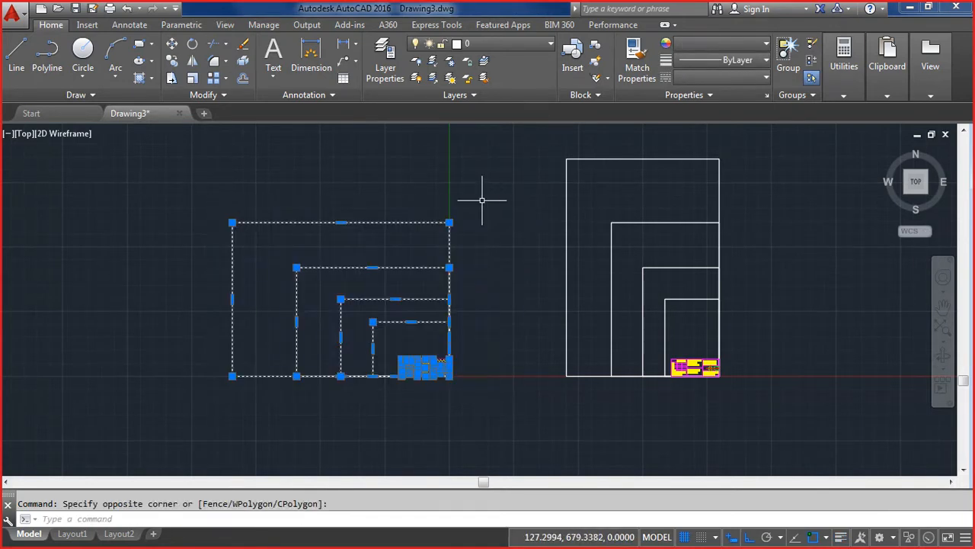
key(Delete)
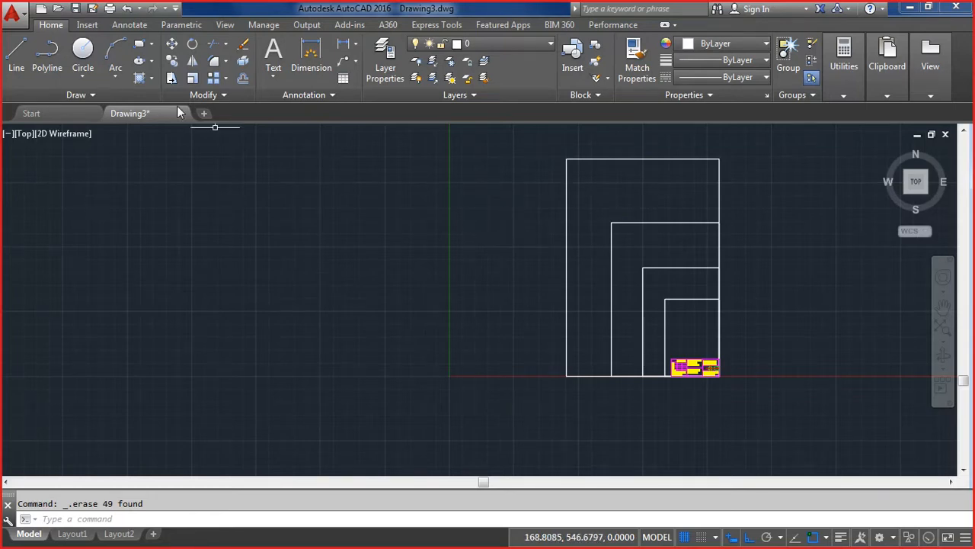
Step: Start another new drawing from the same shaft template and erase its entire sample content
click(54, 114)
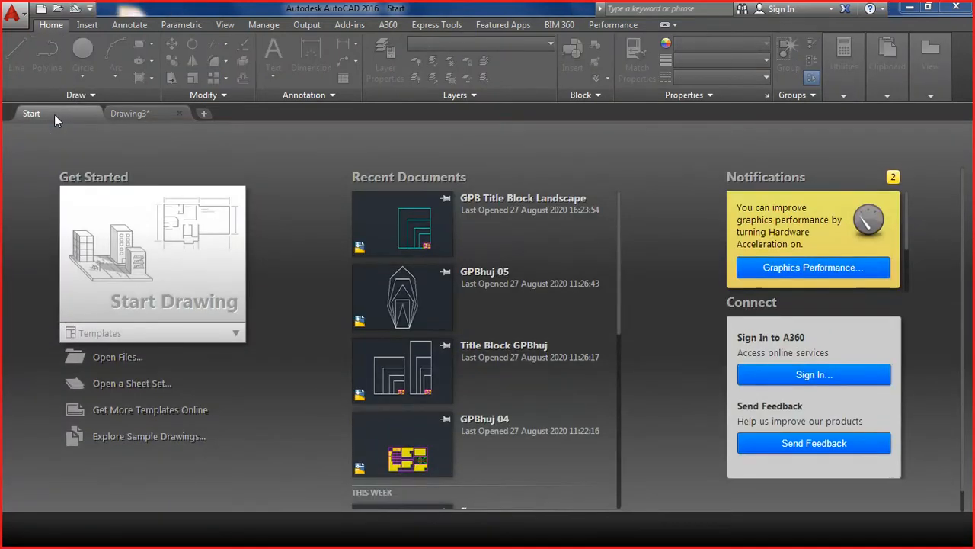
click(140, 259)
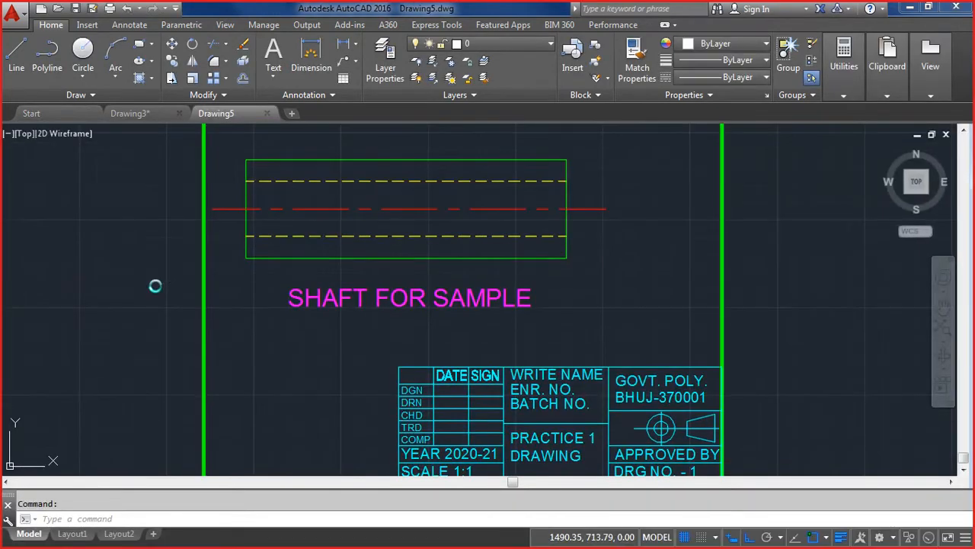
scroll(167, 286, down, 5)
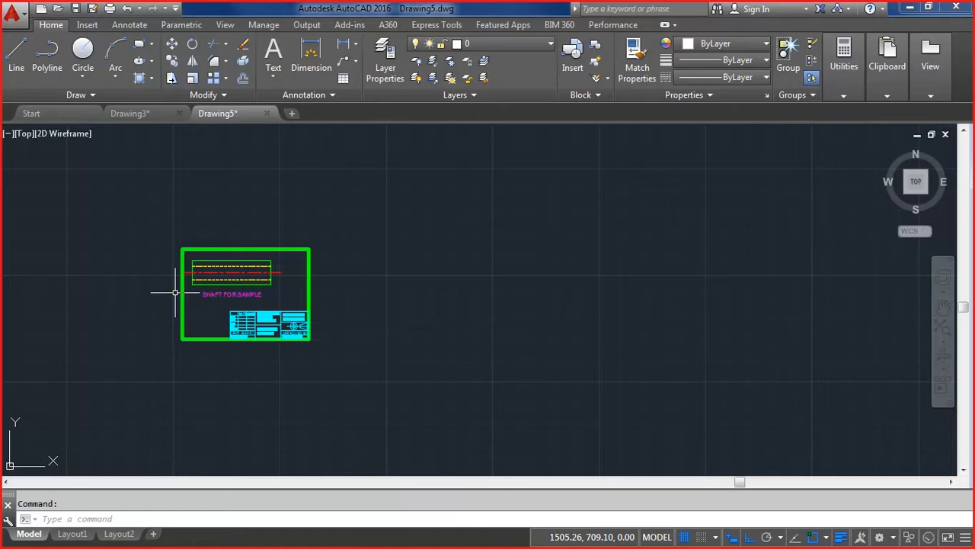
click(149, 360)
click(388, 196)
key(Delete)
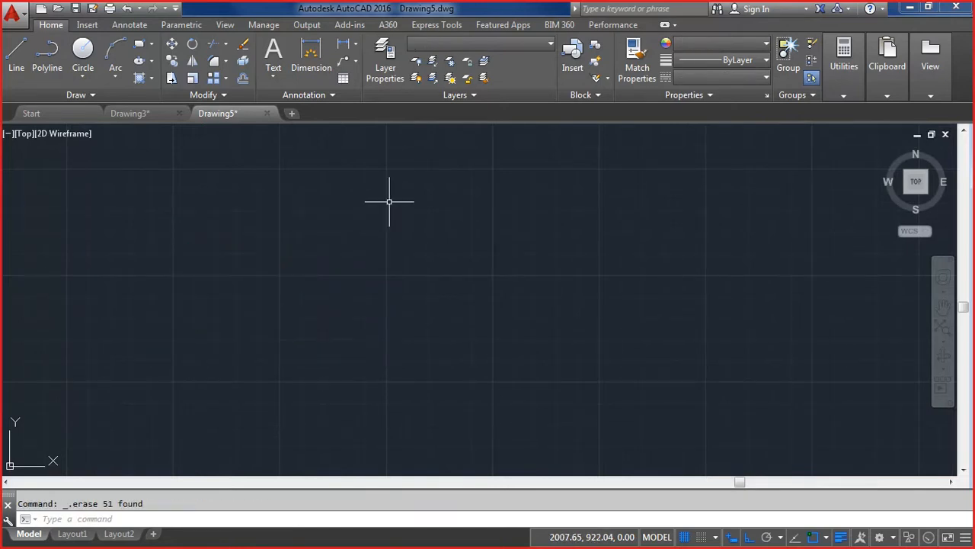
Step: Copy the portrait frames with their title block from Drawing3 to the clipboard
key(ctrl+Tab)
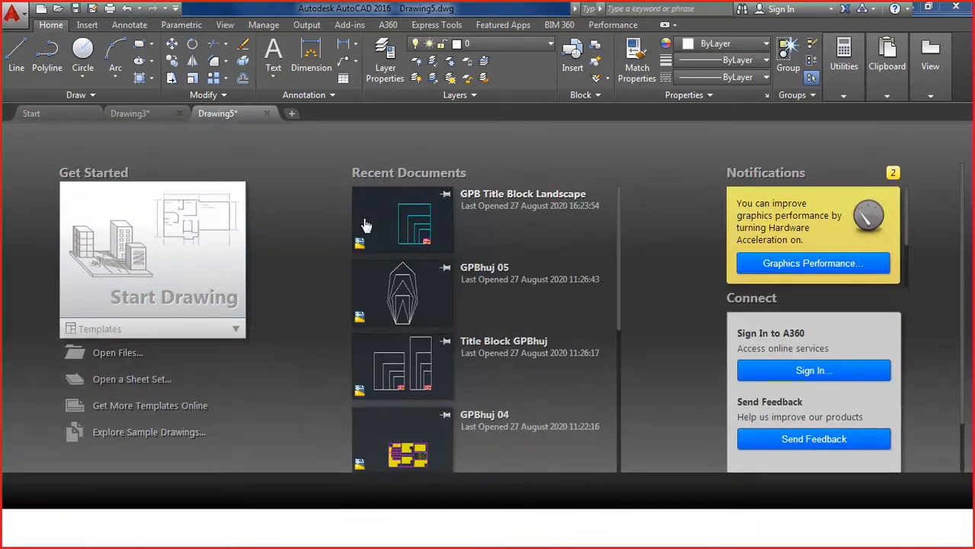
key(ctrl+Tab)
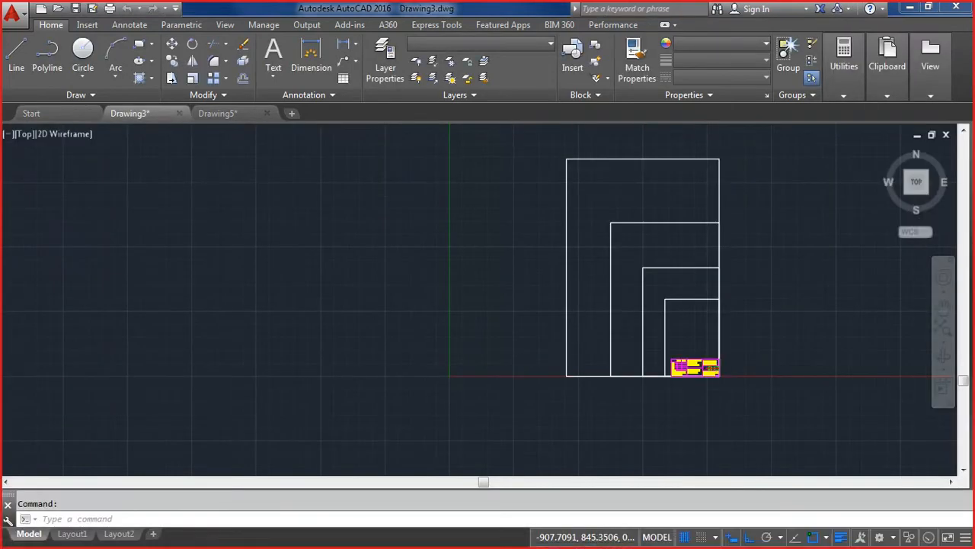
click(535, 407)
click(740, 148)
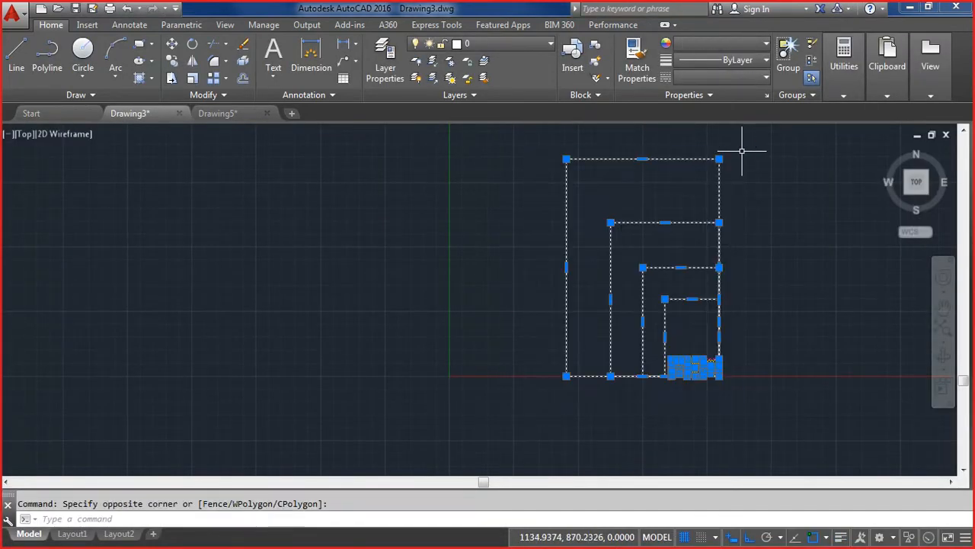
key(ctrl+c)
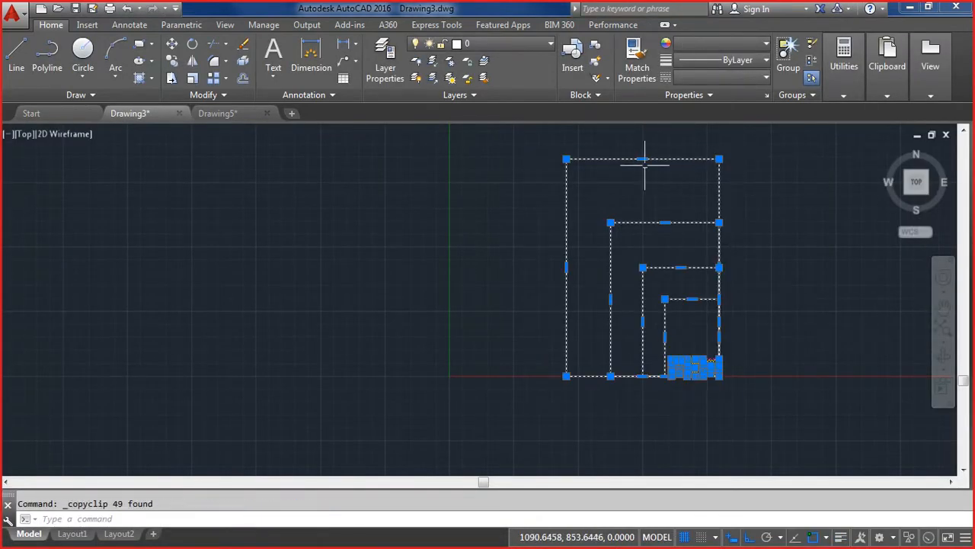
Step: Paste the portrait frames and title block into Drawing5 with the insertion point at about 1812, 437
click(220, 114)
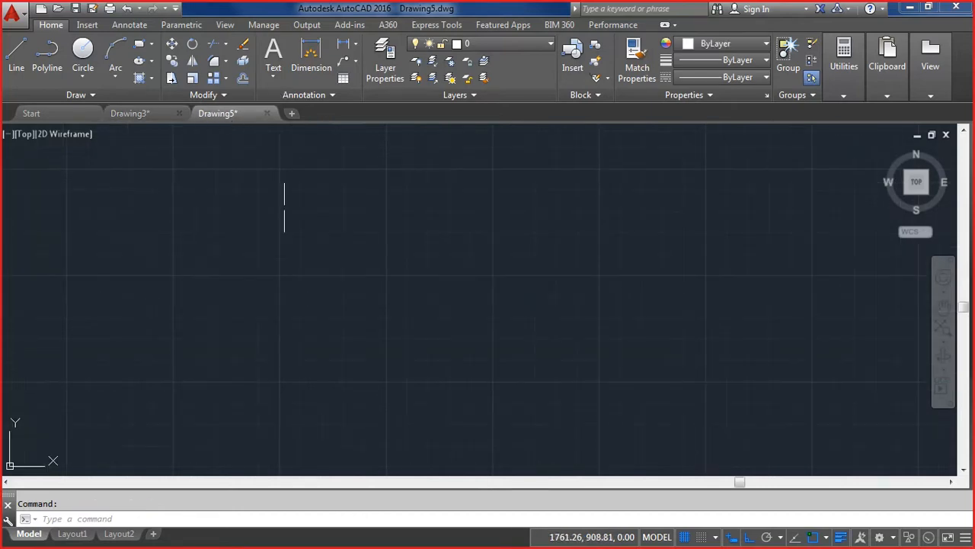
key(ctrl+v)
middle_drag(475, 239, 480, 409)
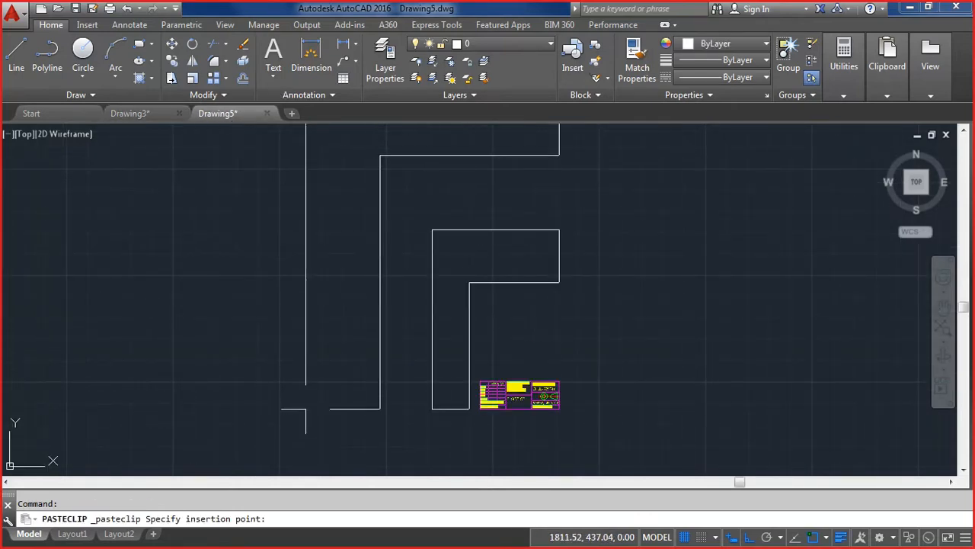
click(305, 408)
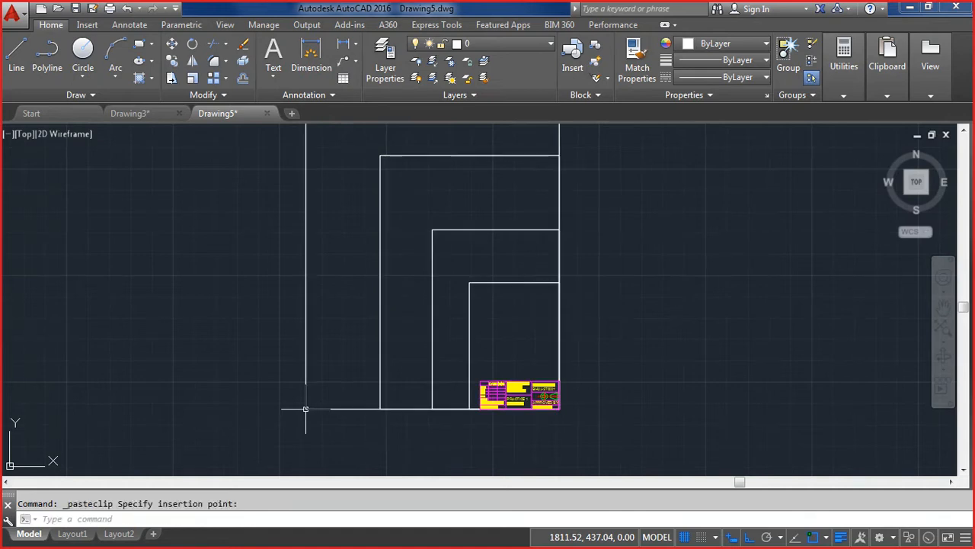
key(Escape)
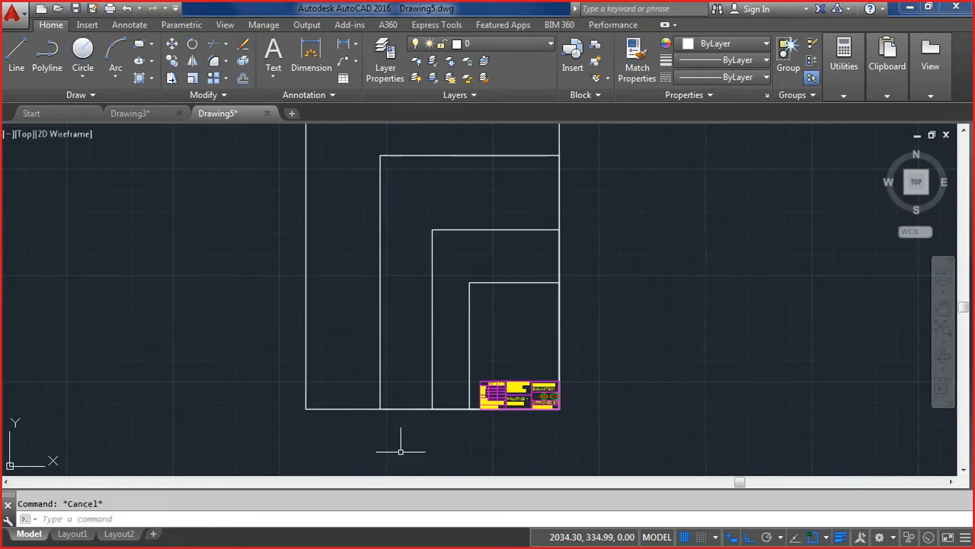
Step: Assign the pasted portrait frames and their title block to the Title Block layer
text(z)
key(Return)
text(e)
key(Return)
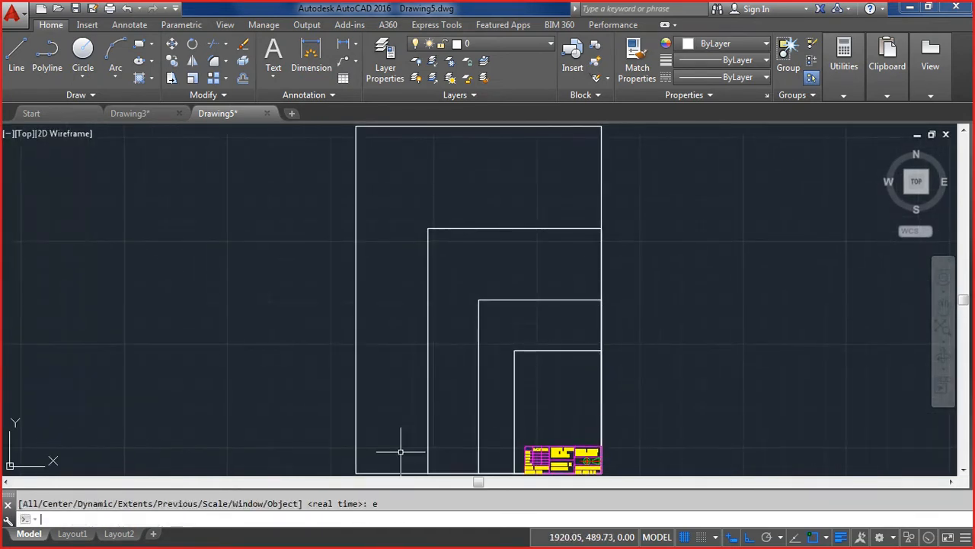
scroll(399, 450, up, 1)
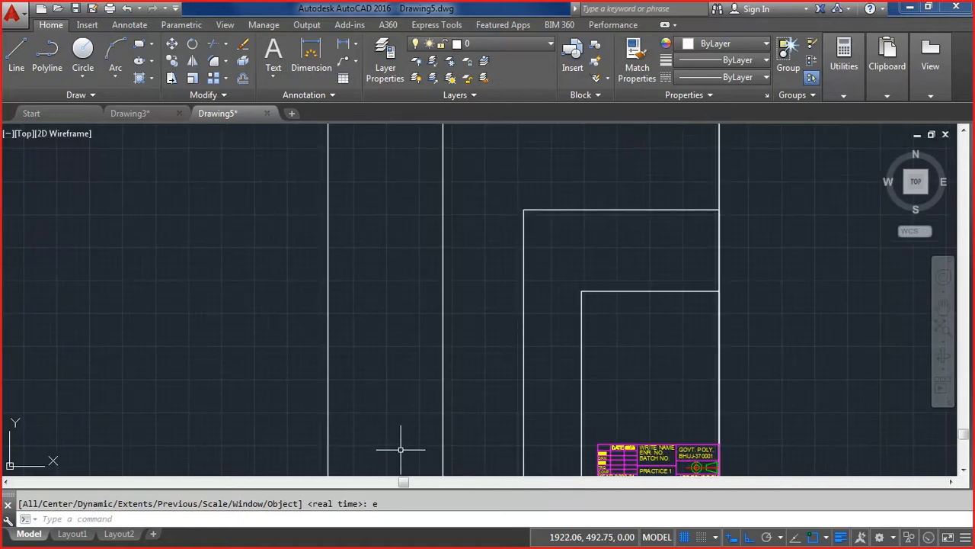
scroll(402, 450, down, 1)
scroll(402, 448, down, 2)
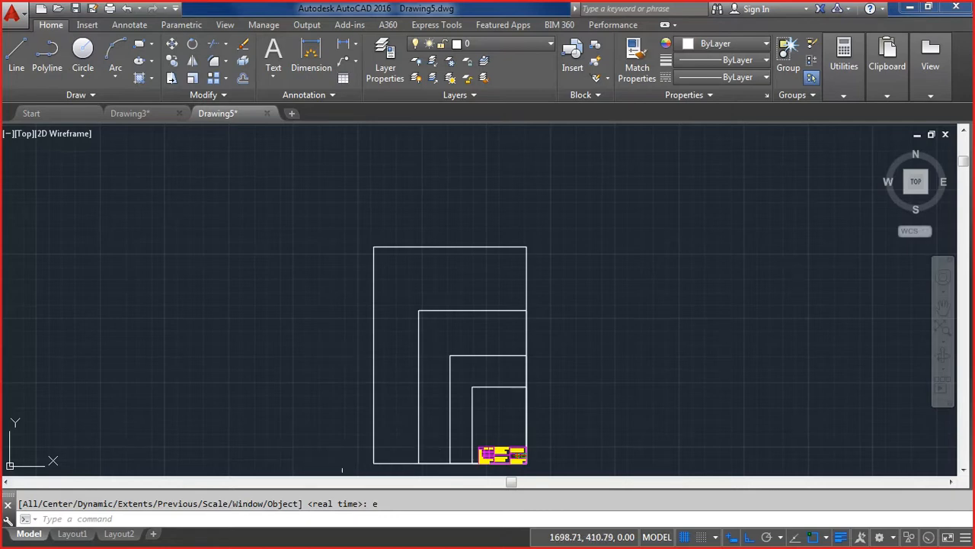
click(355, 464)
click(551, 223)
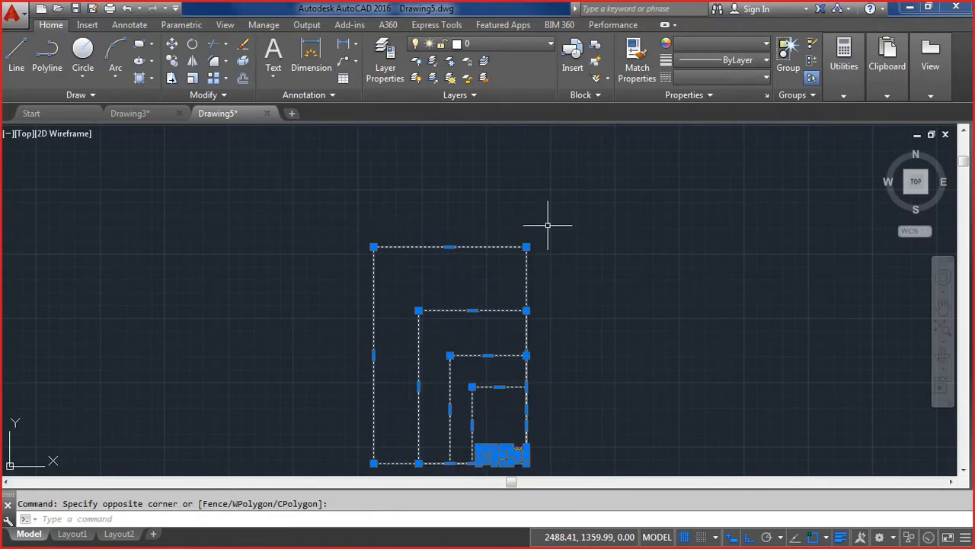
click(496, 43)
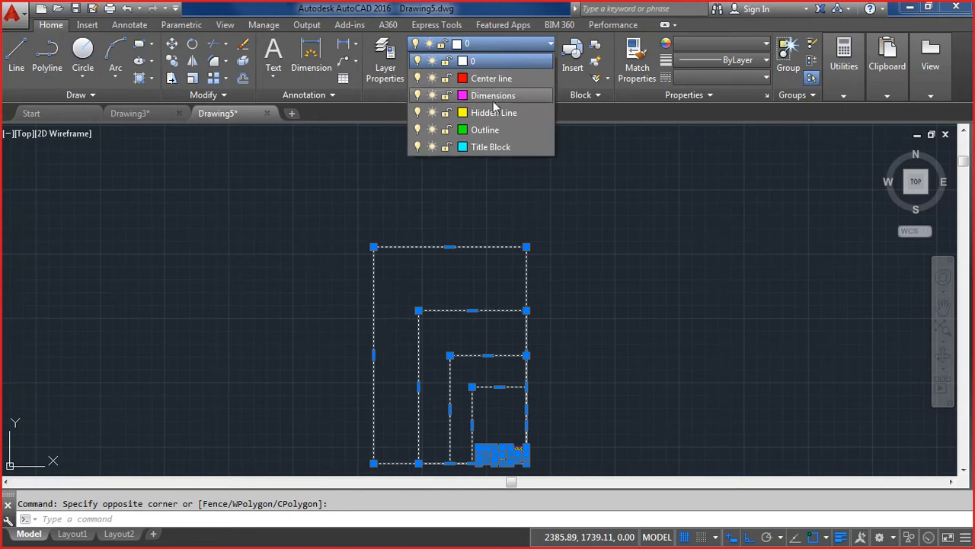
click(496, 147)
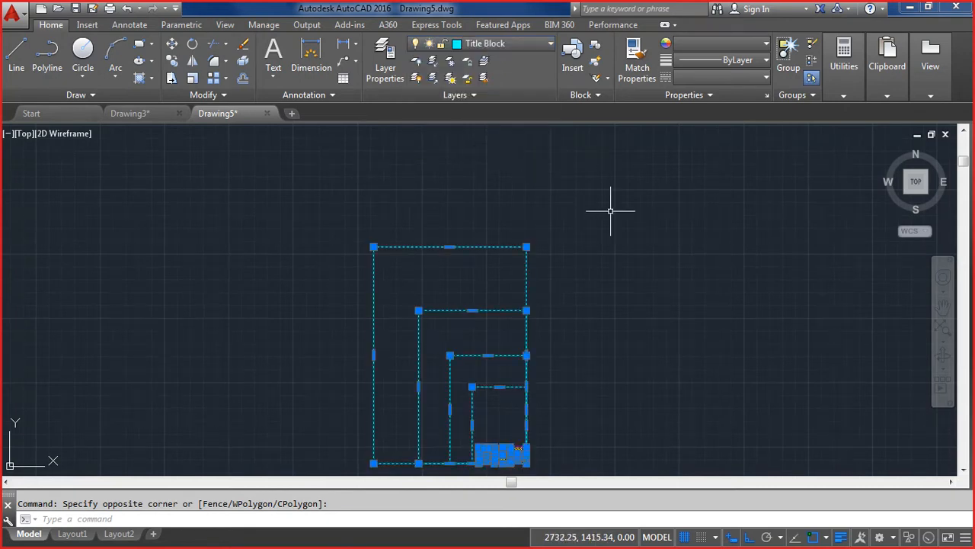
key(Escape)
text(z)
key(Return)
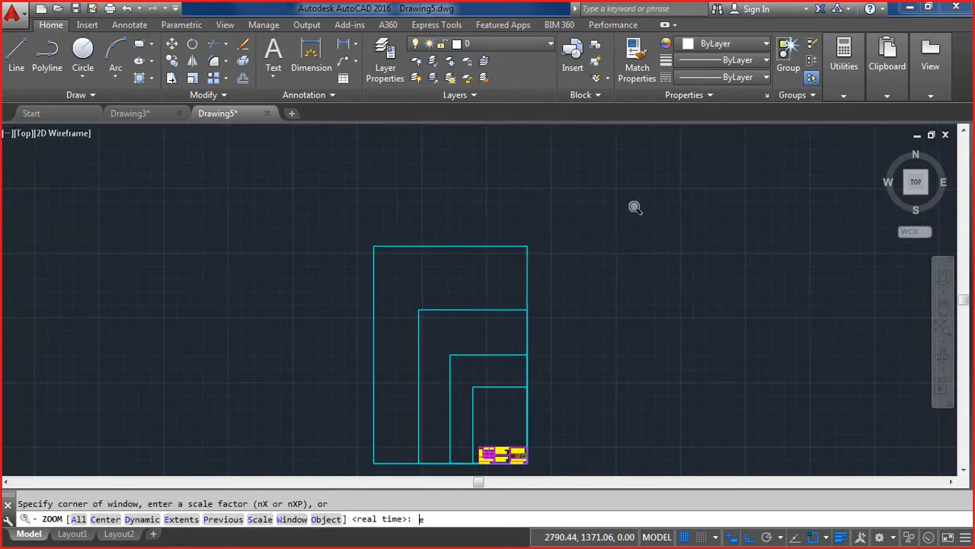
Step: Save the portrait drawing in My Documents as GPB Title Block Potraite.dwg, basing the name on the landscape file's name
text(e)
key(Return)
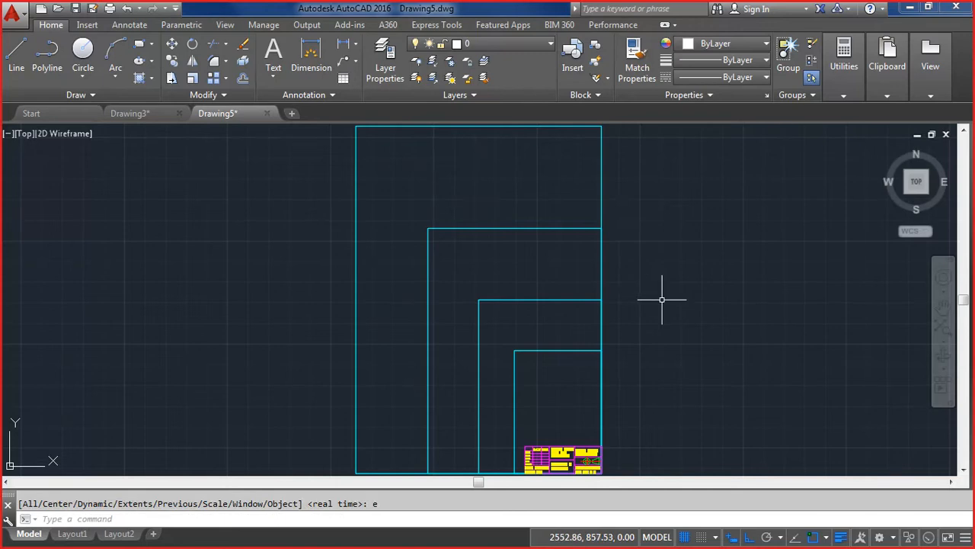
key(ctrl+s)
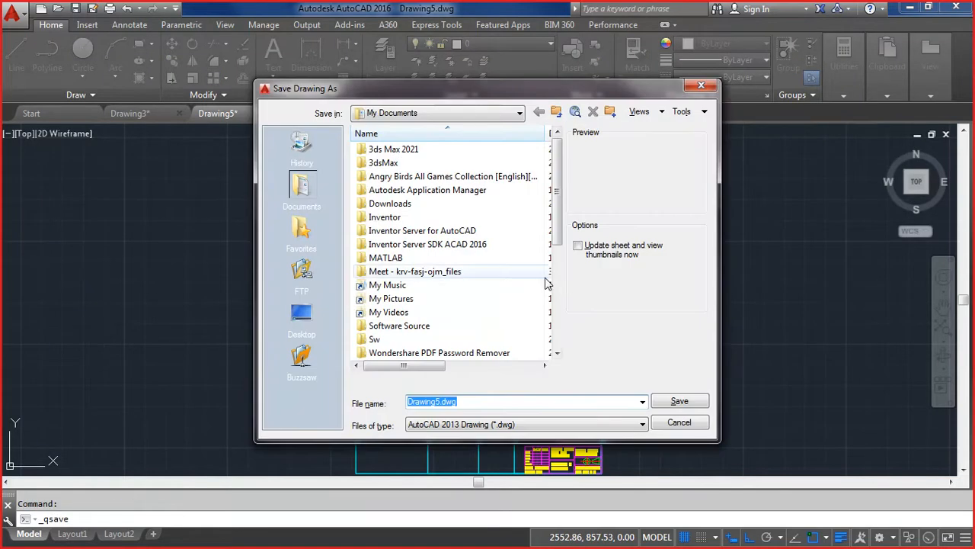
drag(557, 244, 561, 340)
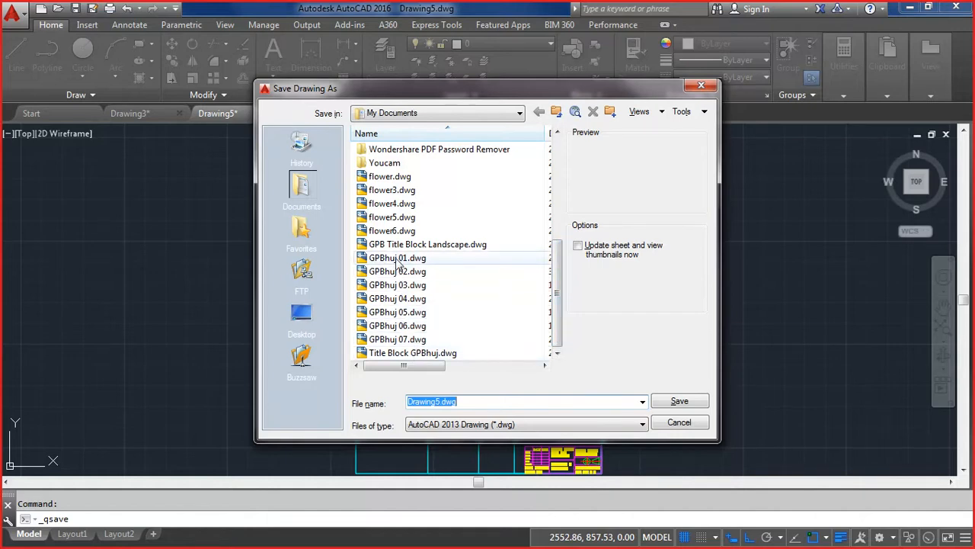
click(398, 246)
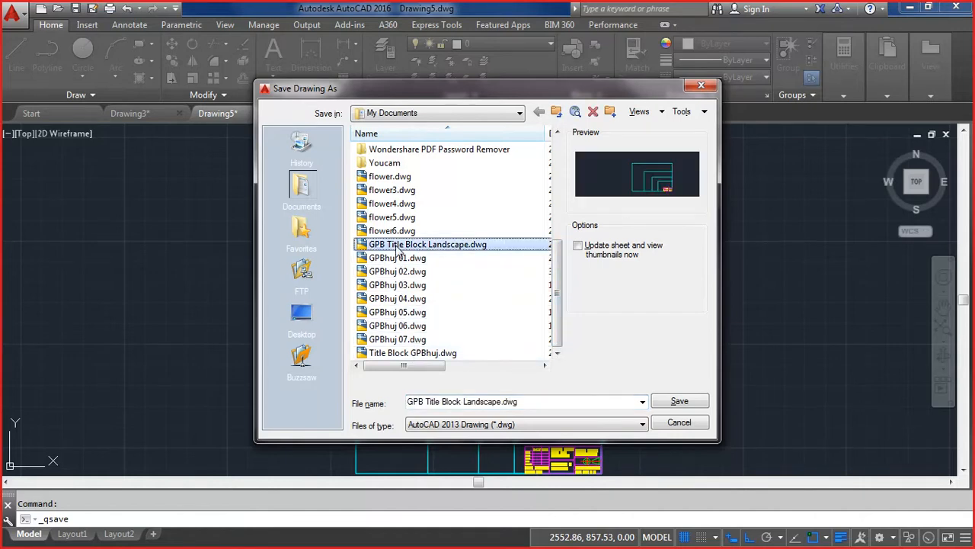
click(464, 402)
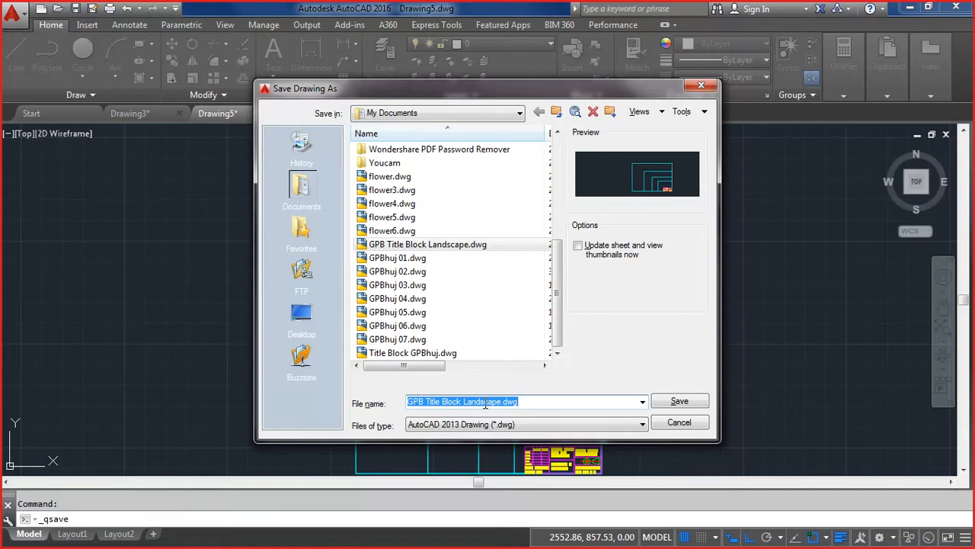
click(485, 401)
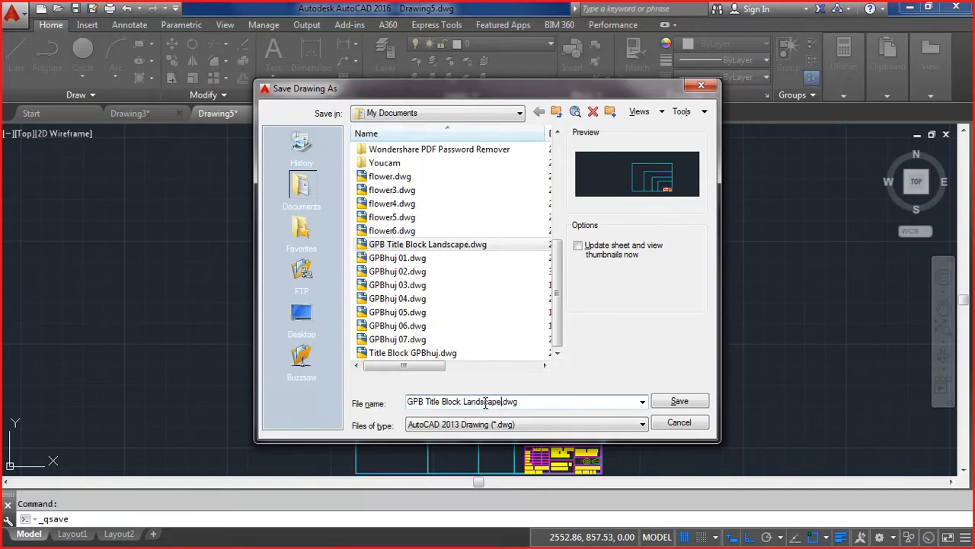
double_click(485, 401)
text(Potraite)
click(664, 401)
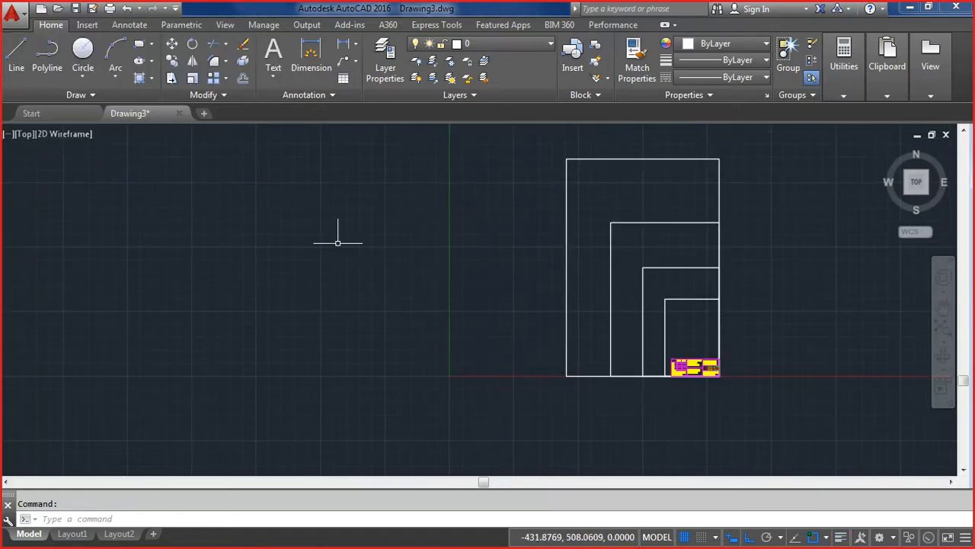
Step: Close Drawing3 without saving its changes and reopen GPB Title Block Landscape from the recent documents
key(alt+f)
key(c)
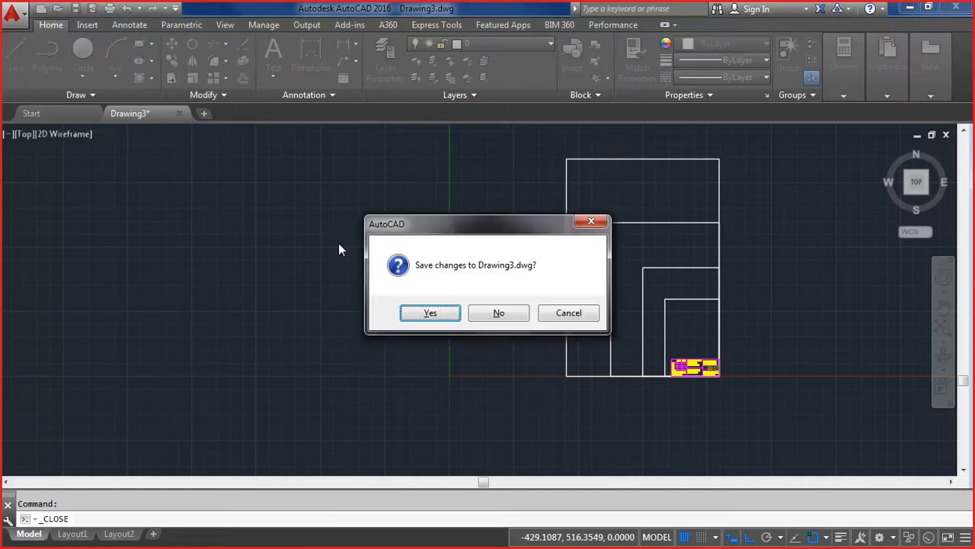
click(499, 314)
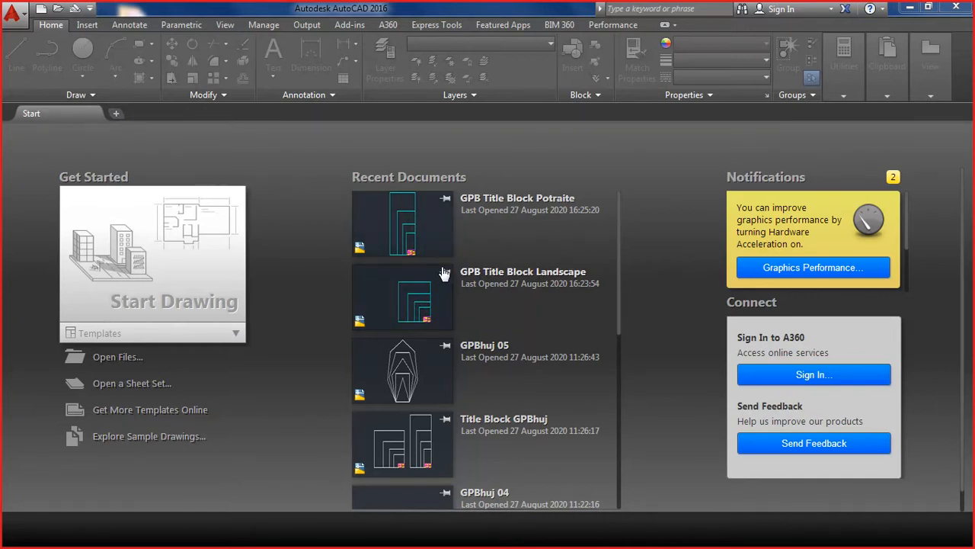
click(419, 304)
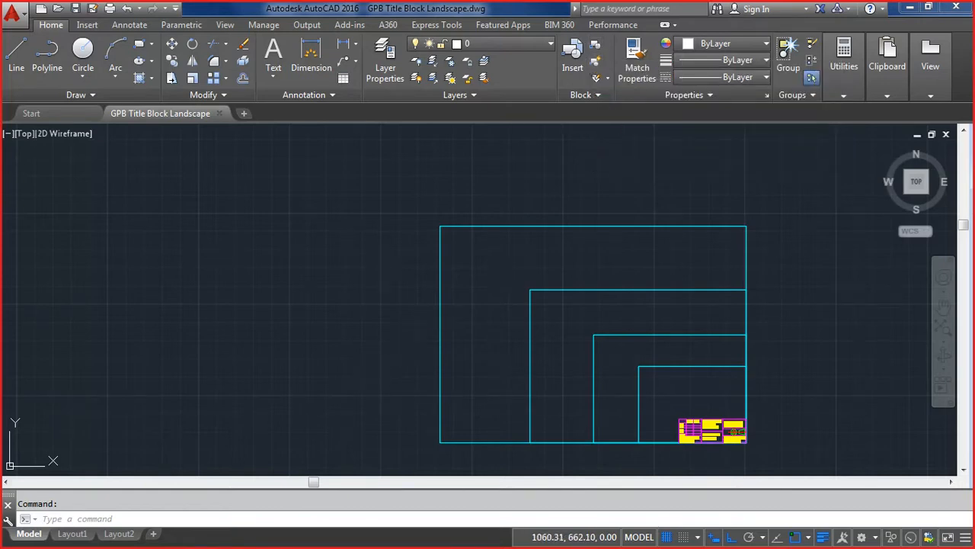
Step: Begin a block definition named GPB_A4_L with its base point at the lower-left corner of the smallest frame
click(191, 520)
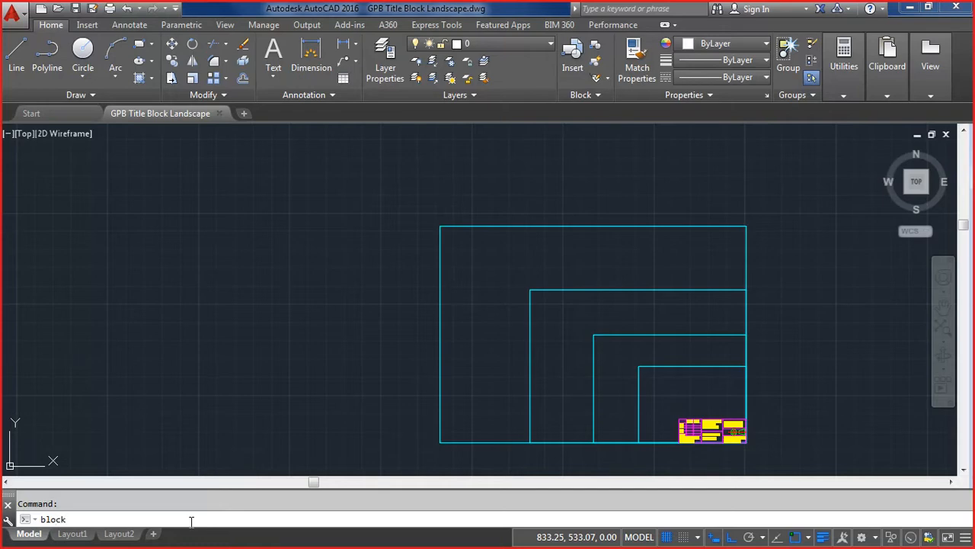
key(Return)
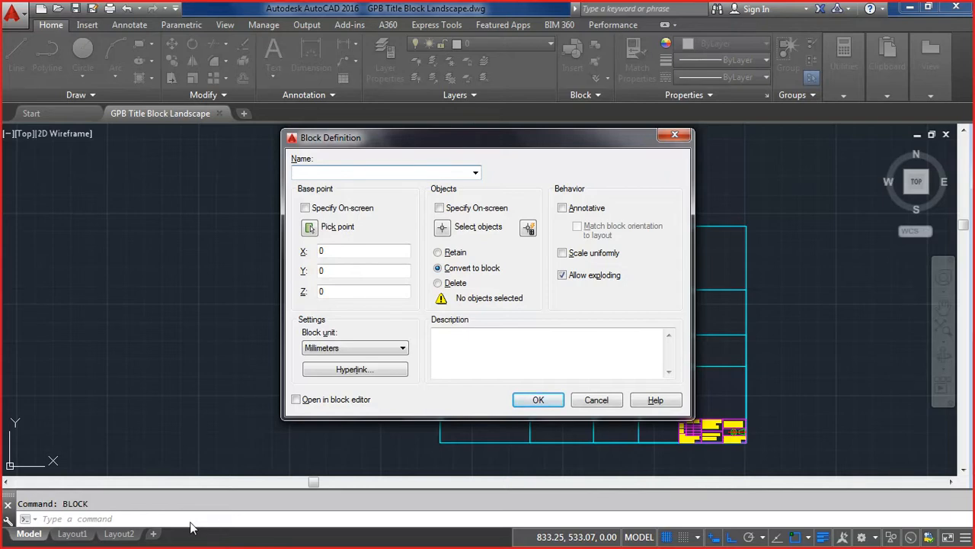
text(GPB_A4_L)
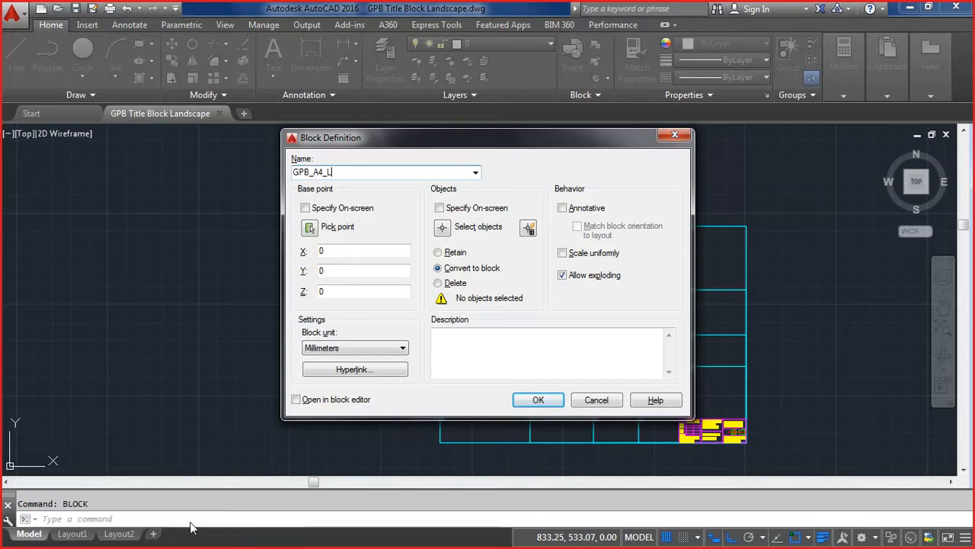
mouse_move(328, 533)
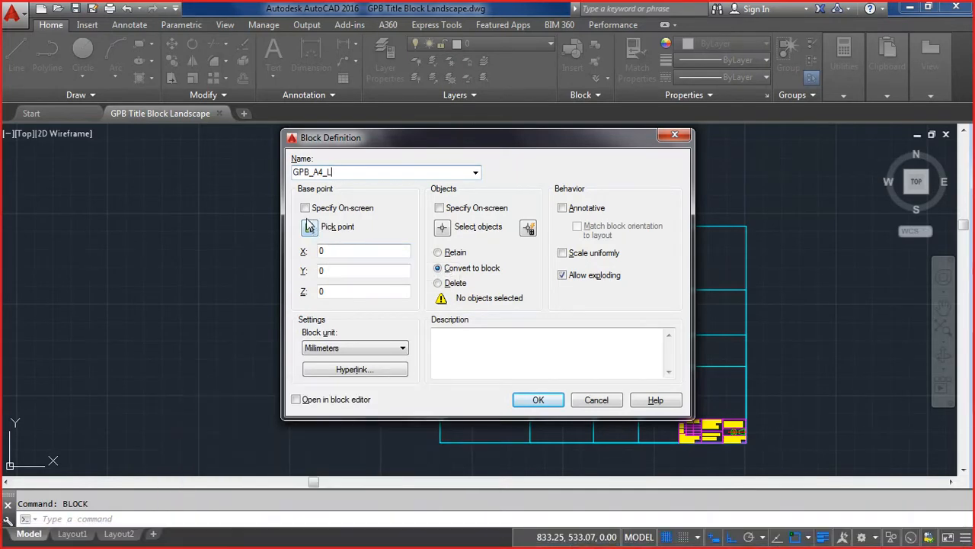
click(306, 209)
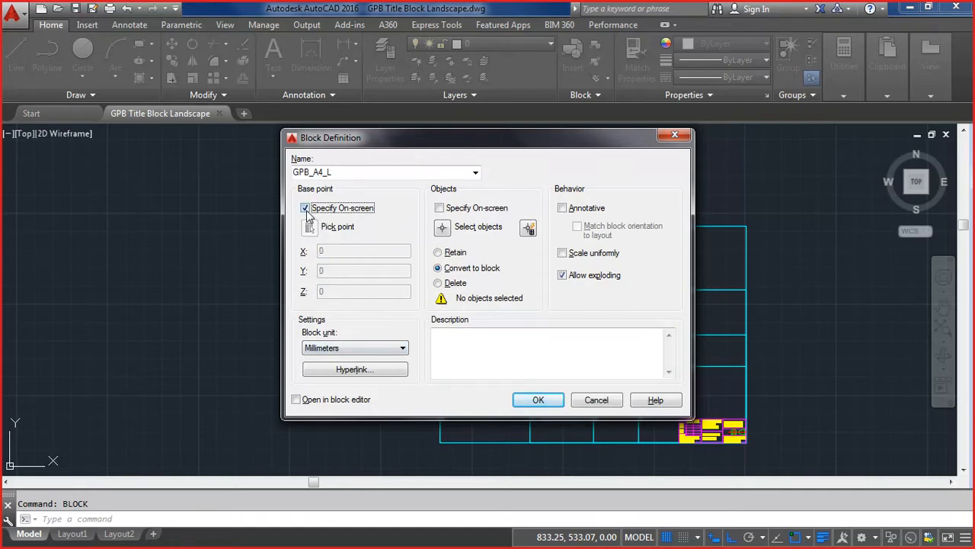
click(306, 210)
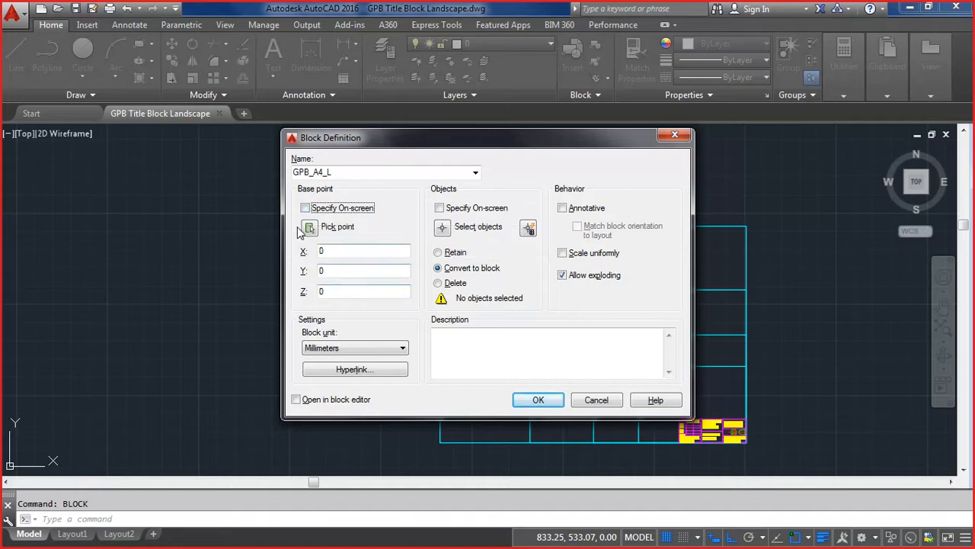
click(310, 227)
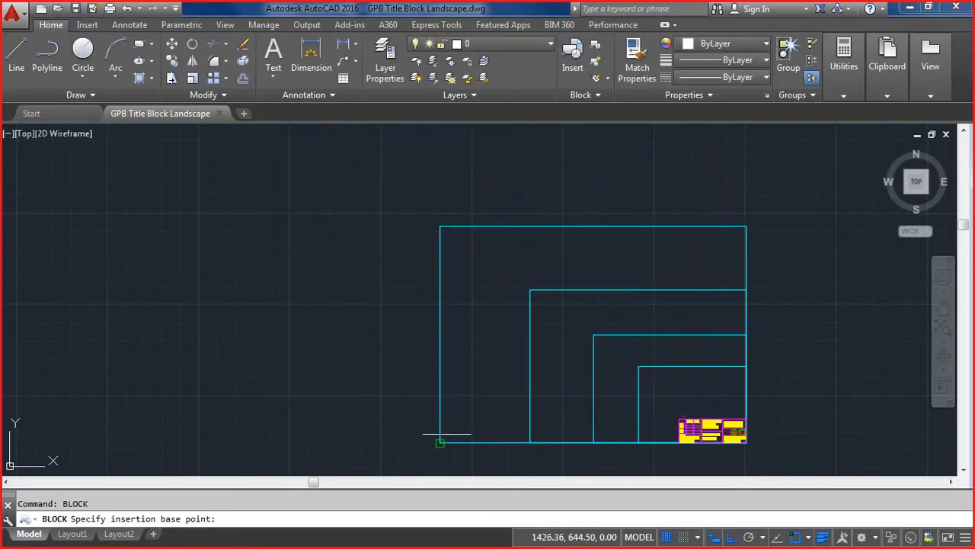
click(639, 442)
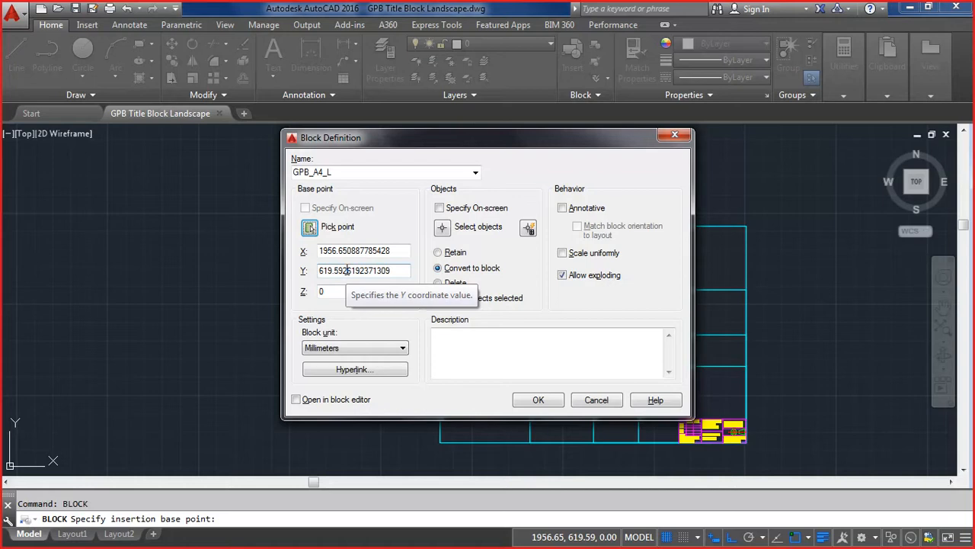
Step: Select the smallest frame together with the title block as the objects of the GPB_A4_L block
click(442, 229)
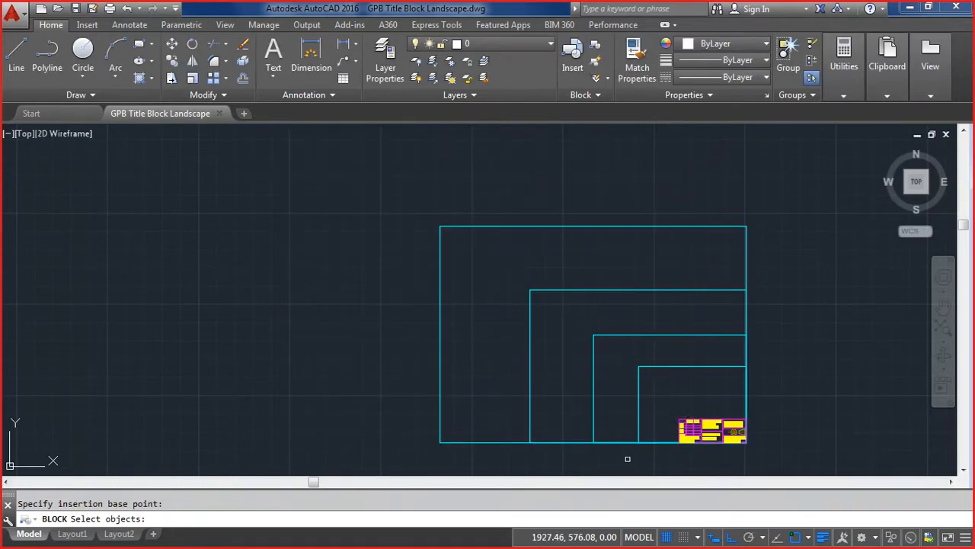
click(618, 458)
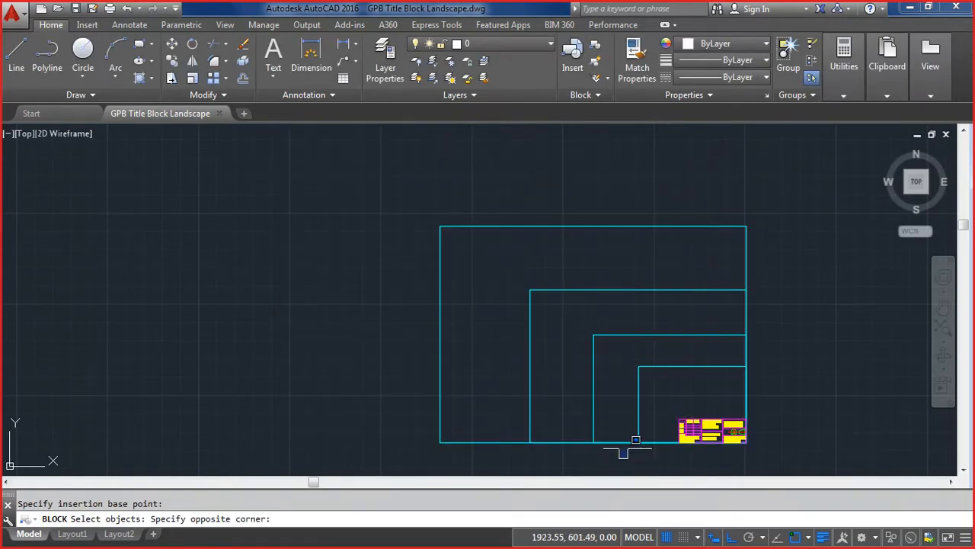
click(763, 353)
key(Return)
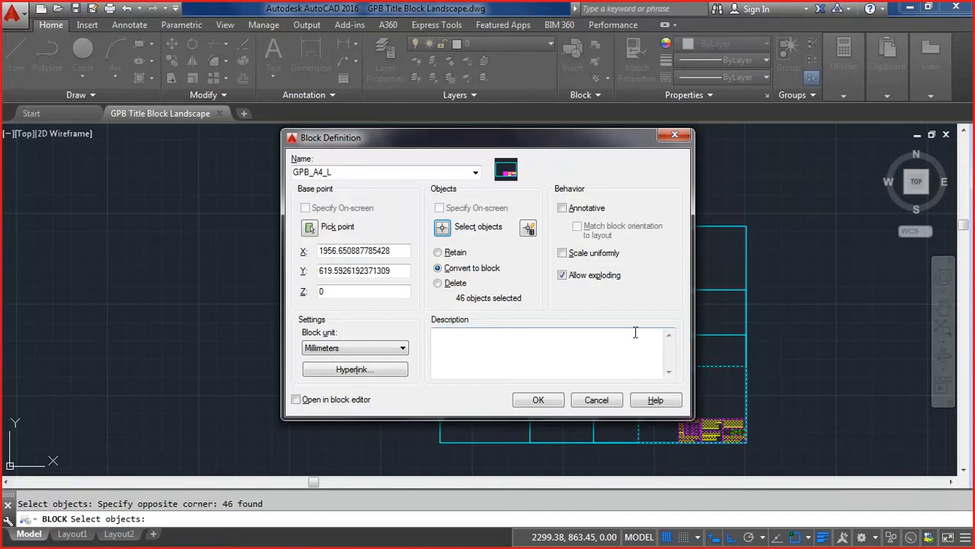
Step: Set GPB_A4_L to retain its source objects and scale uniformly, create the block, and check it among the insertable blocks
click(439, 253)
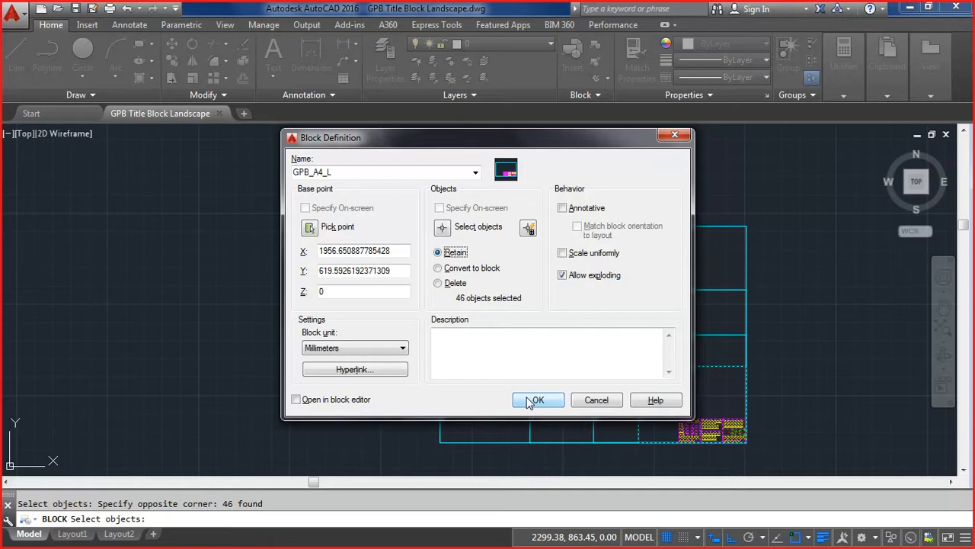
click(563, 254)
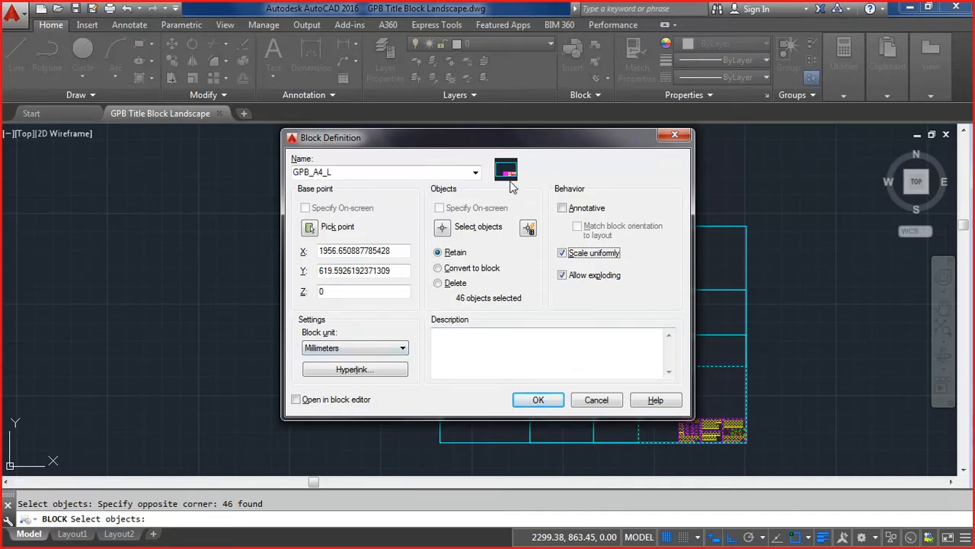
click(539, 400)
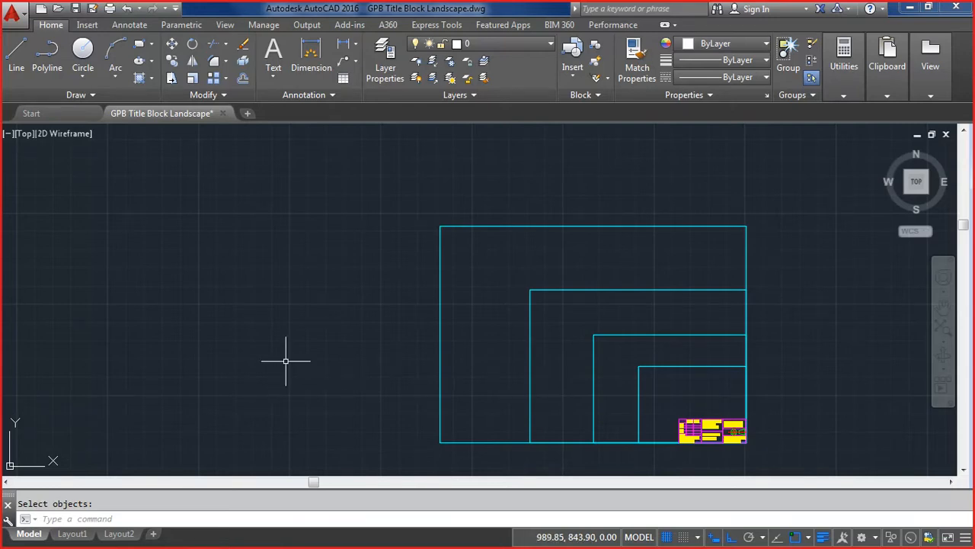
click(573, 76)
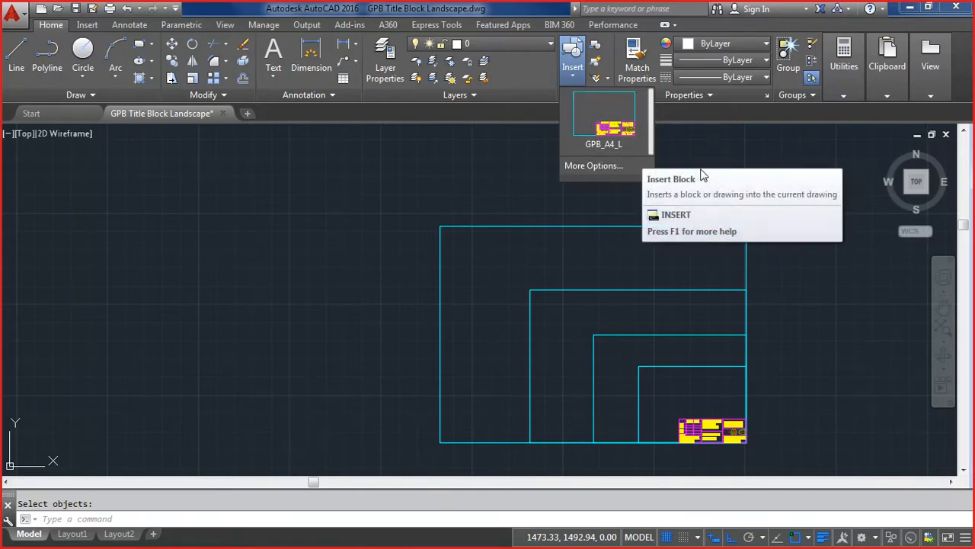
click(700, 170)
key(Escape)
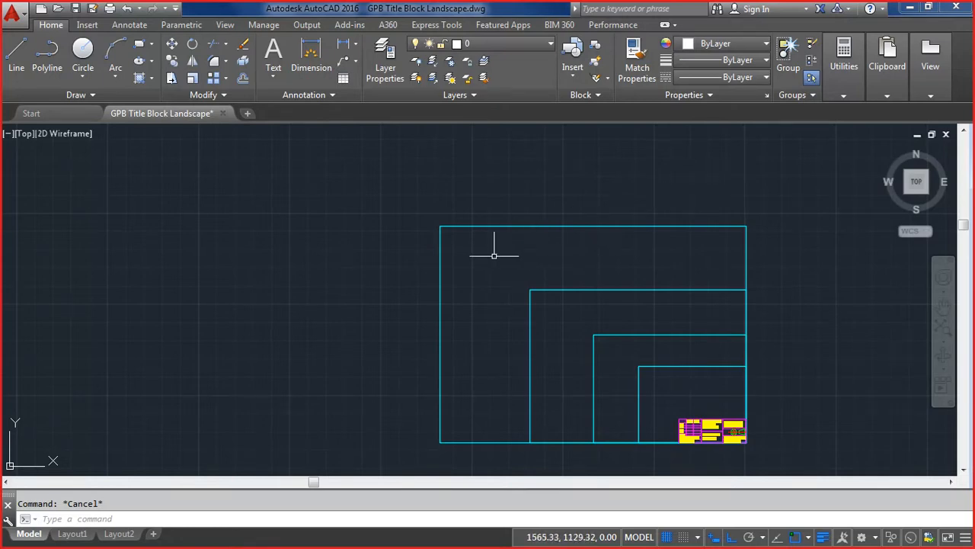
Step: Begin a second block definition named GPB_A3_L with its base point at the second-smallest frame's lower-left corner
click(596, 48)
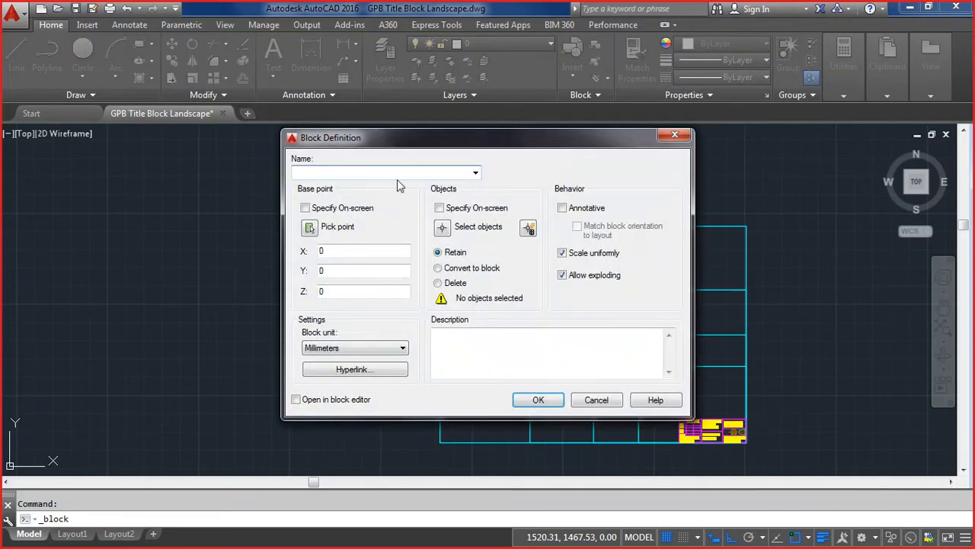
click(354, 171)
text(GPB_A3_L)
click(309, 227)
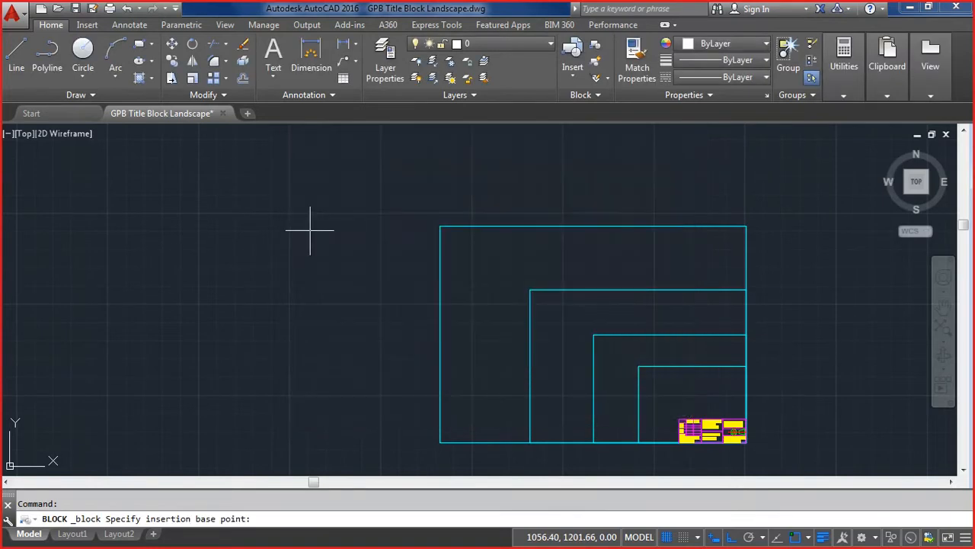
click(593, 436)
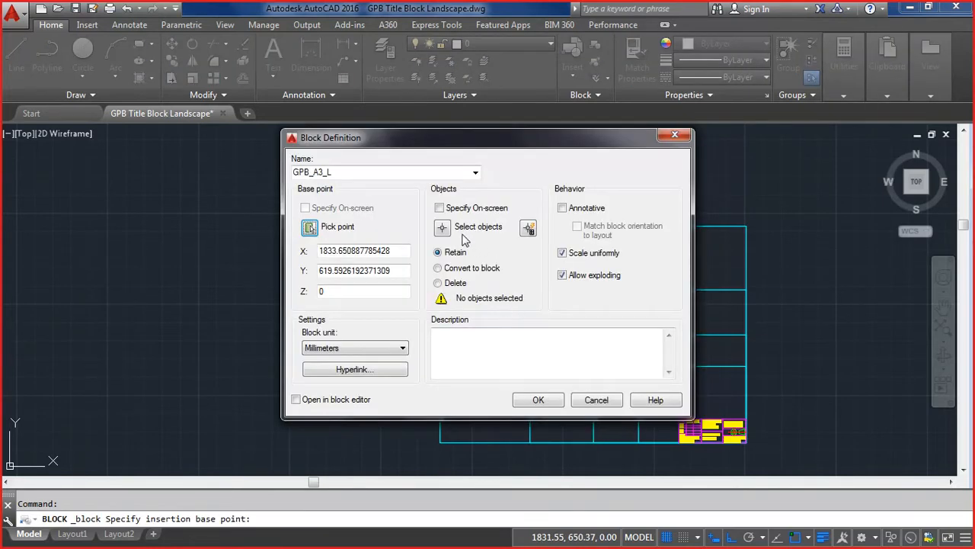
Step: Create the GPB_A3_L block from the title block and the second-smallest frame, and check it among the insertable blocks
click(442, 226)
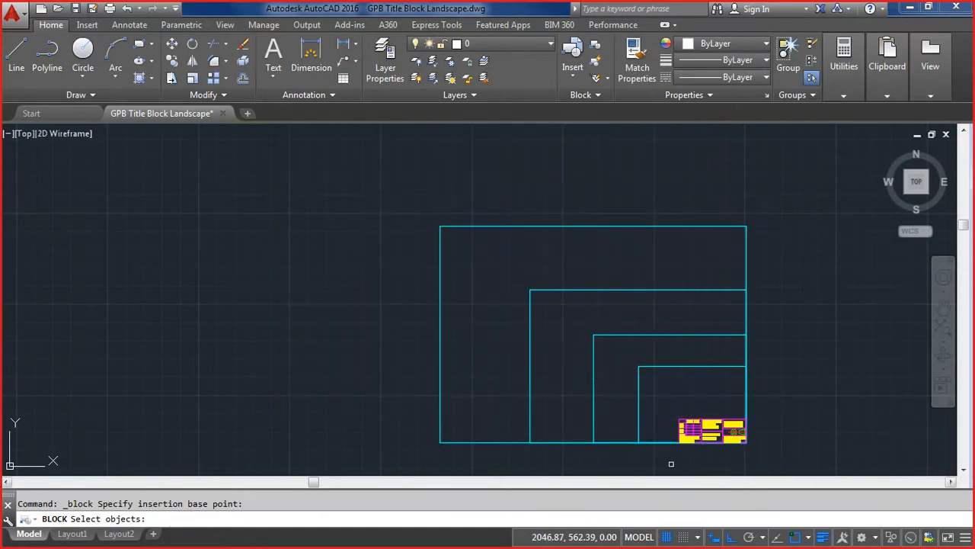
click(667, 462)
click(764, 402)
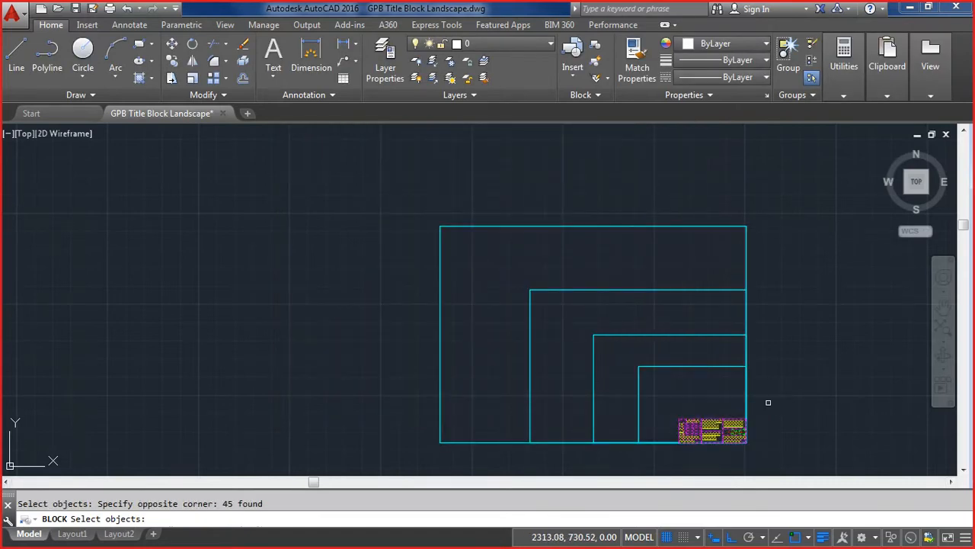
click(593, 400)
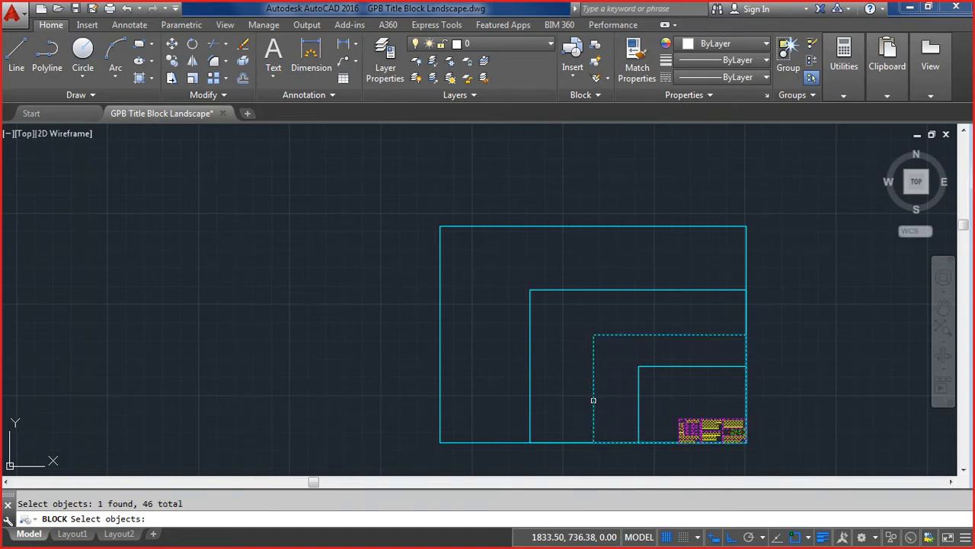
key(Return)
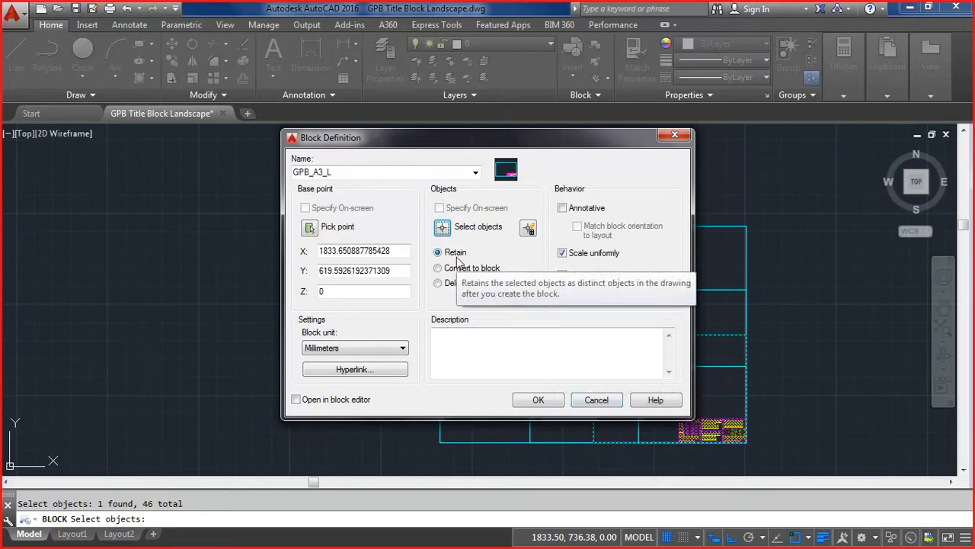
click(550, 402)
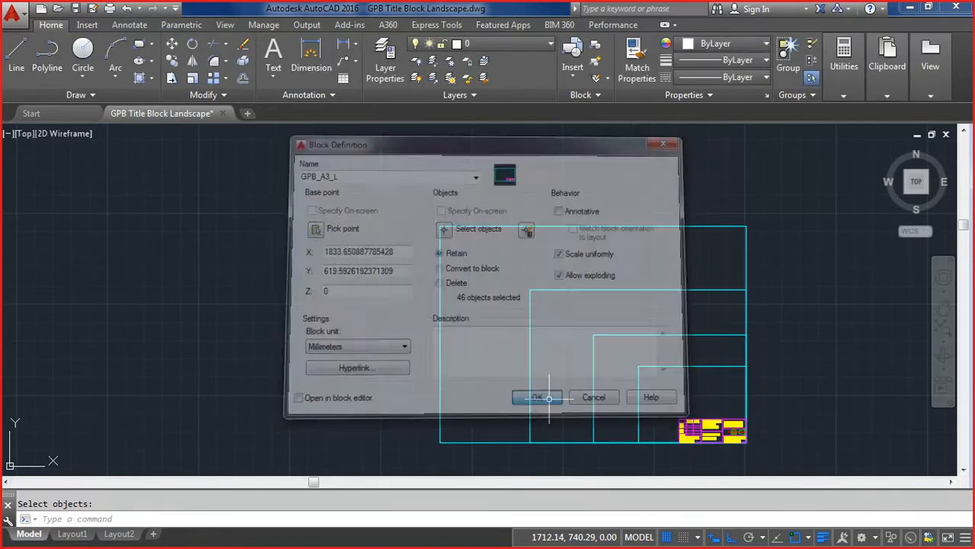
click(574, 81)
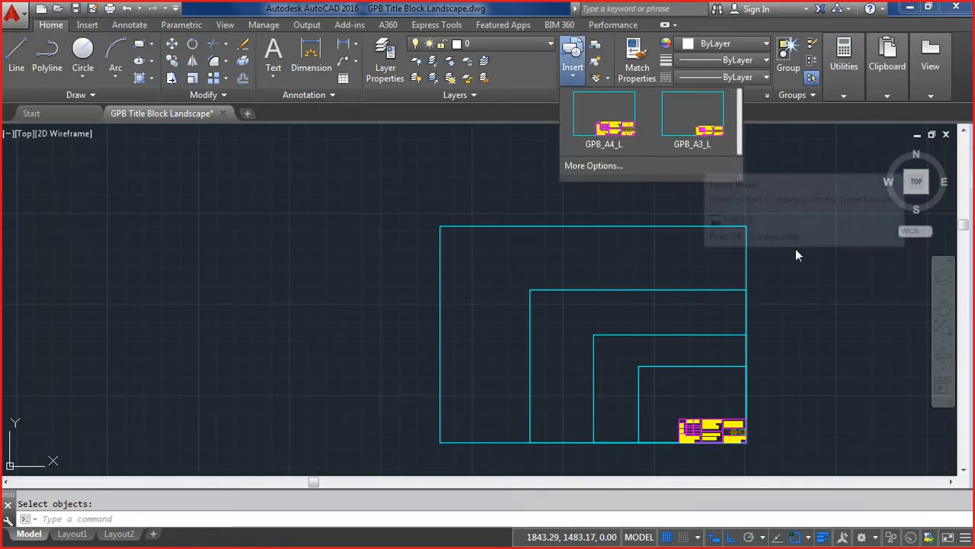
Step: Begin a third block definition with its base point at the second-largest frame's lower-left corner
click(790, 287)
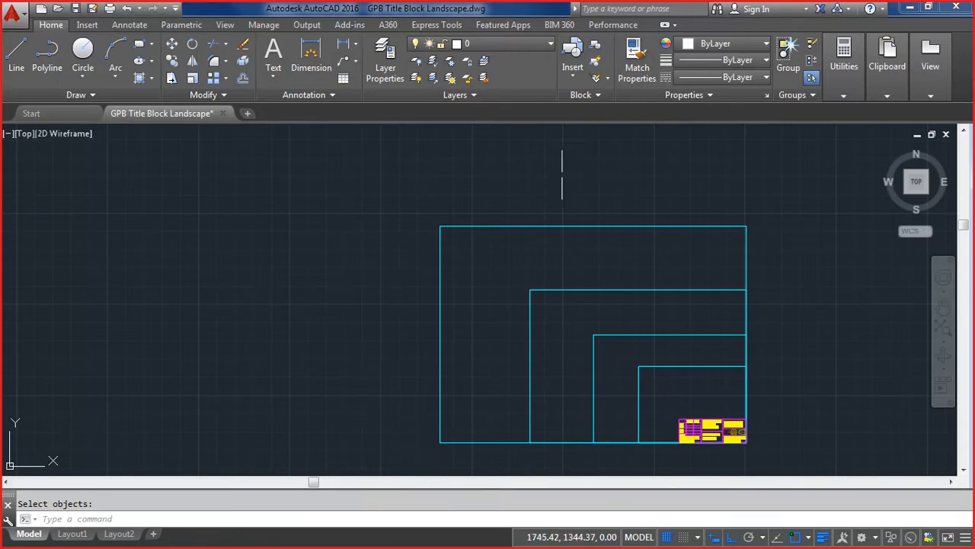
click(595, 49)
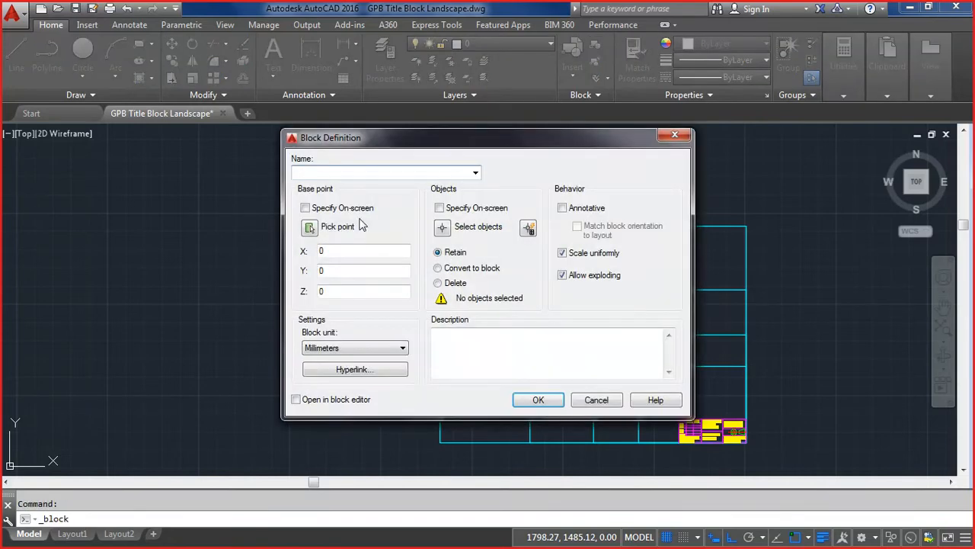
click(312, 228)
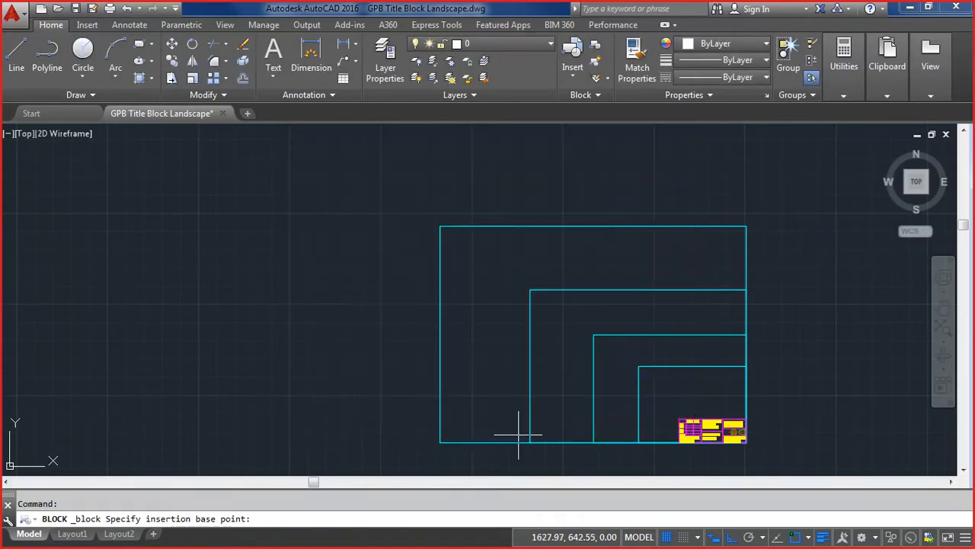
click(531, 434)
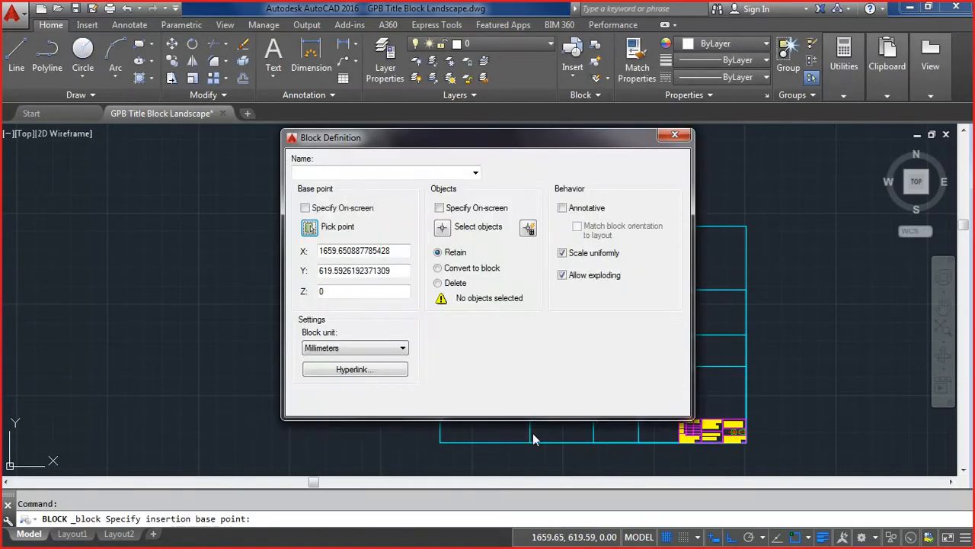
Step: Select the second-largest frame together with the title block as the objects of the new block
click(442, 226)
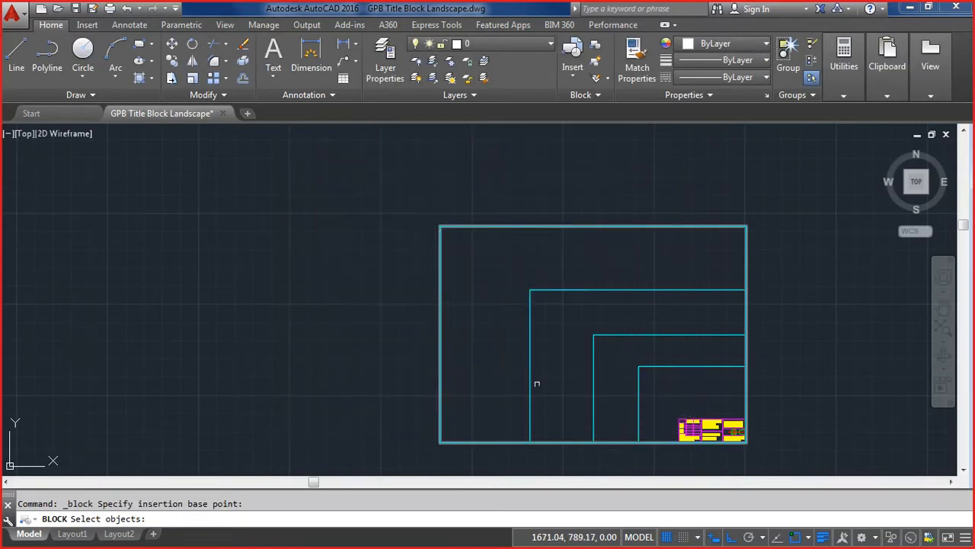
click(529, 388)
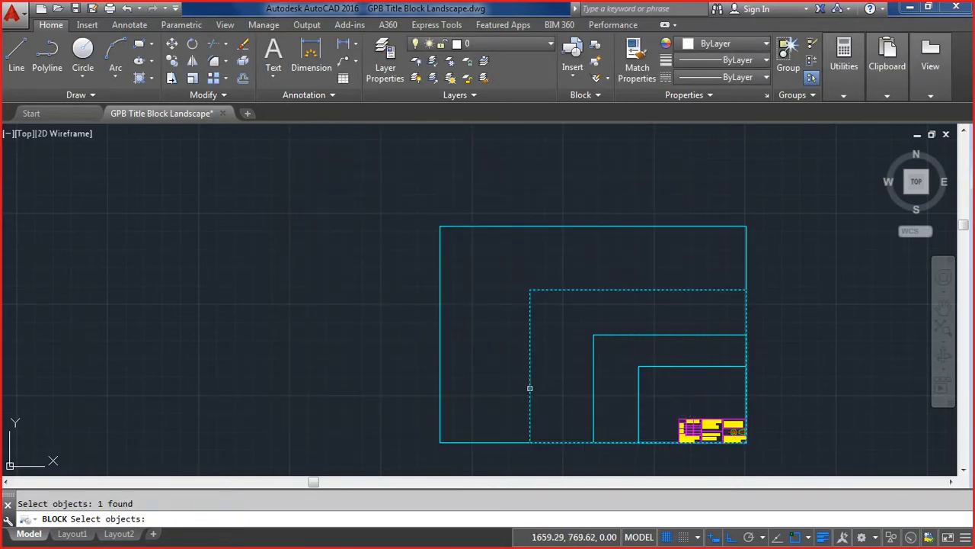
click(627, 461)
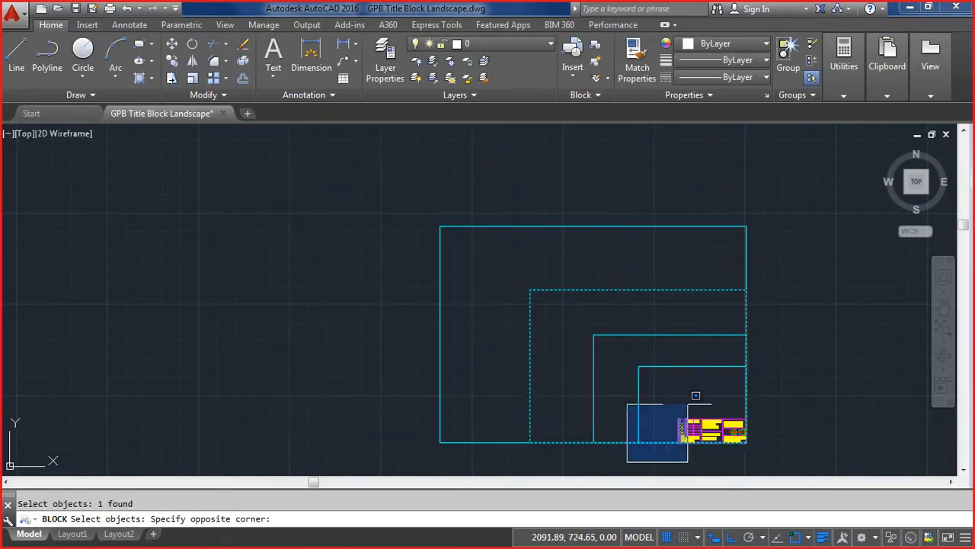
click(766, 408)
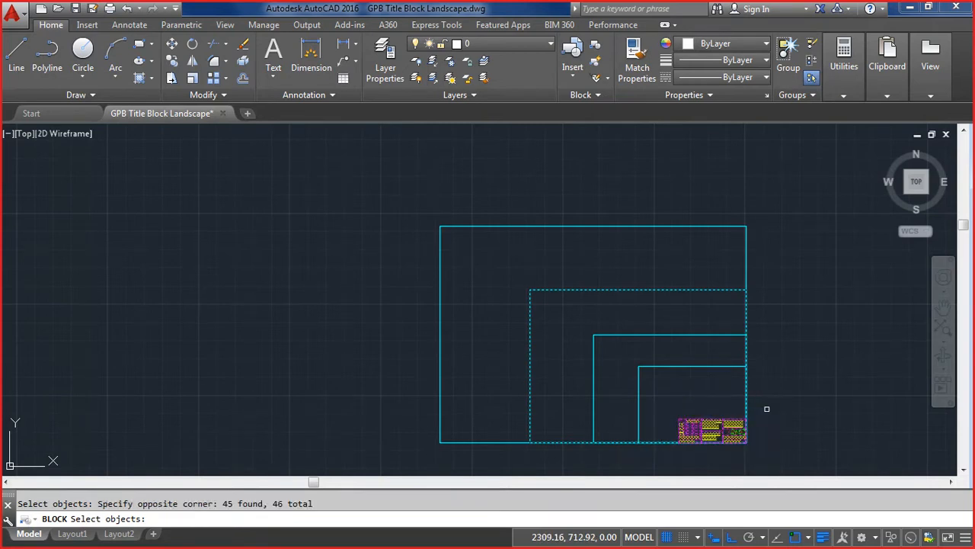
key(Return)
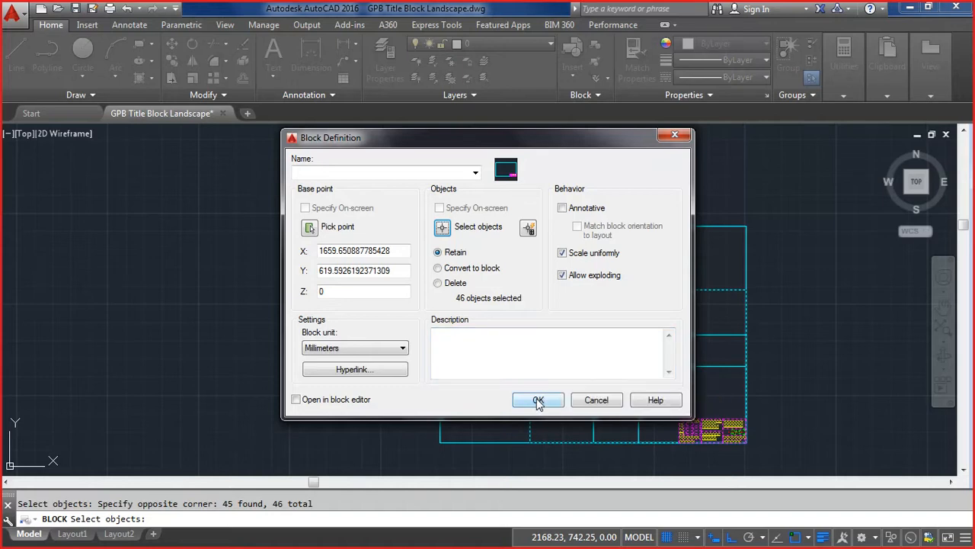
Step: Name the block definition GPB_A2_L and create the block
click(538, 401)
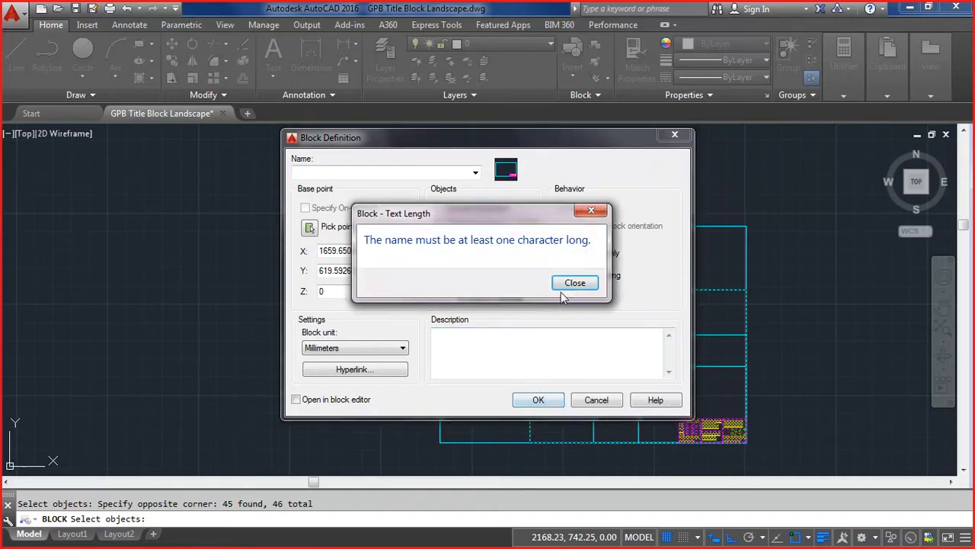
click(571, 284)
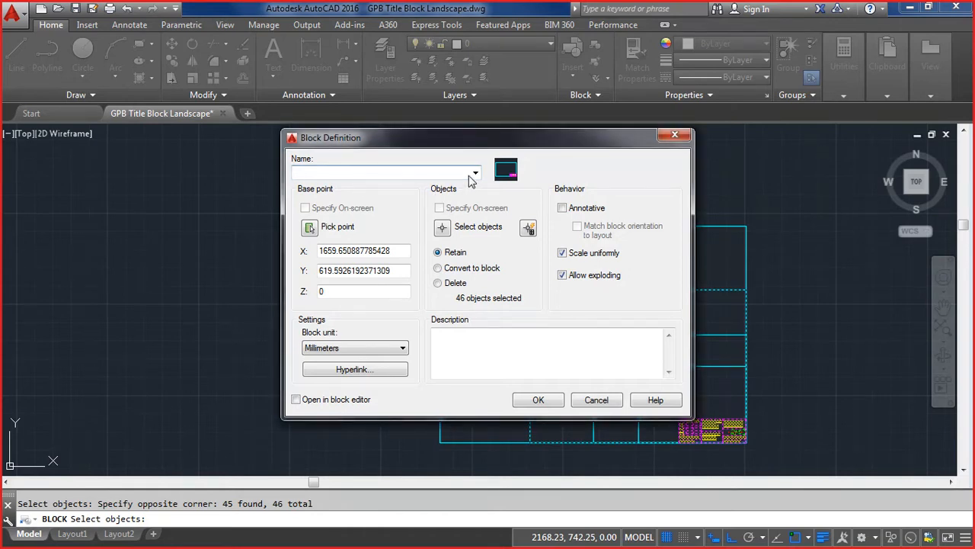
text(G)
text(PB)
text(_)
text(a)
text(A2_)
text(L)
click(538, 400)
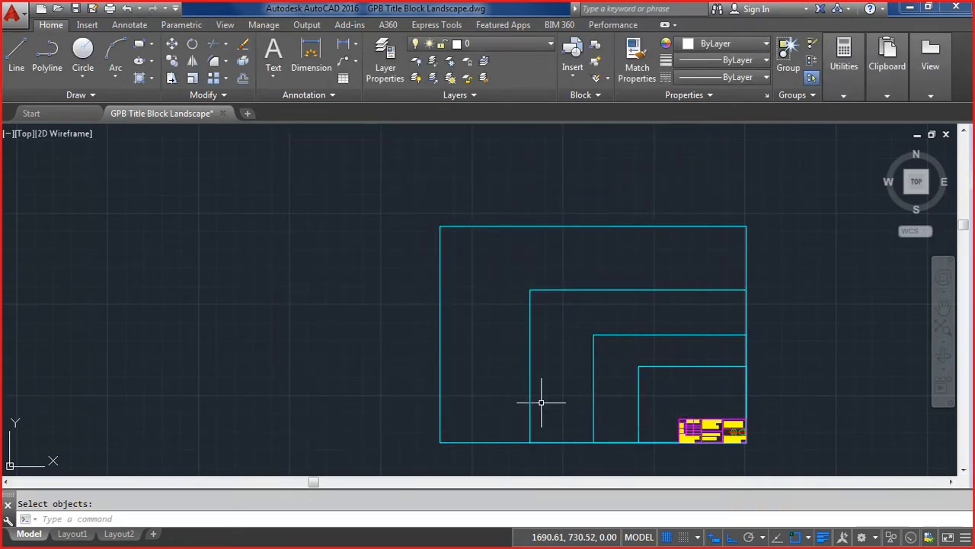
Step: Begin a fourth block definition named GPB_A1_L with its base point at the largest frame's lower-left corner
text(b)
key(Return)
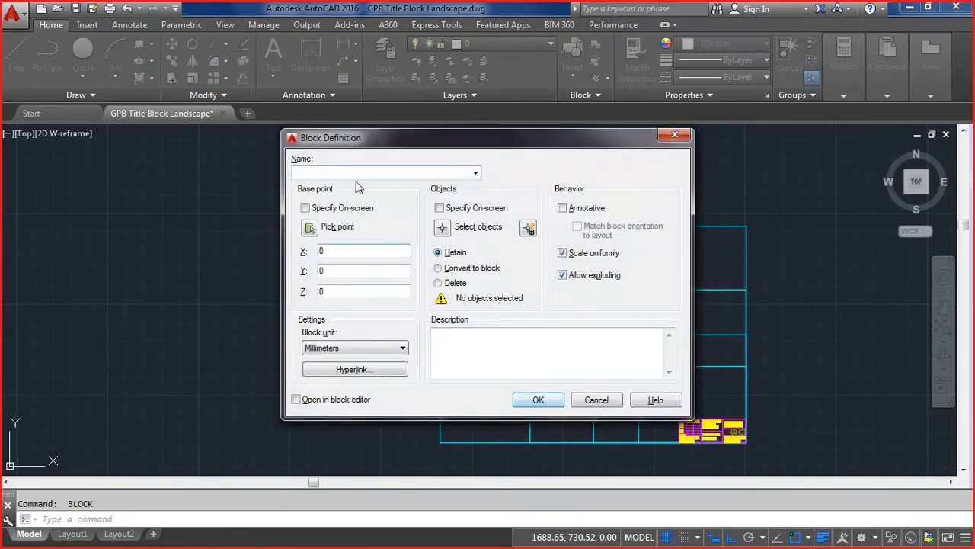
text(GGPB)
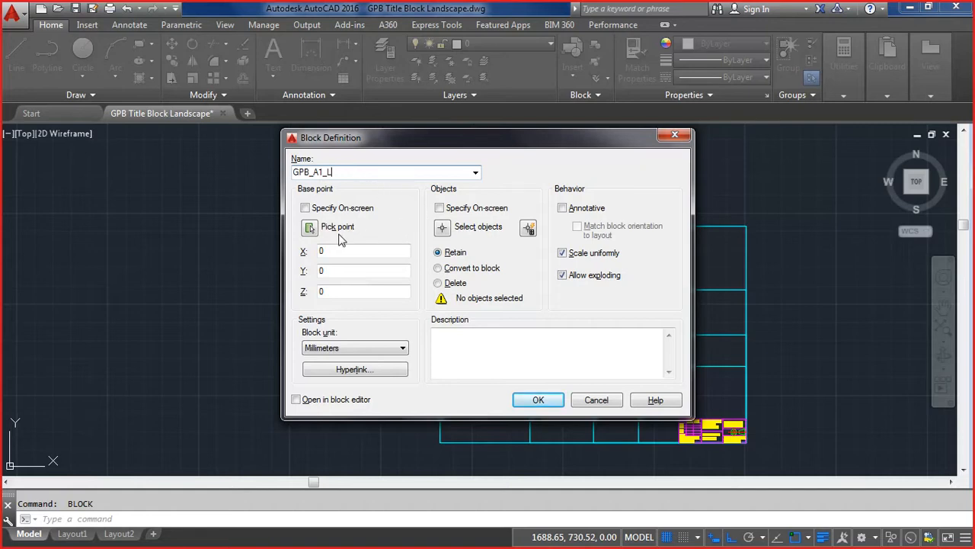
click(316, 228)
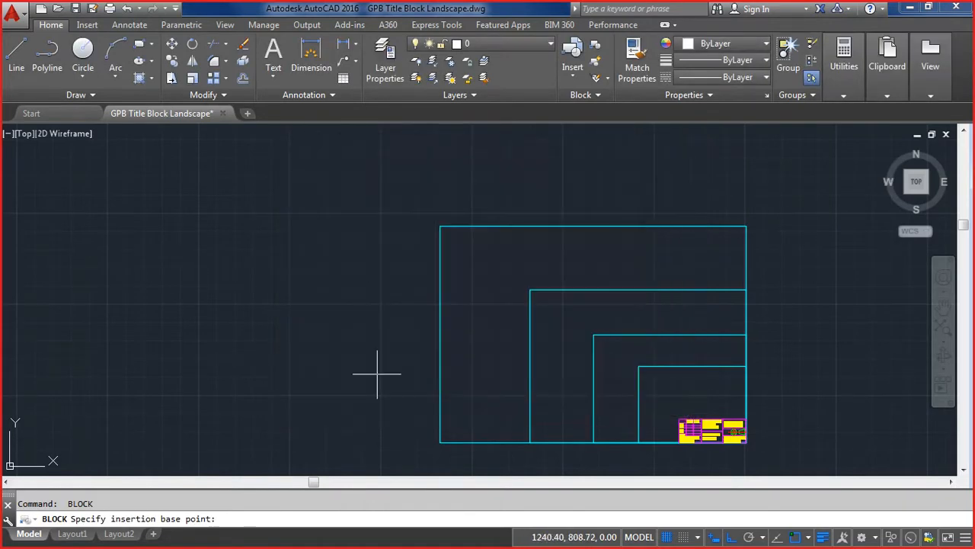
click(440, 442)
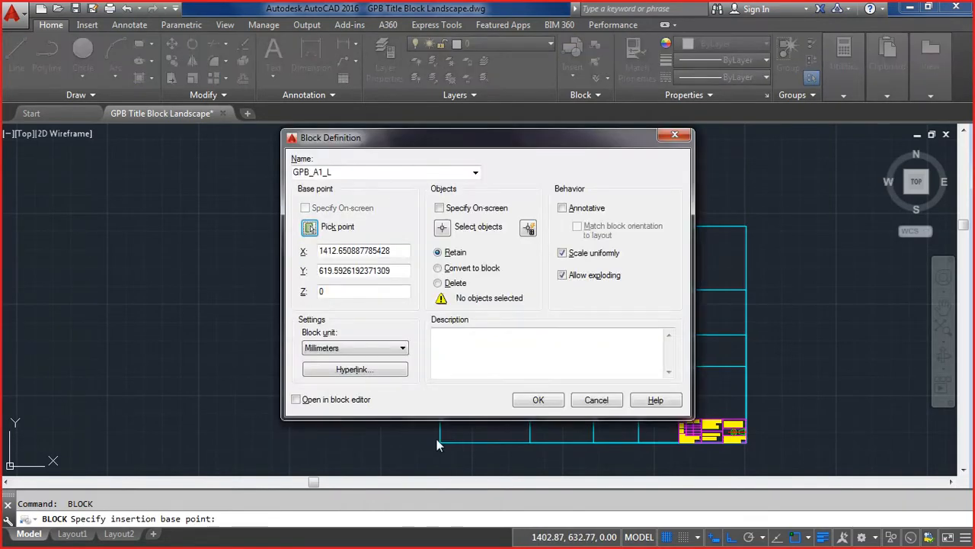
Step: Create the GPB_A1_L block from the largest frame and the title block, deleting the source objects from the drawing
click(442, 227)
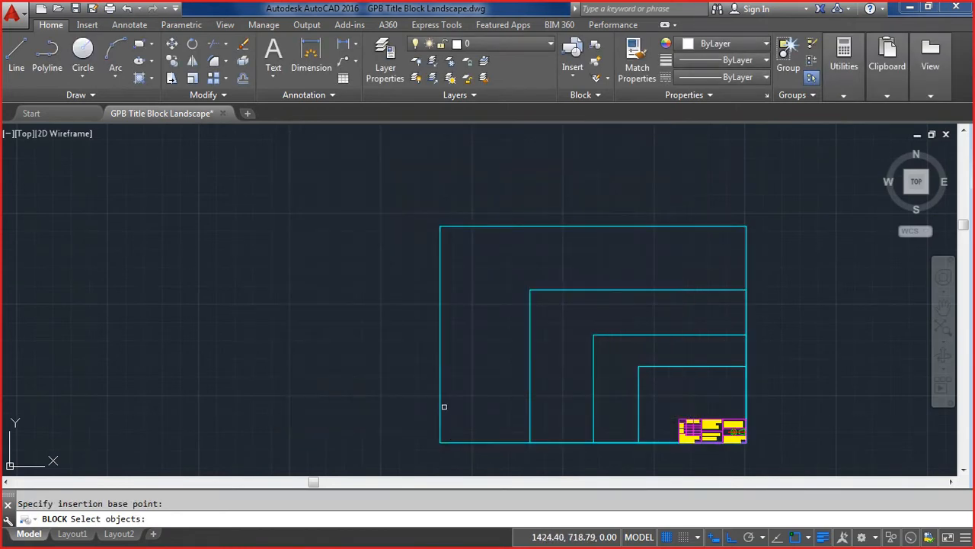
click(440, 401)
click(660, 457)
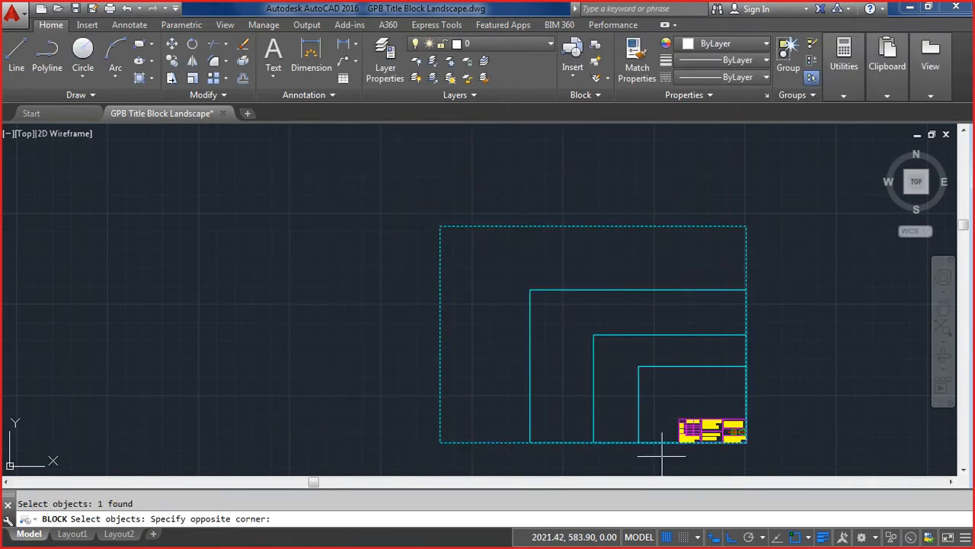
click(769, 401)
key(Return)
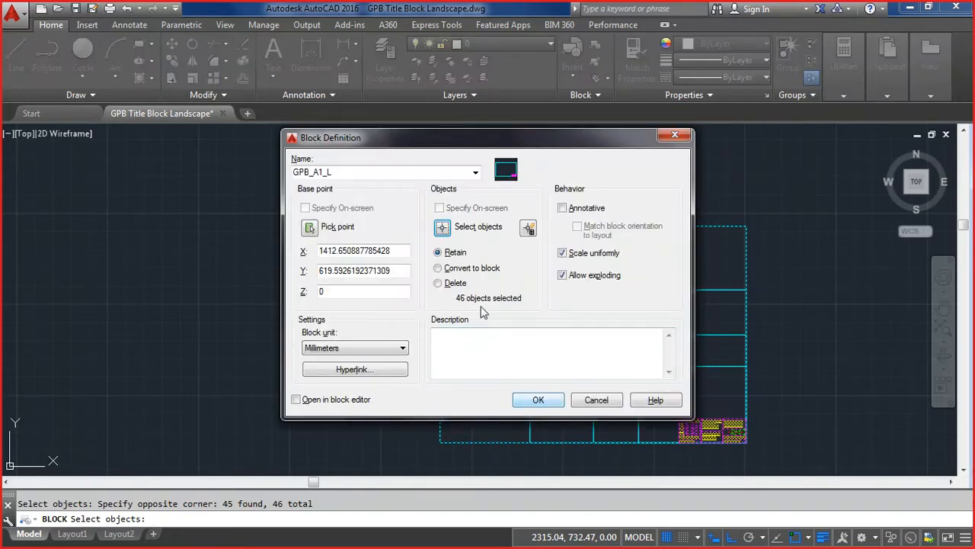
click(445, 288)
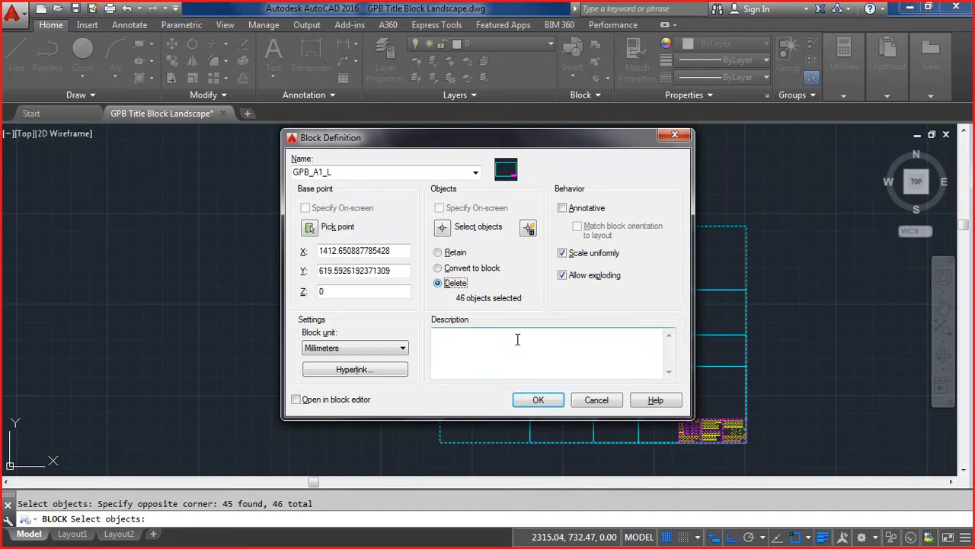
click(539, 399)
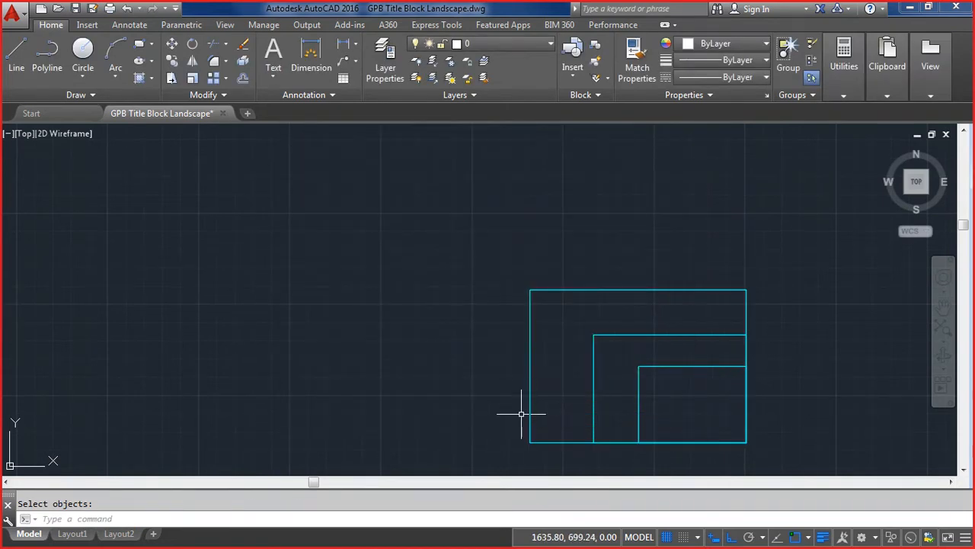
Step: Erase the three remaining sheet frames from the drawing
click(597, 49)
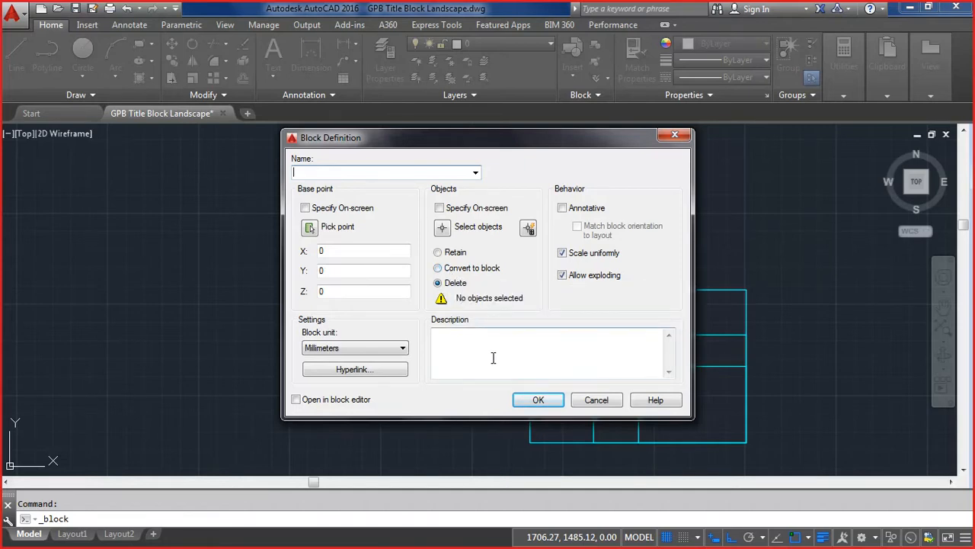
click(442, 226)
click(522, 455)
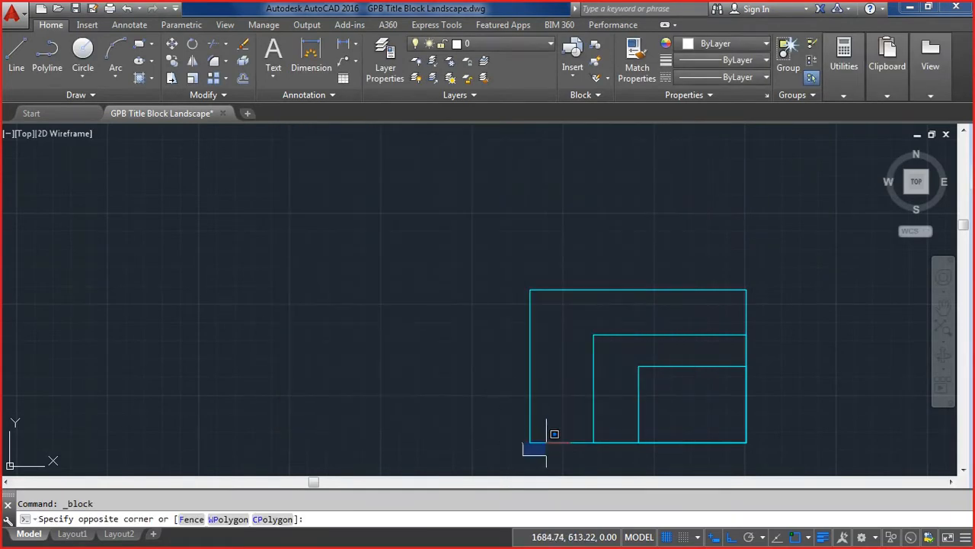
click(772, 267)
key(Delete)
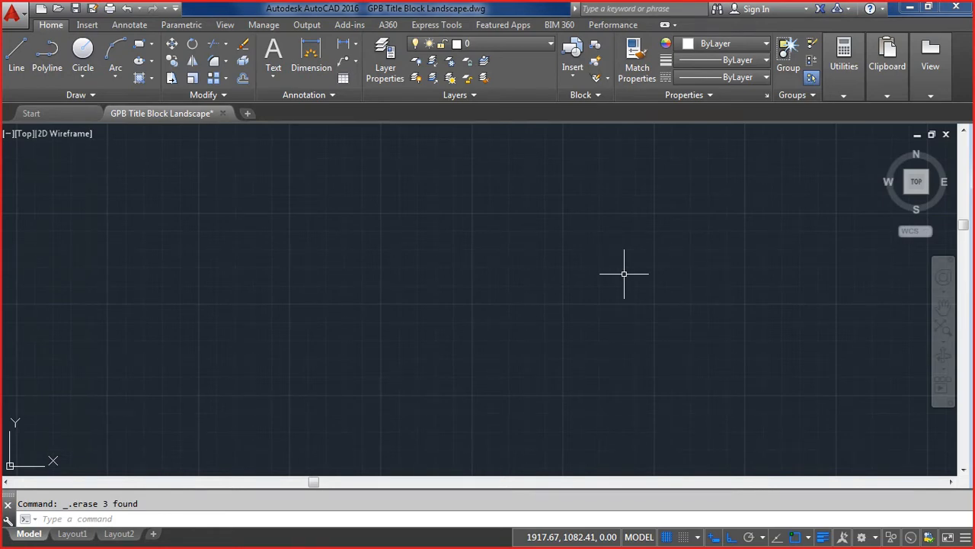
text(WB)
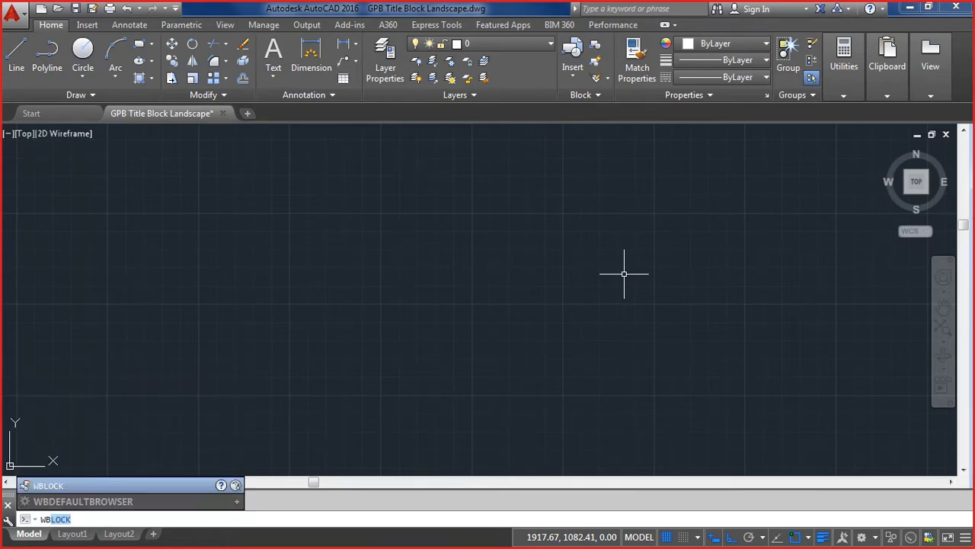
key(Return)
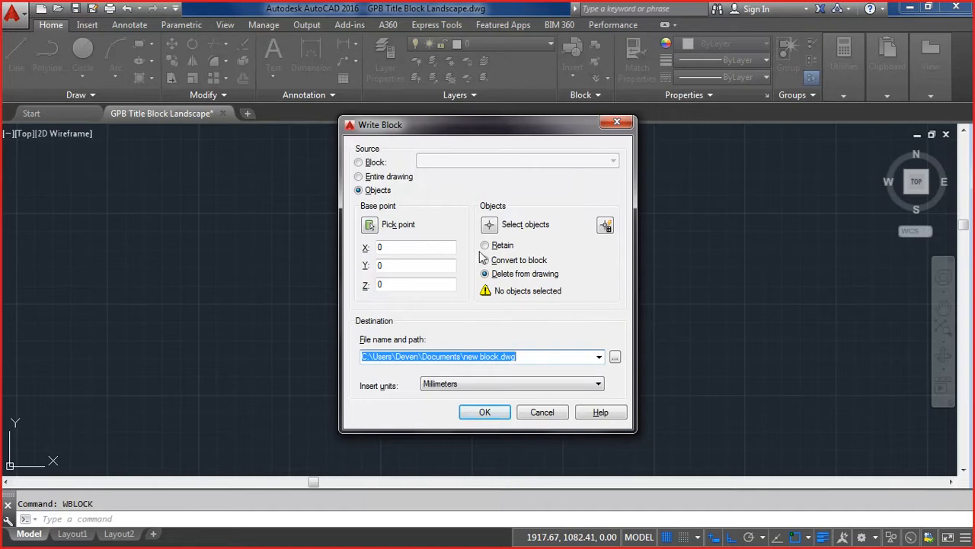
click(369, 163)
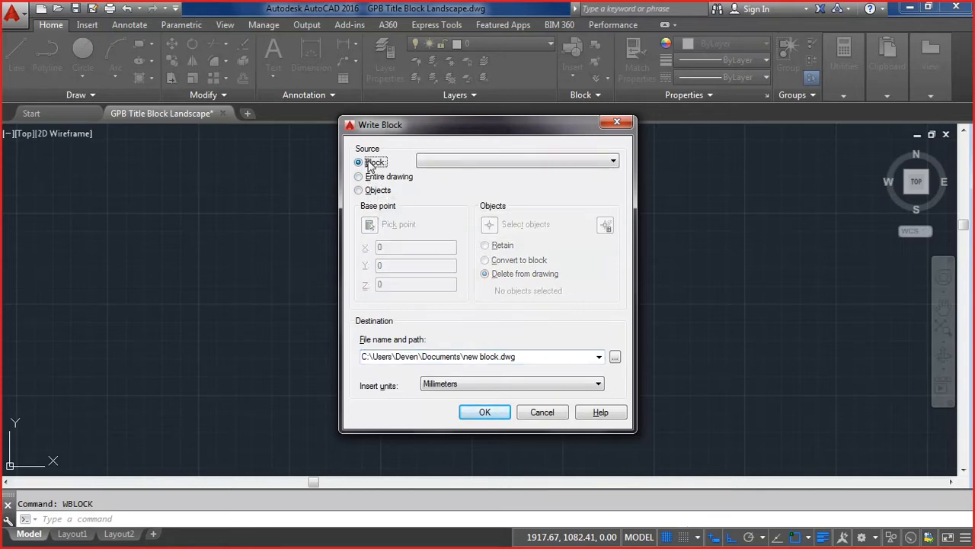
click(614, 161)
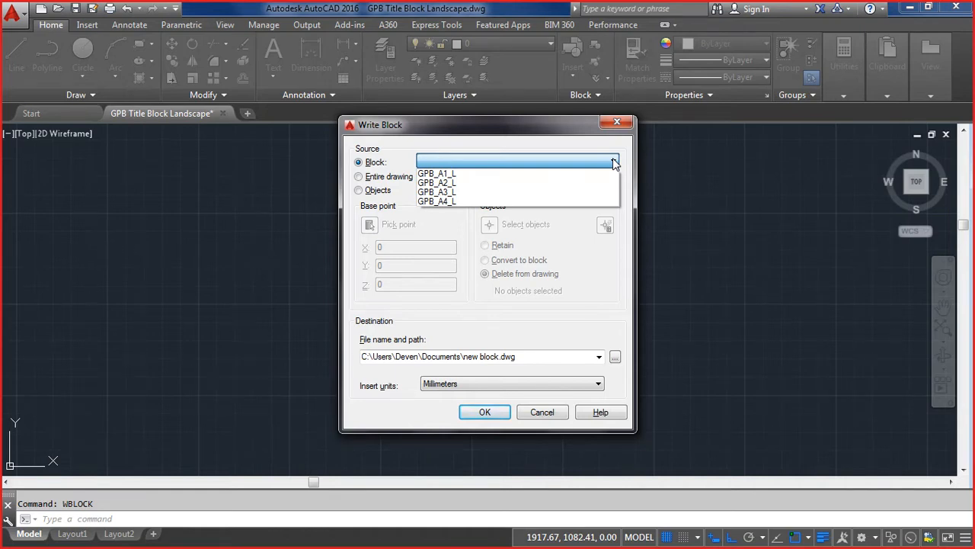
click(439, 202)
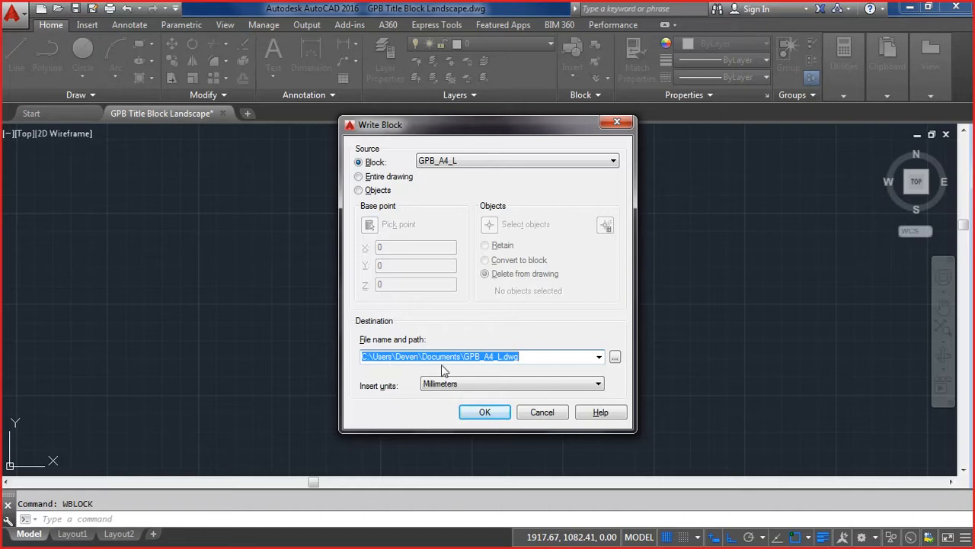
click(527, 415)
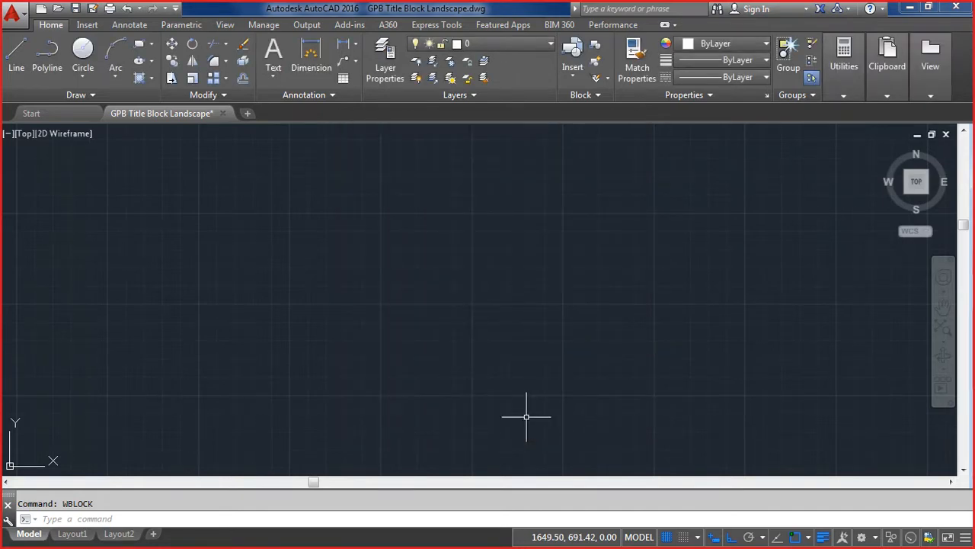
Step: Switch to Windows Explorer, show the Documents library as a detailed list, and look through it for the saved GPB title block drawings
key(super+d)
double_click(32, 24)
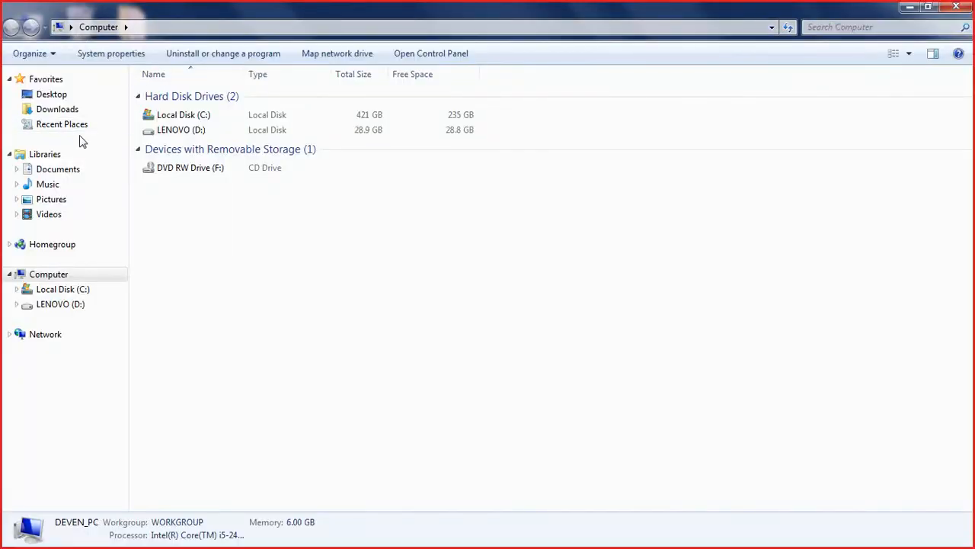
click(64, 172)
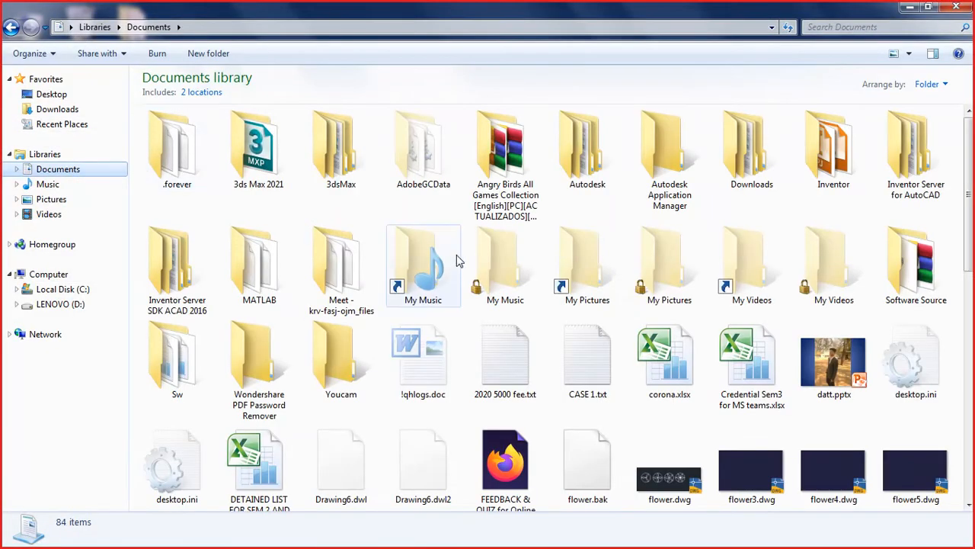
click(910, 55)
click(911, 149)
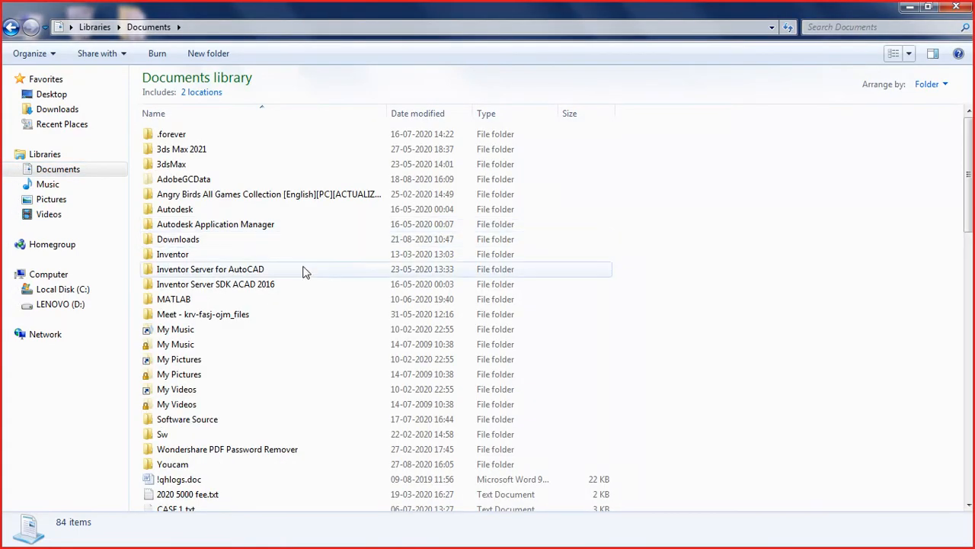
click(279, 283)
scroll(279, 282, down, 12)
scroll(279, 284, down, 8)
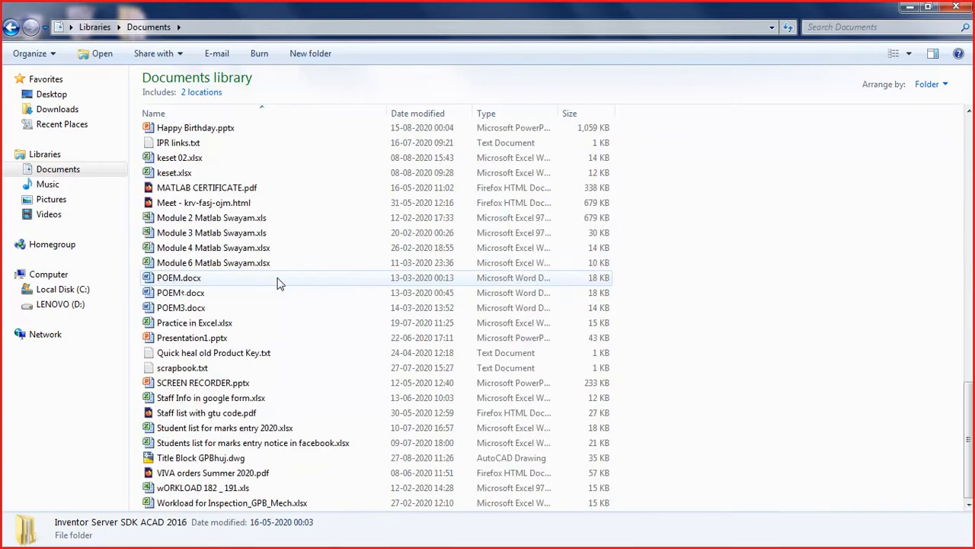
scroll(279, 284, up, 6)
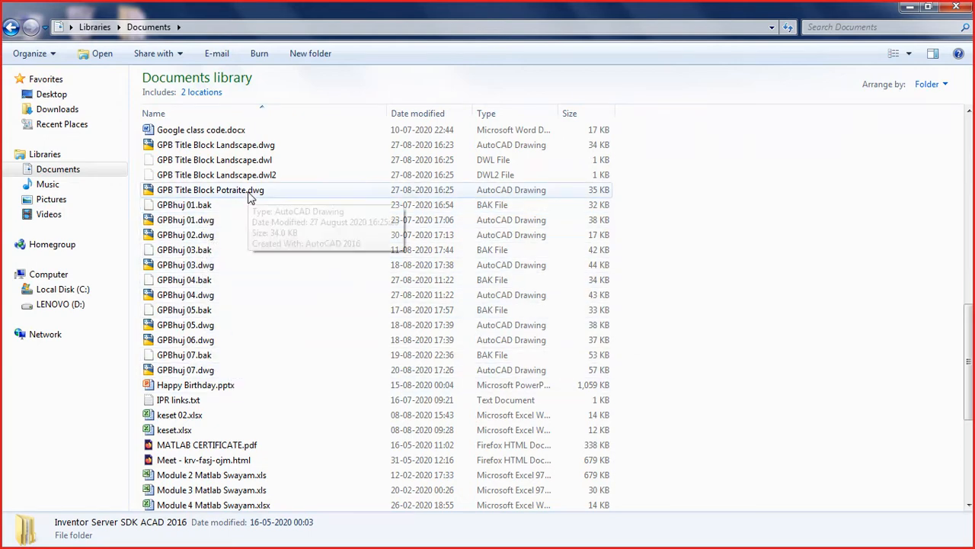
Step: Switch back to AutoCAD and write the GPB_A4_L block to GPB_A4_L.dwg in the Documents folder, using millimetres as insert units
double_click(249, 192)
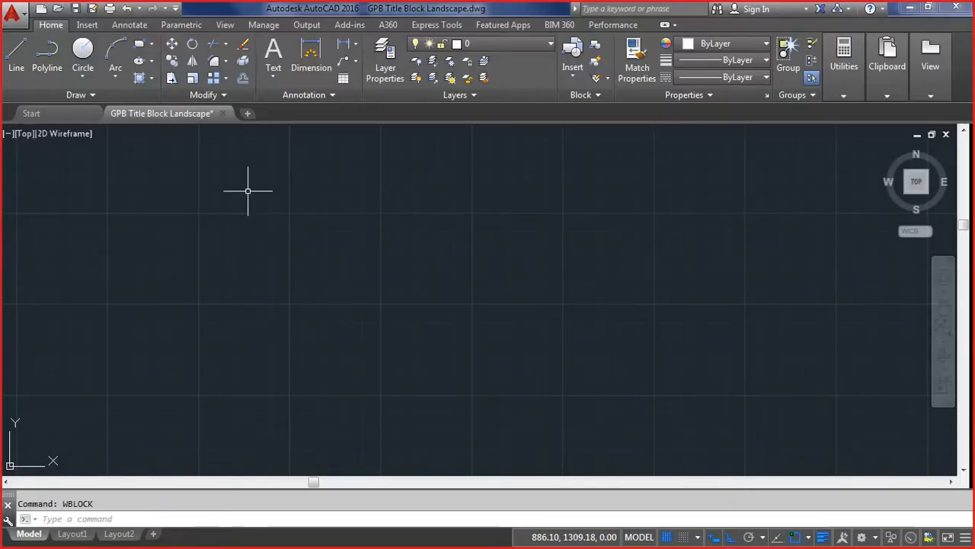
text(wb)
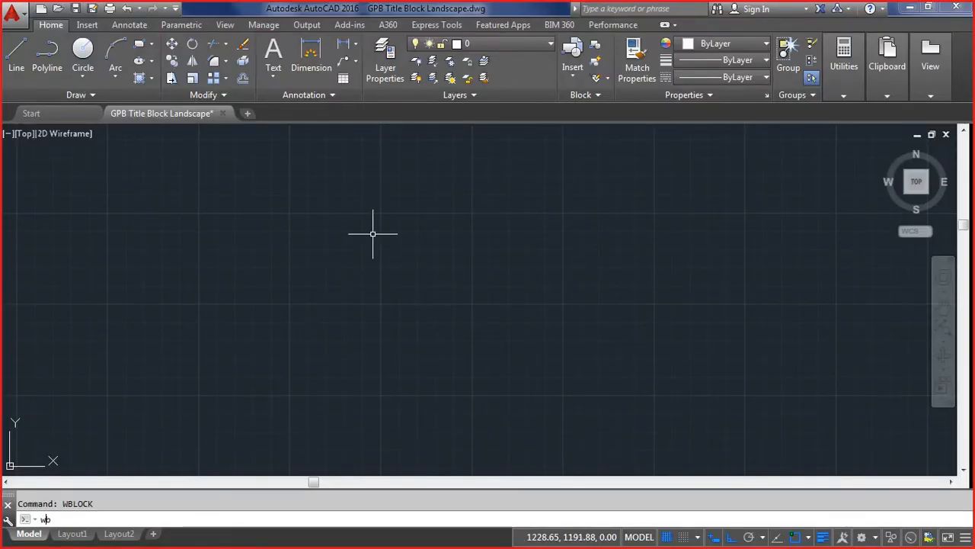
key(Return)
click(359, 162)
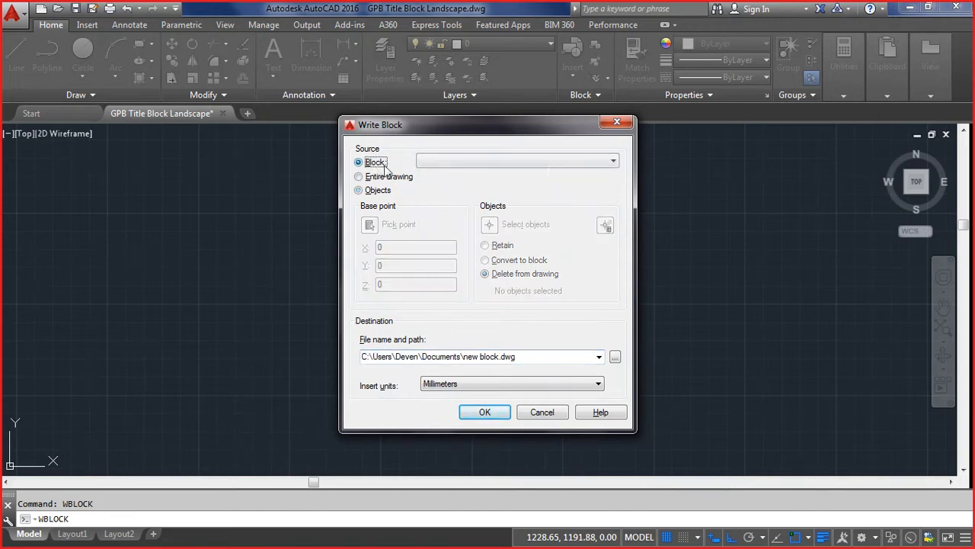
click(548, 161)
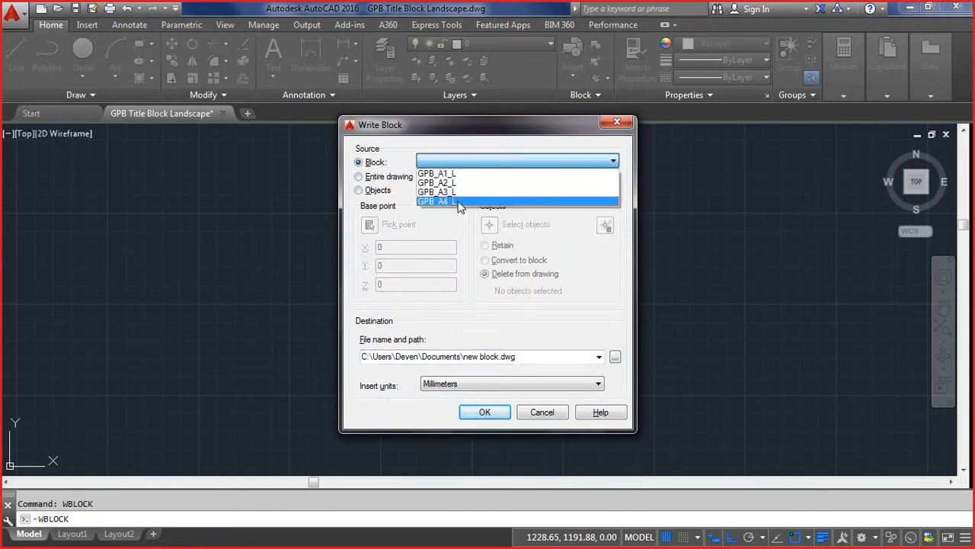
click(459, 202)
click(486, 411)
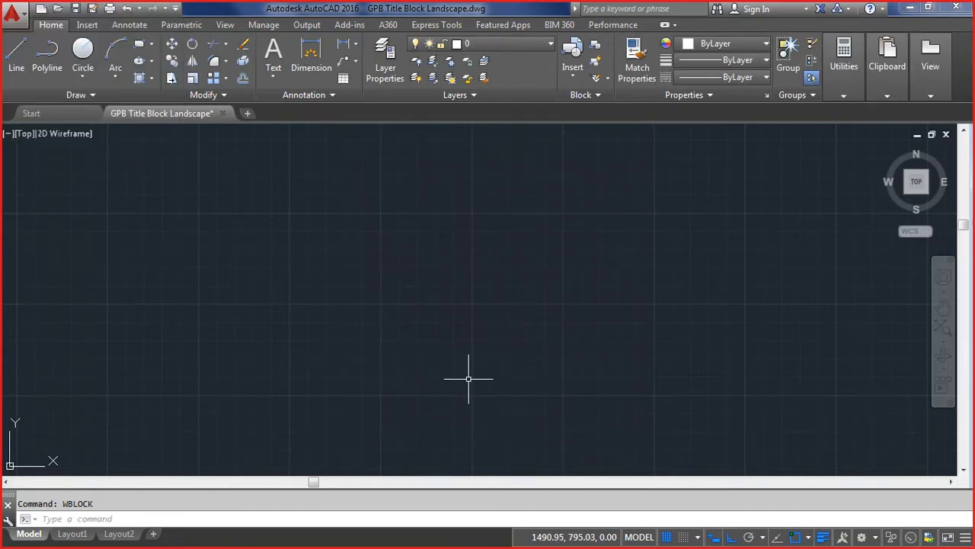
Step: Check the Documents library in Windows Explorer for the written GPB_A4_L.dwg file and return to AutoCAD
key(alt+Tab)
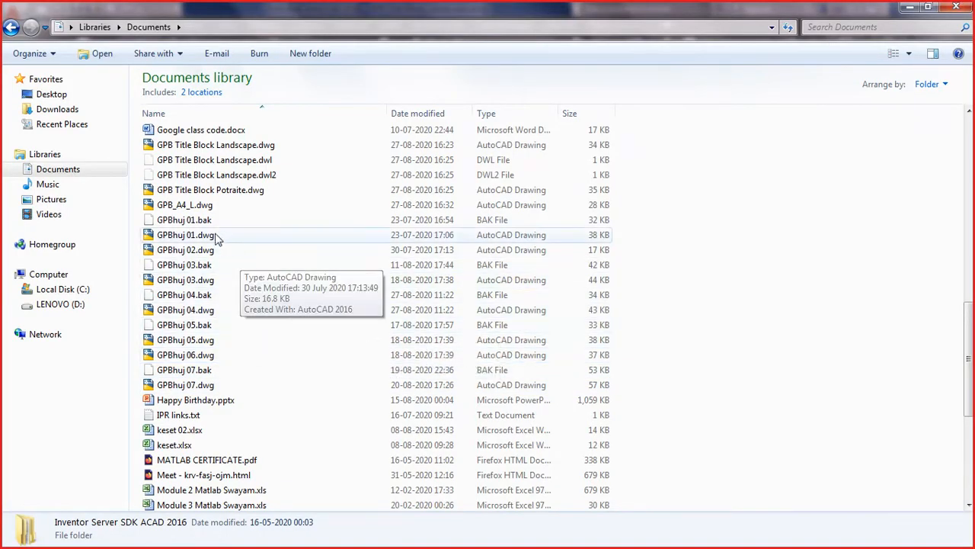
click(176, 207)
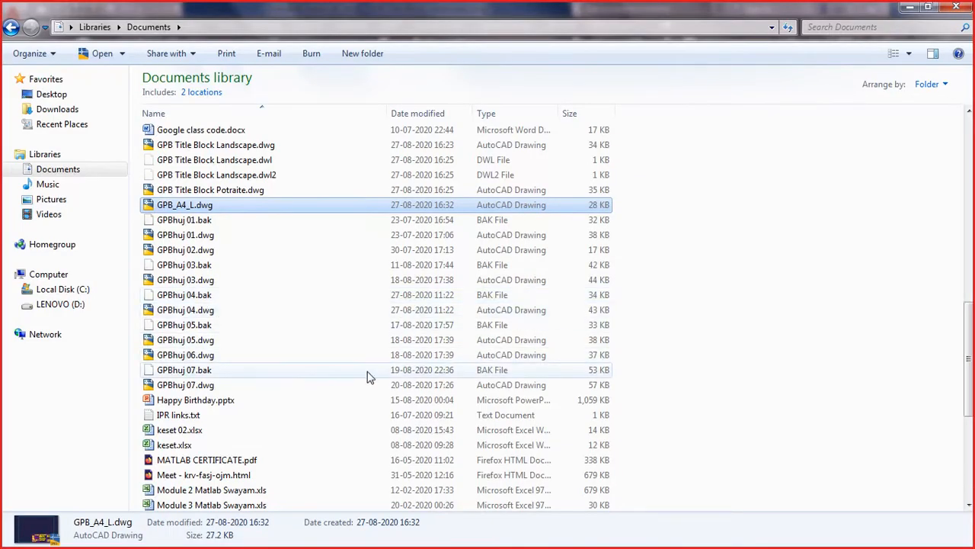
key(alt+Tab)
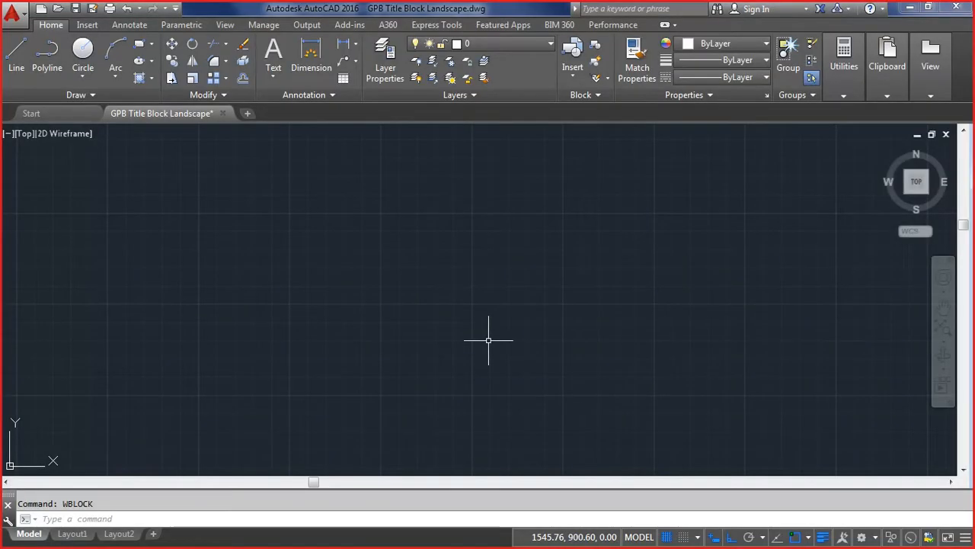
Step: Write the existing GPB_A3_L block to GPB_A3_L.dwg in the Documents folder
key(Return)
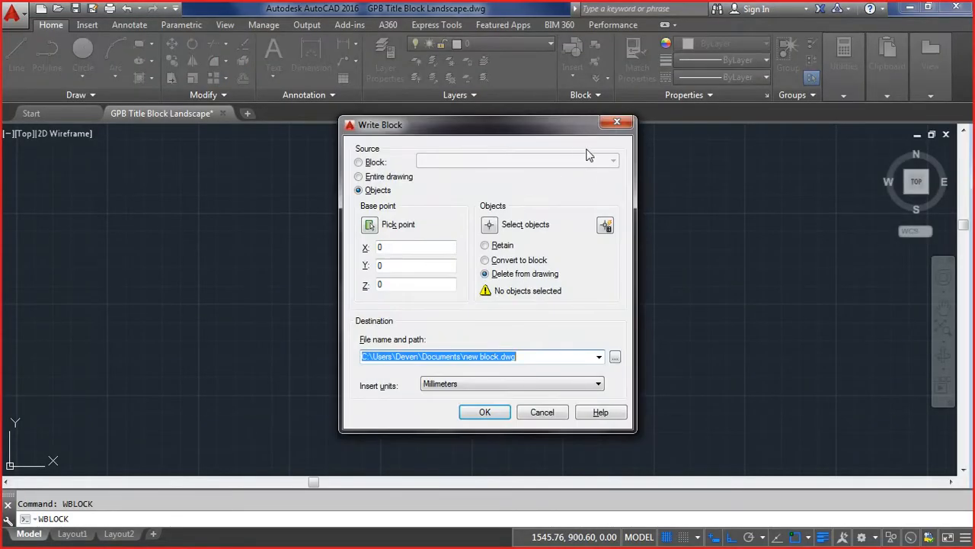
click(371, 163)
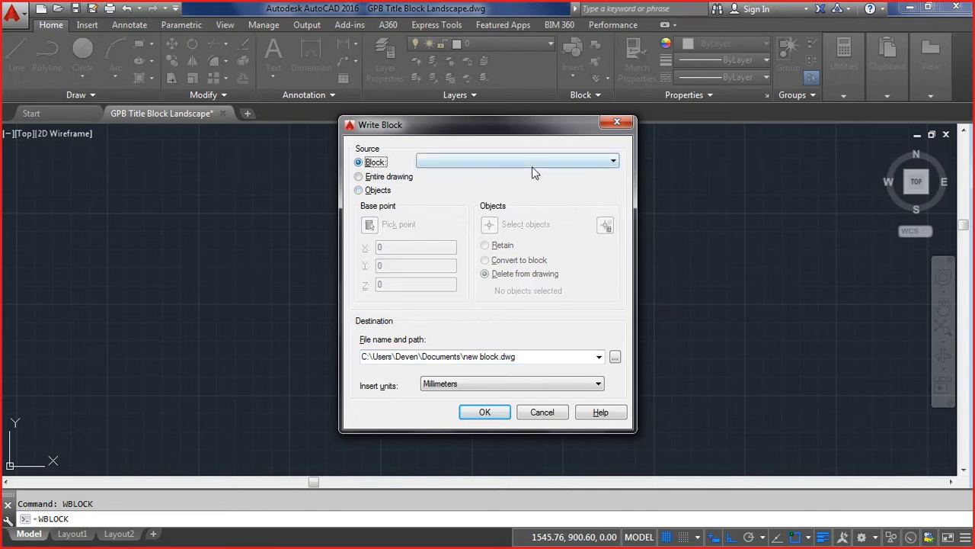
click(534, 166)
click(474, 183)
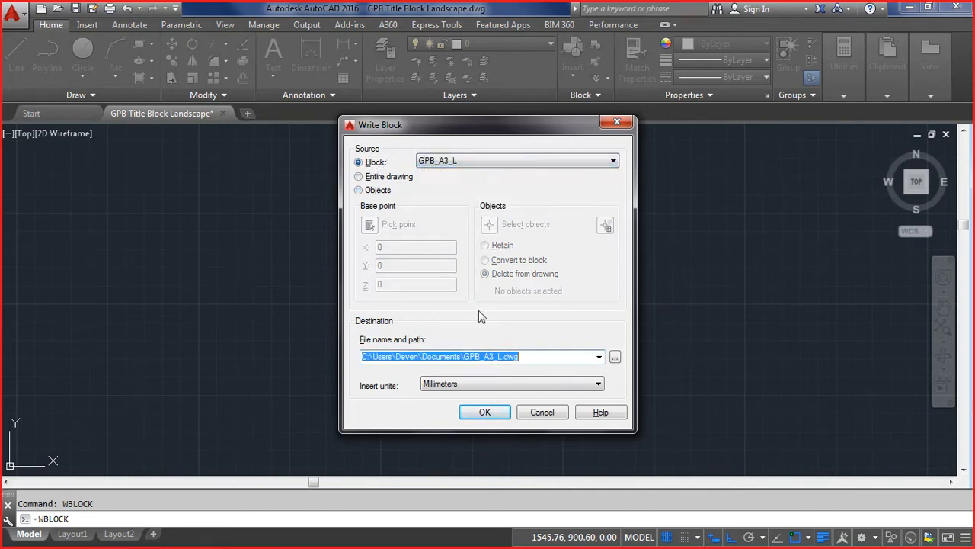
click(485, 409)
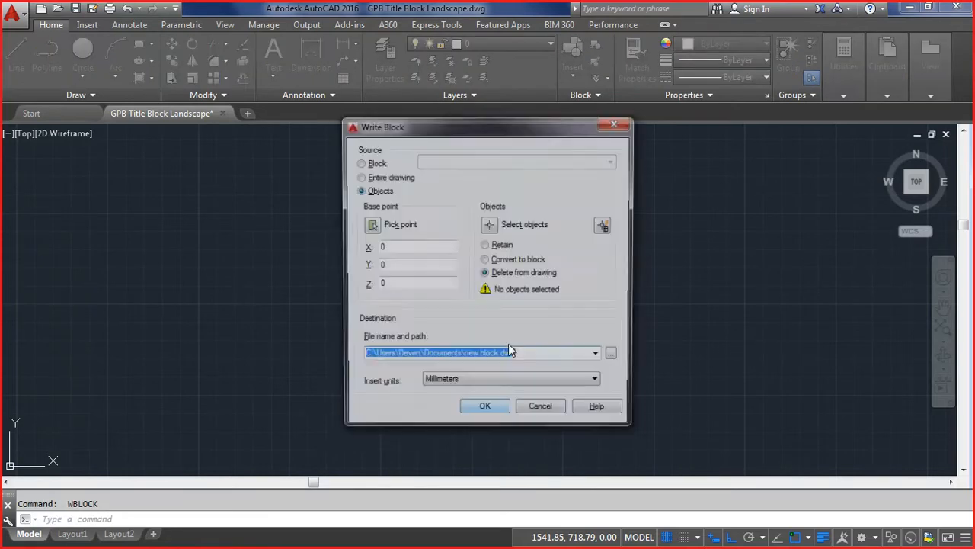
Step: Write the existing GPB_A2_L block to its own drawing file, GPB_A2_L.dwg, in the Documents folder
click(362, 163)
click(455, 162)
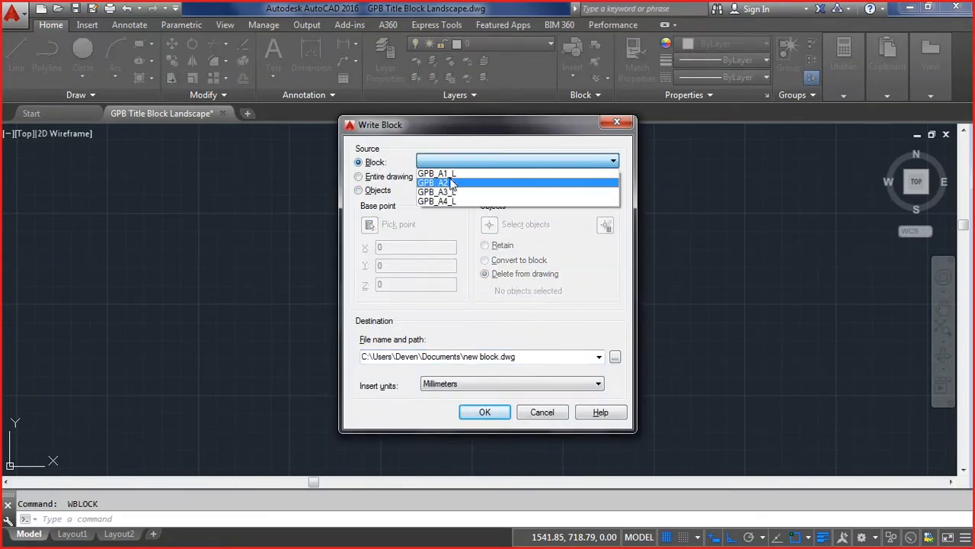
click(455, 169)
click(488, 412)
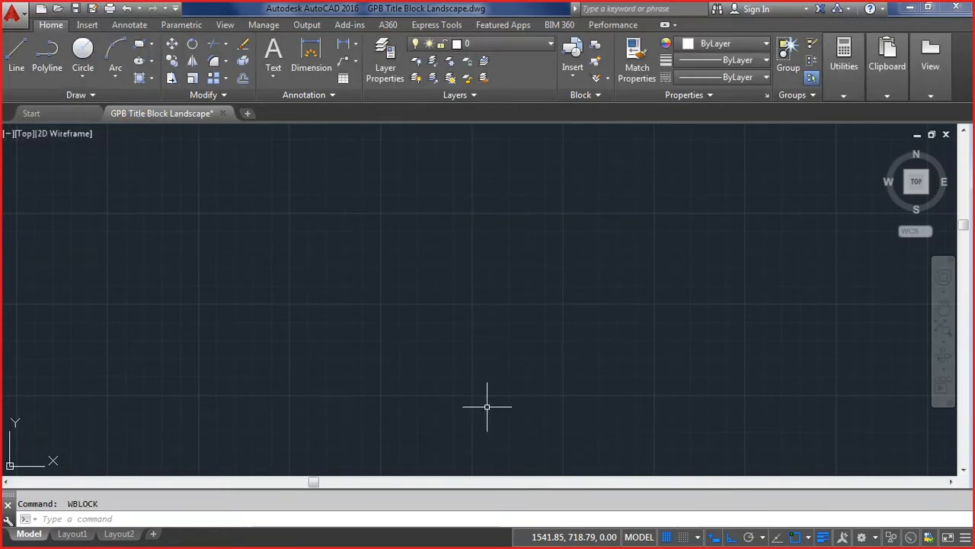
Step: Write the GPB_A1_L block to GPB_A1_L.dwg in the Documents folder
key(Return)
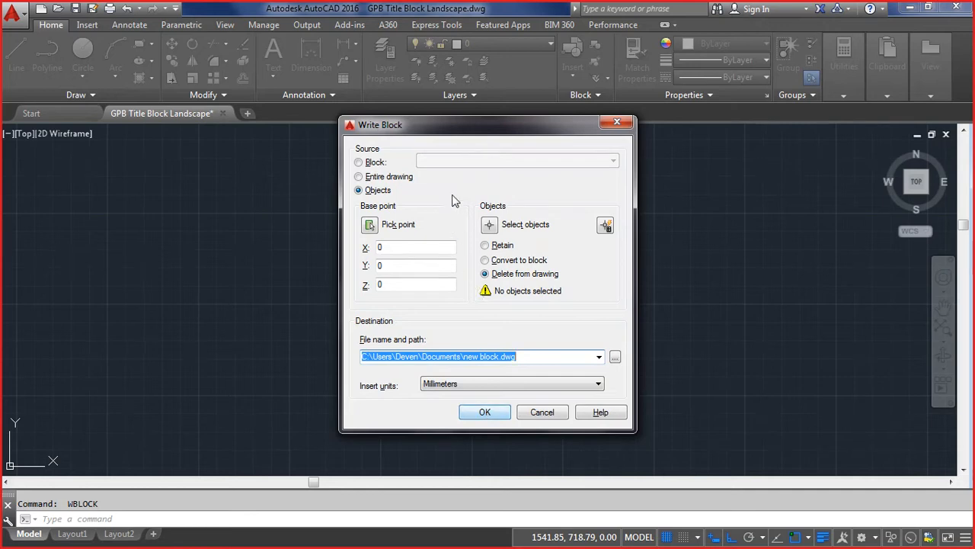
click(375, 163)
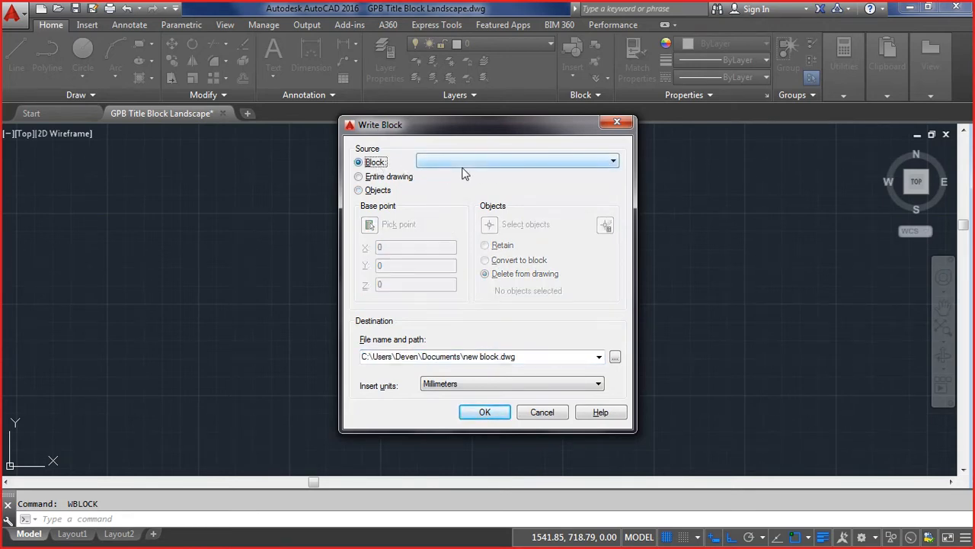
click(465, 162)
click(462, 169)
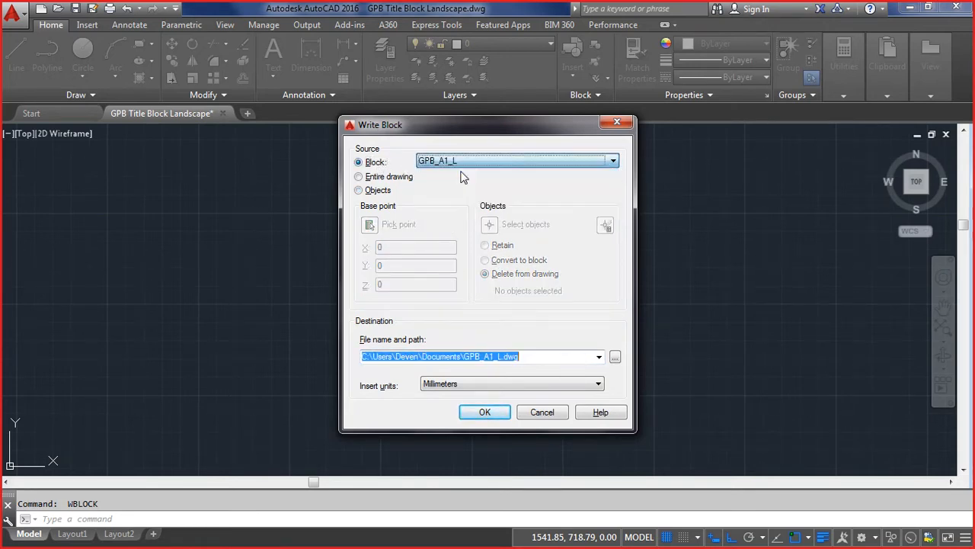
click(483, 411)
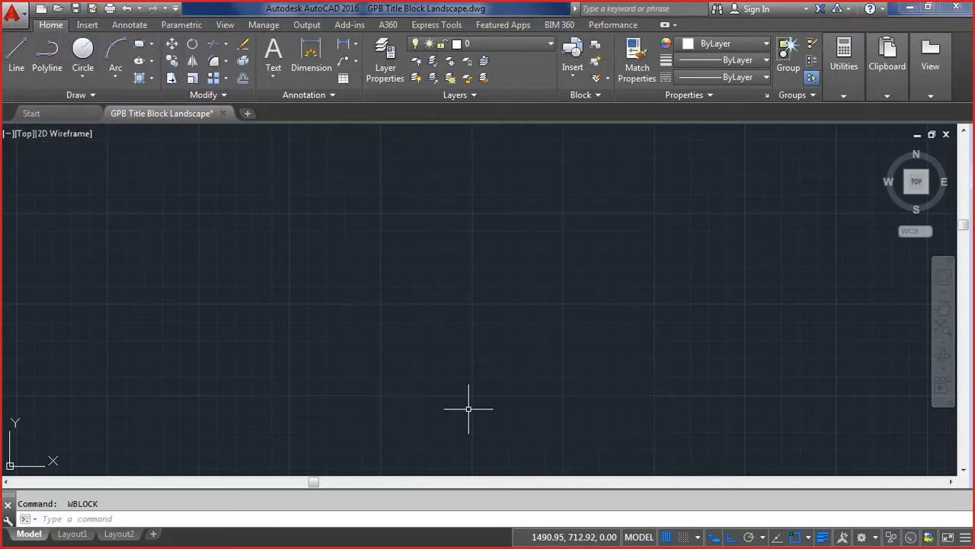
Step: Switch to Windows Explorer, select the files GPB_A1_L.dwg through GPB_A4_L.dwg to review them, and minimize the Explorer window
key(alt+Tab)
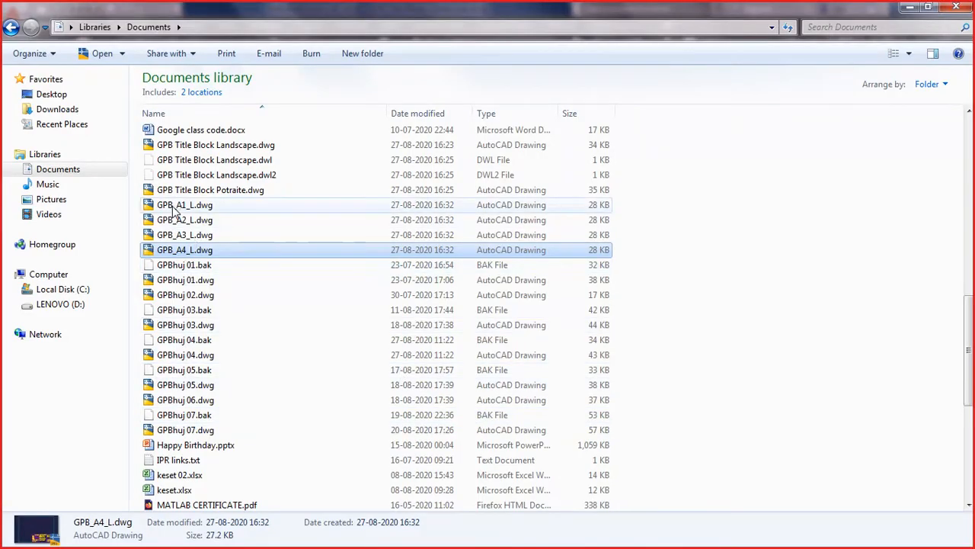
click(175, 205)
shift+click(185, 249)
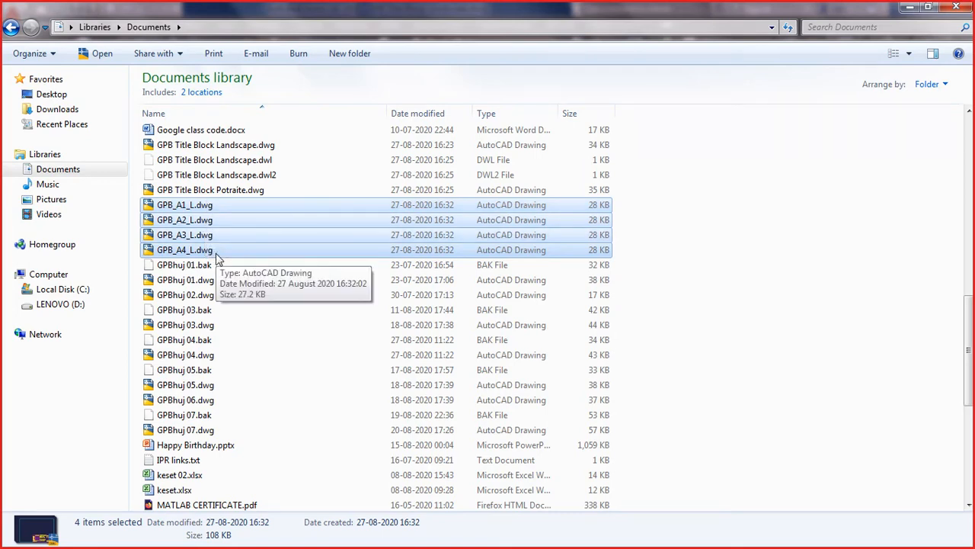
click(911, 8)
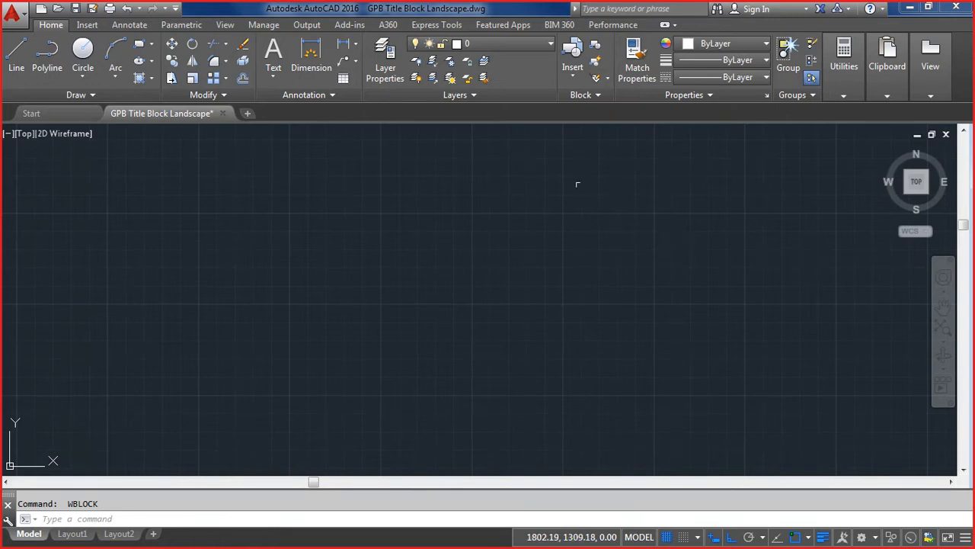
Step: Insert the GPB_A4_L block into the empty drawing and the GPB_A3_L block to its left
click(575, 58)
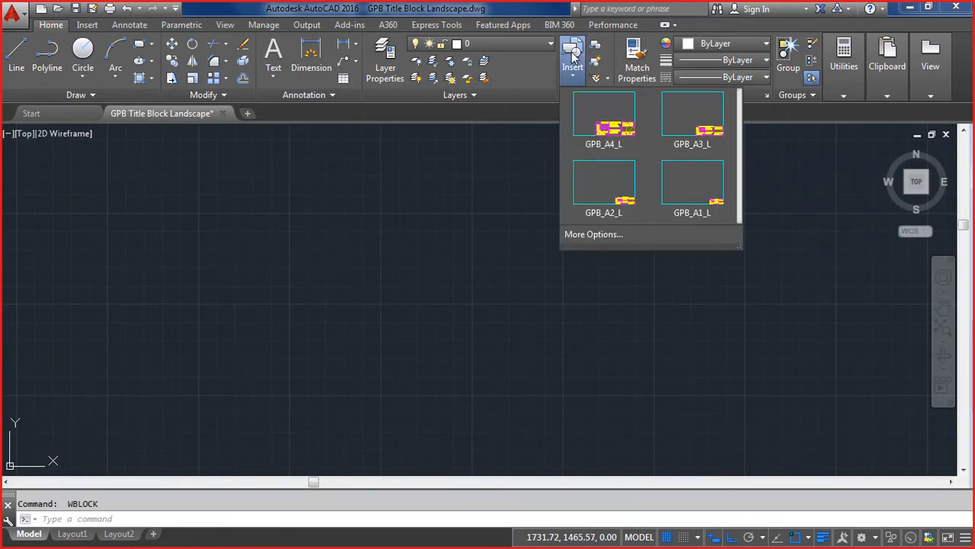
click(600, 135)
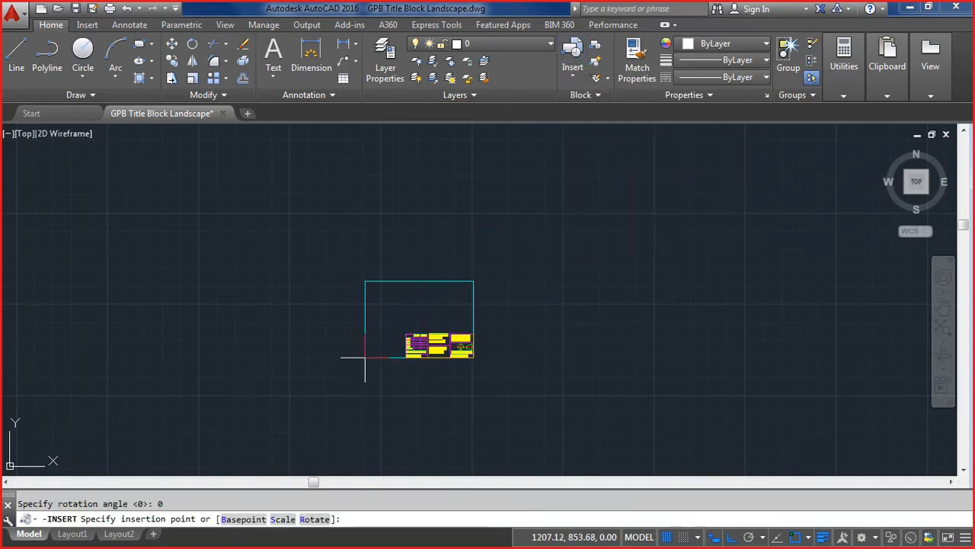
text(z)
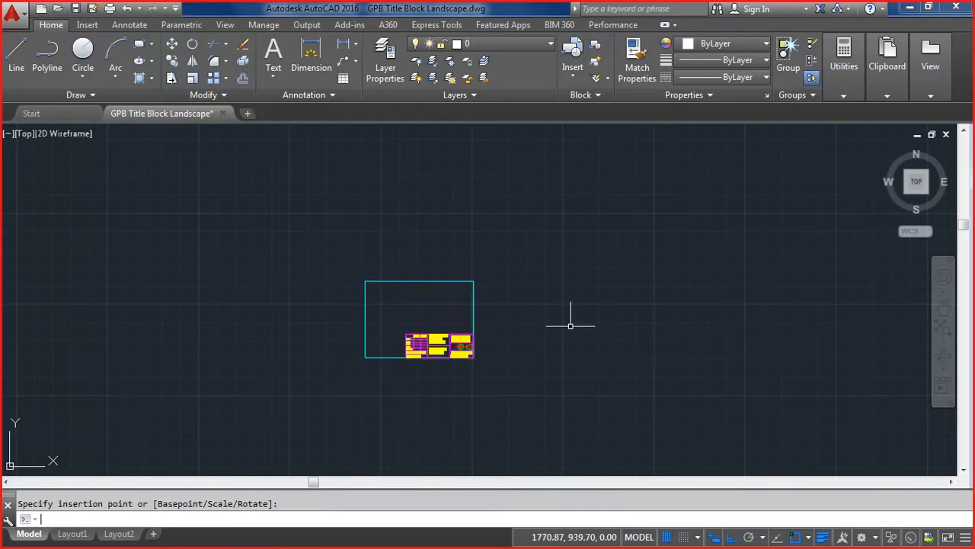
key(Return)
text(e)
key(Return)
key(Return)
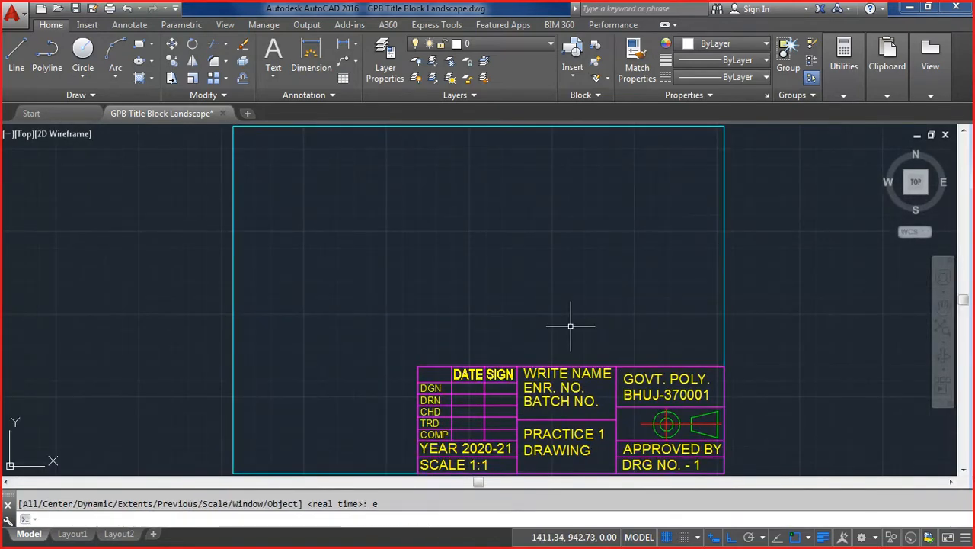
scroll(569, 323, down, 4)
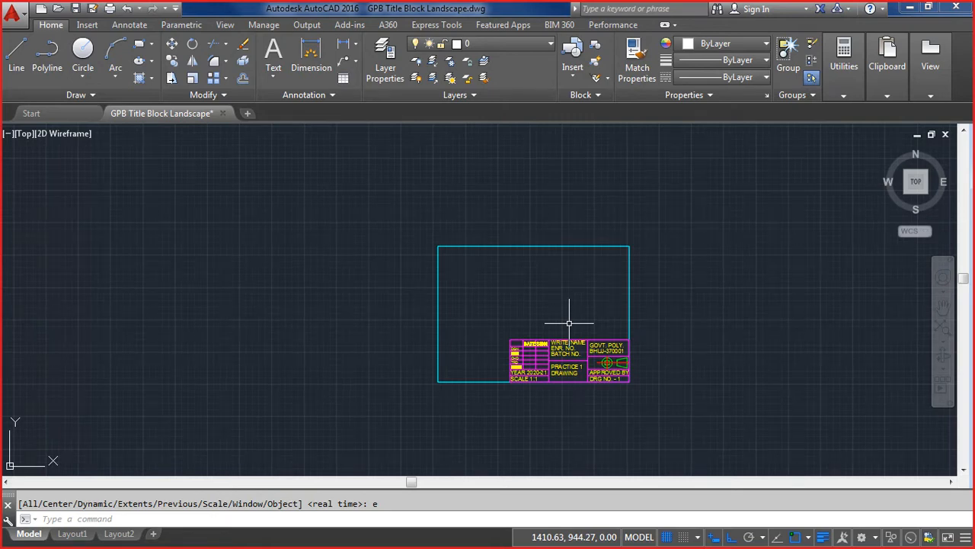
click(572, 55)
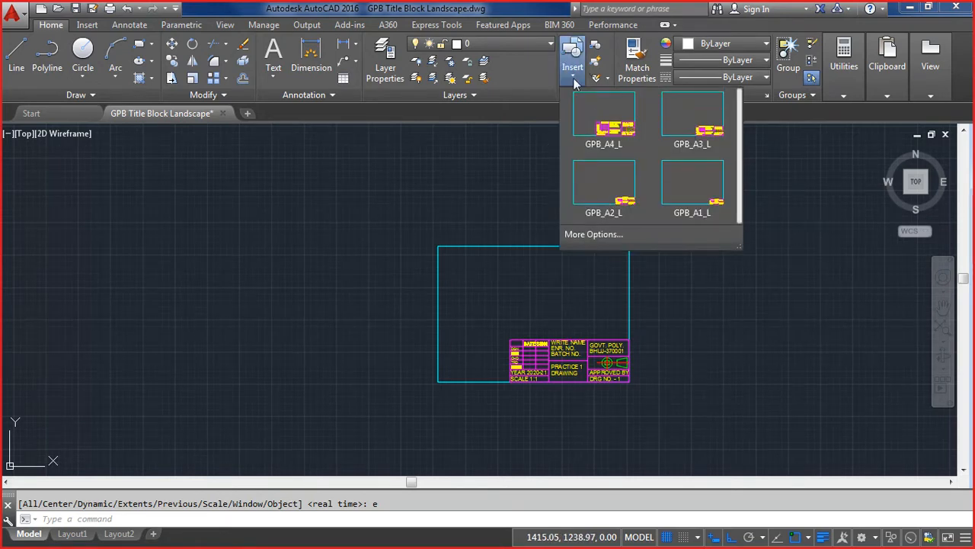
click(678, 119)
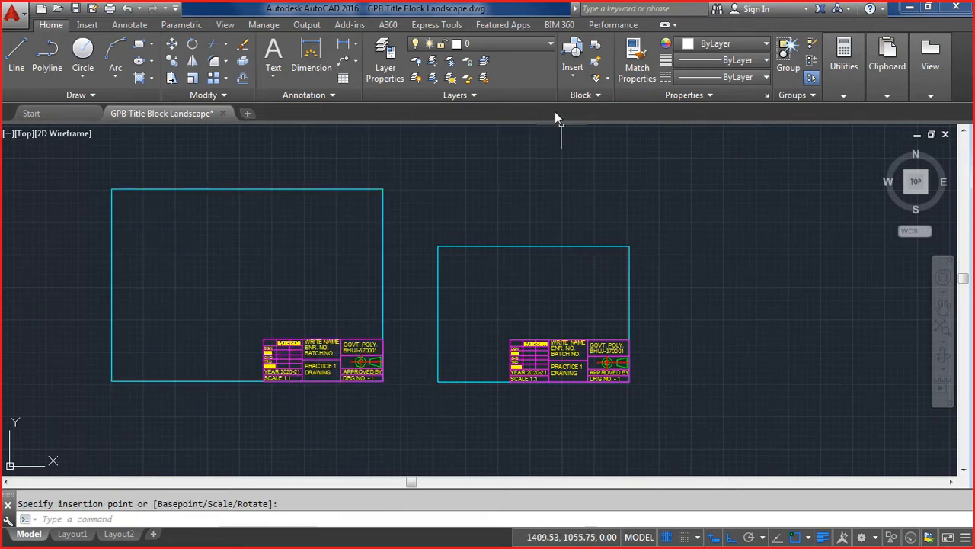
Step: Insert the GPB_A2_L block to the right of the A4 sheet, slightly above its lower edge
click(572, 55)
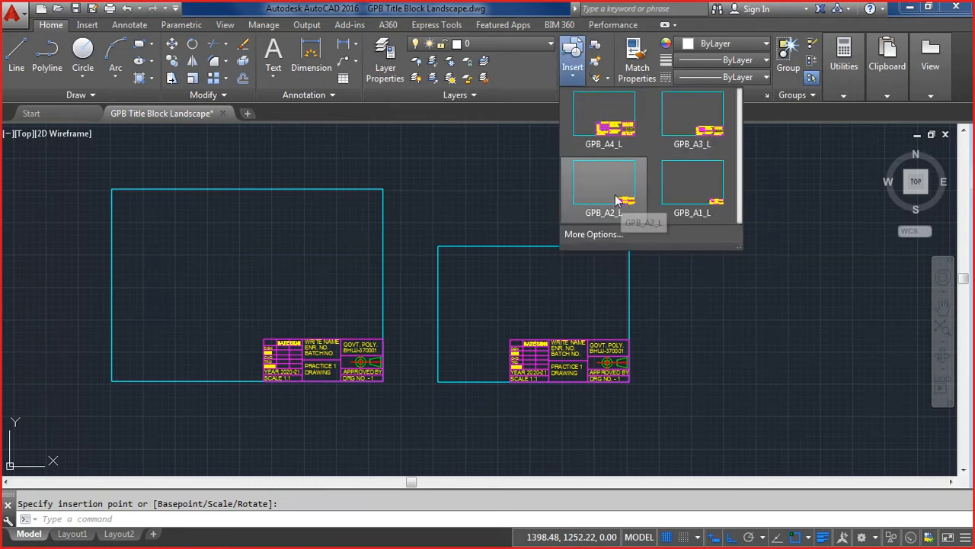
click(626, 202)
click(704, 320)
key(Return)
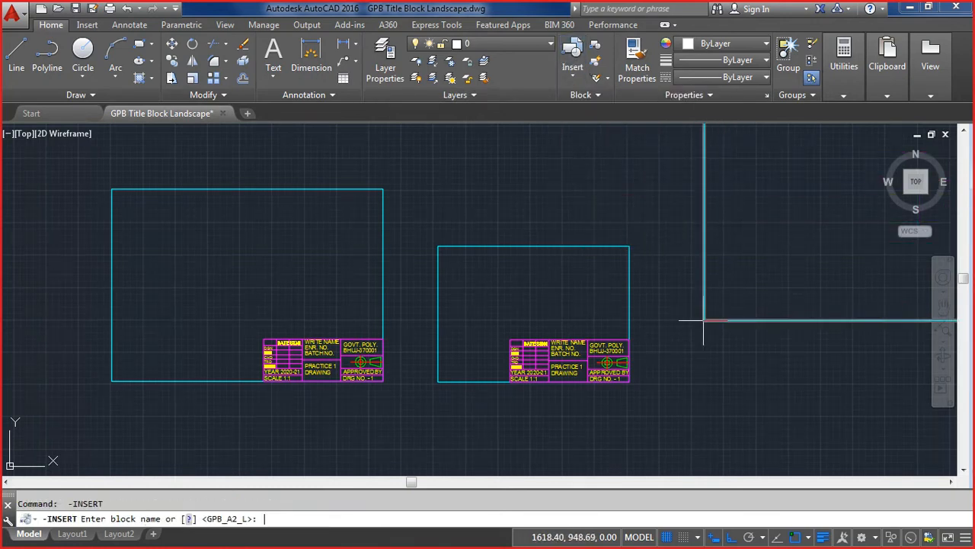
key(Escape)
text(z)
key(Return)
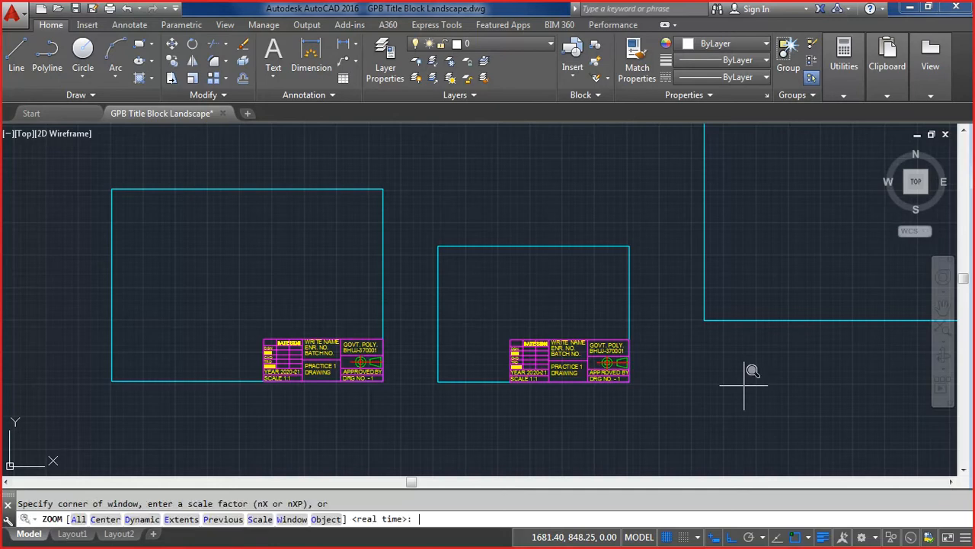
text(e)
key(Return)
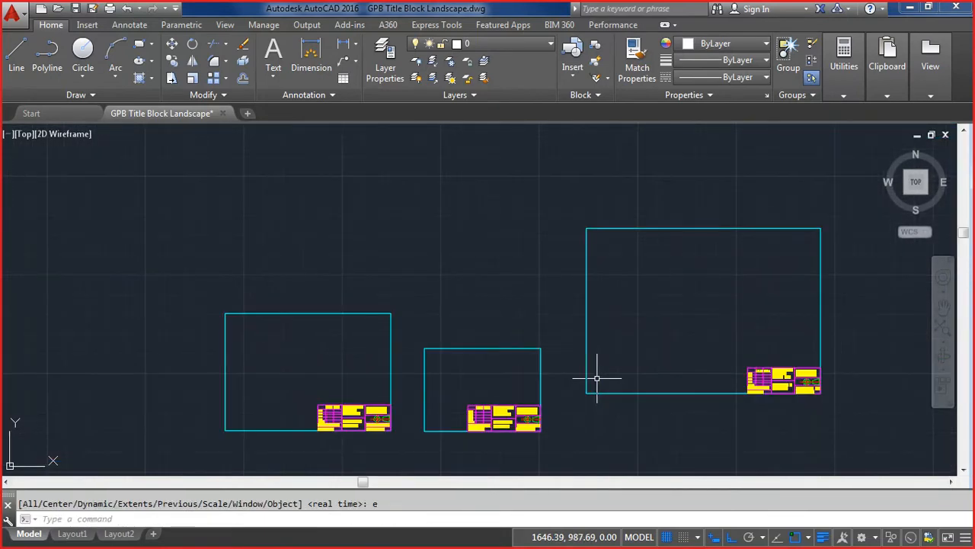
scroll(597, 378, up, 1)
scroll(592, 375, down, 3)
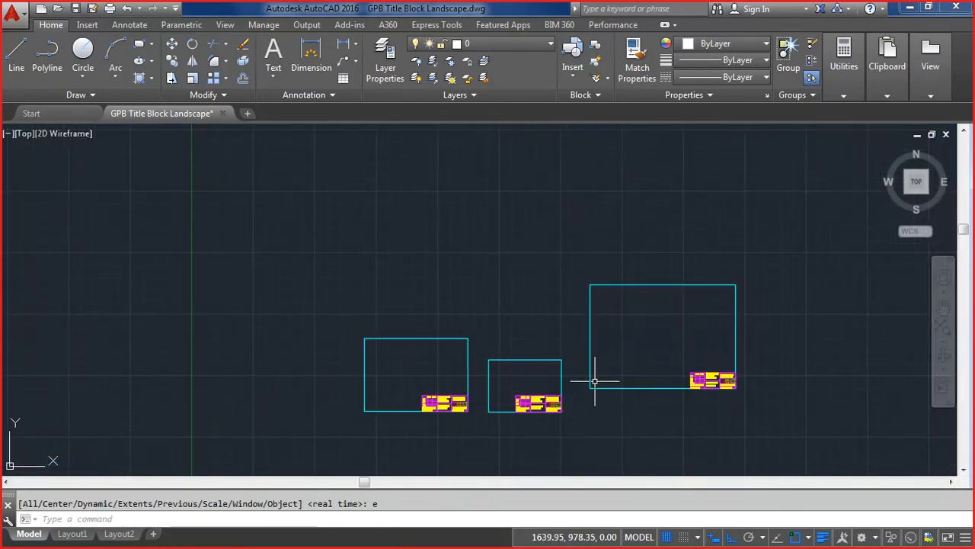
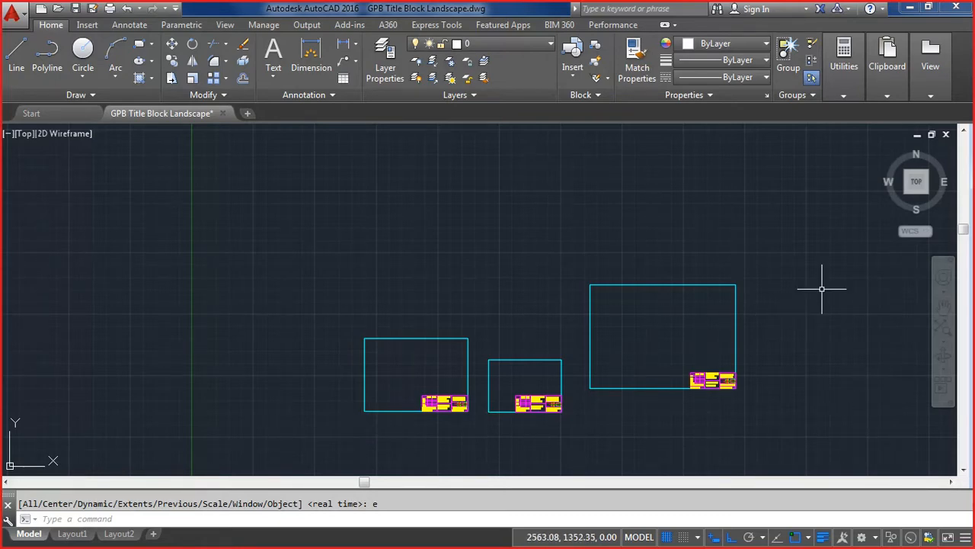
key(Escape)
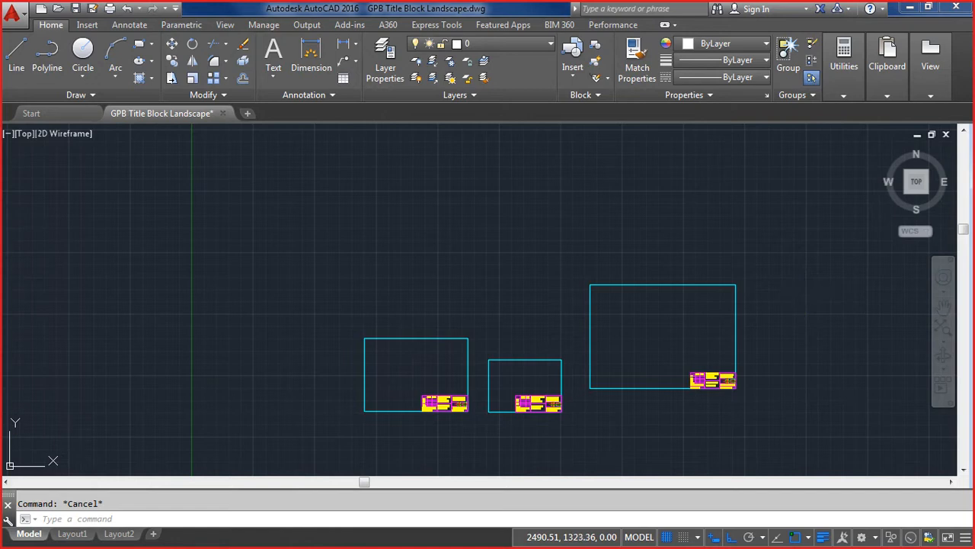
Step: Erase the three inserted sheet blocks and close the landscape title block drawing without saving the changes
click(331, 446)
click(806, 250)
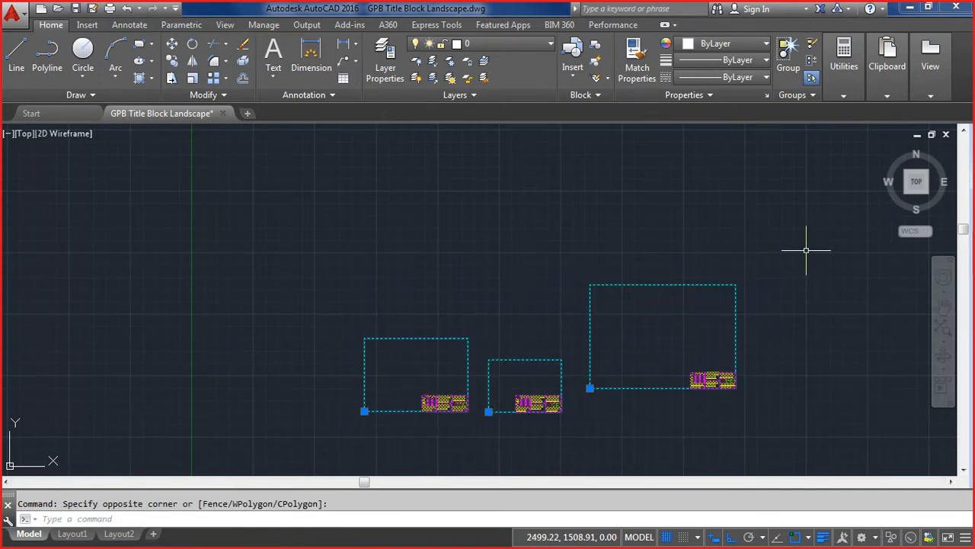
key(Delete)
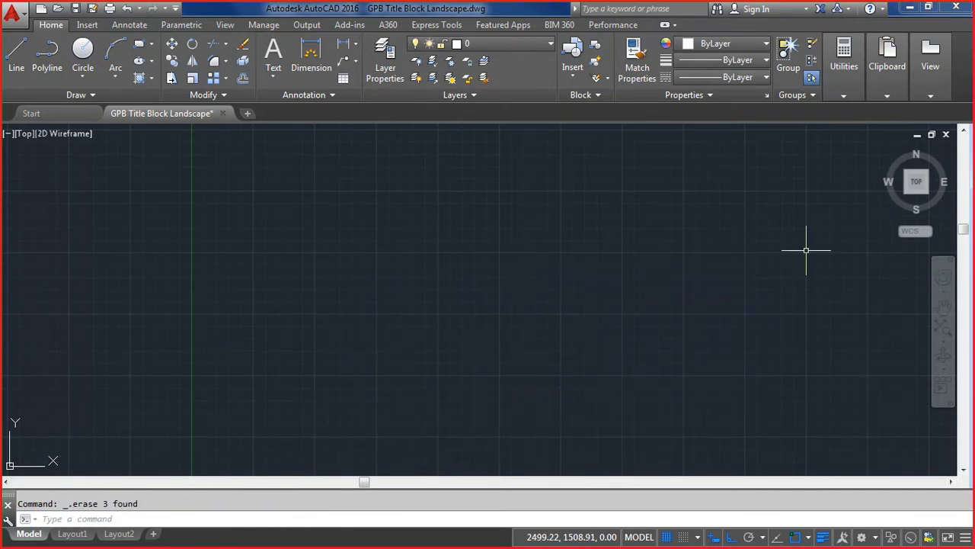
key(alt)
key(f)
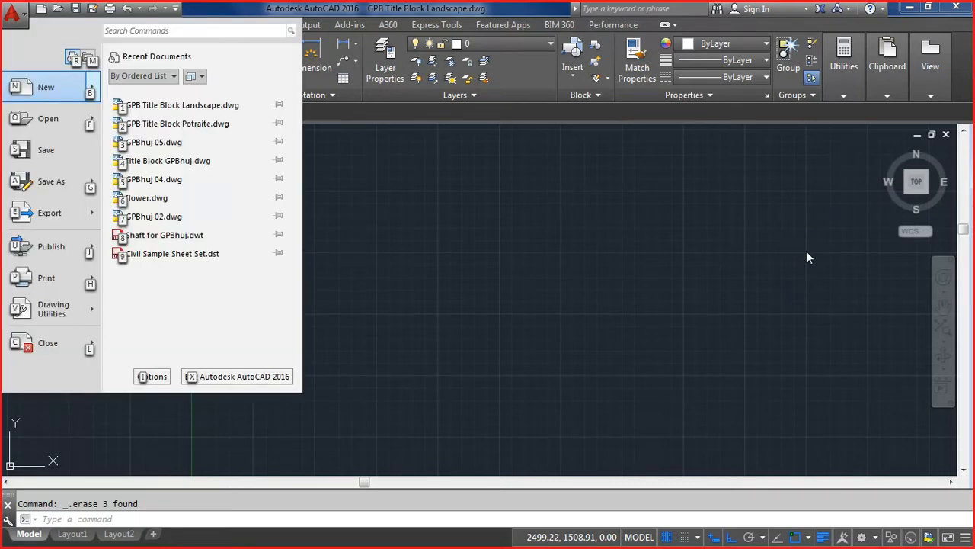
key(c)
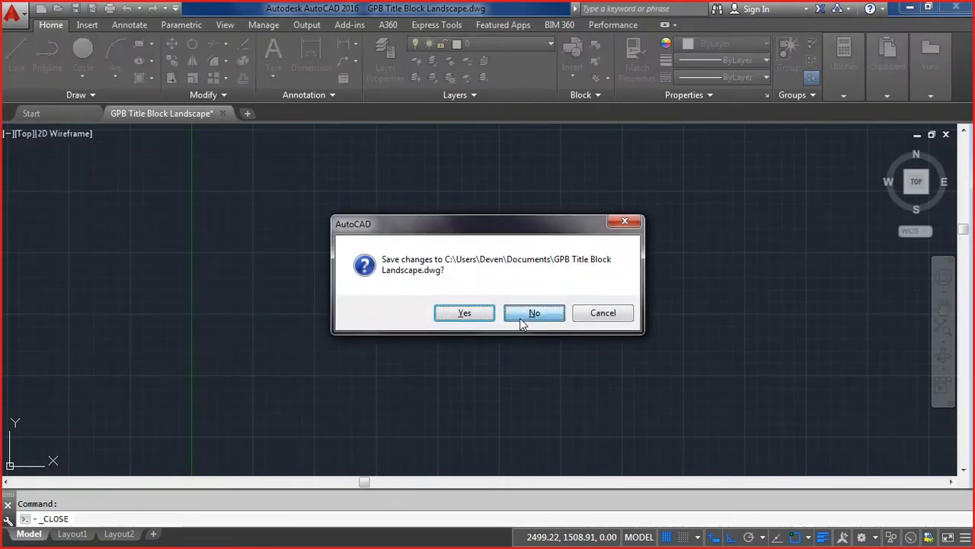
click(527, 313)
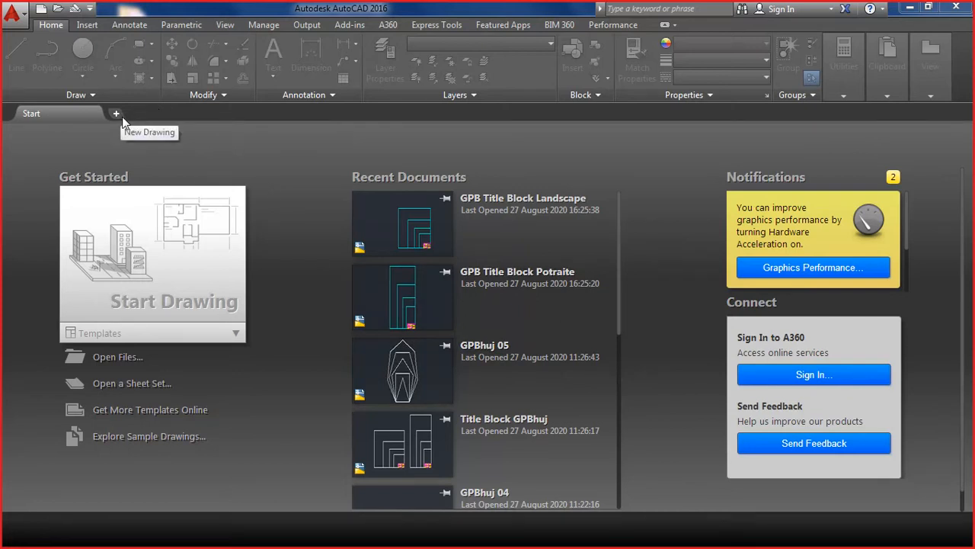
Step: Open GPB_A4_L.dwg from the Documents folder and fit the title block sheet to the view with Zoom Extents
click(113, 358)
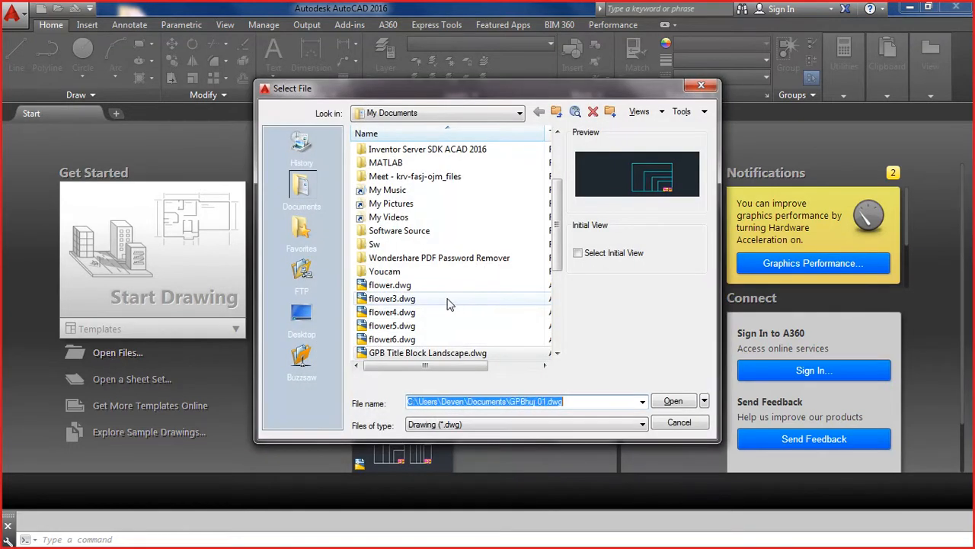
click(390, 301)
scroll(389, 305, down, 4)
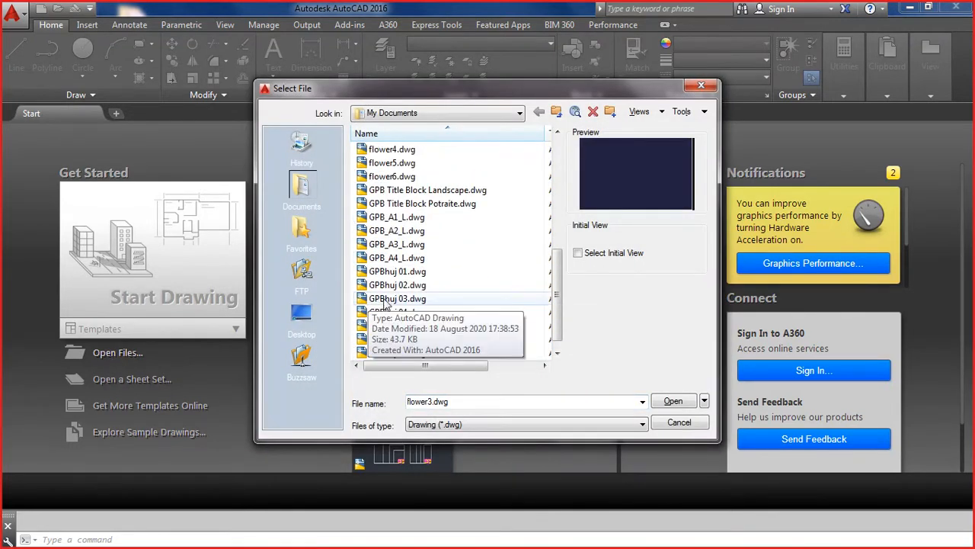
click(392, 259)
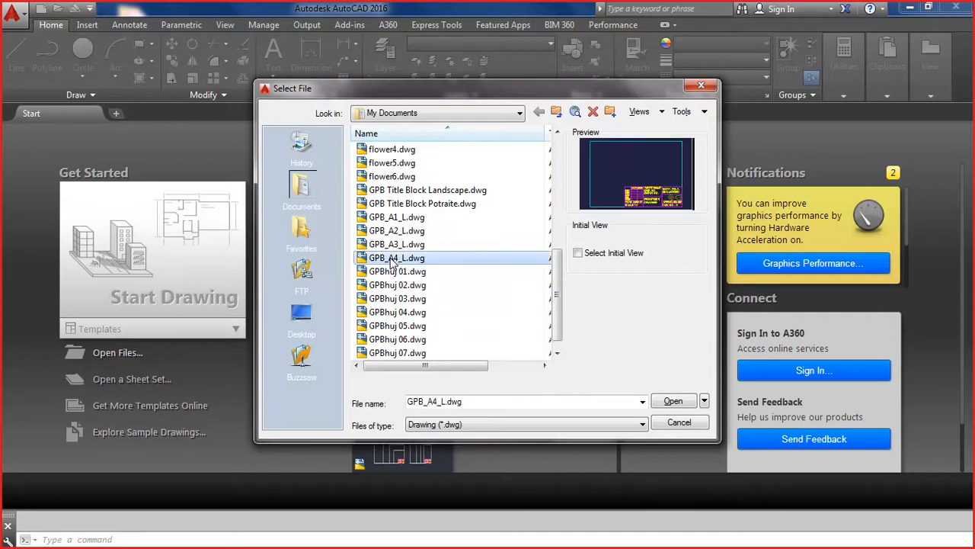
click(670, 401)
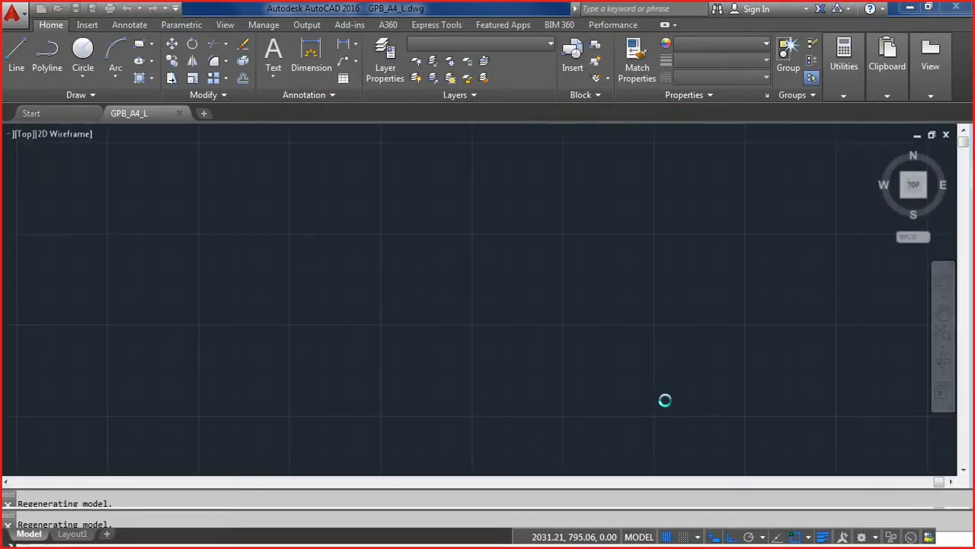
text(z)
key(Return)
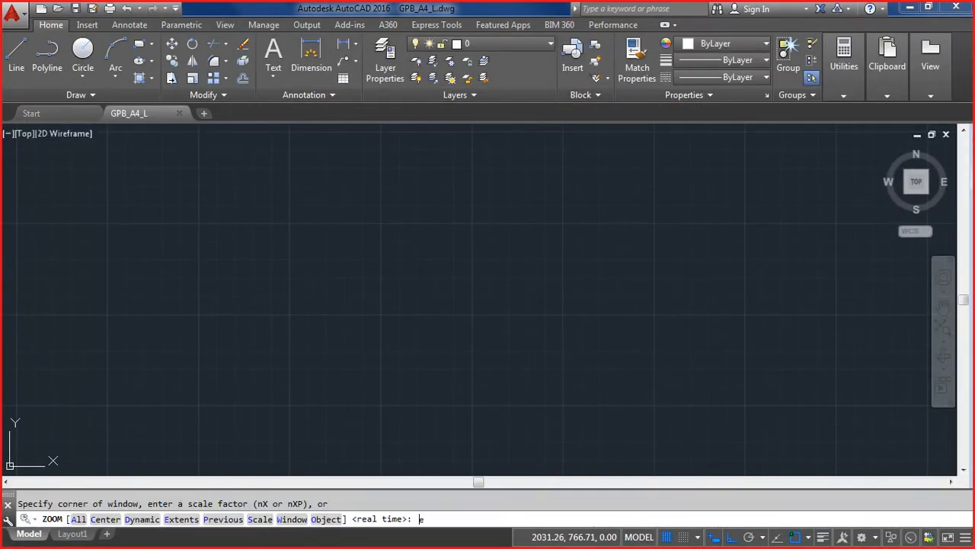
text(e)
key(Return)
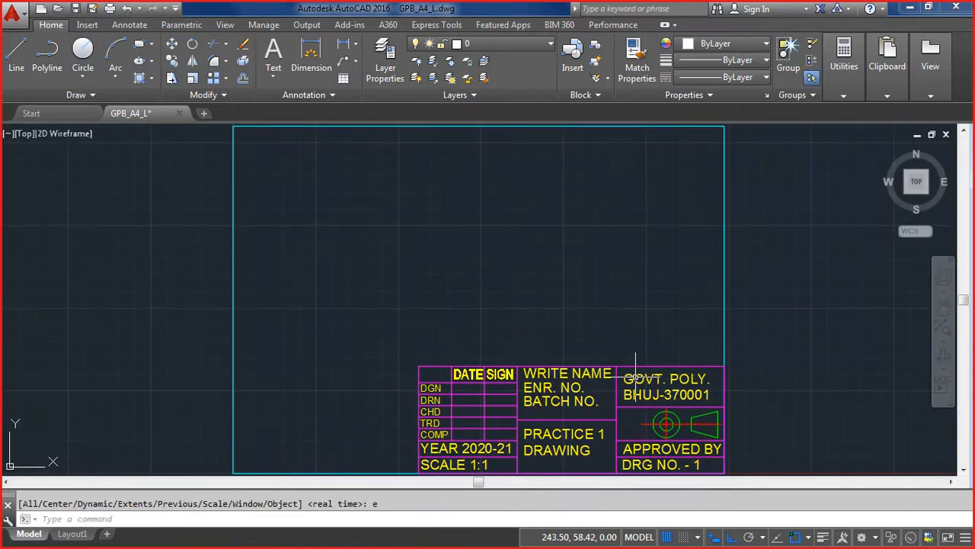
Step: Save the GPB_A4_L drawing and close it, keeping the changes
key(ctrl+s)
scroll(644, 328, down, 2)
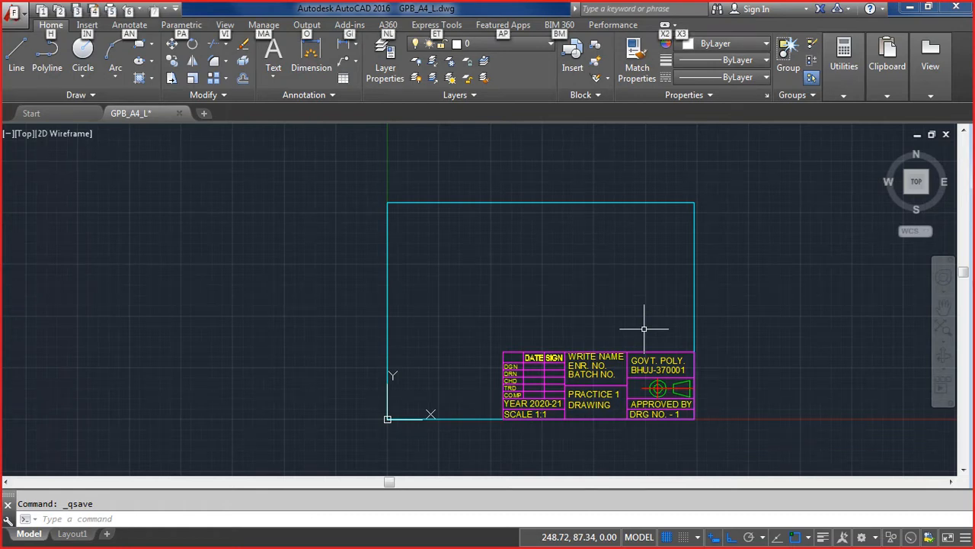
key(ctrl+F4)
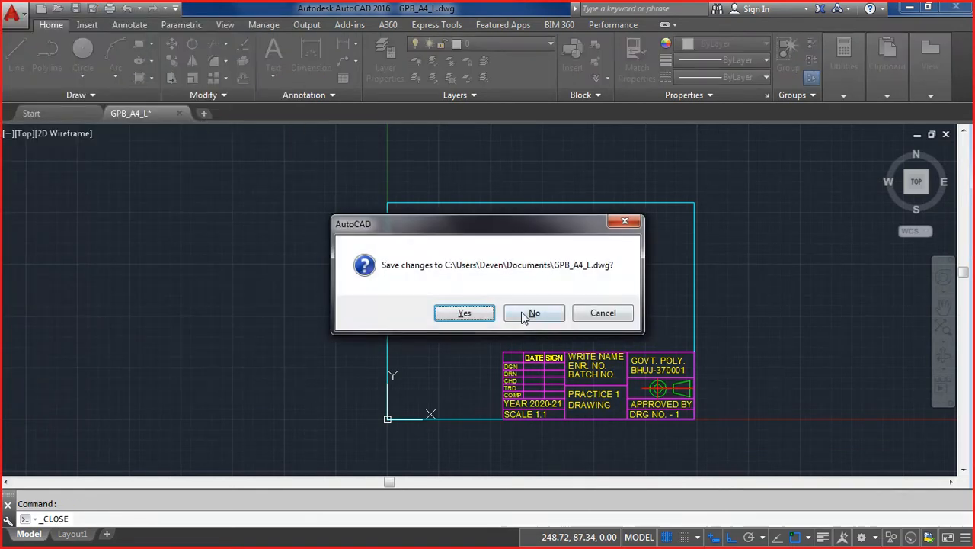
click(464, 314)
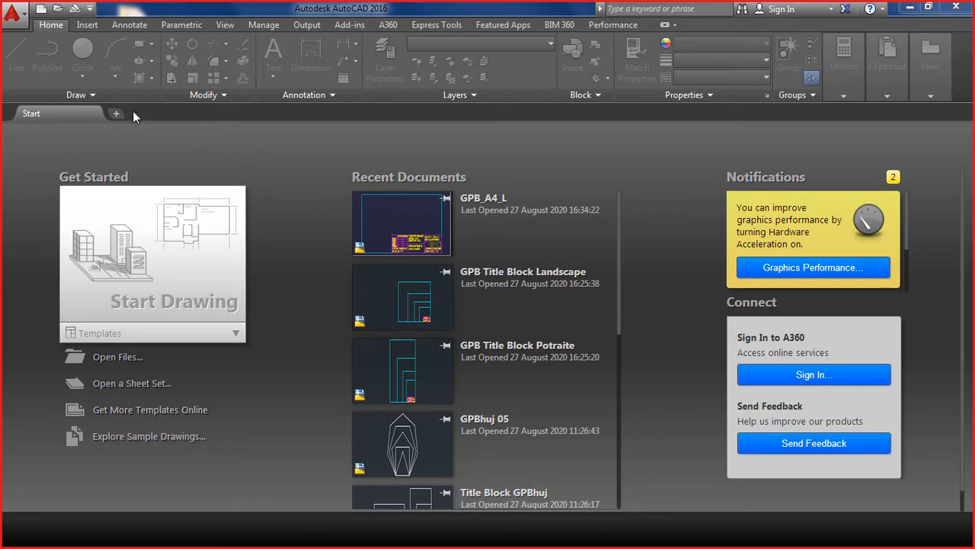
Step: Create a new drawing and erase all of the sample shaft and title block objects it contains
click(116, 111)
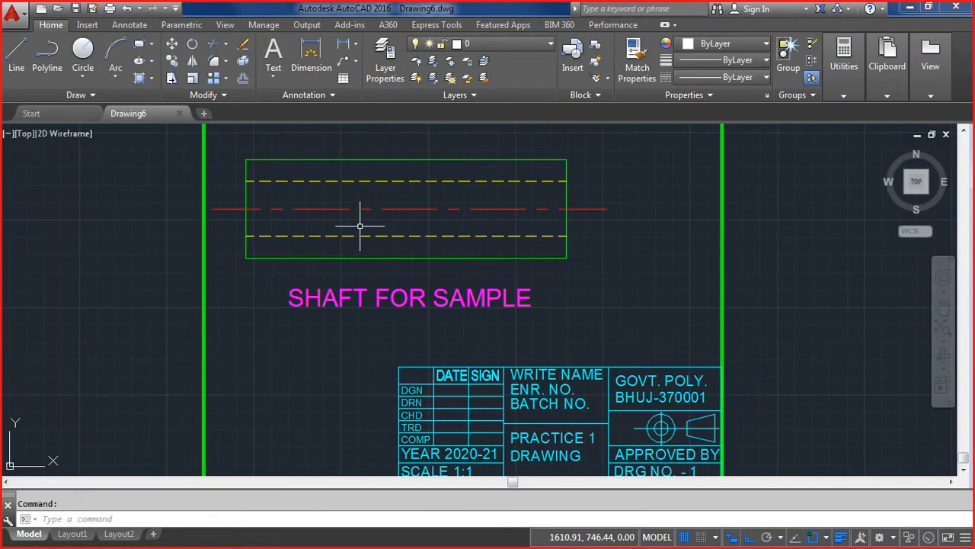
text(e)
key(Return)
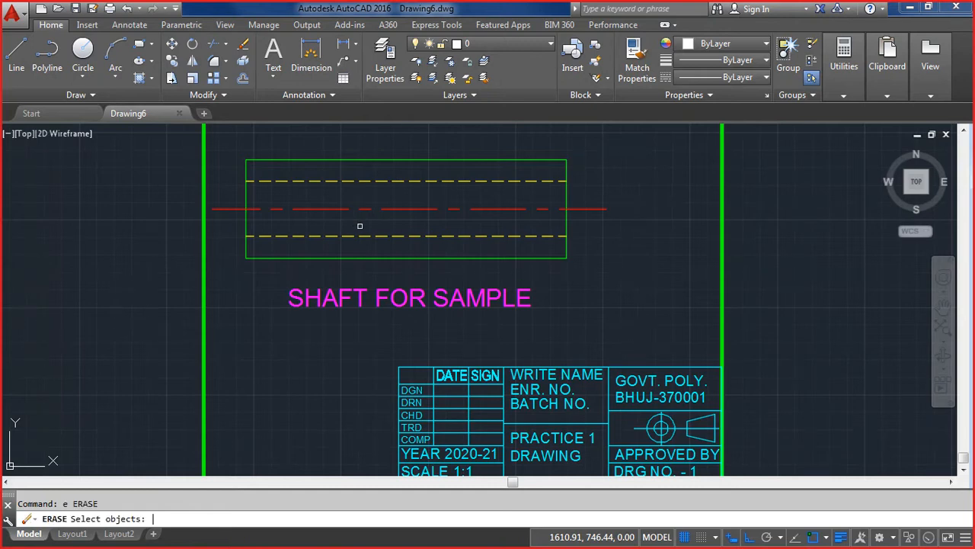
text(all)
key(Return)
key(Return)
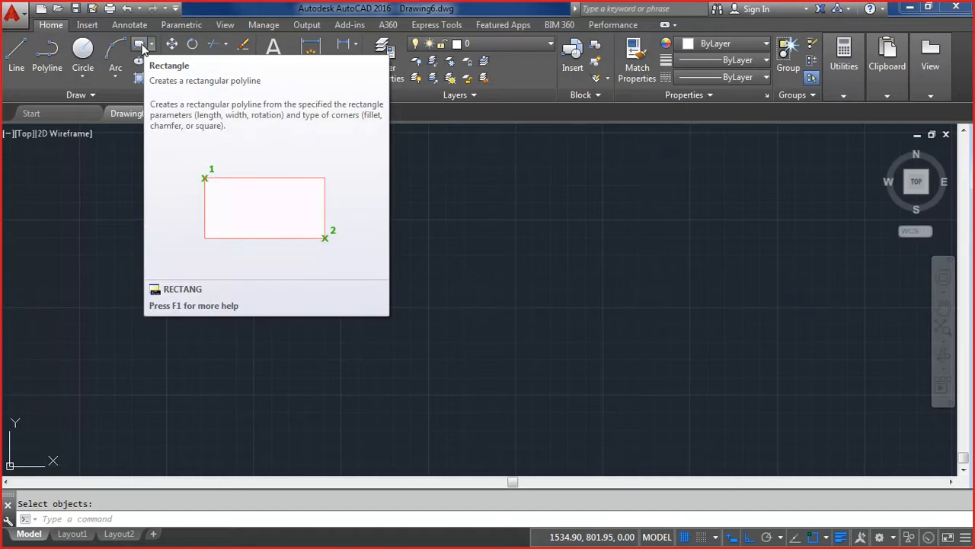
Step: Draw a rectangle 250 units wide and 100 units high in the empty drawing
click(142, 46)
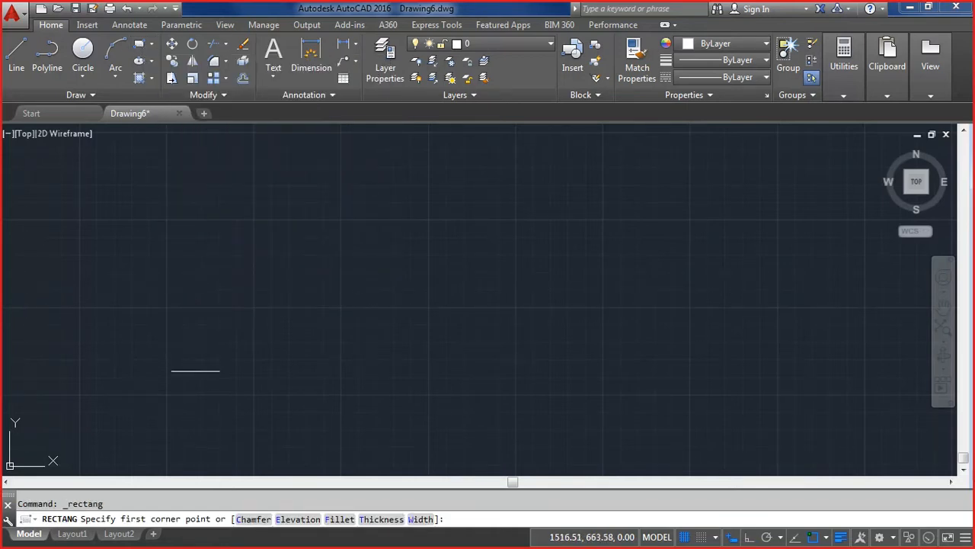
click(189, 380)
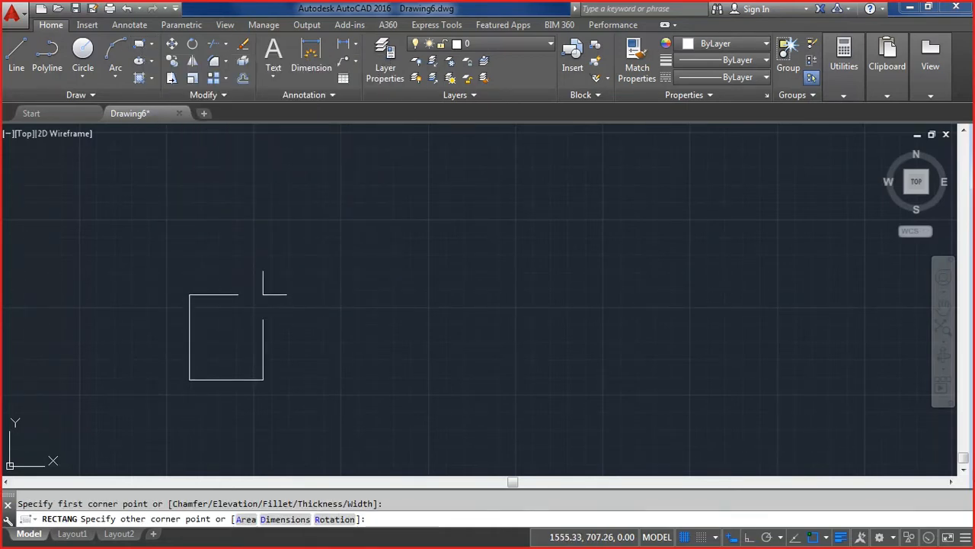
text(@250,100)
key(Return)
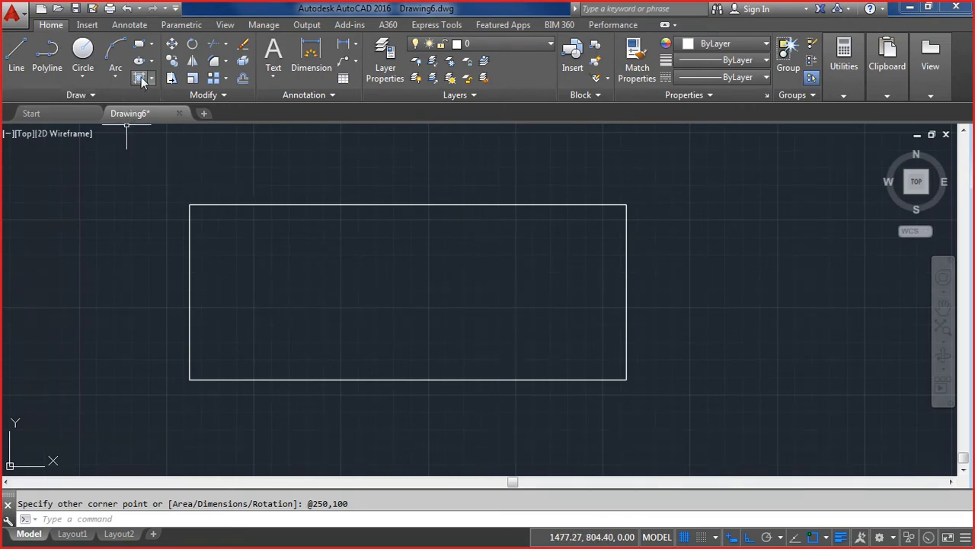
Step: Draw a circle of radius 25 centred on the midpoint of the rectangle's upper edge
click(83, 52)
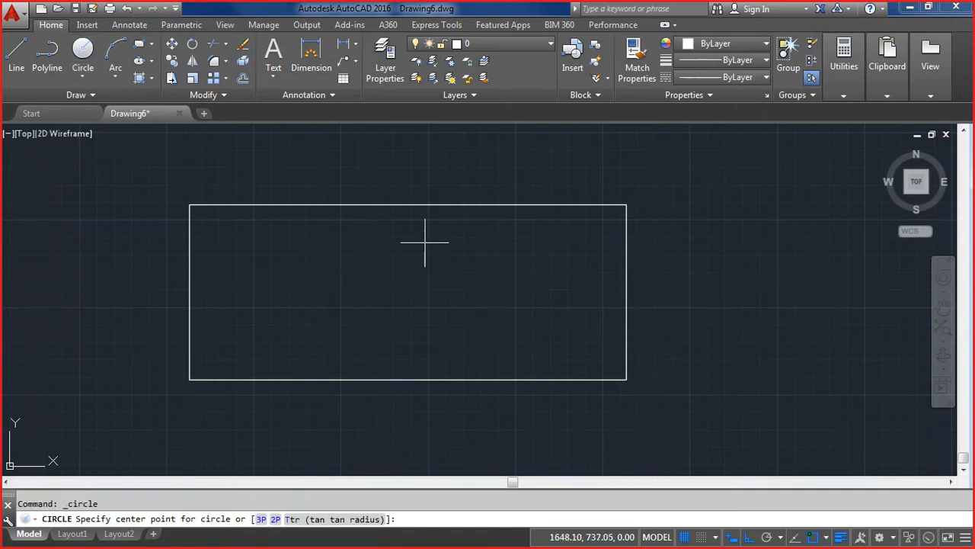
click(408, 205)
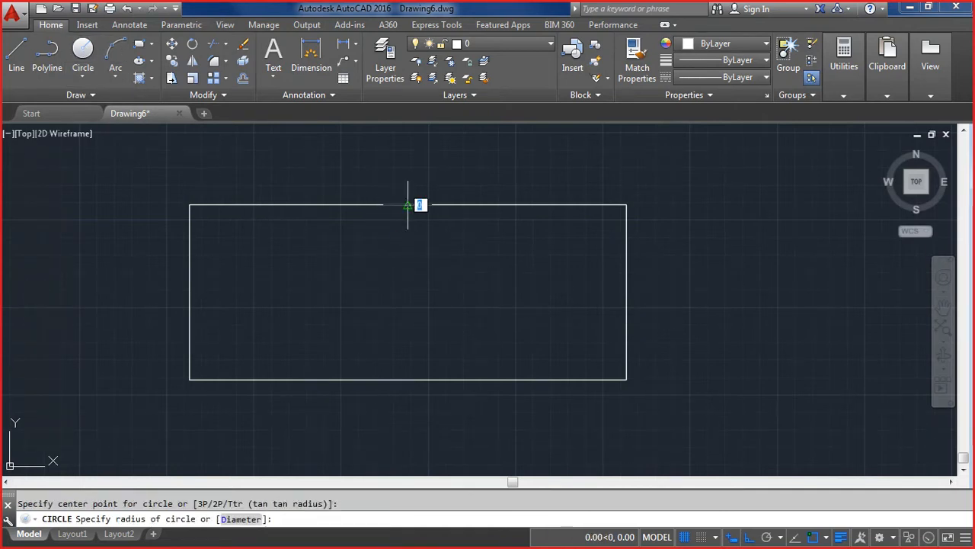
text(25)
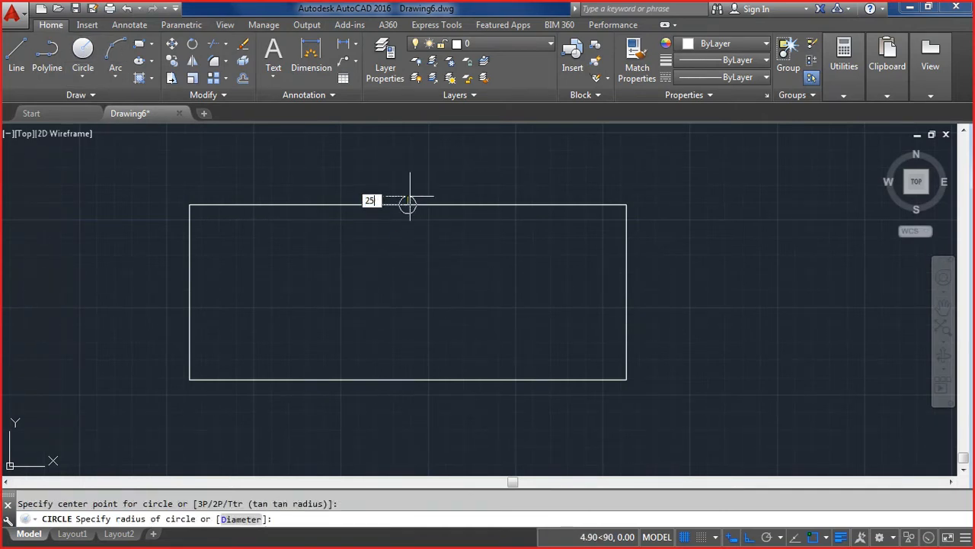
key(Return)
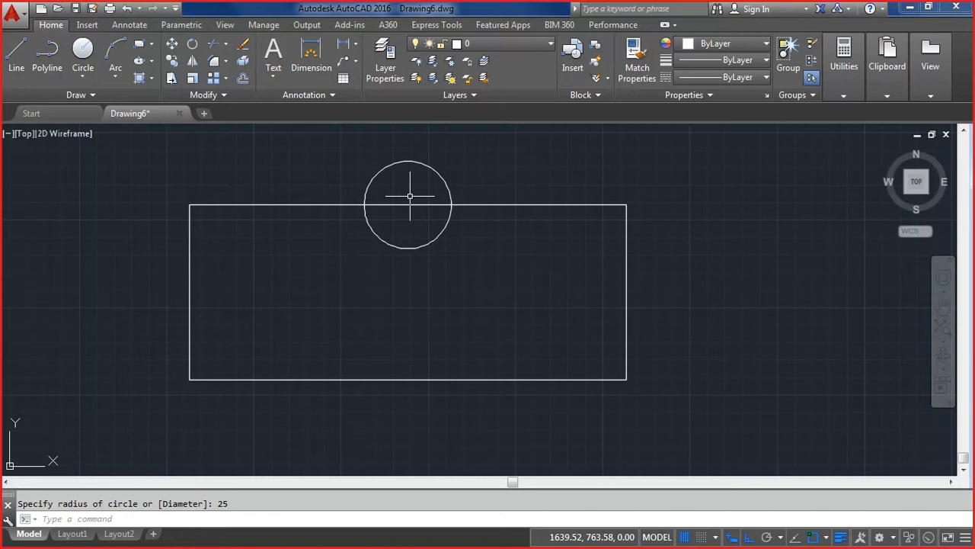
text(m)
key(Return)
key(Escape)
Step: Begin copying the circle, using a base point inside the rectangle
text(Cp)
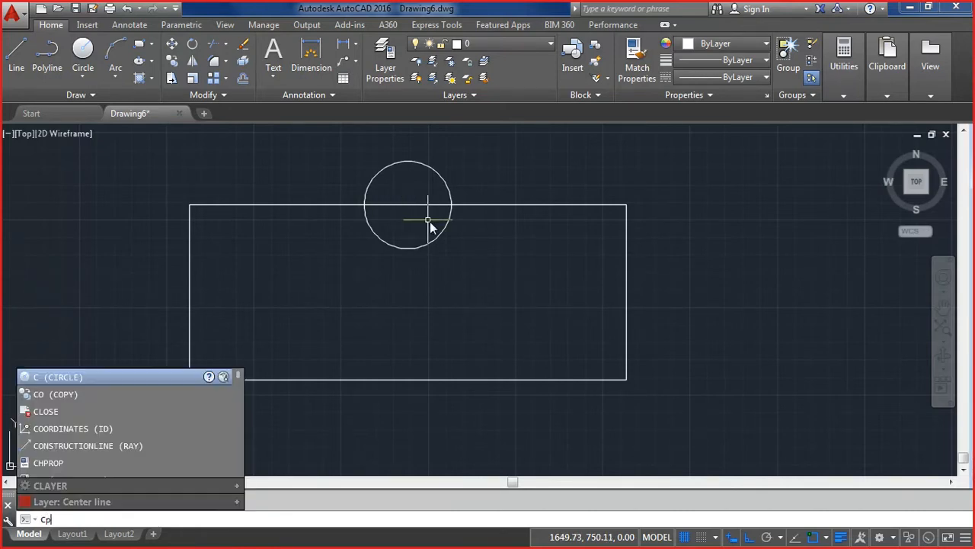
key(Return)
click(425, 226)
click(366, 267)
key(Return)
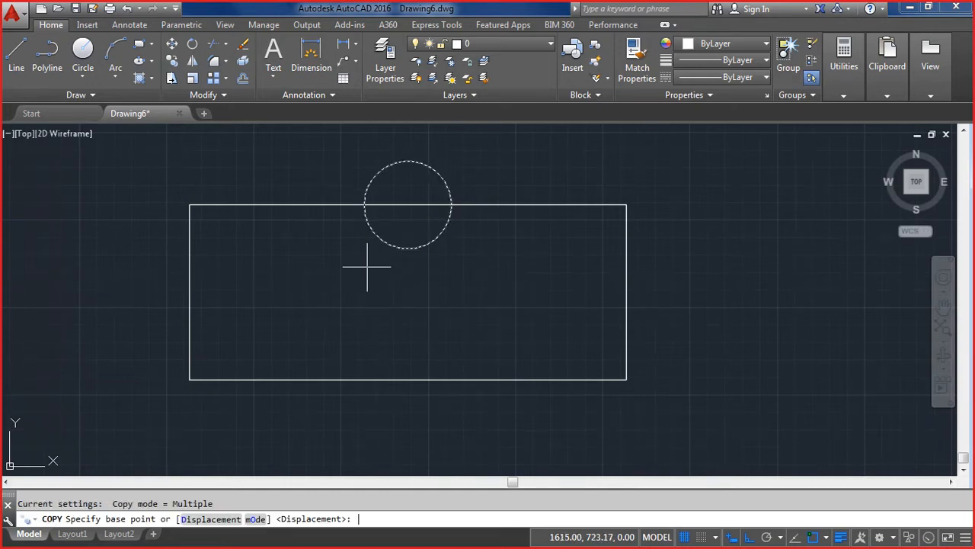
click(392, 293)
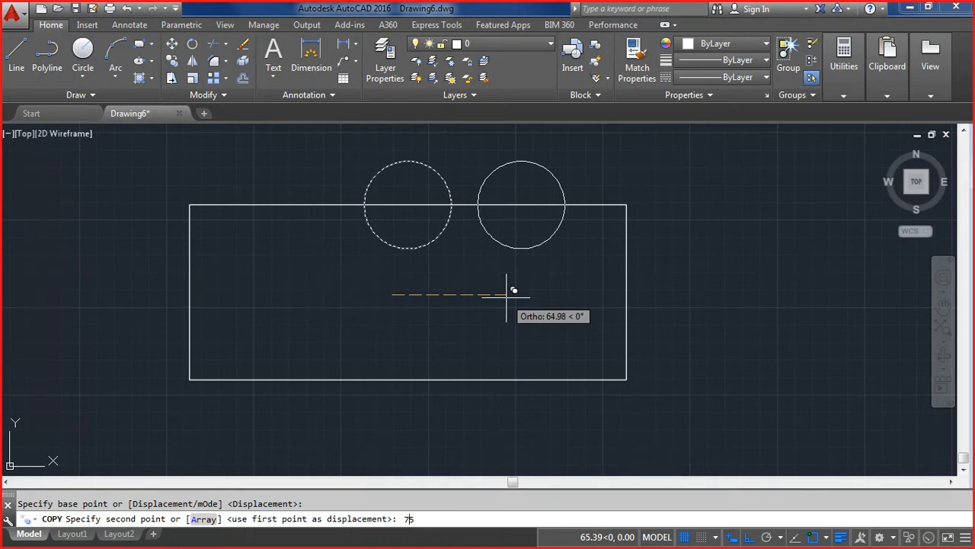
Step: Try placing the circle's copy 75 and then 100 units to the right, undoing each placement
key(Return)
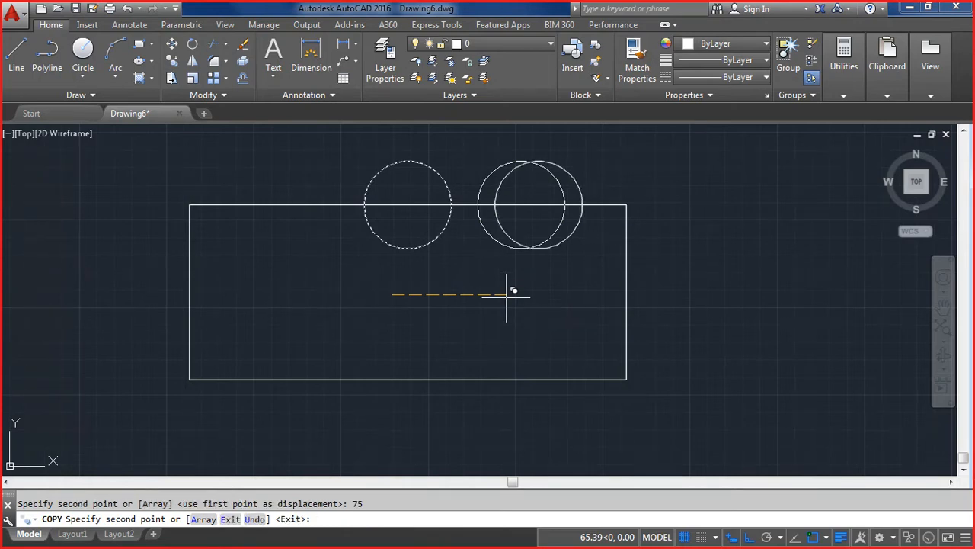
key(ctrl+z)
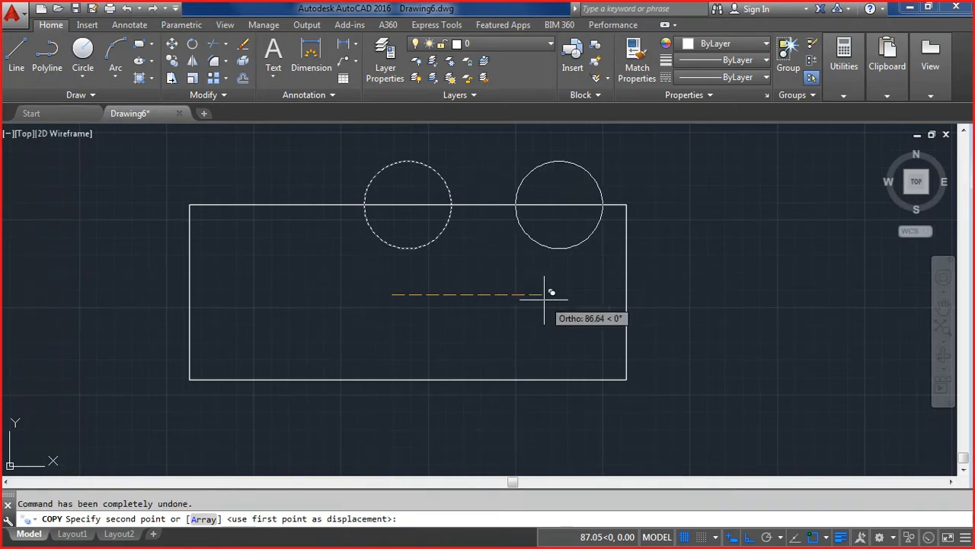
text(100)
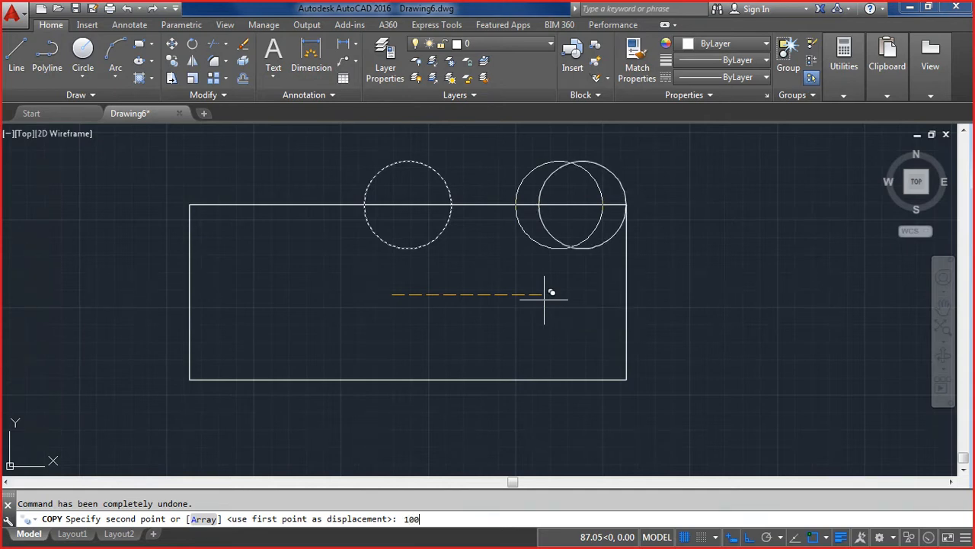
key(Return)
key(ctrl+z)
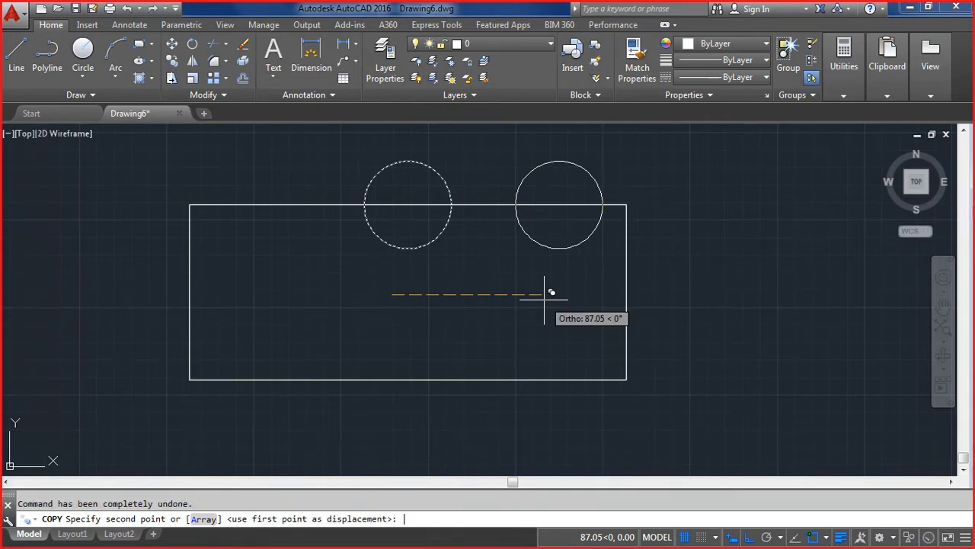
Step: Place one copy of the circle 80 units to the right and another 80 units to the left
text(80)
key(Return)
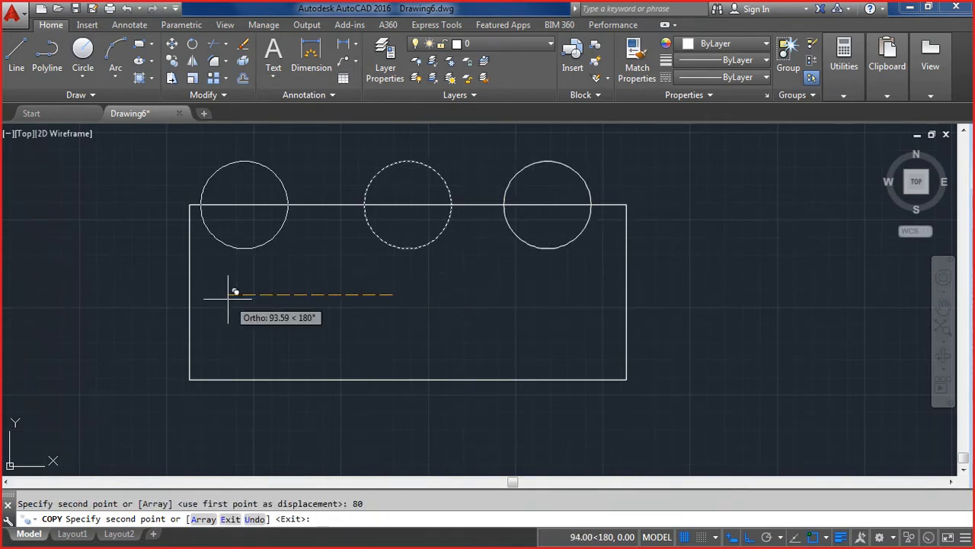
text(80)
key(Return)
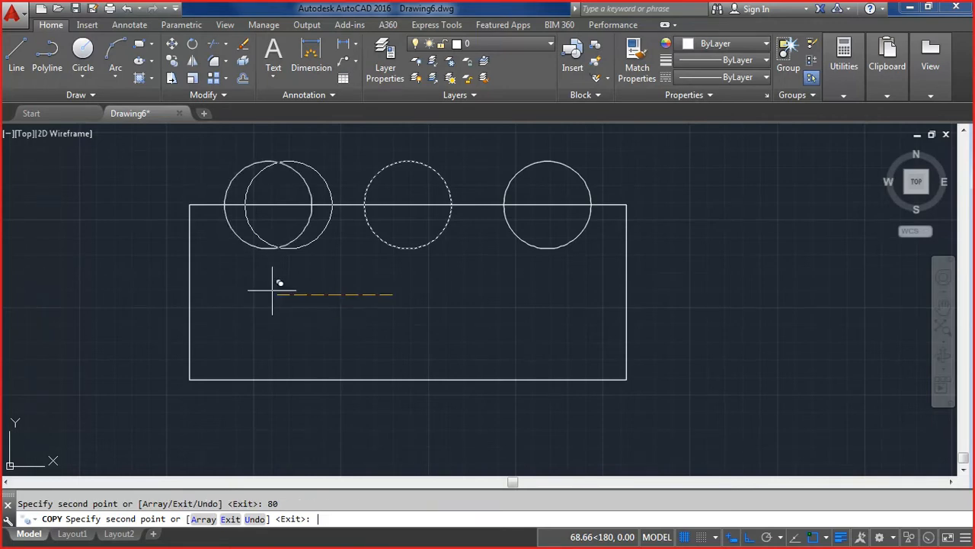
key(ctrl+z)
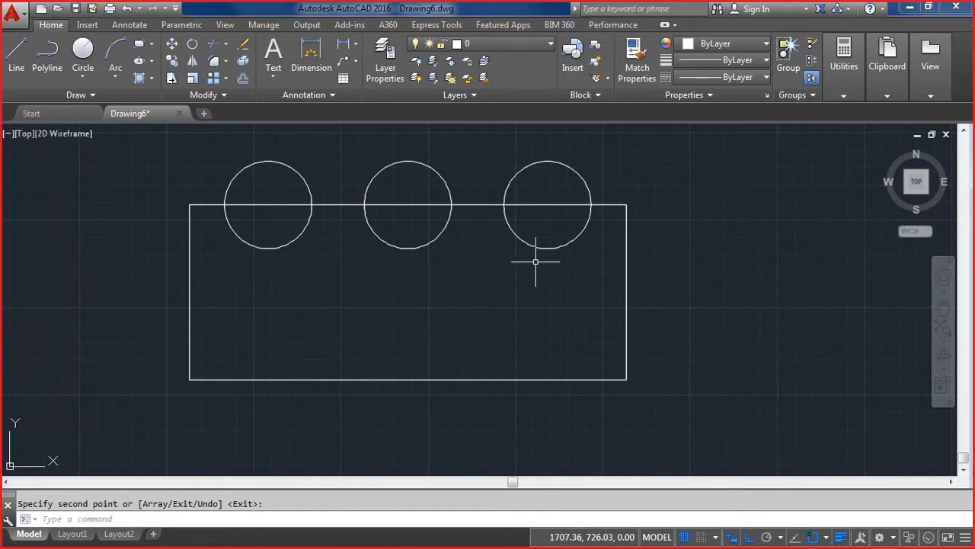
Step: Copy the three circles from the rectangle's upper edge to its lower edge, using the right-hand corners as base and second points
click(172, 61)
click(565, 267)
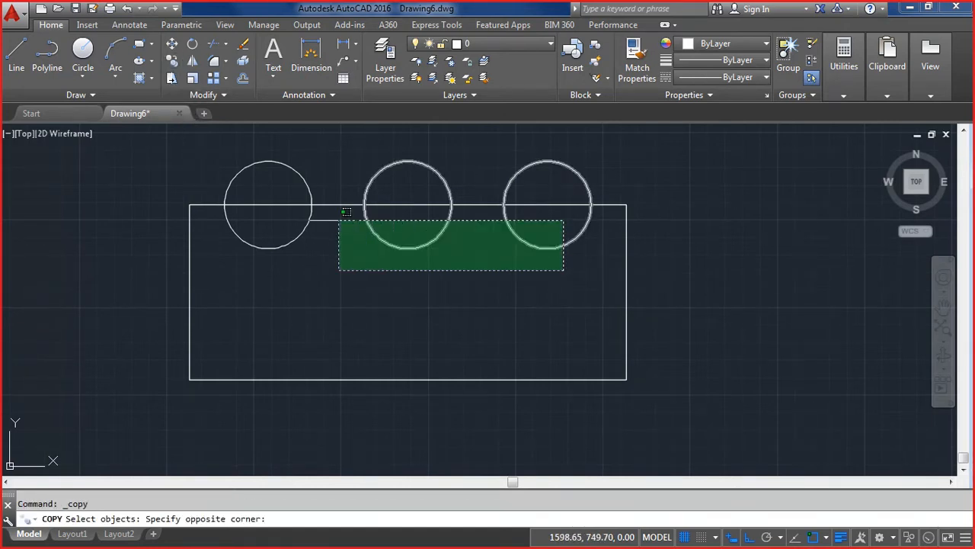
click(267, 222)
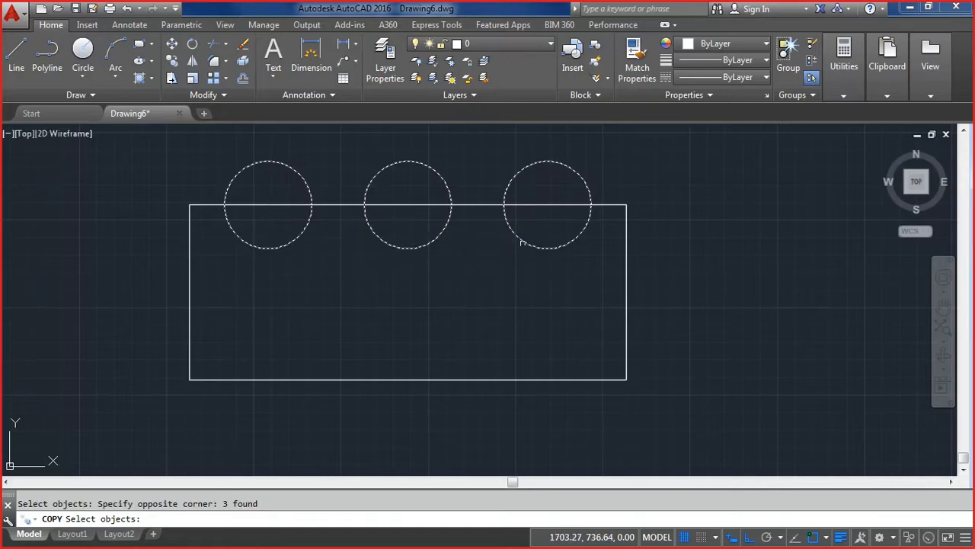
key(Return)
click(626, 205)
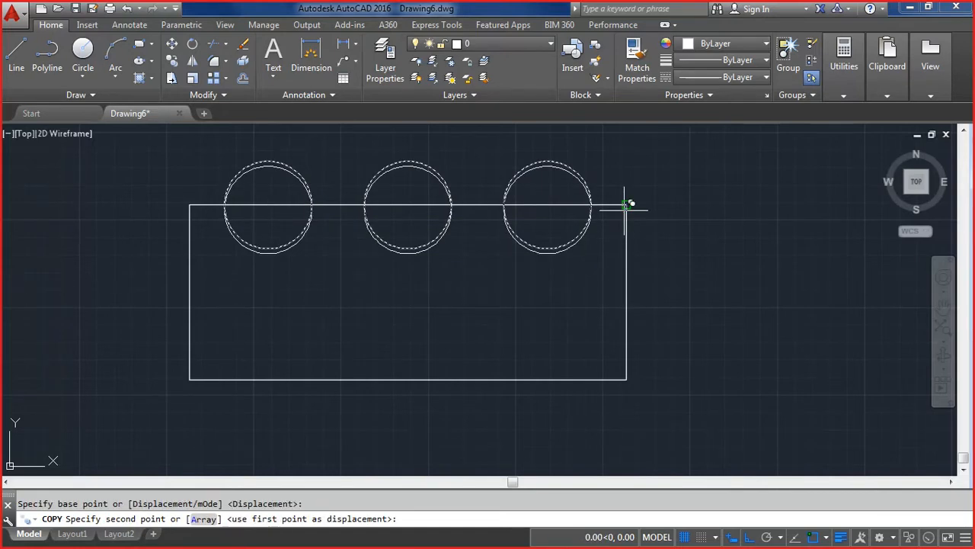
click(626, 379)
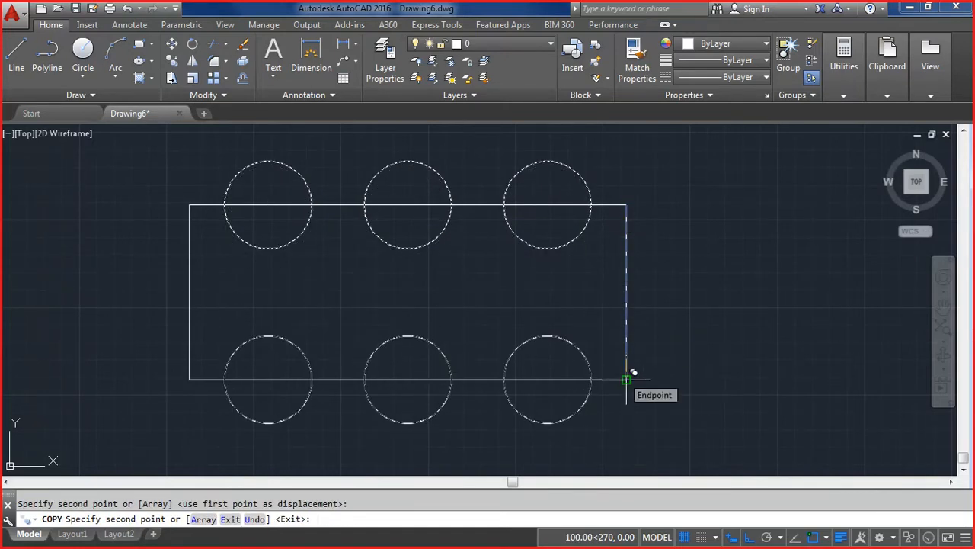
key(Return)
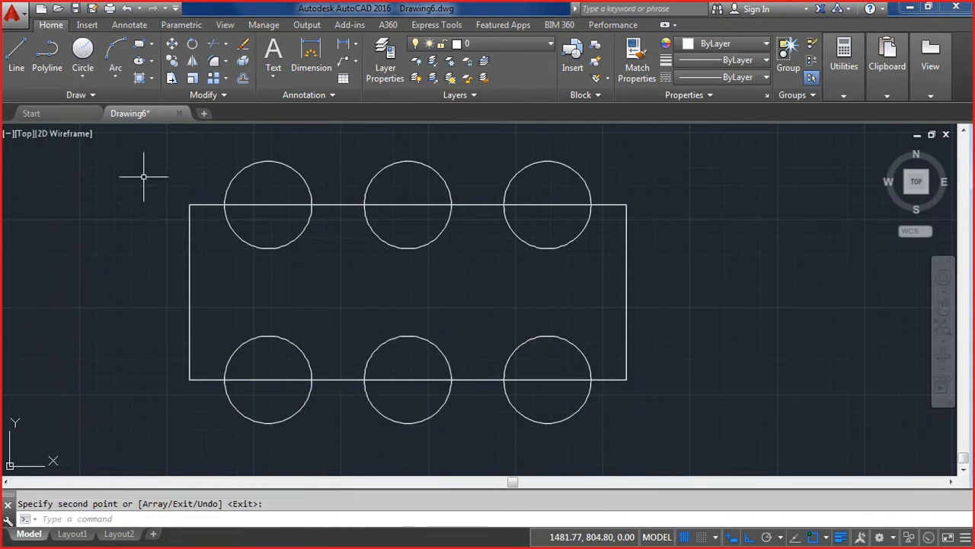
Step: Draw a circle of radius 25 centred on the midpoint of the rectangle's left edge
click(83, 51)
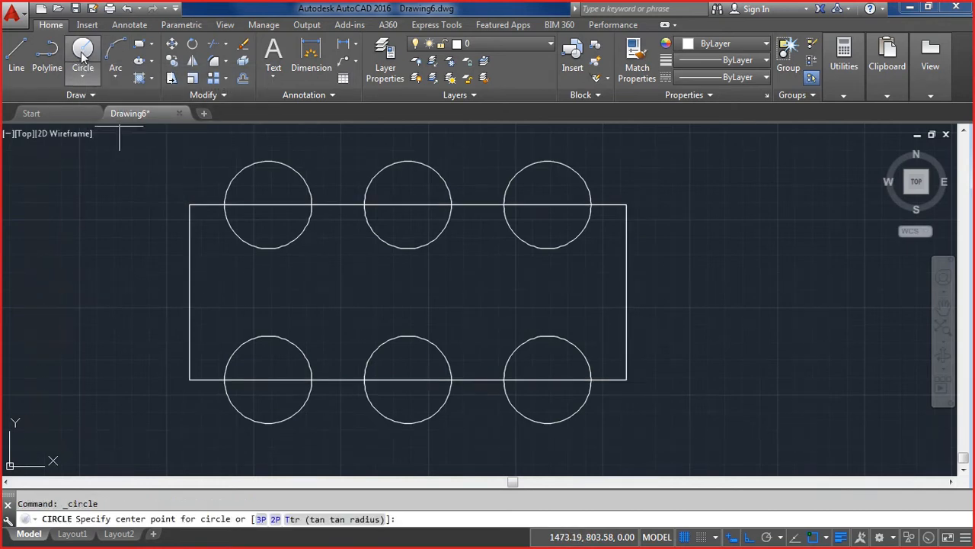
click(189, 292)
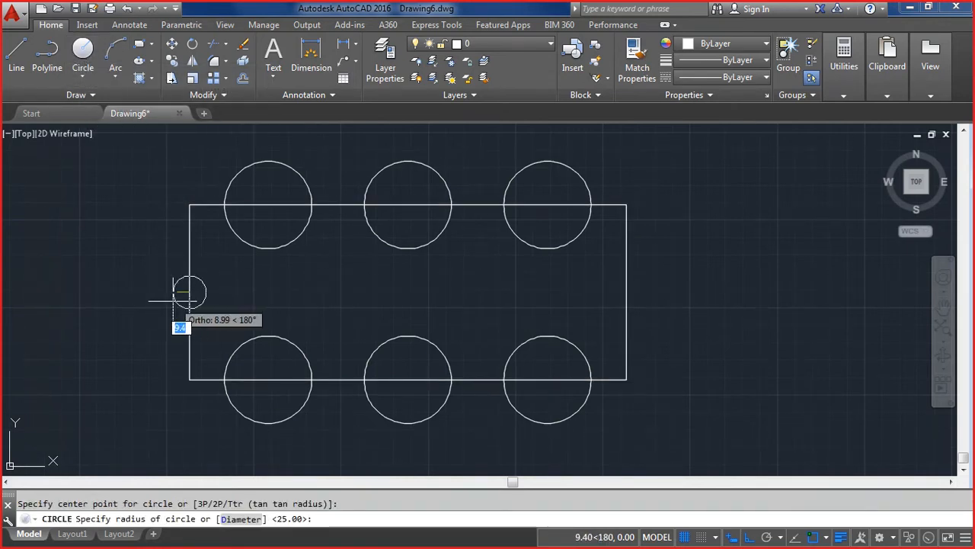
text(25)
key(Return)
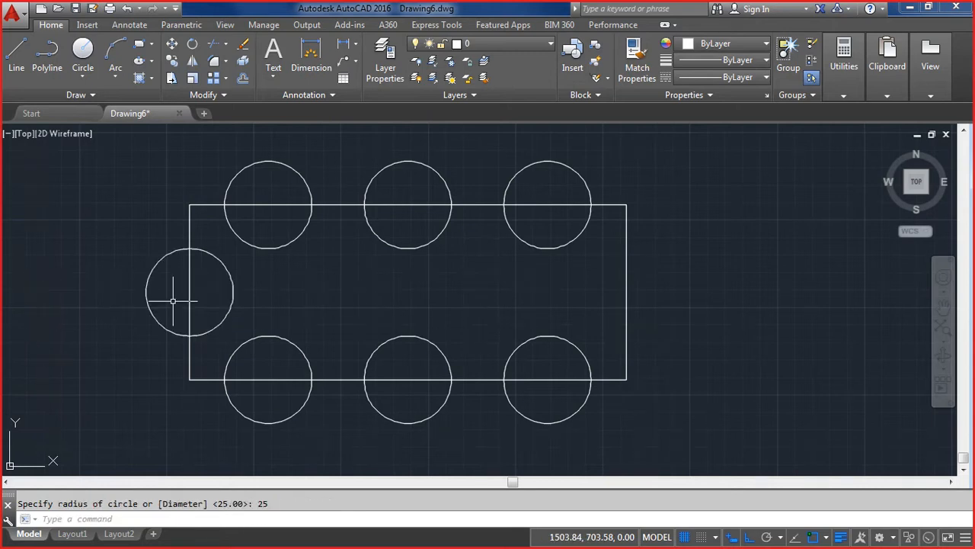
Step: Draw a circle of radius 25 centred on the midpoint of the rectangle's right edge
key(Return)
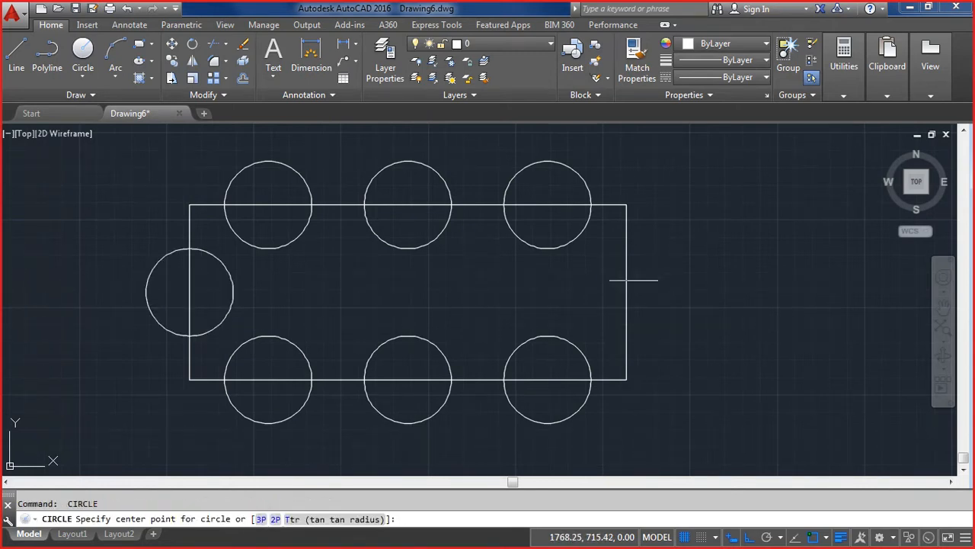
click(626, 292)
text(25)
key(Return)
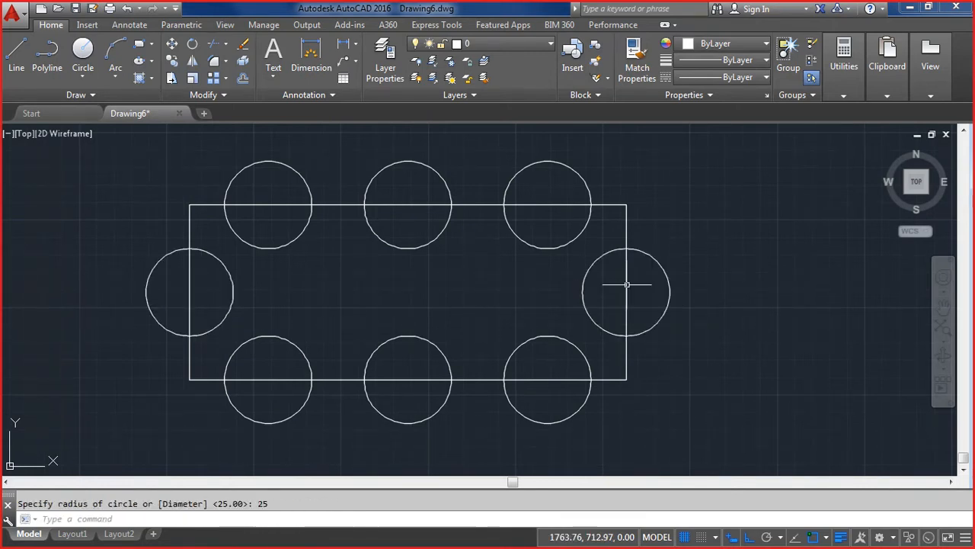
key(Escape)
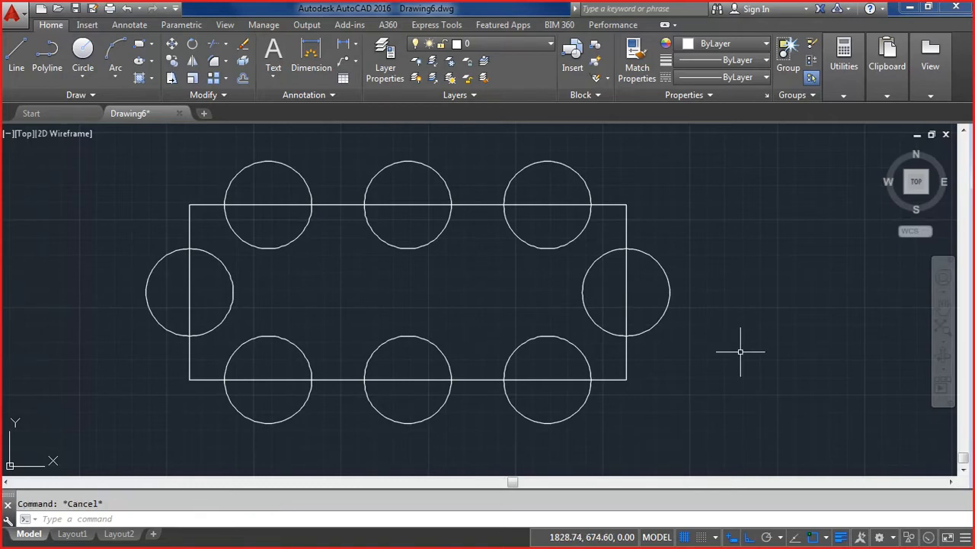
Step: Trim the inner halves of the circles on the rectangle's two short sides and the edge segments inside them
text(tr)
key(Return)
key(Return)
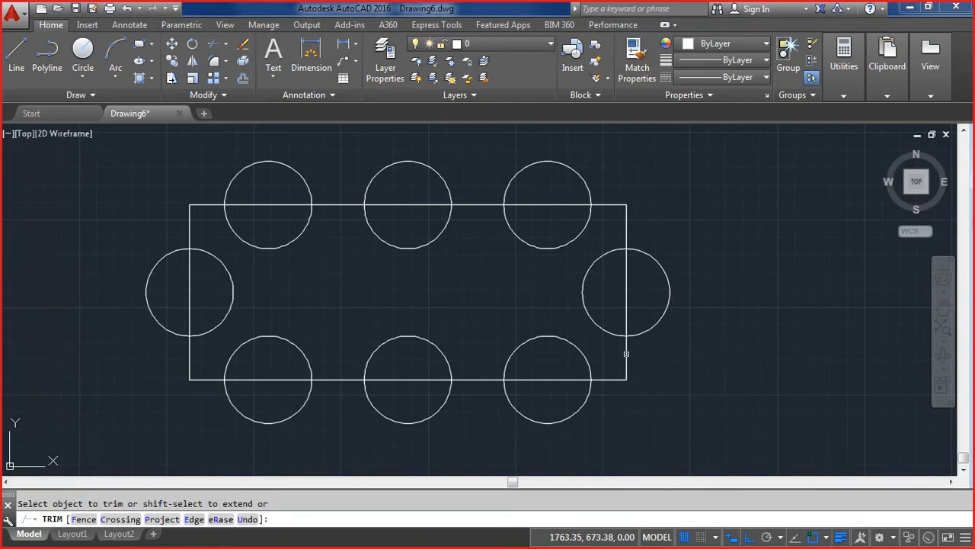
click(635, 303)
click(180, 285)
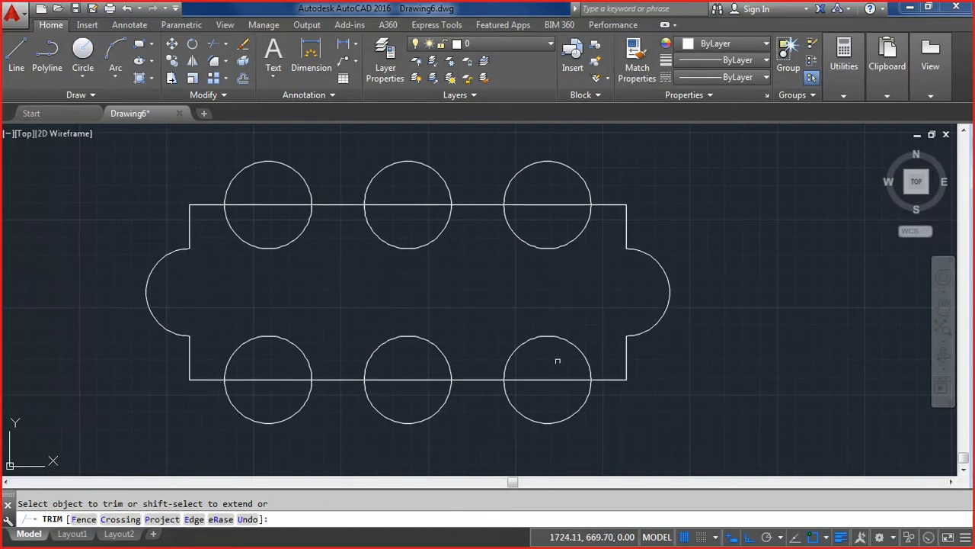
Step: Trim the inner halves of the six circles on the rectangle's long sides and the edge segments inside them
click(565, 395)
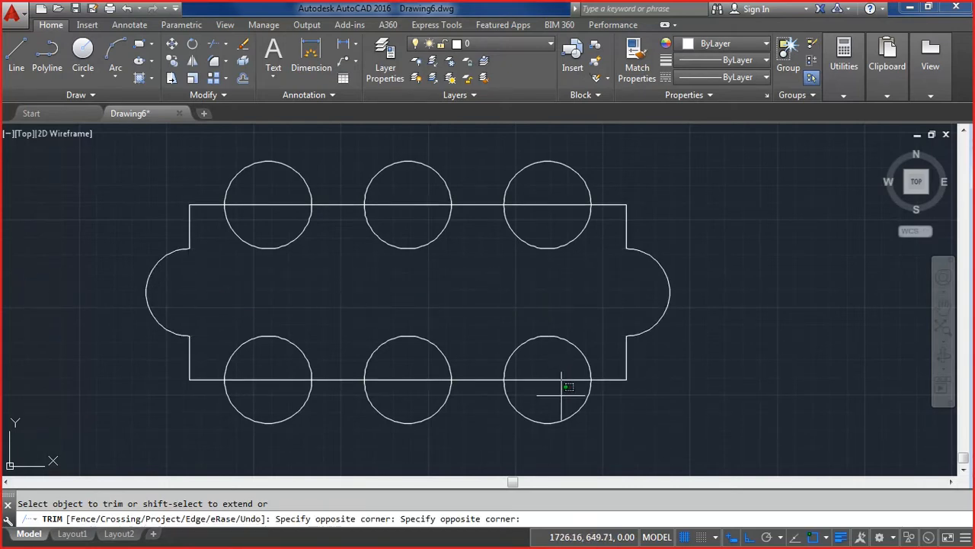
click(534, 195)
click(415, 399)
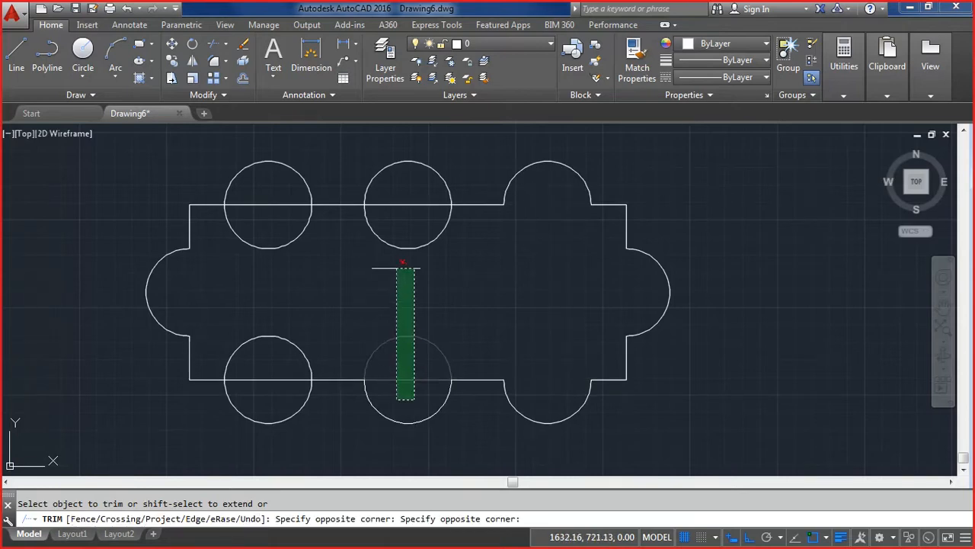
click(395, 199)
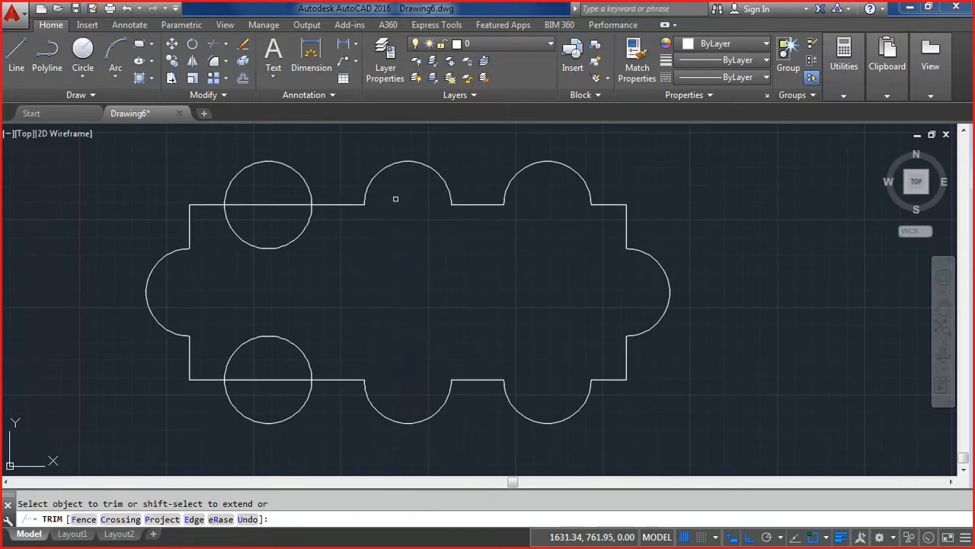
click(273, 393)
click(265, 190)
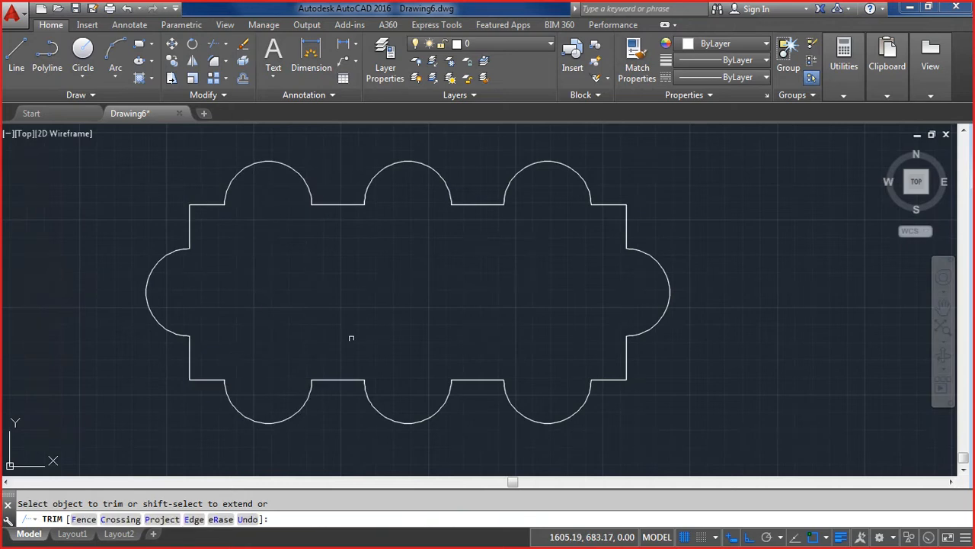
key(Return)
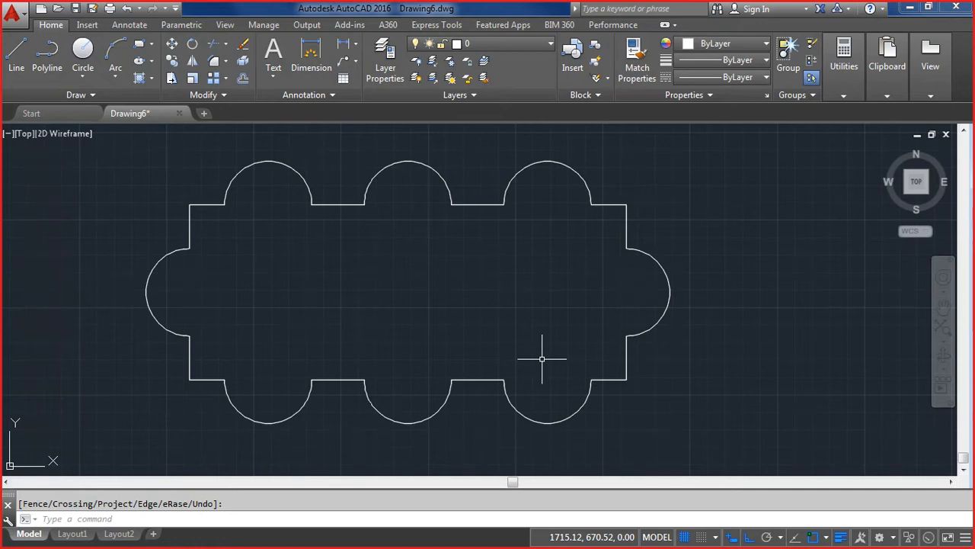
Step: Assign the whole trimmed profile to the Outline layer
click(114, 448)
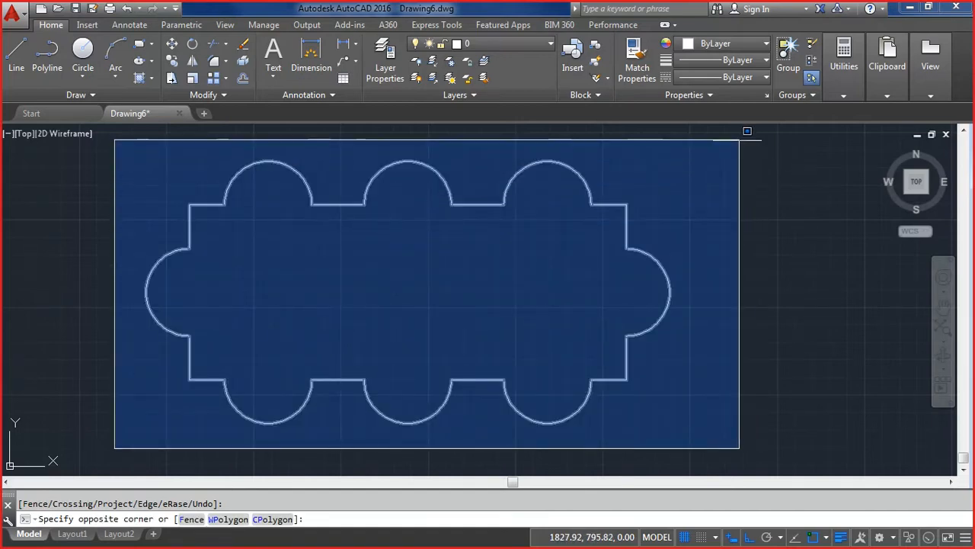
click(735, 141)
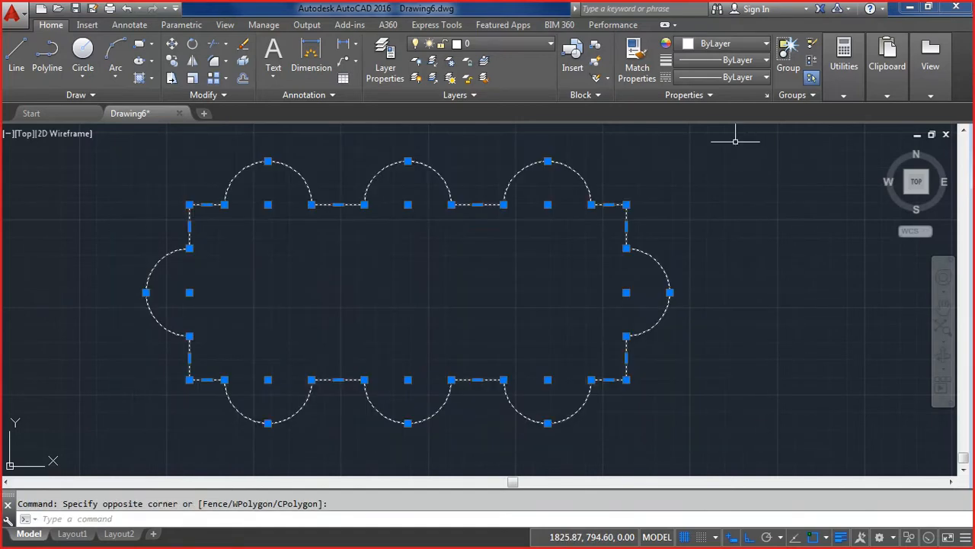
click(552, 46)
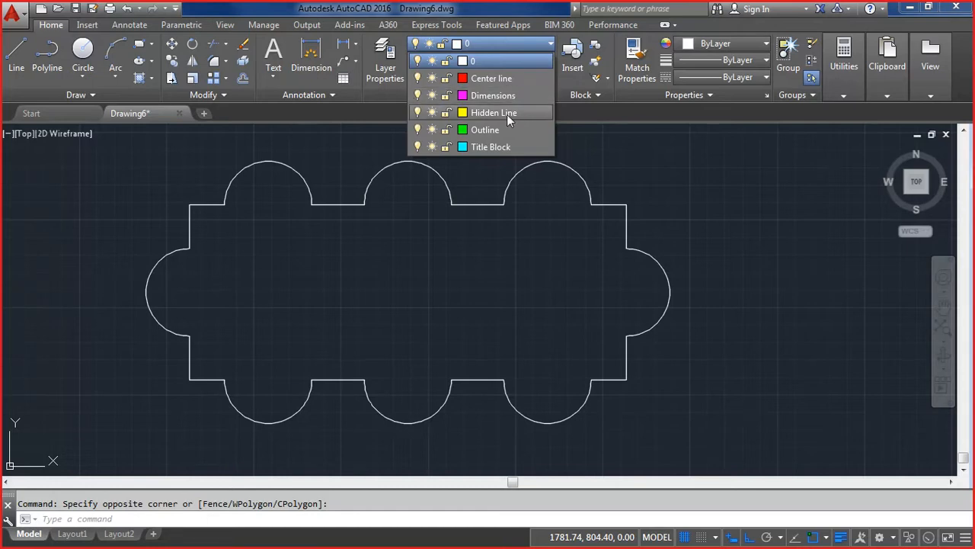
click(495, 130)
key(Escape)
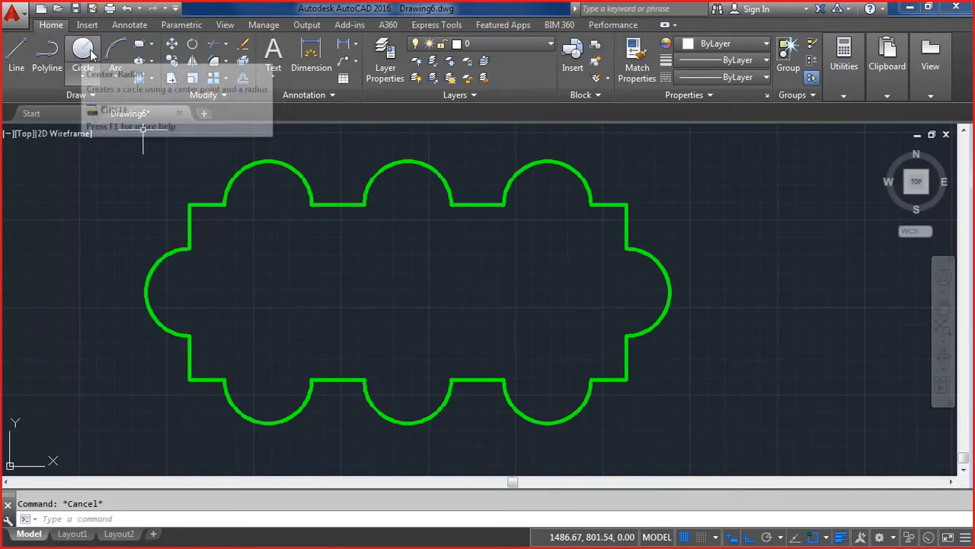
Step: Draw a rectangle from the profile's lower-left corner to its upper-right corner
click(139, 46)
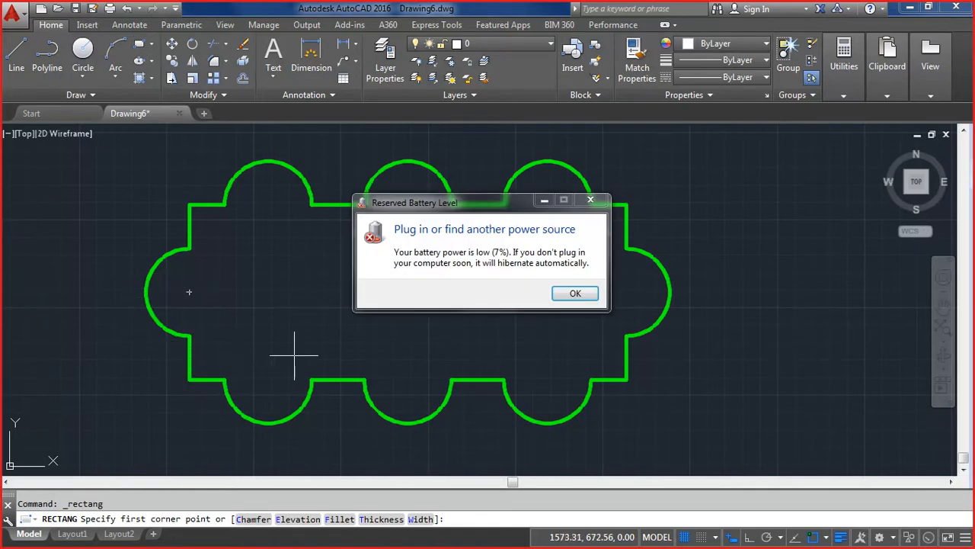
key(Return)
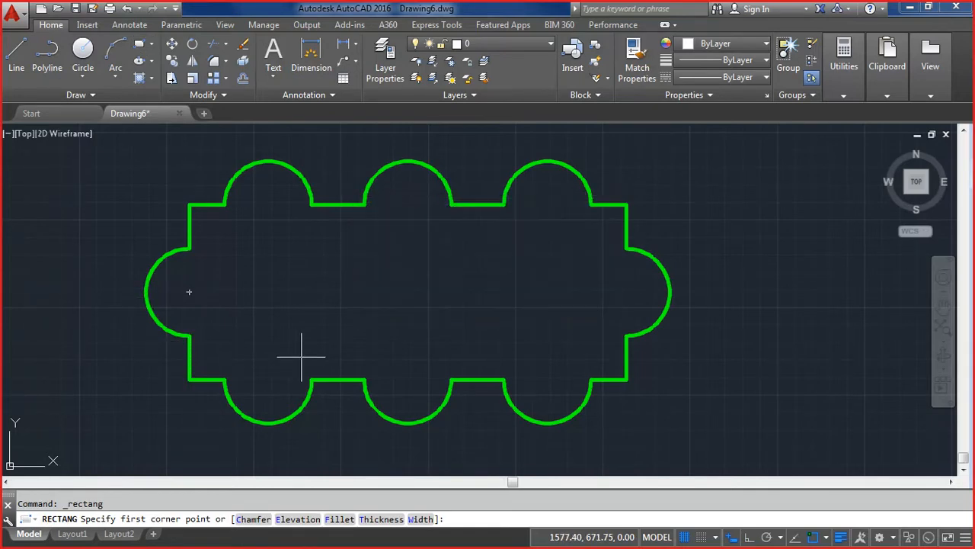
click(196, 375)
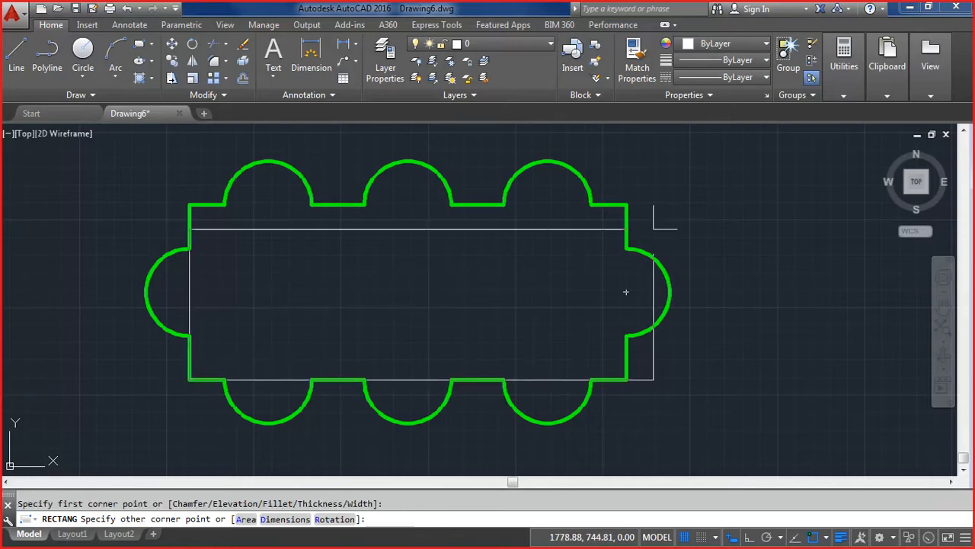
click(627, 205)
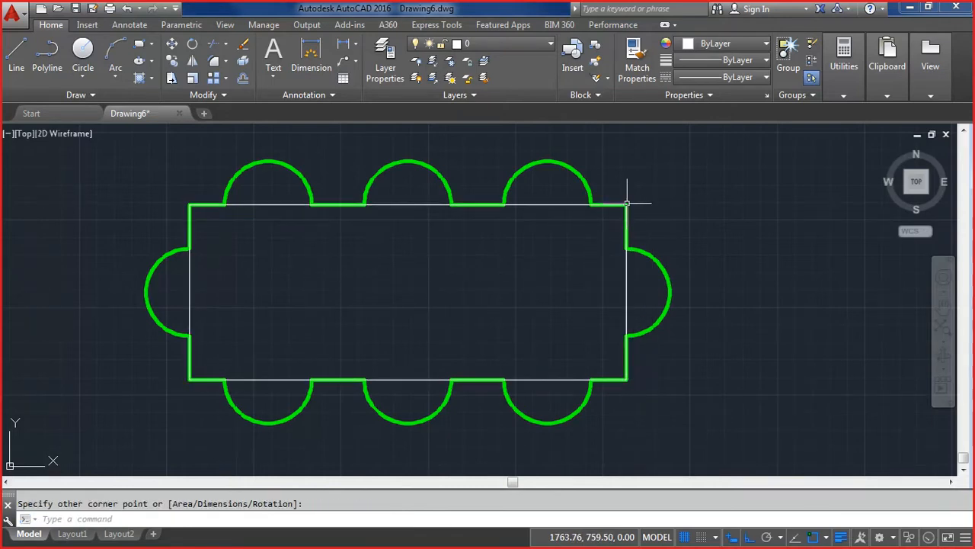
key(Escape)
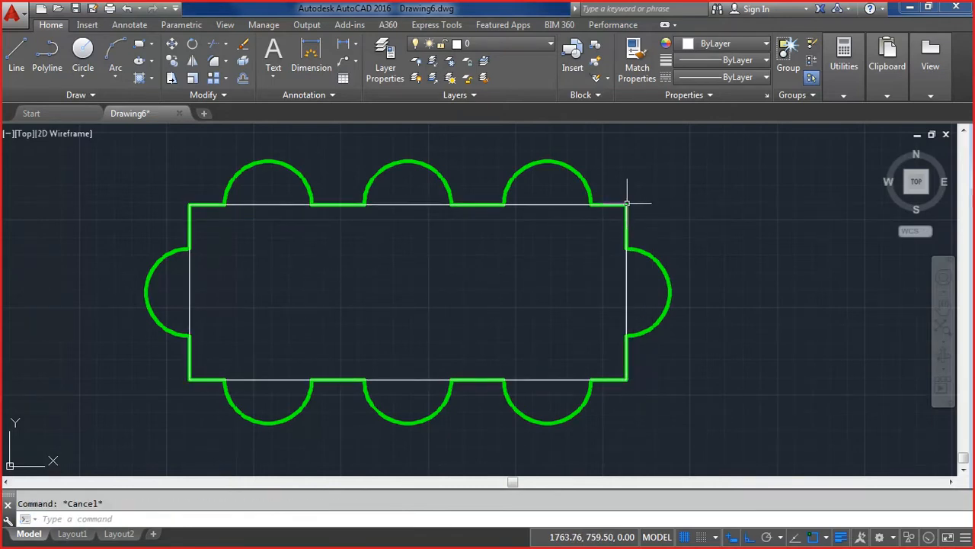
Step: Offset the new rectangle 25 inward
click(242, 79)
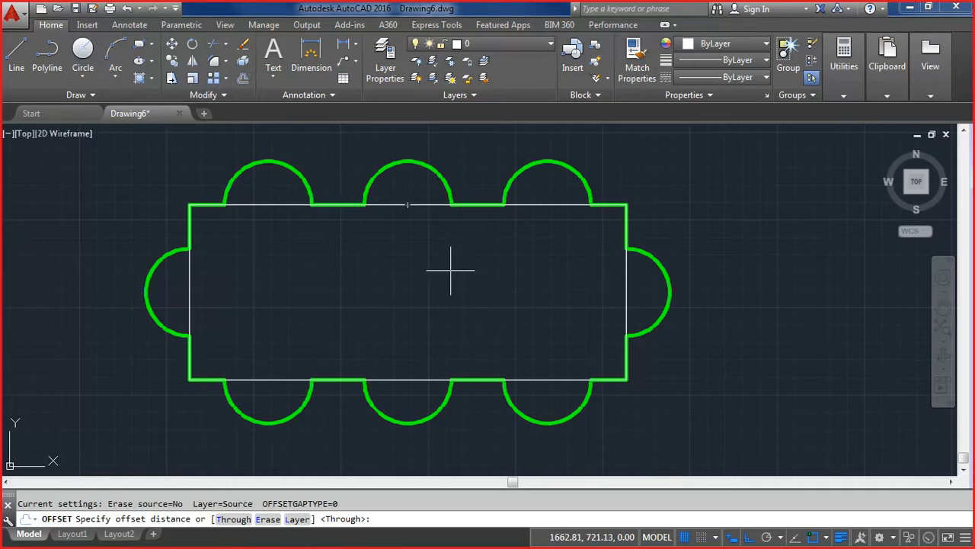
text(25)
key(Return)
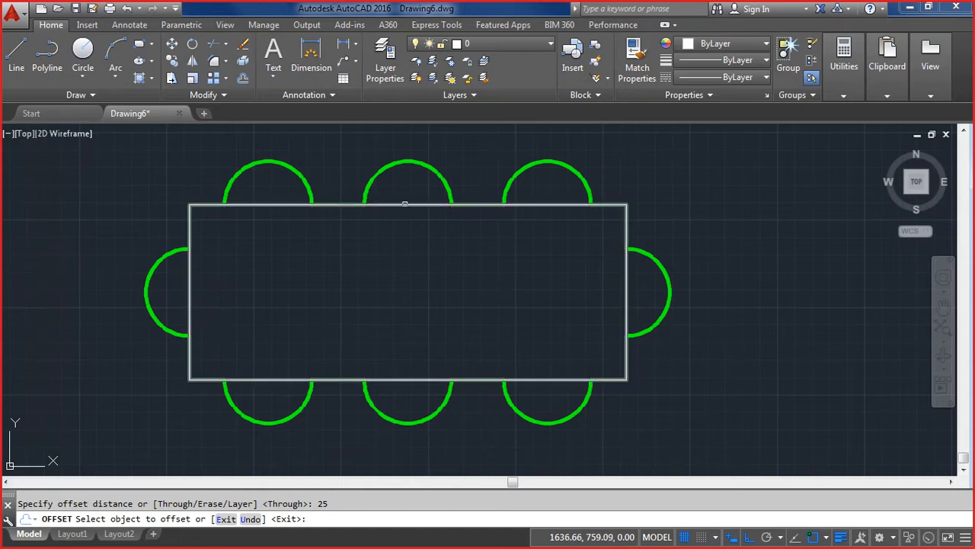
click(407, 203)
click(403, 225)
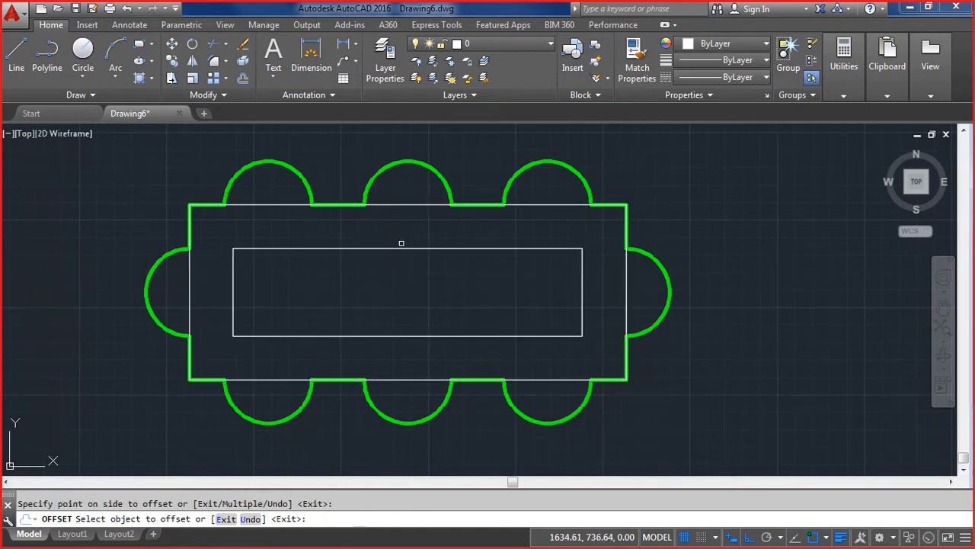
key(Escape)
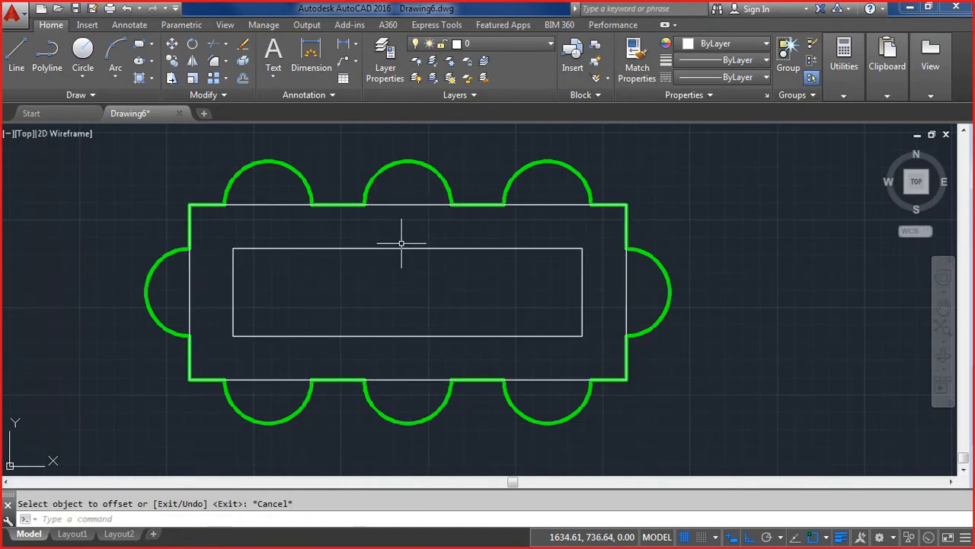
Step: Erase the larger rectangle that spans the profile's corners, keeping the inner offset one
click(213, 295)
click(185, 286)
key(Delete)
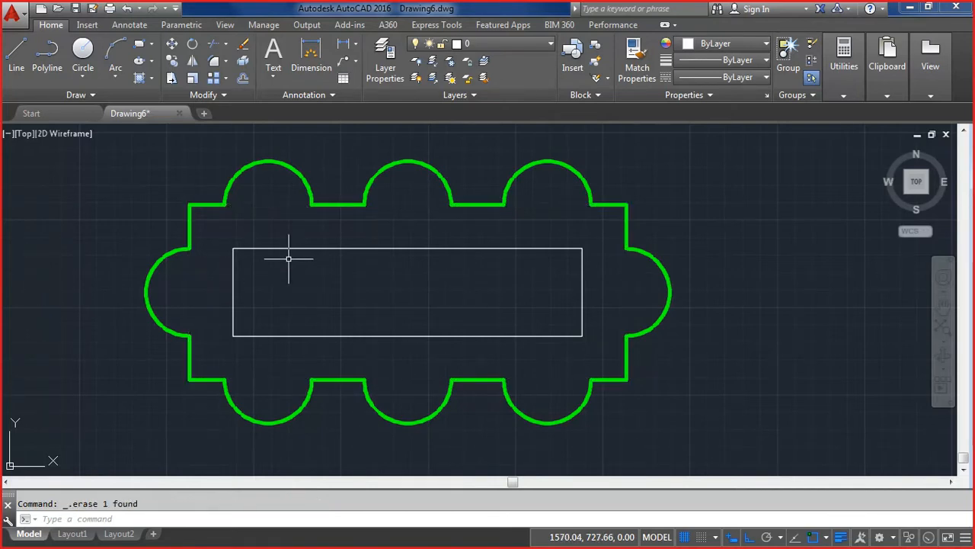
Step: Measure the height of the inner rectangle along its left edge
text(di)
key(Return)
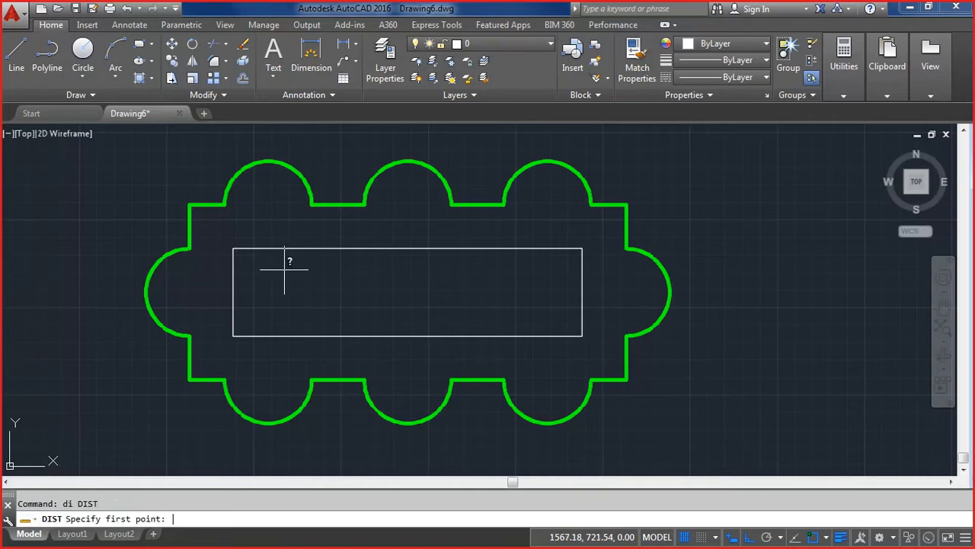
click(234, 249)
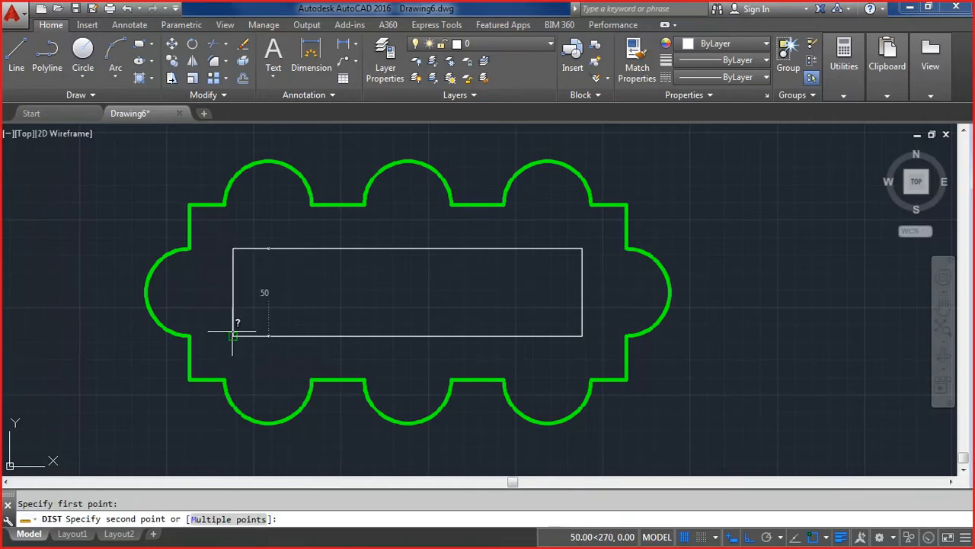
click(233, 335)
key(Escape)
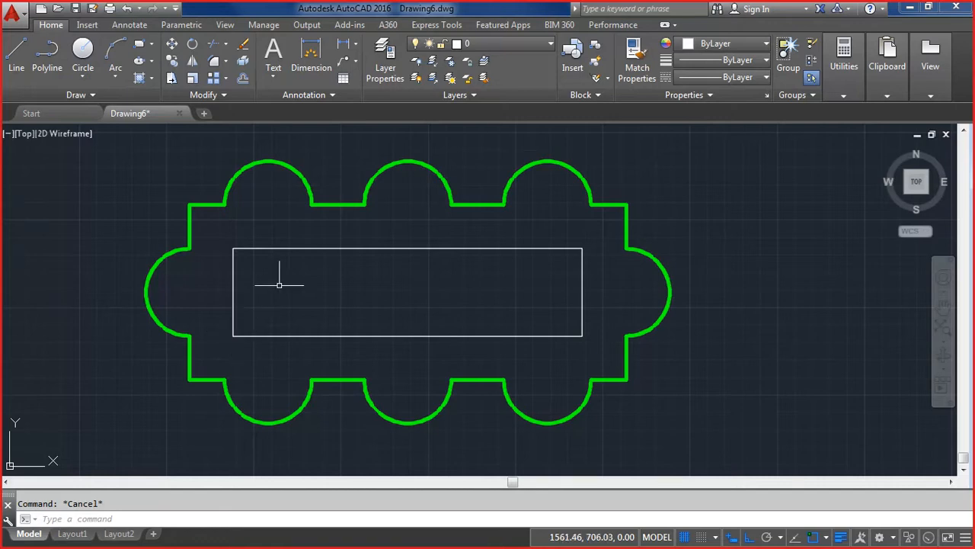
Step: Fillet all corners of the inner rectangle as a polyline with radius 25
click(227, 62)
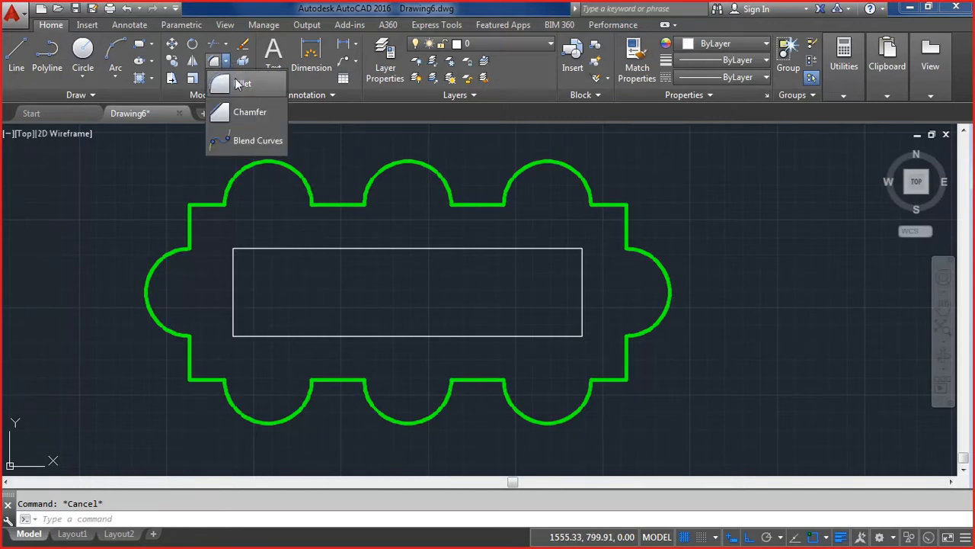
click(235, 83)
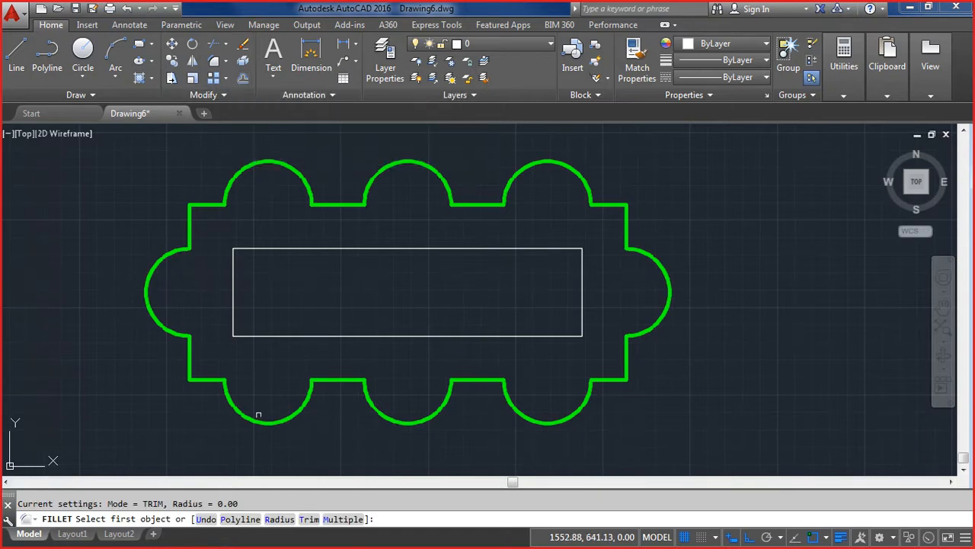
click(272, 519)
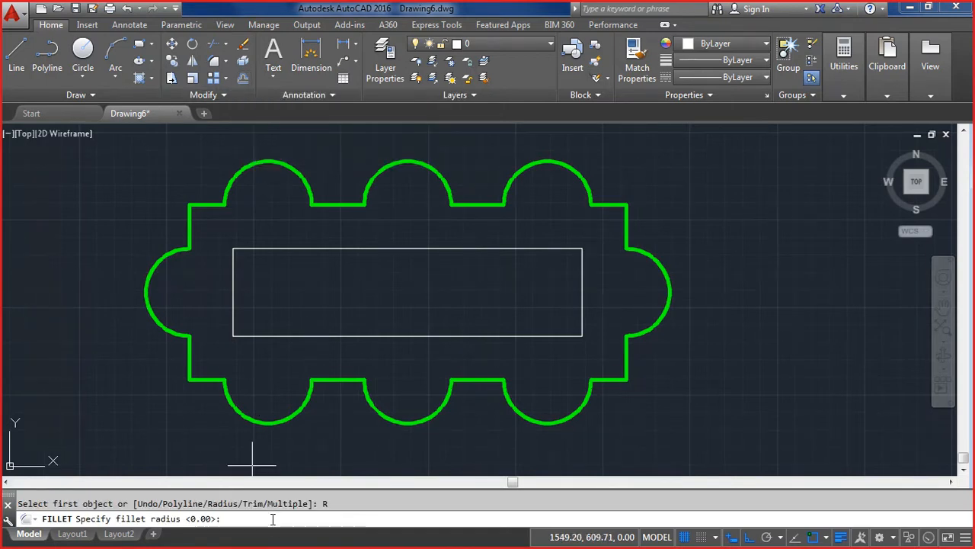
text(25)
key(Return)
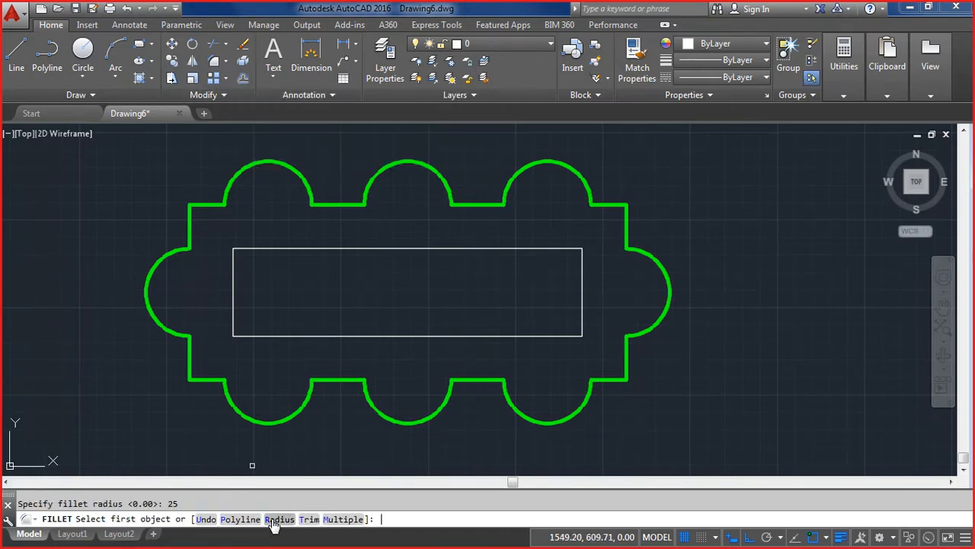
click(241, 519)
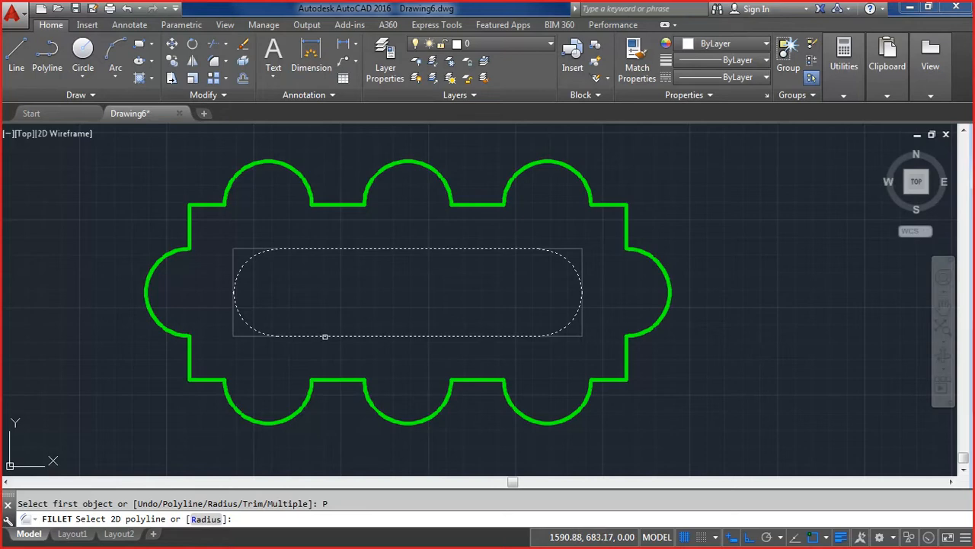
click(325, 336)
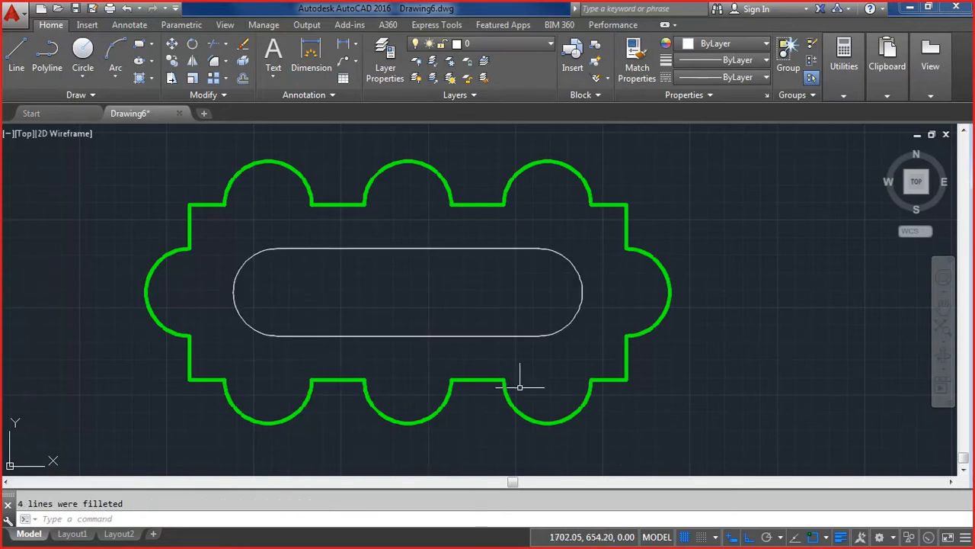
Step: Move the inner rounded slot from layer 0 to the Outline layer and clear the selection
click(536, 354)
click(523, 320)
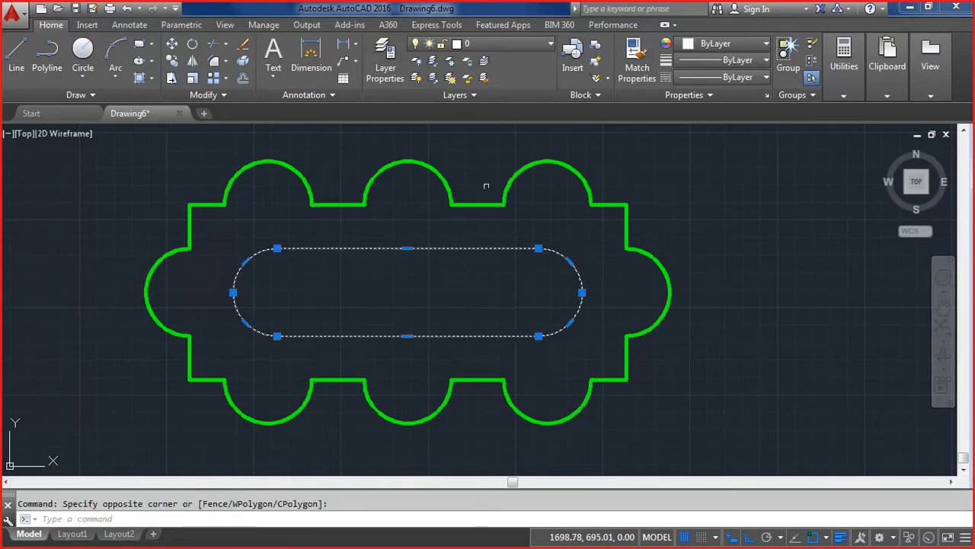
click(492, 44)
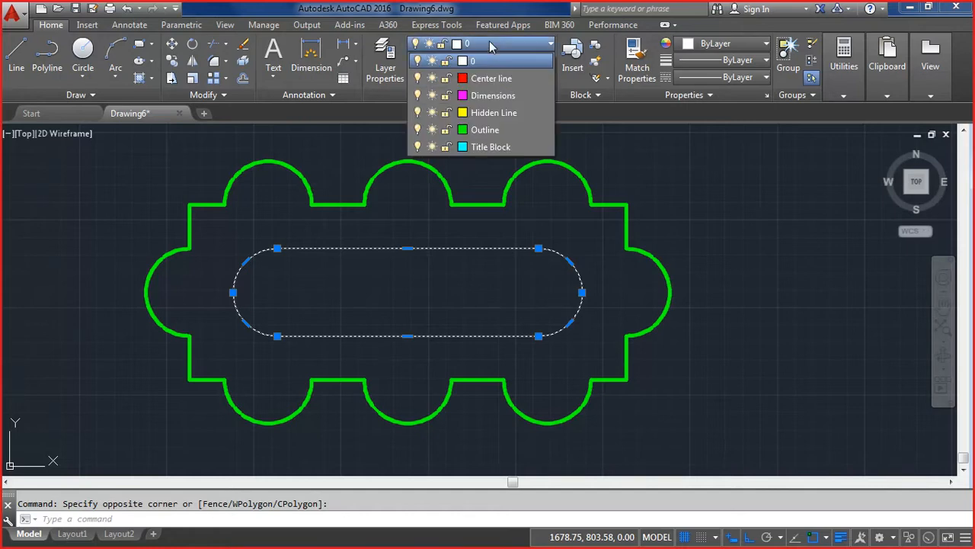
click(487, 130)
key(Escape)
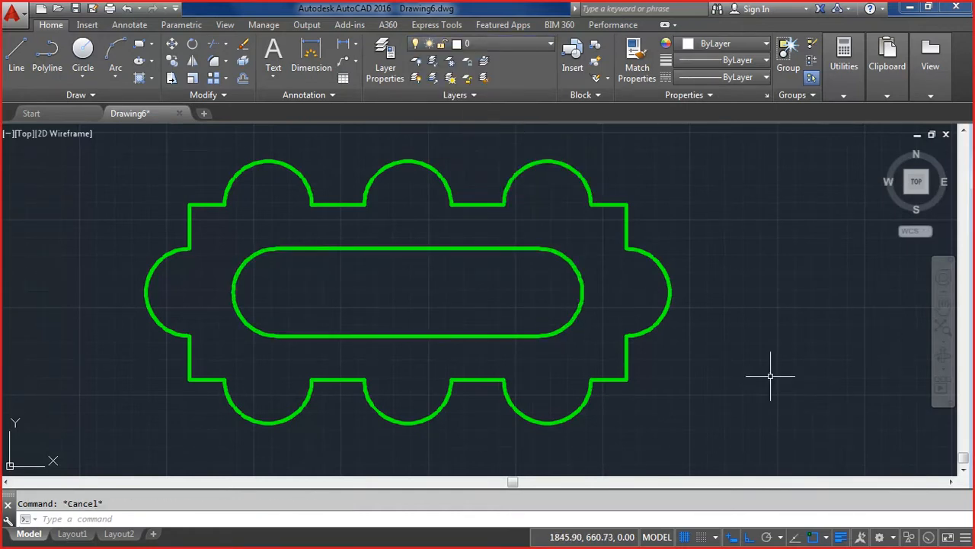
Step: Insert GPB_A4_L.dwg from My Documents as an exploded block at scale 1, with its lower-left corner outside the plate
scroll(770, 376, down, 2)
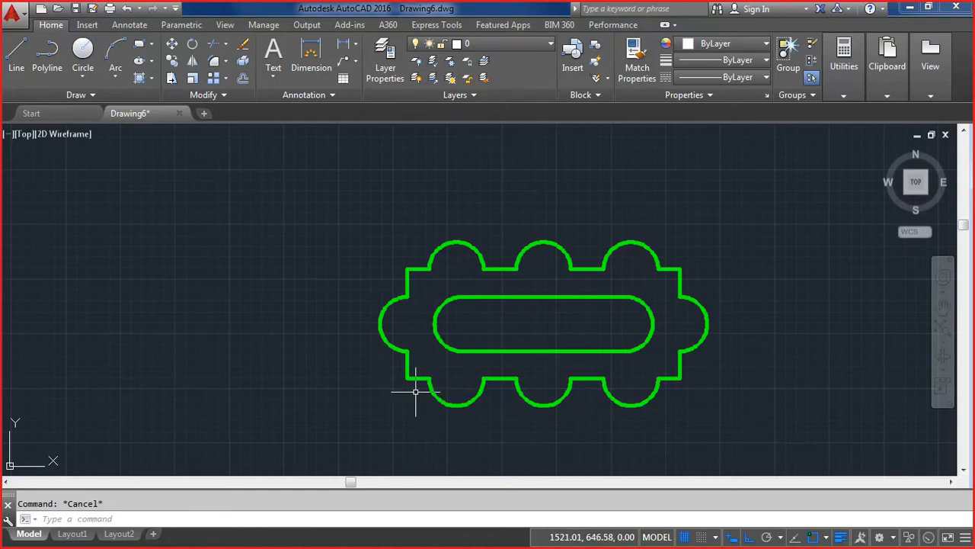
click(572, 50)
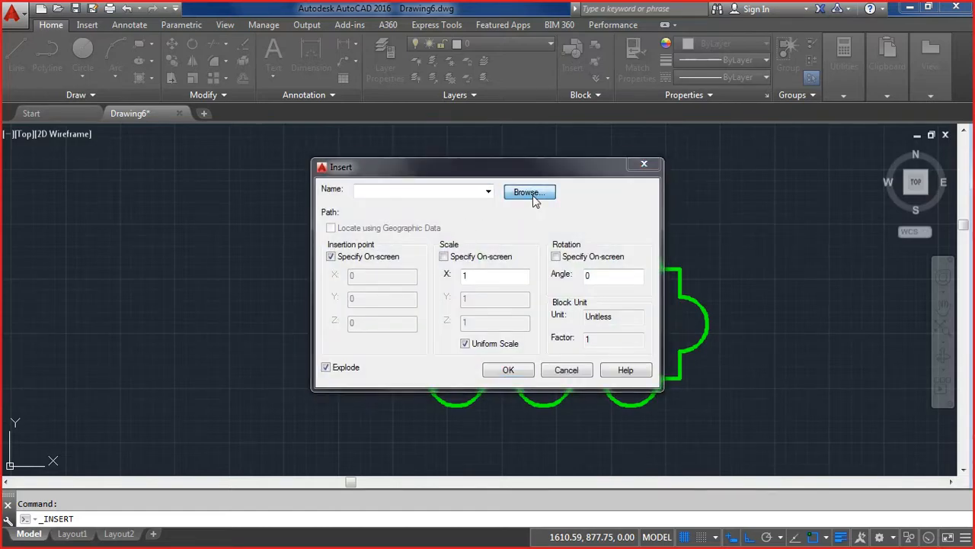
click(531, 194)
scroll(561, 299, down, 2)
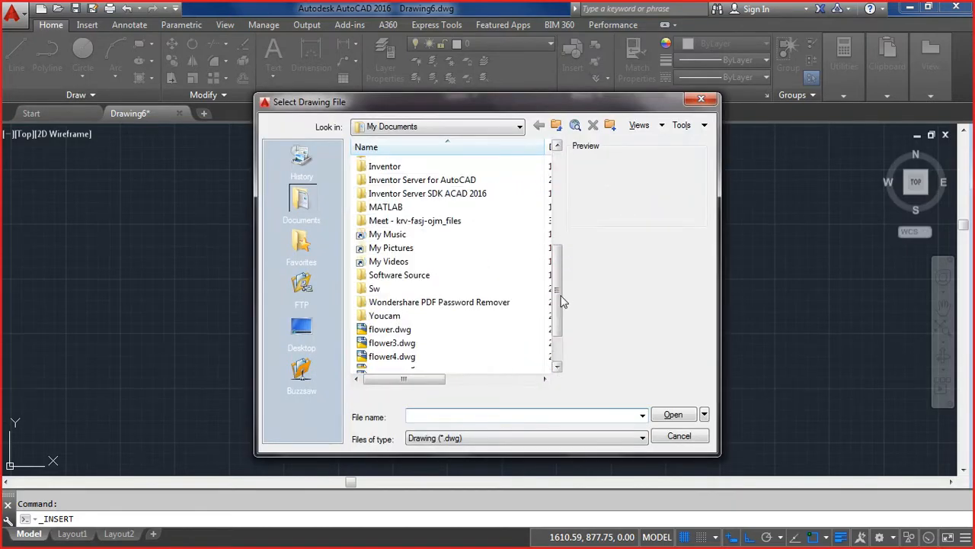
scroll(562, 302, down, 4)
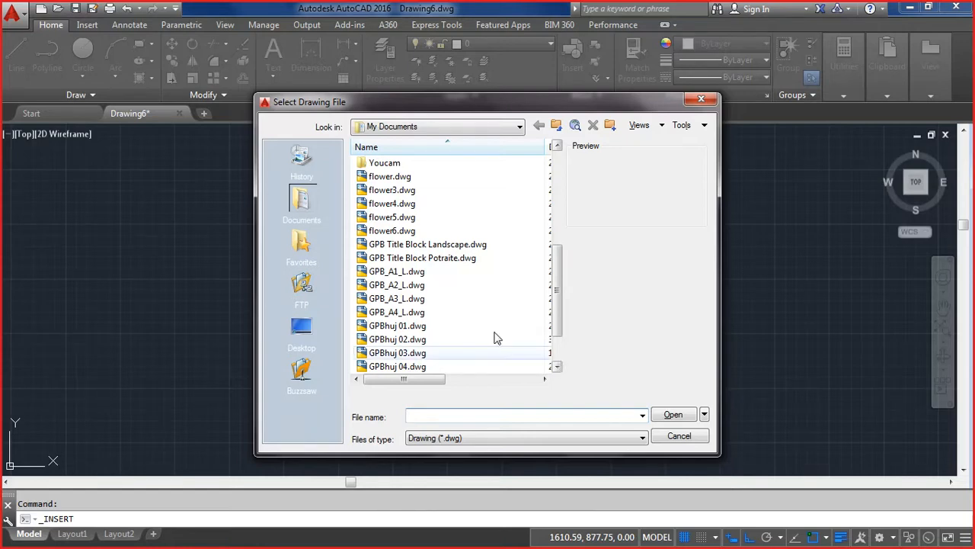
click(404, 313)
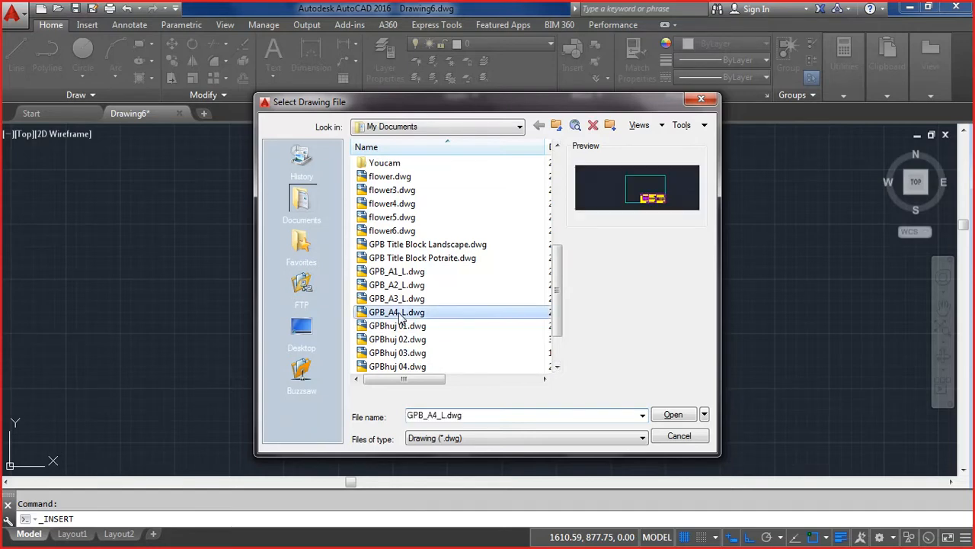
click(674, 415)
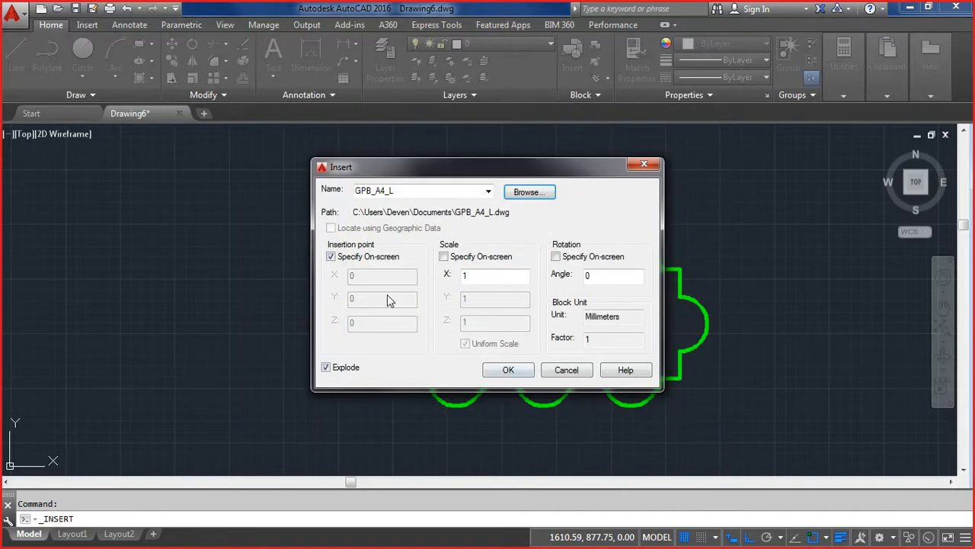
click(508, 371)
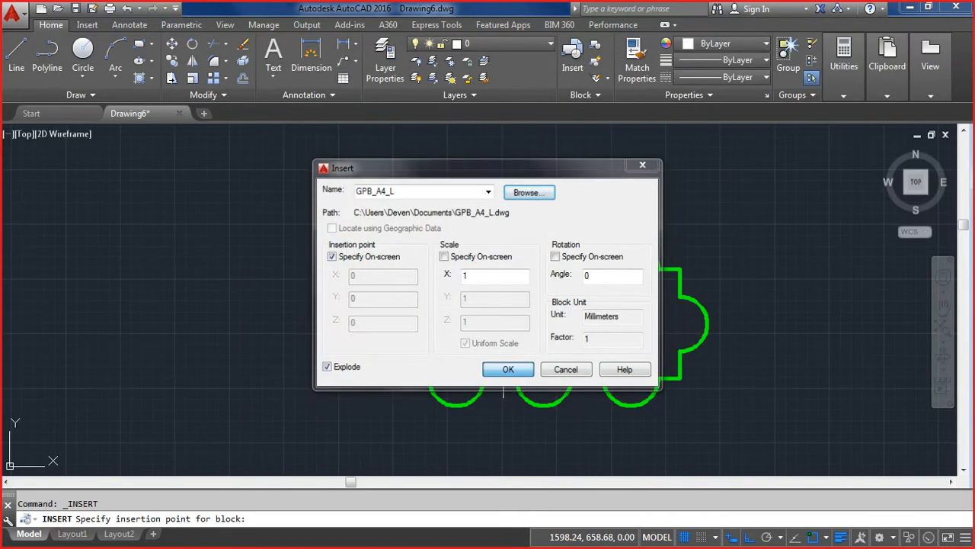
click(303, 439)
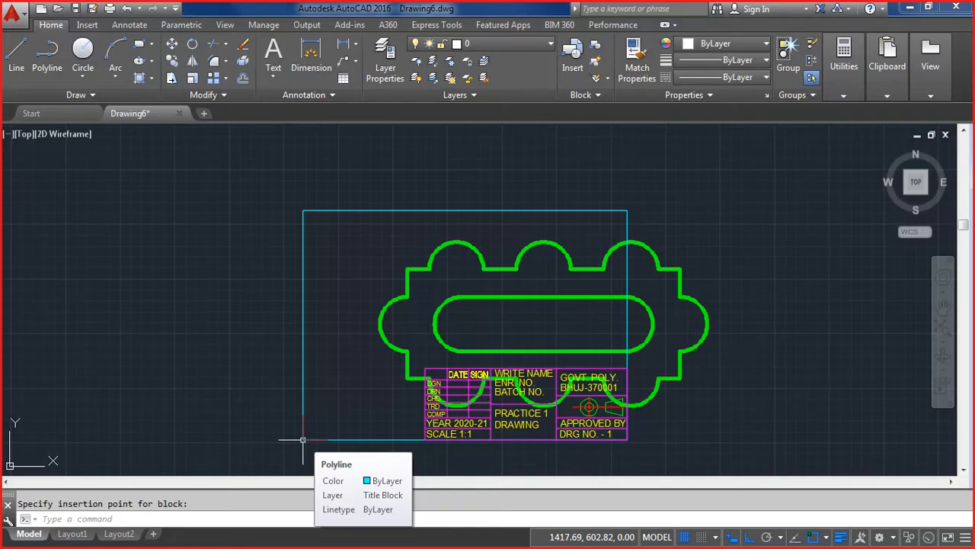
Step: Select the inserted A4 sheet border to check it, deselect it and undo the block insertion
click(416, 450)
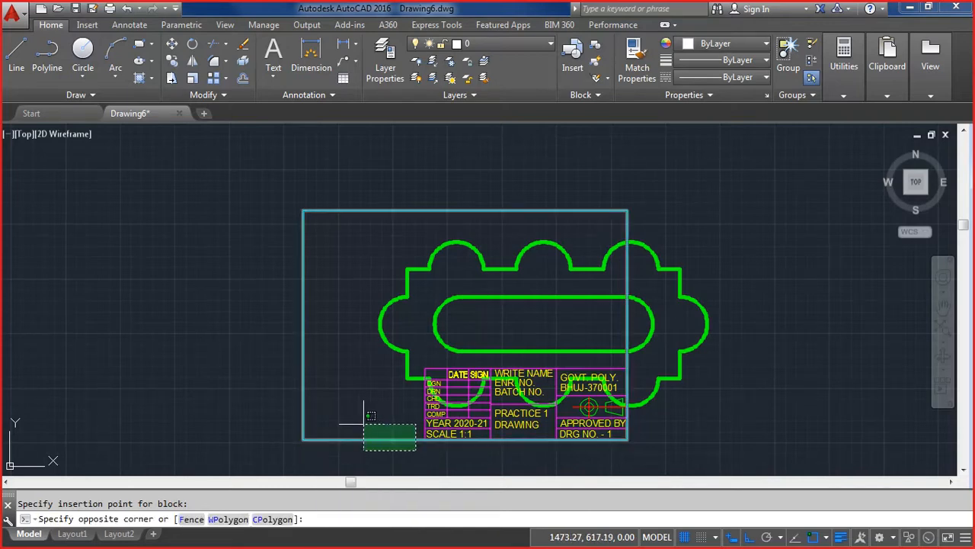
click(363, 424)
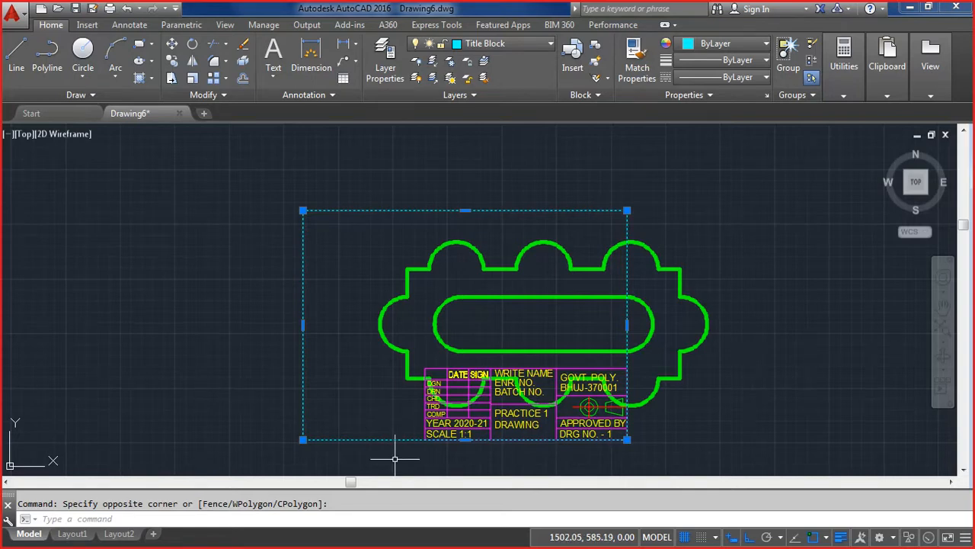
key(Escape)
key(ctrl+z)
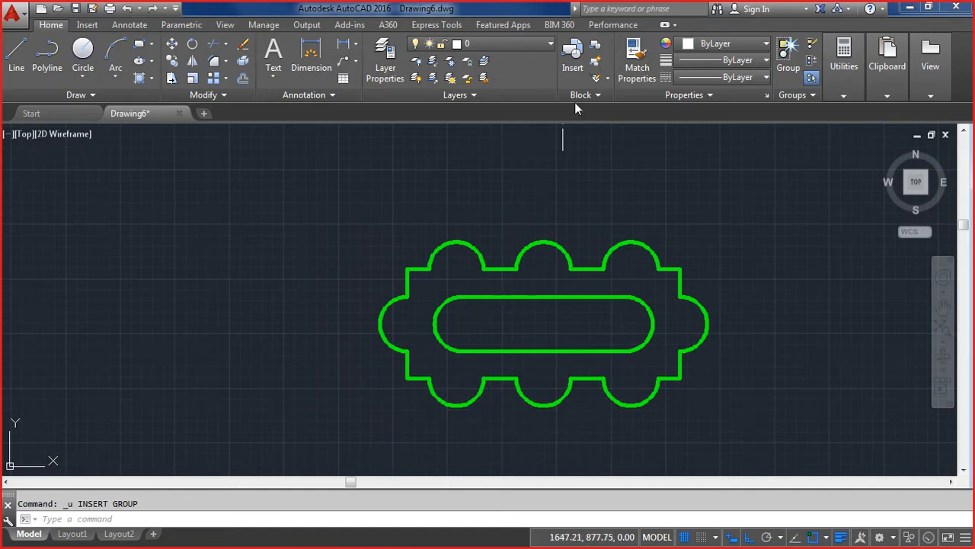
Step: Try inserting GPB_A3_L.dwg as an exploded block around the plate at scale 1, and undo the insertion
click(573, 53)
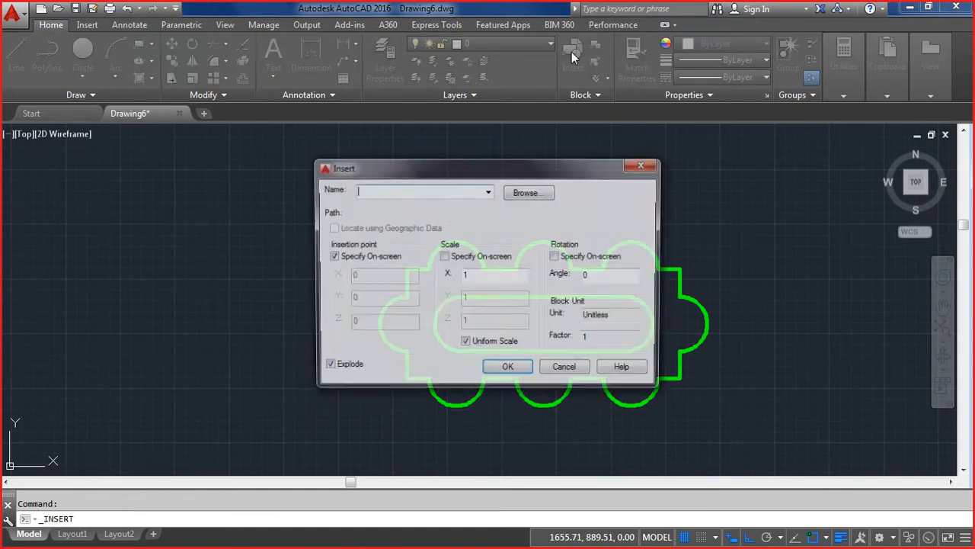
click(488, 192)
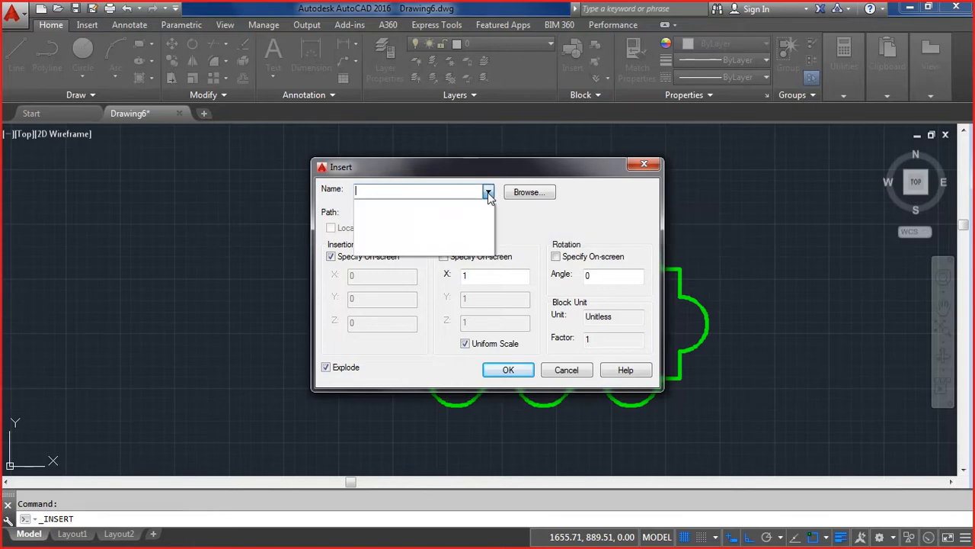
click(515, 193)
click(516, 192)
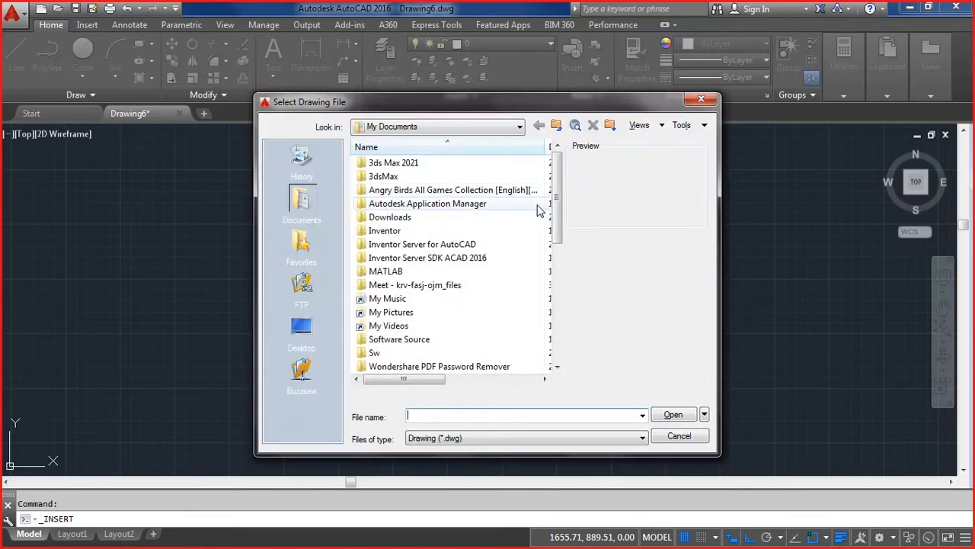
drag(558, 219, 533, 307)
click(409, 313)
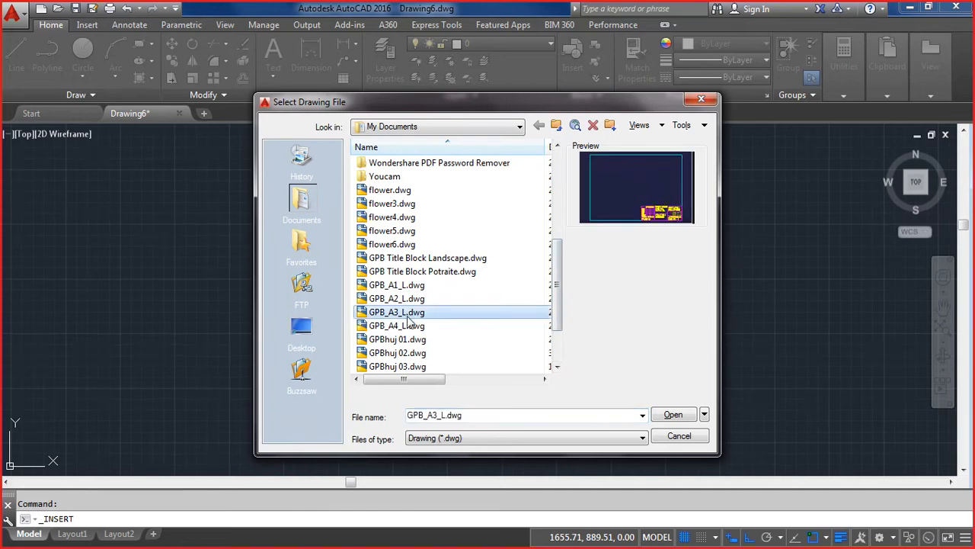
click(668, 416)
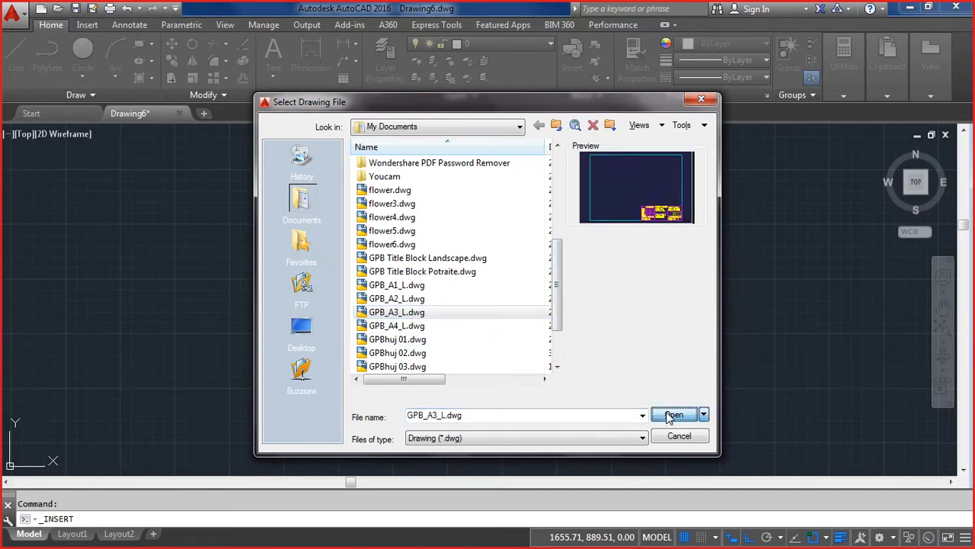
click(506, 372)
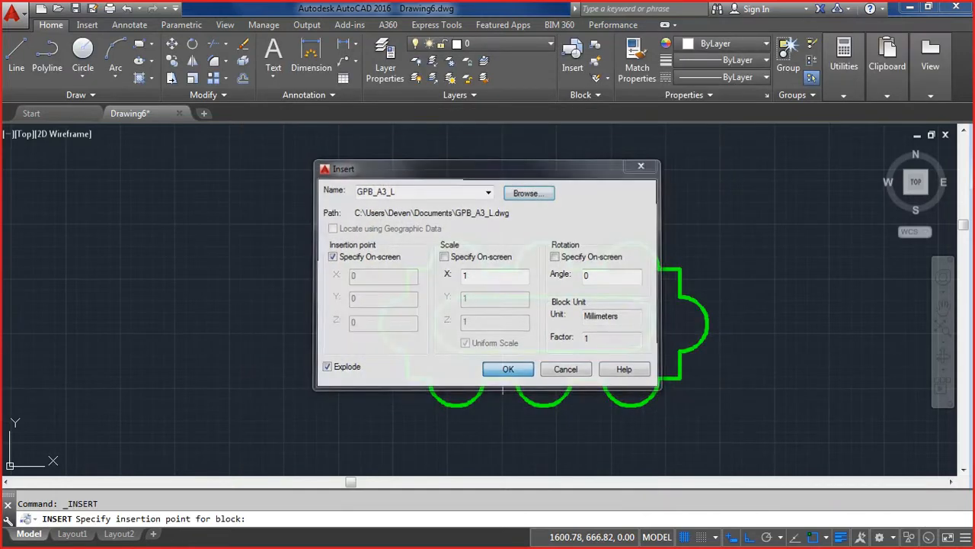
click(346, 433)
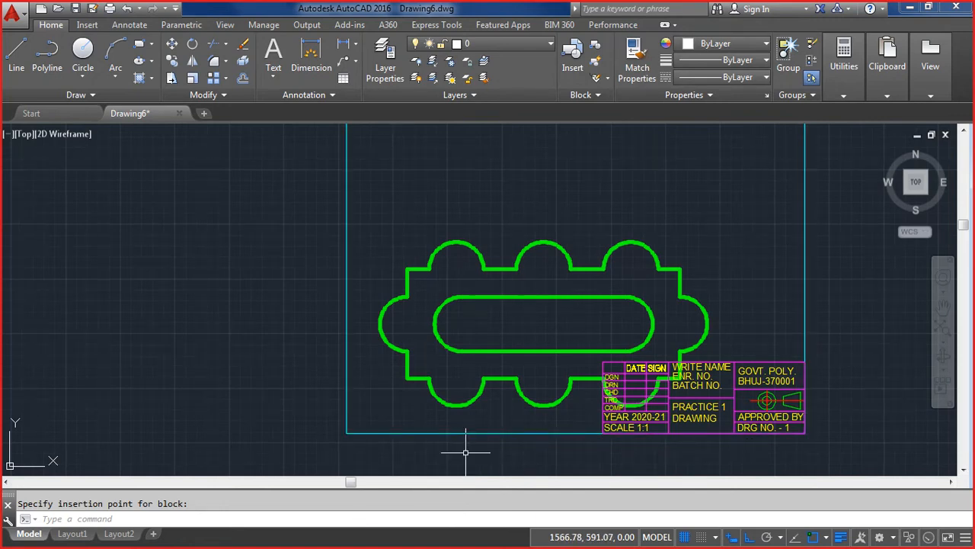
key(Escape)
Step: Start a new block insertion with the Explode option turned off
click(572, 63)
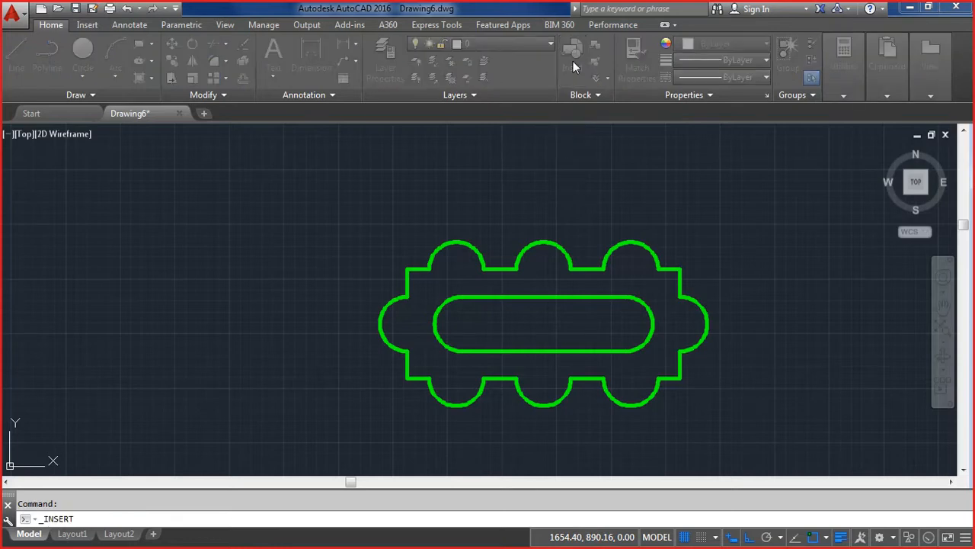
click(326, 368)
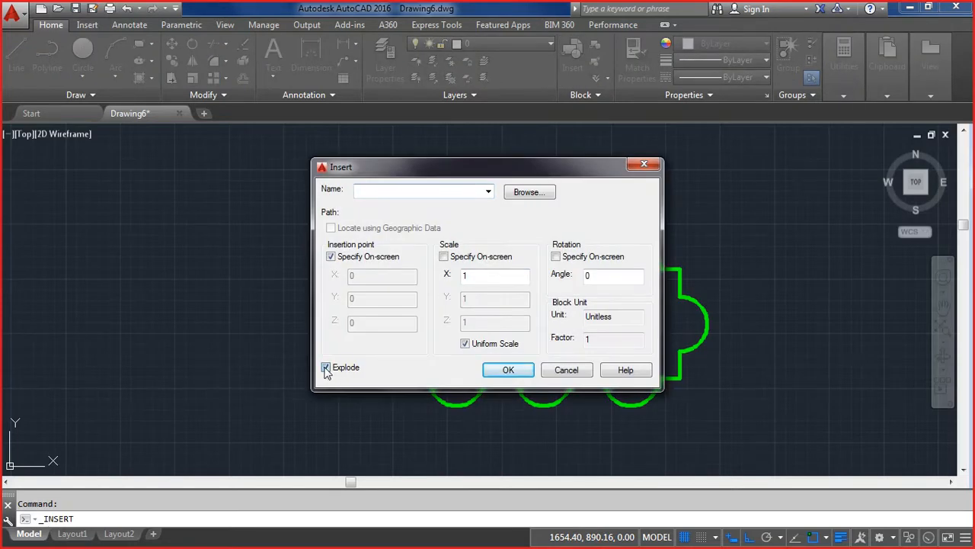
click(326, 368)
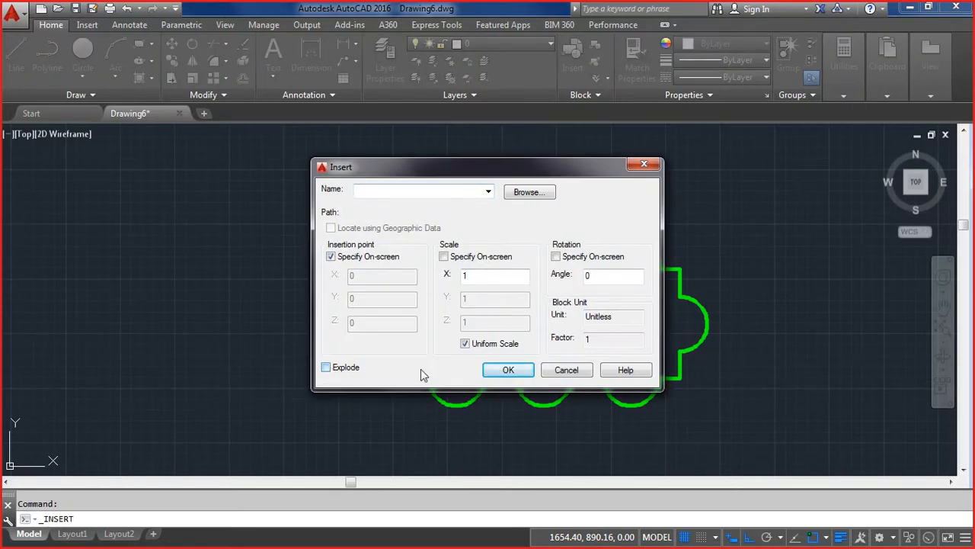
click(511, 368)
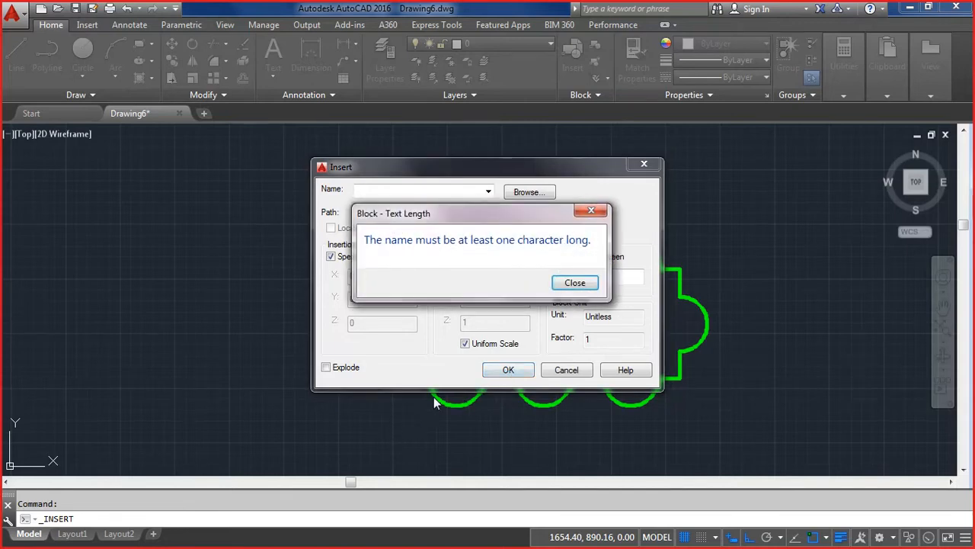
click(573, 282)
Step: Choose GPB_A3_L.dwg from My Documents as the drawing to insert
click(488, 192)
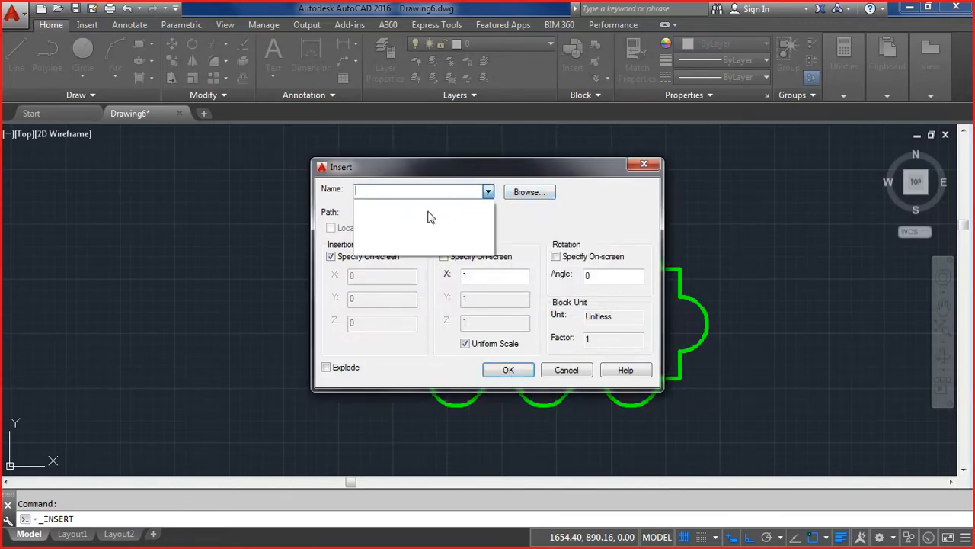
click(531, 193)
click(531, 193)
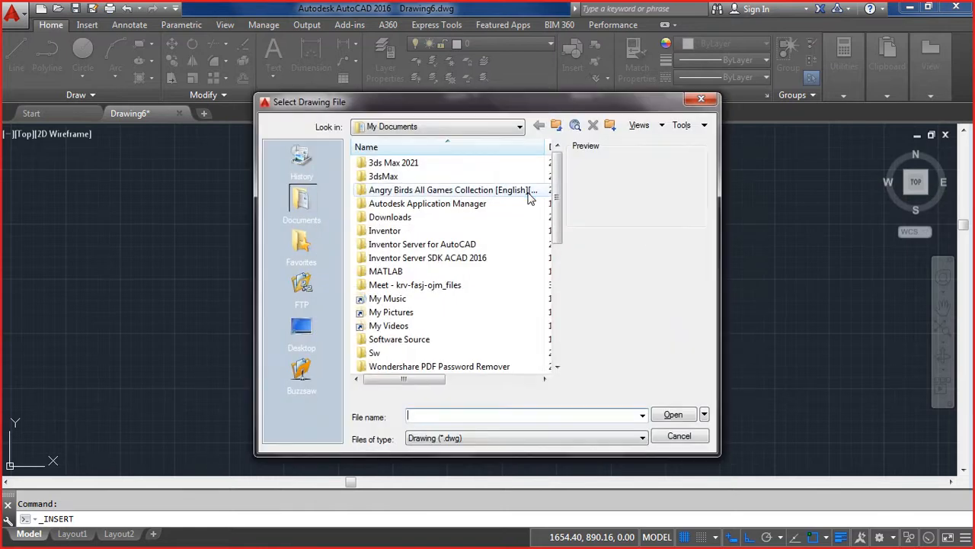
drag(560, 198, 556, 293)
click(423, 298)
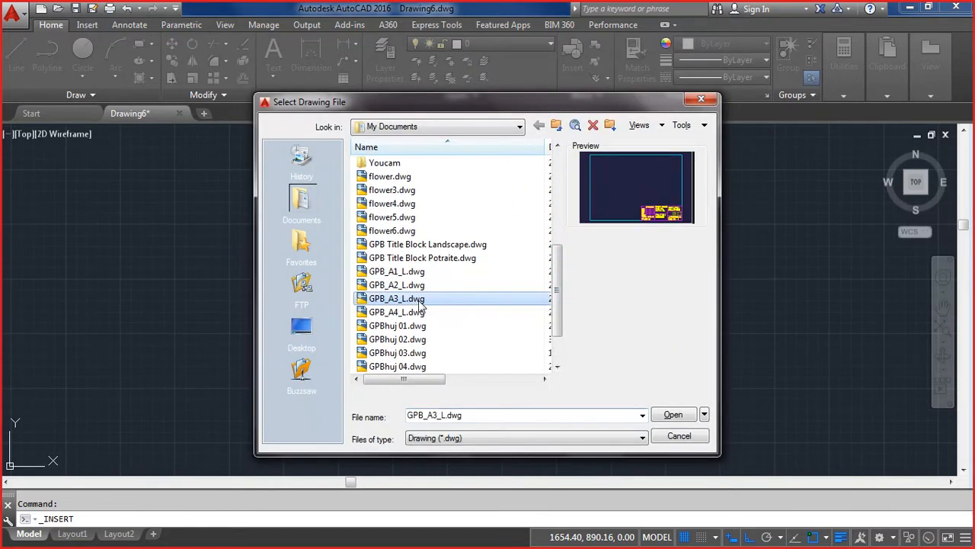
click(673, 415)
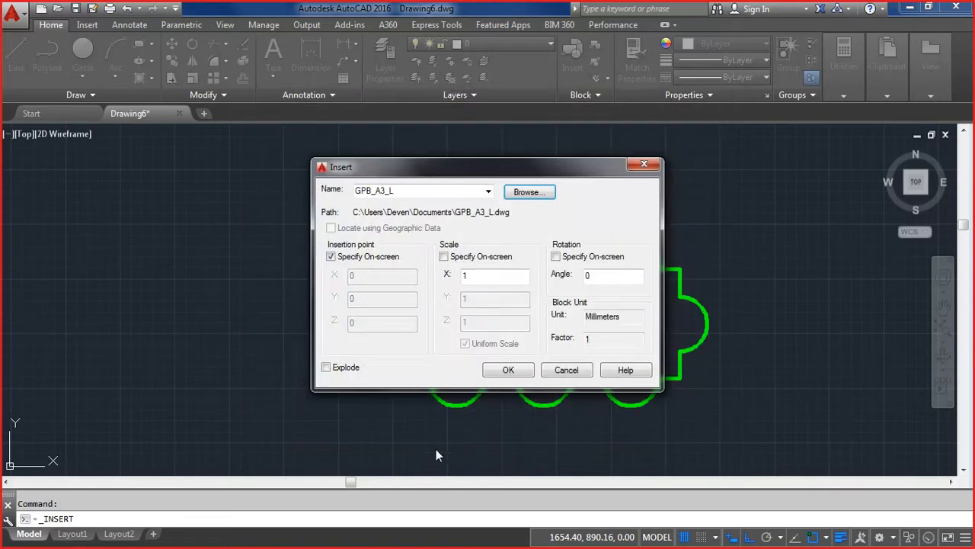
Step: Place the A3 sheet block at scale 1 so its frame surrounds the plate and its title block lies clear below the outline
click(504, 371)
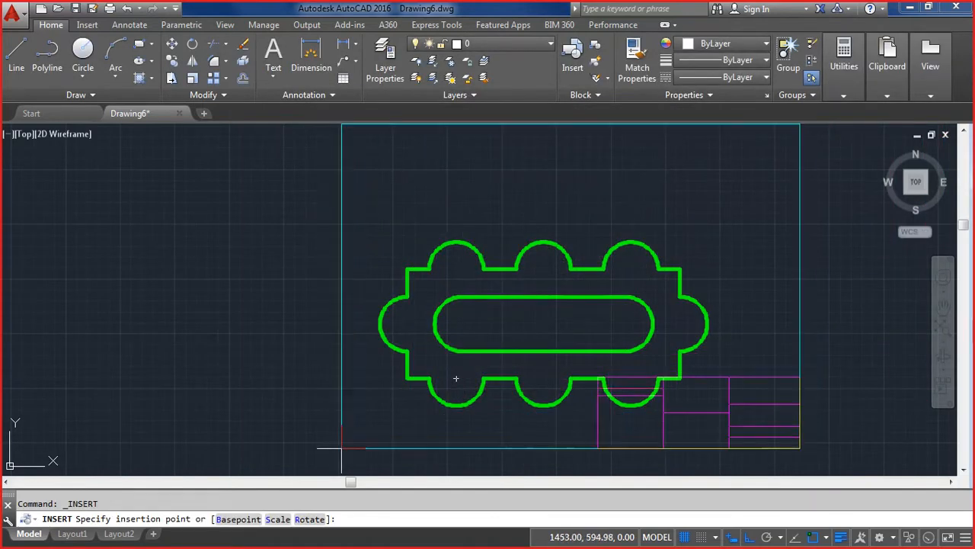
scroll(354, 479, down, 2)
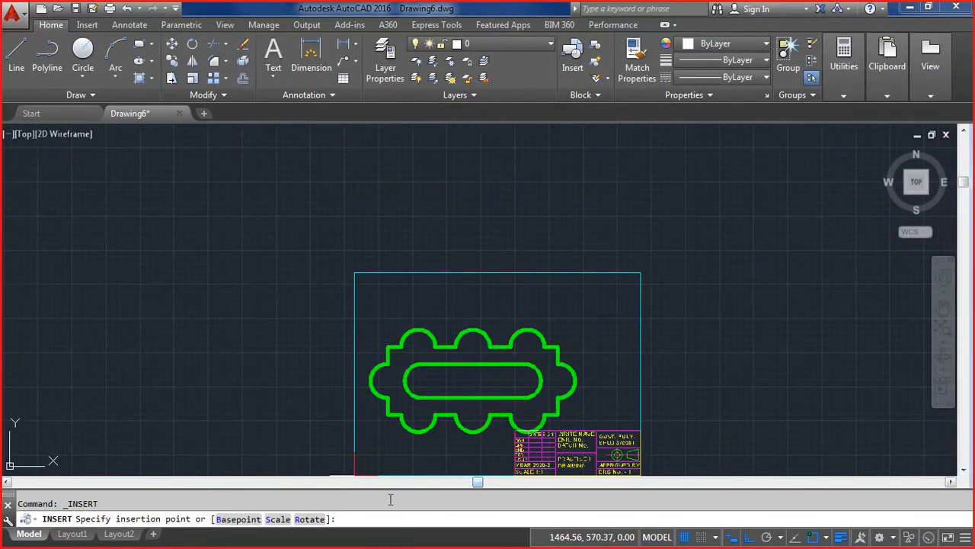
click(944, 304)
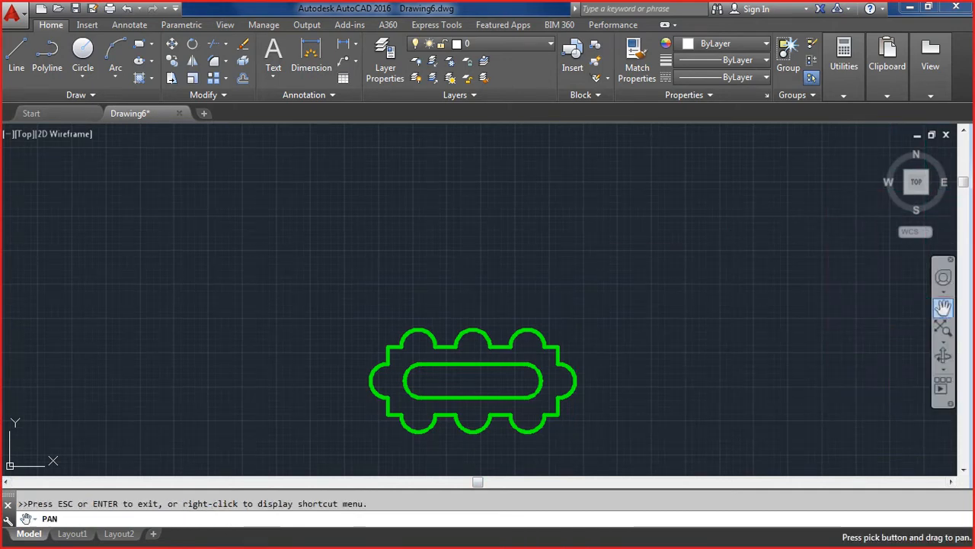
drag(523, 328, 514, 217)
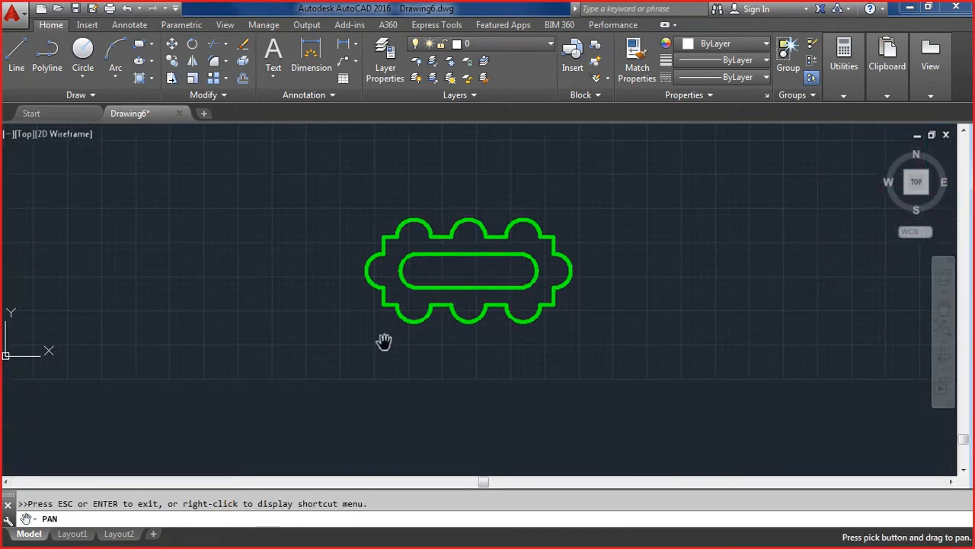
key(Escape)
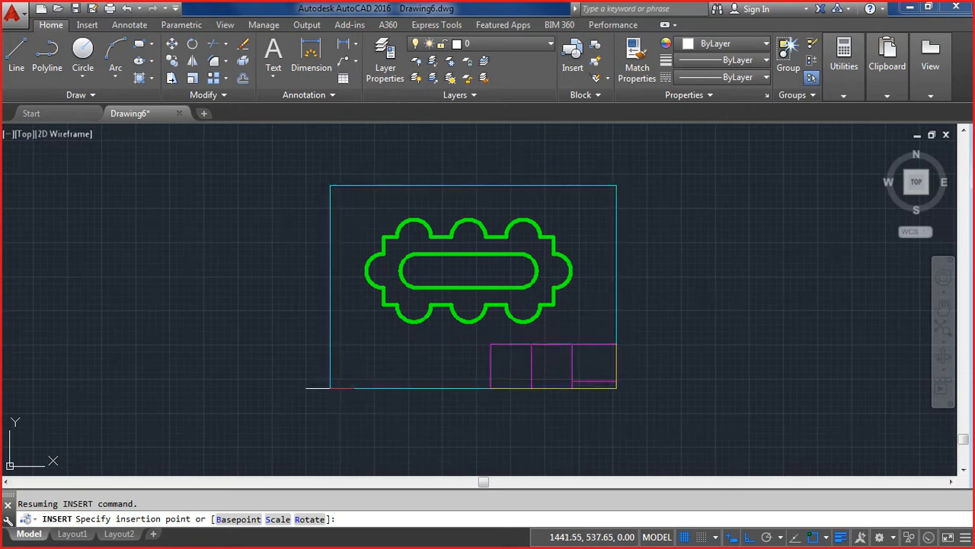
click(328, 392)
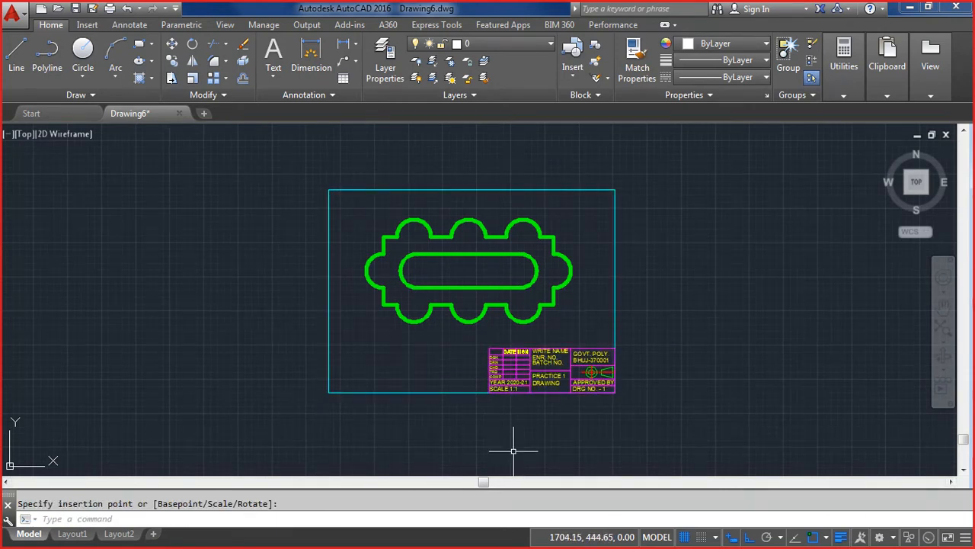
text(z)
key(Return)
text(e)
key(Return)
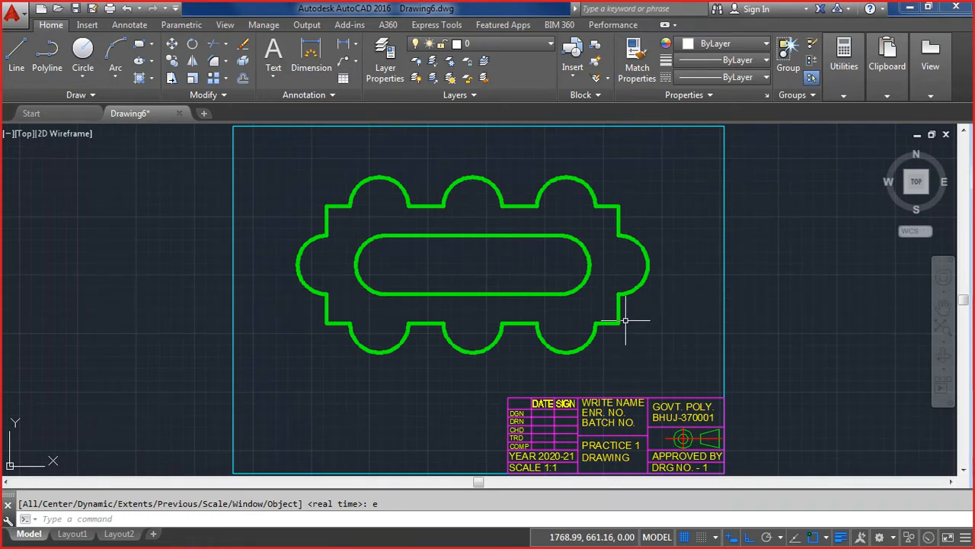
text(c)
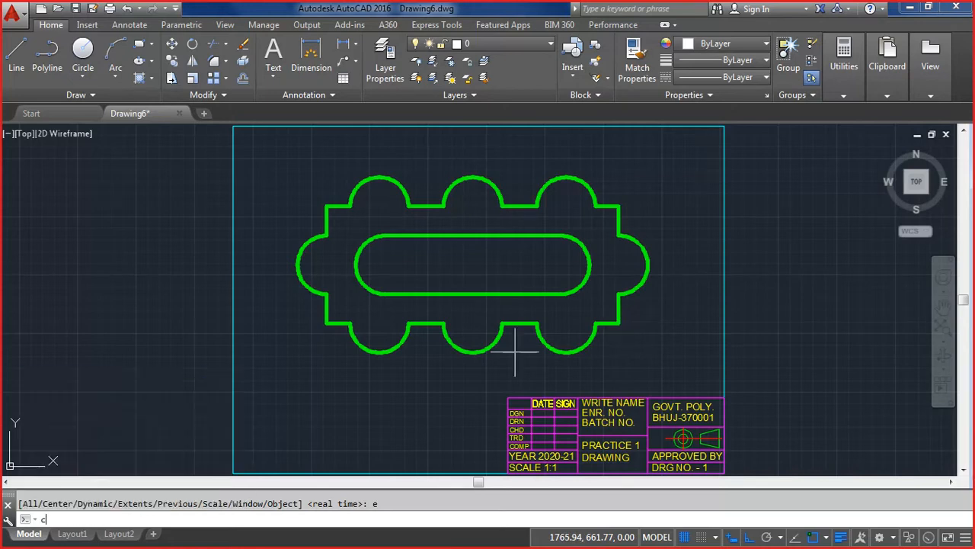
key(Return)
click(379, 323)
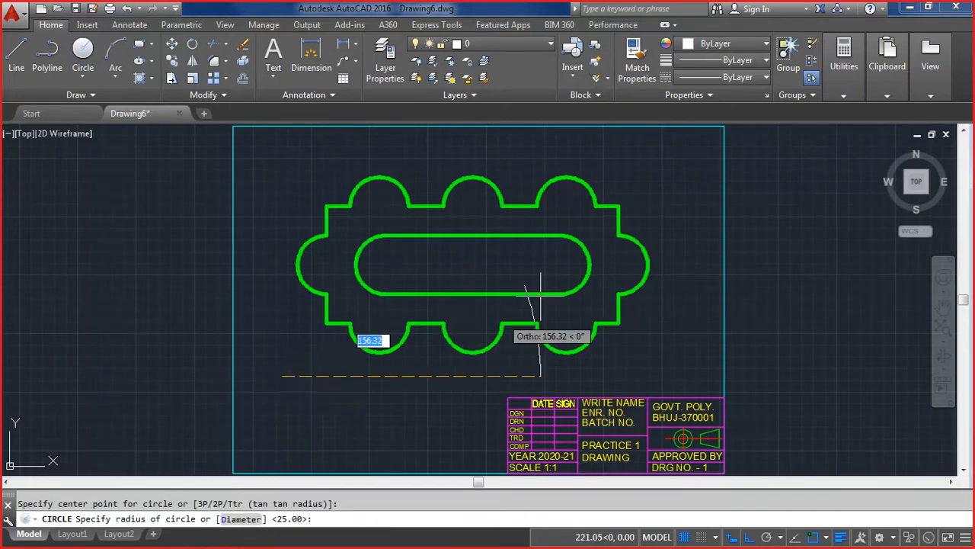
key(Escape)
text(c)
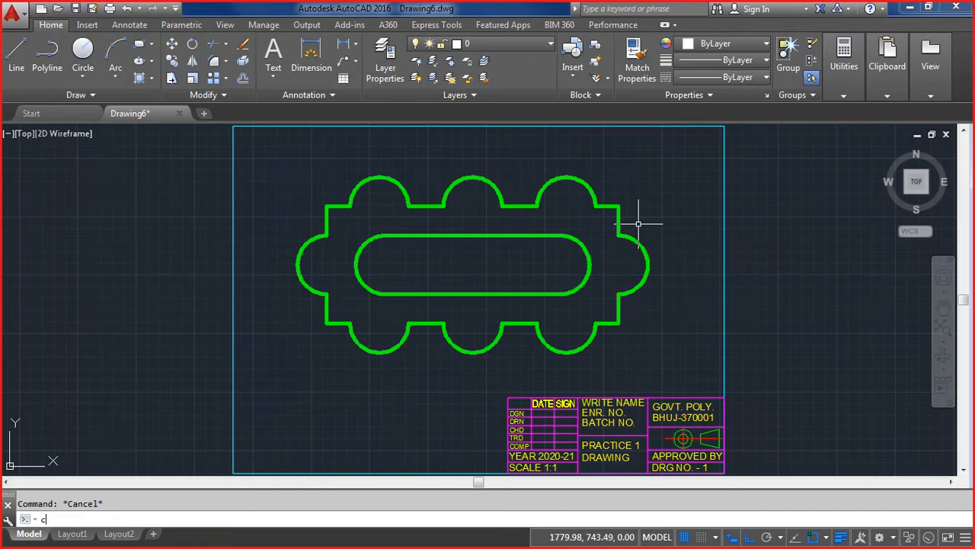
key(Return)
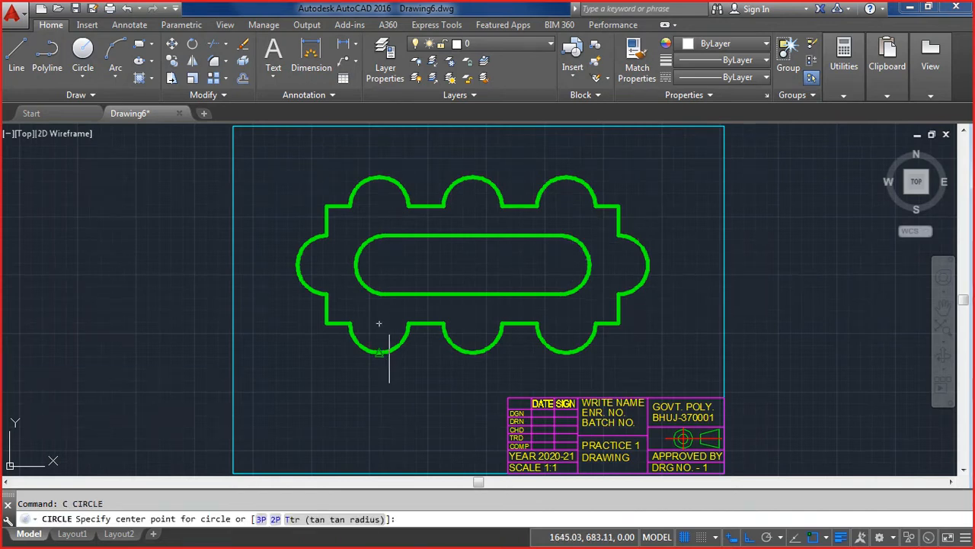
click(292, 379)
key(Escape)
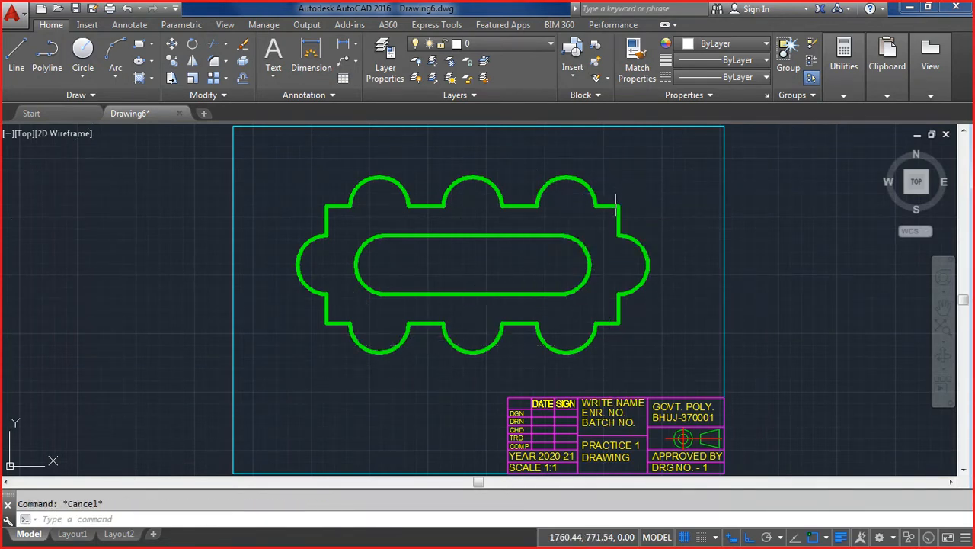
Step: Copy the whole plate outline with its inner slot about 443 mm horizontally to the right, clear of the A3 sheet
text(cp)
key(Return)
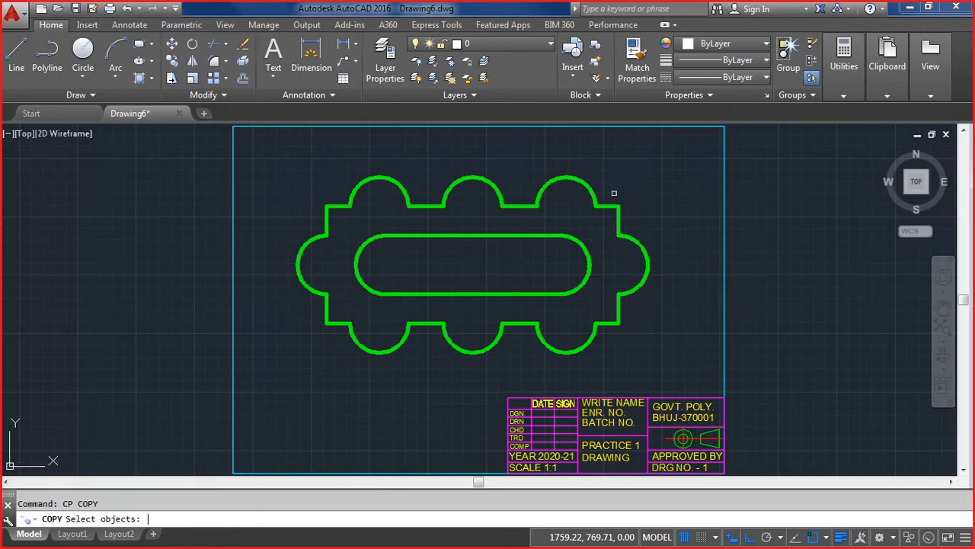
click(288, 382)
click(675, 159)
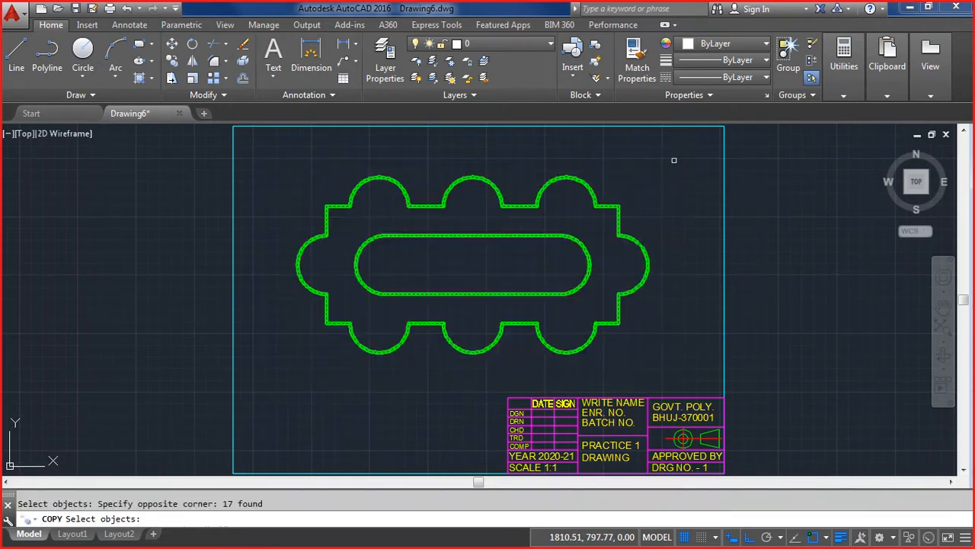
key(Return)
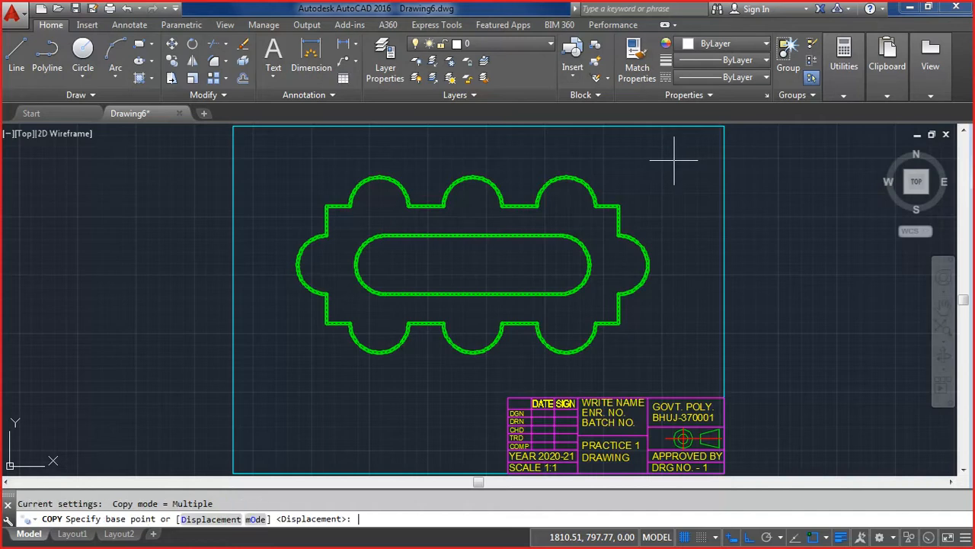
click(283, 371)
click(800, 371)
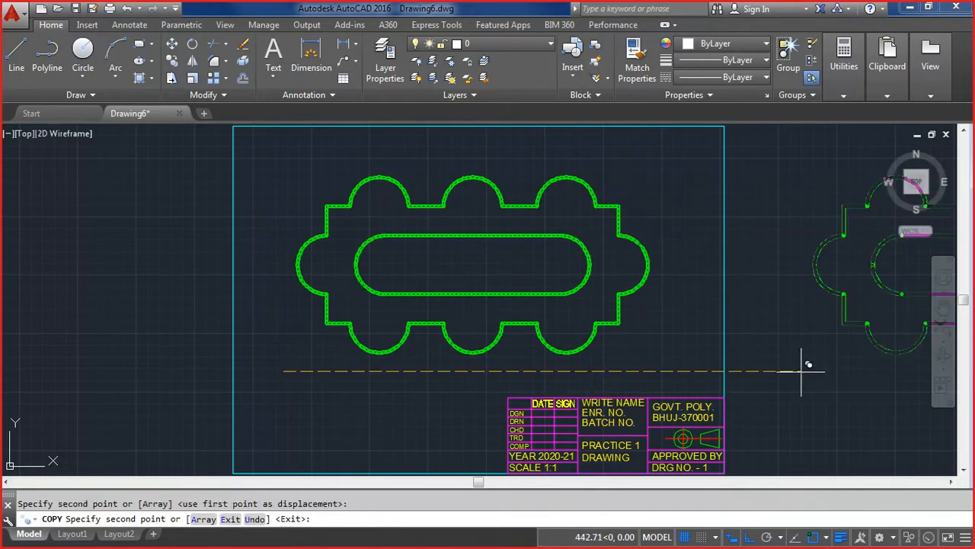
key(Escape)
text(z)
key(Return)
text(e)
key(Return)
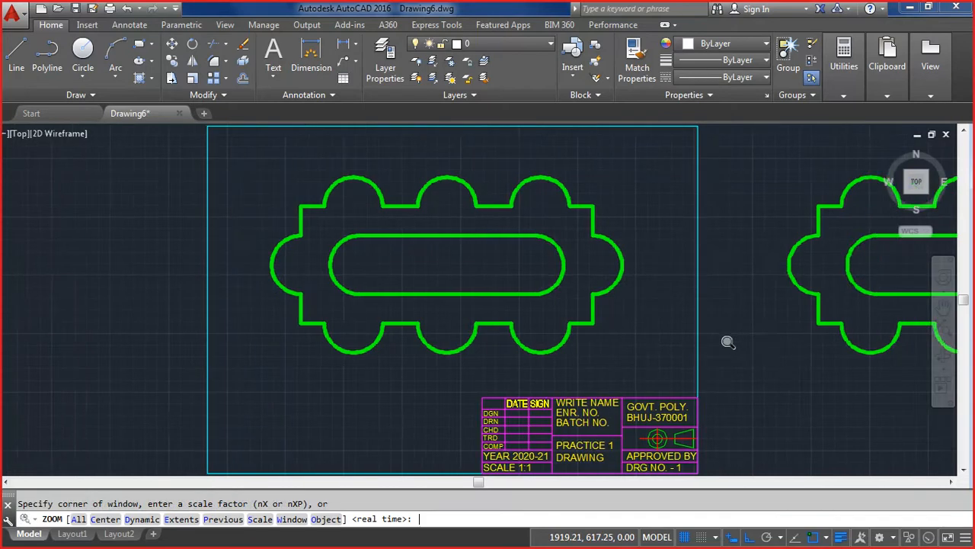
scroll(671, 348, down, 2)
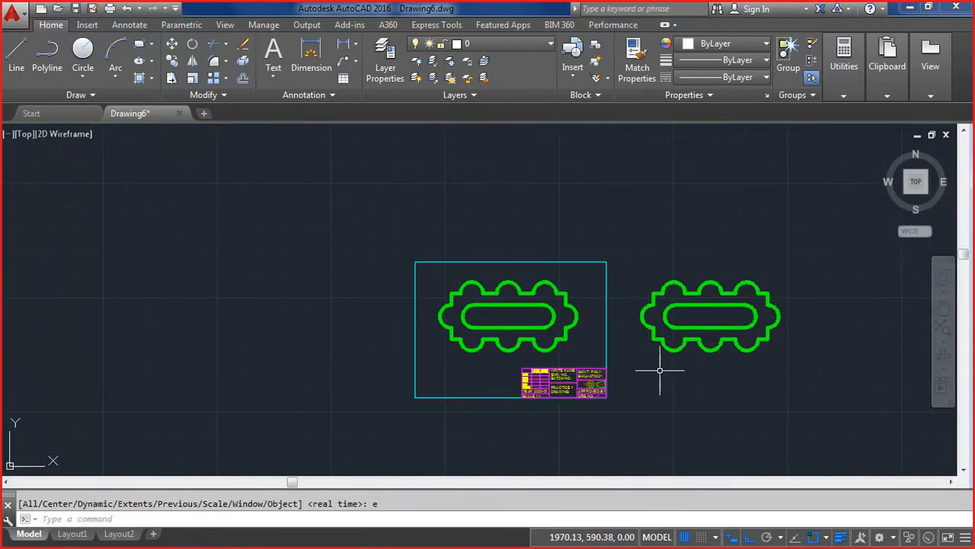
Step: Insert GPB_A4_L.dwg from My Documents as an unexploded block at scale 1, with its lower-left corner just below and left of the copied plate
click(569, 52)
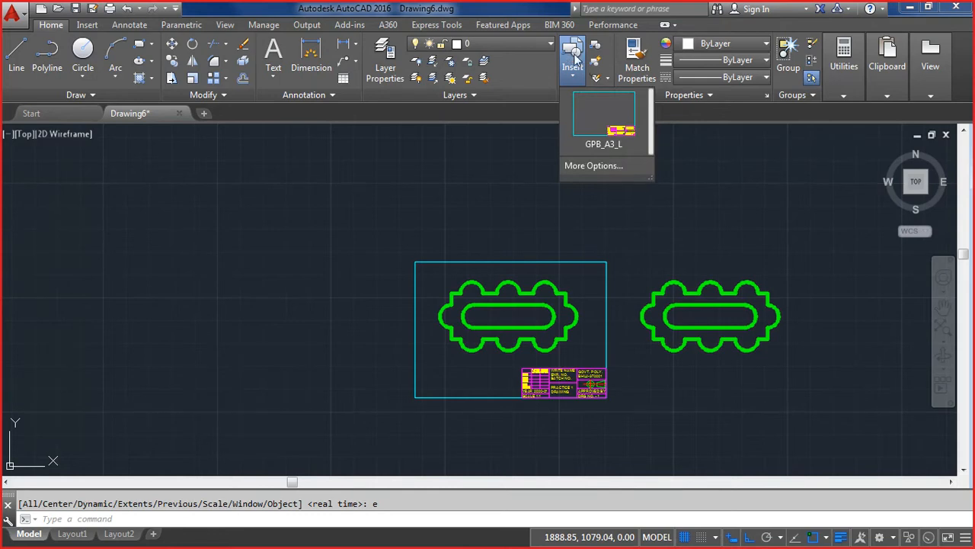
click(607, 166)
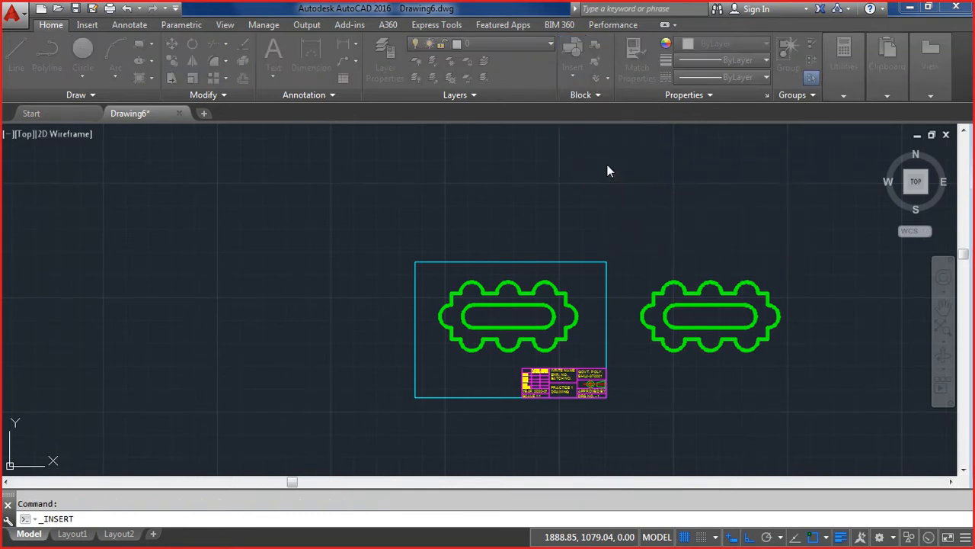
click(529, 192)
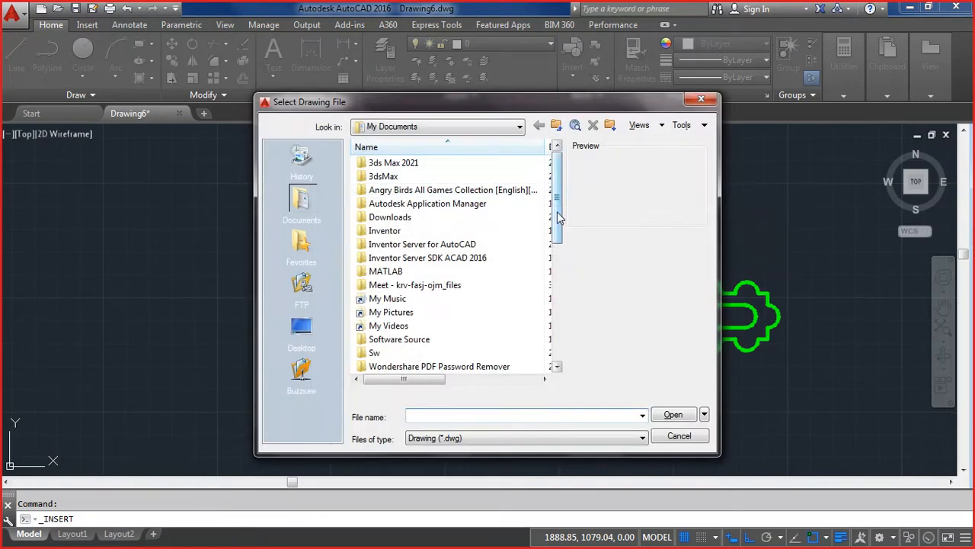
drag(557, 213, 557, 324)
click(415, 287)
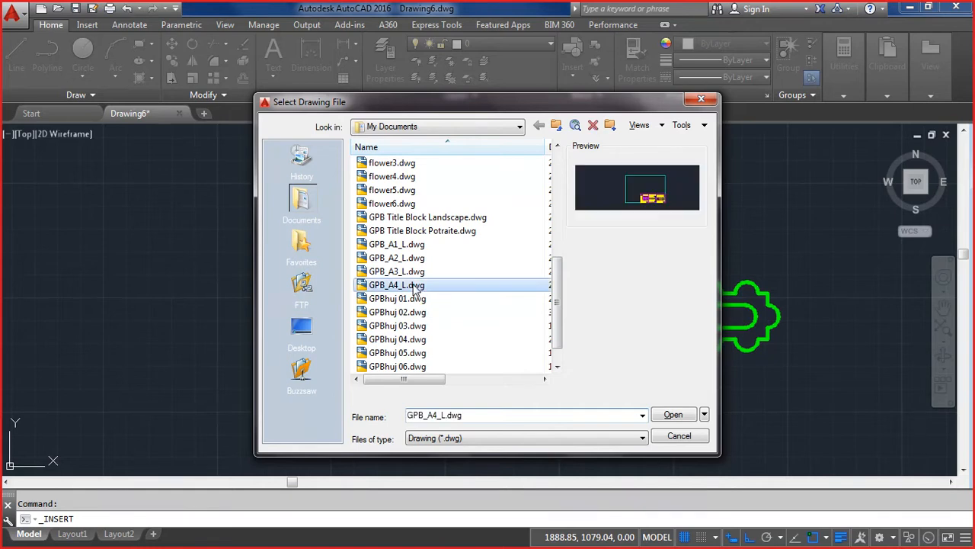
click(671, 416)
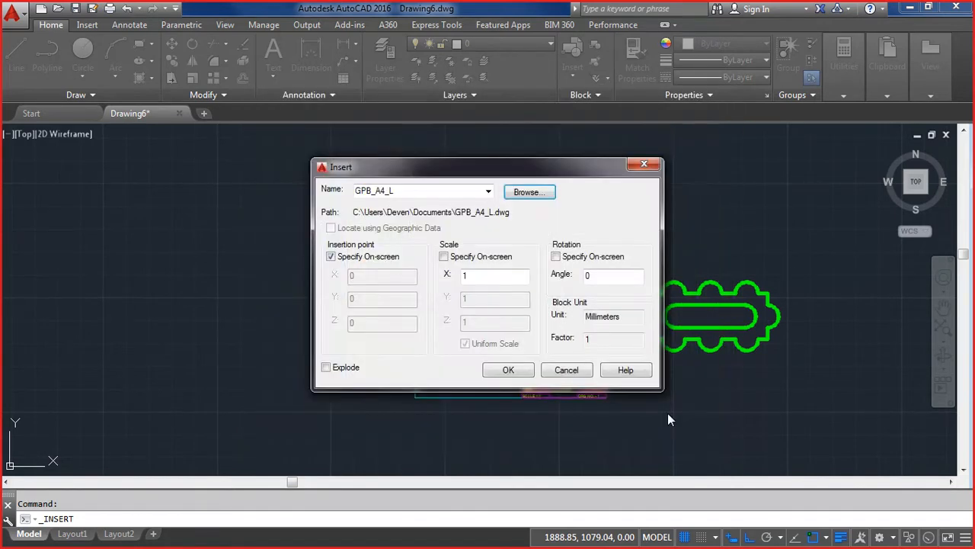
click(518, 376)
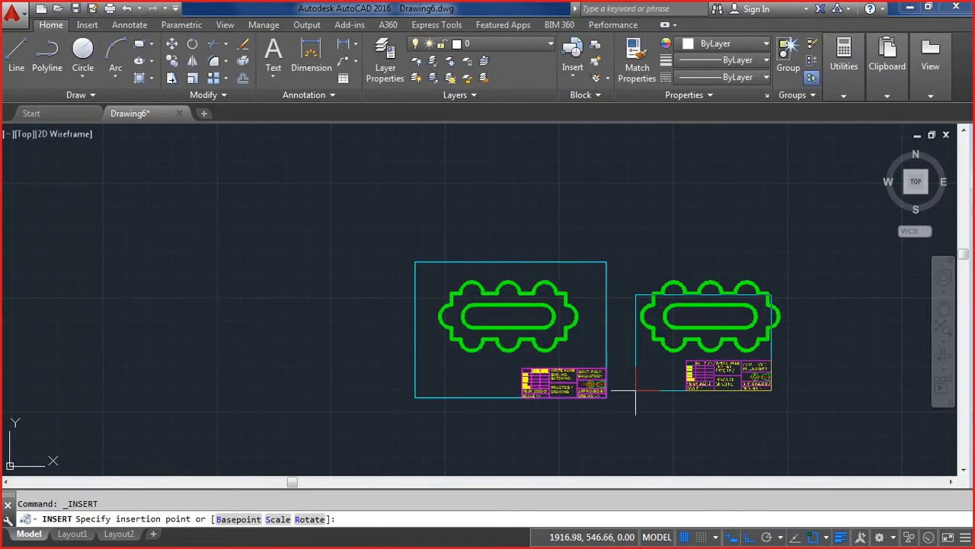
click(635, 391)
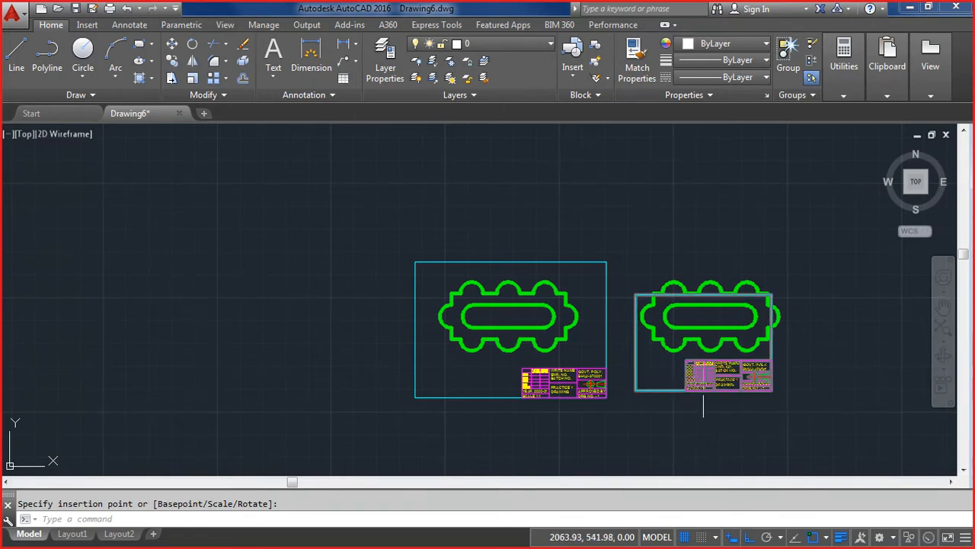
Step: Scale the A4 sheet block by a factor of 2 about its lower-left corner
scroll(717, 418, up, 8)
scroll(717, 417, down, 2)
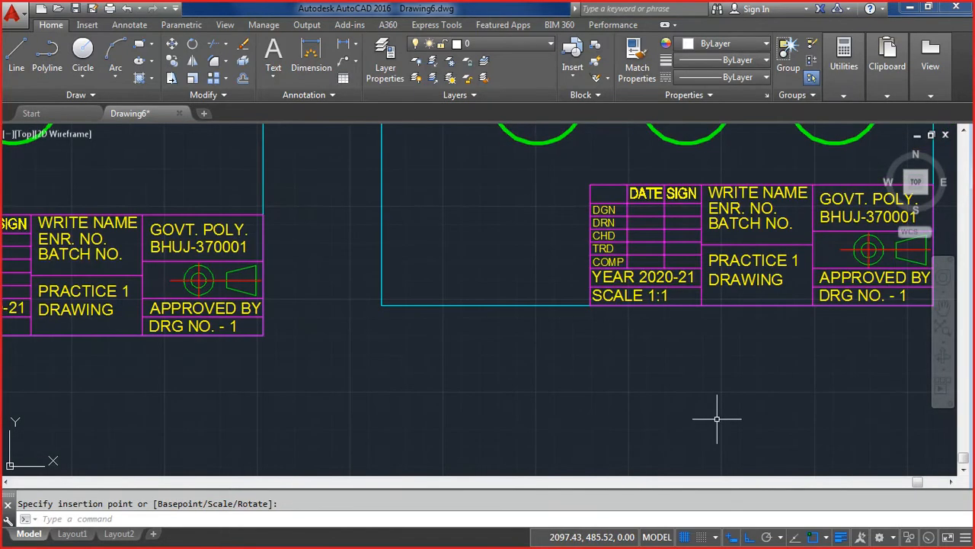
scroll(717, 418, down, 2)
scroll(717, 418, down, 2)
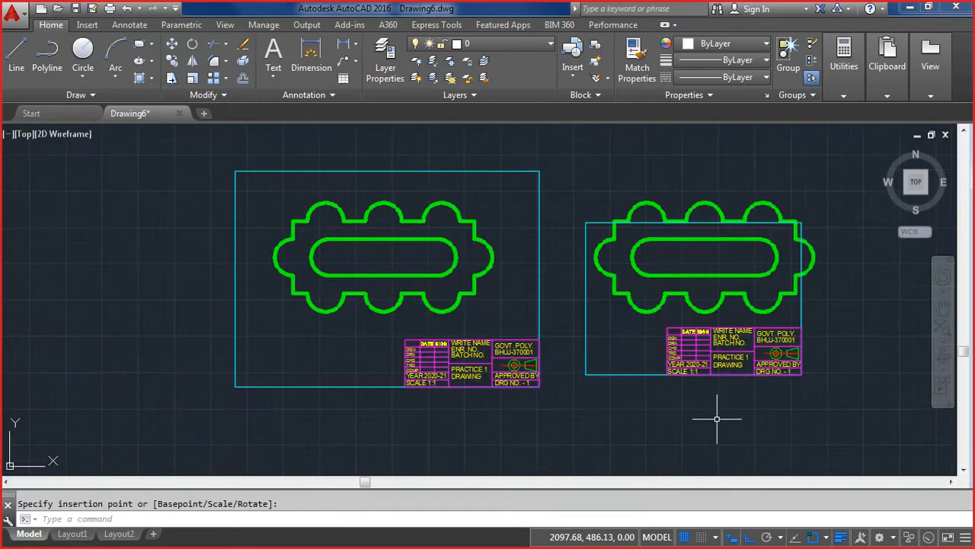
click(193, 79)
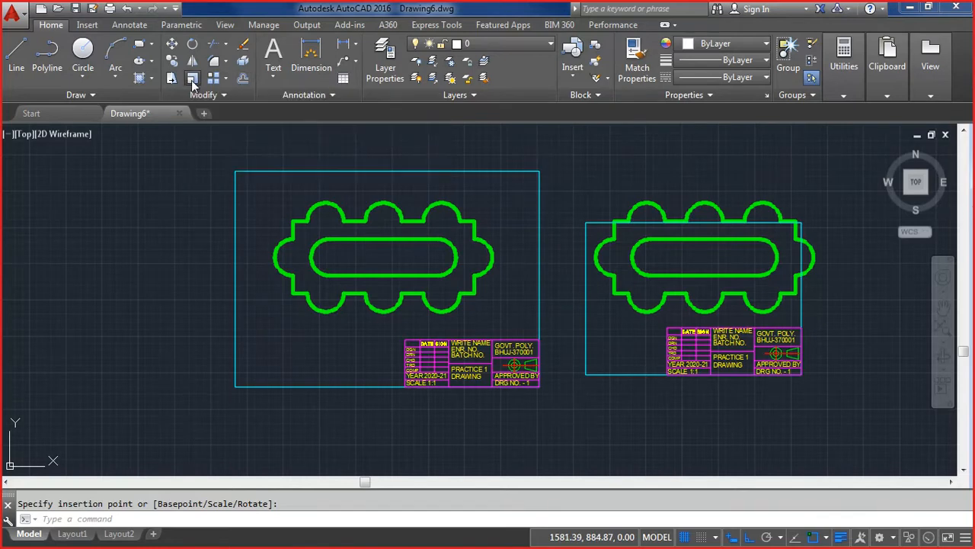
click(585, 361)
key(Return)
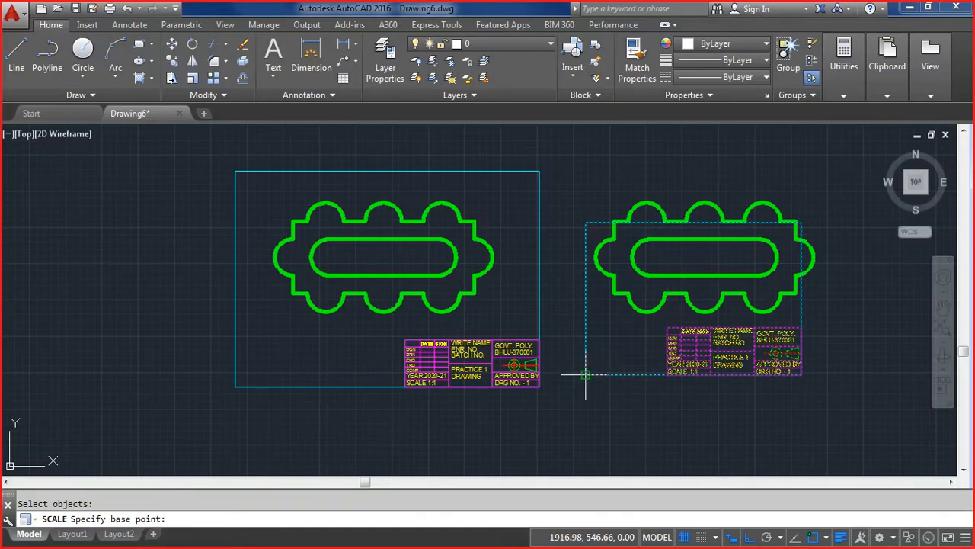
click(585, 374)
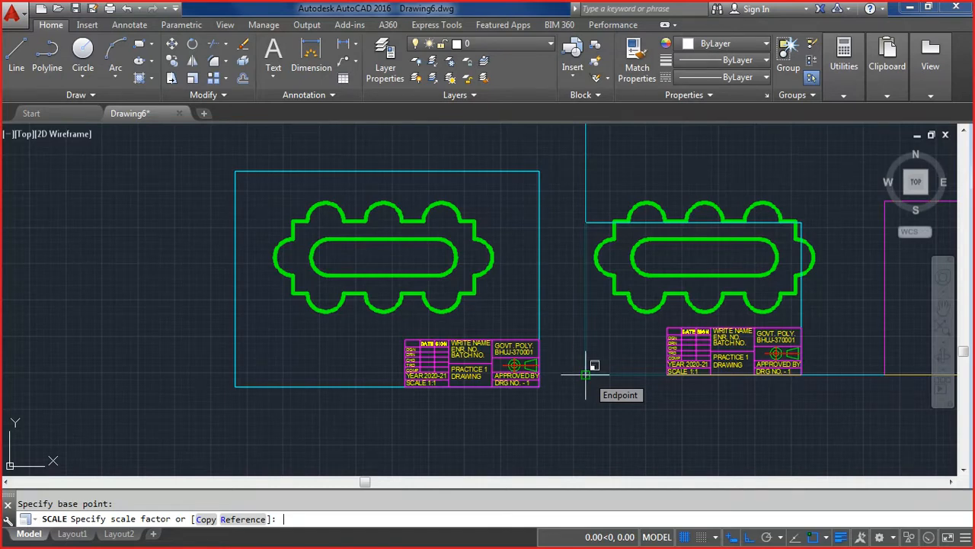
text(2)
key(Return)
Step: Move the copied plate diagonally up and right with Ortho off, so it sits inside the enlarged A4 frame above the title block
scroll(587, 375, down, 4)
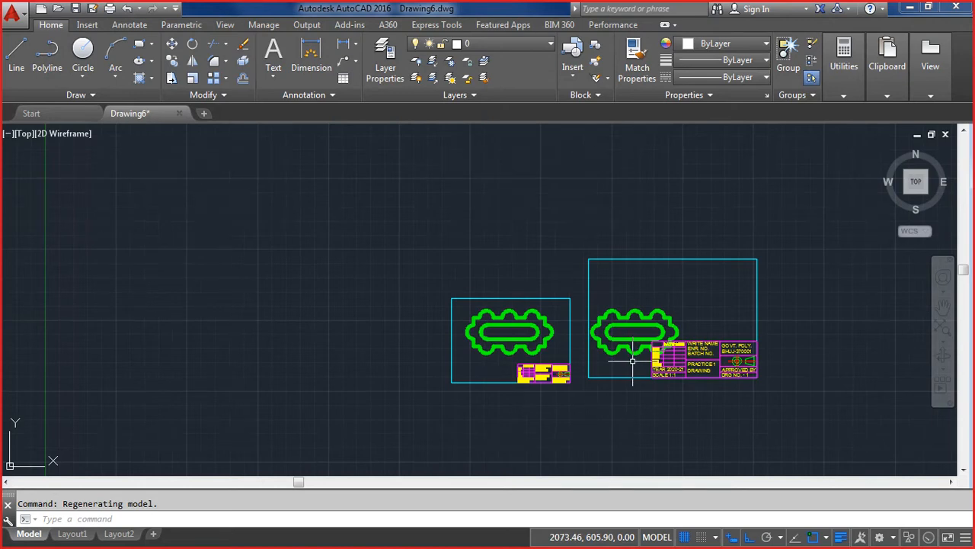
text(m)
key(Return)
click(578, 392)
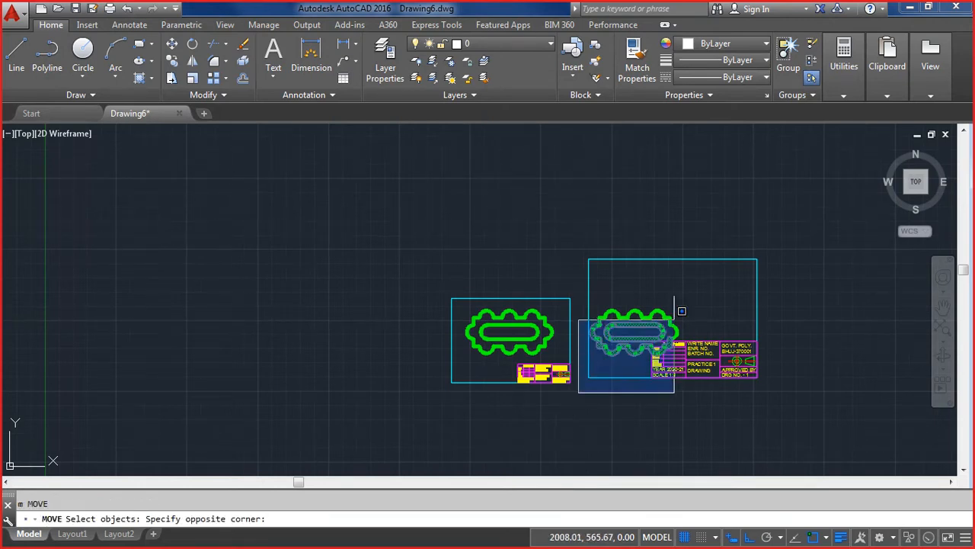
click(693, 282)
key(Return)
click(620, 184)
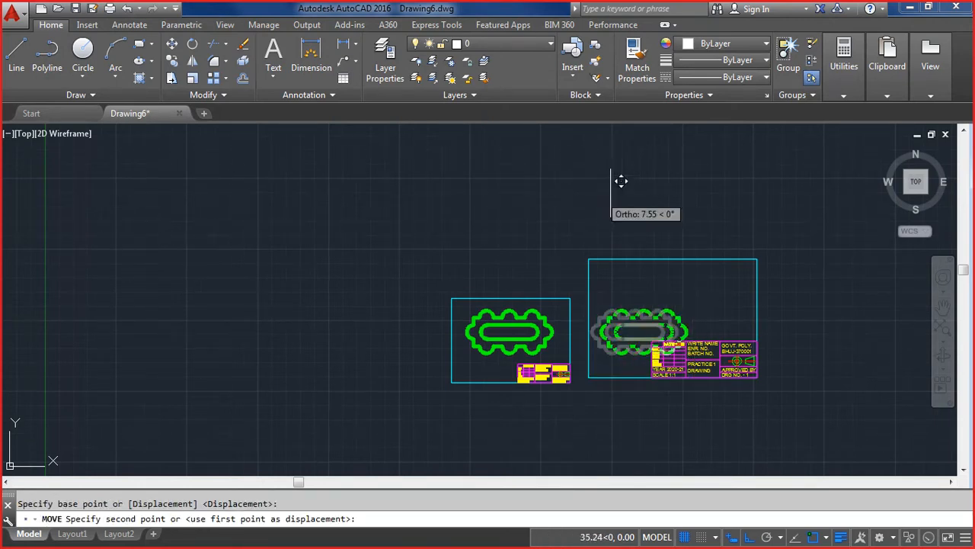
key(F8)
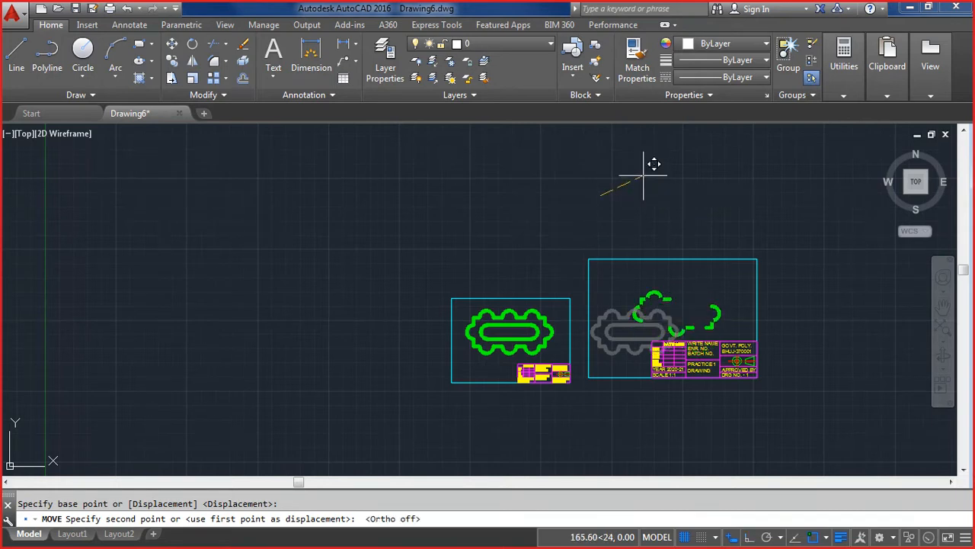
click(636, 161)
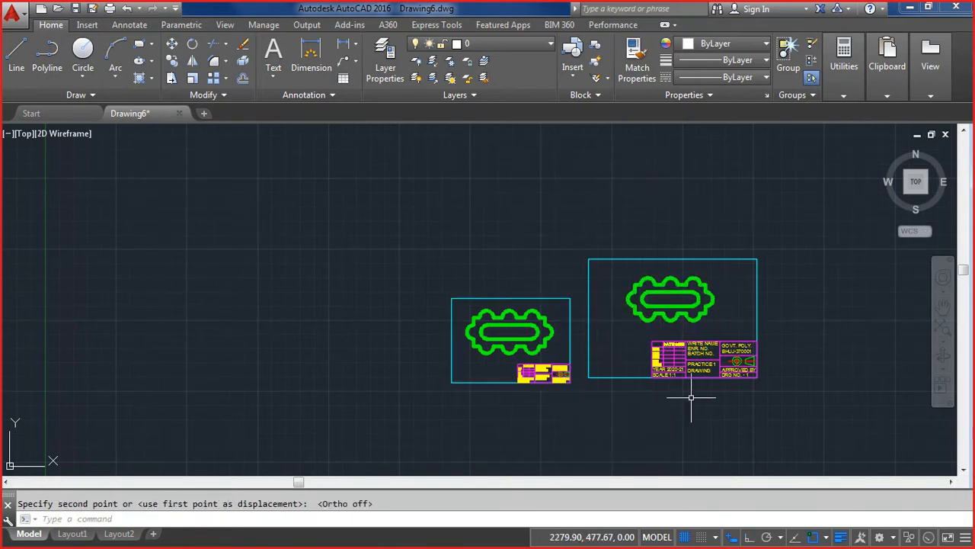
Step: Explode the enlarged A4 sheet block around the copied plate into separate objects
key(Escape)
text(z)
key(Return)
text(e)
key(Return)
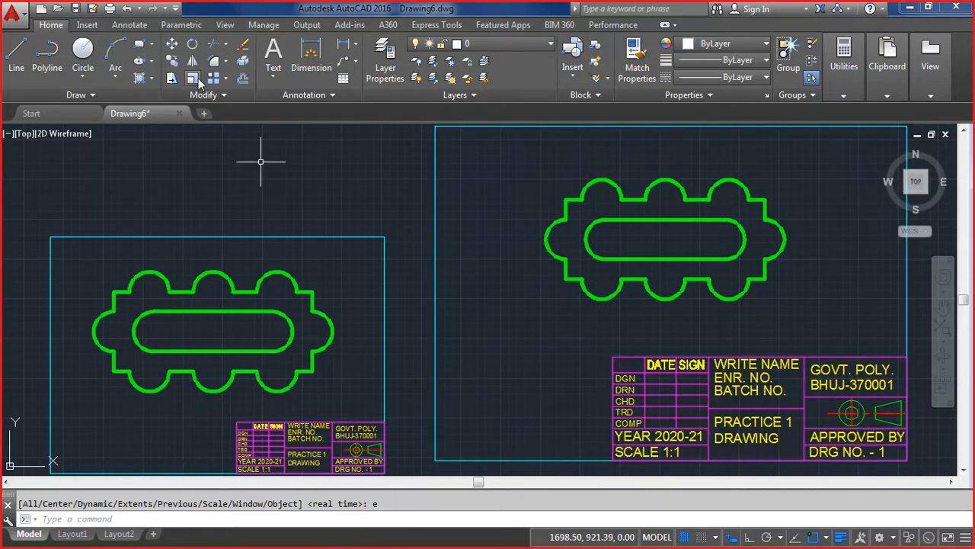
click(245, 64)
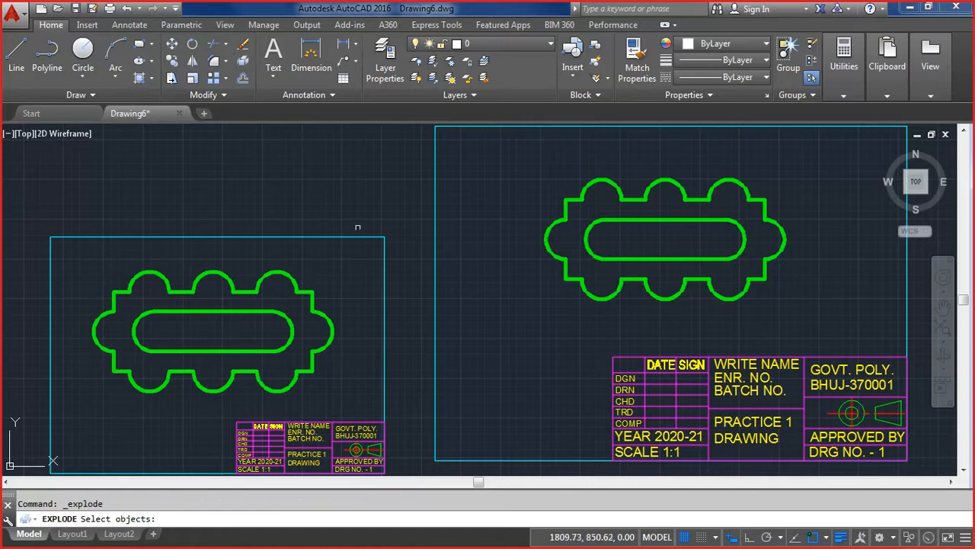
click(625, 377)
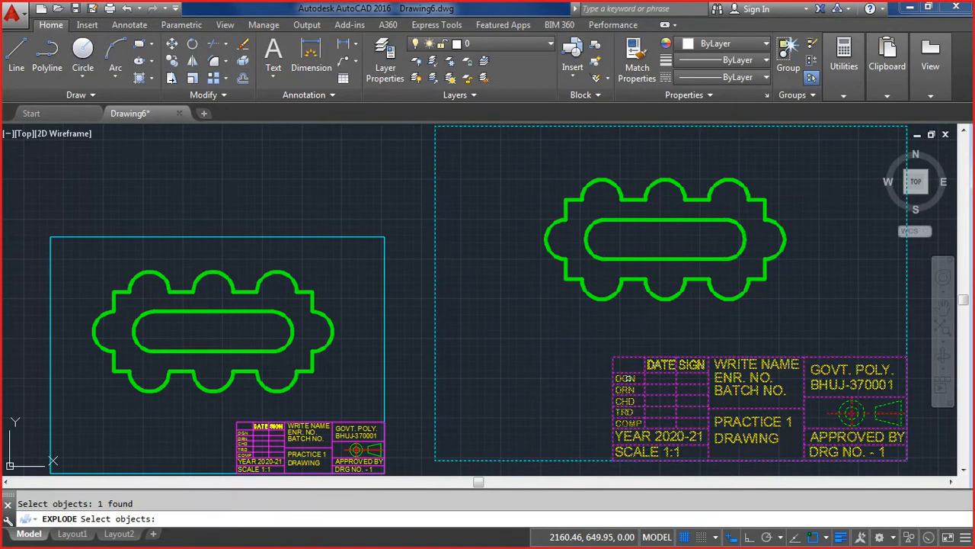
key(Return)
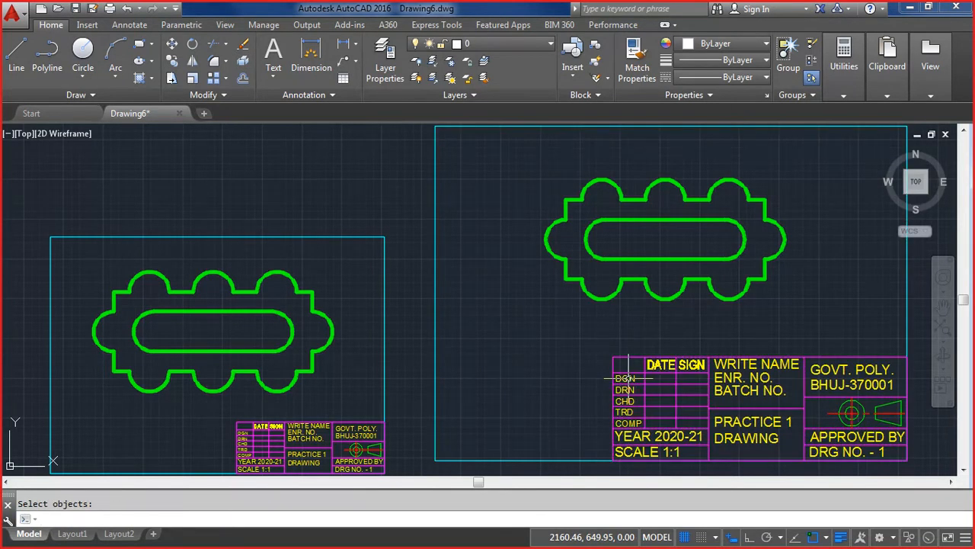
Step: Change the scale text in the enlarged A4 sheet's title block to SCALE 1:2
click(654, 453)
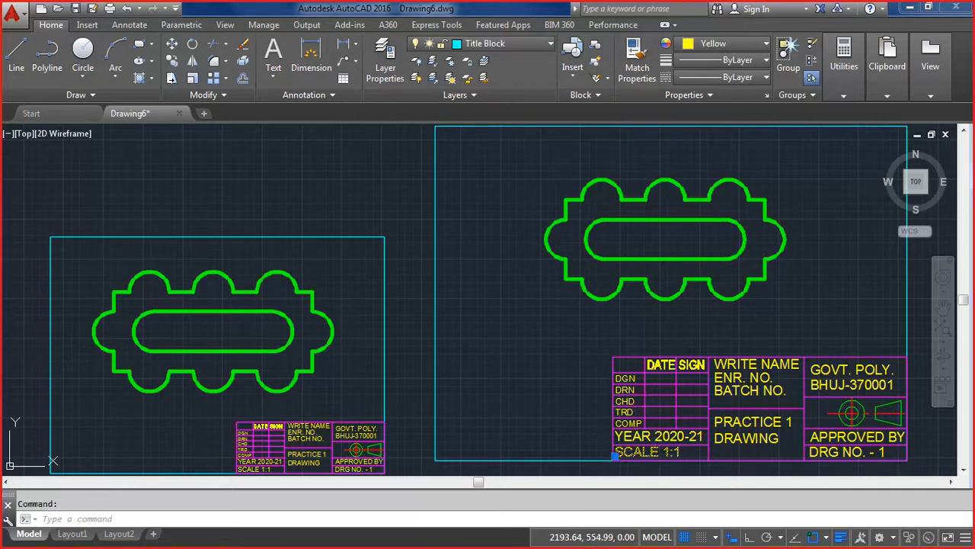
double_click(655, 454)
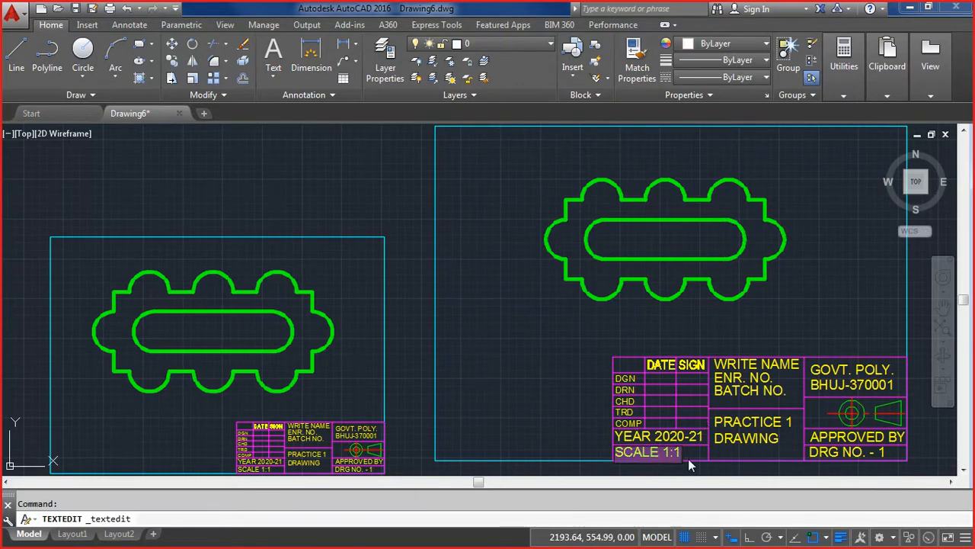
click(681, 452)
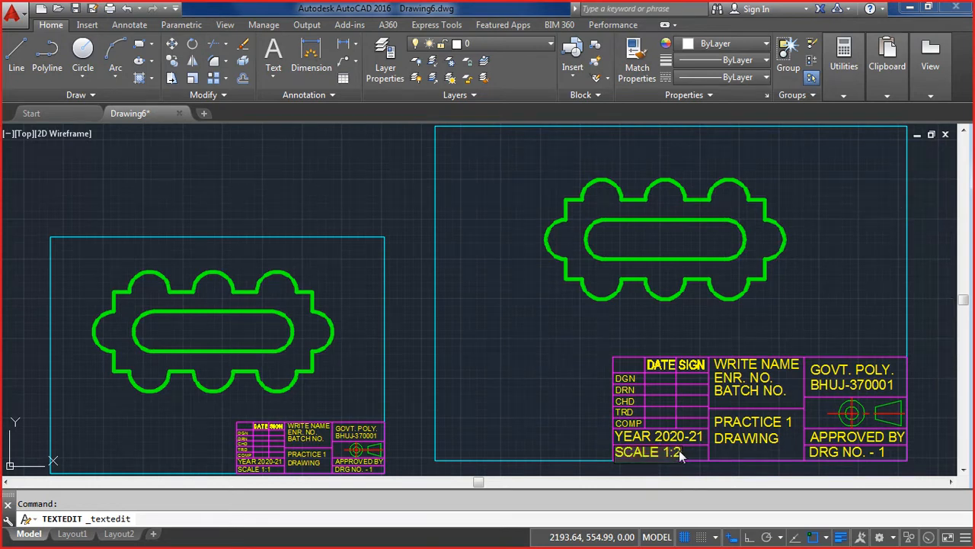
click(564, 464)
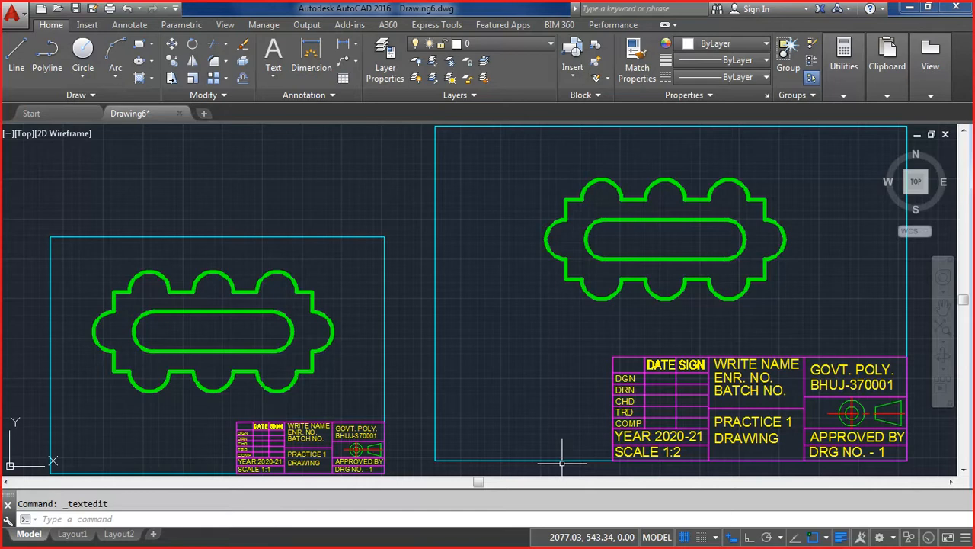
Step: Add a horizontal linear dimension between the upper outer corners of the A3 sheet's plate, placed above its lobes
scroll(561, 462, down, 2)
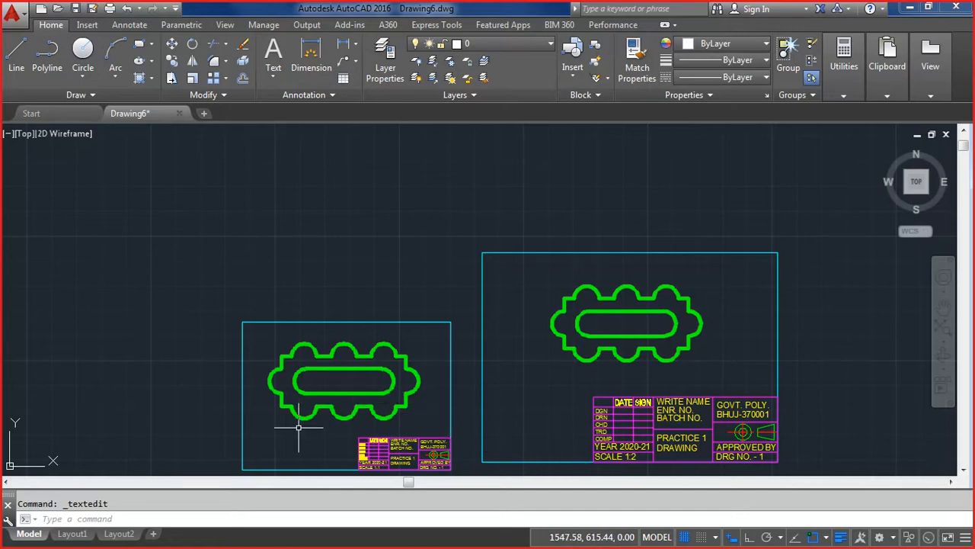
scroll(286, 411, up, 3)
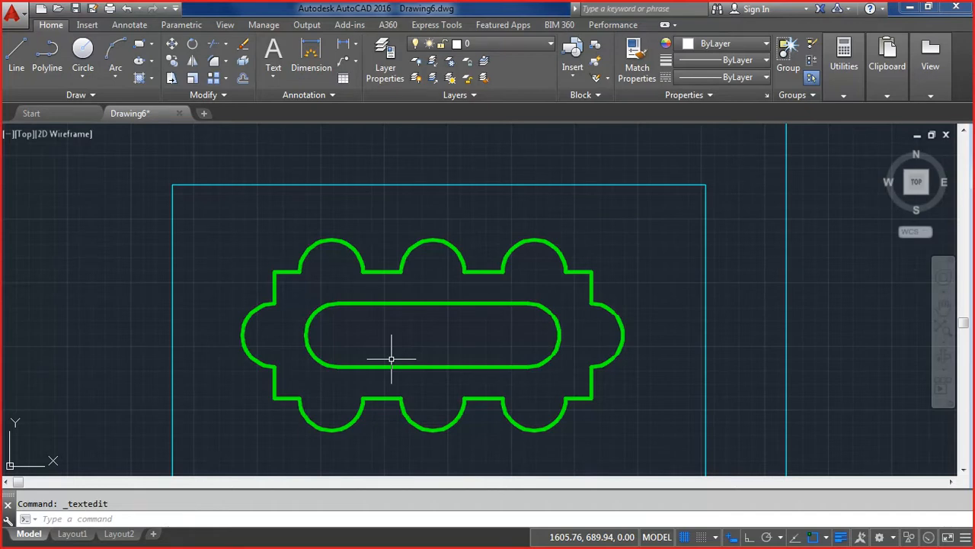
click(355, 48)
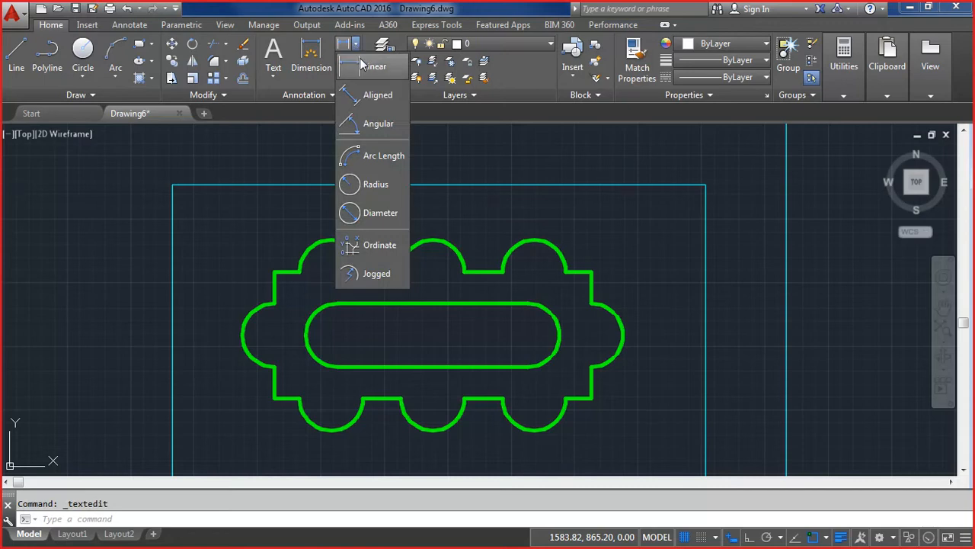
click(362, 67)
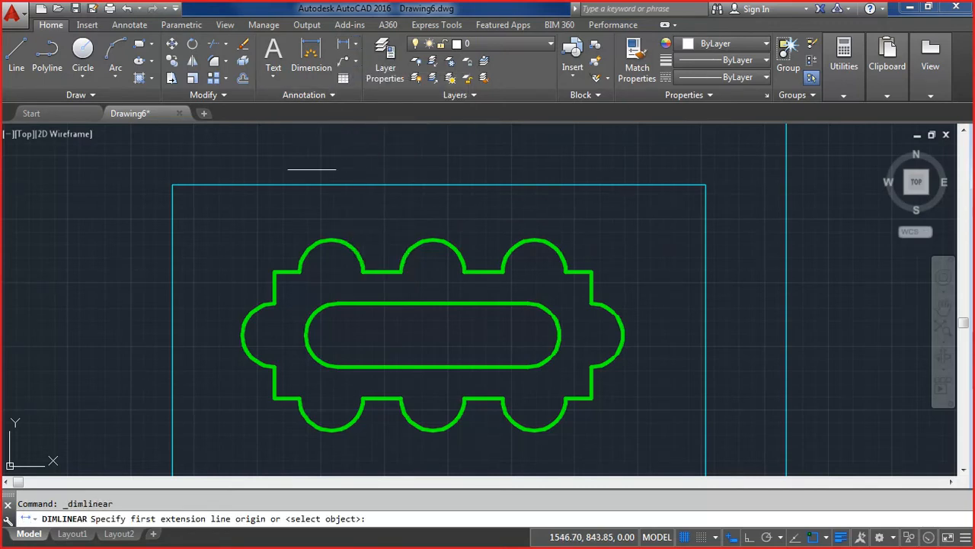
click(273, 271)
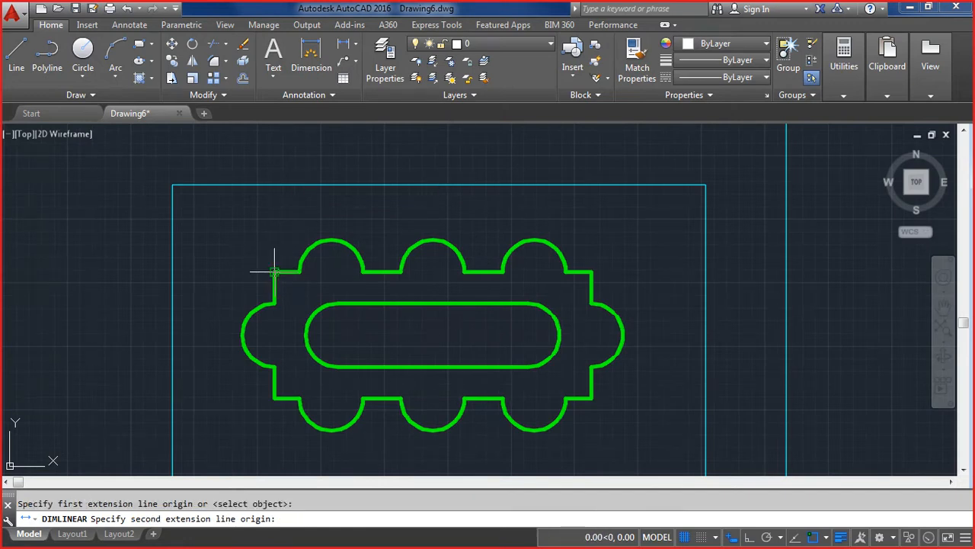
click(592, 271)
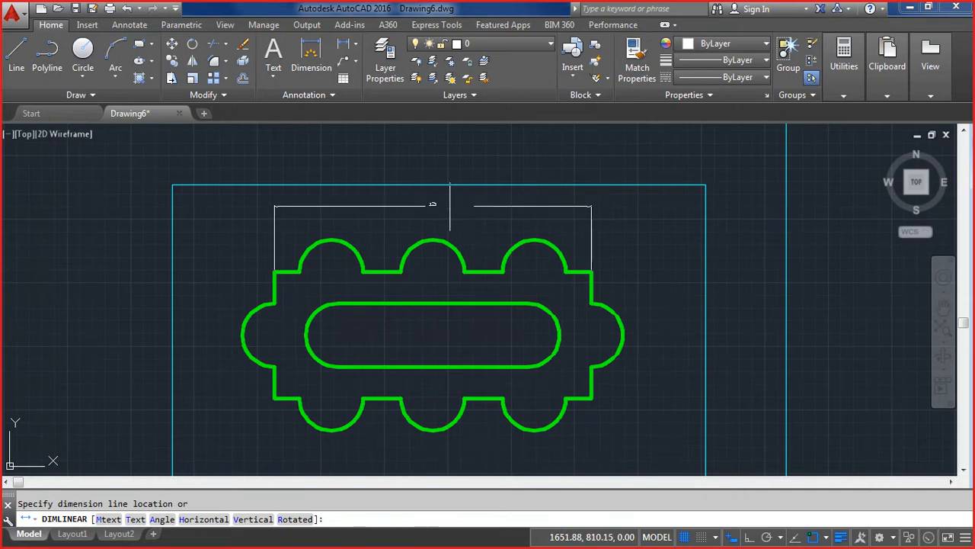
click(449, 205)
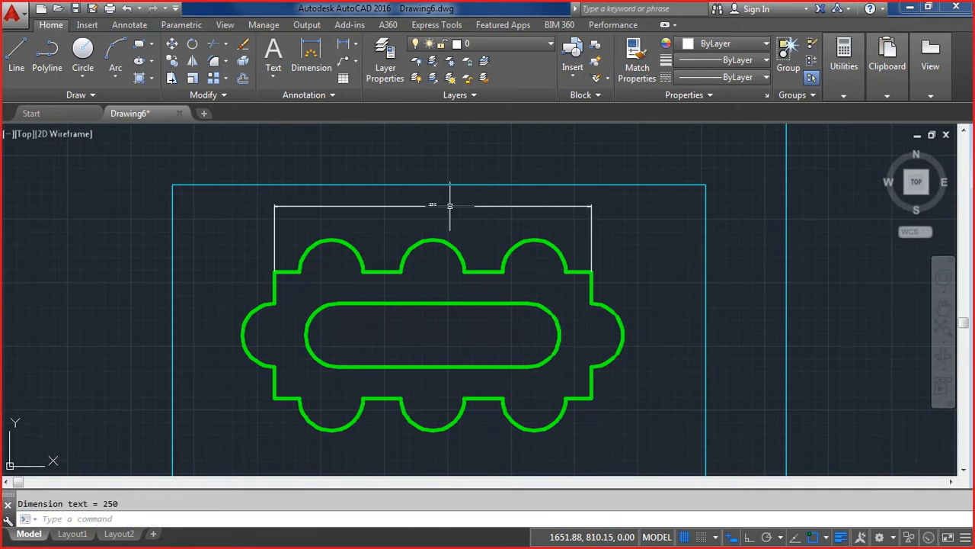
key(Return)
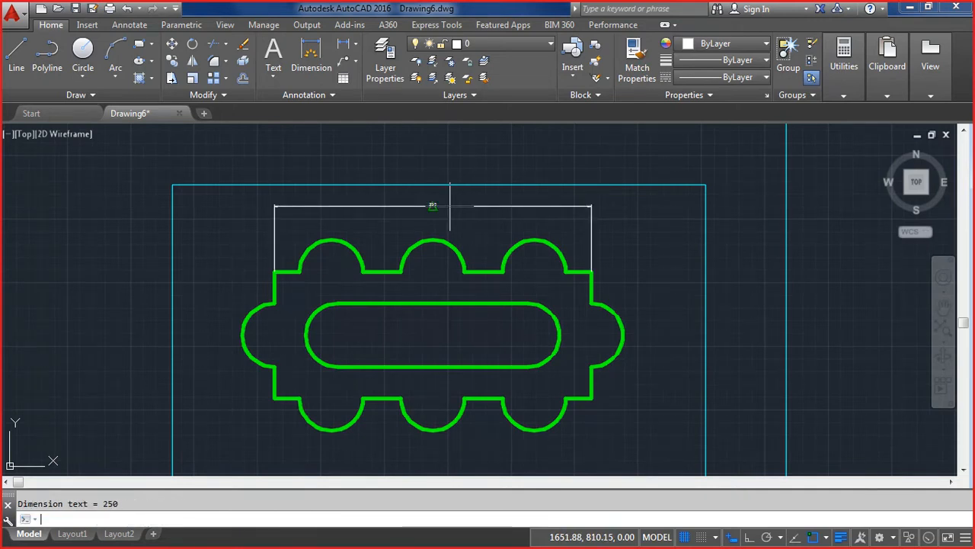
key(Escape)
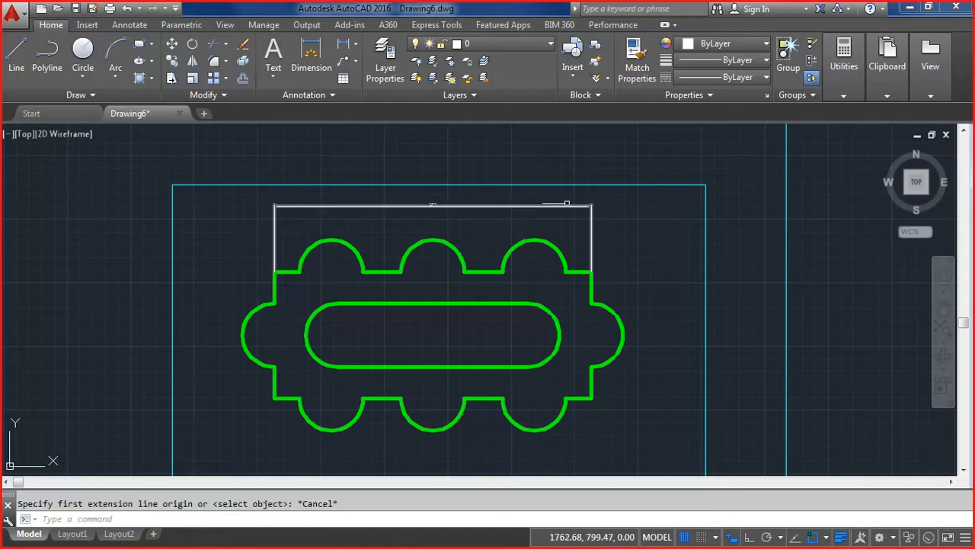
Step: Move the horizontal dimension above the A3 plate onto the Dimensions layer
scroll(445, 200, up, 8)
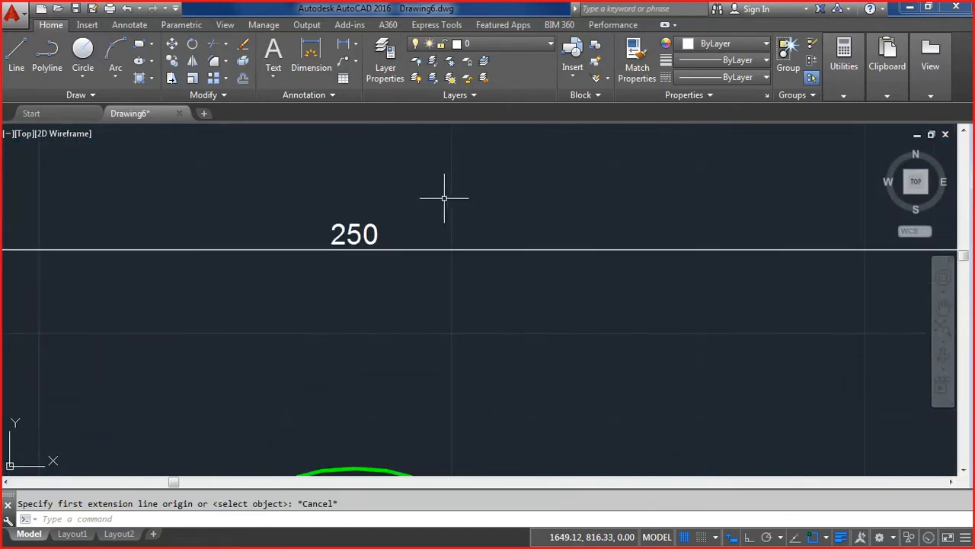
scroll(446, 198, down, 6)
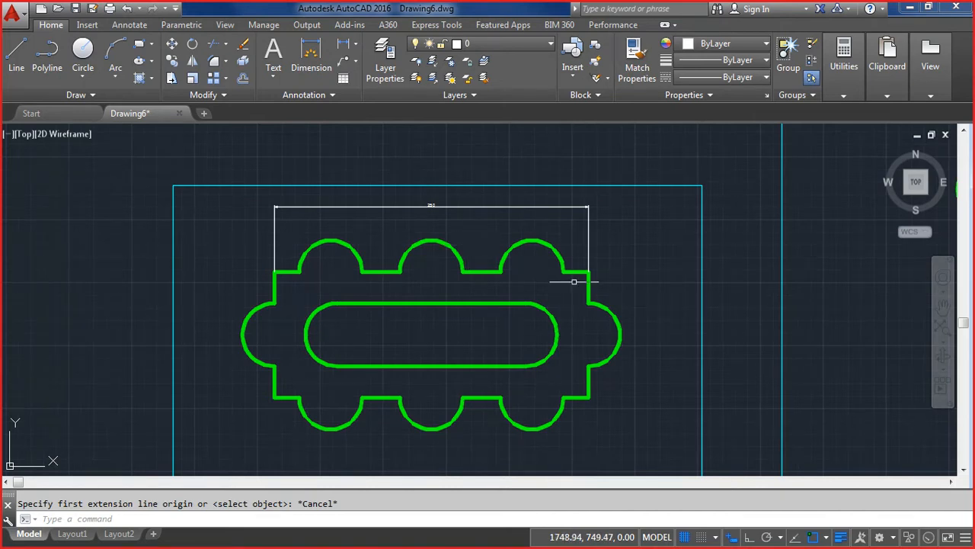
click(599, 218)
click(572, 192)
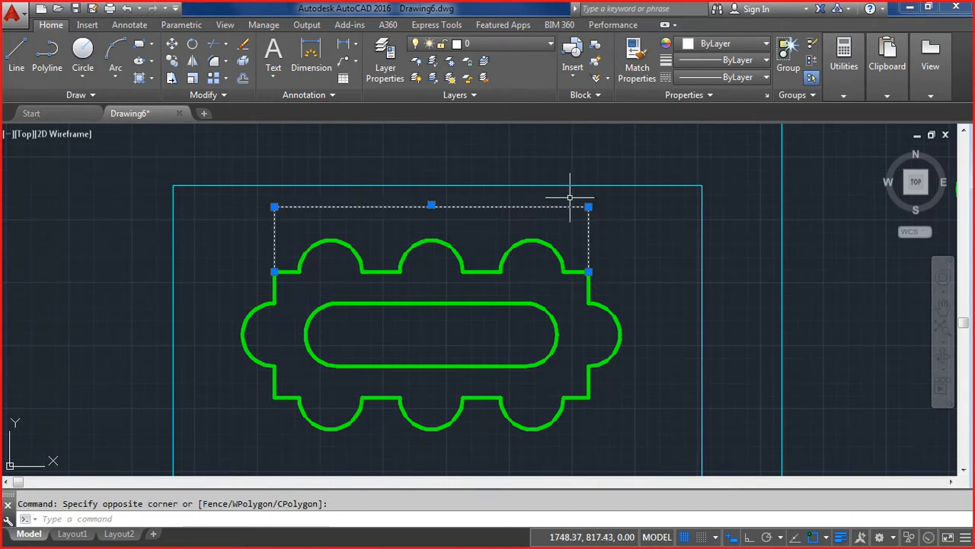
click(493, 43)
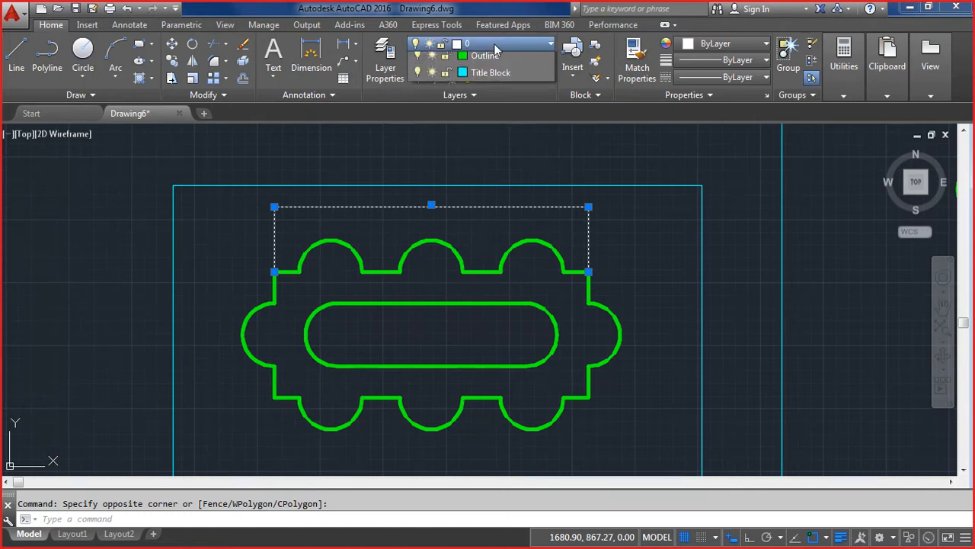
click(498, 114)
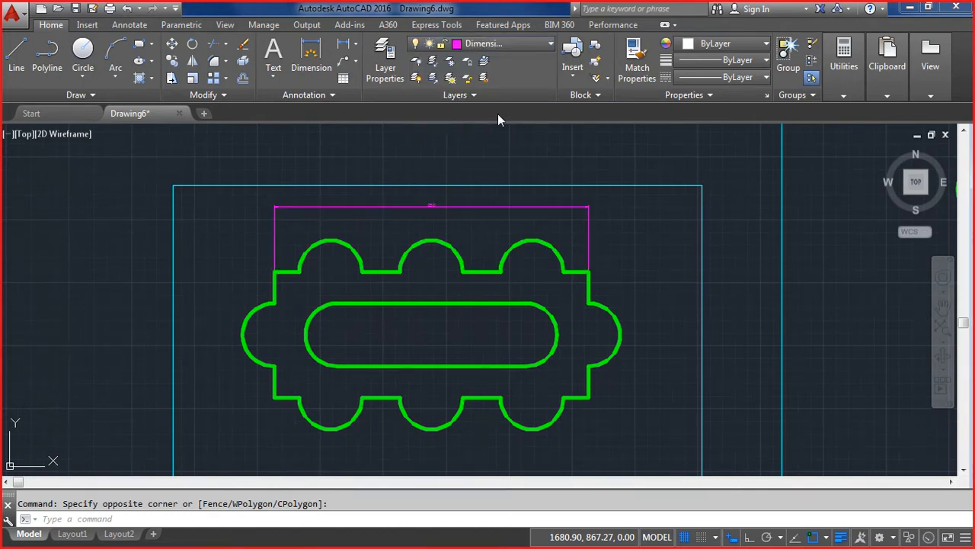
key(Escape)
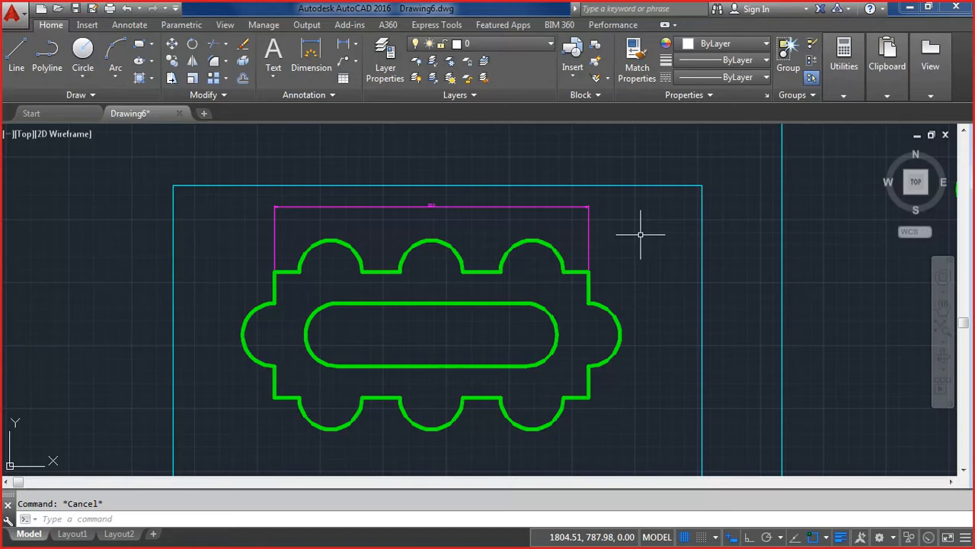
Step: Add a vertical linear dimension between the upper-left and lower-left corners of the A3 plate, placed outside its left lobe
scroll(640, 234, down, 4)
scroll(640, 235, up, 2)
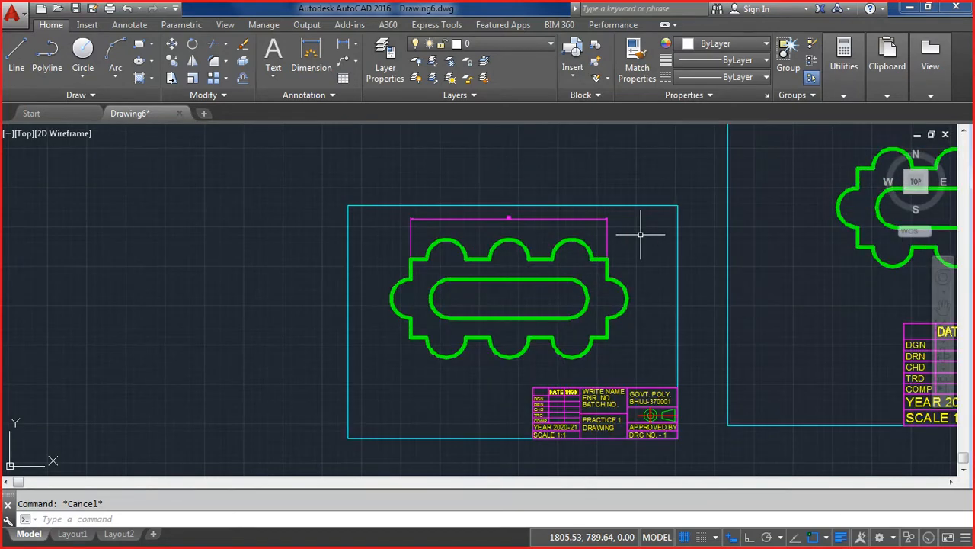
click(357, 45)
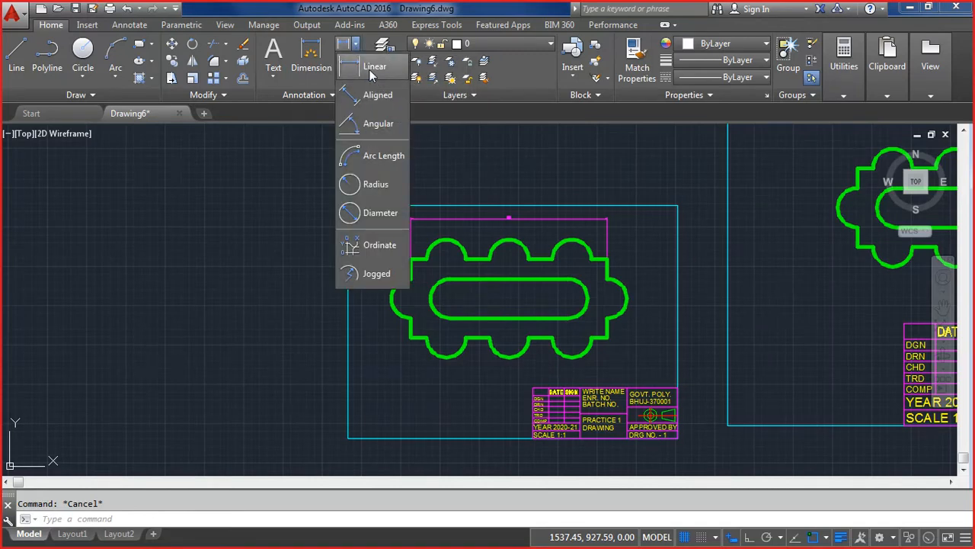
click(370, 73)
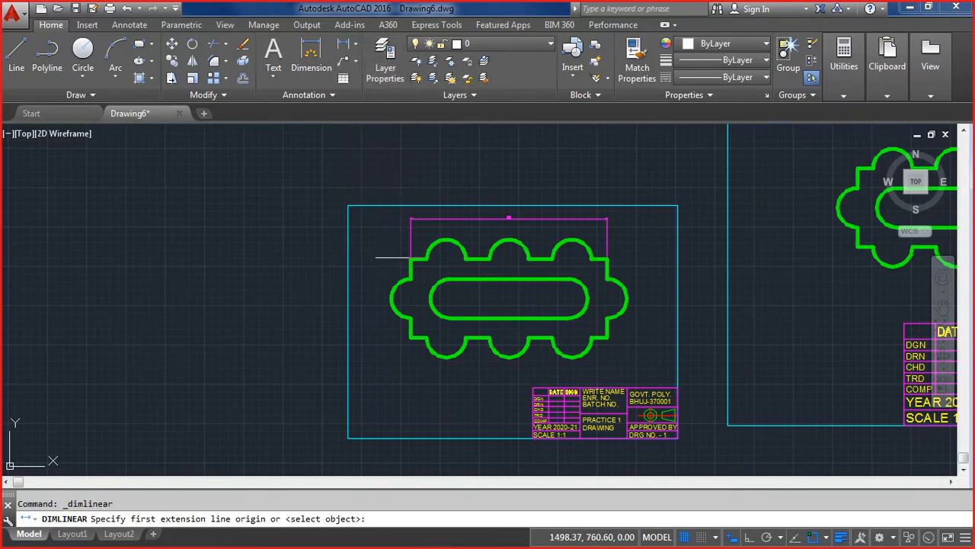
click(411, 259)
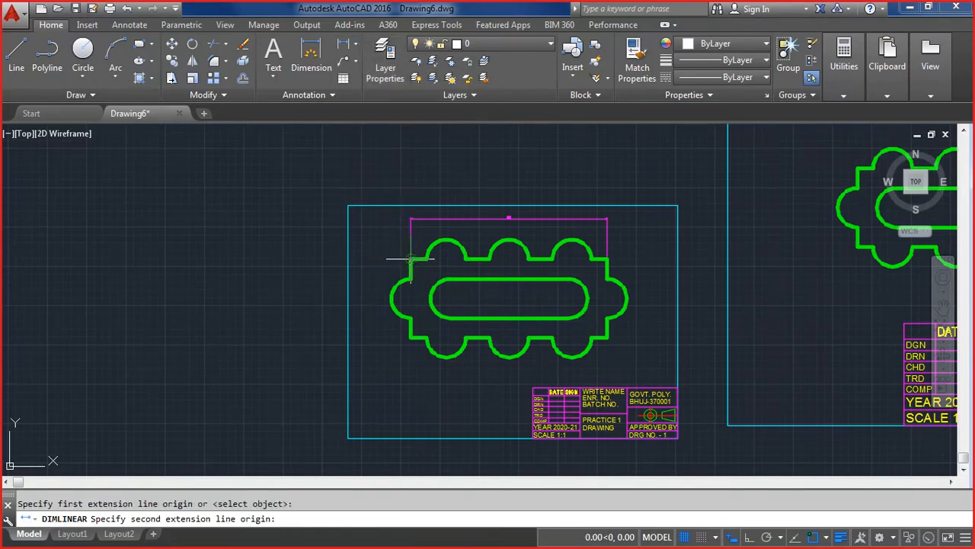
click(411, 337)
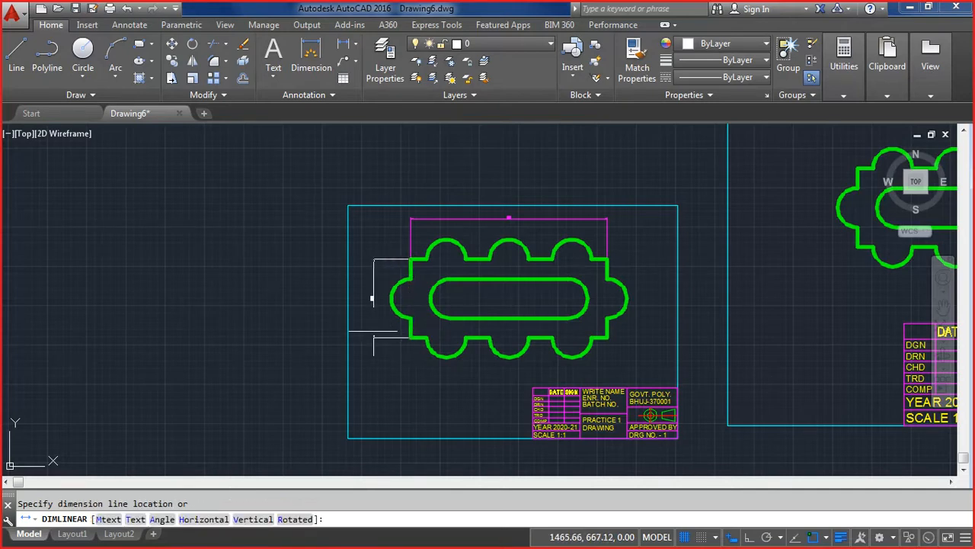
click(373, 330)
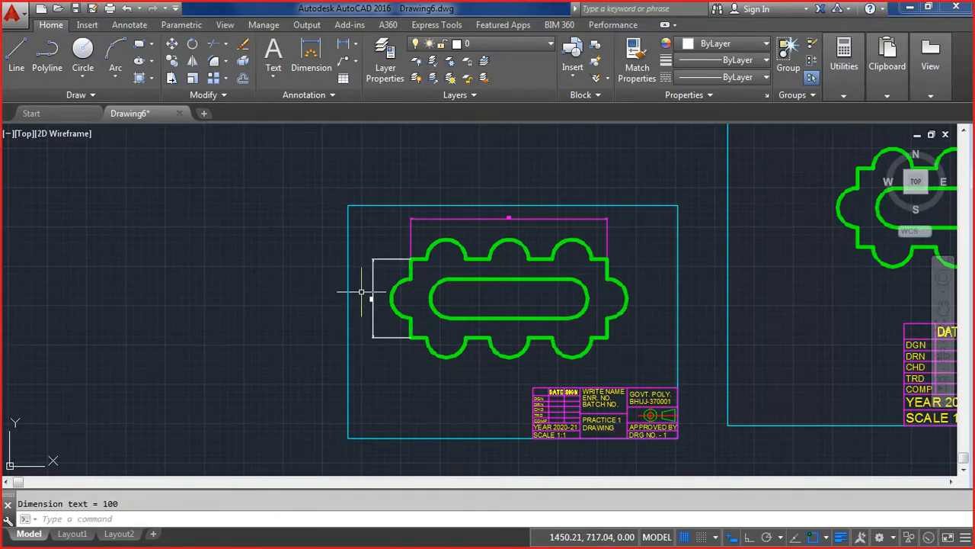
Step: Check the text size of both dimensions and assign the A3 plate's vertical dimension to the Dimensions layer
scroll(368, 293, up, 6)
scroll(368, 295, up, 4)
scroll(370, 298, down, 8)
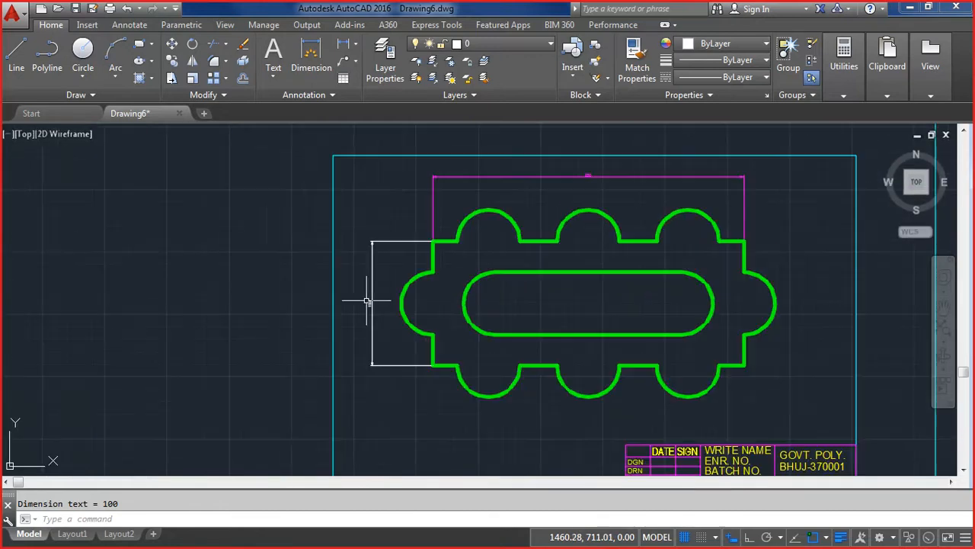
scroll(595, 179, up, 6)
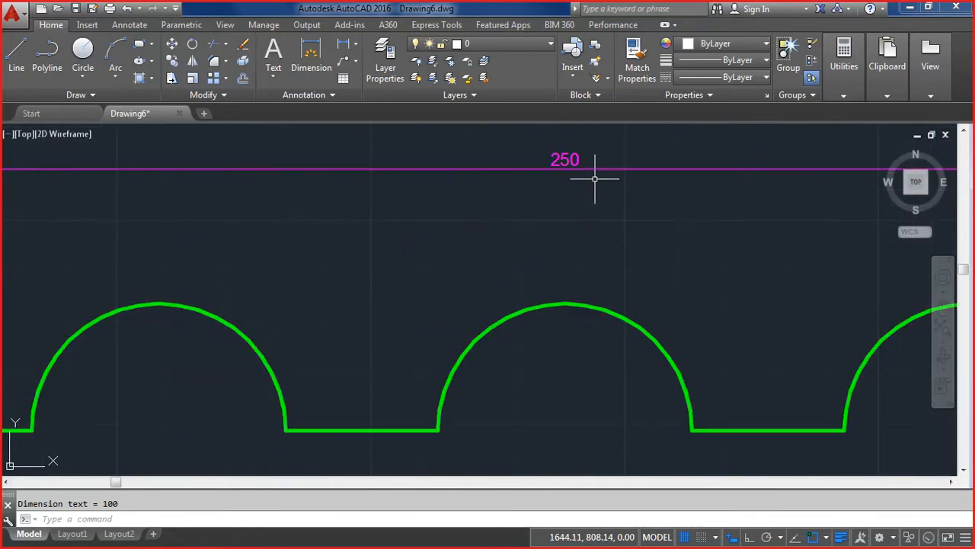
scroll(595, 179, down, 6)
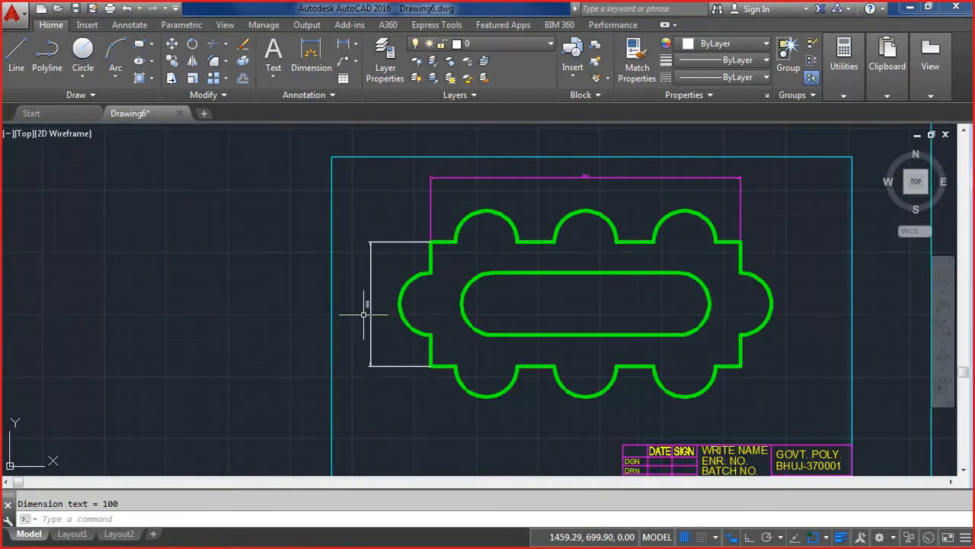
scroll(365, 314, up, 6)
scroll(365, 314, down, 6)
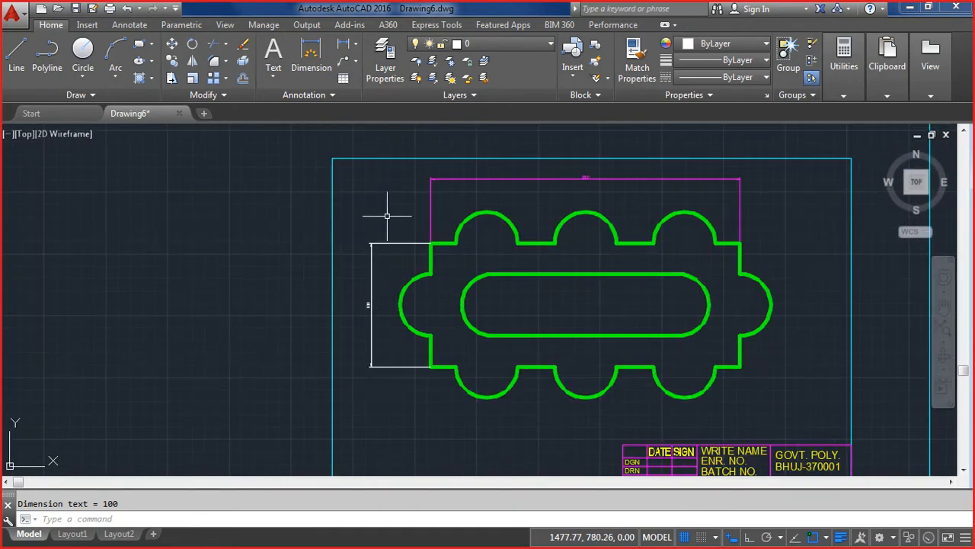
click(387, 220)
click(355, 257)
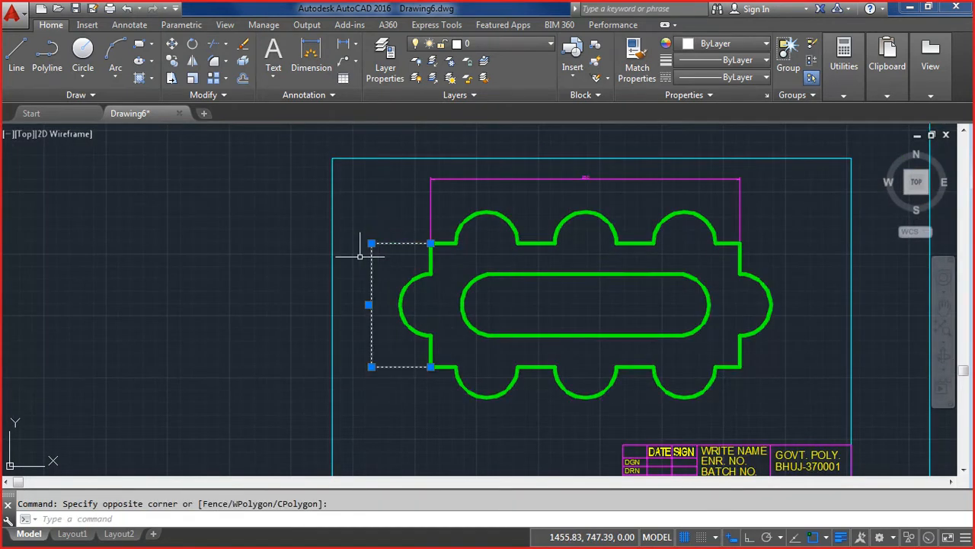
click(498, 46)
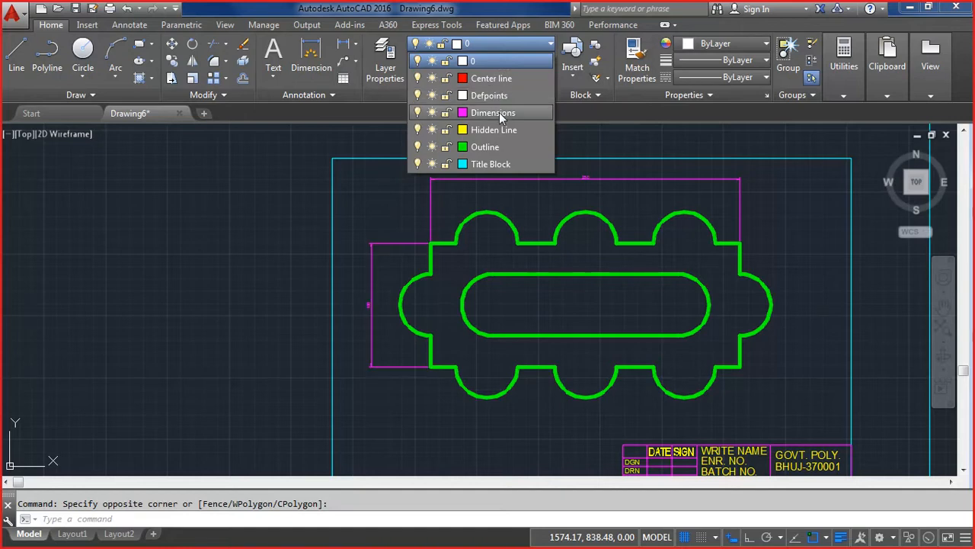
click(499, 113)
key(Escape)
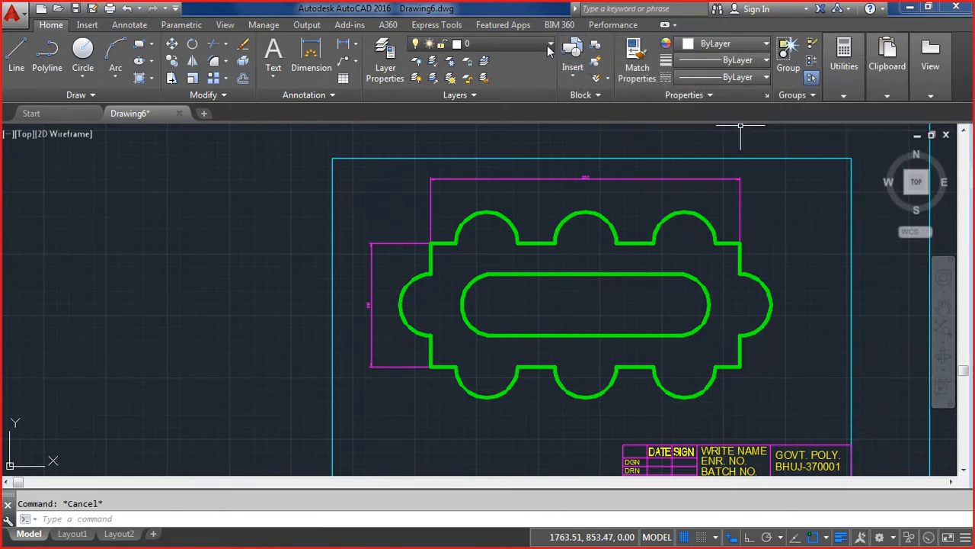
Step: Make Dimensions the current layer and check the dimension text on the A3 plate
click(503, 43)
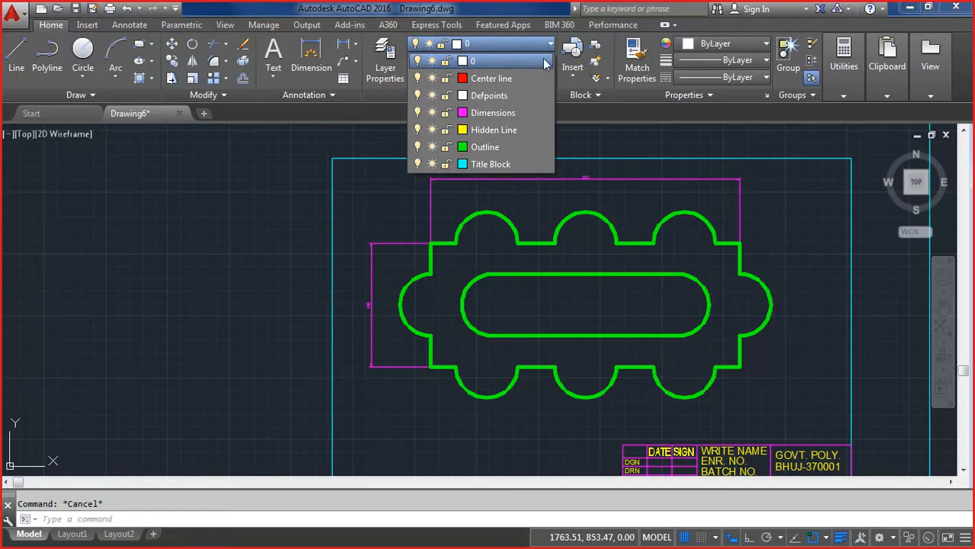
click(507, 112)
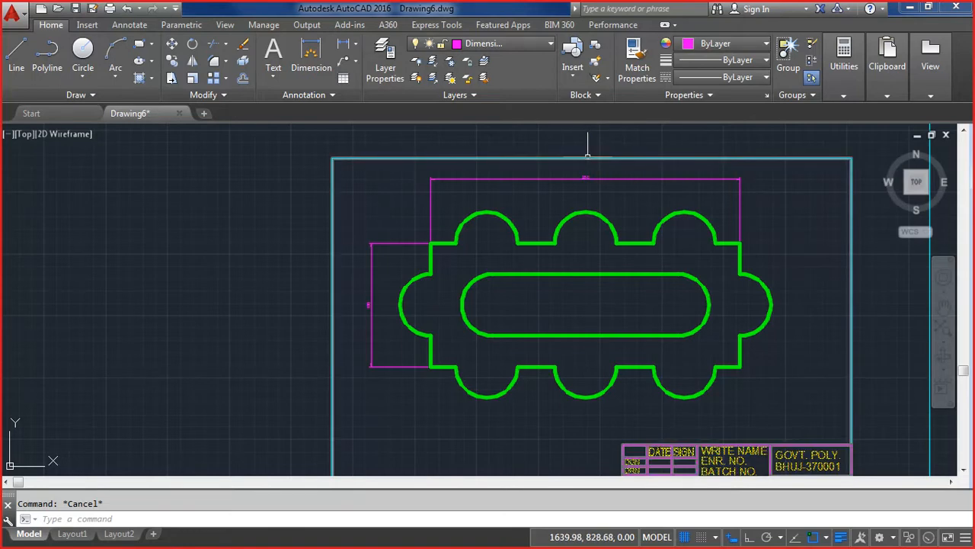
scroll(587, 149, up, 5)
scroll(589, 148, down, 5)
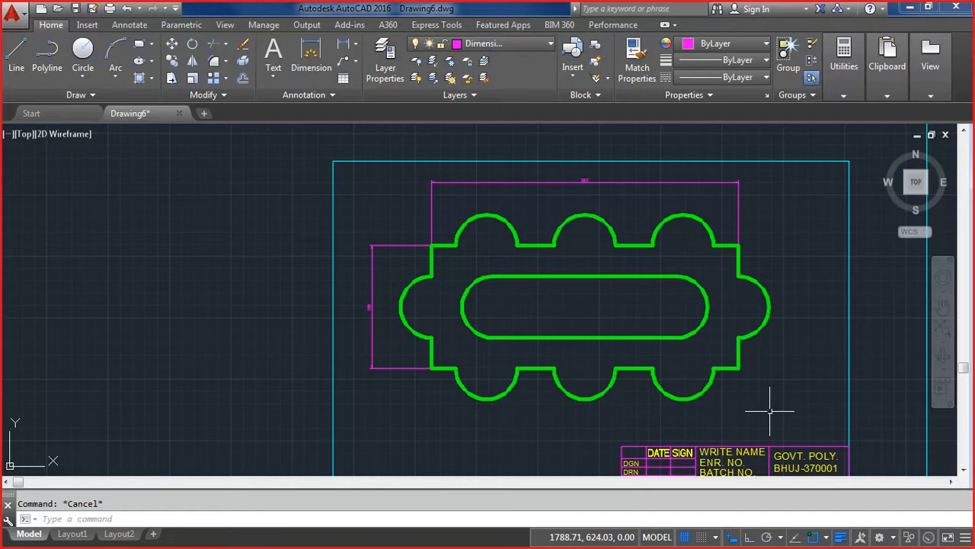
Step: Explode the title block of the A3 sheet into separate lines and texts
scroll(824, 382, down, 1)
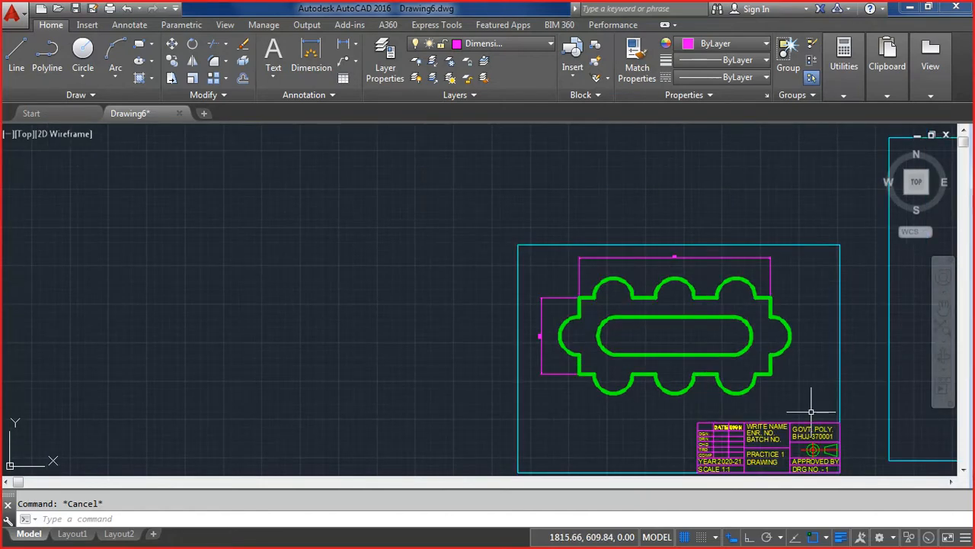
scroll(841, 459, up, 2)
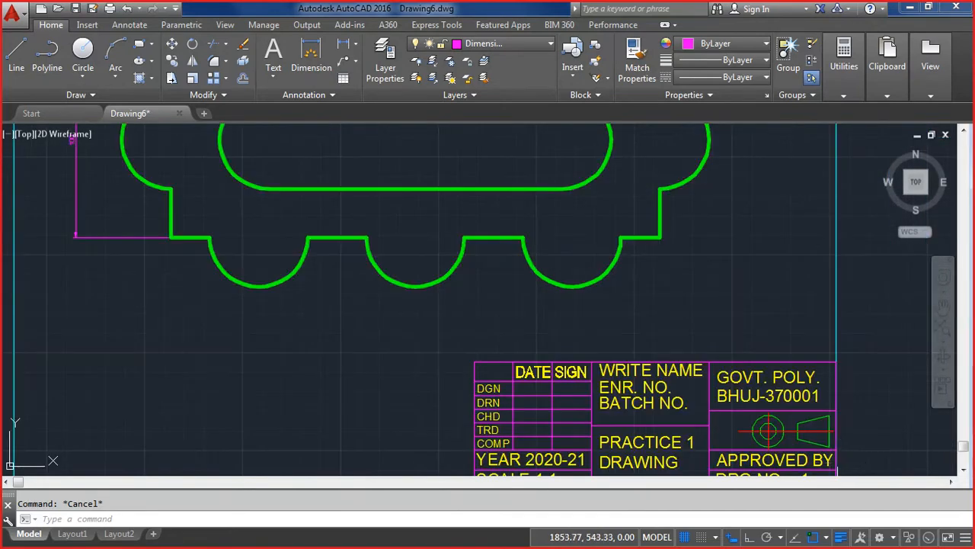
scroll(836, 466, up, 3)
scroll(762, 450, down, 2)
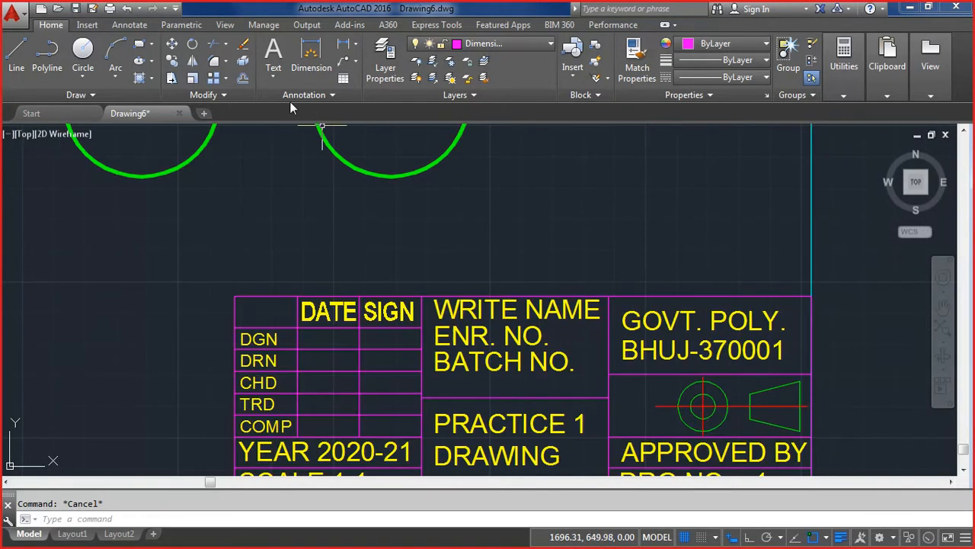
click(243, 61)
click(387, 279)
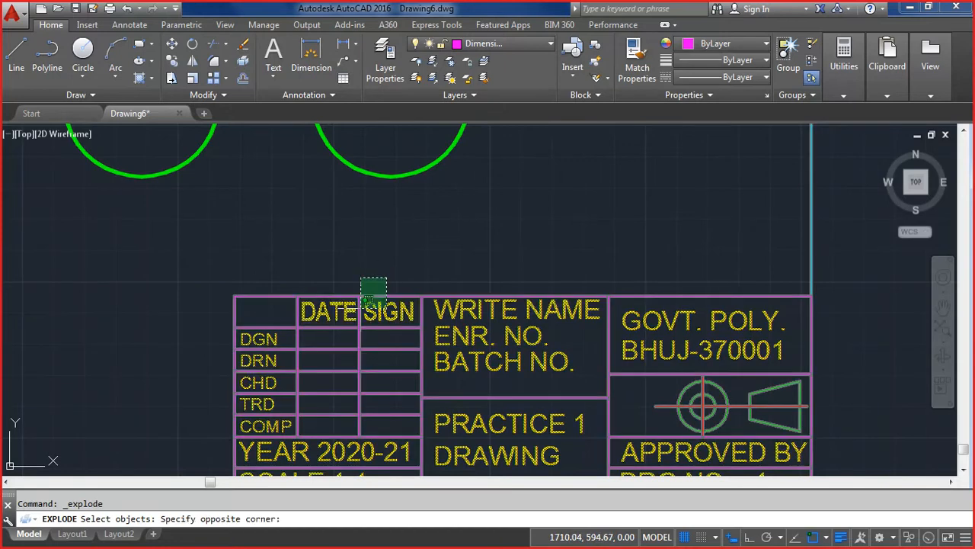
click(354, 318)
key(Return)
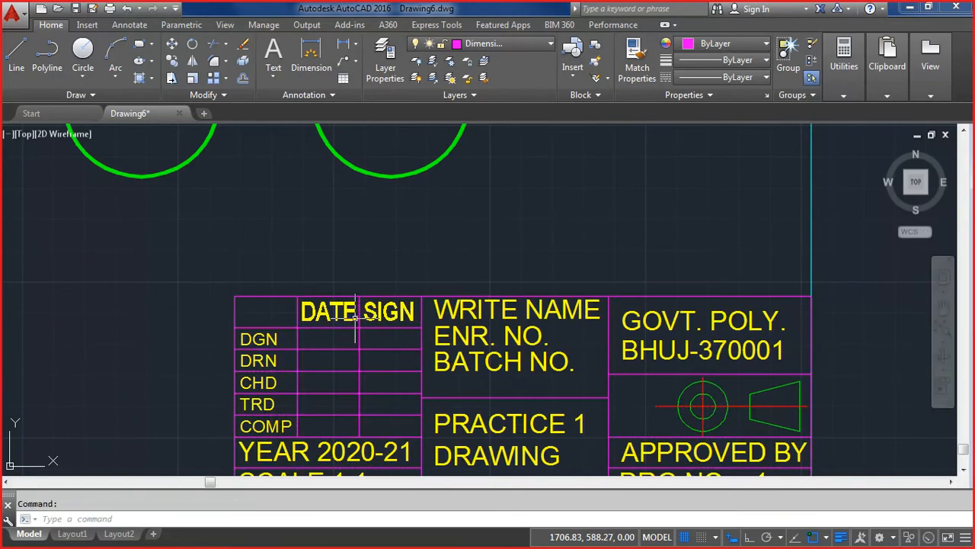
Step: List the properties of the DATE text in the A3 title block to check its text height
text(li)
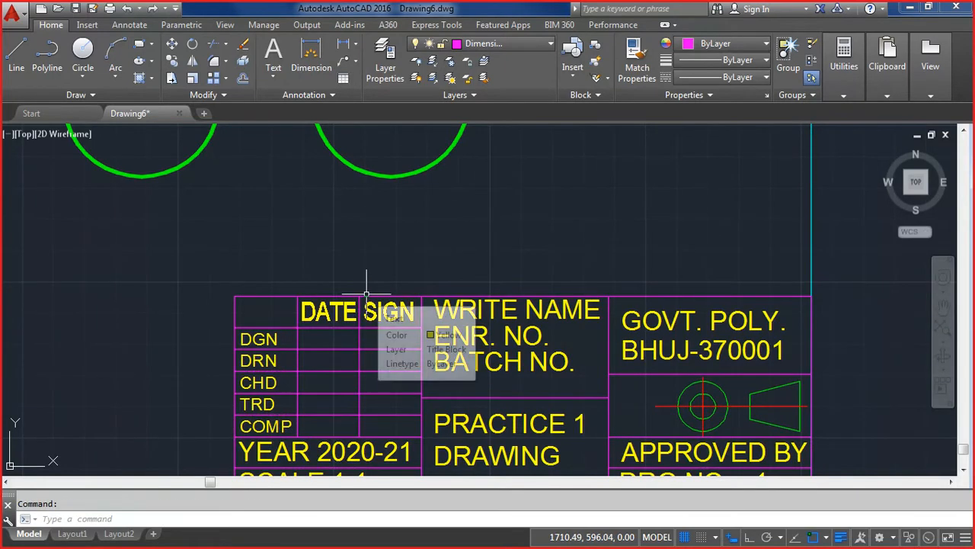
key(Return)
click(341, 306)
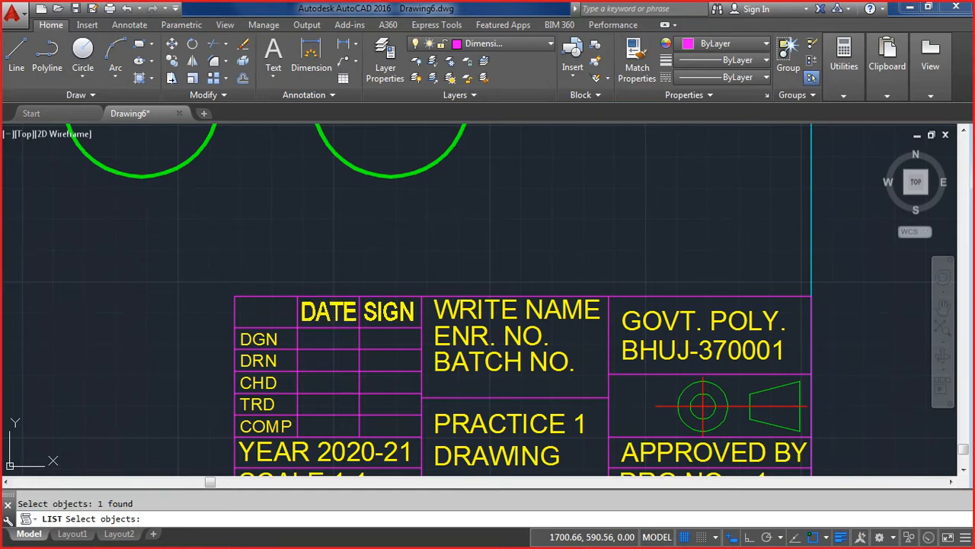
key(Return)
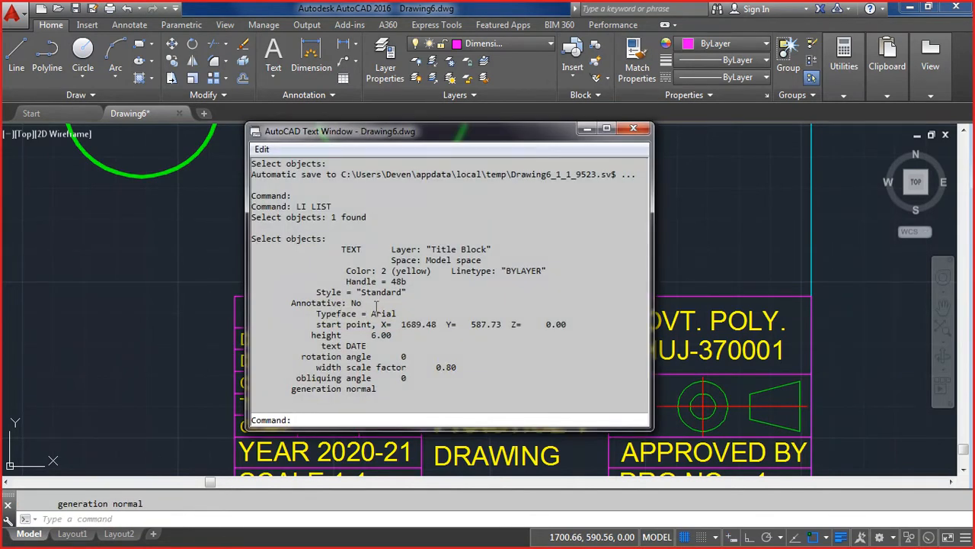
drag(371, 335, 392, 338)
click(676, 243)
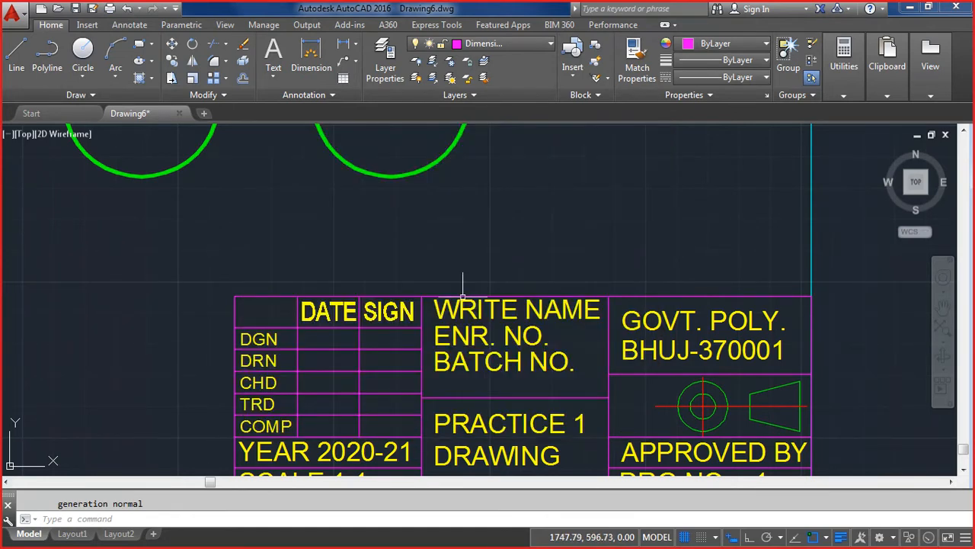
Step: List the properties of the DGN text in the A3 title block to check its text height
key(Return)
click(263, 344)
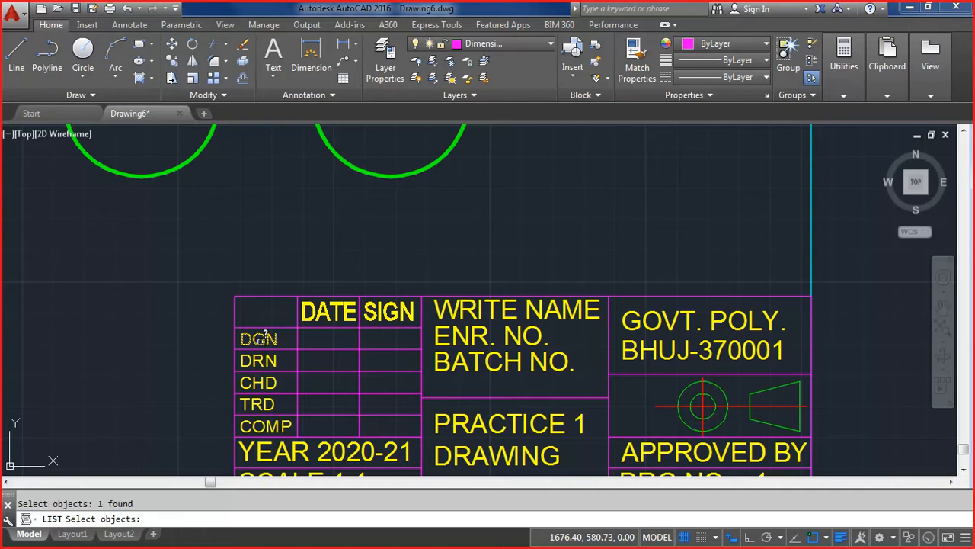
key(Return)
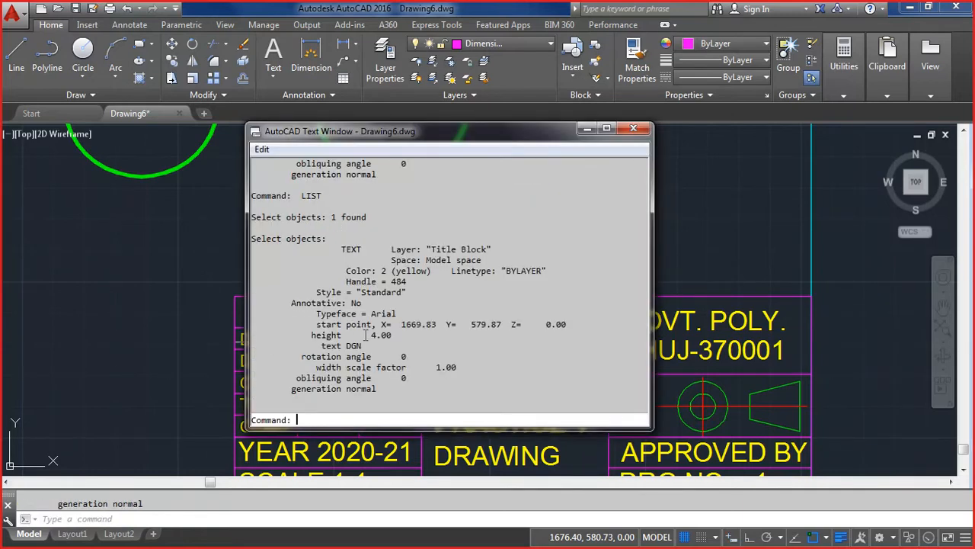
key(F2)
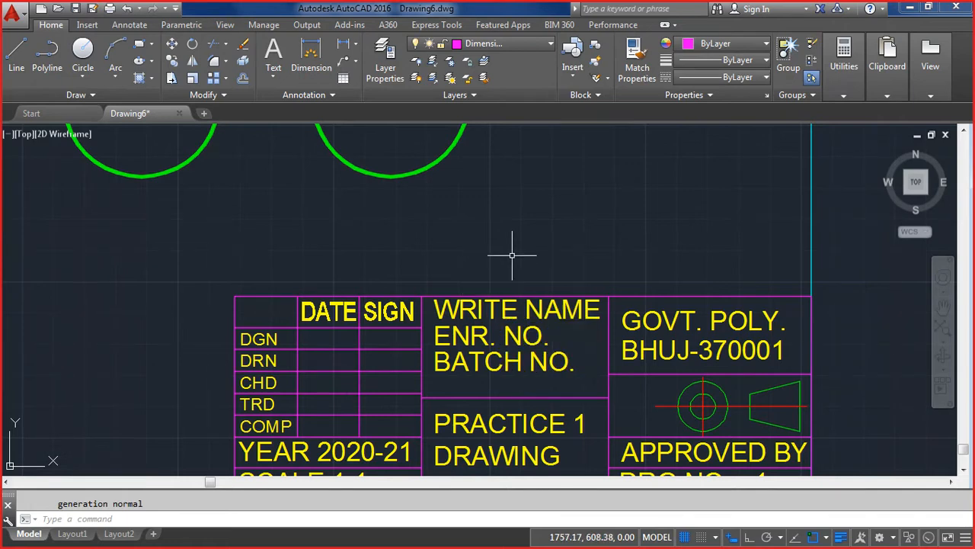
Step: List the properties of the A3 plate's vertical dimension to check its object type and dimension style
scroll(512, 256, down, 4)
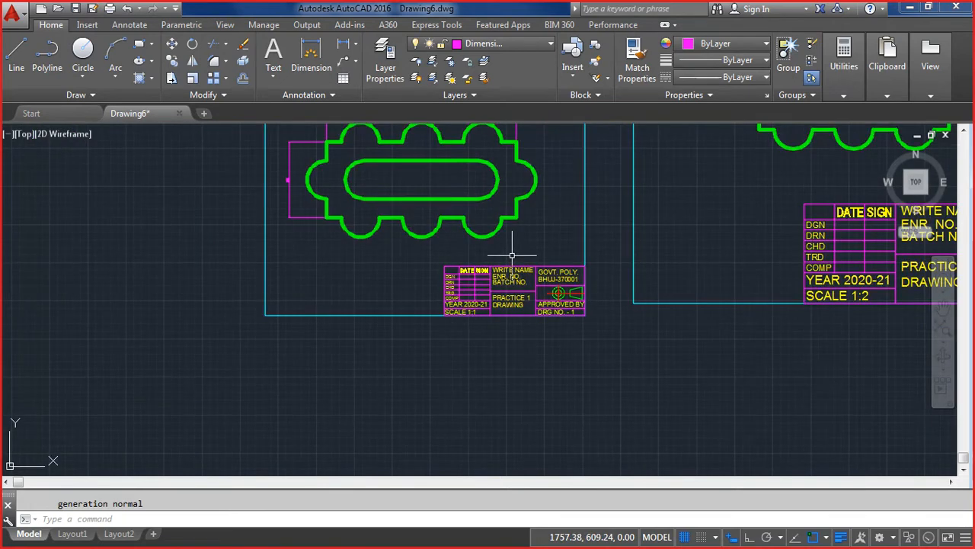
scroll(420, 180, up, 4)
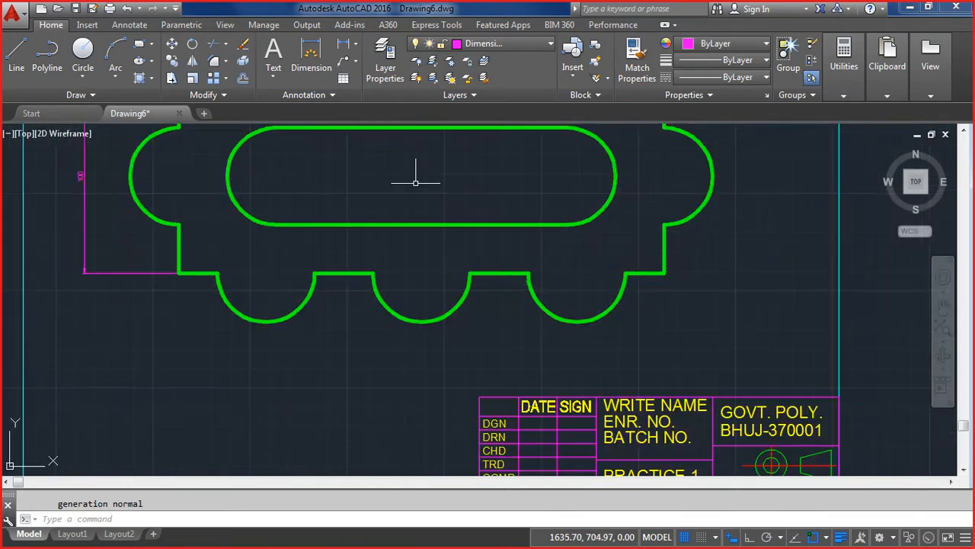
click(82, 182)
text(li)
key(Return)
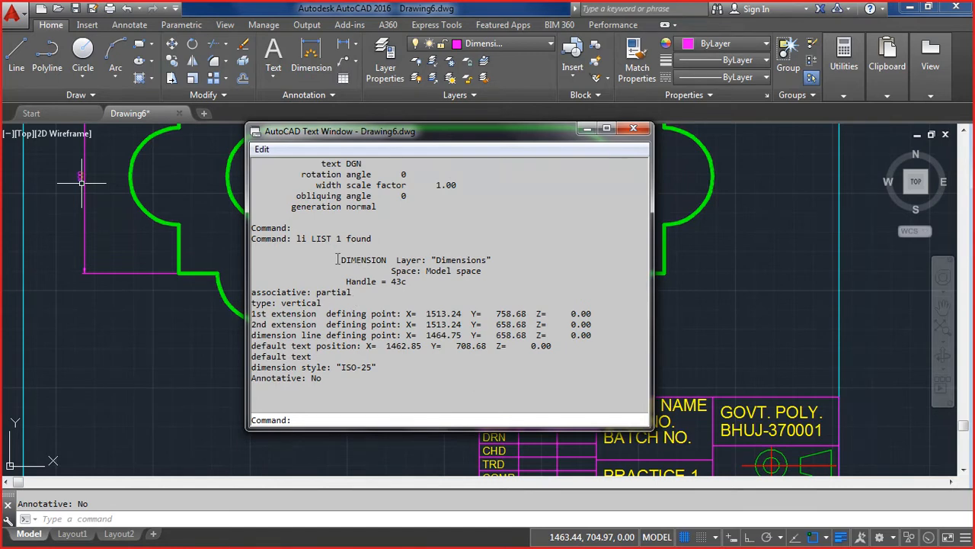
drag(338, 260, 393, 260)
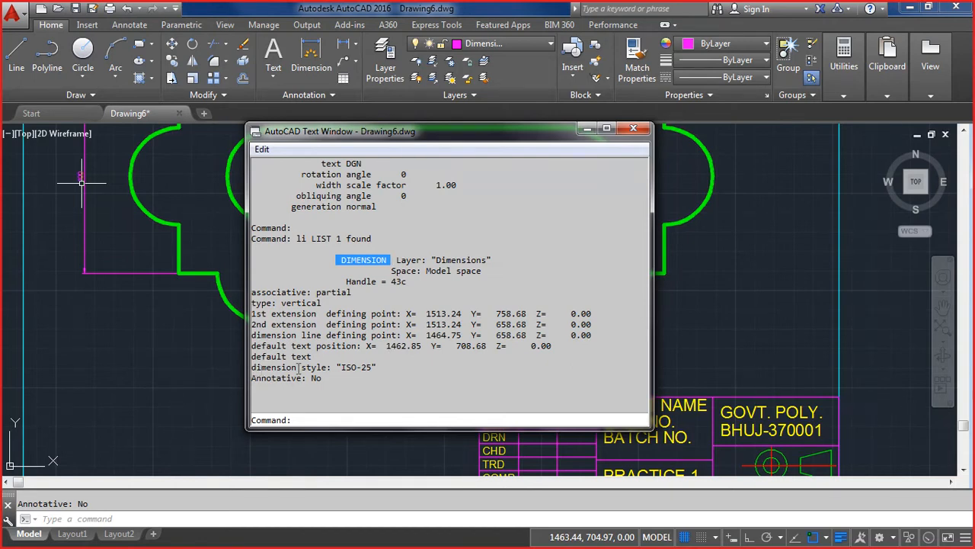
click(192, 369)
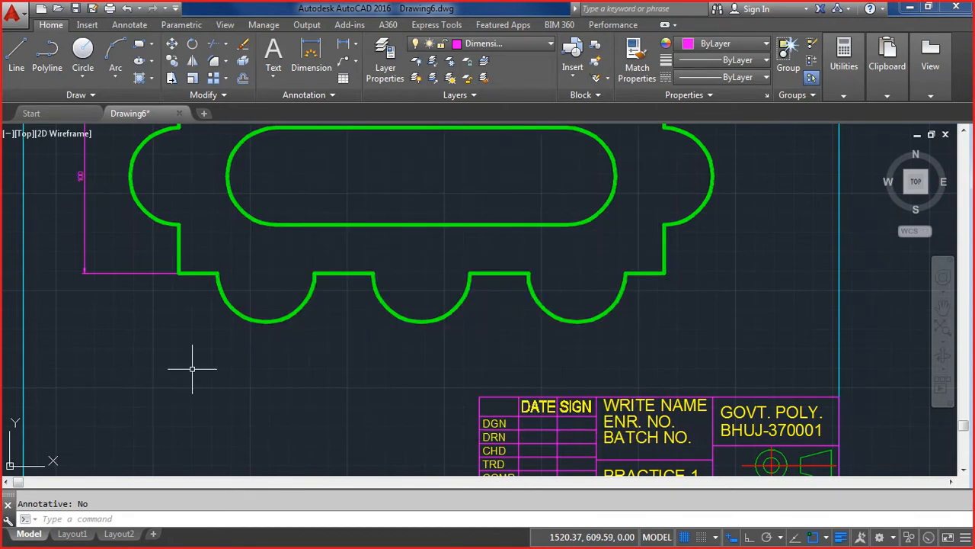
Step: Create a new layer named TEMP, turn it off and freeze it
text(z)
key(Return)
scroll(204, 265, down, 1)
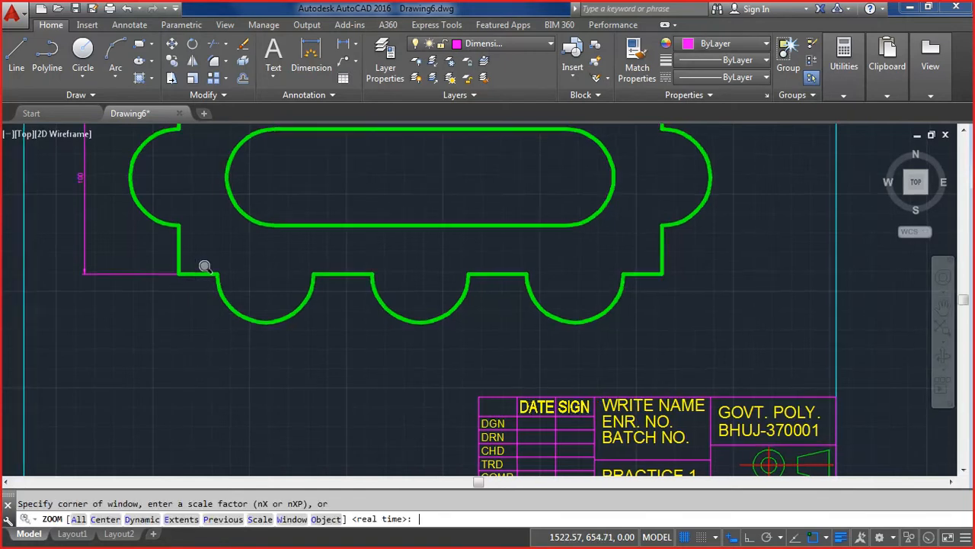
scroll(205, 266, down, 3)
text(e)
key(Return)
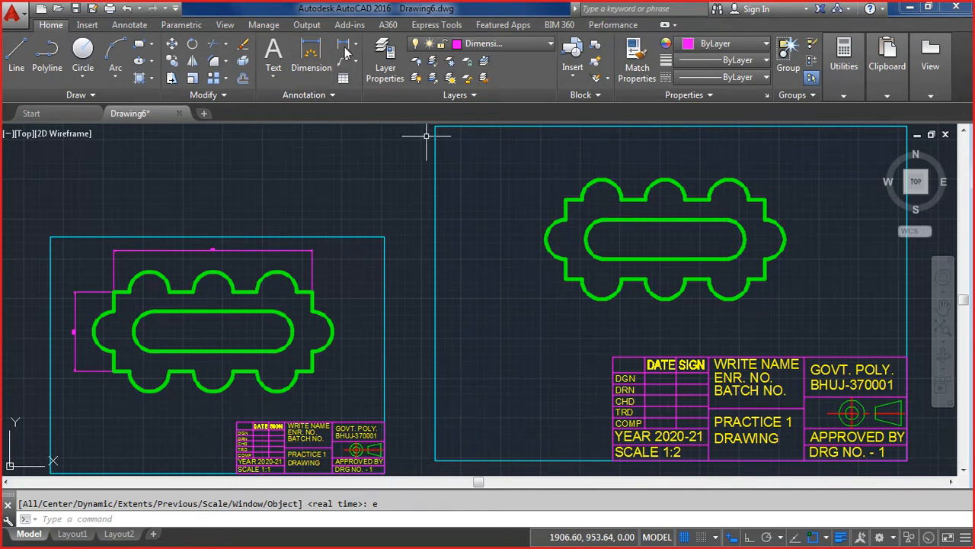
click(386, 52)
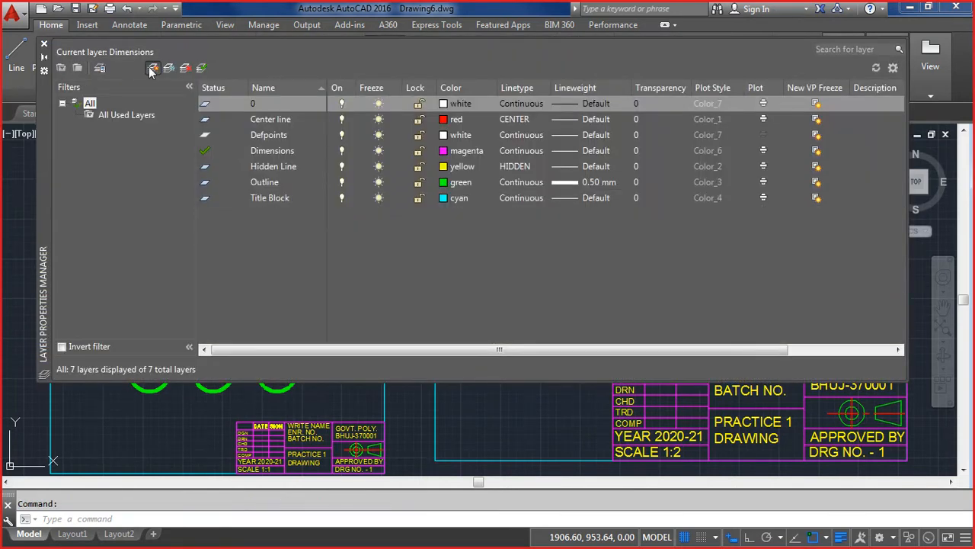
click(151, 69)
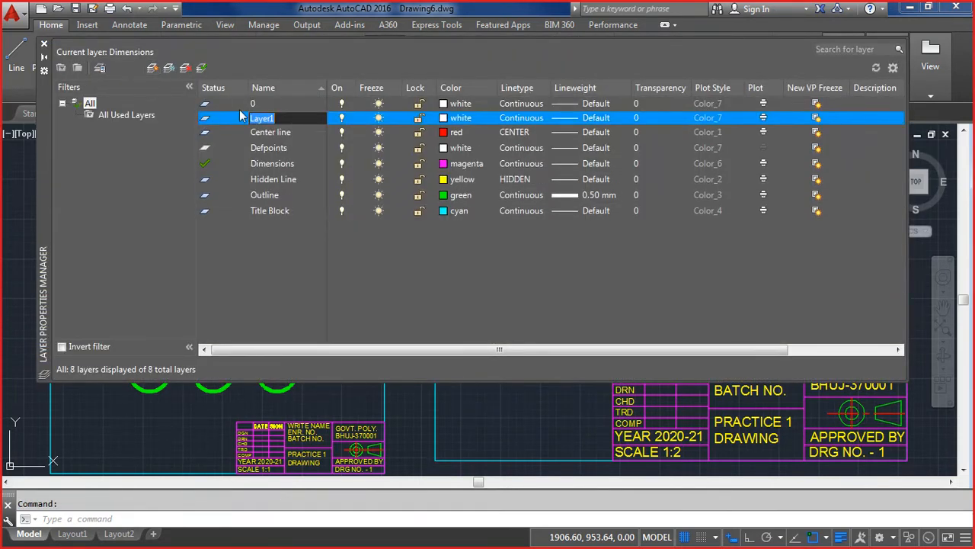
text(TEMP)
key(Return)
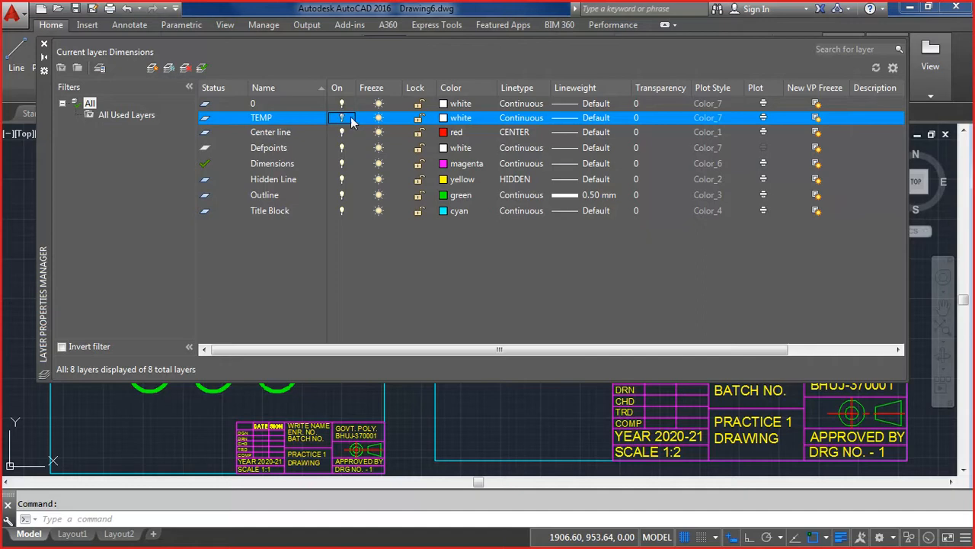
click(379, 119)
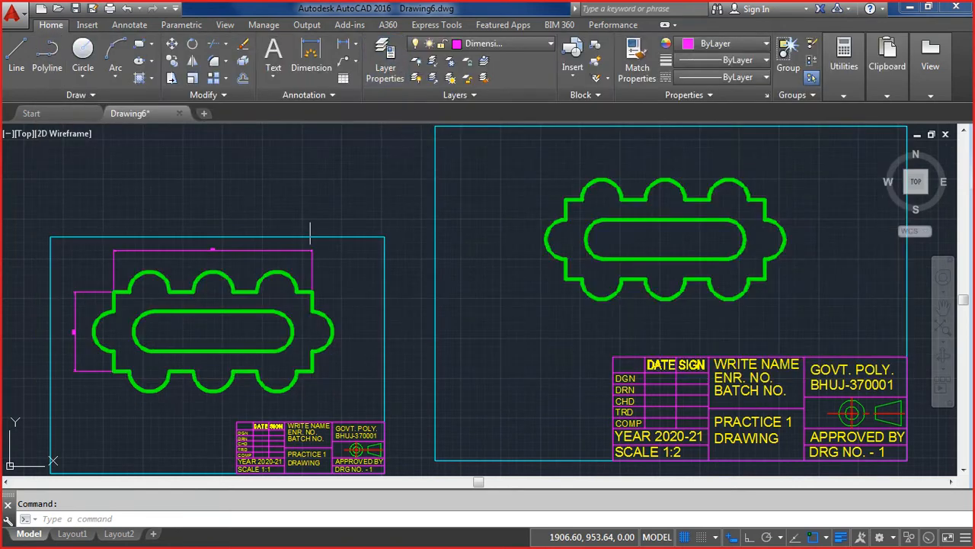
click(44, 45)
Step: Hide the whole SCALE 1:2 sheet, with its frame, plate and title block, by assigning it to the TEMP layer
click(431, 468)
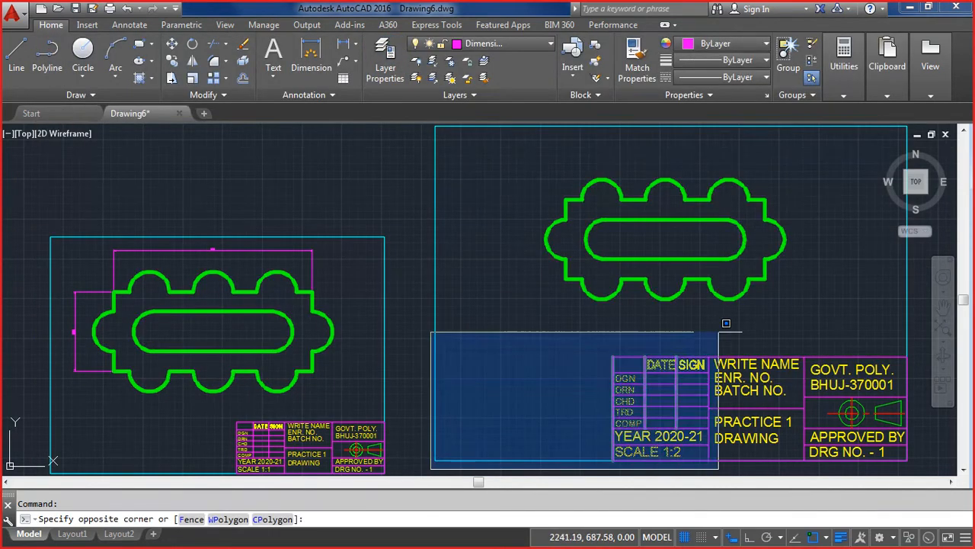
scroll(904, 135, down, 2)
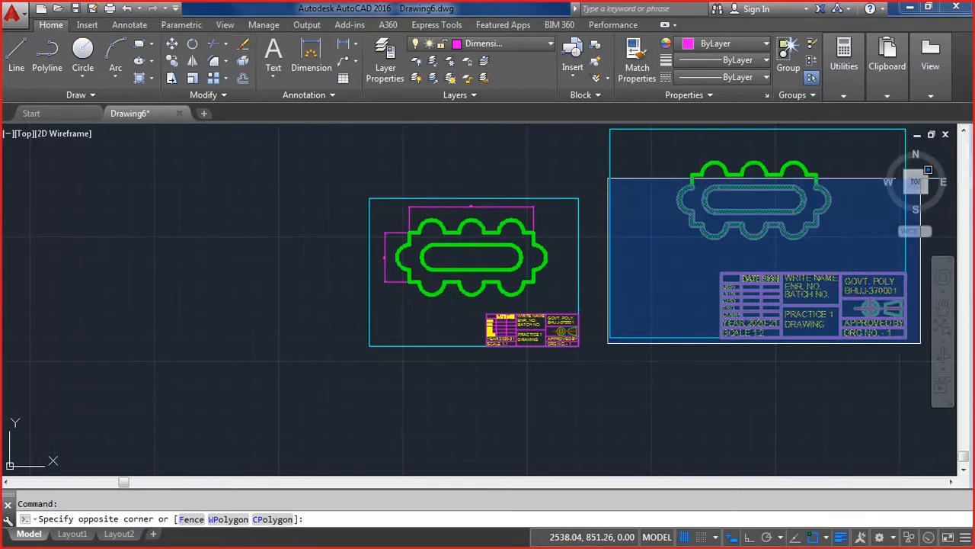
click(908, 128)
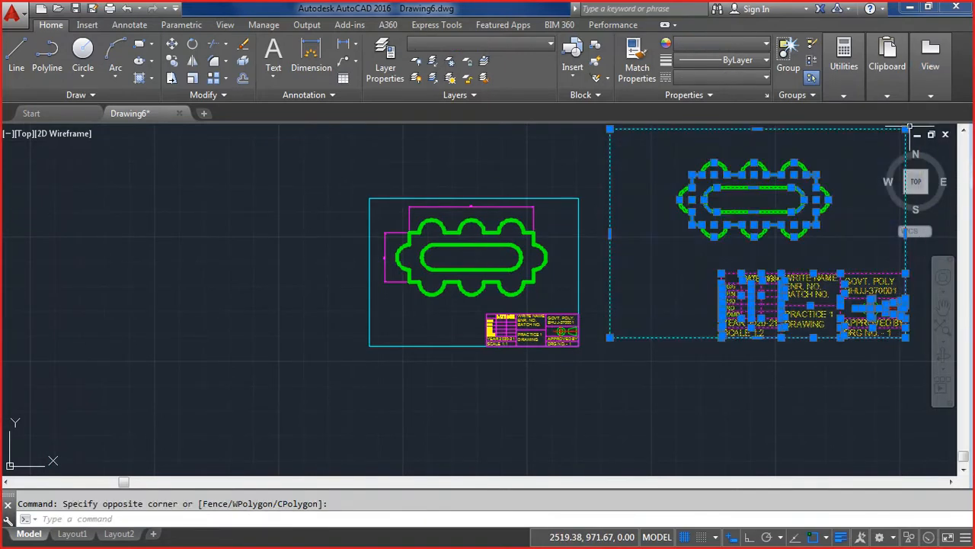
click(548, 46)
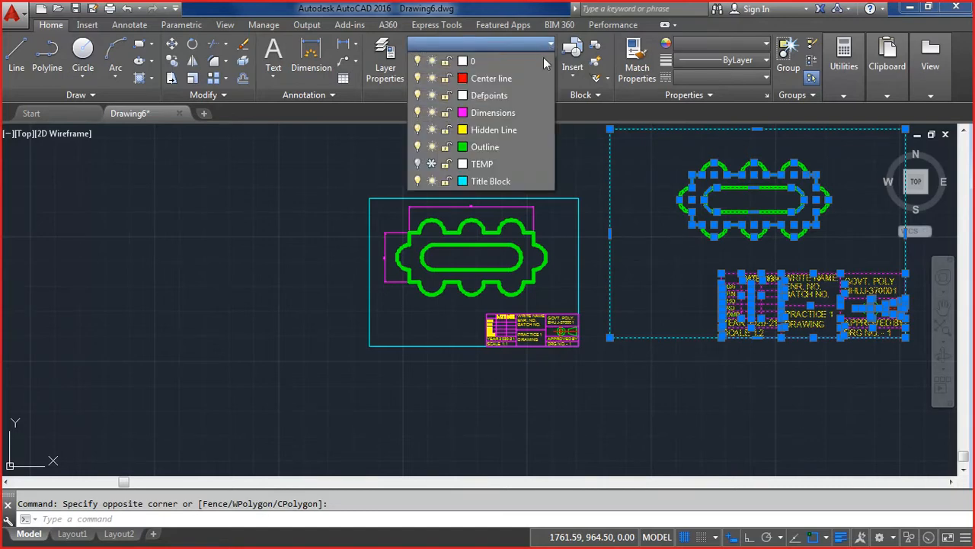
click(495, 165)
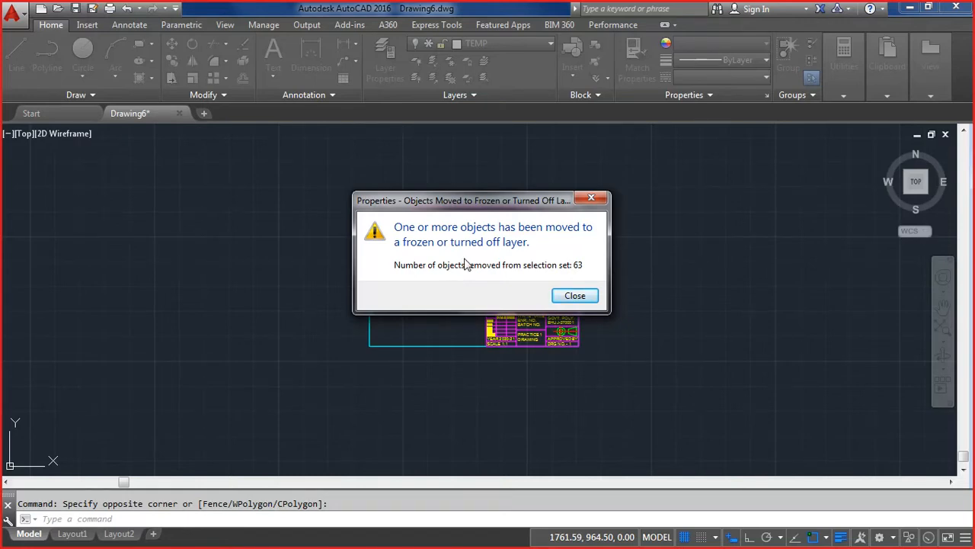
click(573, 295)
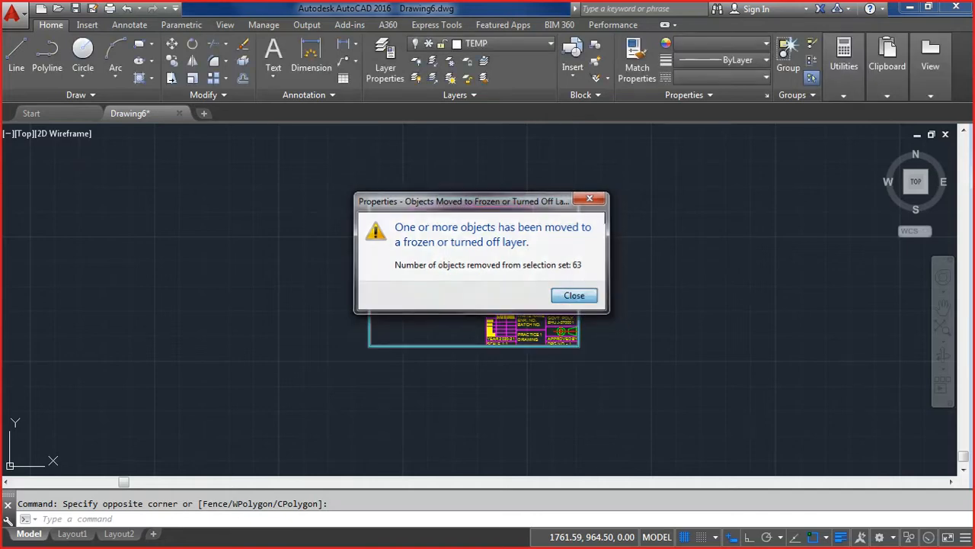
Step: Zoom to the drawing's extents to view the whole A3 sheet with its plate and title block
text(z)
key(Return)
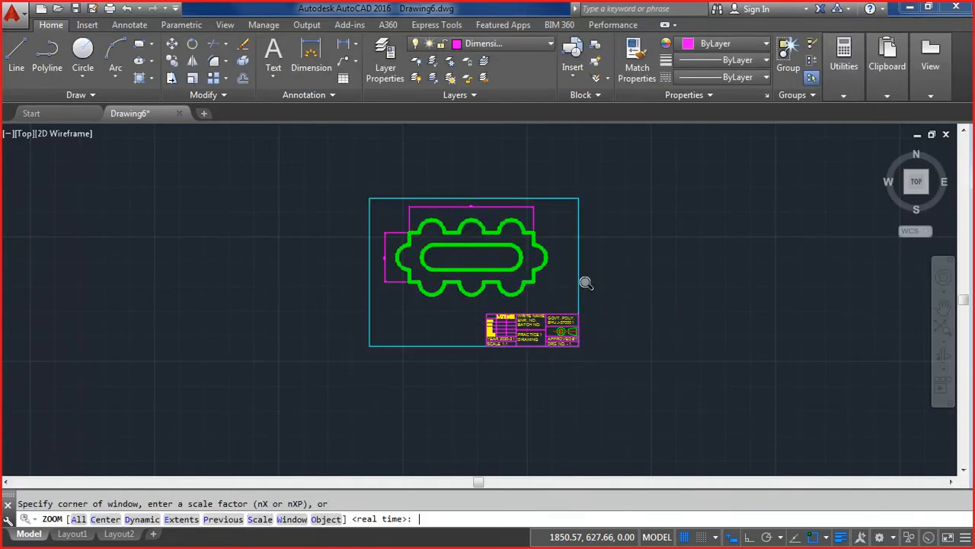
text(e)
key(Return)
text(e)
key(Return)
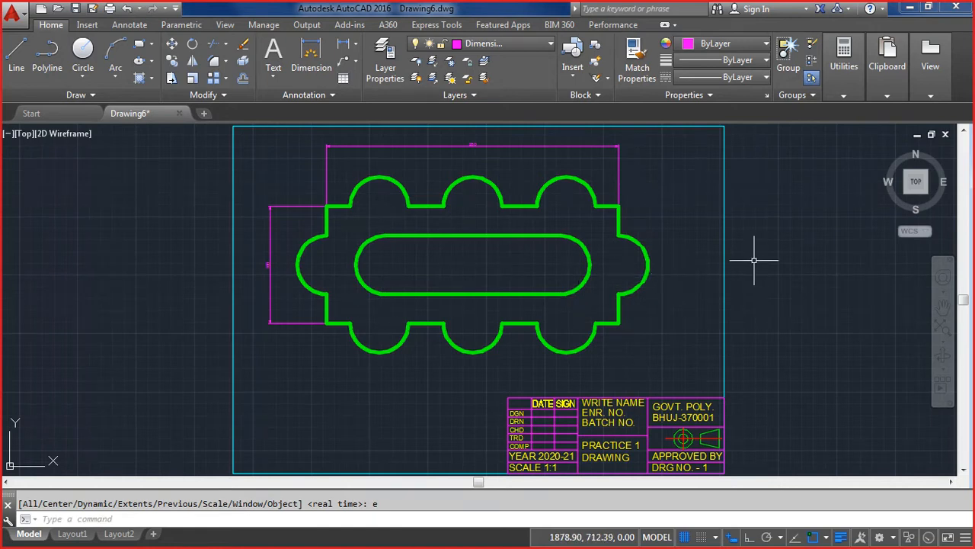
scroll(754, 260, down, 2)
scroll(750, 256, up, 2)
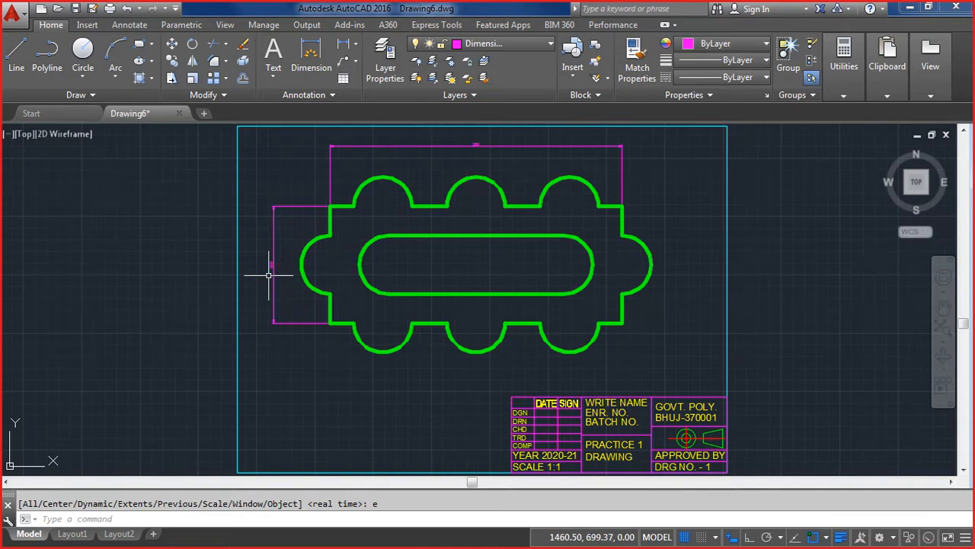
Step: Explode the A3 plate's vertical dimension into separate text, lines and arrows
scroll(269, 274, up, 5)
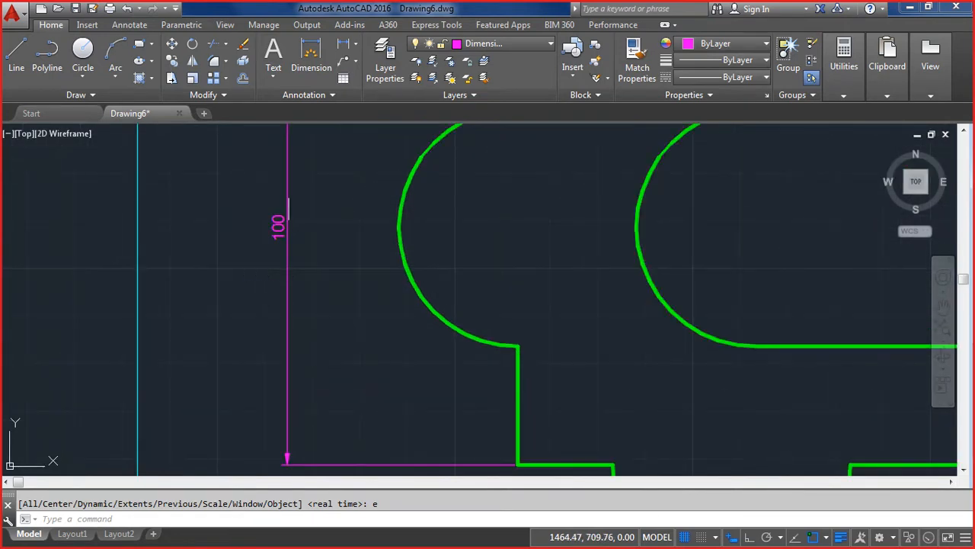
click(288, 207)
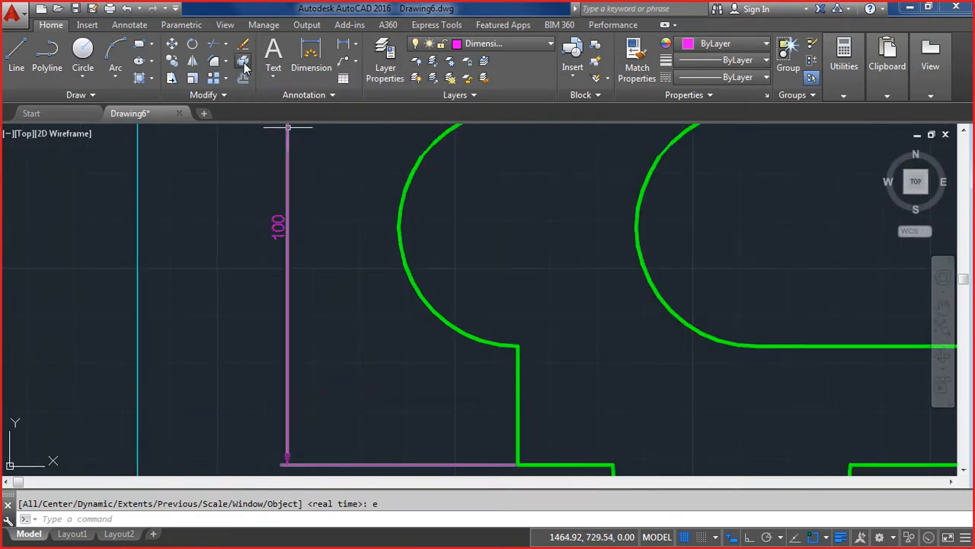
click(243, 63)
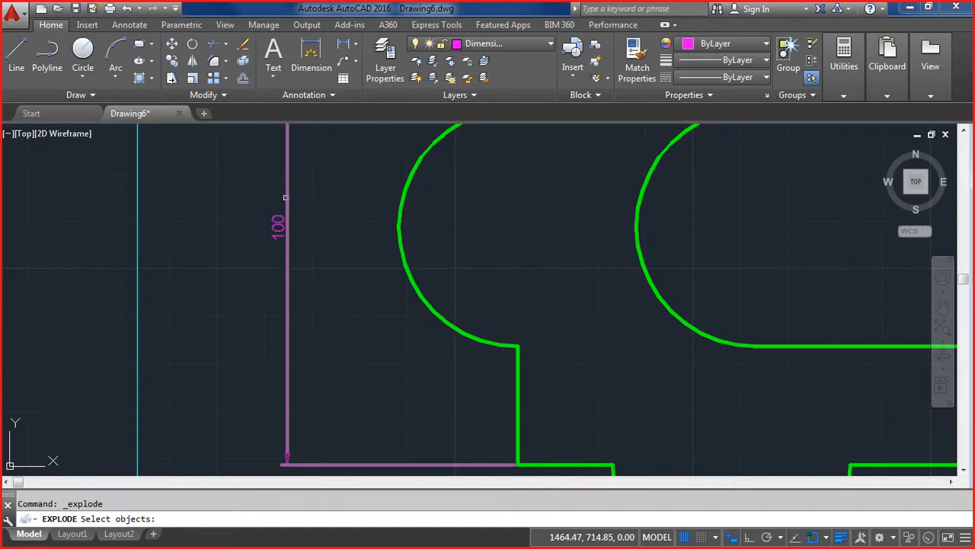
click(285, 197)
key(Return)
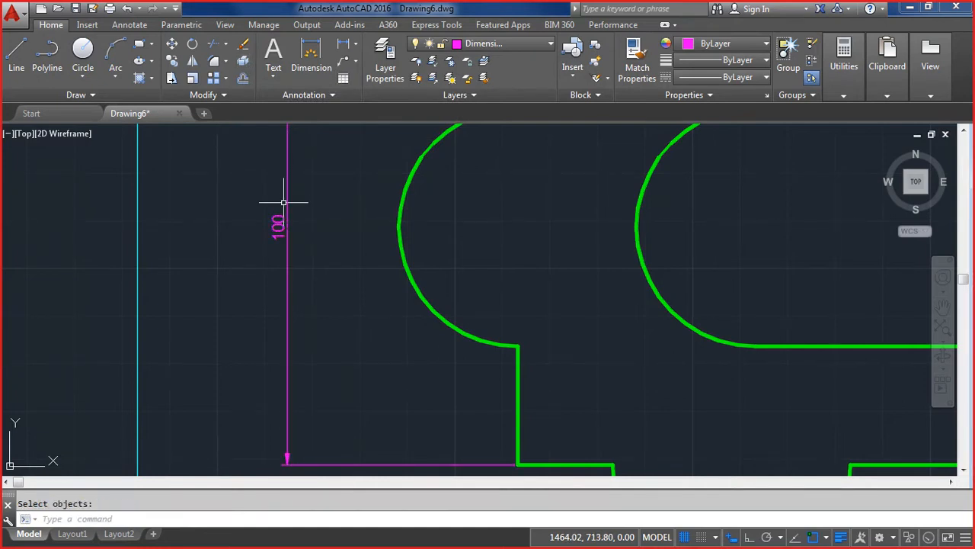
Step: List the properties of the exploded vertical dimension's text to check its text height, and undo the last command
text(li)
key(Return)
click(278, 221)
key(Return)
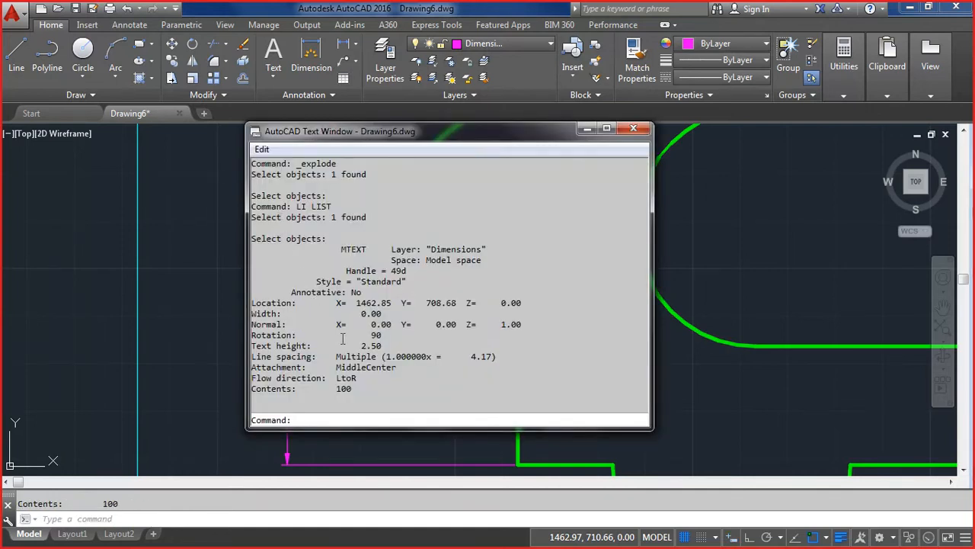
drag(362, 344, 385, 345)
key(Escape)
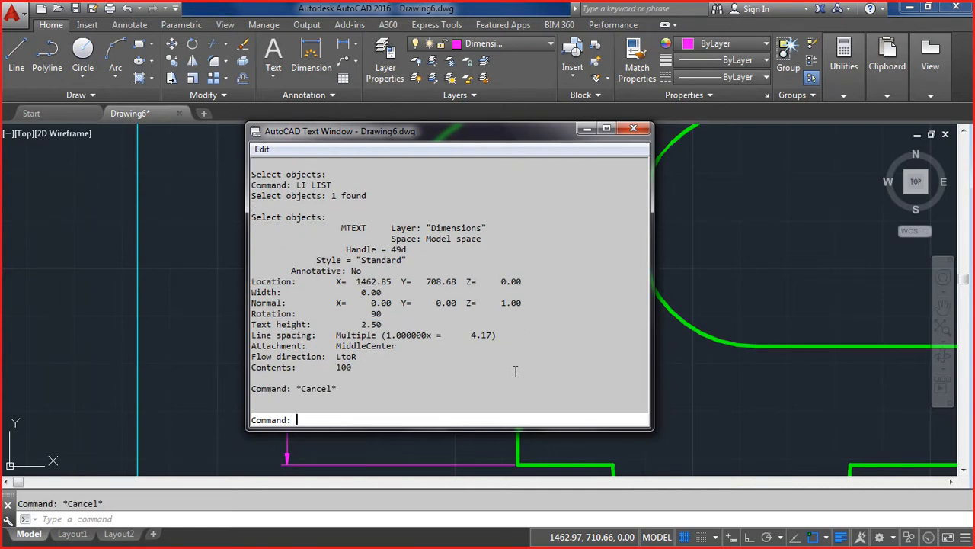
key(ctrl+z)
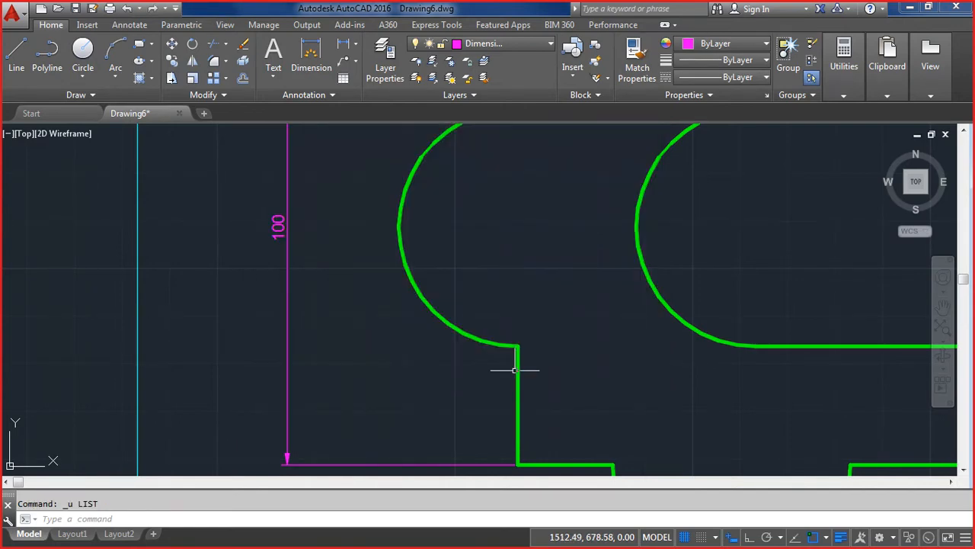
scroll(515, 368, down, 2)
scroll(515, 368, down, 2)
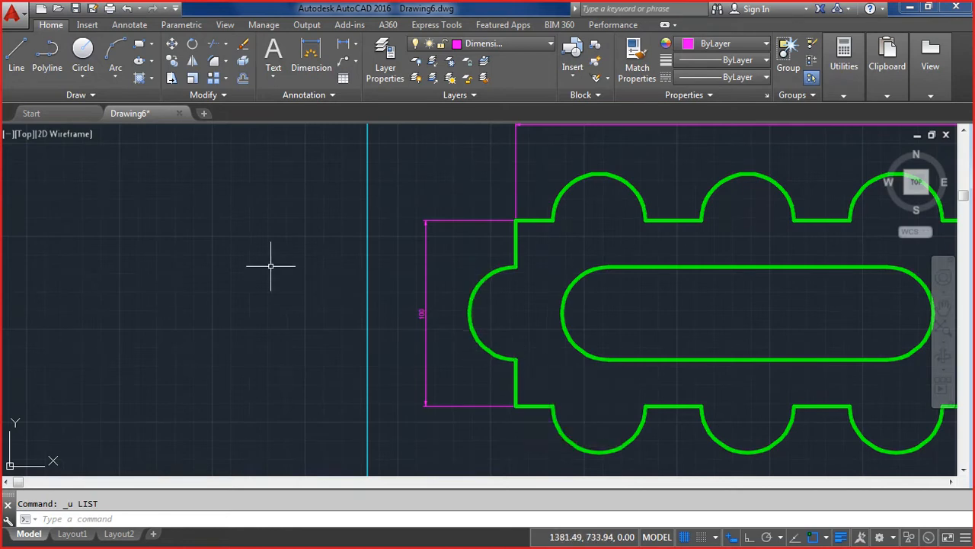
text(d)
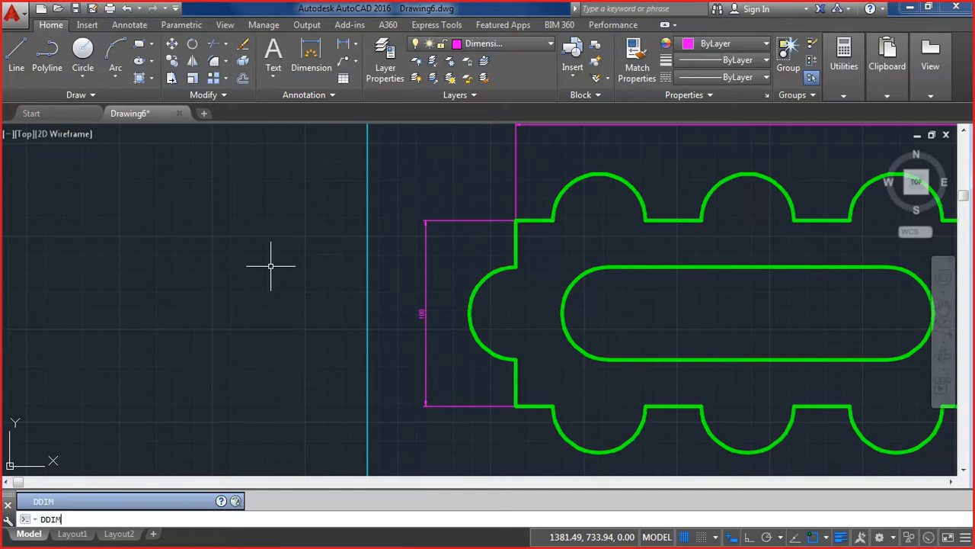
key(Return)
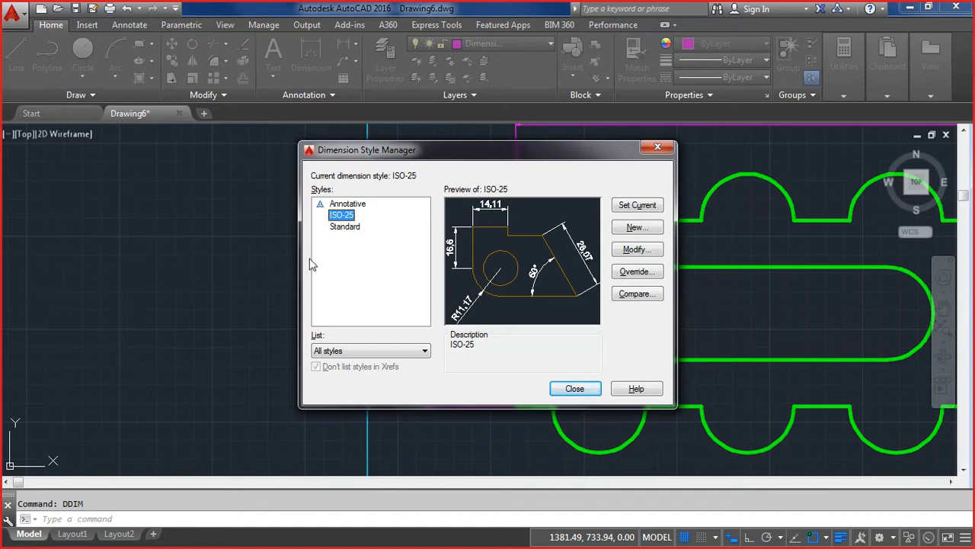
click(336, 228)
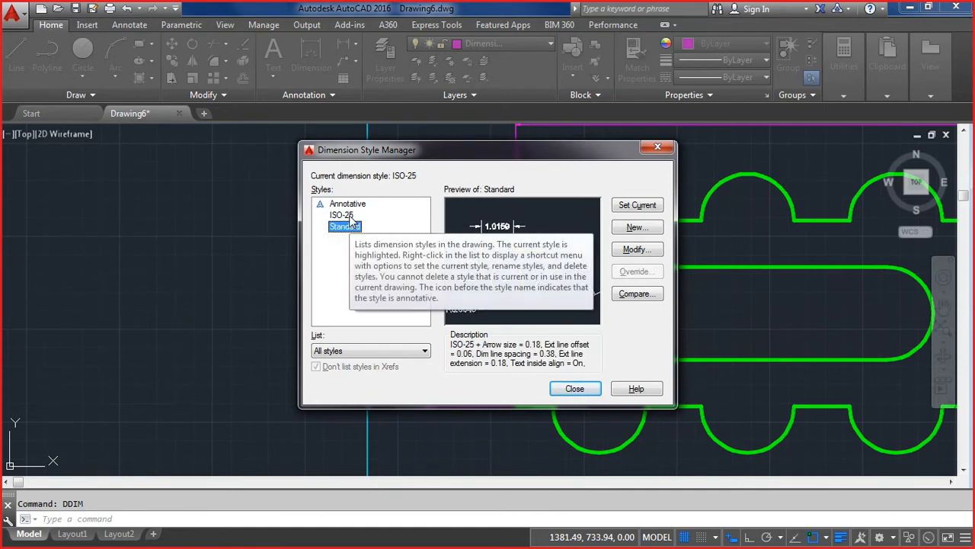
click(349, 216)
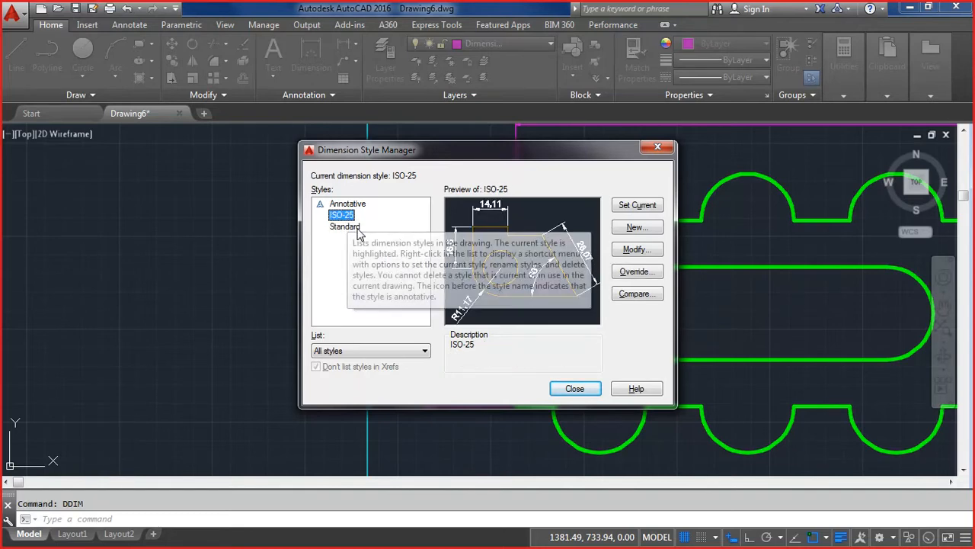
click(629, 254)
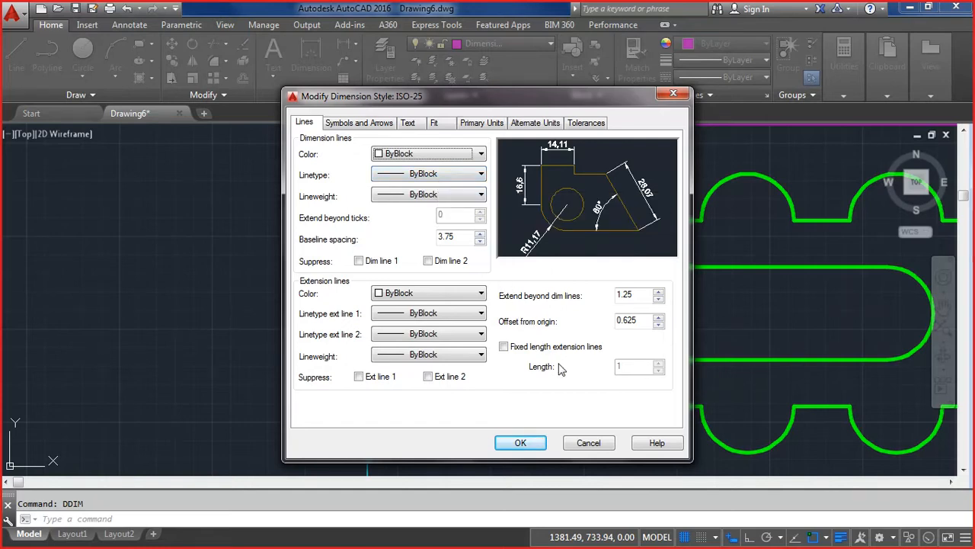
key(Escape)
key(Escape)
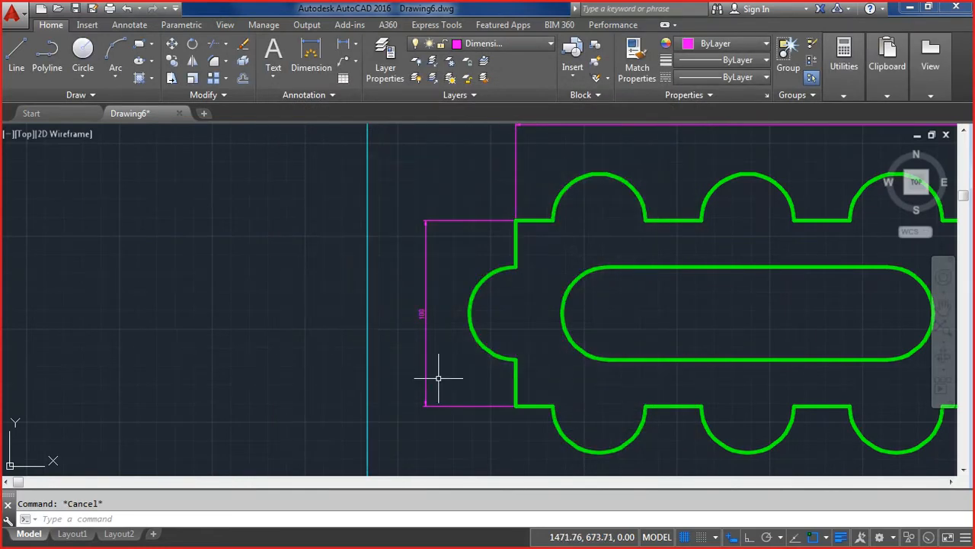
text(DDIM)
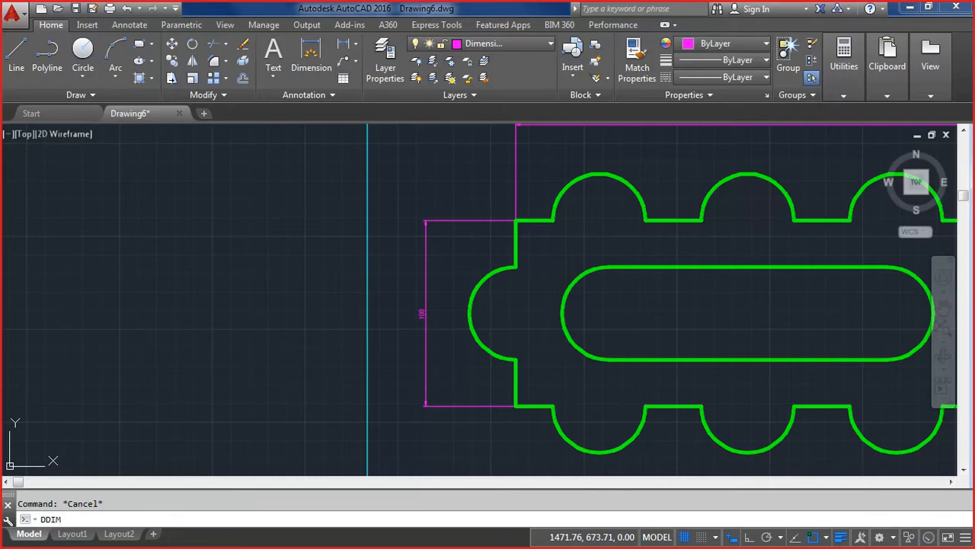
key(Return)
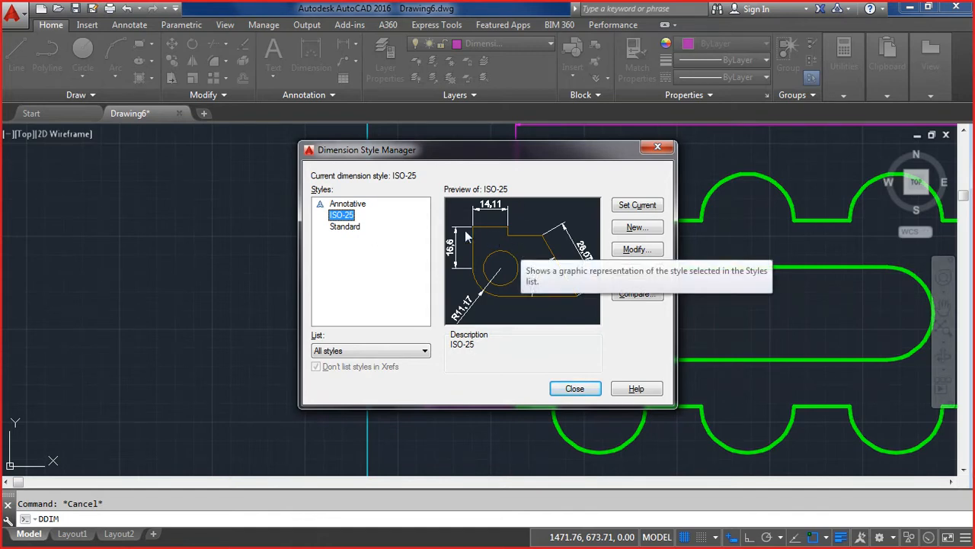
click(343, 215)
key(Escape)
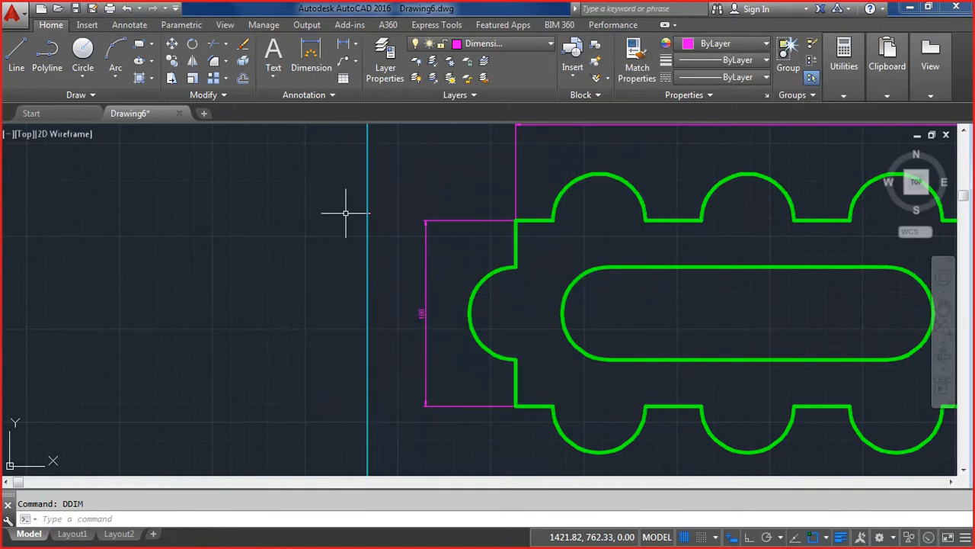
Step: Modify the ISO-25 dimension style to use a text height of 3
key(Return)
click(345, 216)
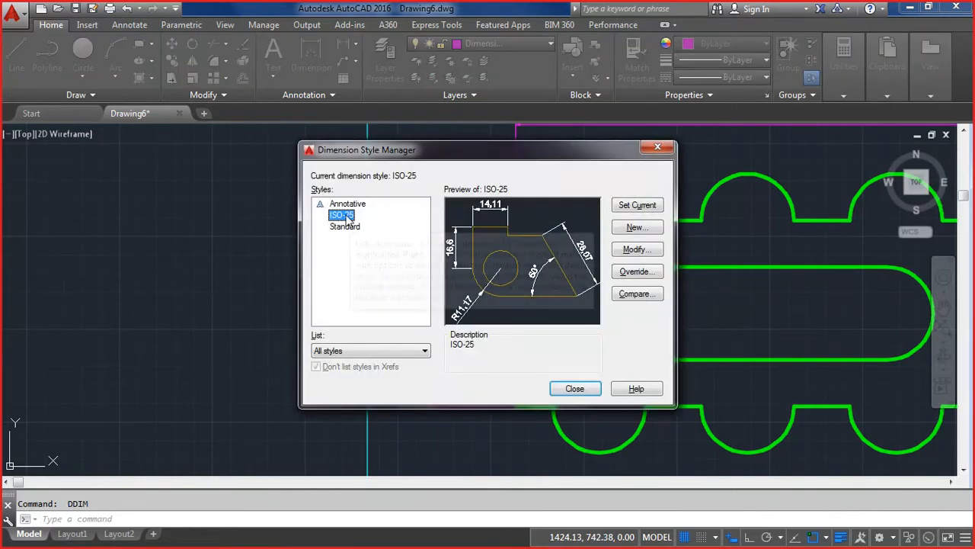
click(634, 255)
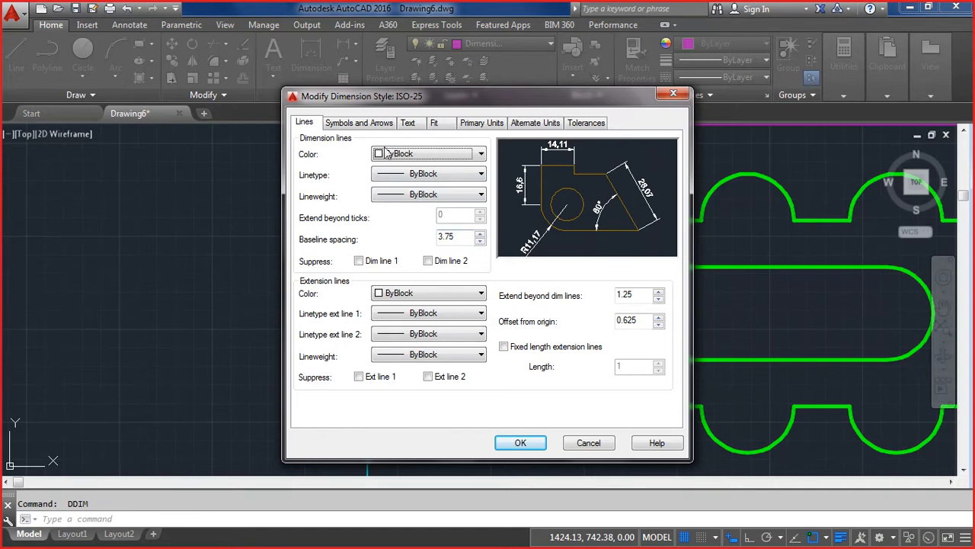
click(373, 126)
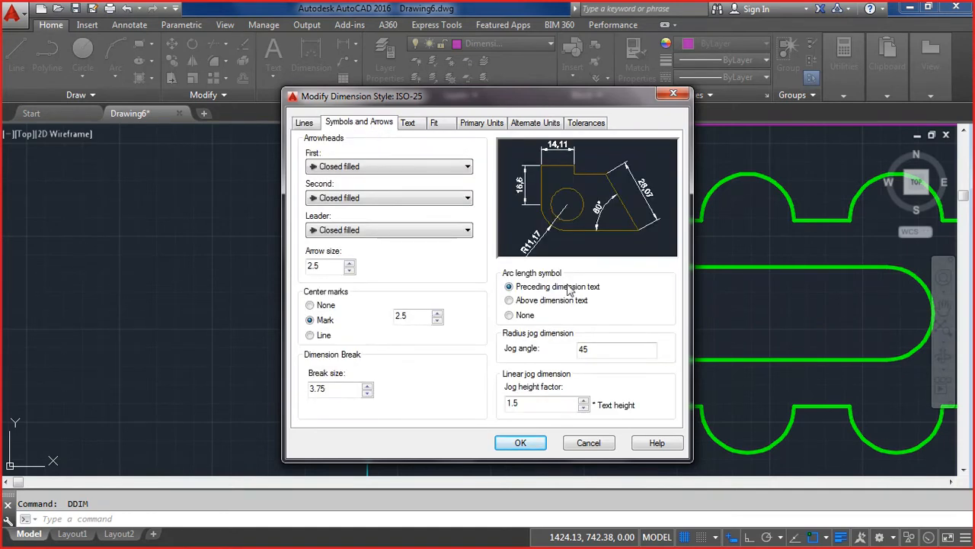
click(408, 124)
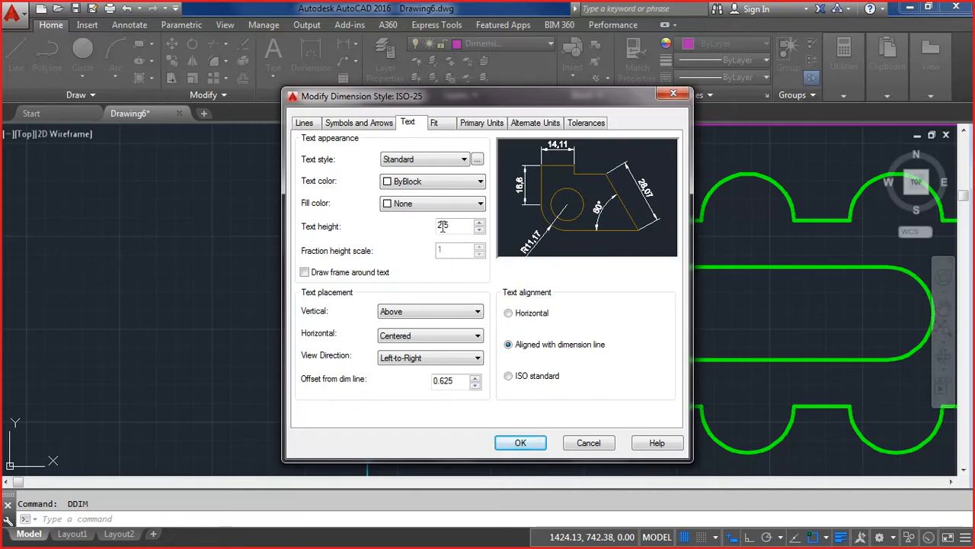
drag(450, 226, 433, 224)
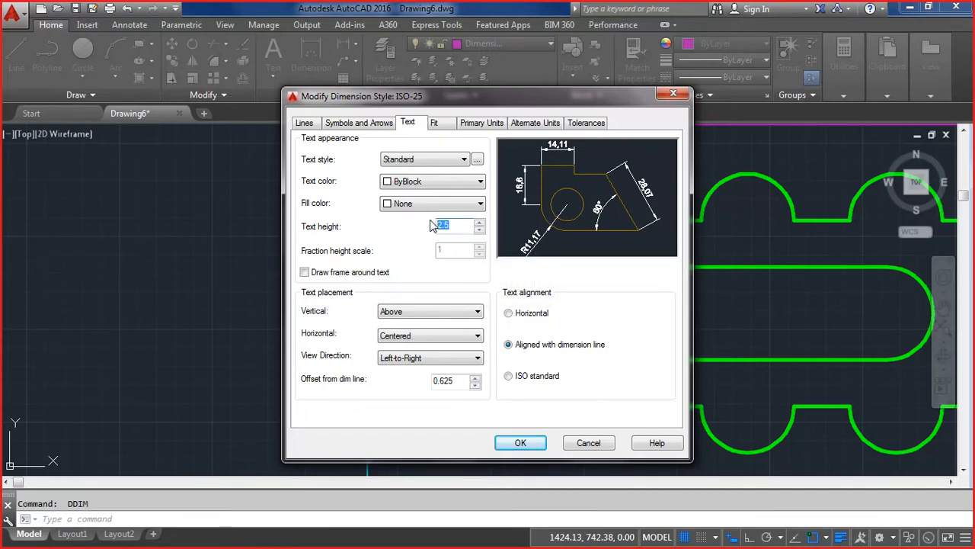
text(3)
key(Tab)
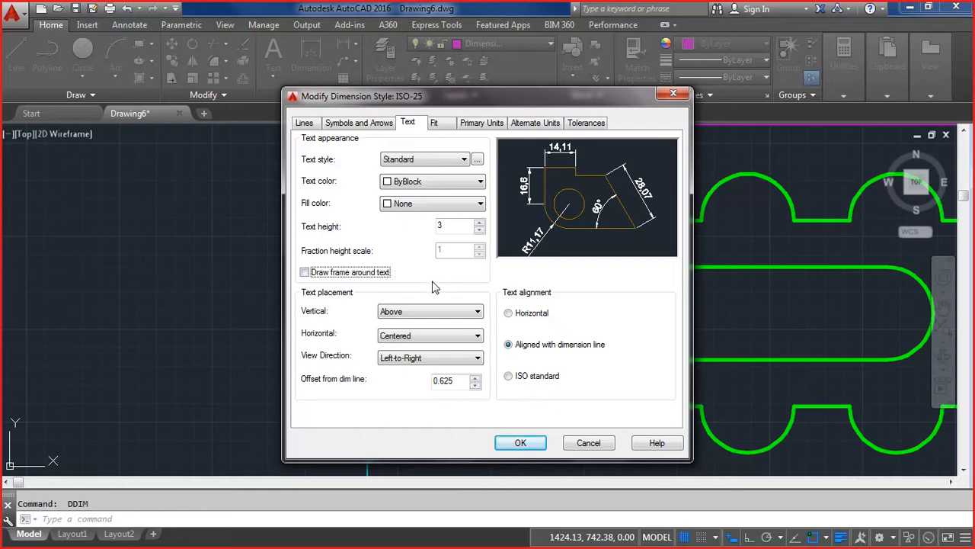
Step: Review the fit, primary units, alternate units and tolerance settings of the ISO-25 dimension style
click(444, 126)
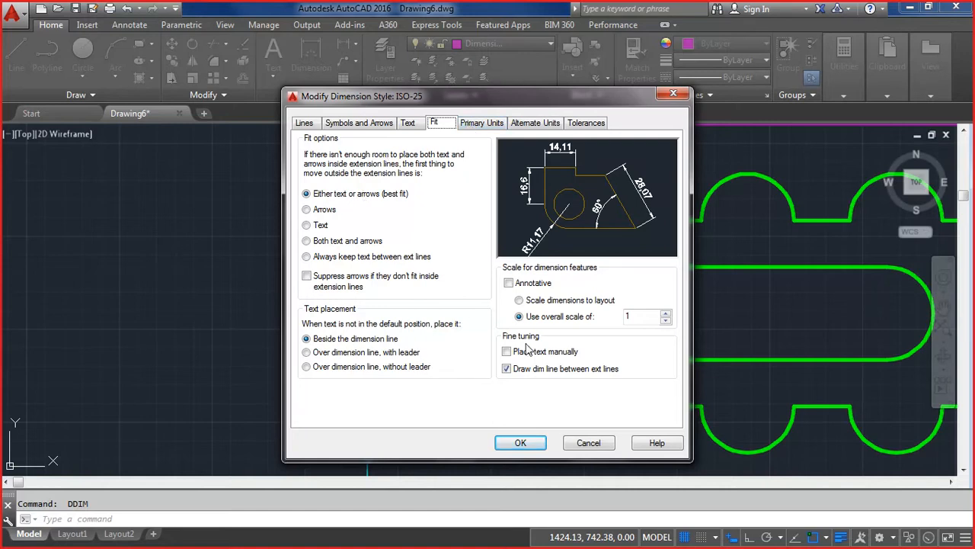
click(481, 124)
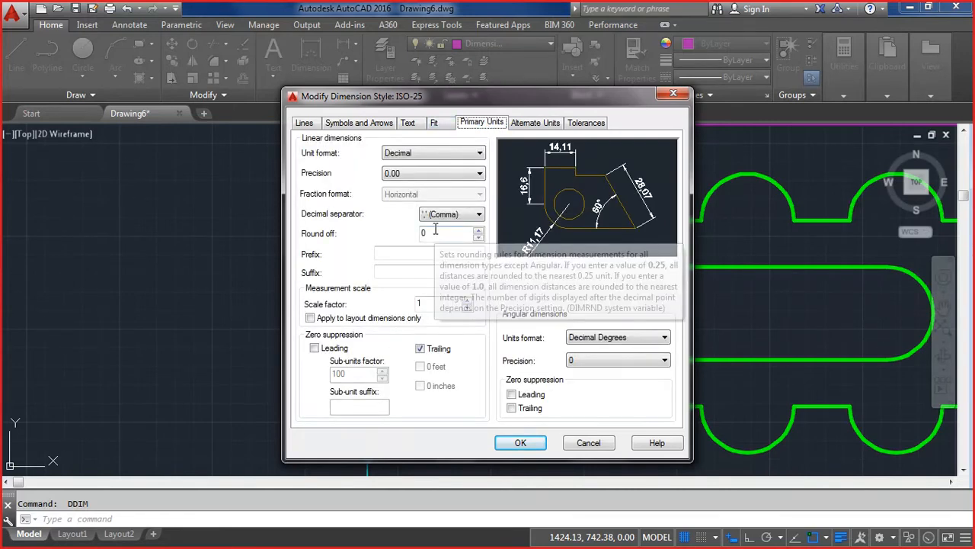
click(534, 123)
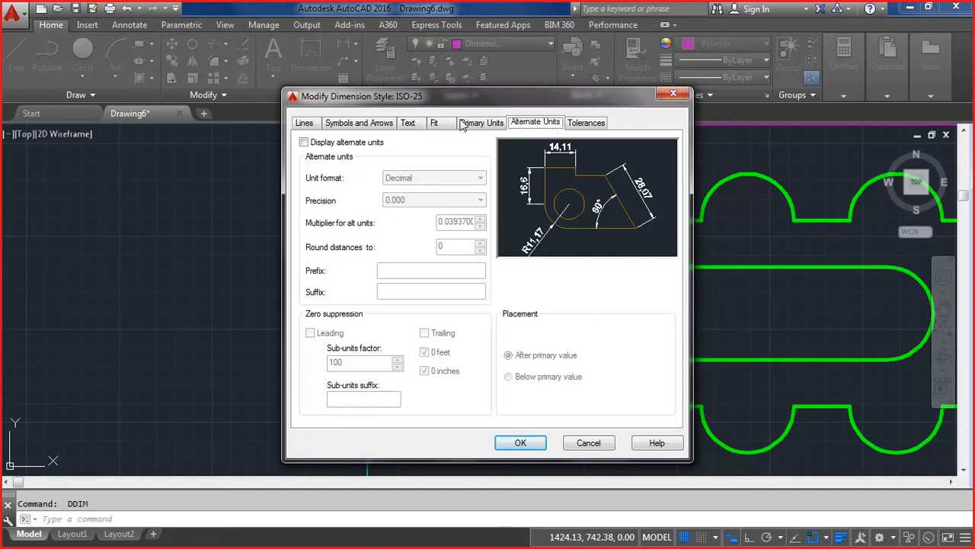
click(592, 123)
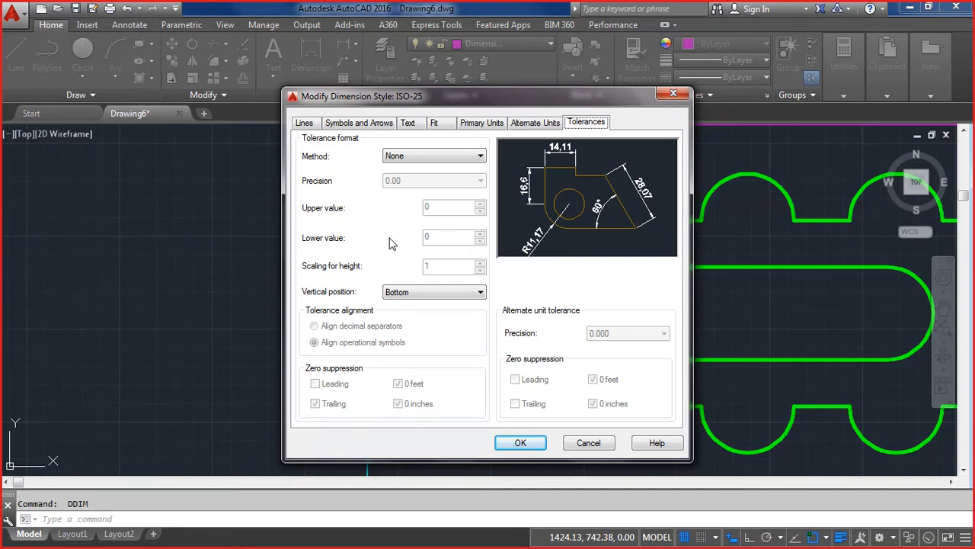
Step: Try Red as the dimension line color of the ISO-25 style, and set that color to ByLayer
click(303, 124)
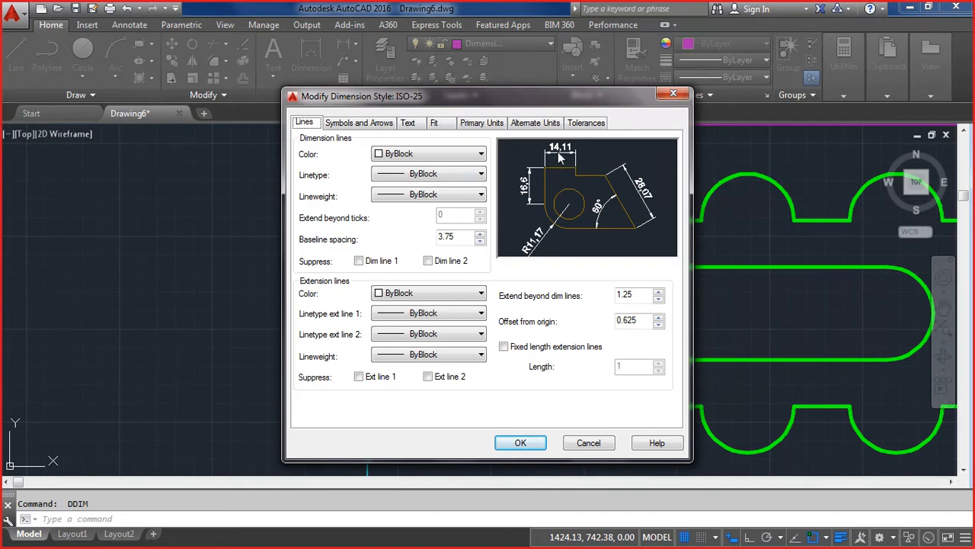
click(467, 155)
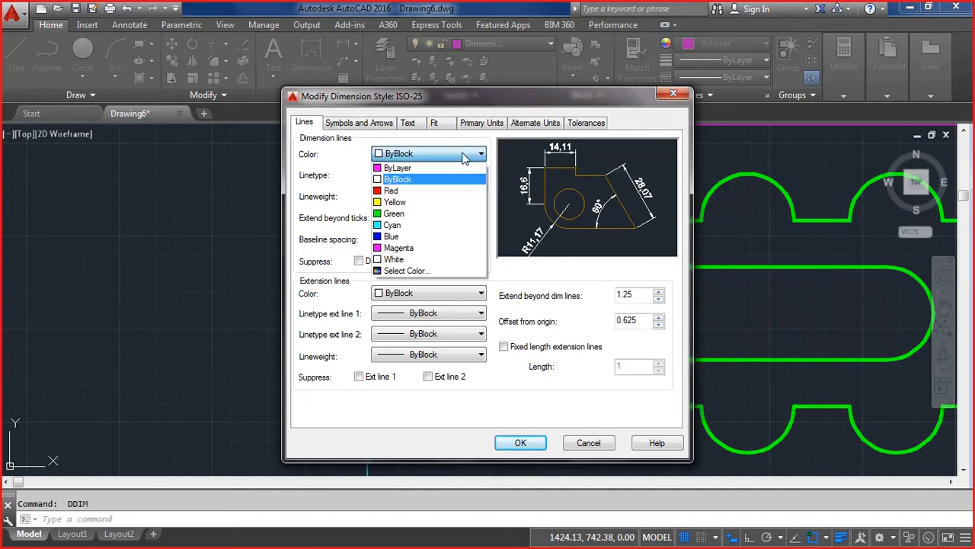
click(402, 190)
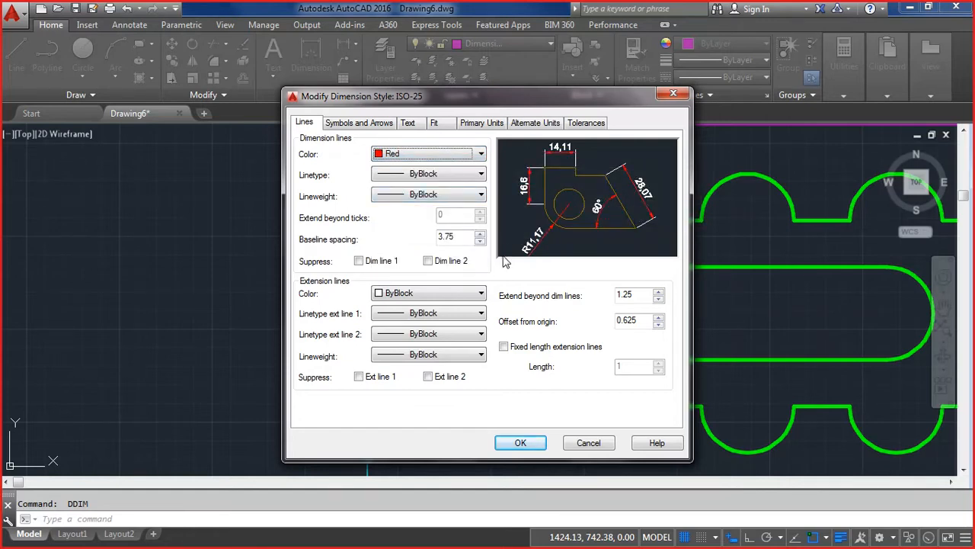
click(449, 155)
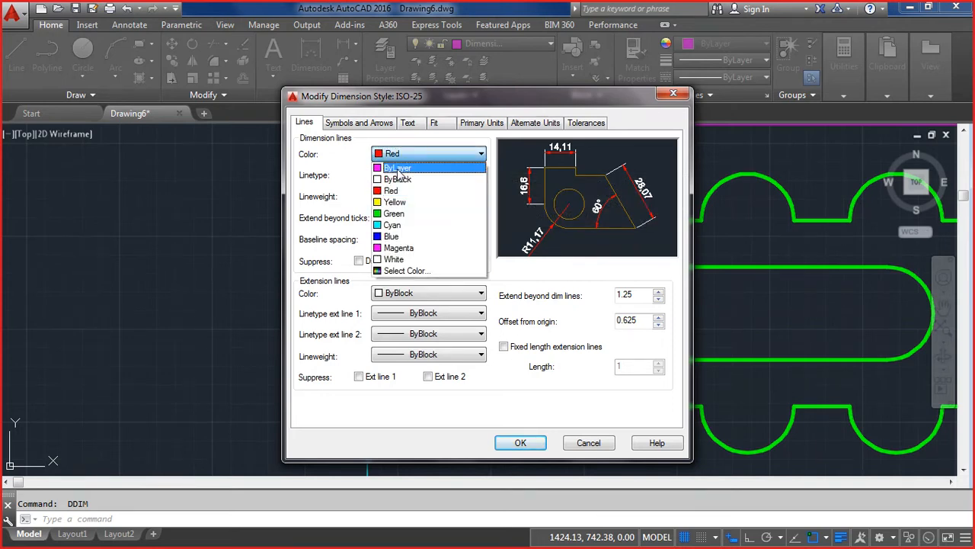
click(398, 168)
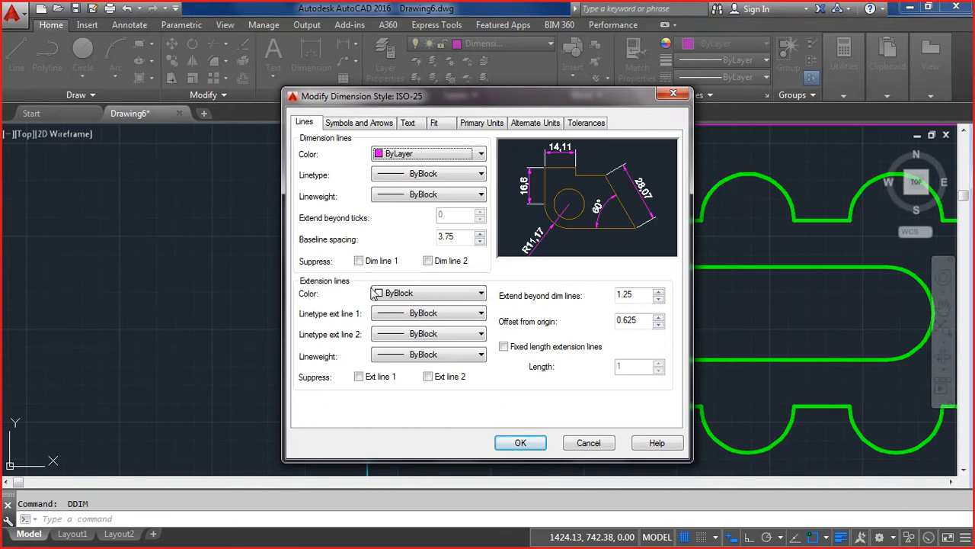
Step: Try Red as the extension line color of the ISO-25 style, and set that color to ByLayer
click(410, 296)
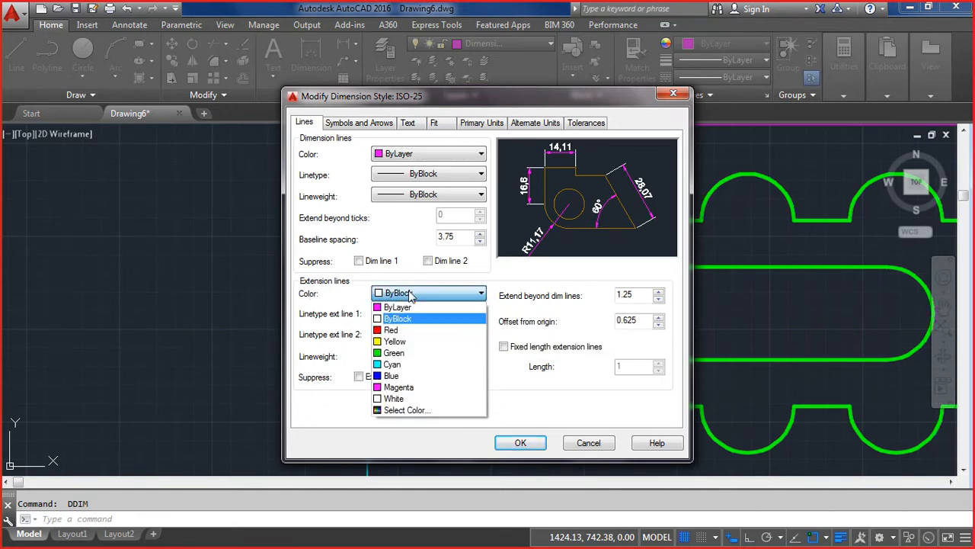
click(392, 329)
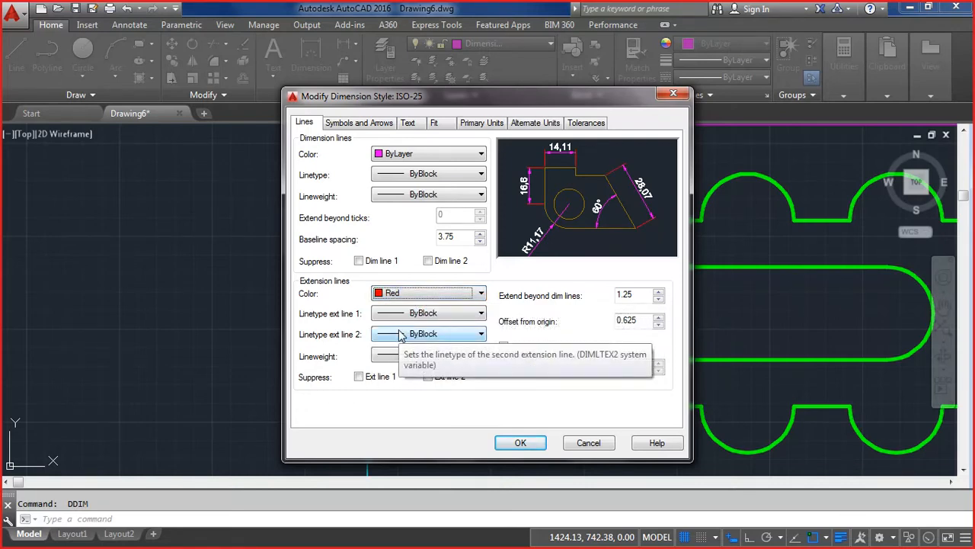
click(412, 293)
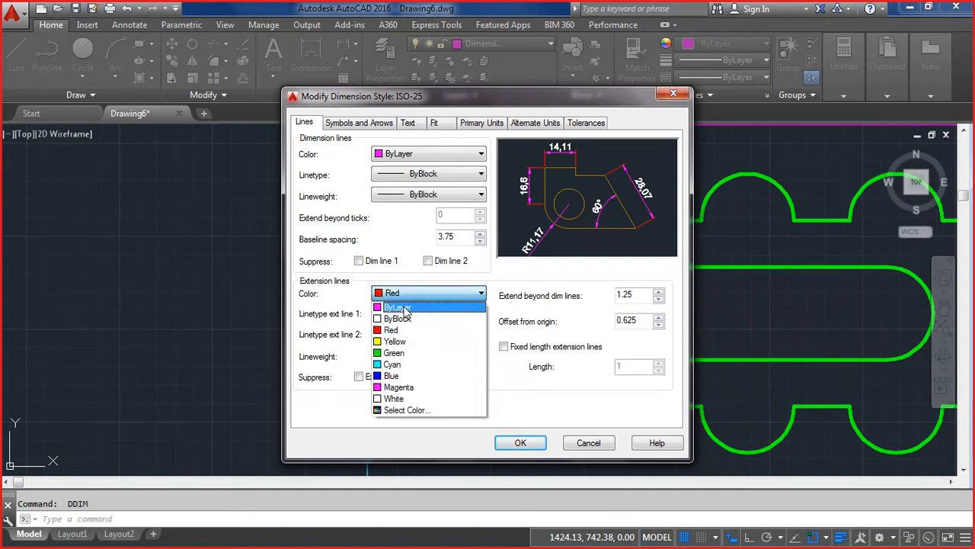
click(404, 307)
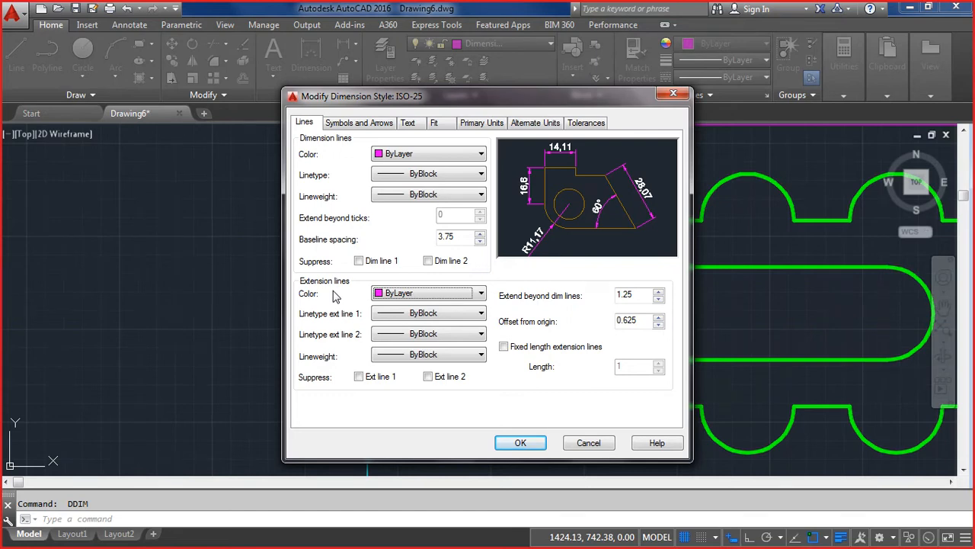
Step: Suppress both extension lines in the ISO-25 dimension style, apply the changes and close the Dimension Style Manager
click(361, 380)
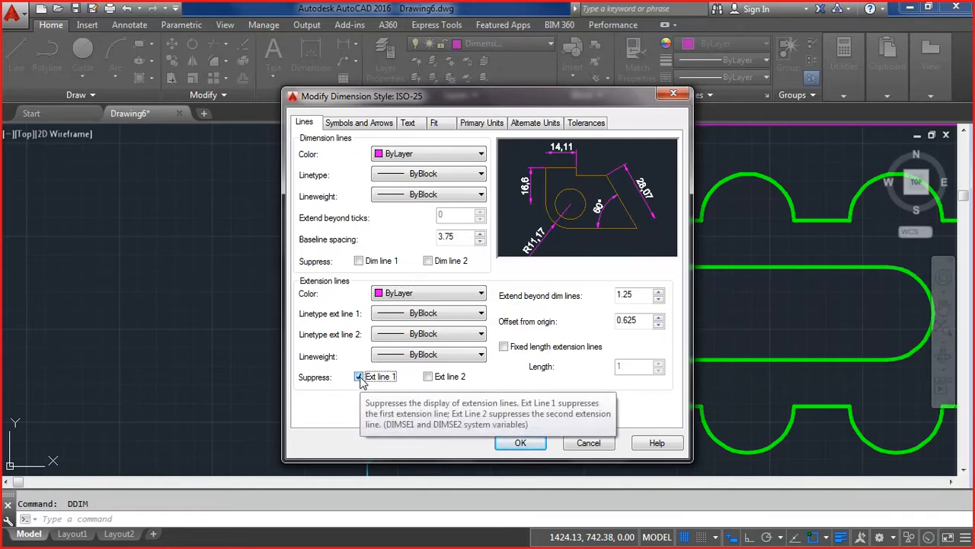
click(428, 377)
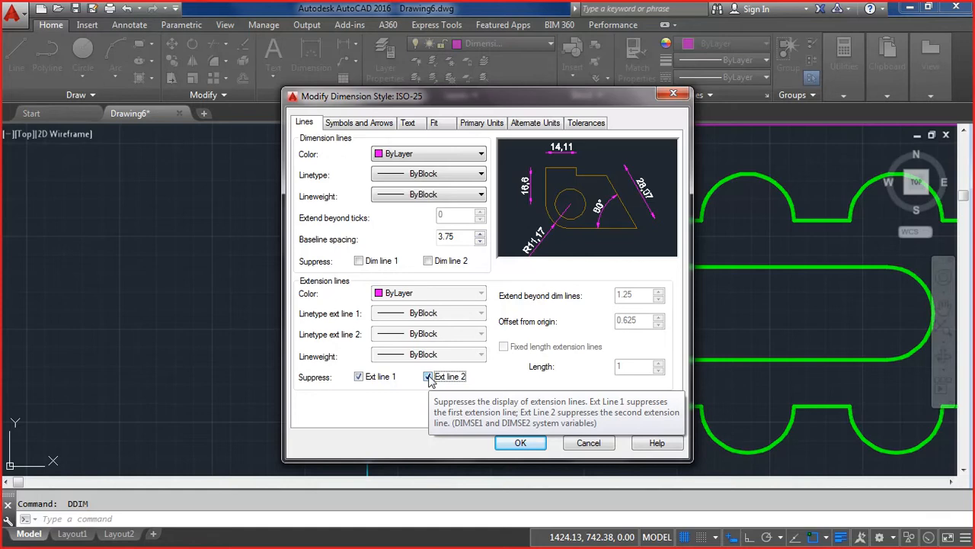
click(520, 442)
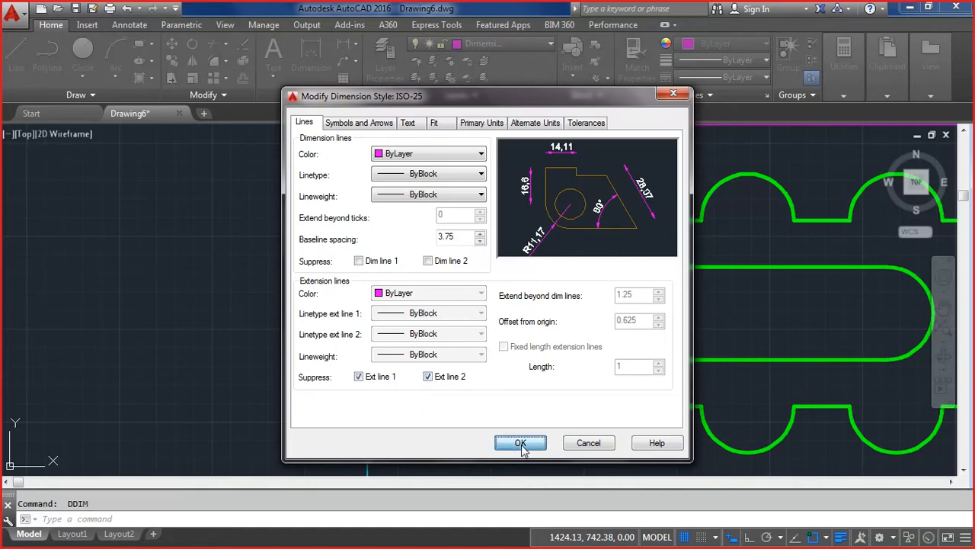
click(582, 389)
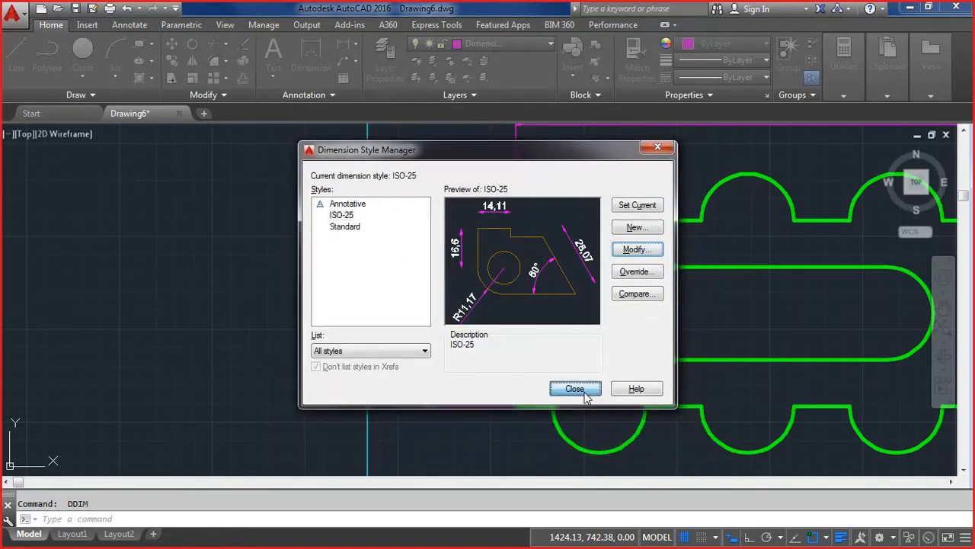
Step: Compare the plate's horizontal dimension with the exploded vertical dimension by inspecting its two extension lines, and clear the selection
scroll(523, 320, down, 2)
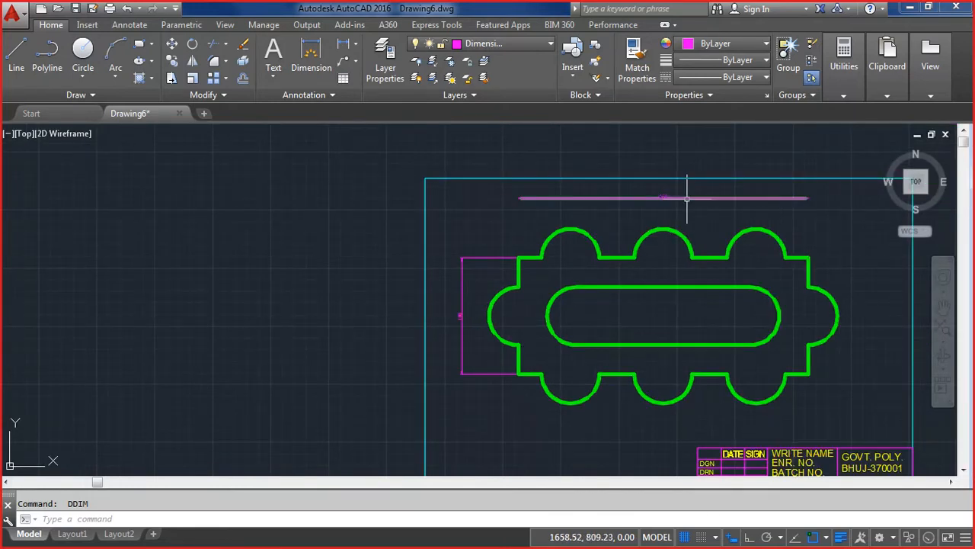
mouse_move(687, 198)
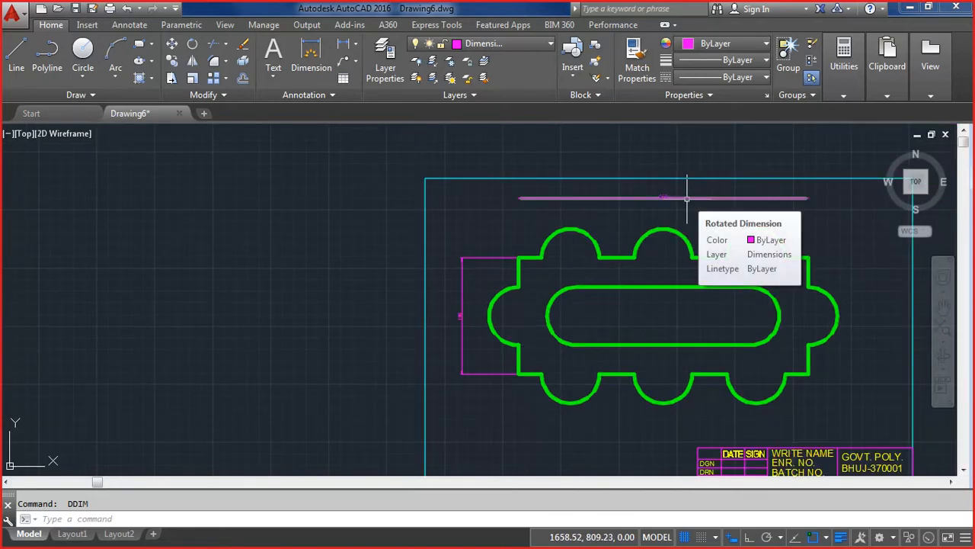
click(470, 258)
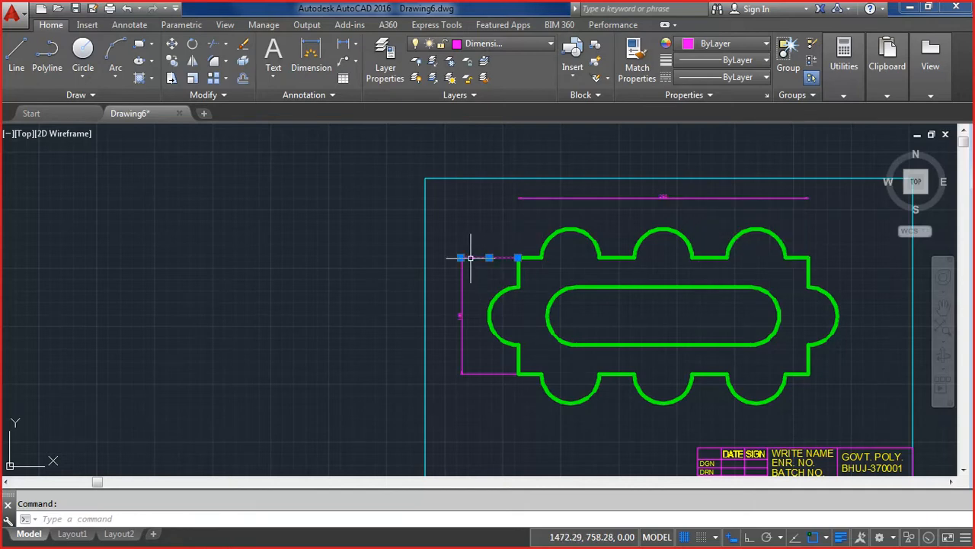
click(480, 373)
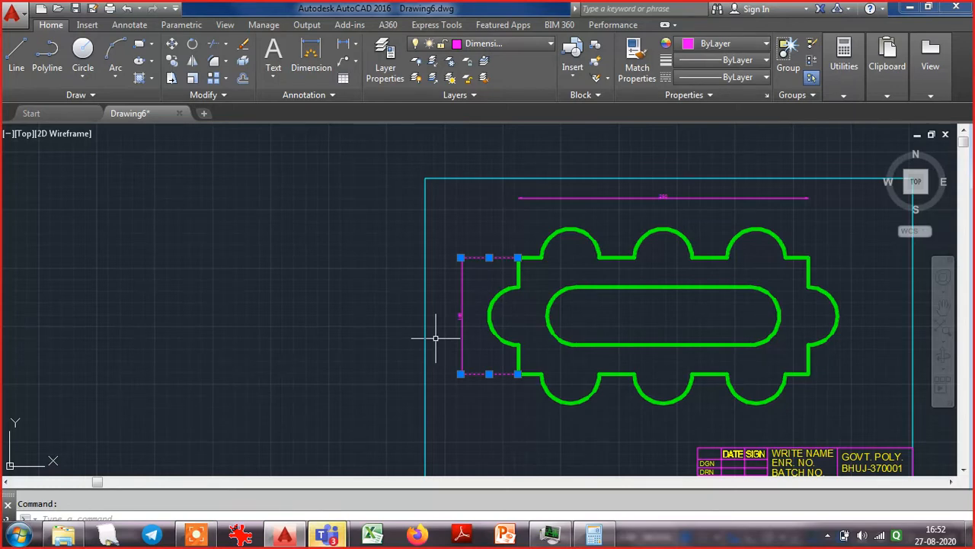
key(Escape)
Step: Reopen the ISO-25 dimension style for modification and turn off suppression of both extension lines
text(ddim)
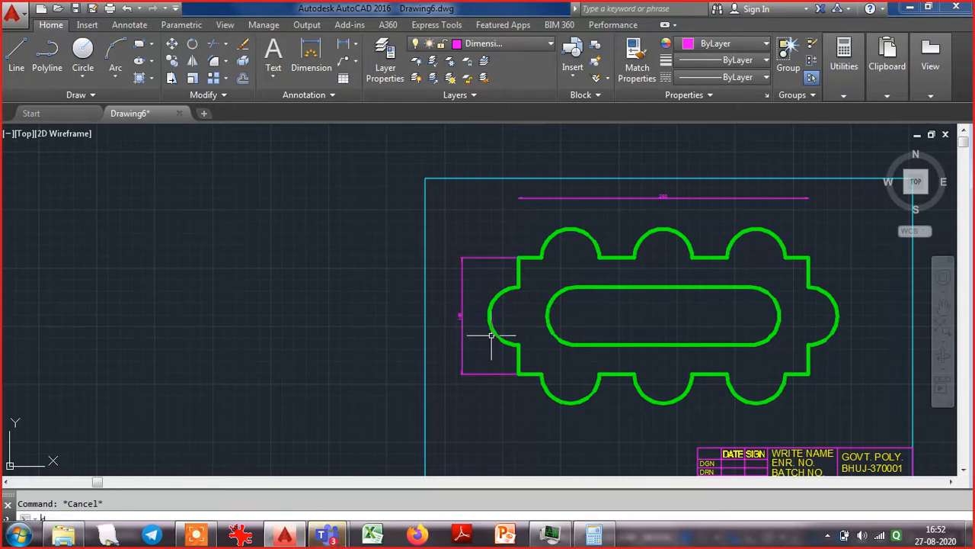
key(Return)
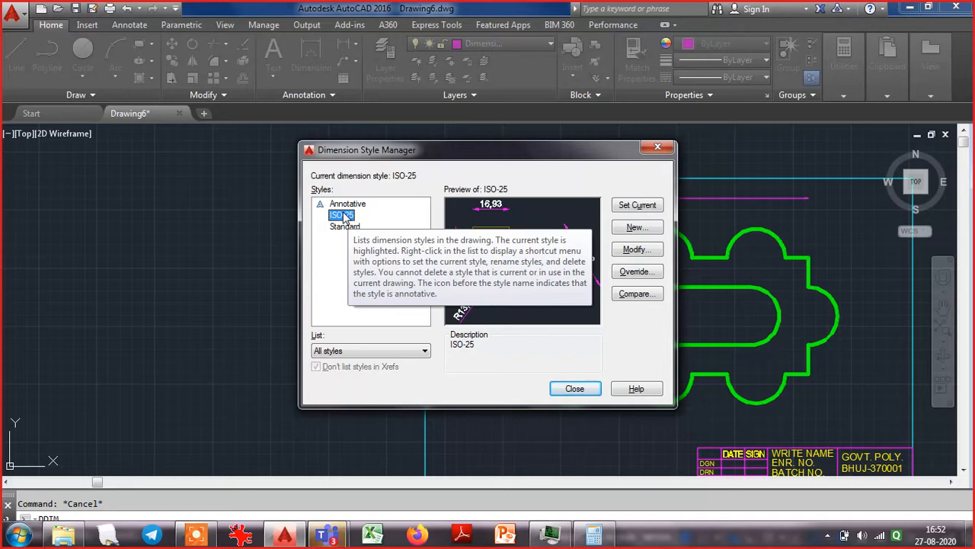
click(629, 251)
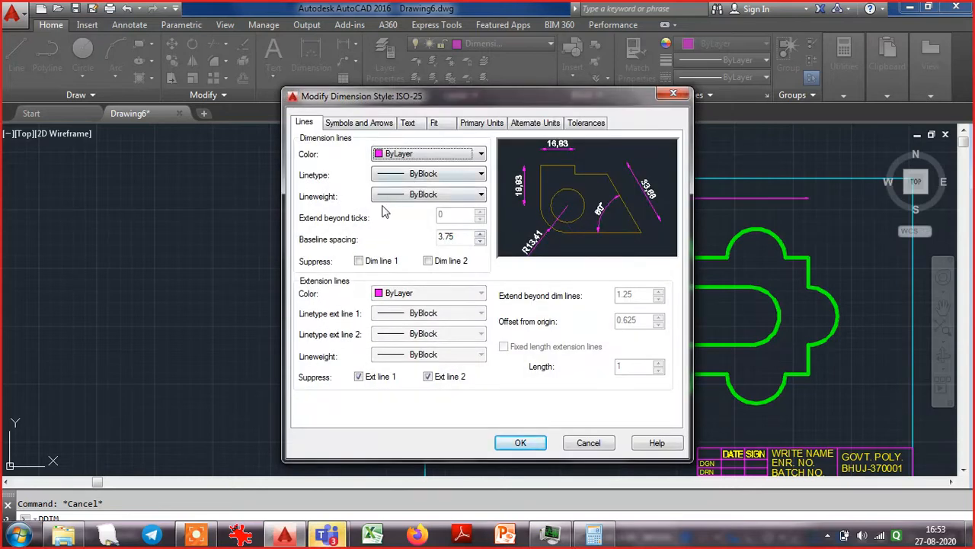
click(359, 376)
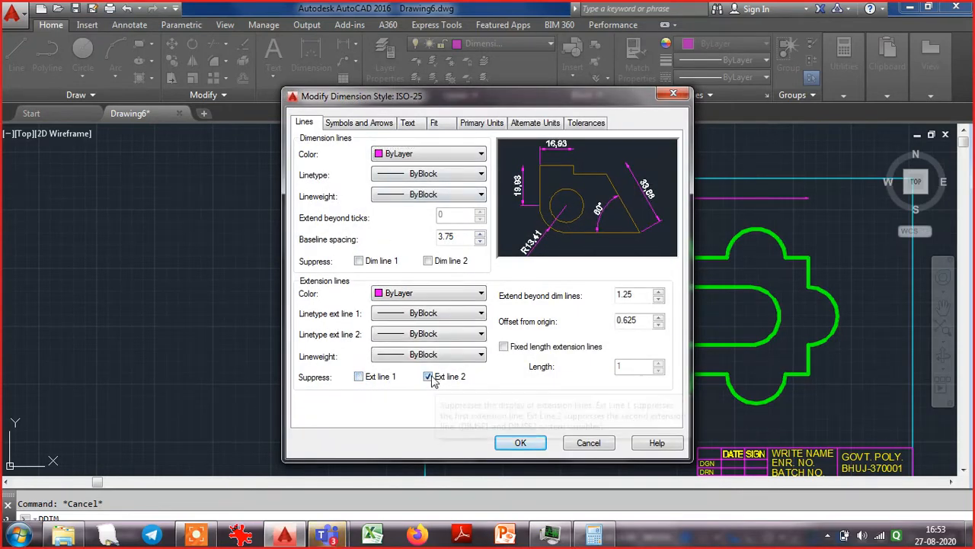
click(429, 377)
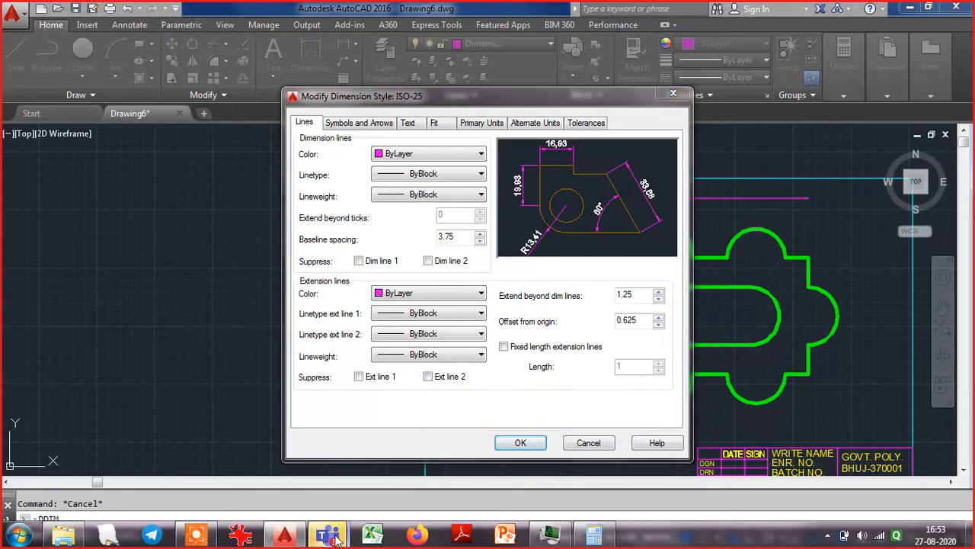
Step: Switch to Microsoft Teams to check the meeting chat, and return to AutoCAD
mouse_move(336, 536)
click(265, 466)
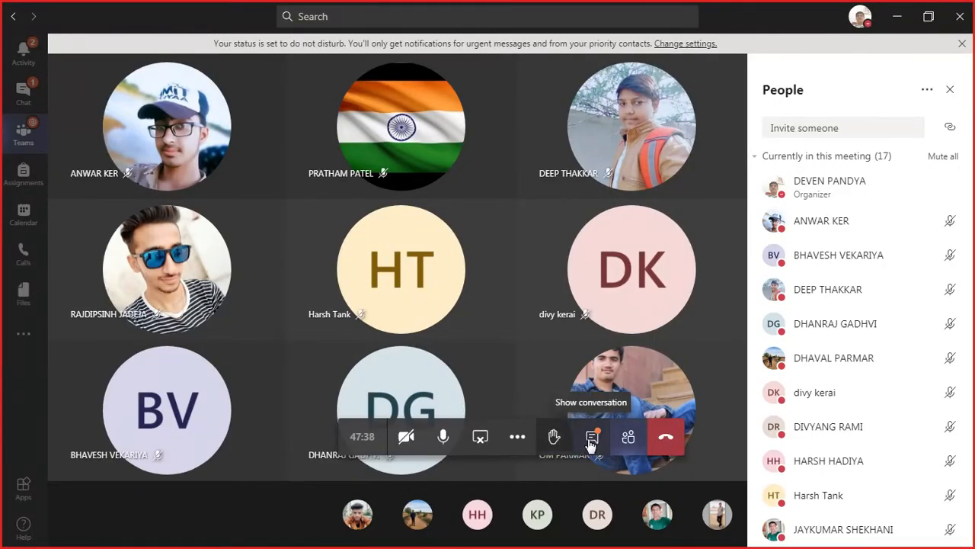
click(592, 439)
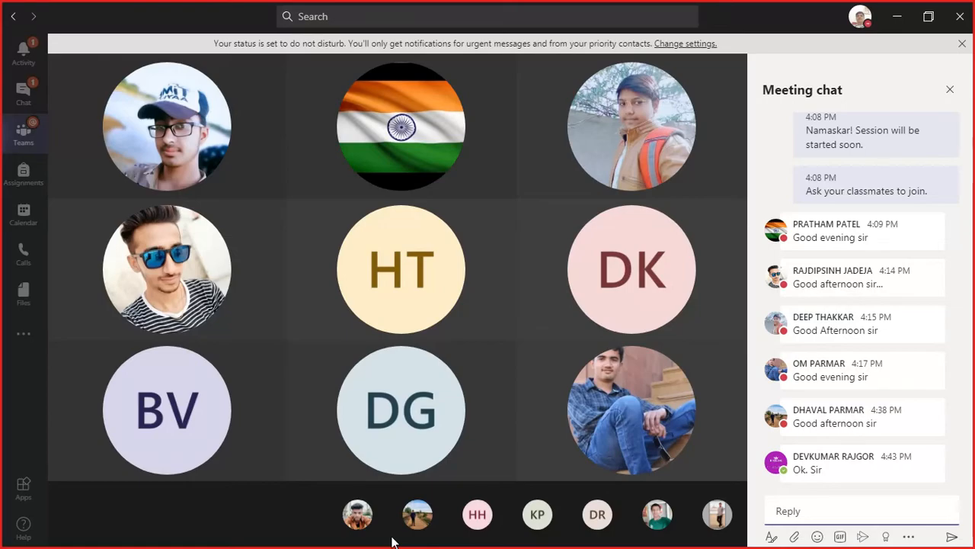
key(alt+Tab)
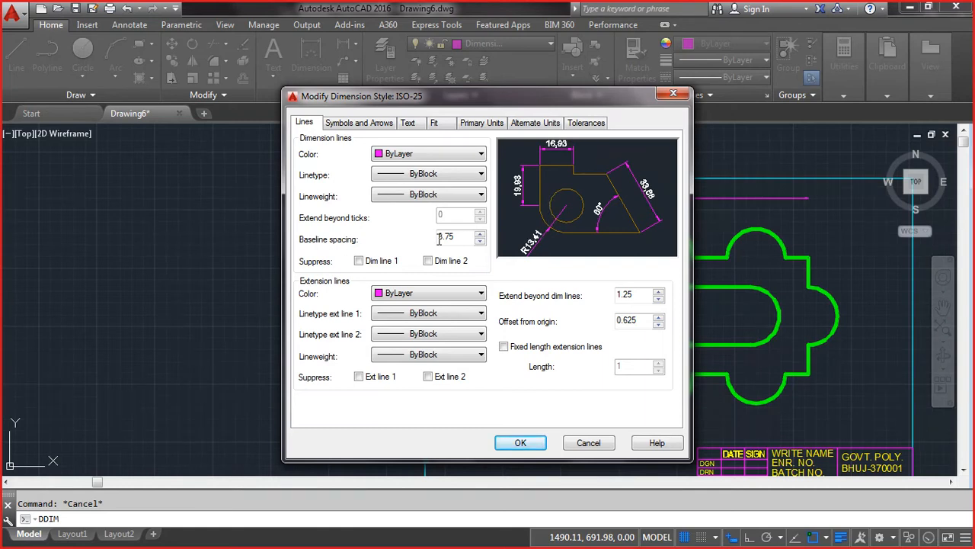
Step: Try suppressing the first and second dimension lines of the ISO-25 style, separately and together, and turn both suppressions off again
click(359, 262)
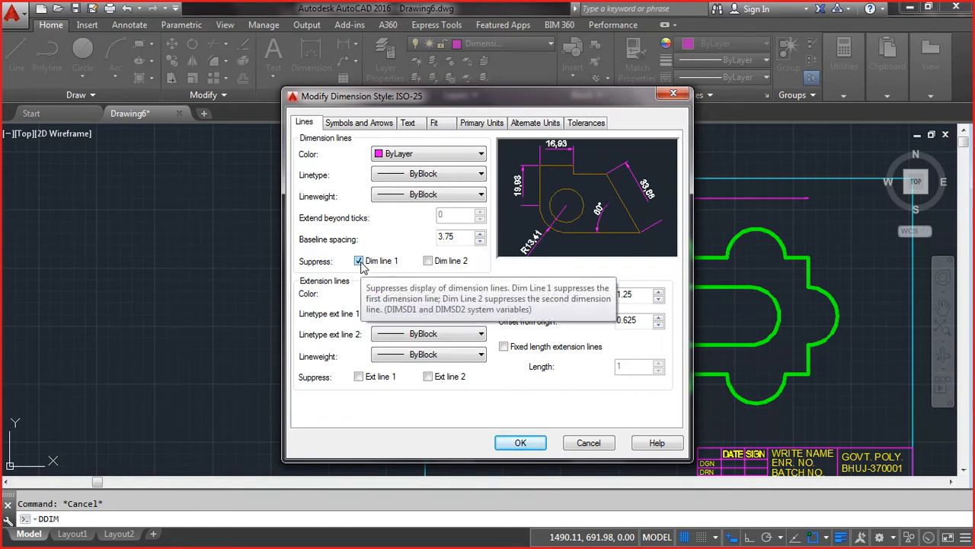
click(359, 261)
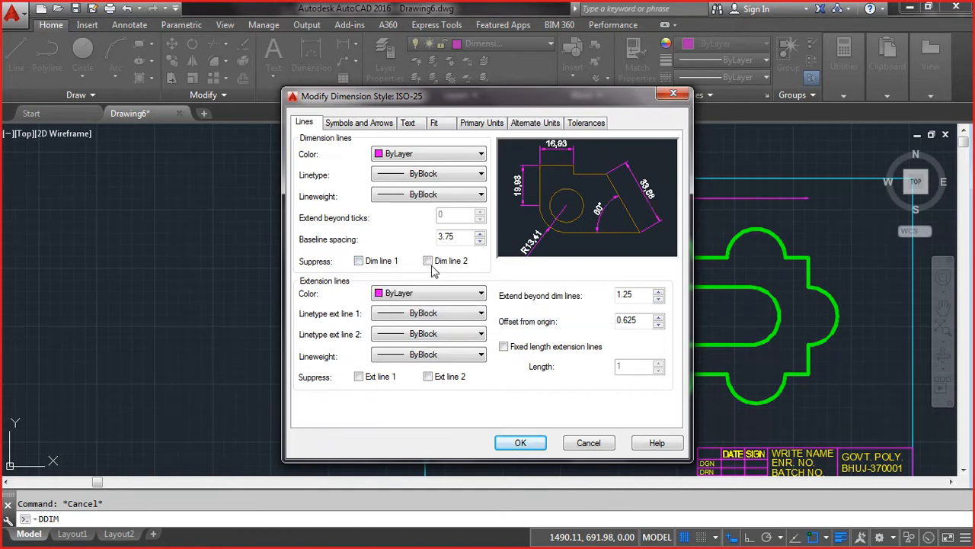
click(428, 262)
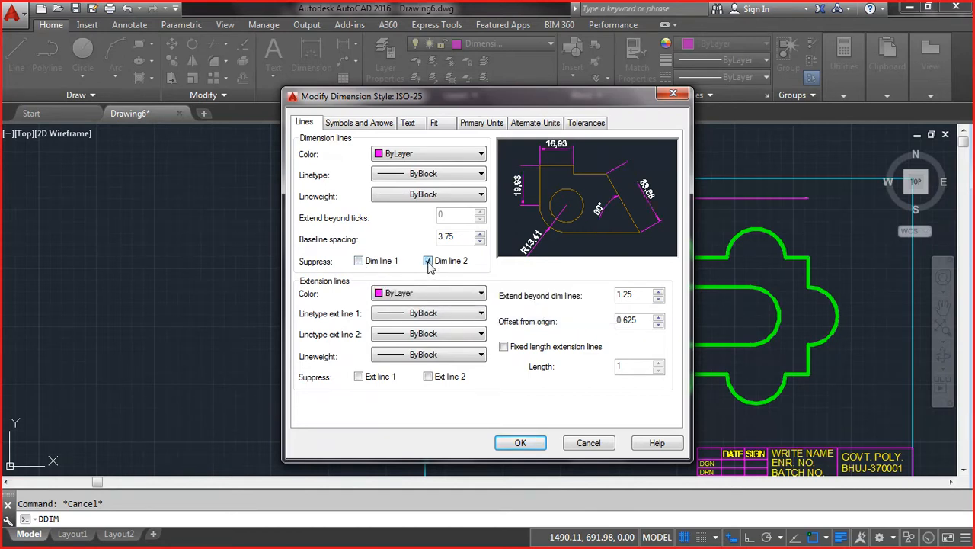
click(360, 261)
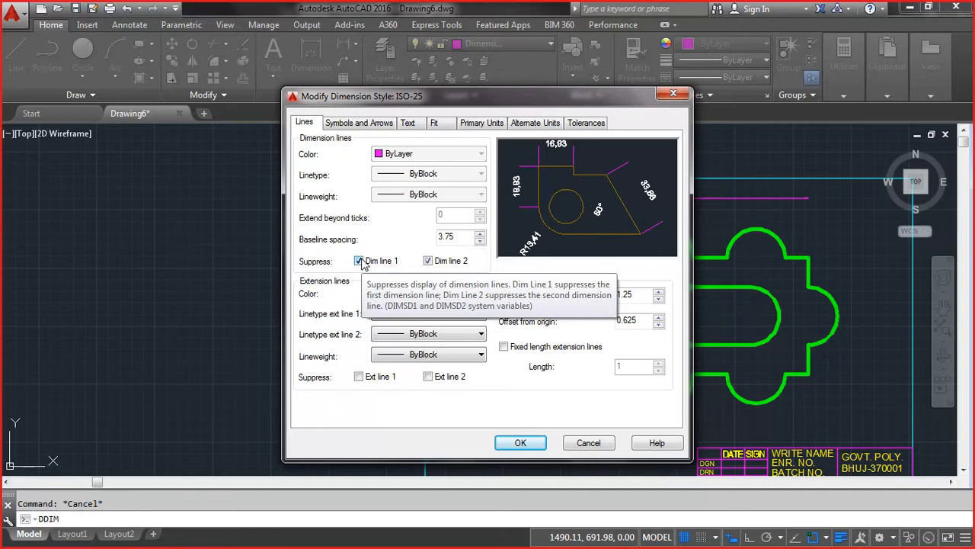
click(360, 262)
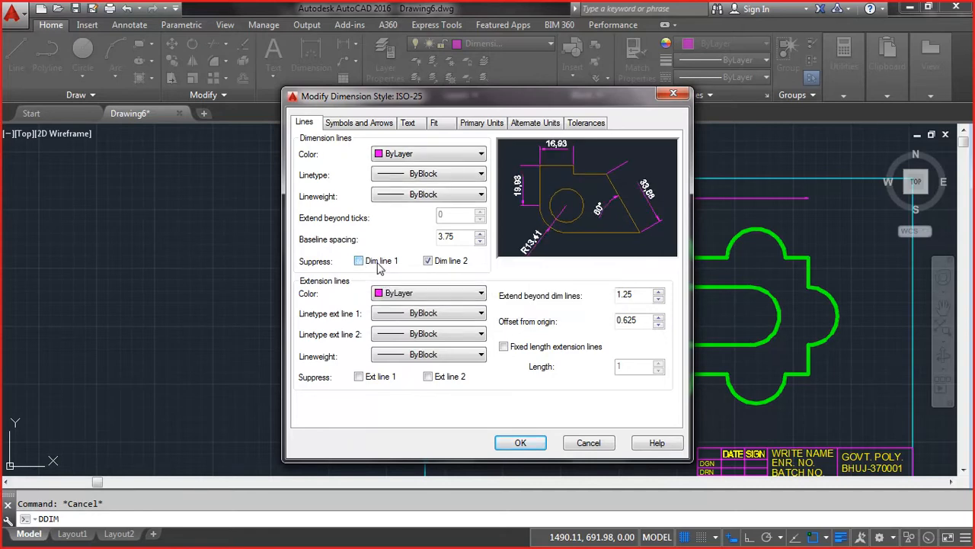
click(428, 261)
Step: Set the extension lines' offset from origin to 1.5 and their extension beyond the dimension lines to 1.5
double_click(632, 320)
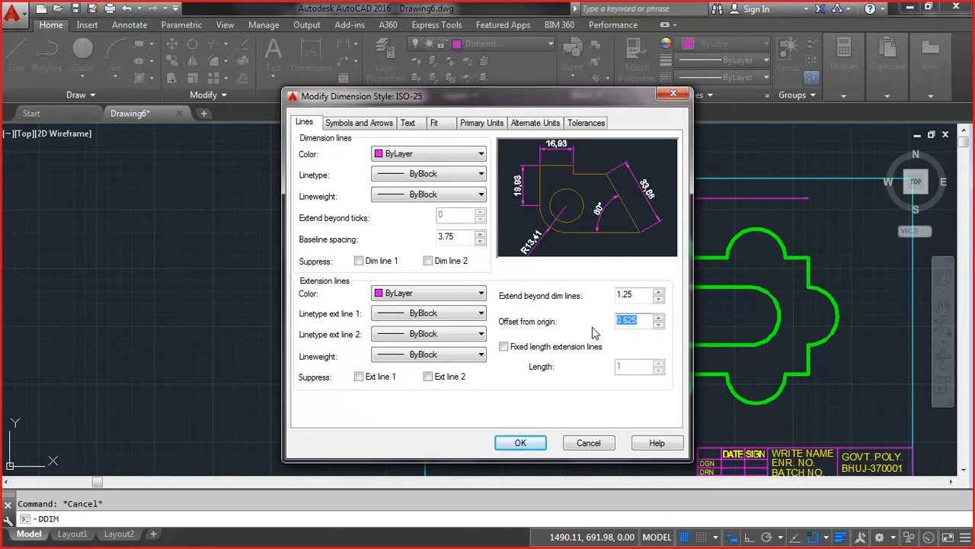
text(1.5)
double_click(631, 295)
text(1.5)
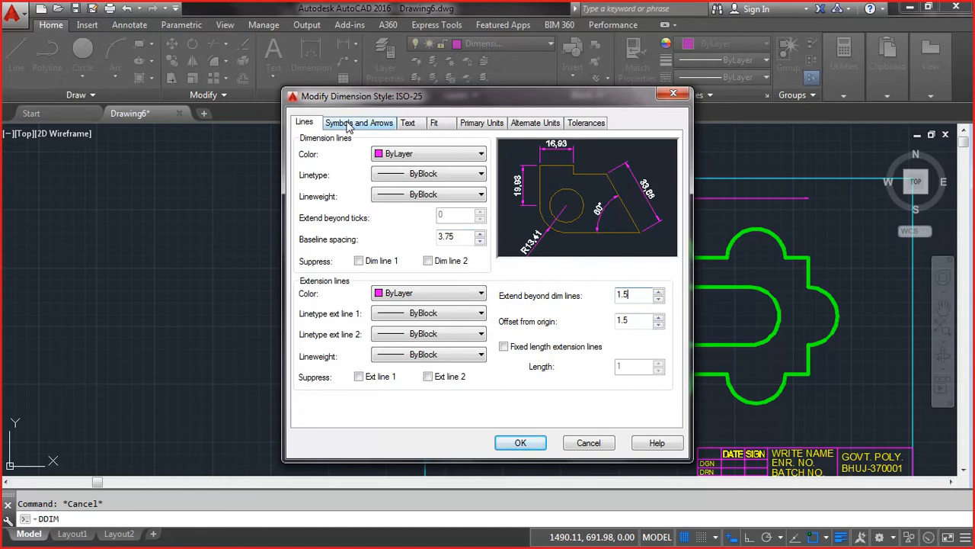
Step: Try Closed blank as the first arrowhead of the ISO-25 style, and set it back to Closed filled
click(348, 124)
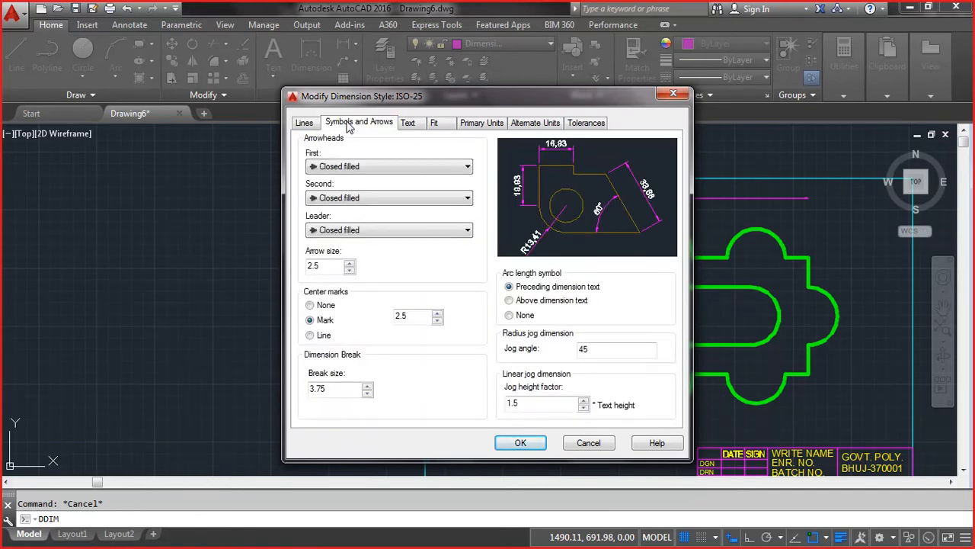
click(418, 167)
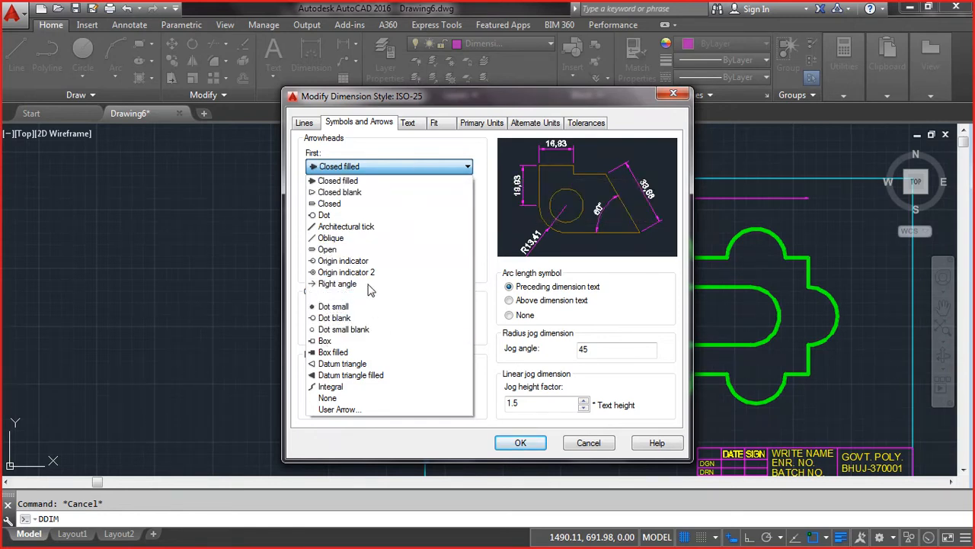
click(340, 192)
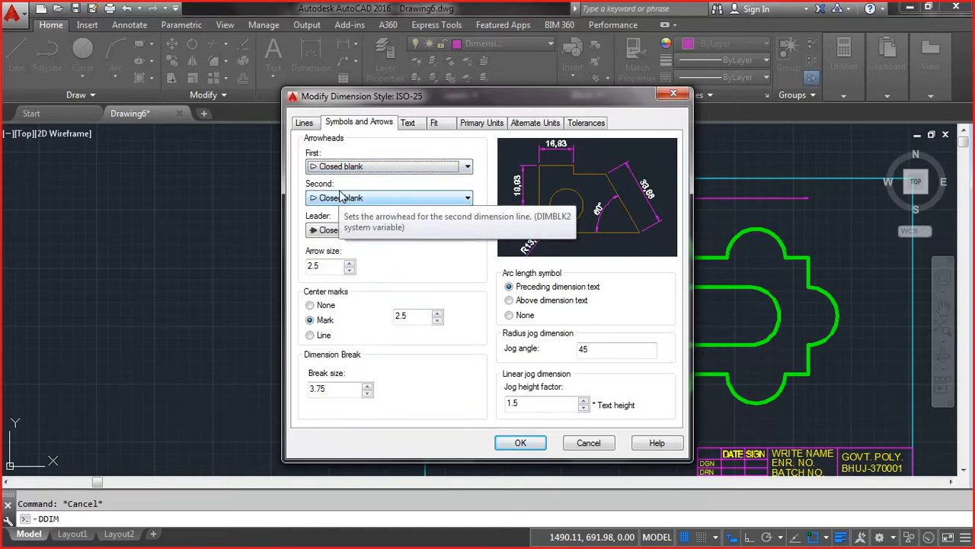
click(365, 167)
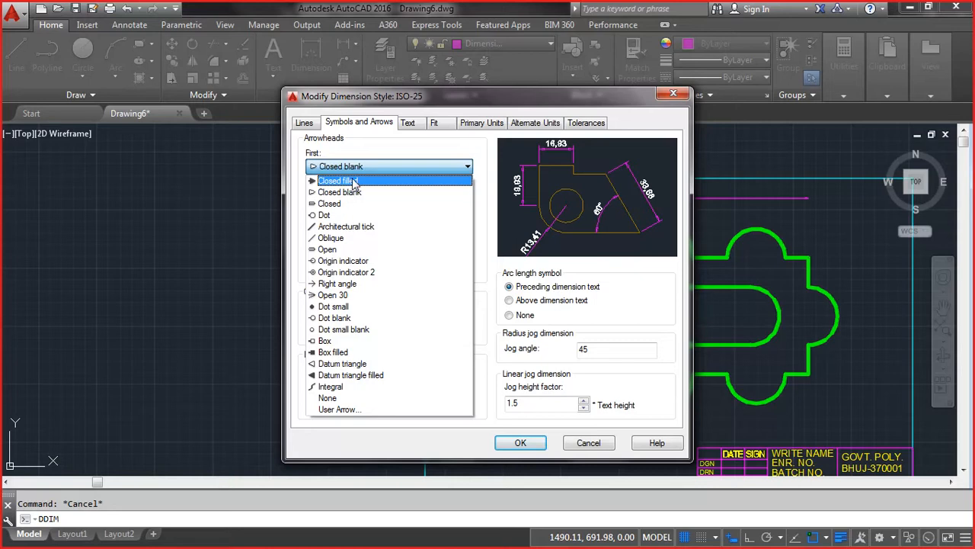
click(353, 181)
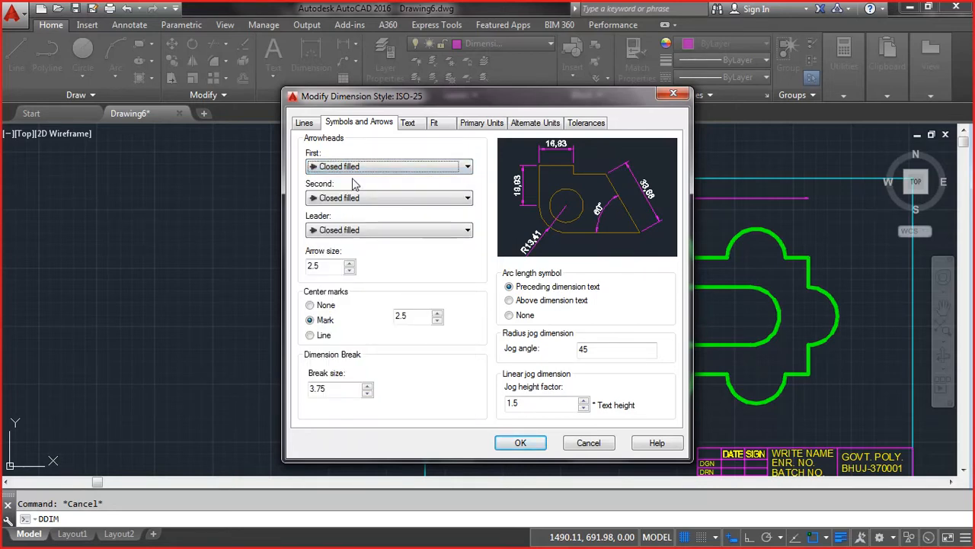
Step: Review the arrowhead types available for the first, second and leader arrowheads of the ISO-25 style
click(467, 167)
click(467, 168)
click(467, 198)
click(467, 198)
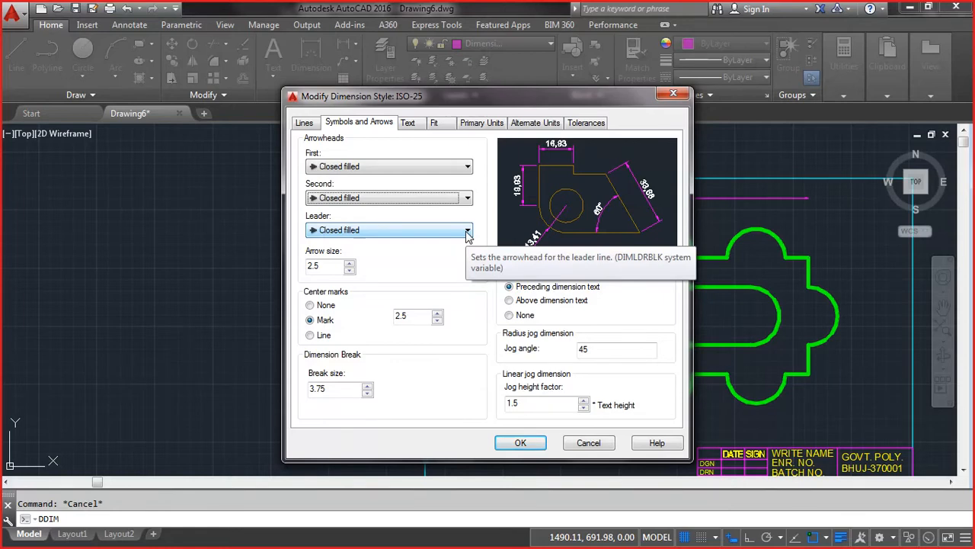
click(468, 231)
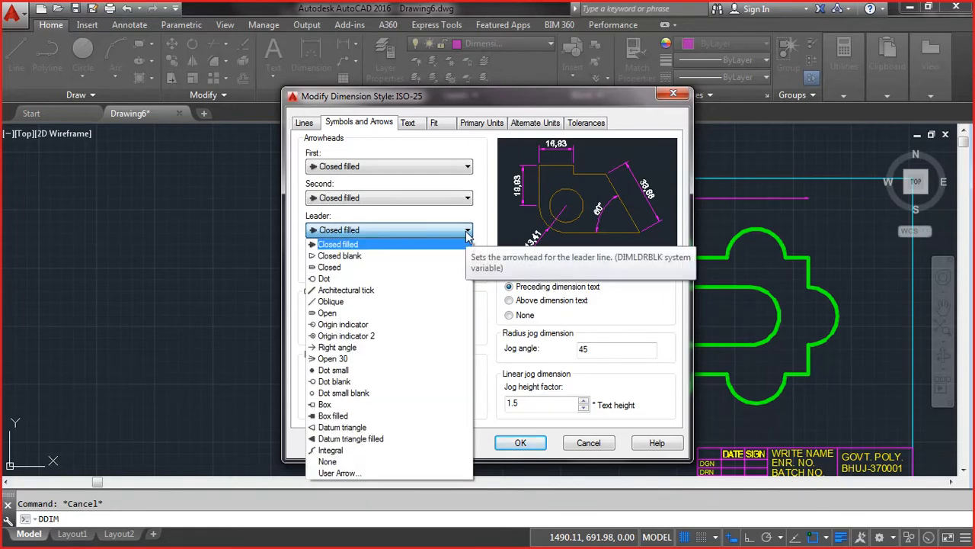
click(467, 235)
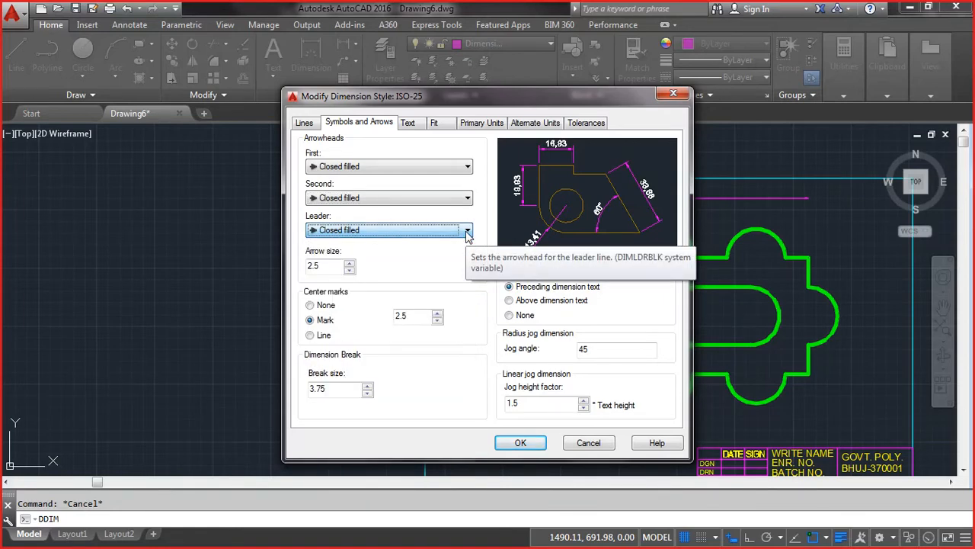
Step: Set the arrow size of the ISO-25 style to 3, try None for the center marks, and restore them to Mark
double_click(315, 267)
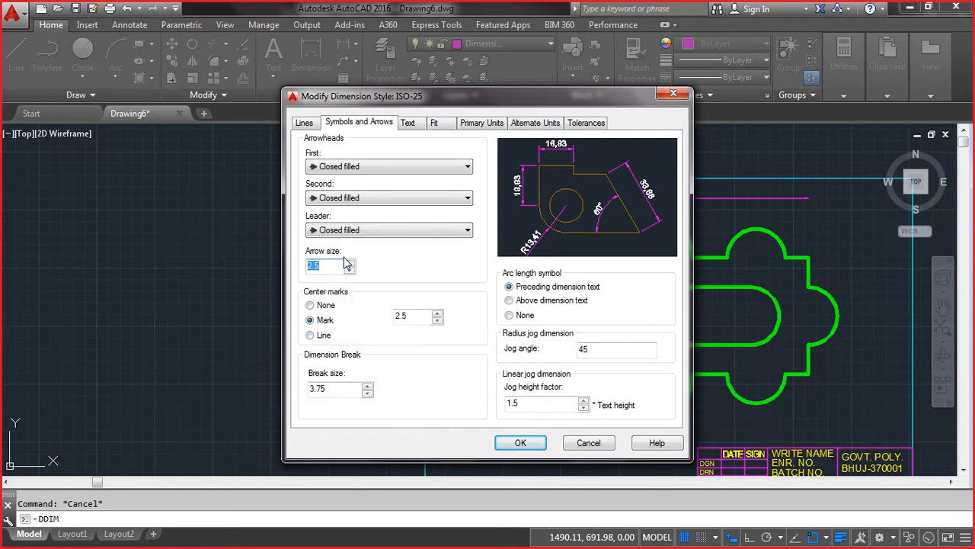
text(3)
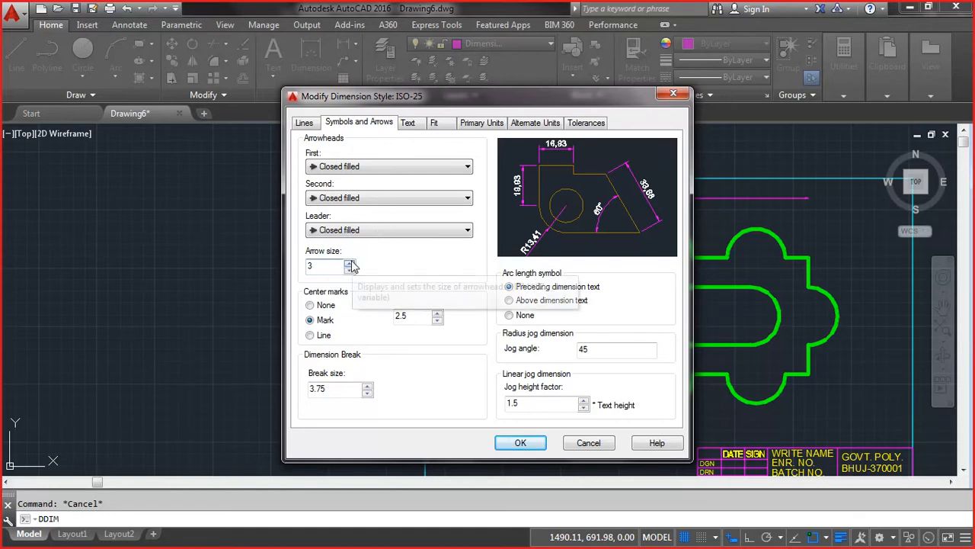
click(322, 305)
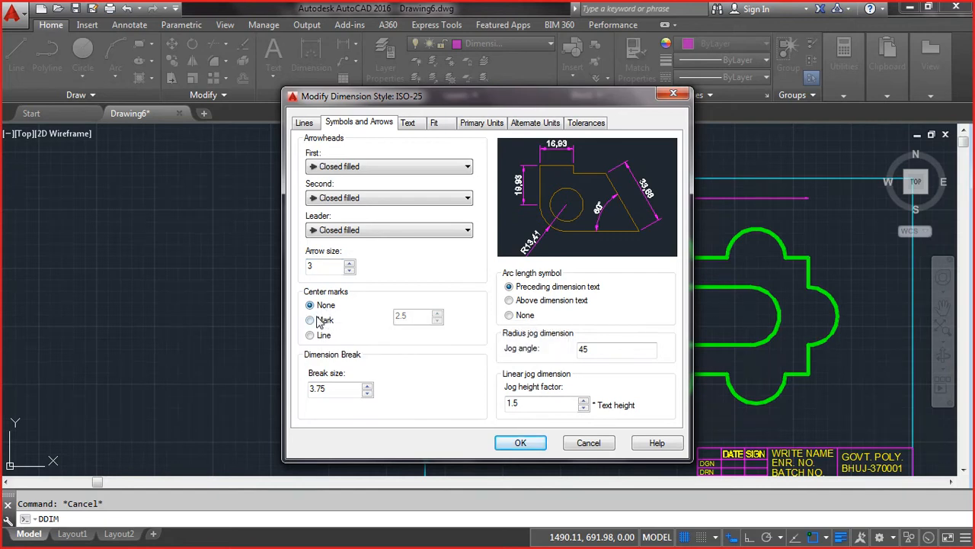
click(318, 320)
click(311, 336)
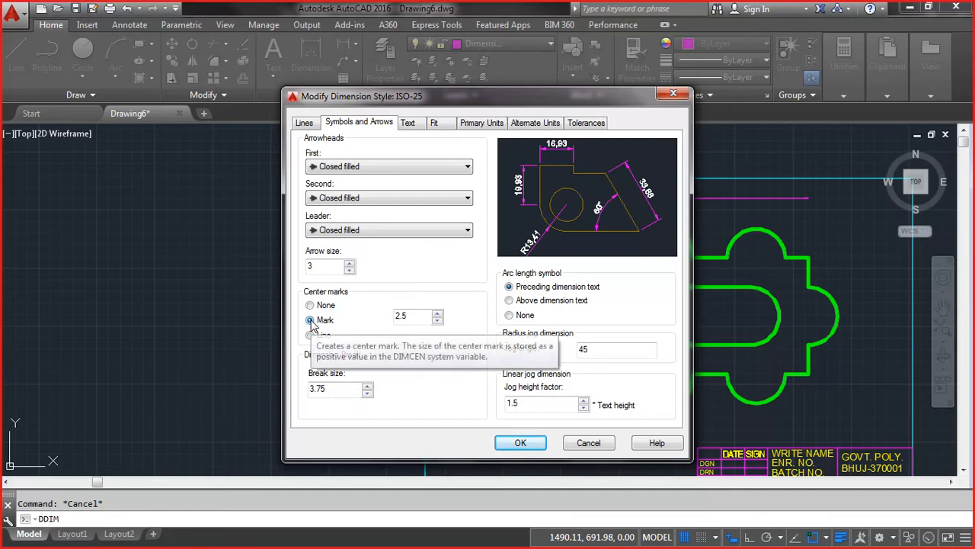
click(310, 321)
Step: Review the Standard text style used for dimension text, including its available fonts and font styles, without changing it
click(410, 124)
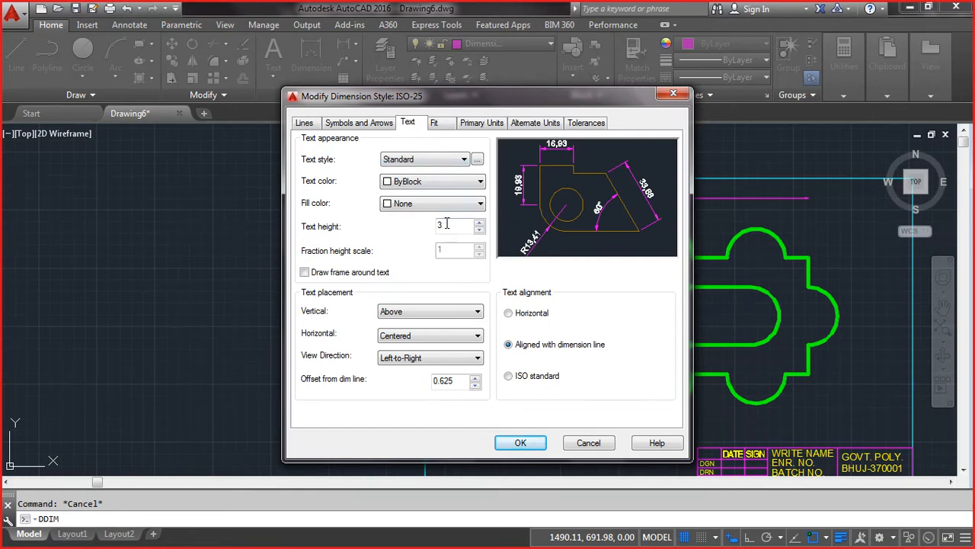
click(434, 159)
click(437, 166)
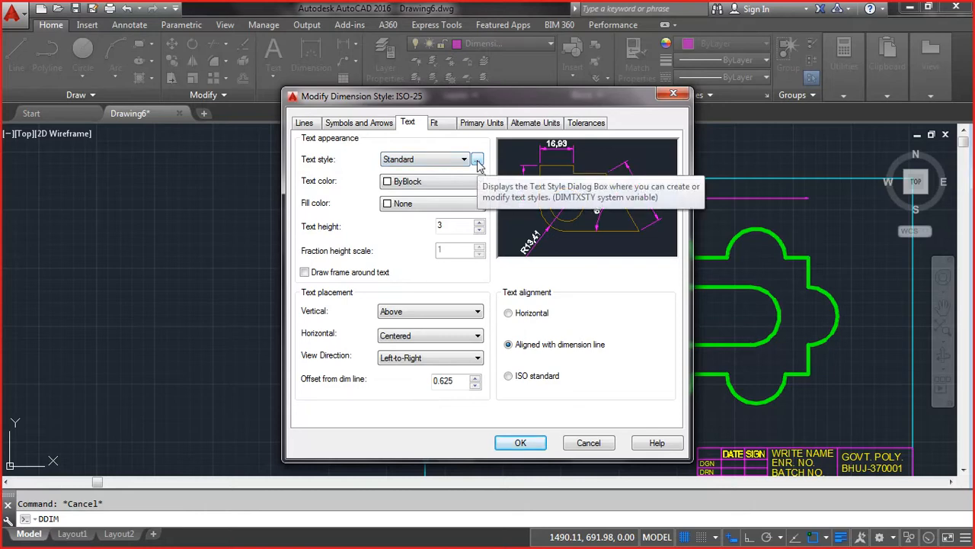
click(478, 162)
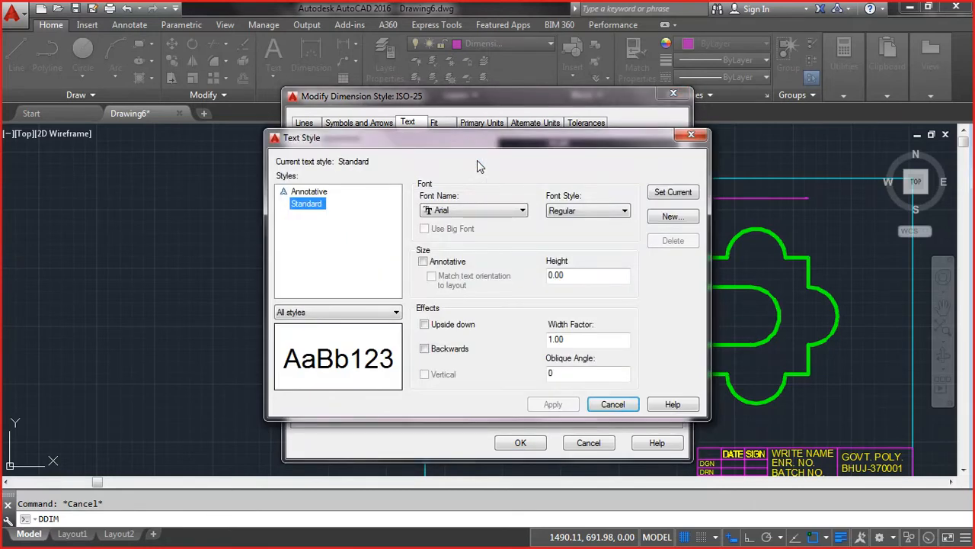
click(470, 209)
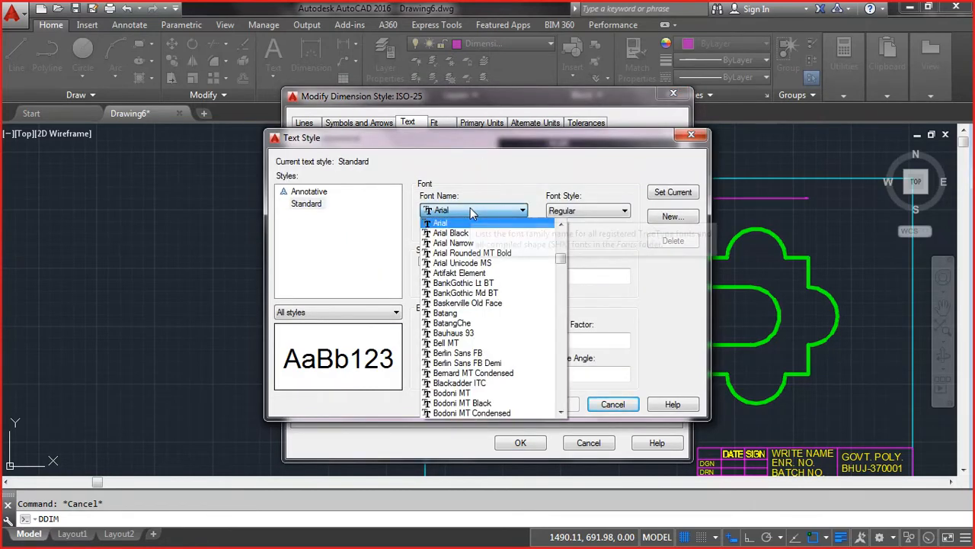
scroll(472, 263, down, 12)
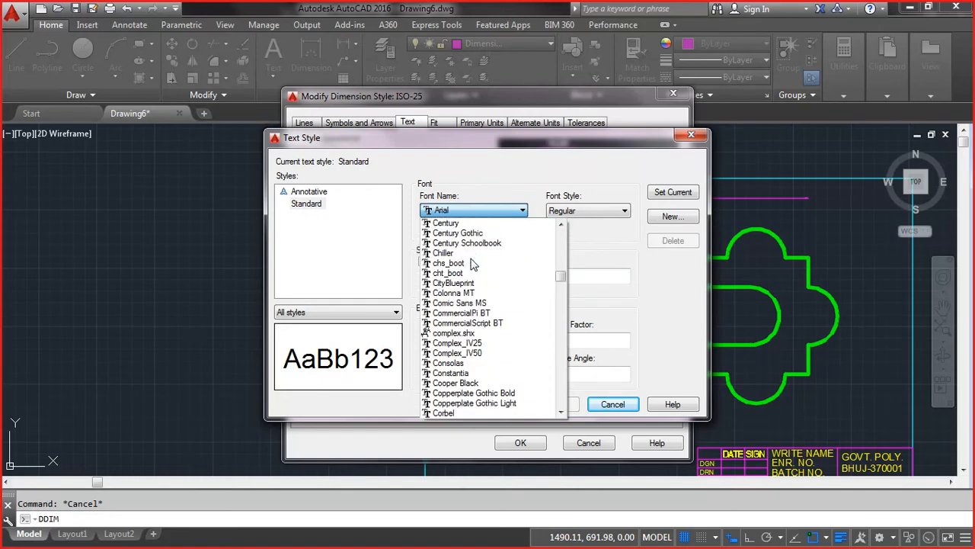
scroll(472, 263, down, 20)
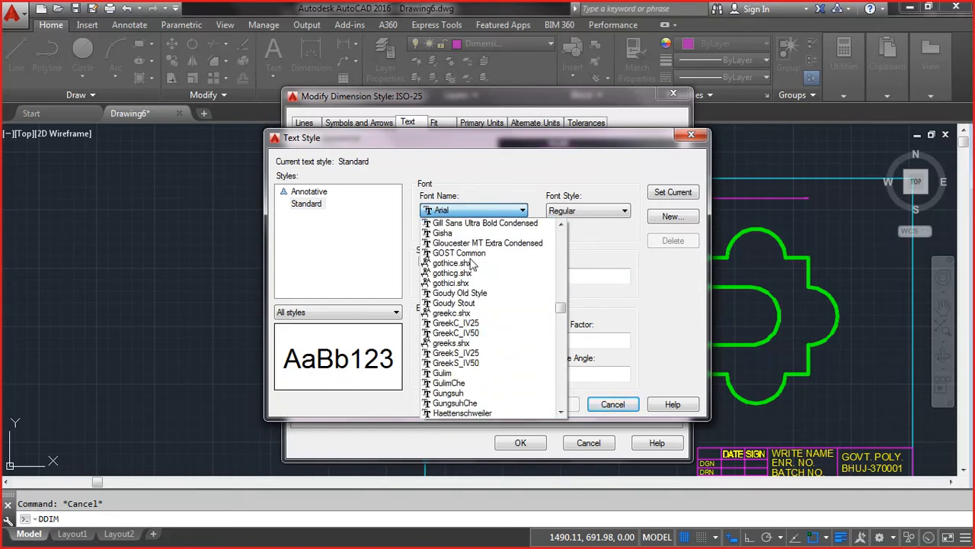
key(Escape)
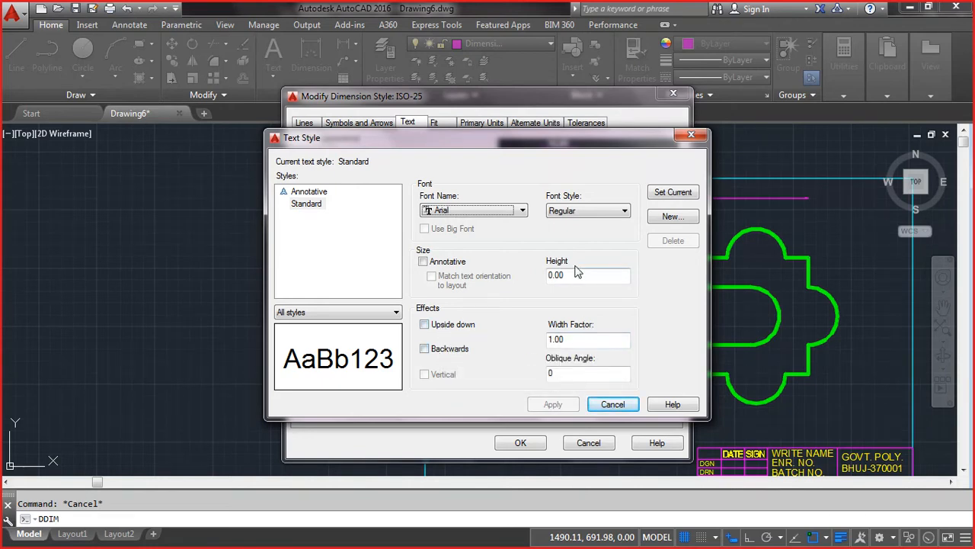
click(609, 213)
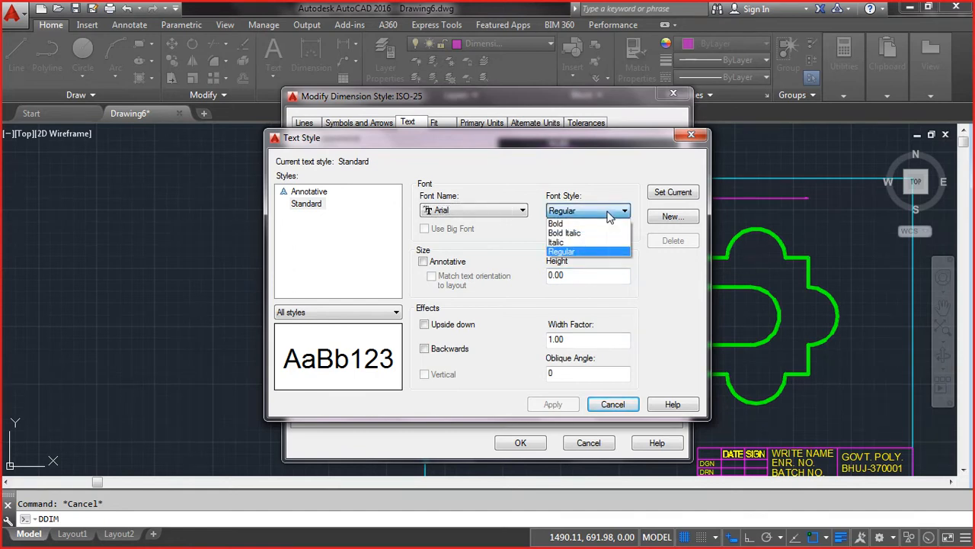
click(609, 212)
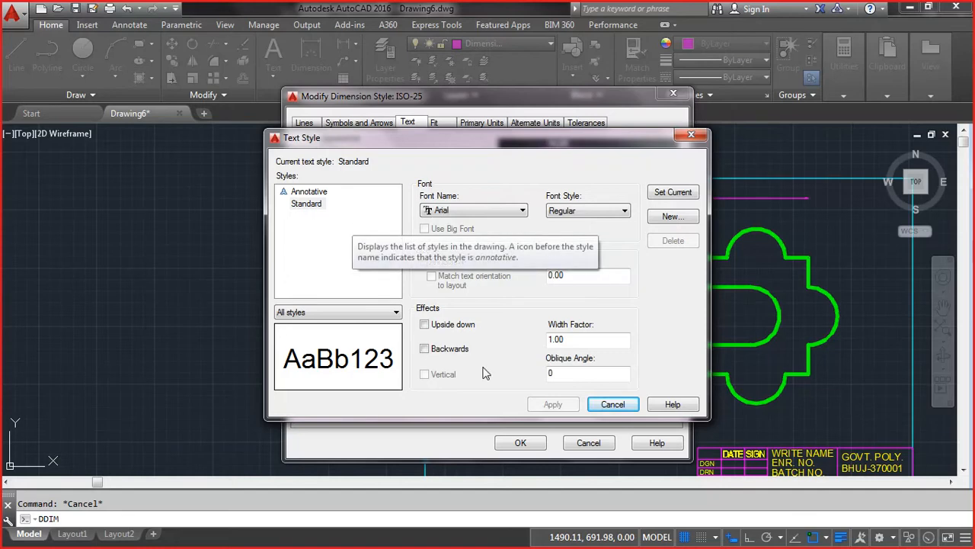
click(618, 403)
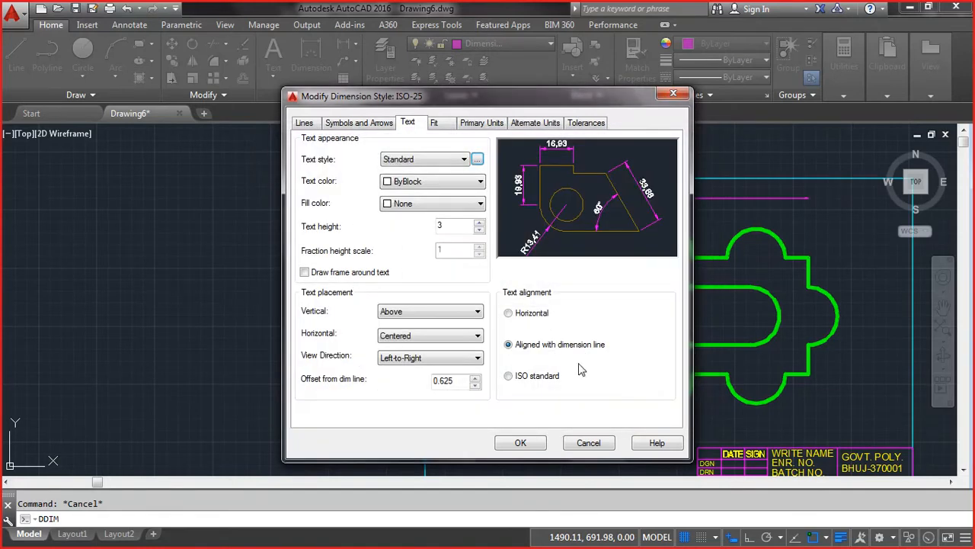
Step: Try Red as the dimension text color, and set the text color to ByLayer
click(449, 184)
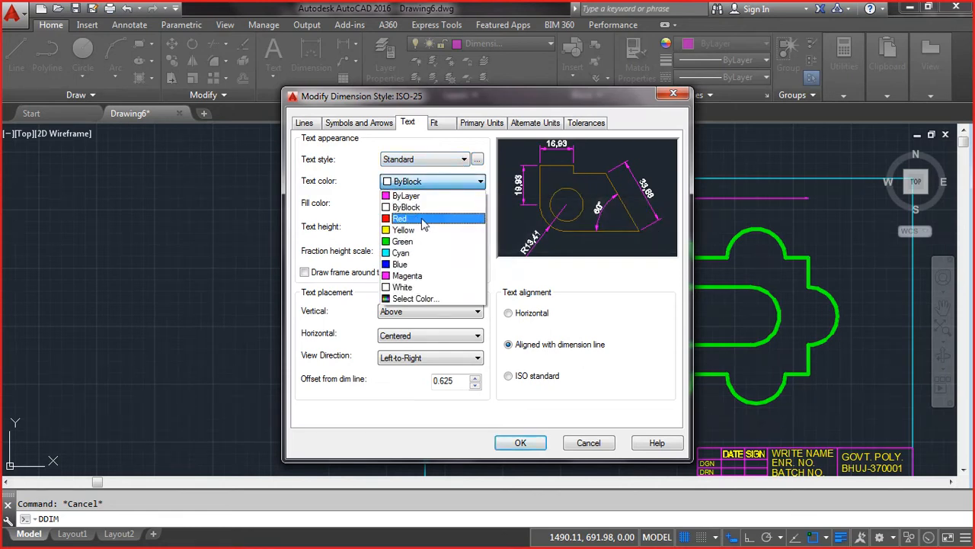
click(425, 219)
click(430, 181)
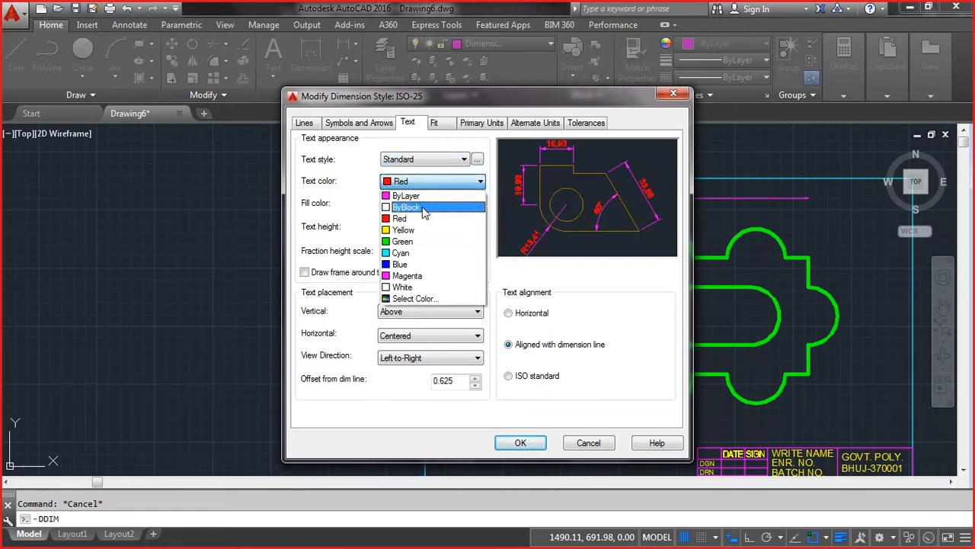
click(426, 196)
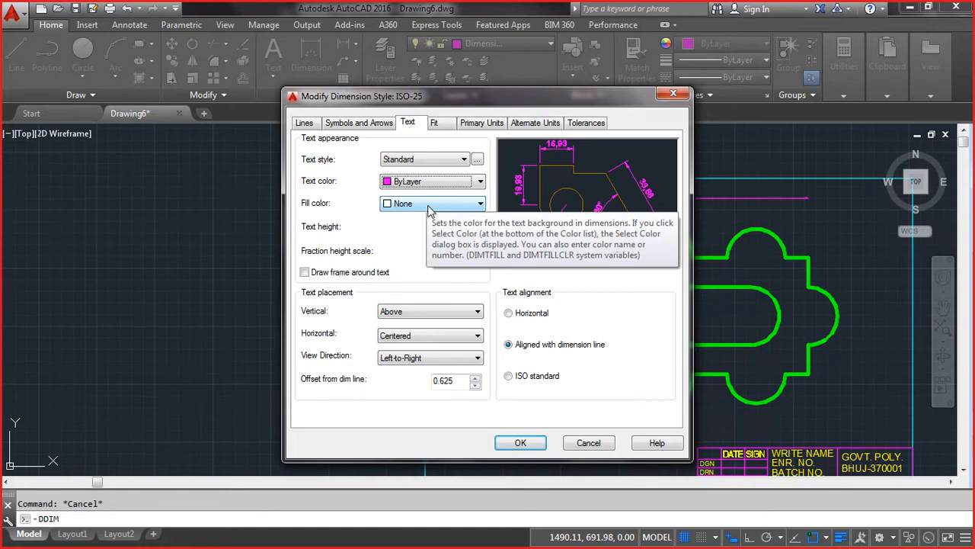
Step: Try Yellow as the fill color behind the dimension text, and set the fill back to None
click(429, 205)
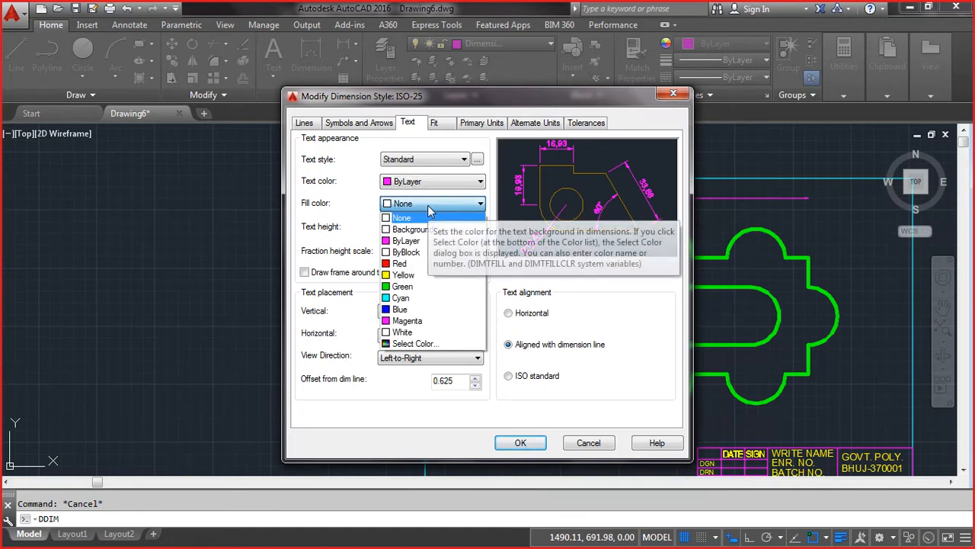
click(404, 276)
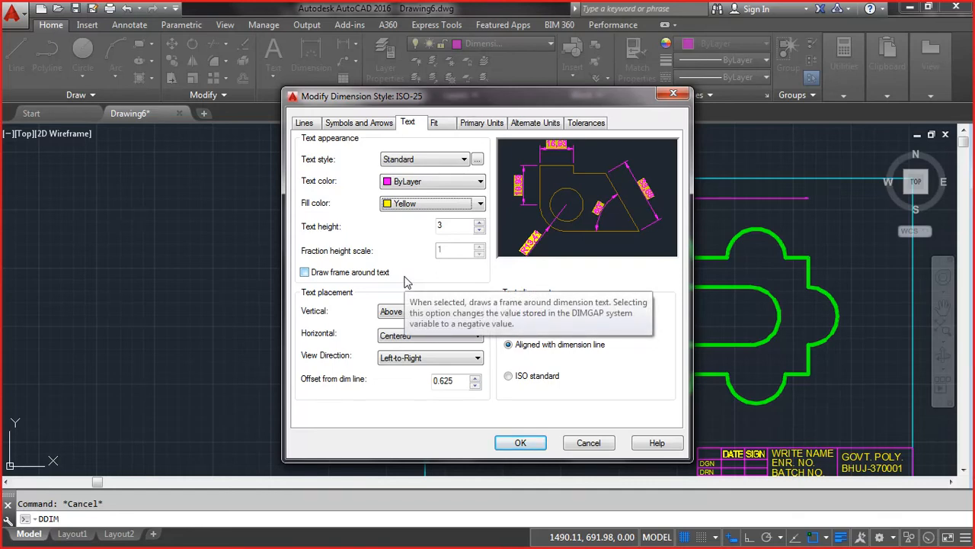
click(442, 207)
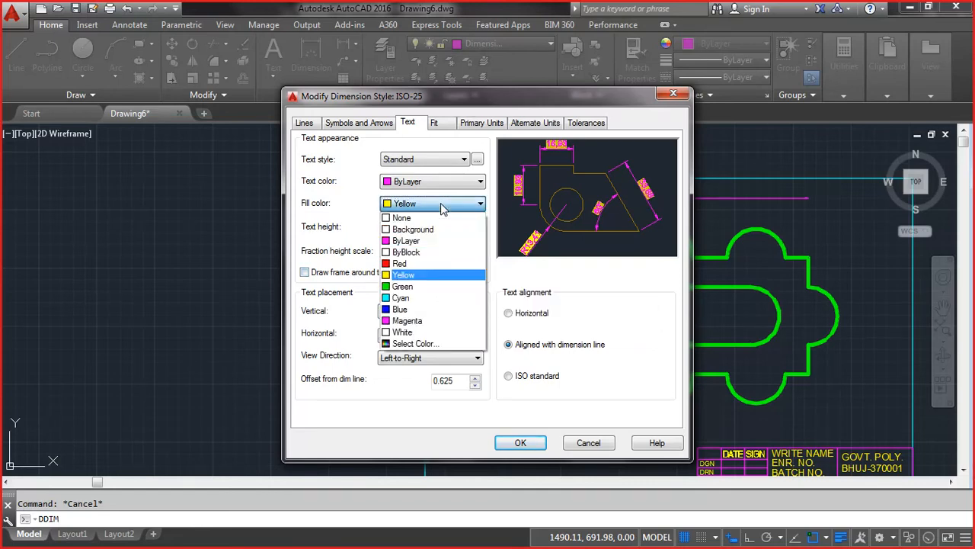
click(425, 219)
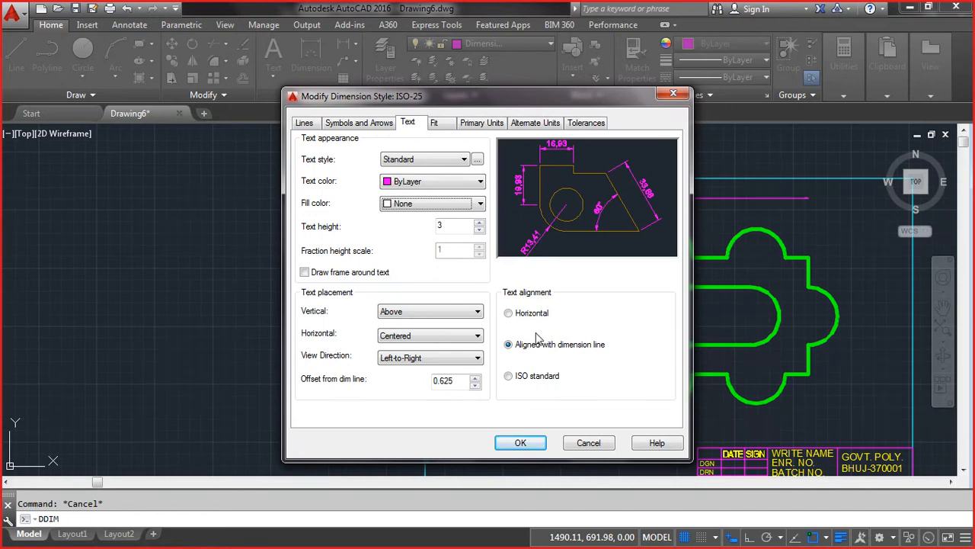
Step: Review the vertical and horizontal placement options for the dimension text, keeping Above and Centered
click(406, 317)
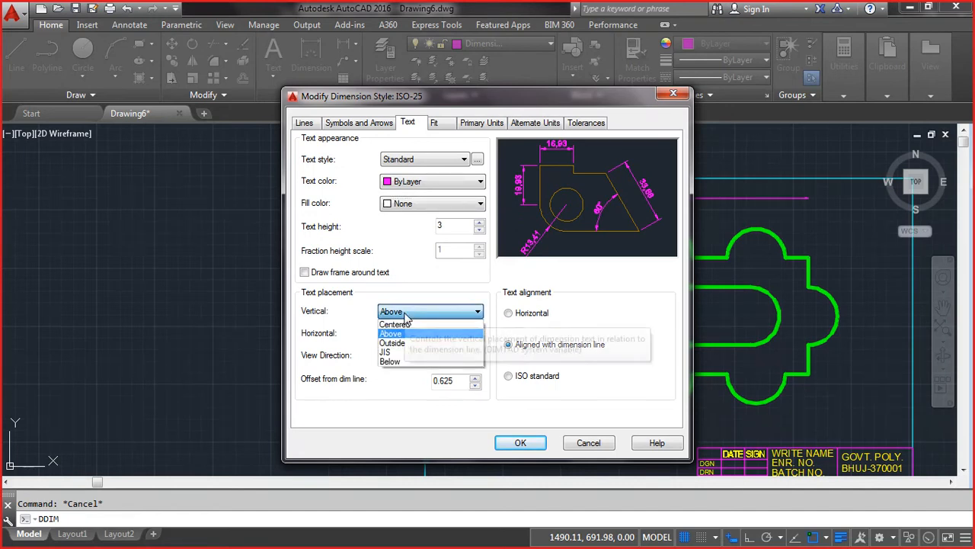
click(406, 315)
click(395, 343)
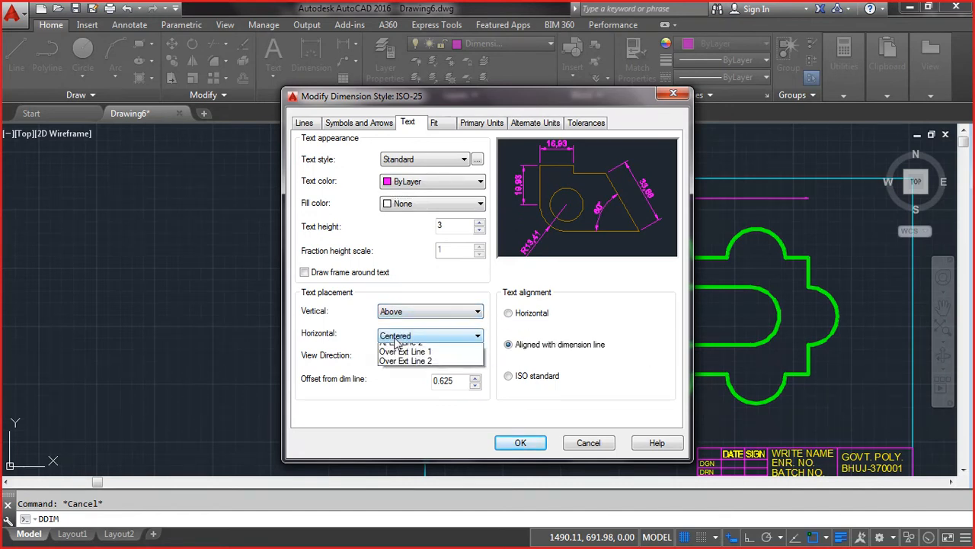
click(396, 343)
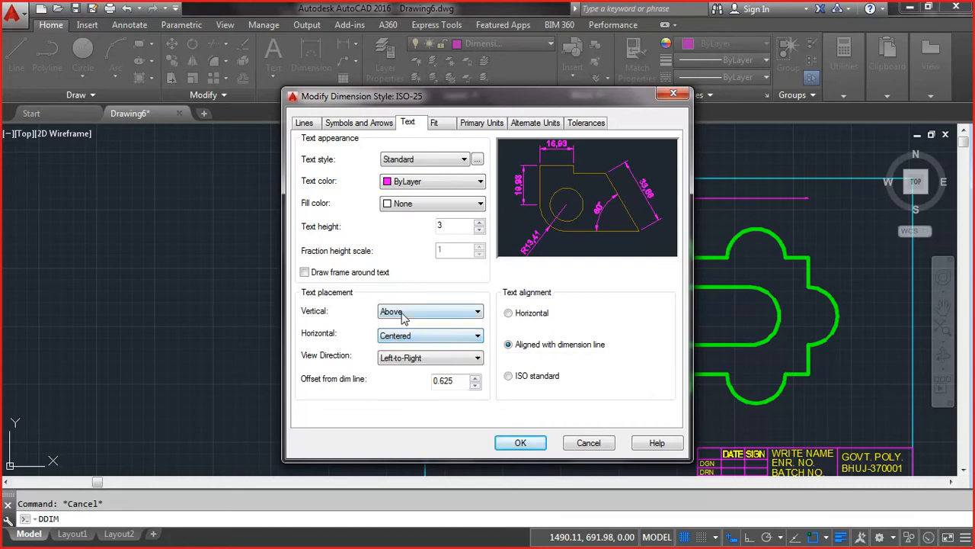
click(404, 315)
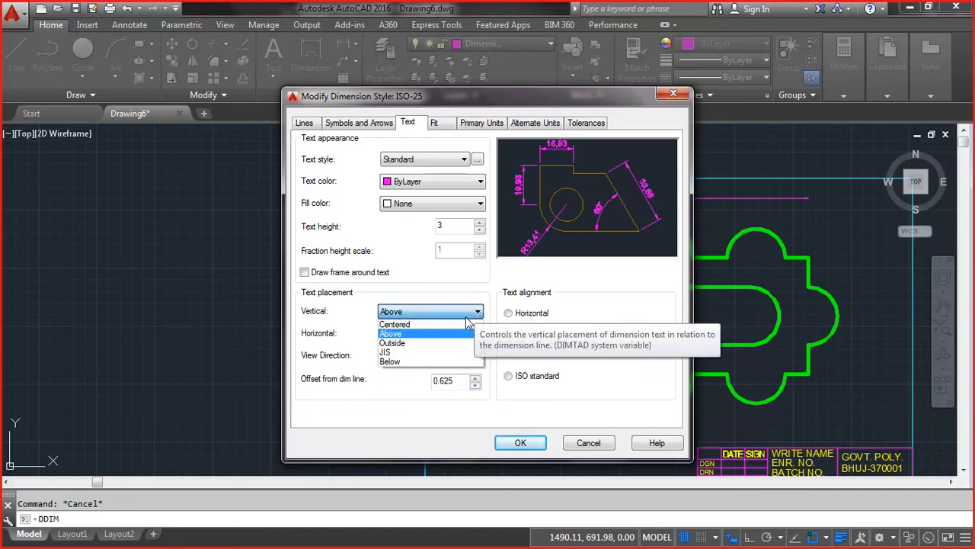
click(427, 297)
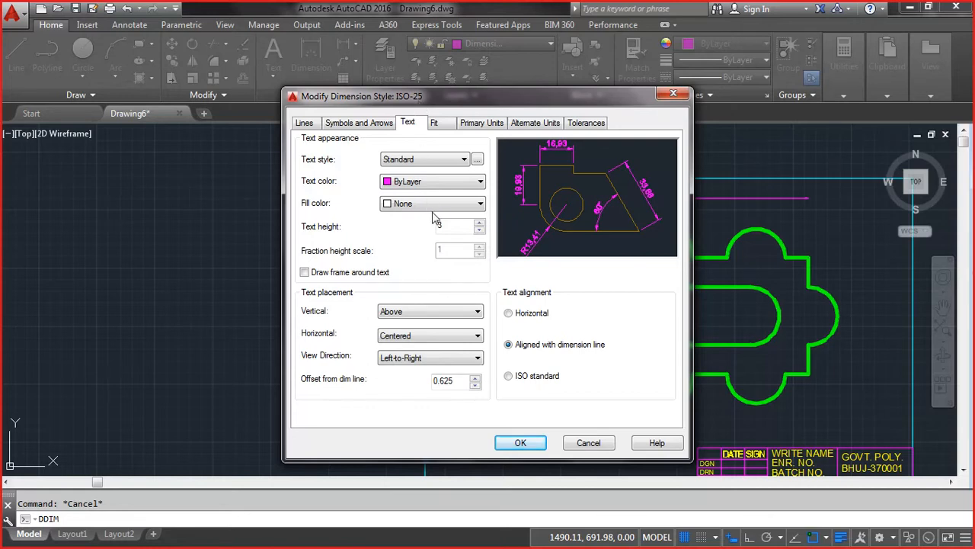
Step: Try a Right-to-Left view direction for the dimension text, and set it back to Left-to-Right
click(409, 361)
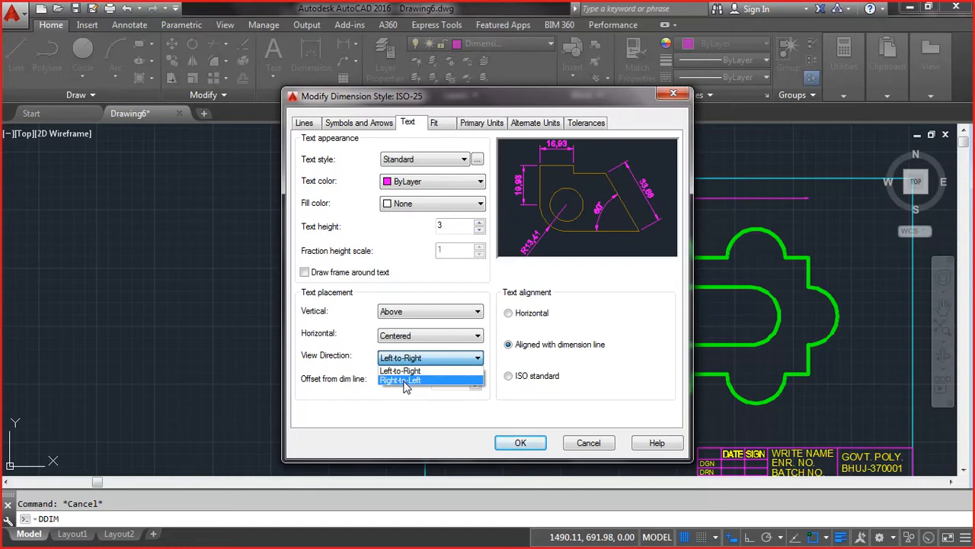
click(406, 380)
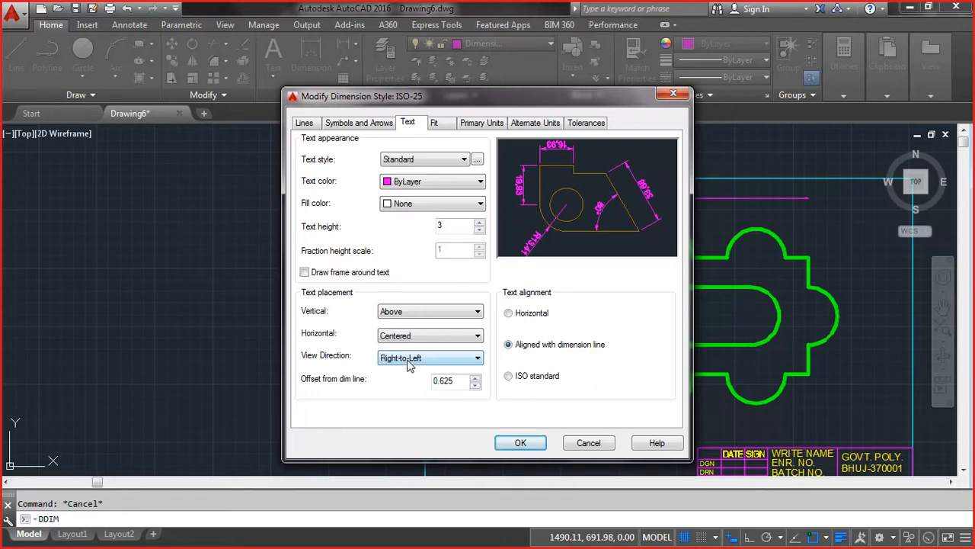
click(408, 359)
click(406, 368)
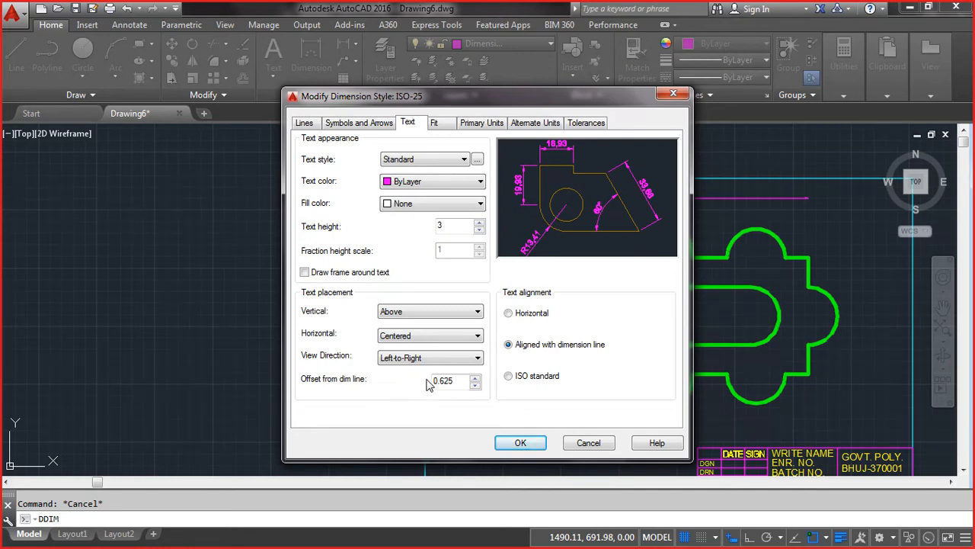
Step: Set the text offset from the dimension line to 1.5, try Horizontal text alignment, and return to Aligned with dimension line
drag(456, 381, 424, 386)
text(1.5)
click(532, 320)
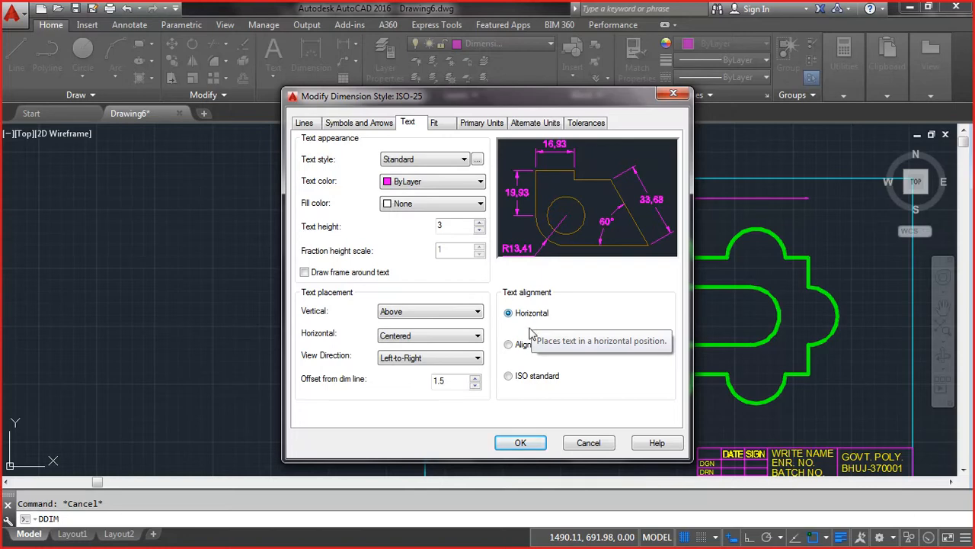
click(516, 349)
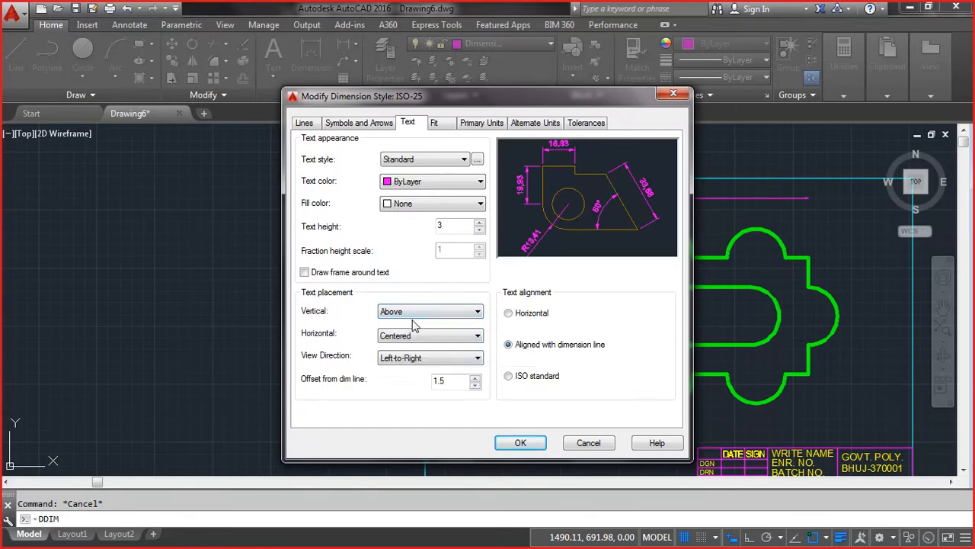
Step: Review the ISO-25 style's fit options for placing text and arrows when space between the extension lines is limited
click(448, 130)
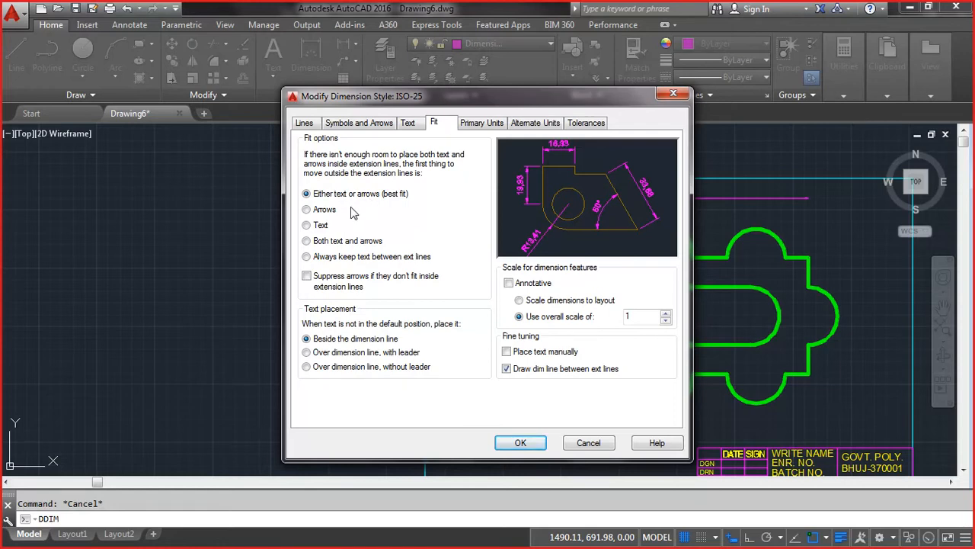
mouse_move(398, 200)
mouse_move(309, 280)
Step: Set the linear dimension precision to 0.0 and the decimal separator to Period
click(482, 124)
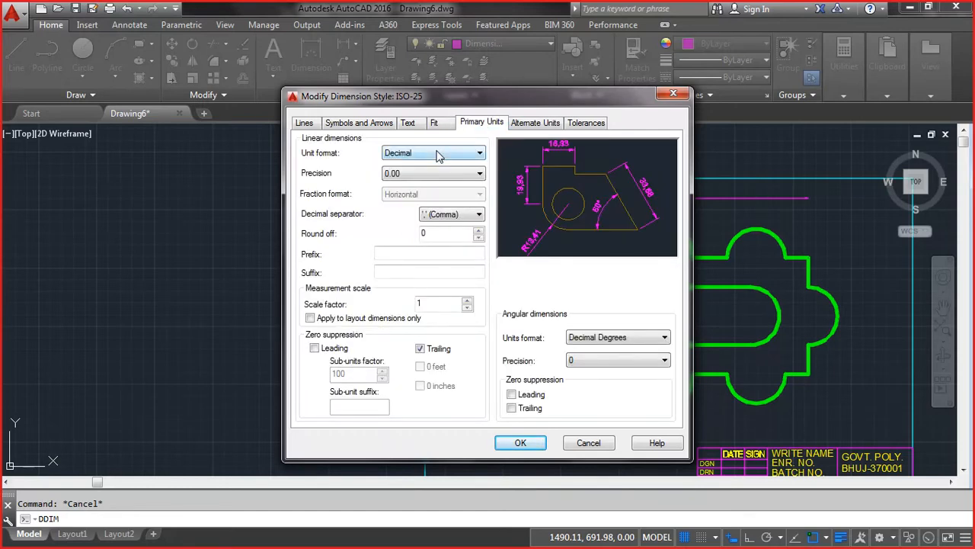
click(425, 174)
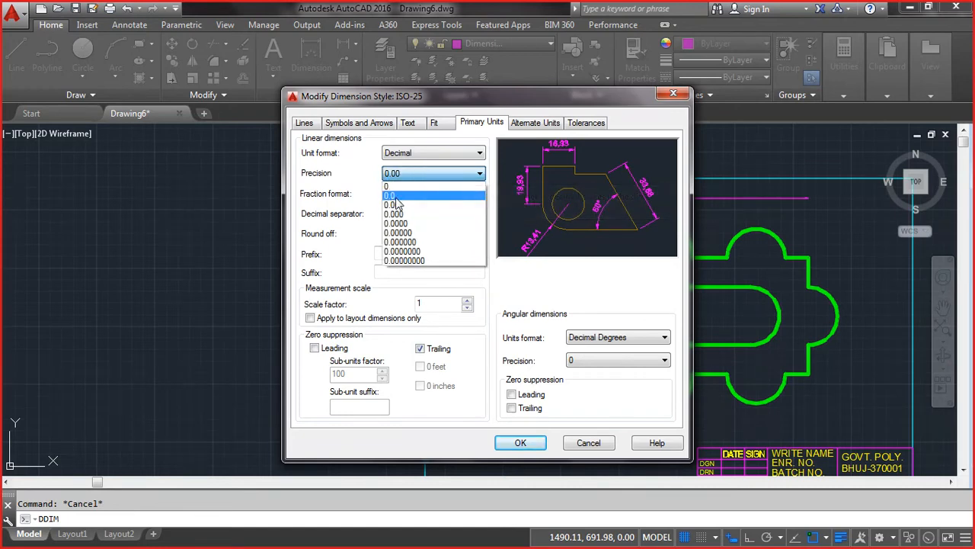
click(397, 198)
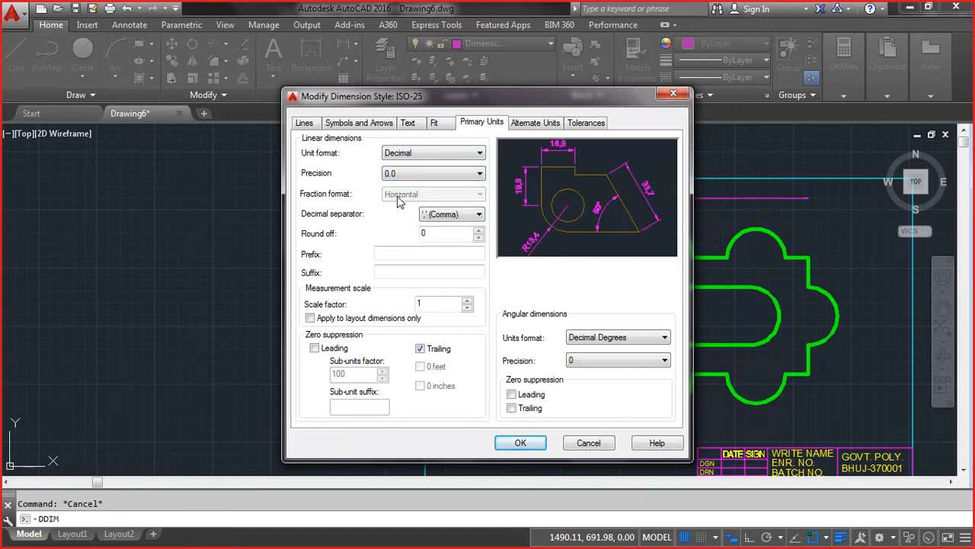
click(458, 218)
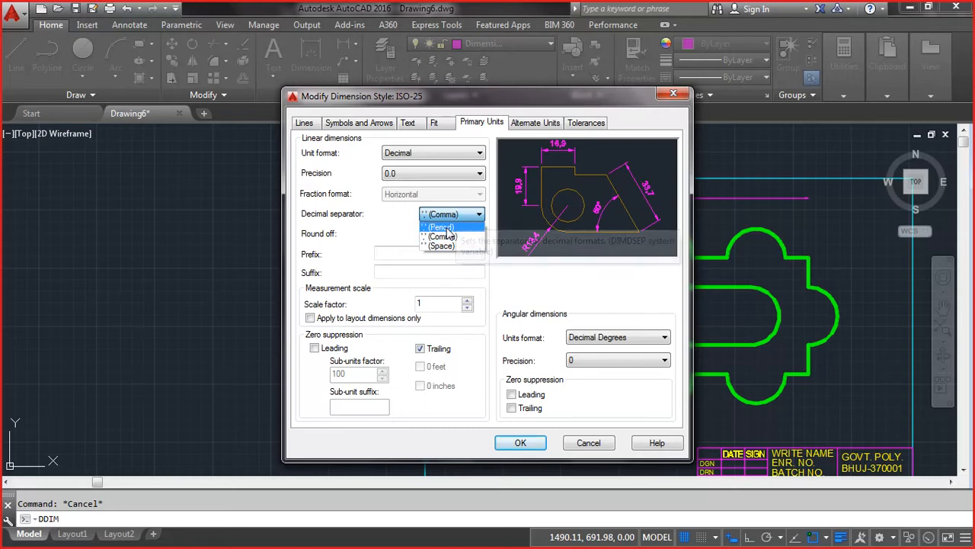
click(441, 227)
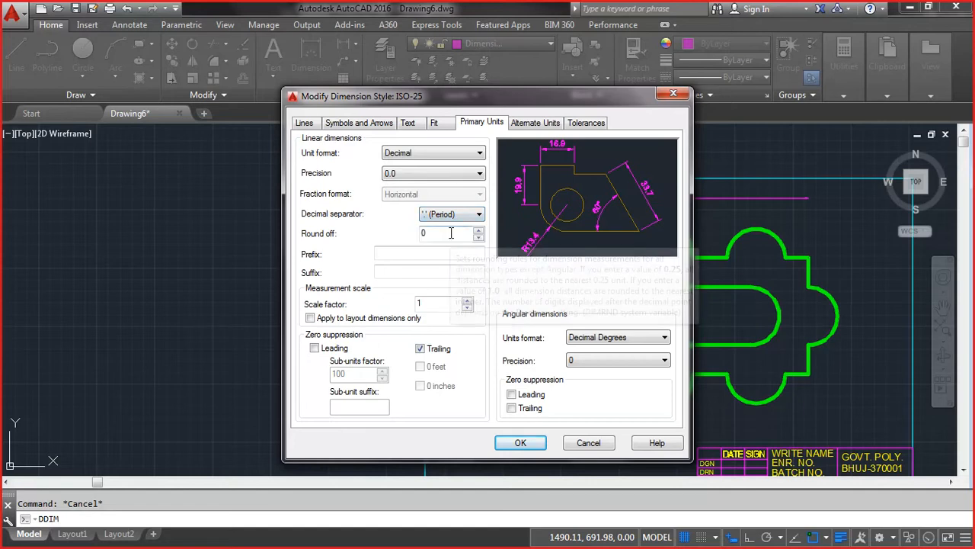
Step: Enter mm as the prefix for the linear dimensions
click(396, 253)
text(mm)
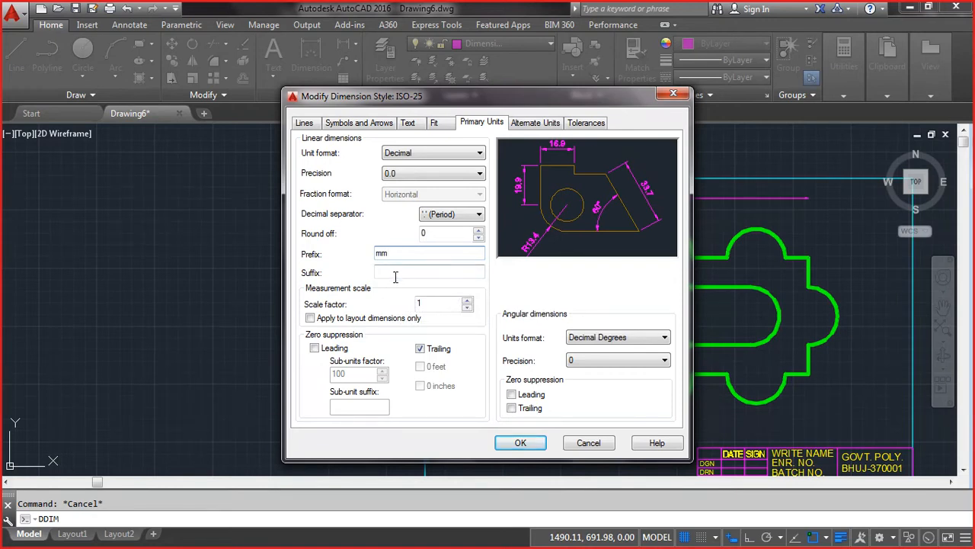
Step: Clear the mm prefix from the linear dimensions in the ISO-25 dimension style
click(396, 273)
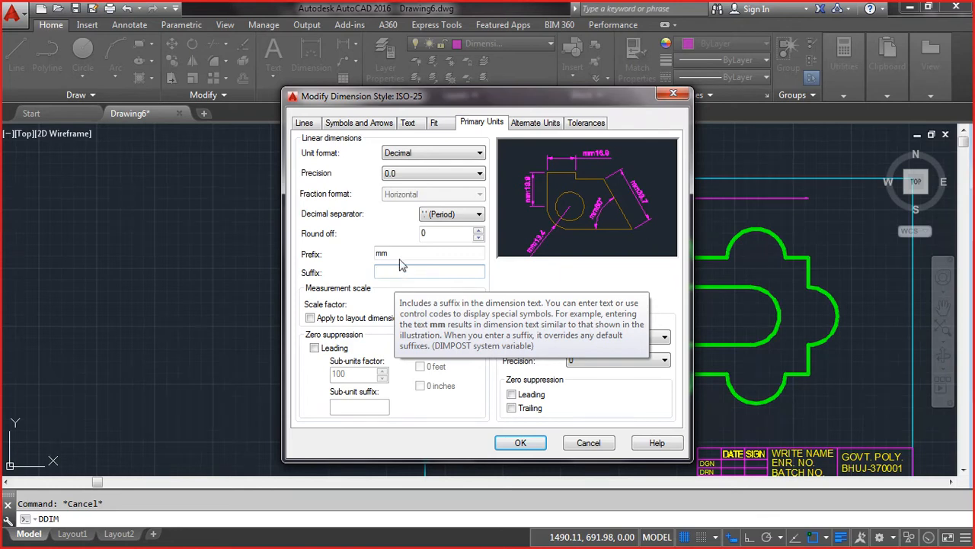
double_click(390, 253)
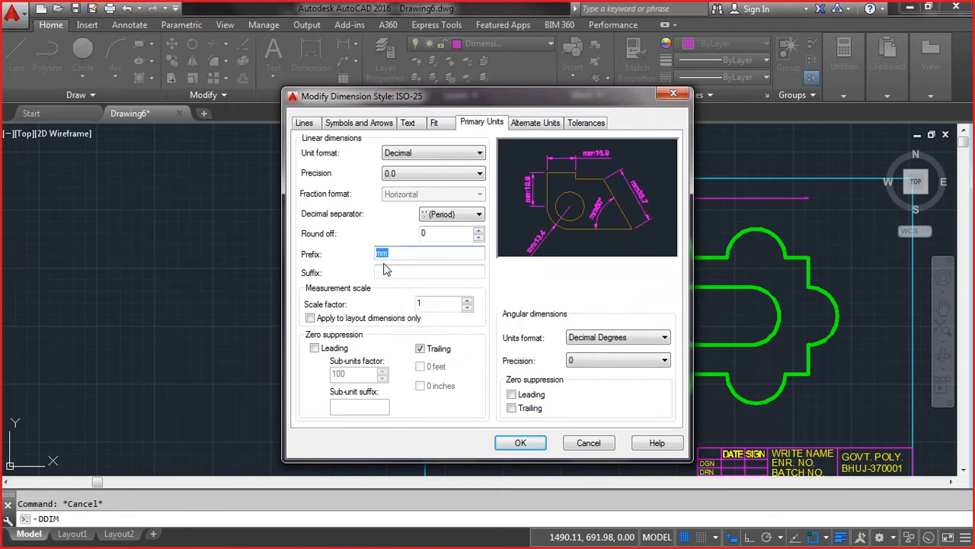
key(BackSpace)
Step: Try mm as the suffix for the primary linear dimensions, check the preview and clear the suffix again
click(386, 272)
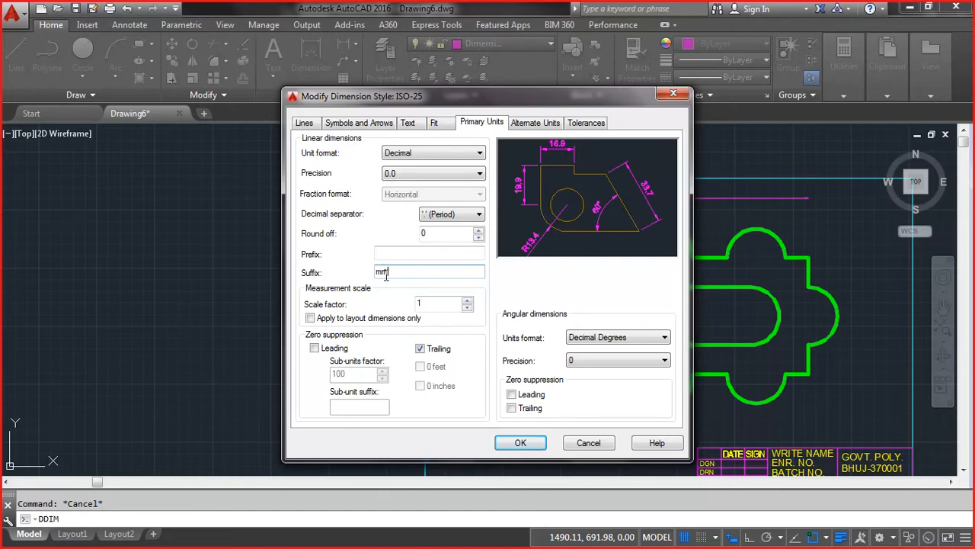
click(409, 253)
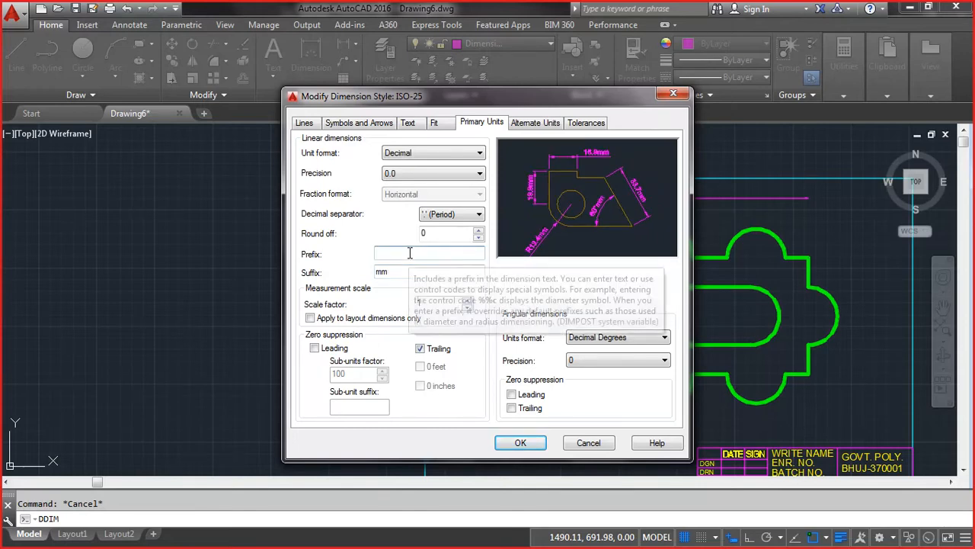
drag(399, 273, 367, 275)
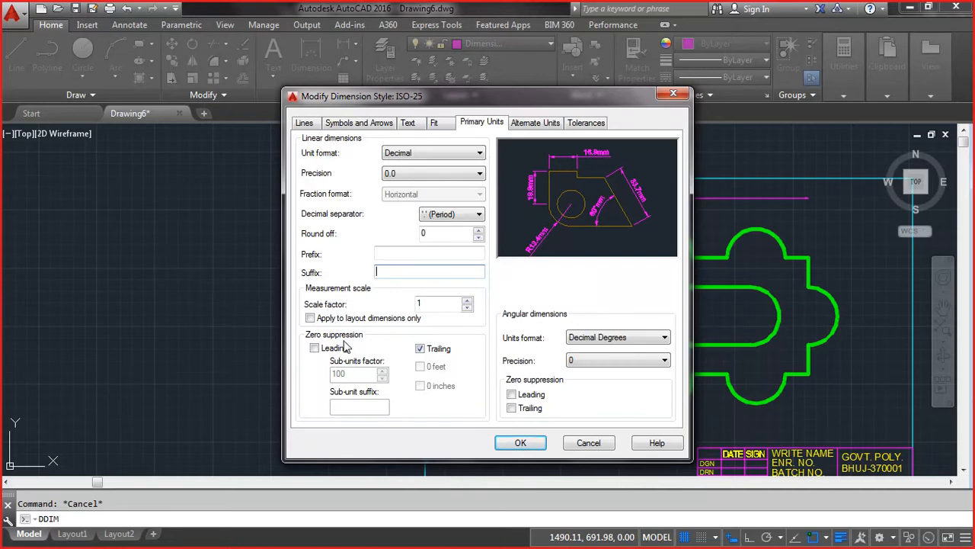
Step: Set the linear dimension precision to 0.00 with trailing zeros suppressed, and apply the change to the ISO-25 style
click(421, 350)
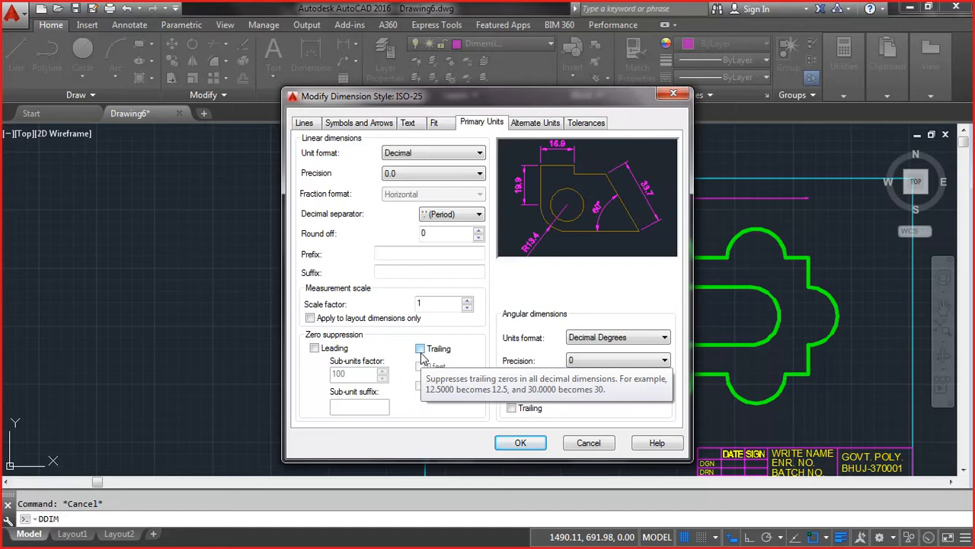
click(419, 174)
click(406, 205)
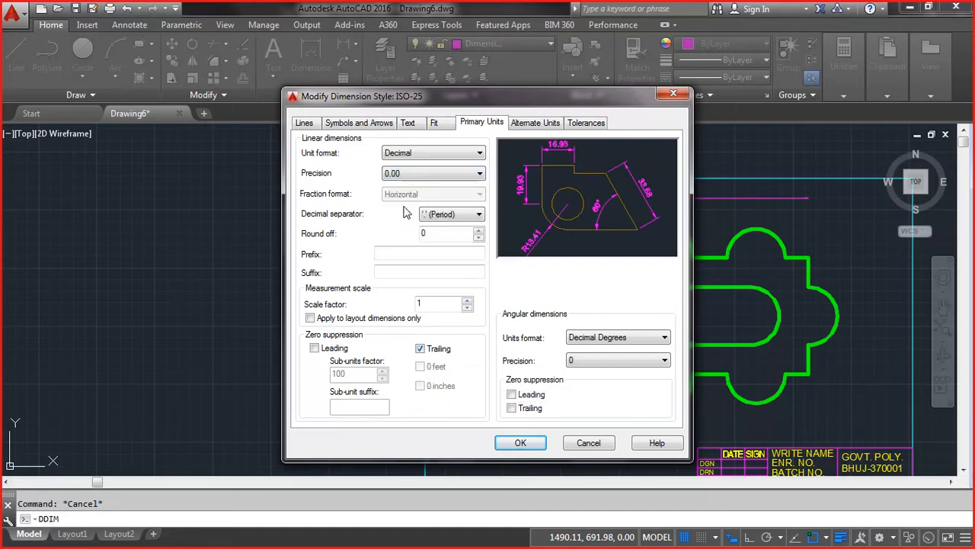
click(518, 443)
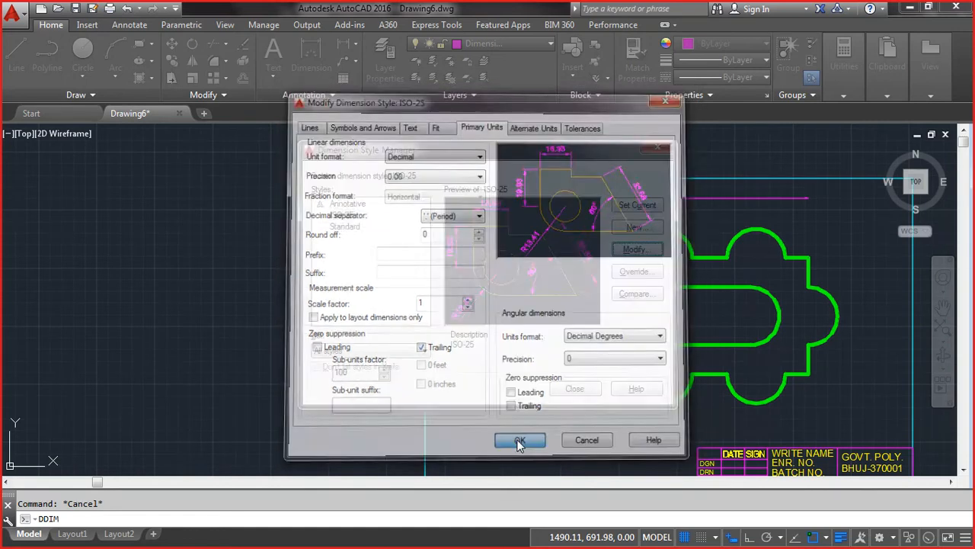
click(575, 389)
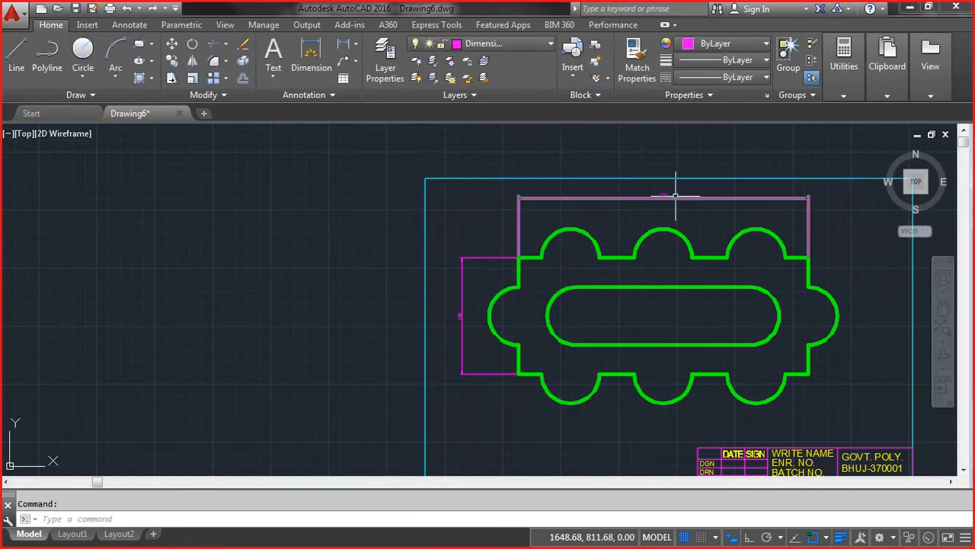
Step: Inspect the overall horizontal dimension's text, and reopen the ISO-25 style for modification with trailing zero suppression enabled for linear dimensions
scroll(675, 196, up, 6)
scroll(675, 196, down, 4)
scroll(675, 195, up, 5)
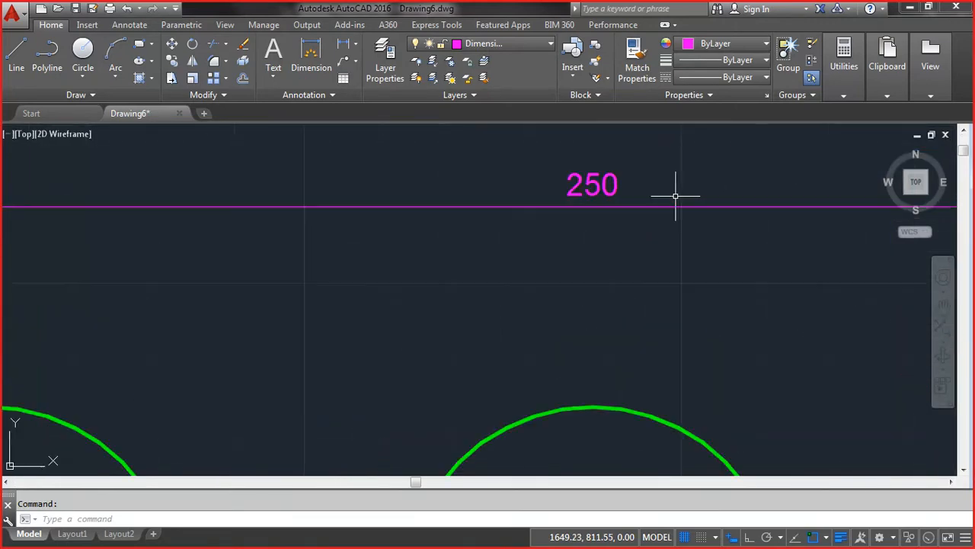
text(ddim)
key(Return)
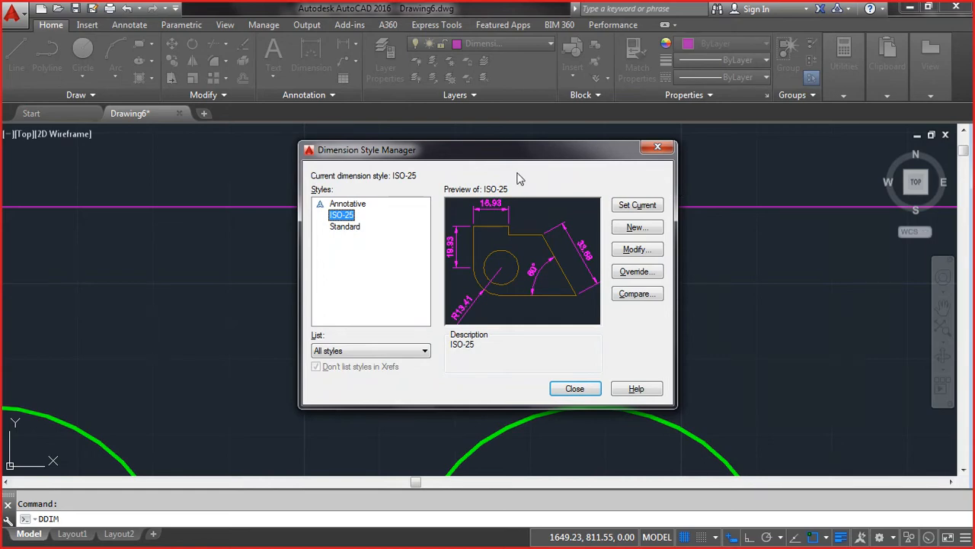
click(647, 256)
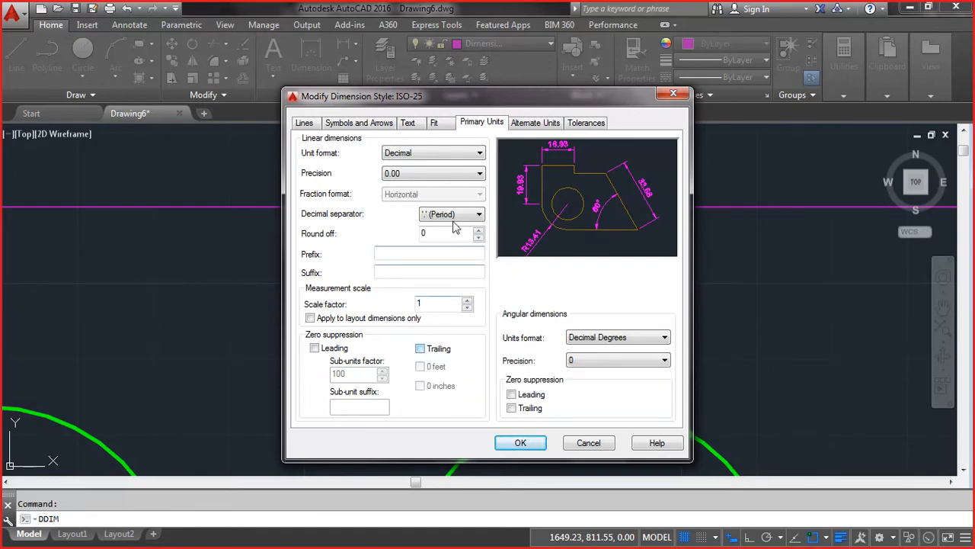
click(420, 352)
drag(499, 106, 272, 109)
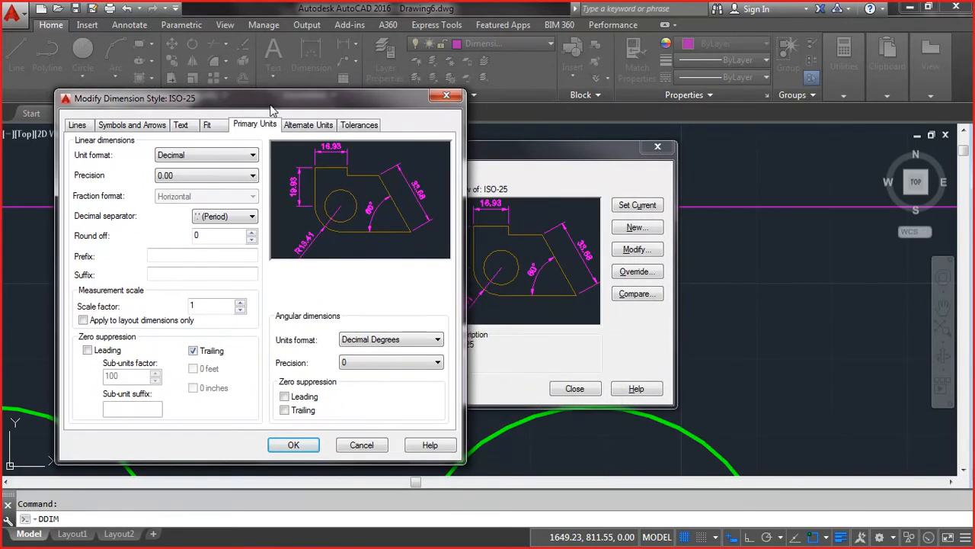
Step: Try displaying alternate units, compare them with the primary unit settings, place them below the primary value and turn their display off again
click(307, 125)
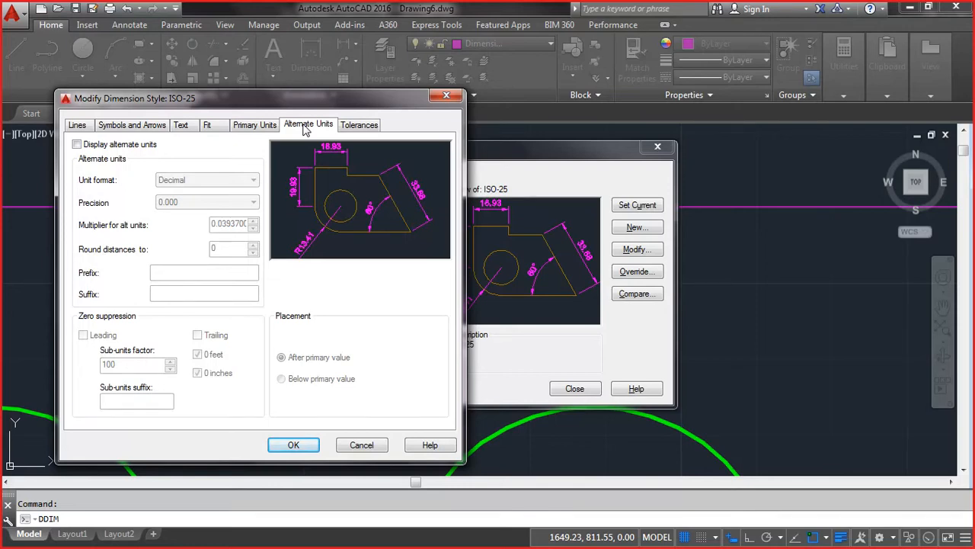
click(76, 143)
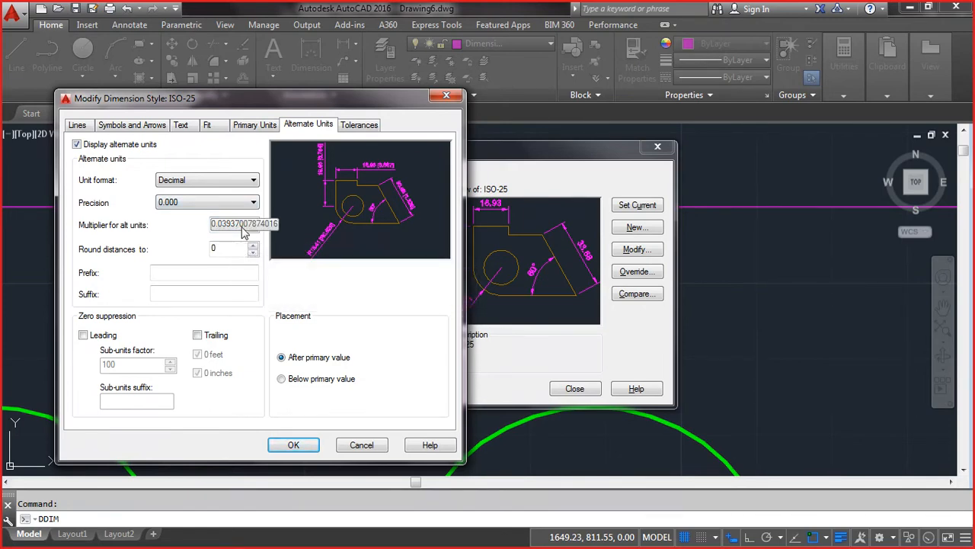
click(204, 273)
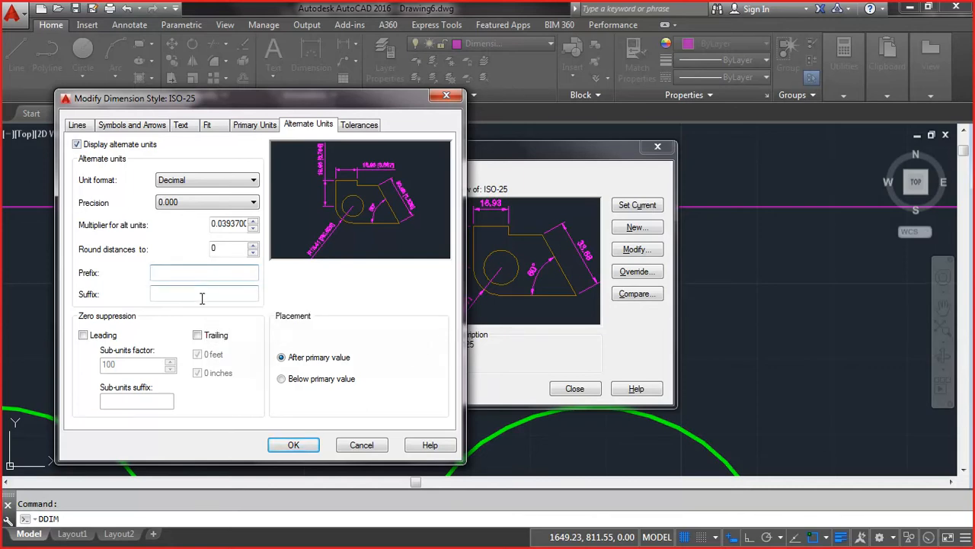
click(256, 125)
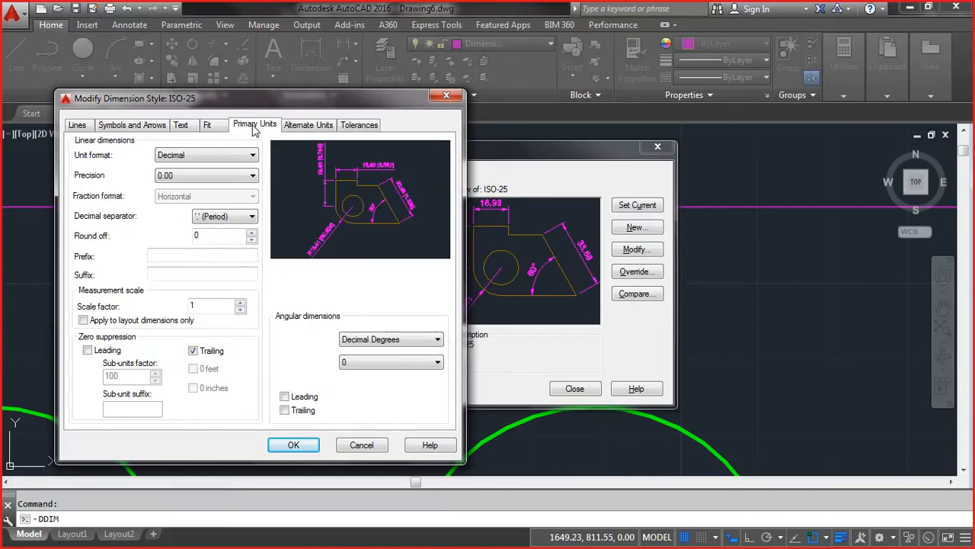
click(315, 126)
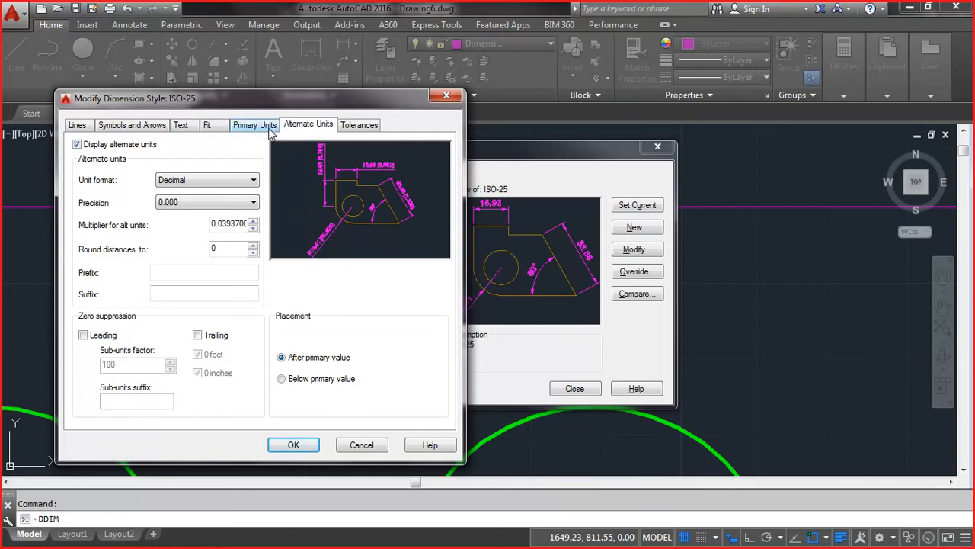
click(282, 379)
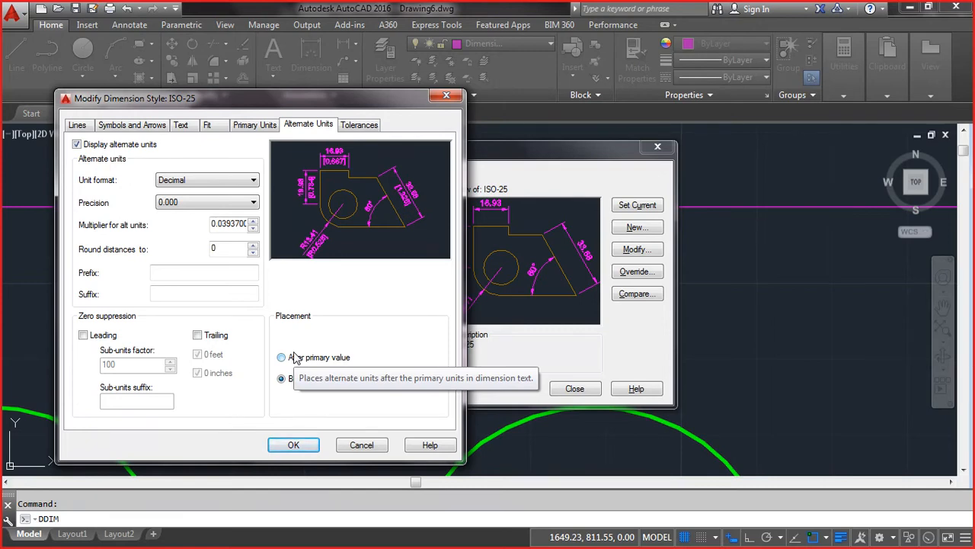
click(77, 145)
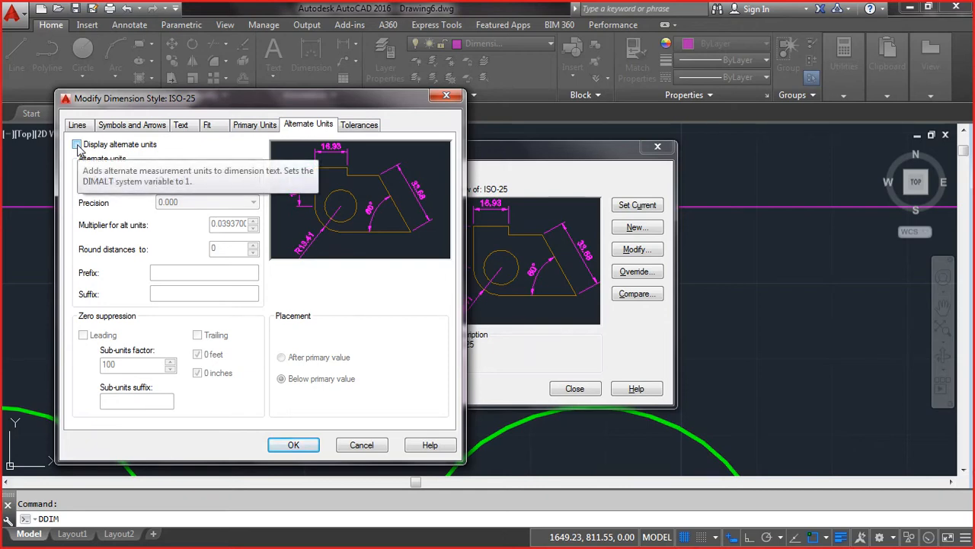
Step: Review the tolerance and line settings of the ISO-25 style, accept the style and close the Dimension Style Manager
click(361, 126)
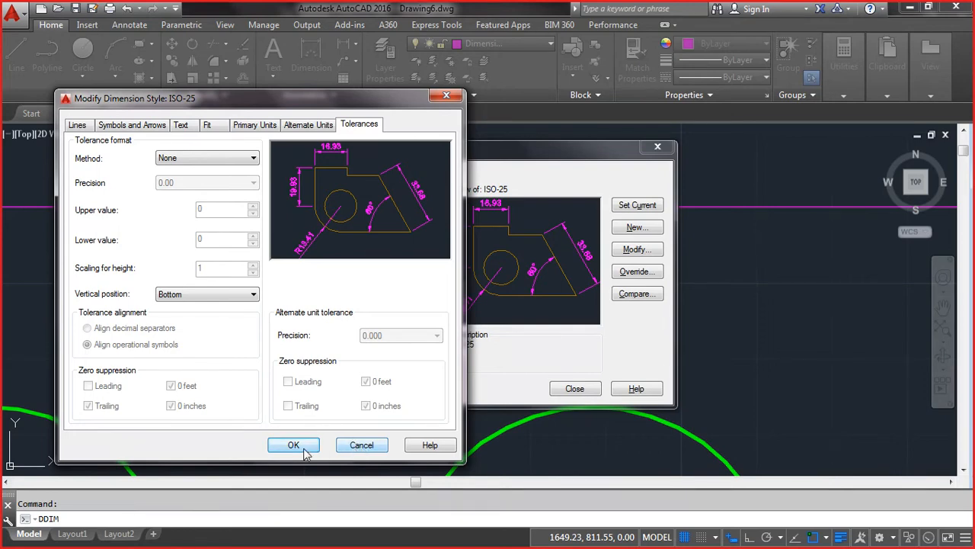
click(76, 124)
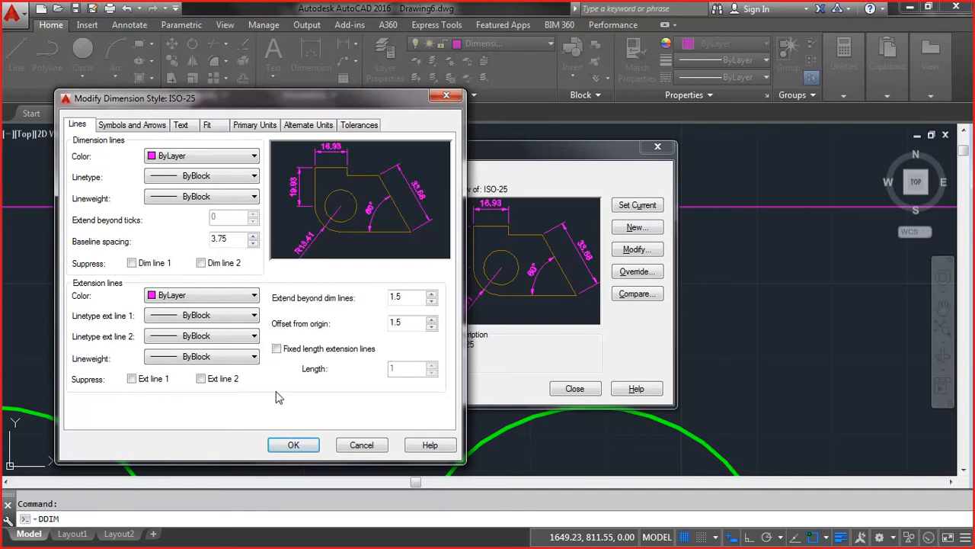
click(294, 445)
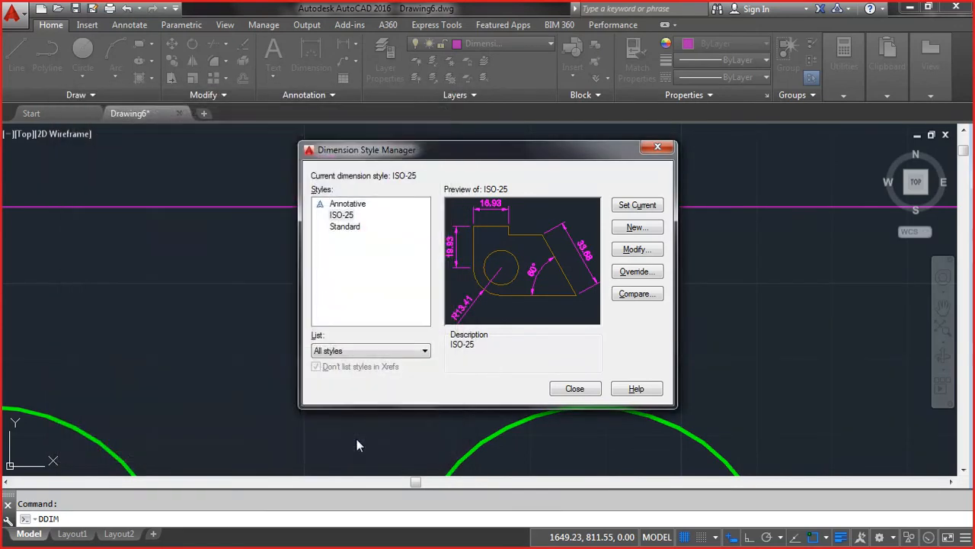
click(573, 390)
Step: Change the Outline layer's lineweight to Default
scroll(563, 381, down, 3)
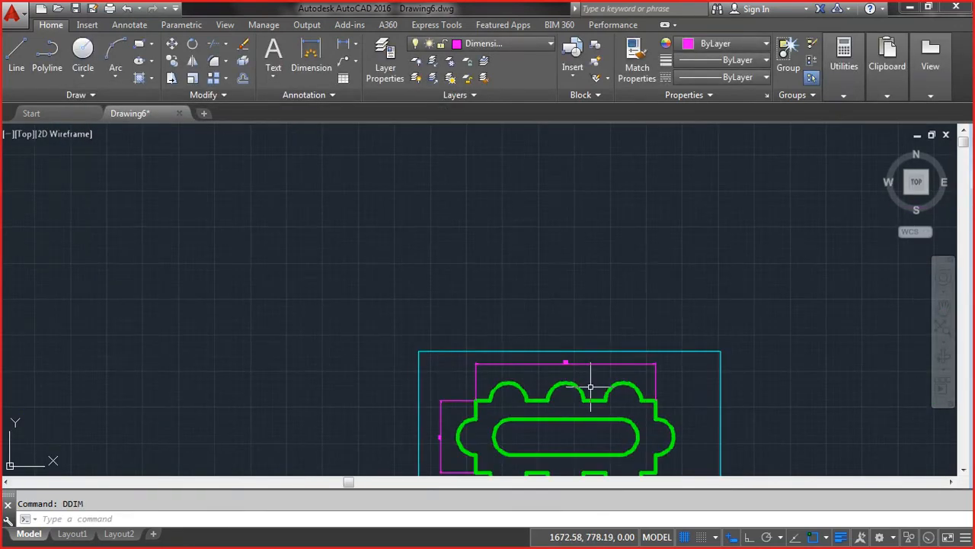
text(z)
key(Return)
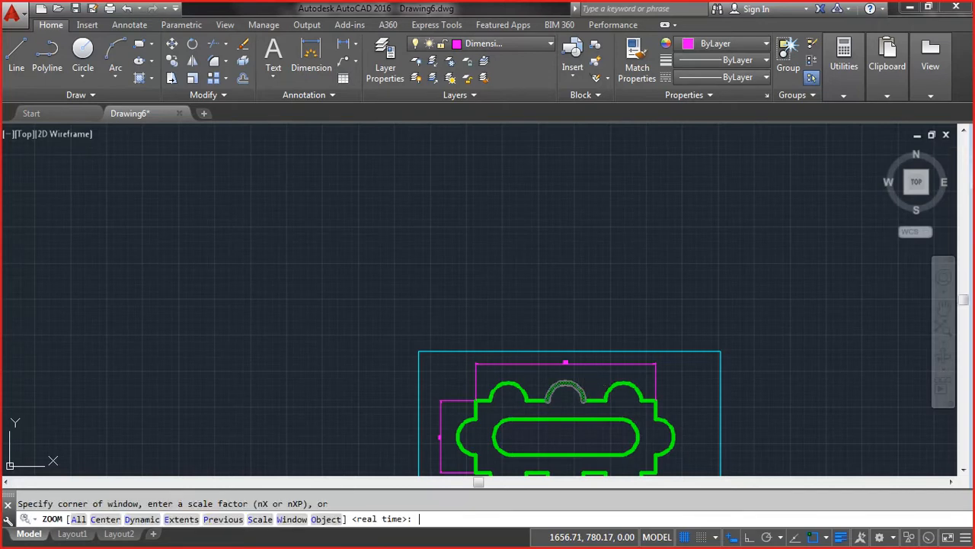
text(e)
key(Return)
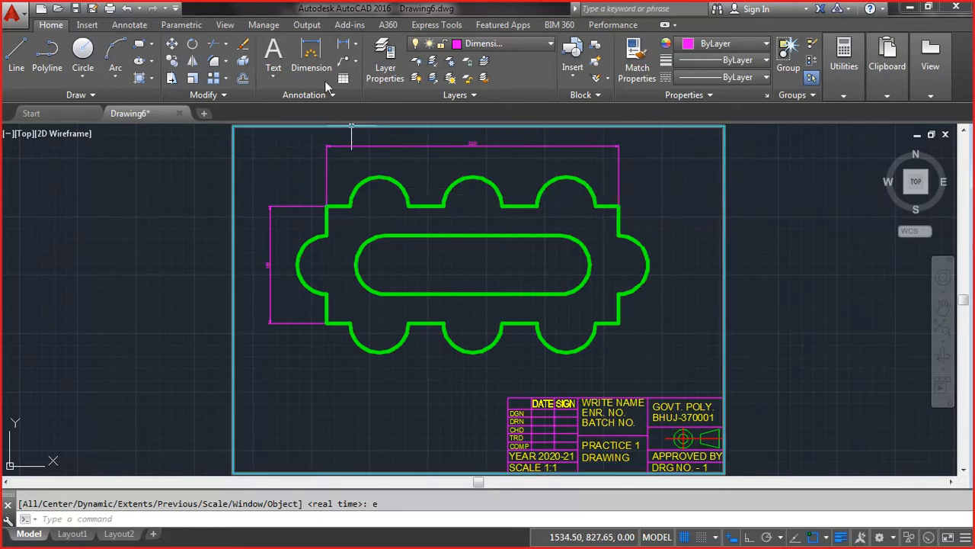
click(385, 54)
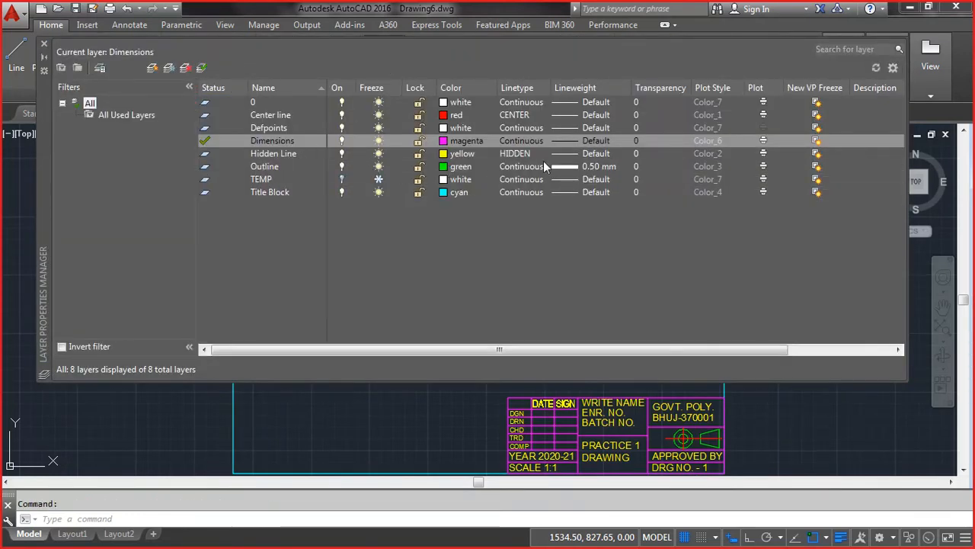
click(580, 166)
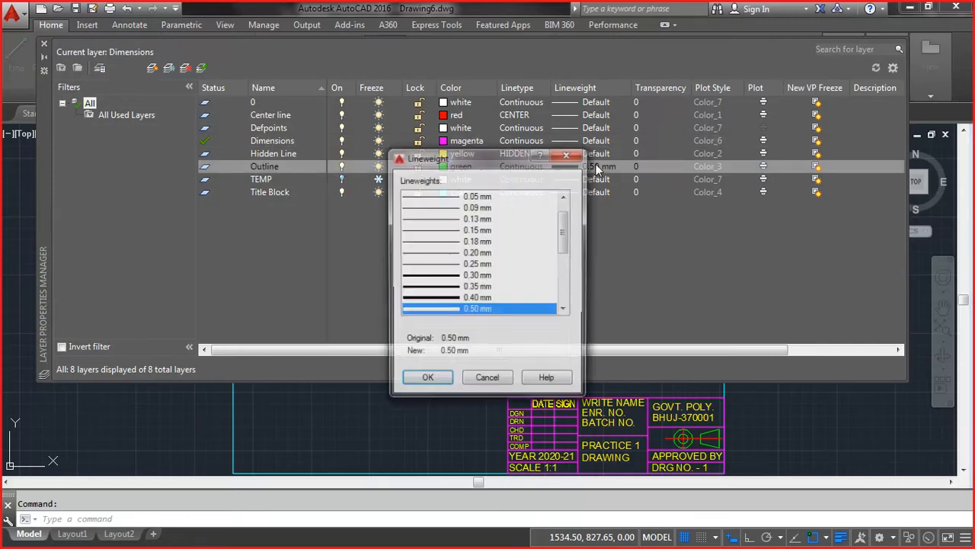
drag(566, 222, 566, 206)
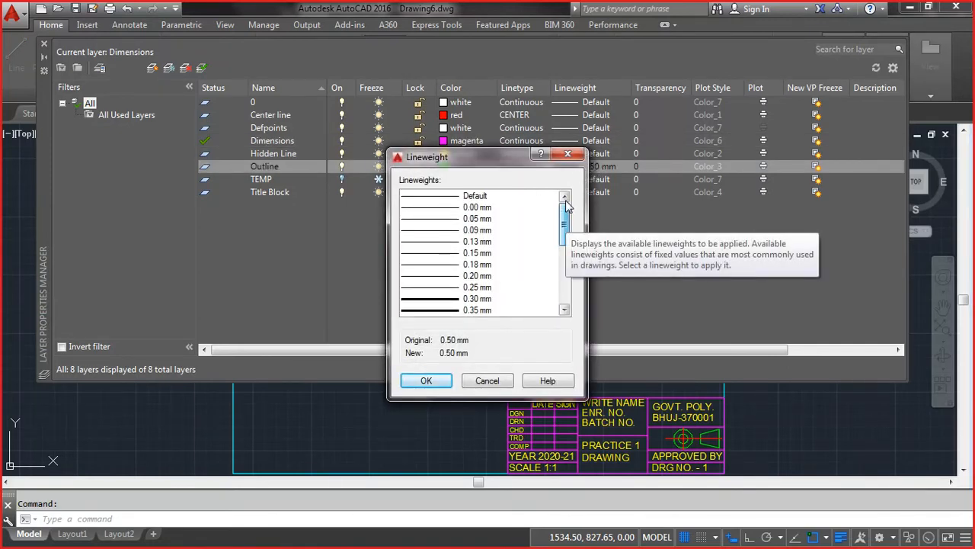
click(422, 197)
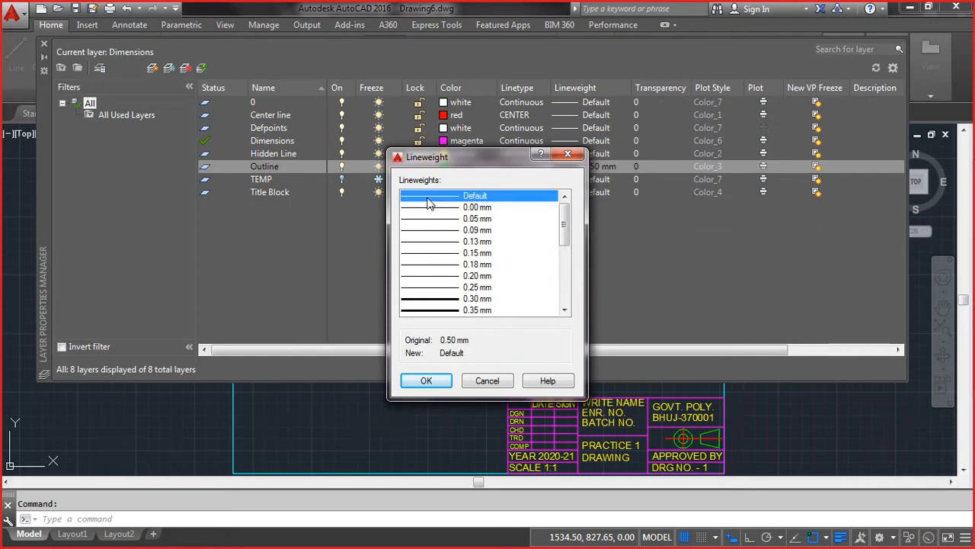
click(429, 381)
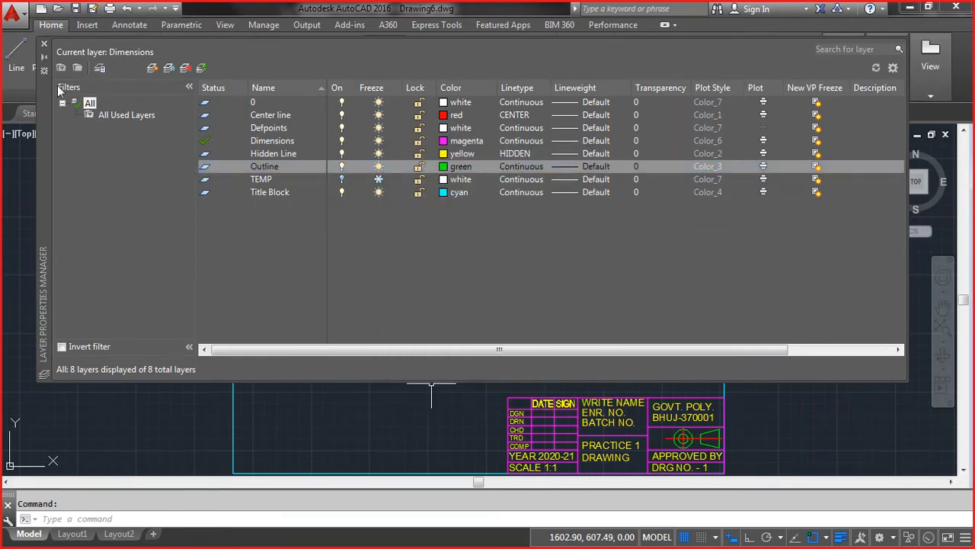
click(44, 45)
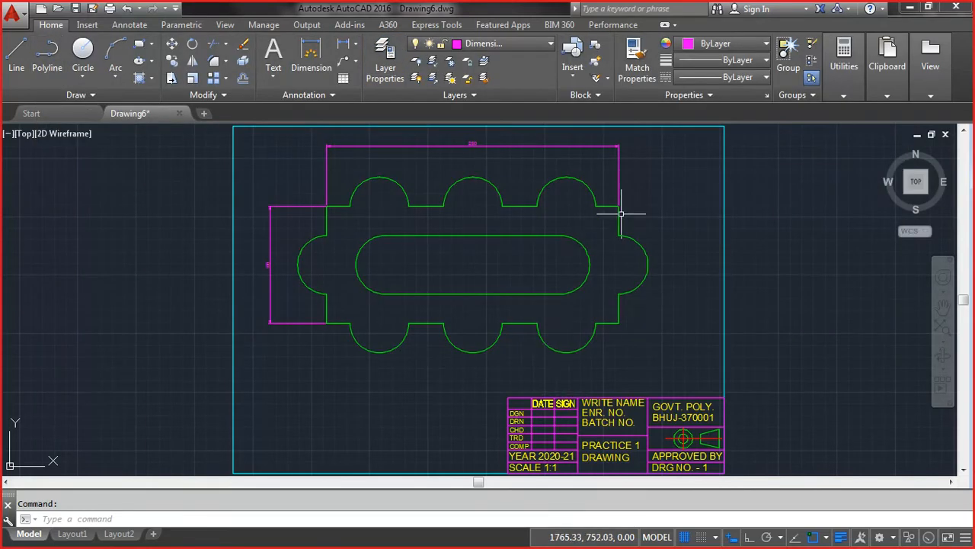
Step: Delete the vertical dimension beside the outline and the overall horizontal dimension above it
click(278, 339)
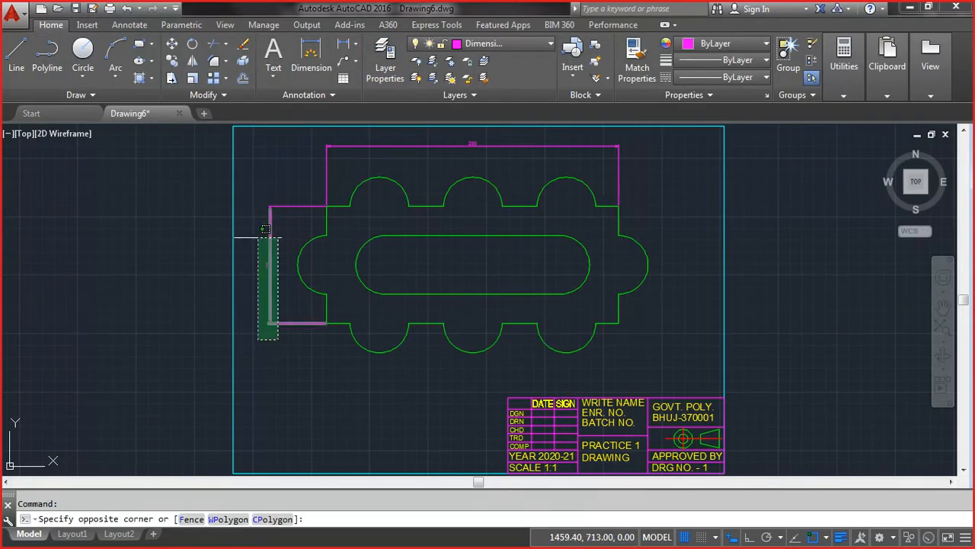
click(259, 191)
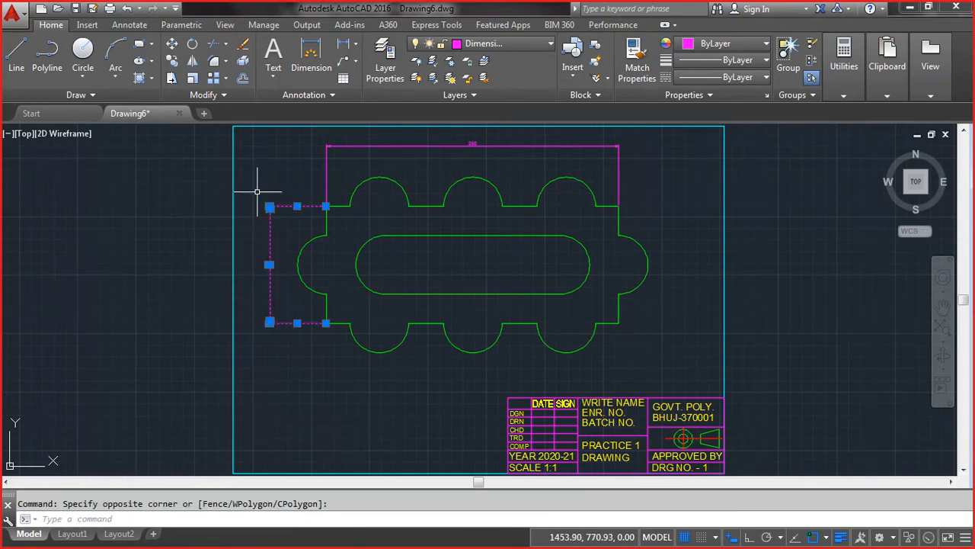
key(Delete)
click(335, 177)
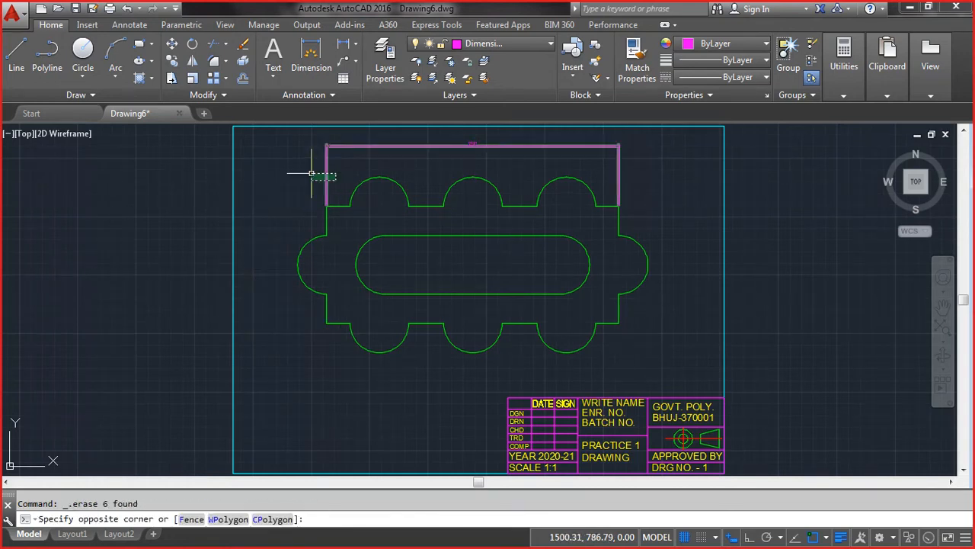
click(311, 169)
key(Delete)
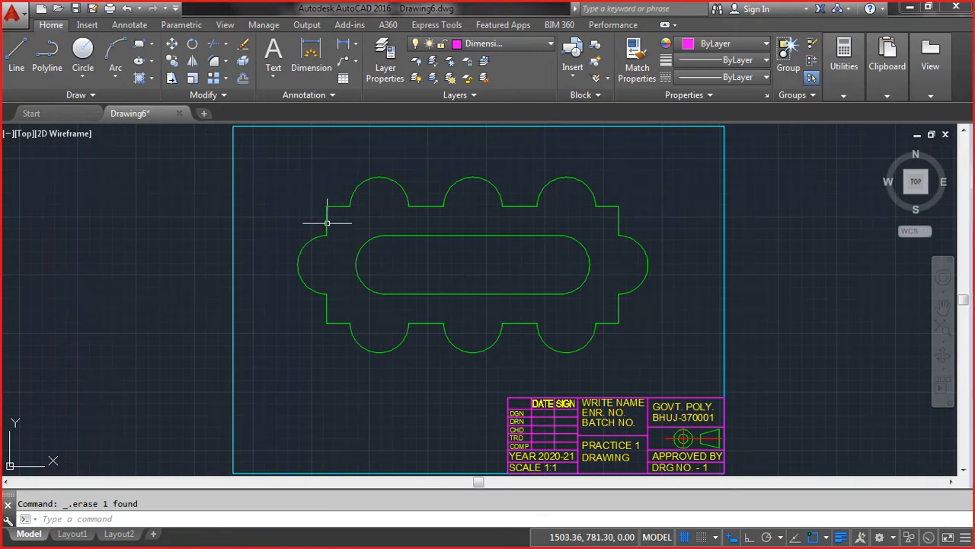
click(316, 223)
click(342, 188)
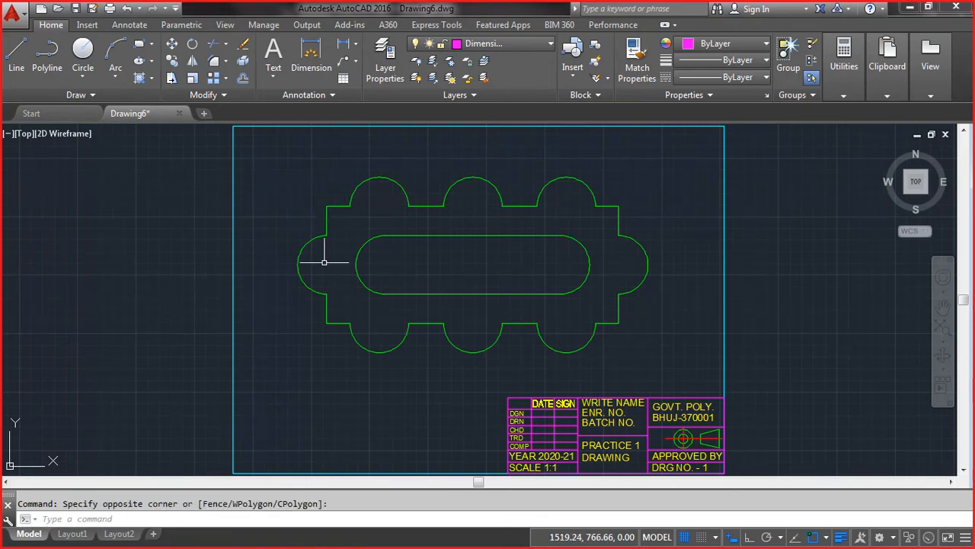
click(315, 349)
click(330, 314)
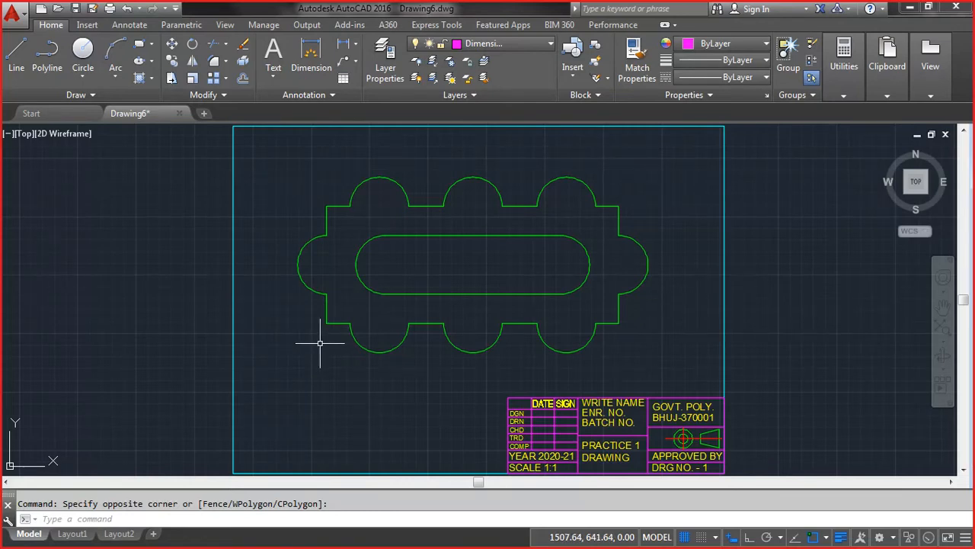
Step: Erase the three semicircular arcs along the outline's lower edge and the two short line segments between them
click(590, 362)
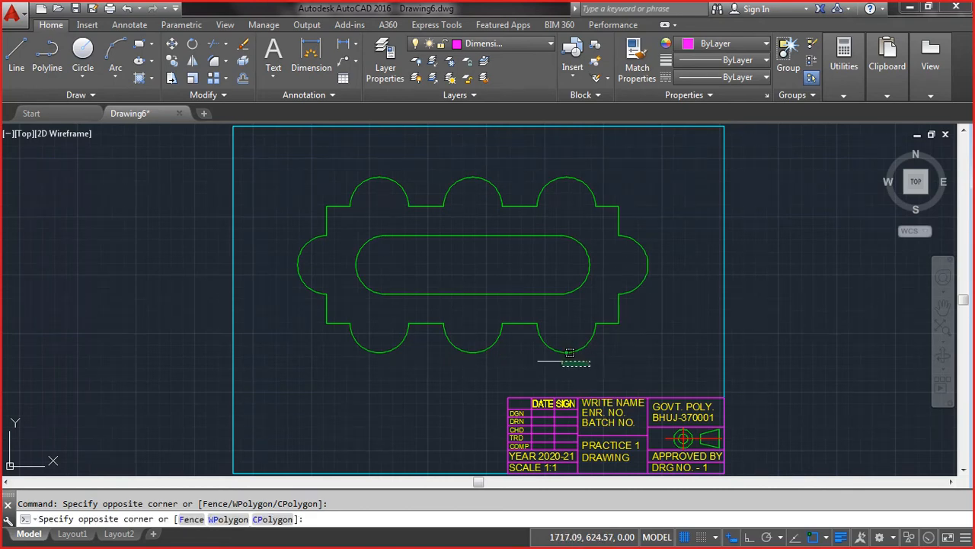
click(354, 344)
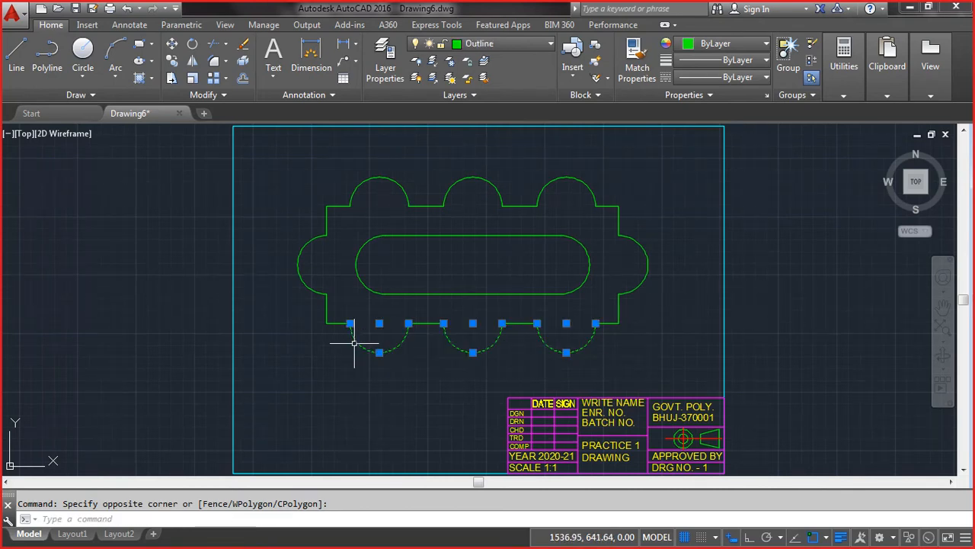
key(Delete)
click(537, 332)
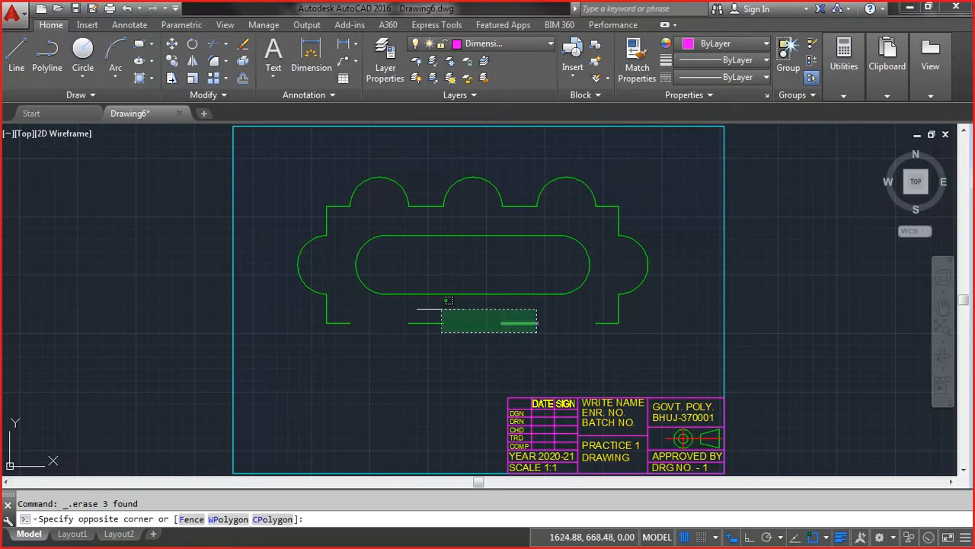
click(412, 314)
key(Delete)
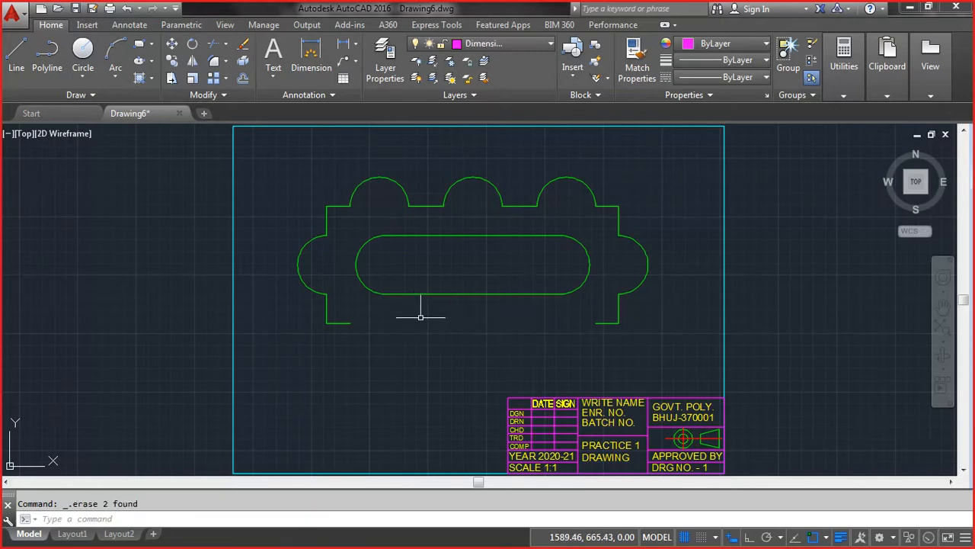
Step: Try to join the two L-shaped corner polylines at the outline's lower edge
text(j)
key(Return)
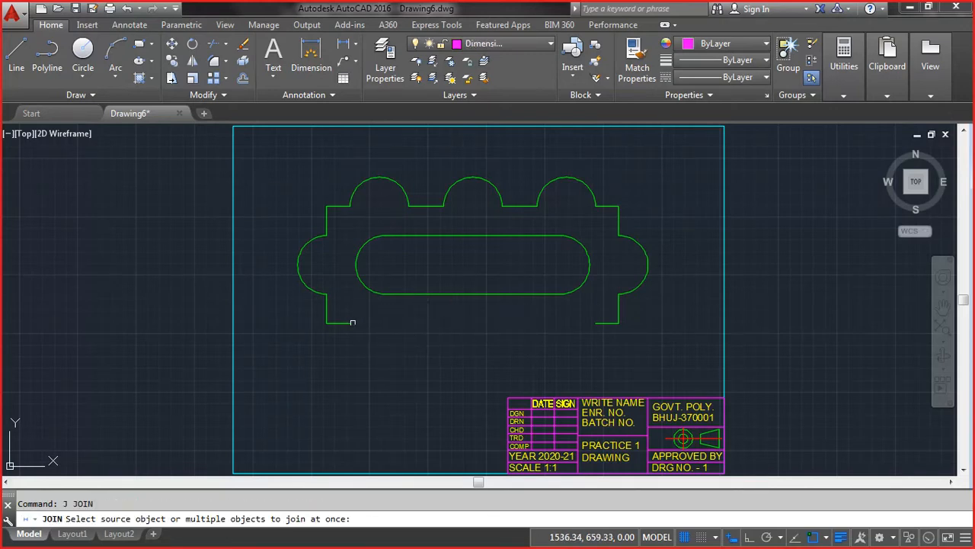
click(350, 323)
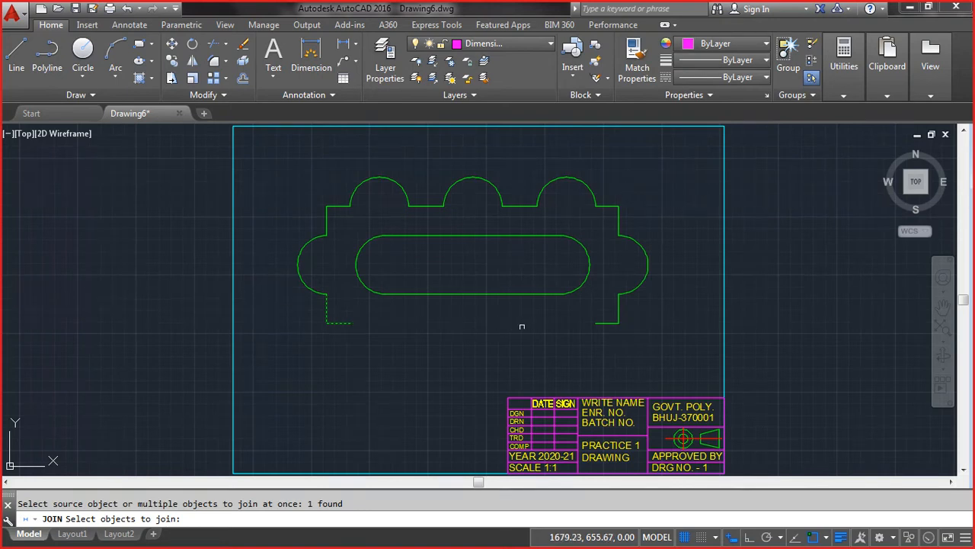
click(598, 323)
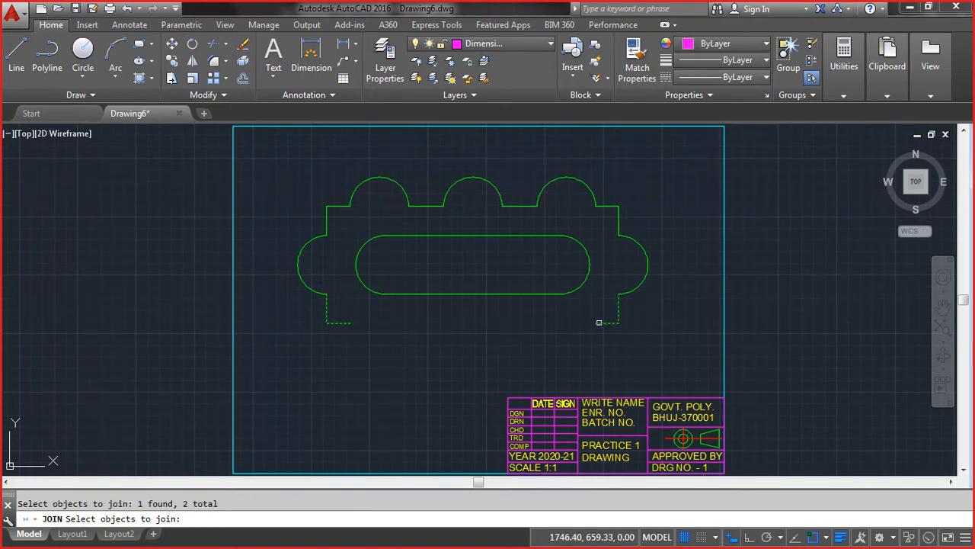
key(Return)
Step: Explode the two lower corner polylines of the outline into separate lines
text(x)
key(Return)
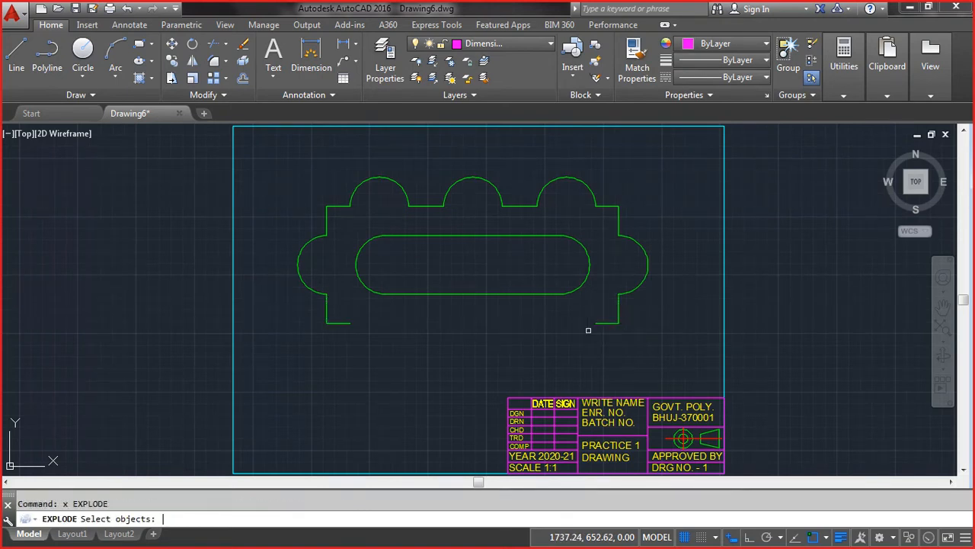
click(602, 323)
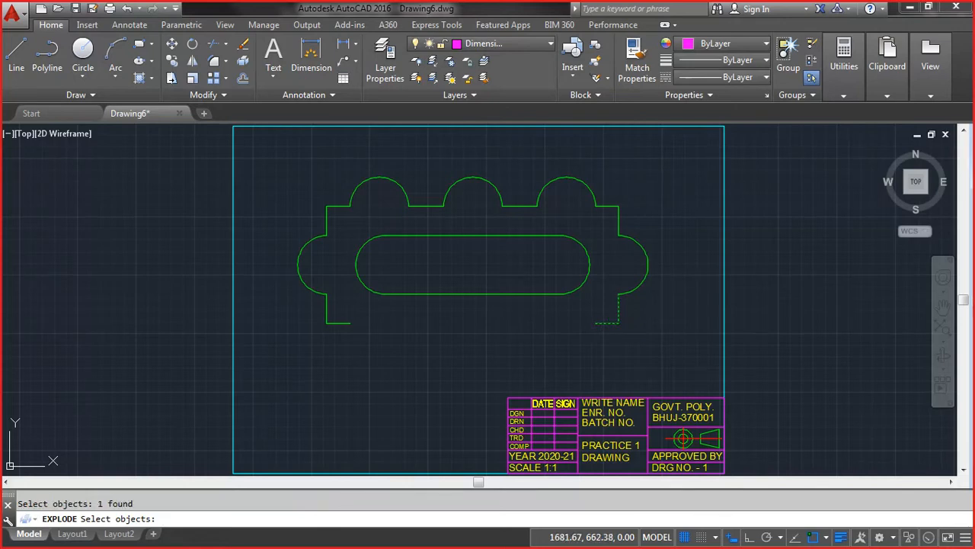
click(344, 322)
key(Return)
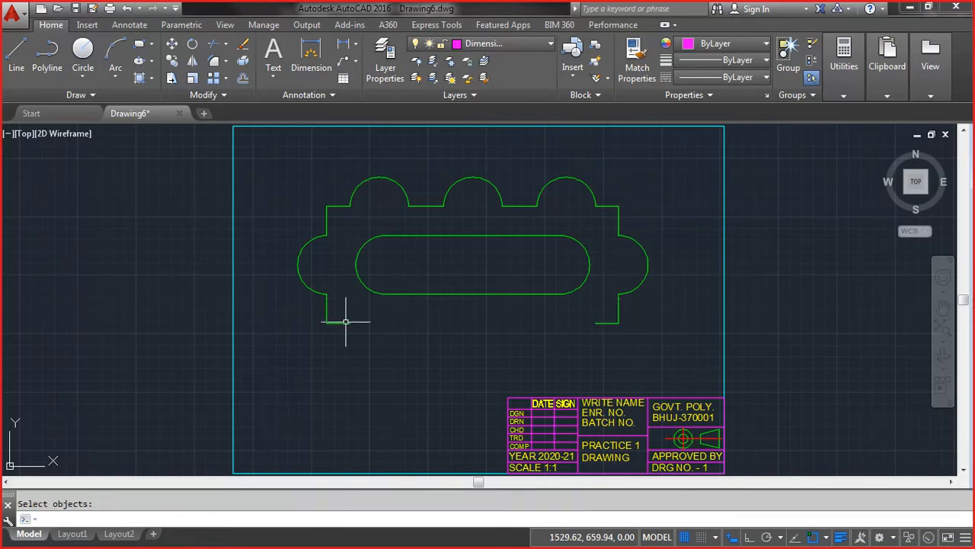
Step: Join the two short horizontal lines at the lower corners into one continuous bottom edge
text(j)
key(Return)
click(346, 322)
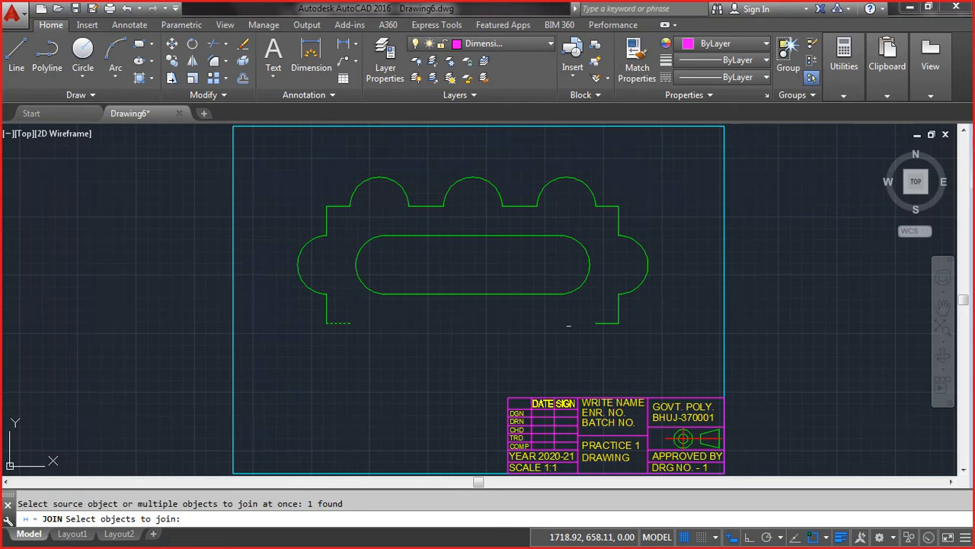
click(599, 323)
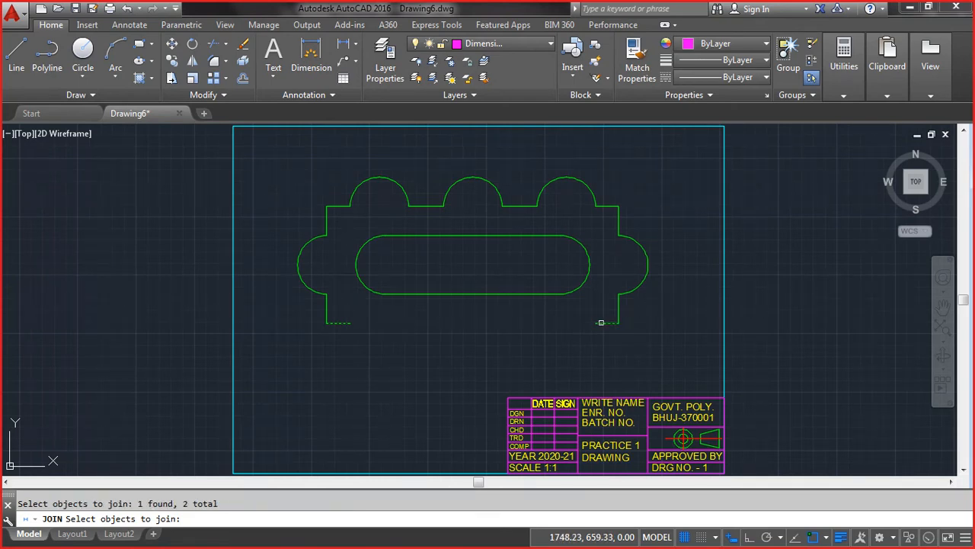
key(Return)
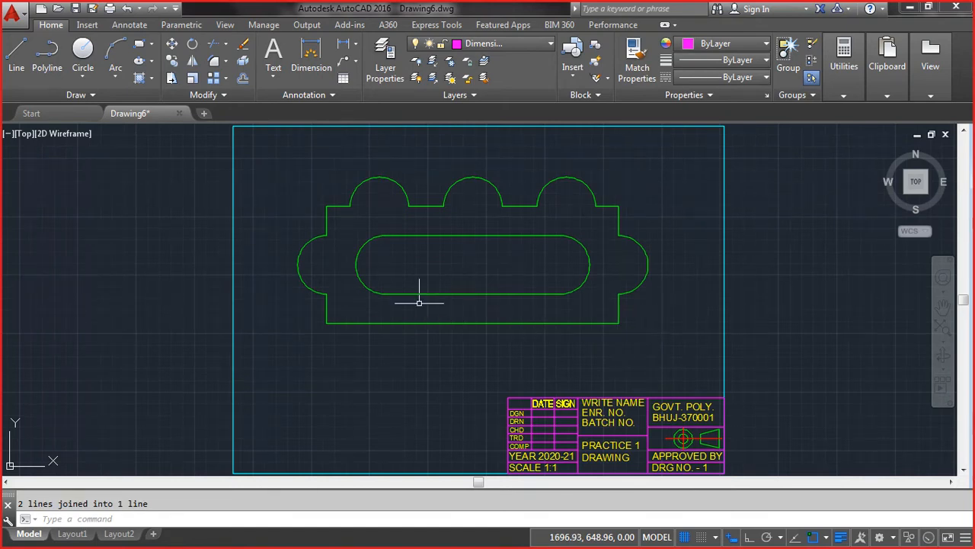
Step: Add a linear dimension to the outline's bottom edge by selecting the line, placing the dimension just below it
click(355, 48)
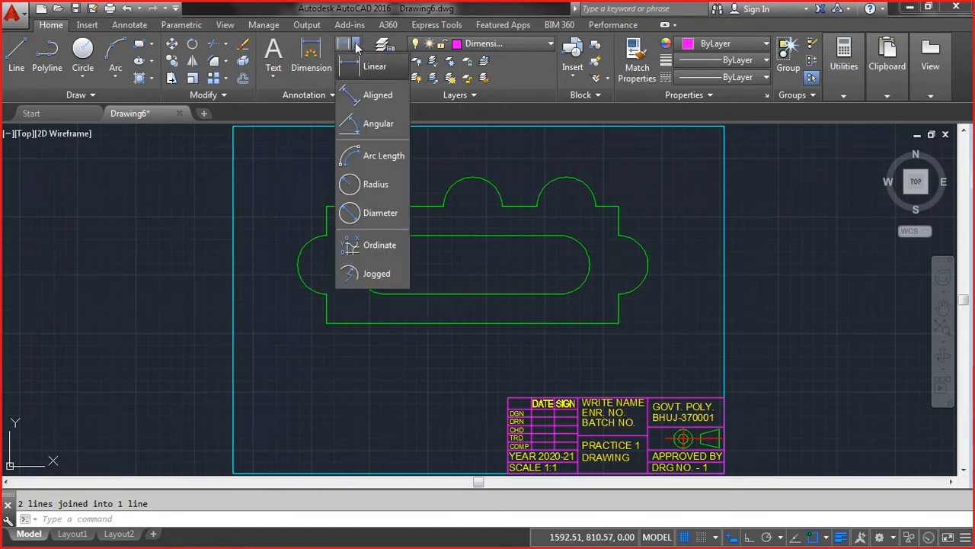
click(366, 74)
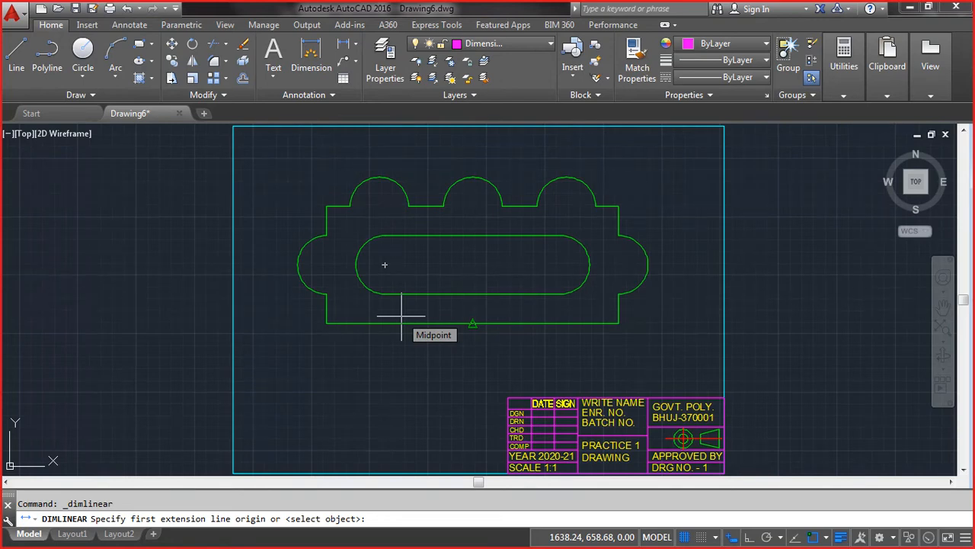
key(Return)
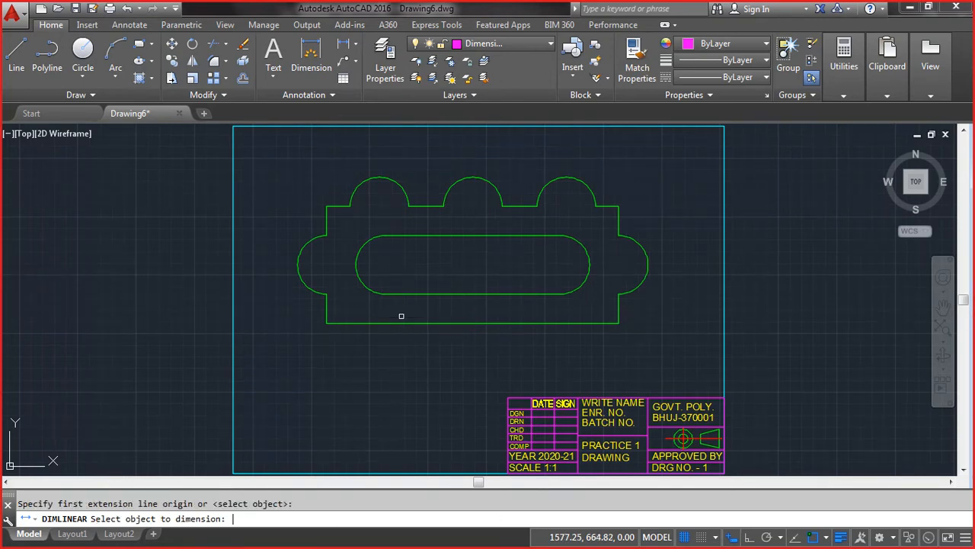
click(410, 323)
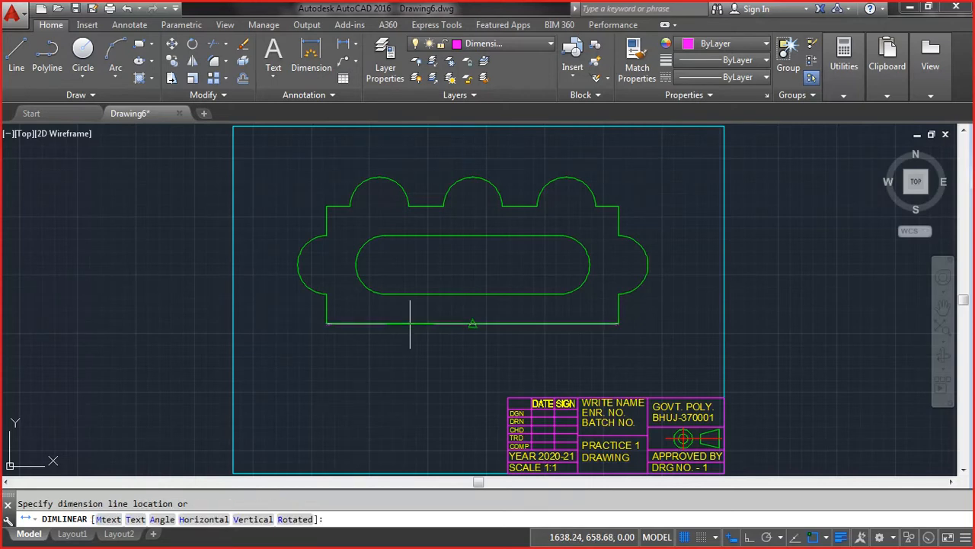
click(409, 347)
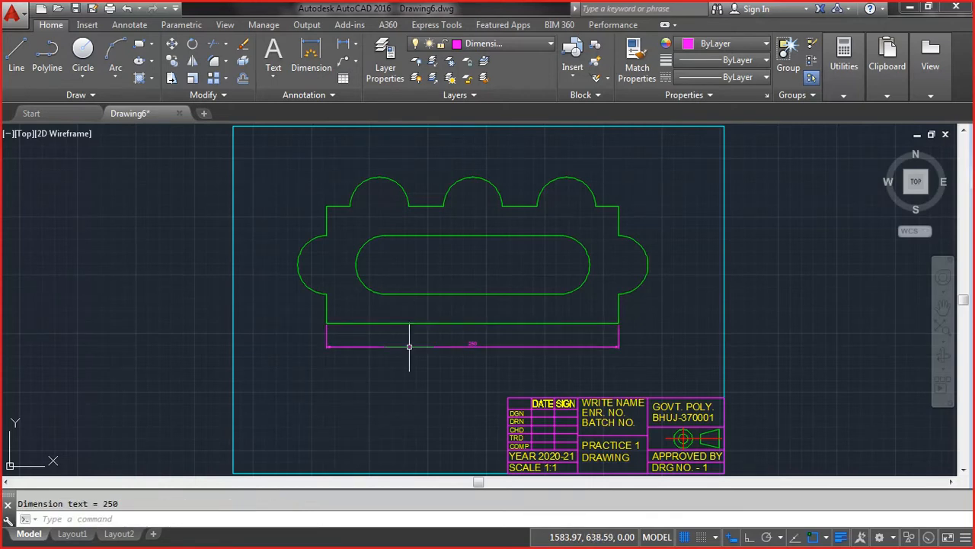
Step: Examine the new bottom dimension's text, arrowhead, extension line offset from the outline, and text gap above the dimension line
scroll(482, 345, up, 4)
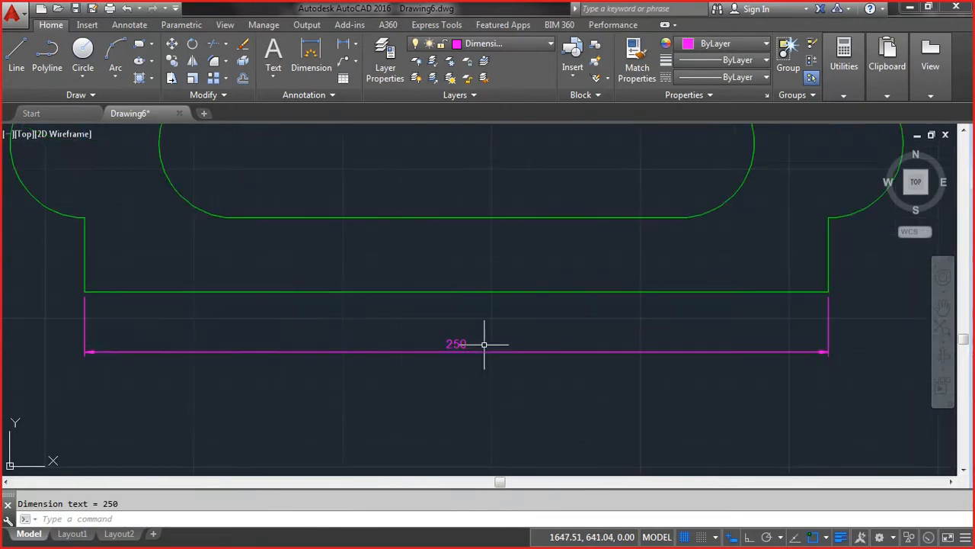
scroll(484, 344, down, 2)
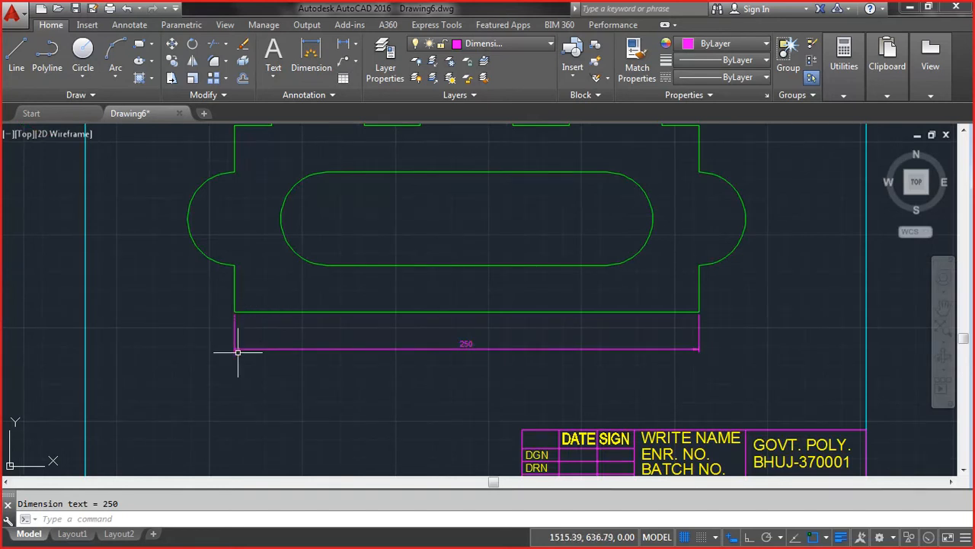
scroll(238, 351, up, 5)
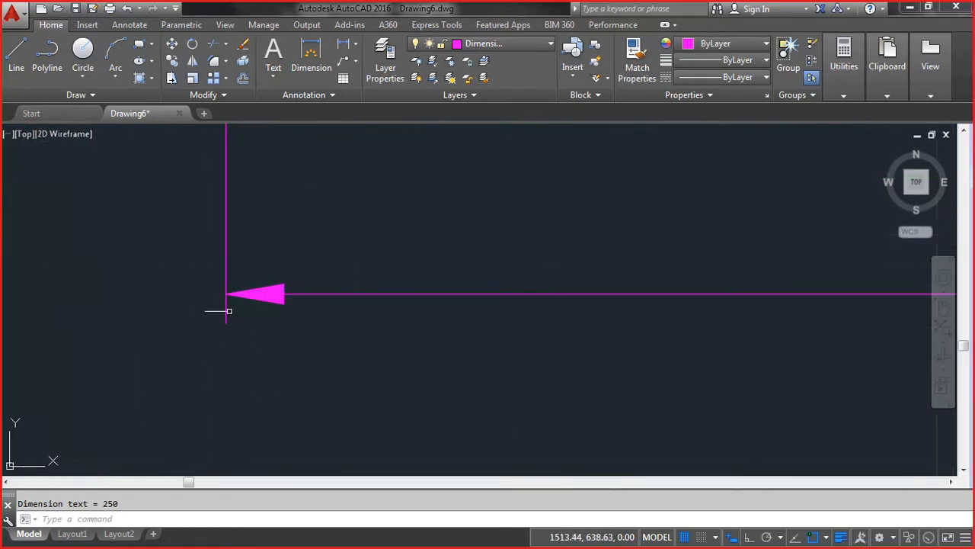
scroll(245, 256, down, 1)
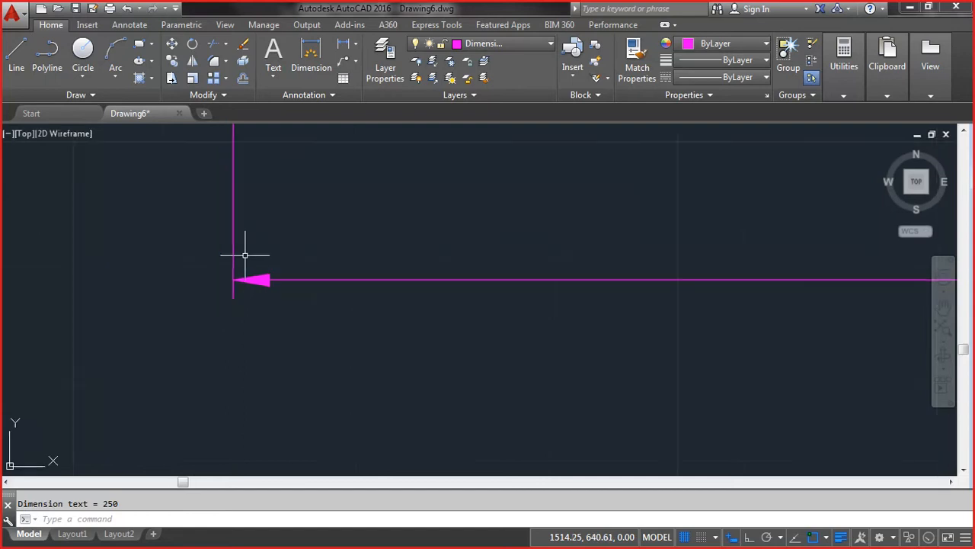
scroll(244, 256, down, 2)
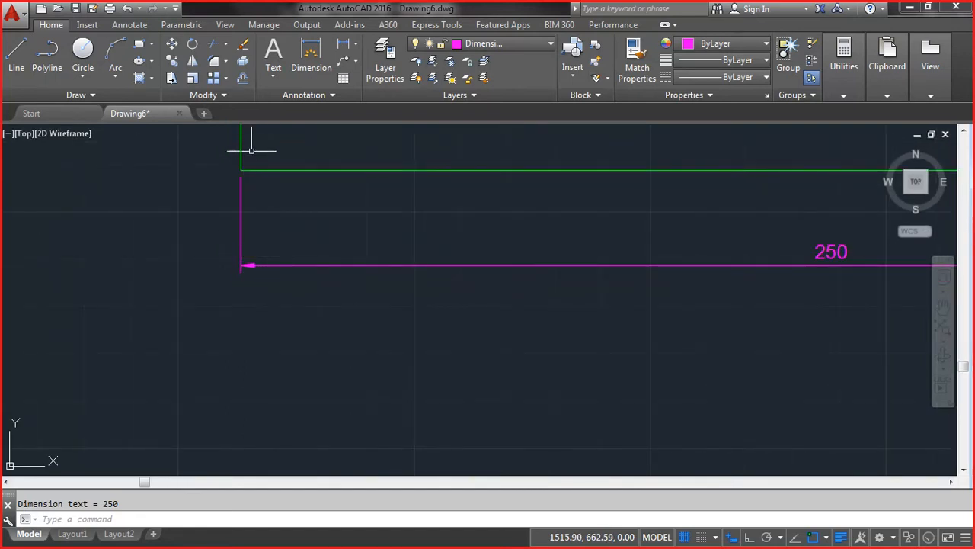
scroll(239, 148, up, 5)
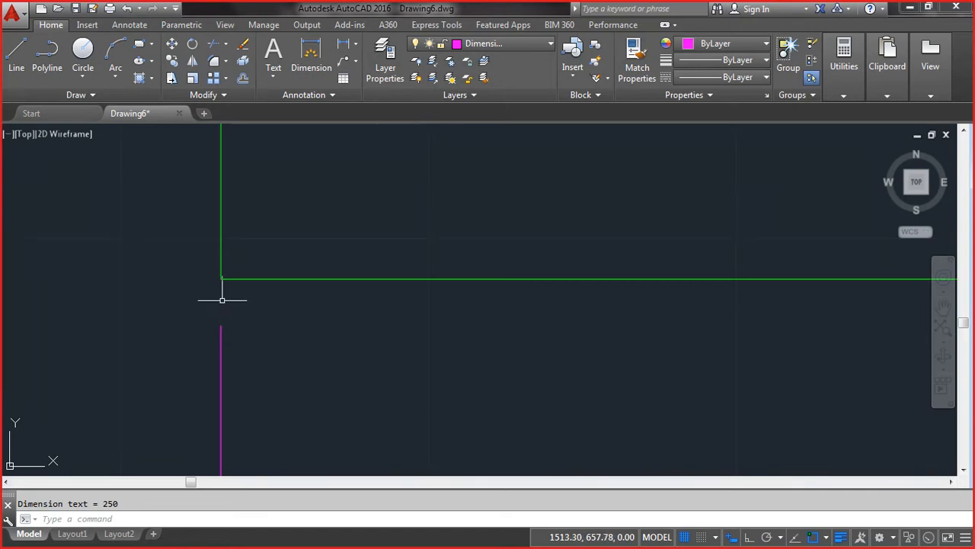
scroll(238, 313, down, 3)
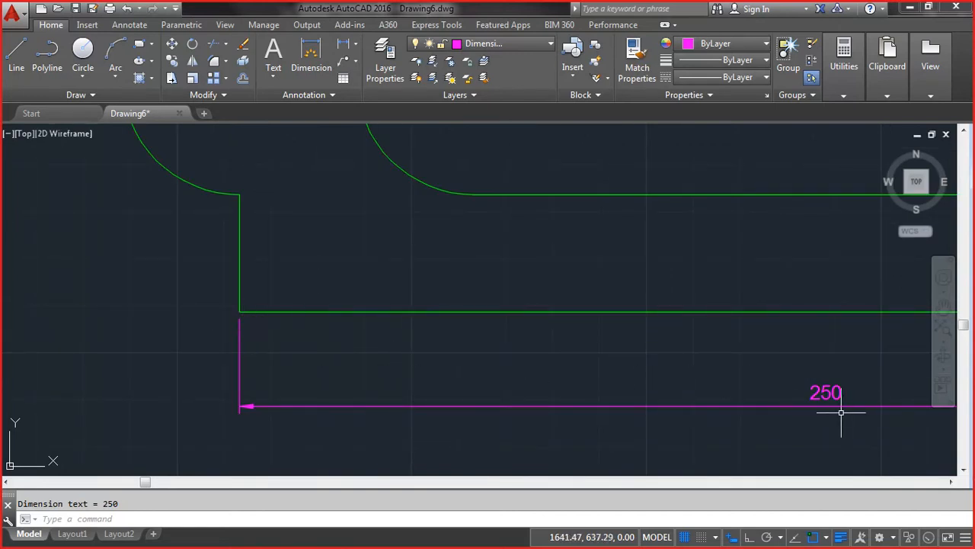
scroll(840, 408, up, 5)
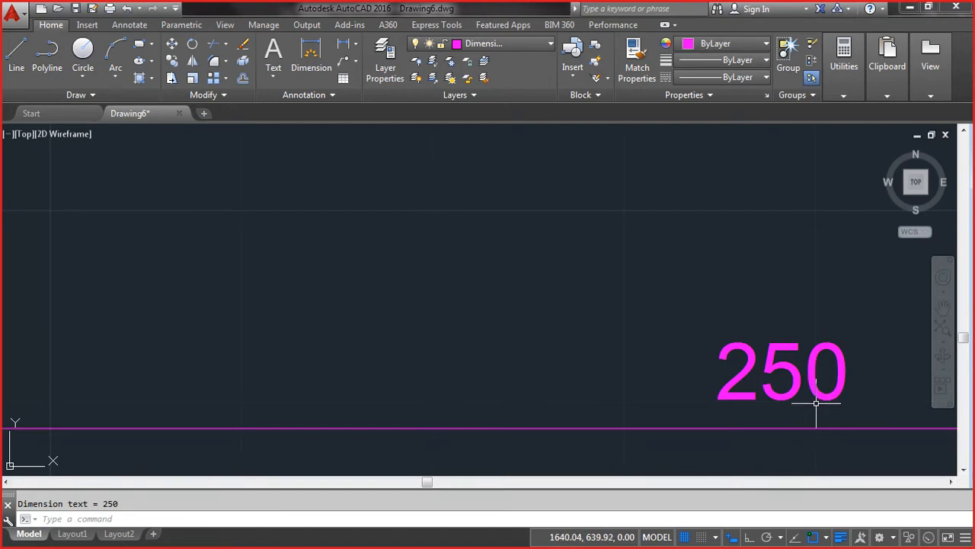
Step: Set the text offset from the dimension line to 0 in the ISO-25 style and check the bottom dimension's text
key(Return)
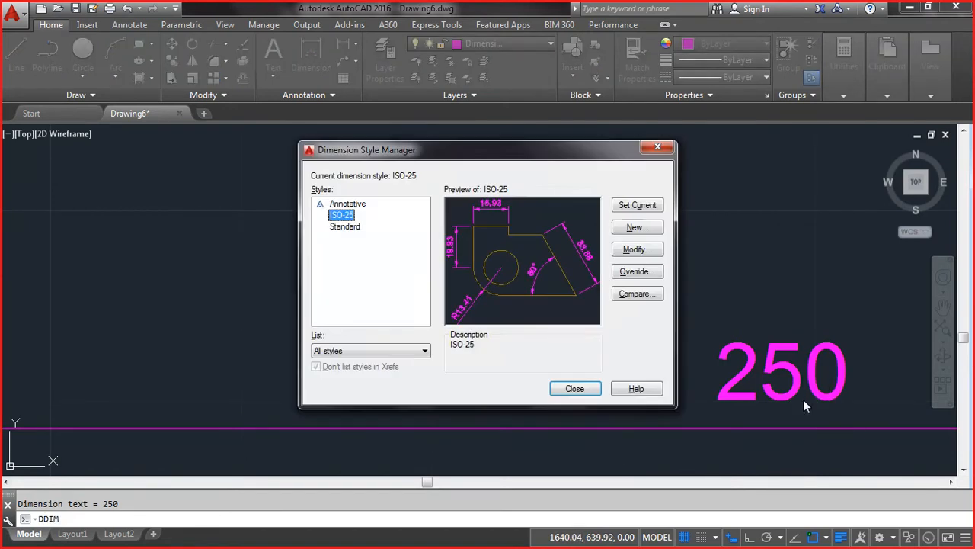
click(638, 251)
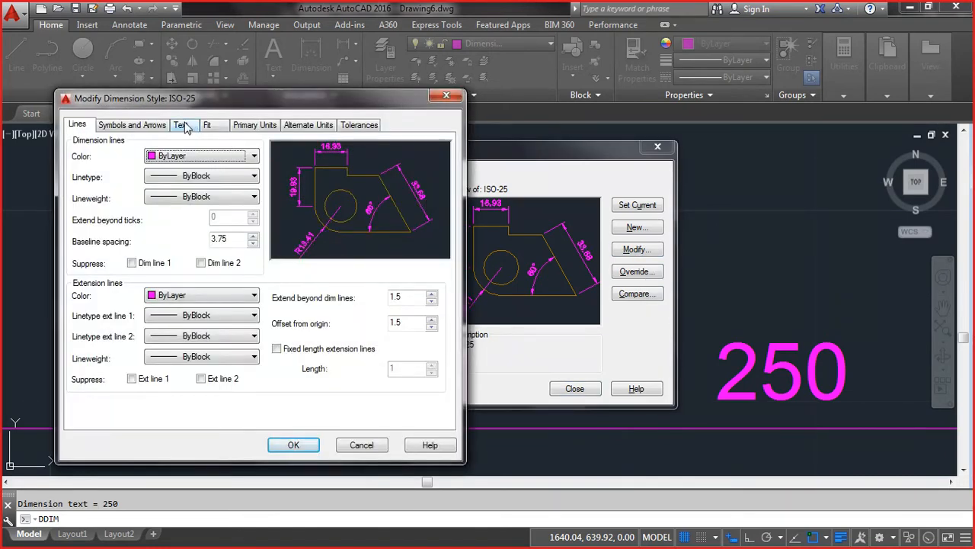
click(184, 127)
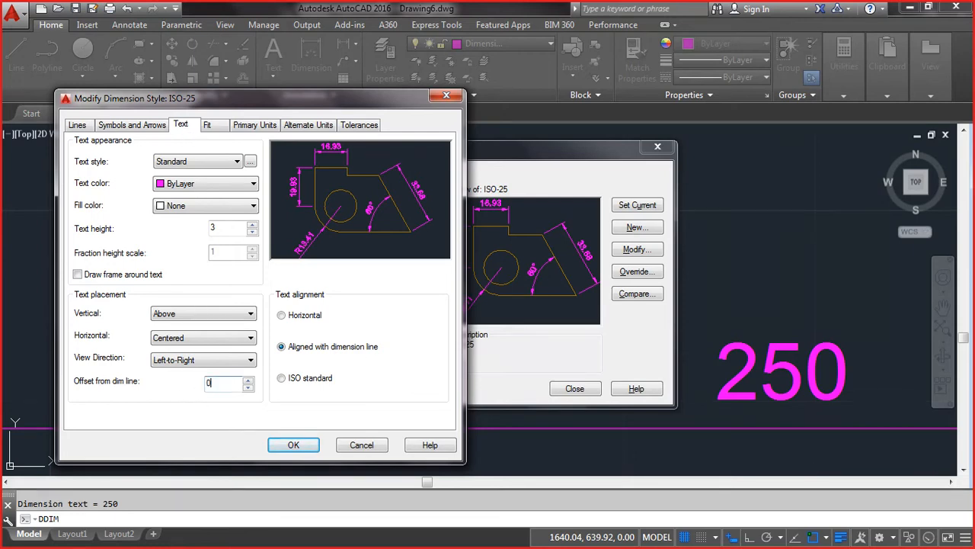
click(297, 447)
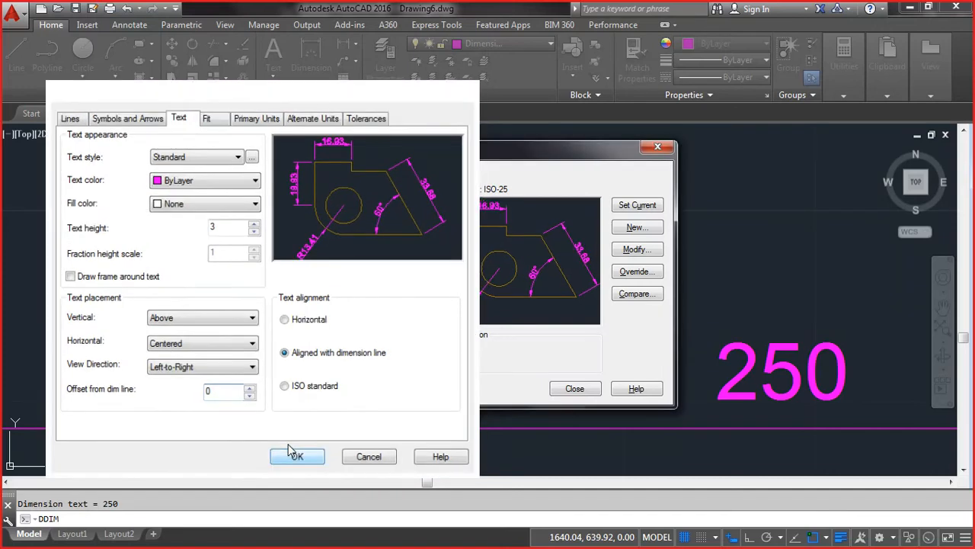
click(572, 389)
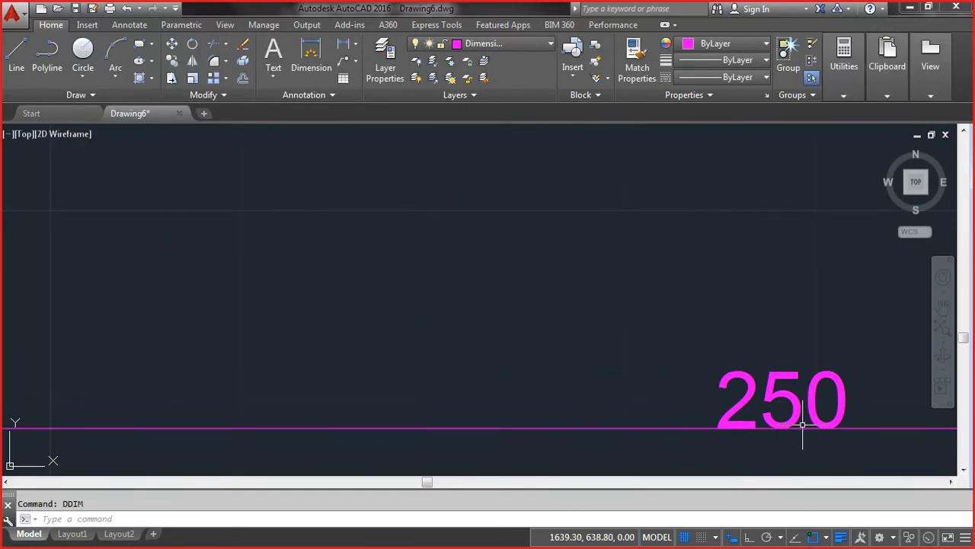
scroll(823, 436, up, 3)
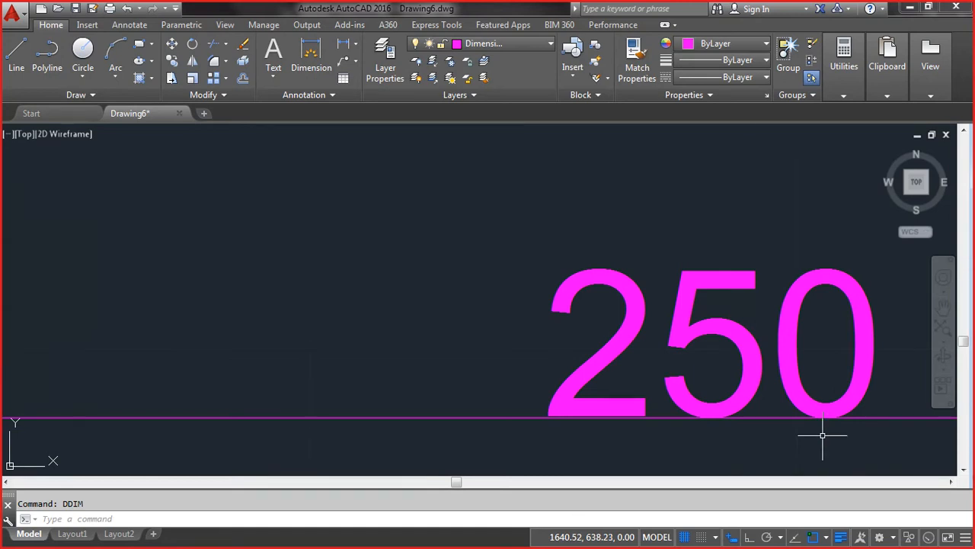
Step: Set the text offset from the dimension line to 1.5 in the ISO-25 dimension style
text(ddim)
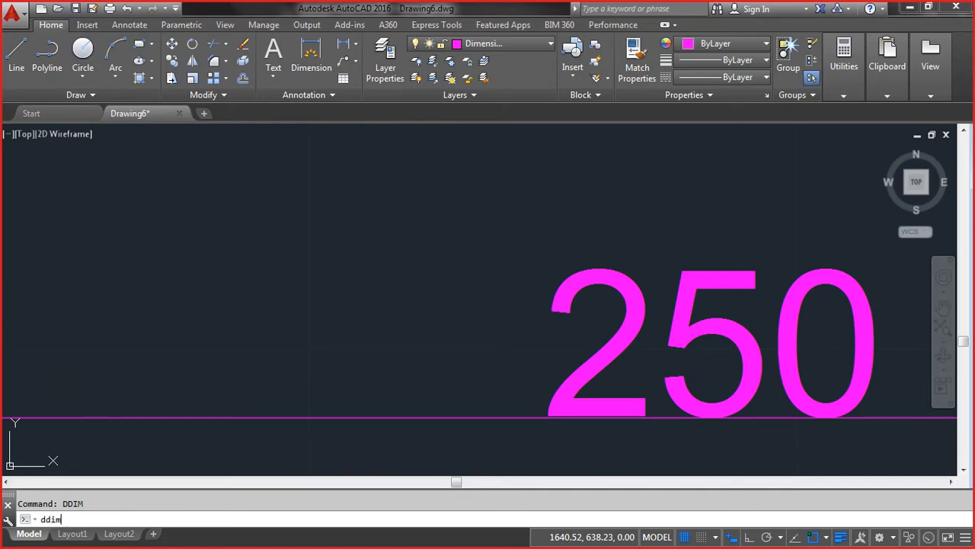
key(Return)
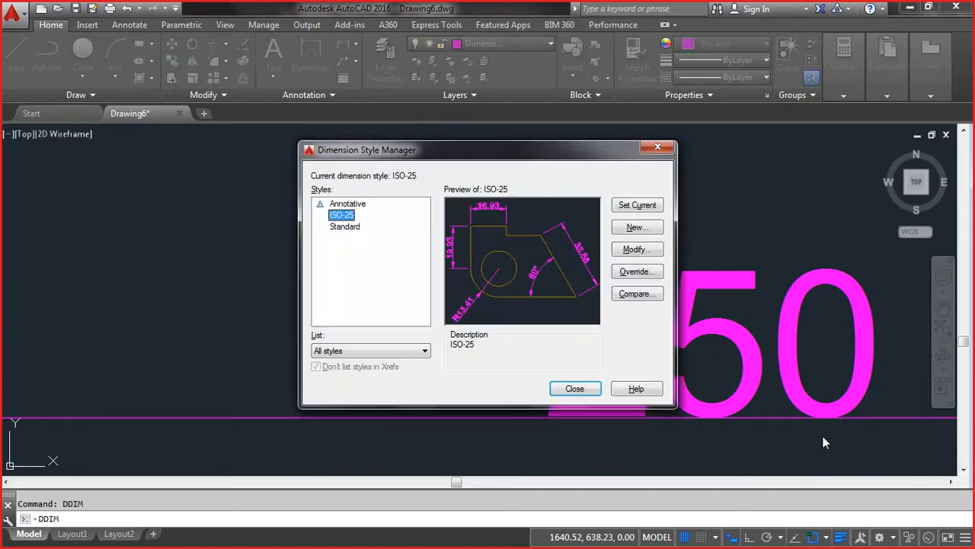
click(648, 250)
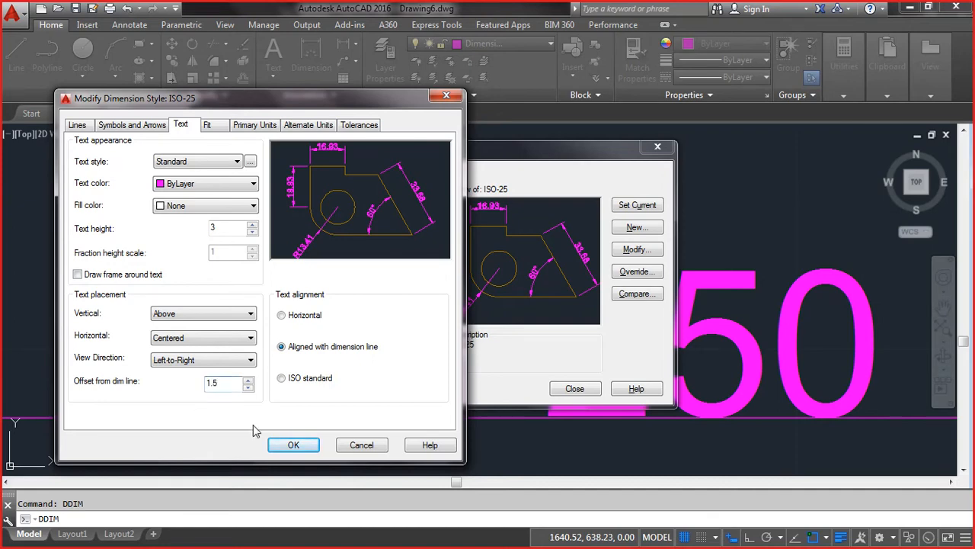
click(293, 446)
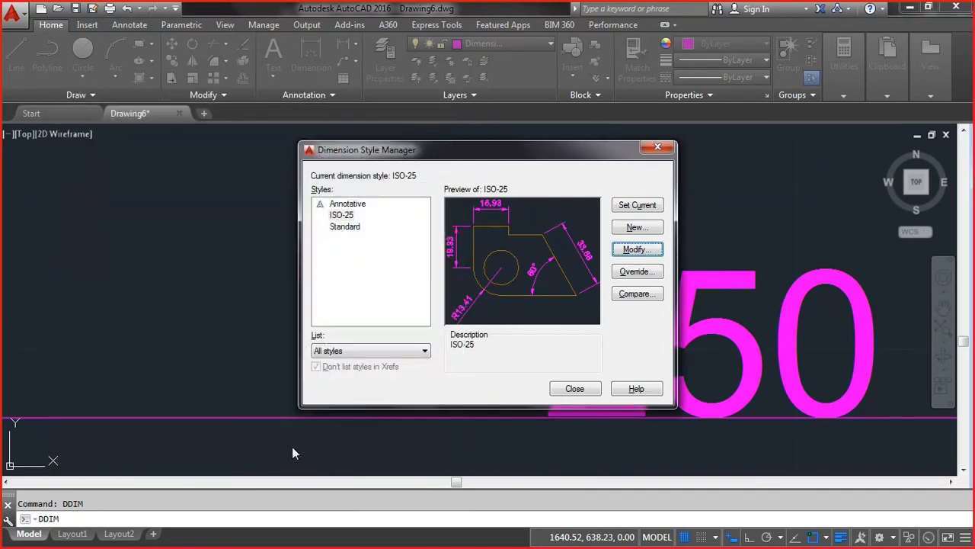
click(575, 389)
Step: Use the DIM command to dimension the distance between the inner slot's two end-arc centres, placing the dimension line inside the slot
scroll(593, 393, down, 5)
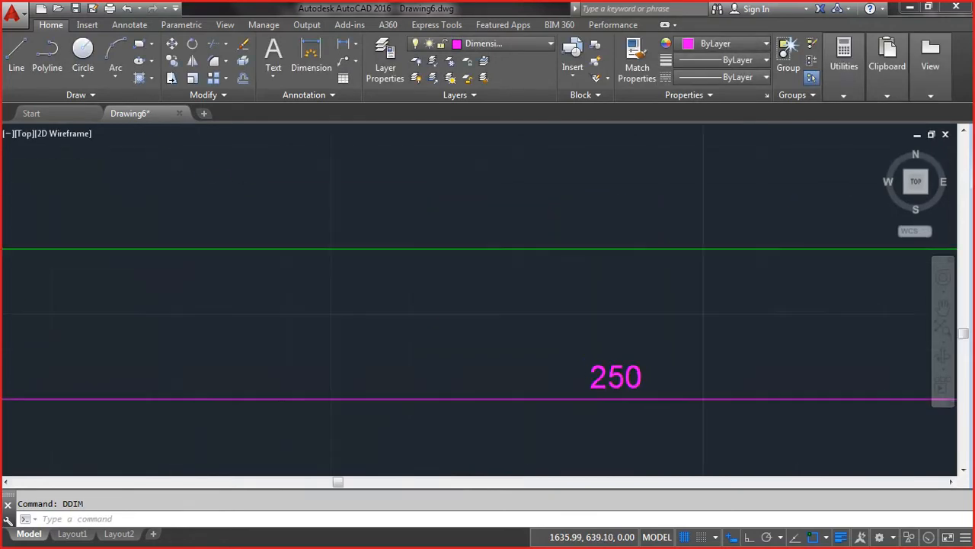
scroll(310, 407, down, 2)
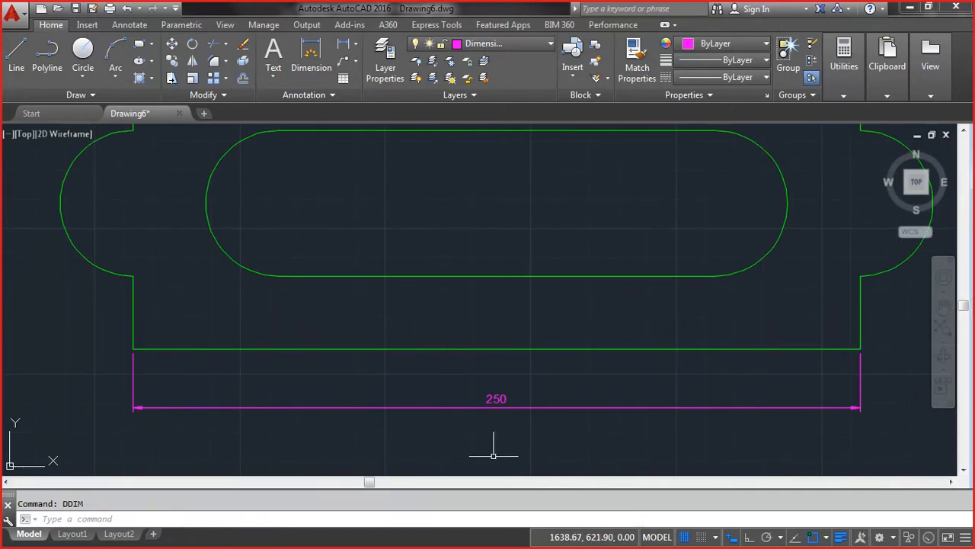
scroll(360, 380, down, 3)
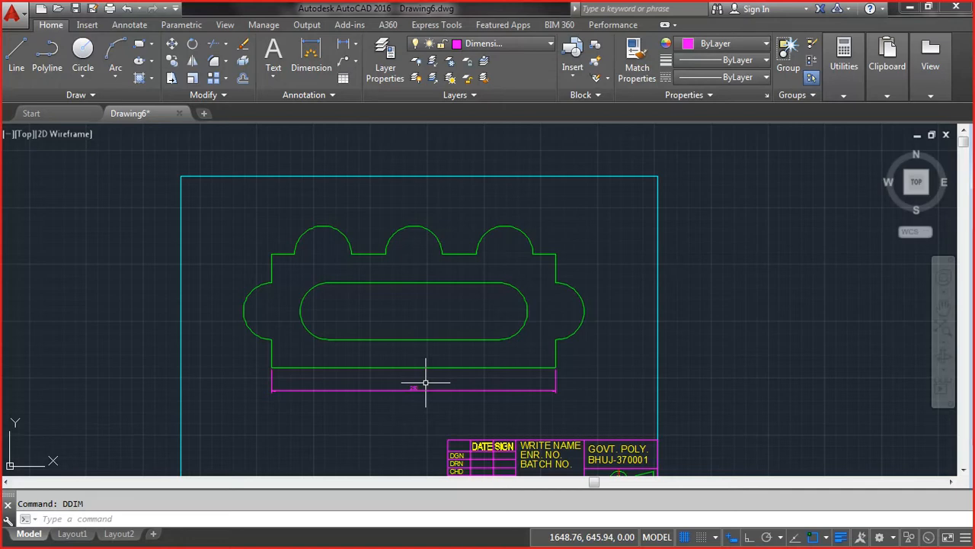
click(143, 517)
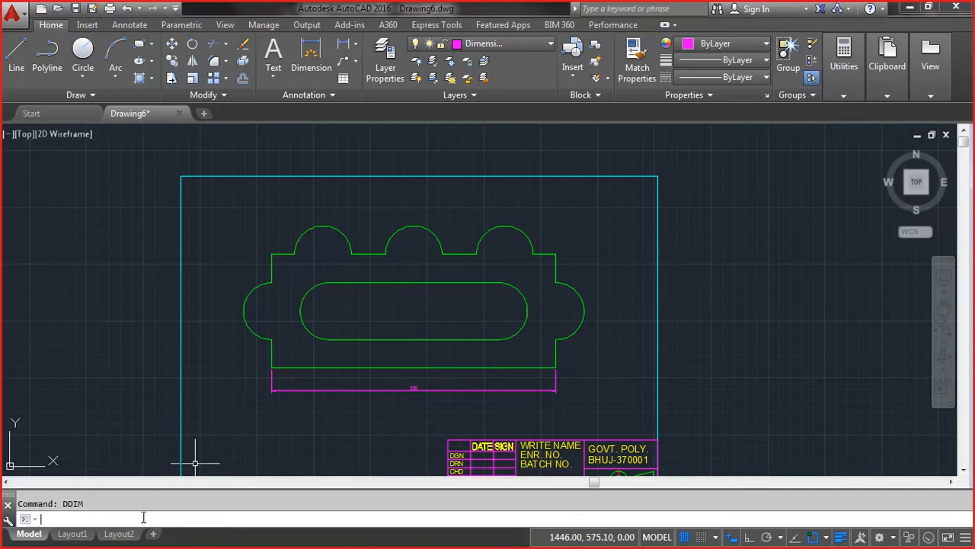
text(dim)
key(Return)
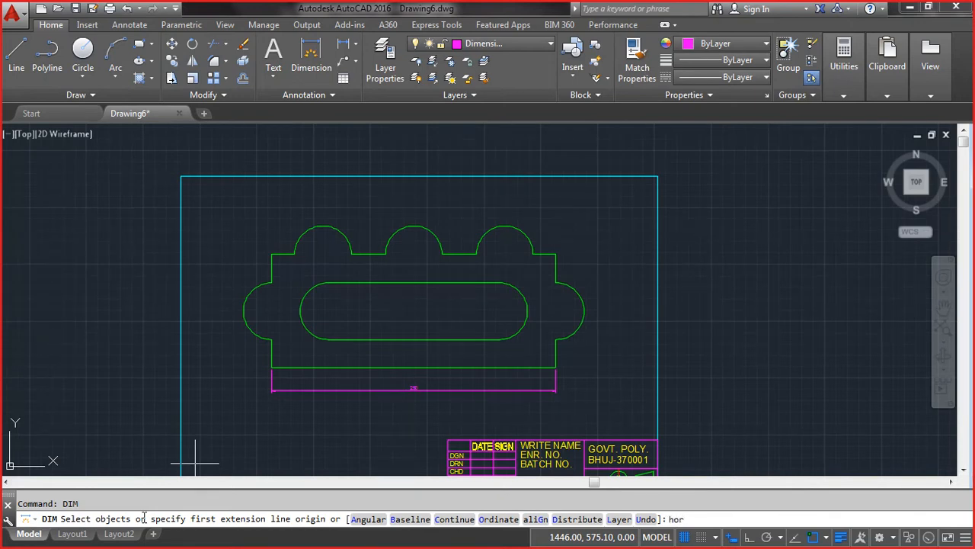
key(Return)
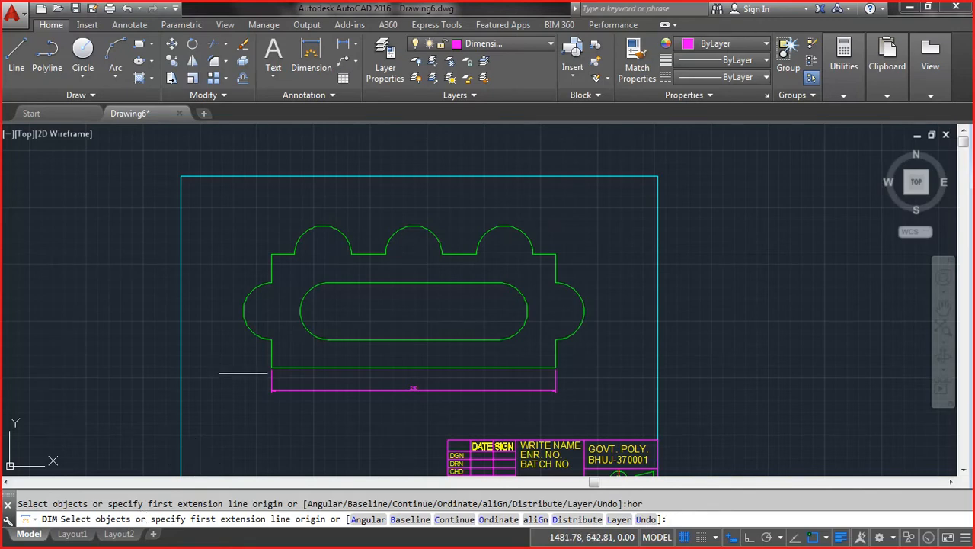
click(329, 311)
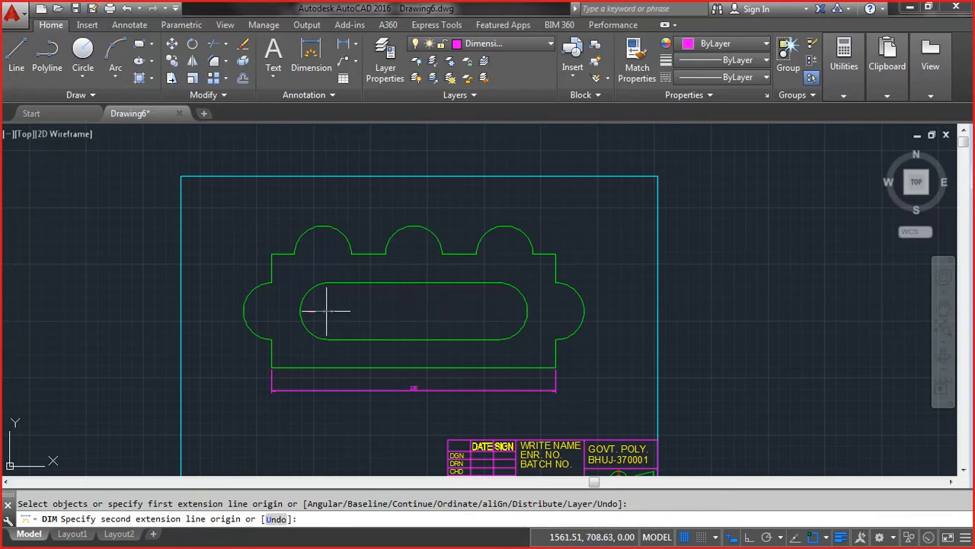
click(502, 311)
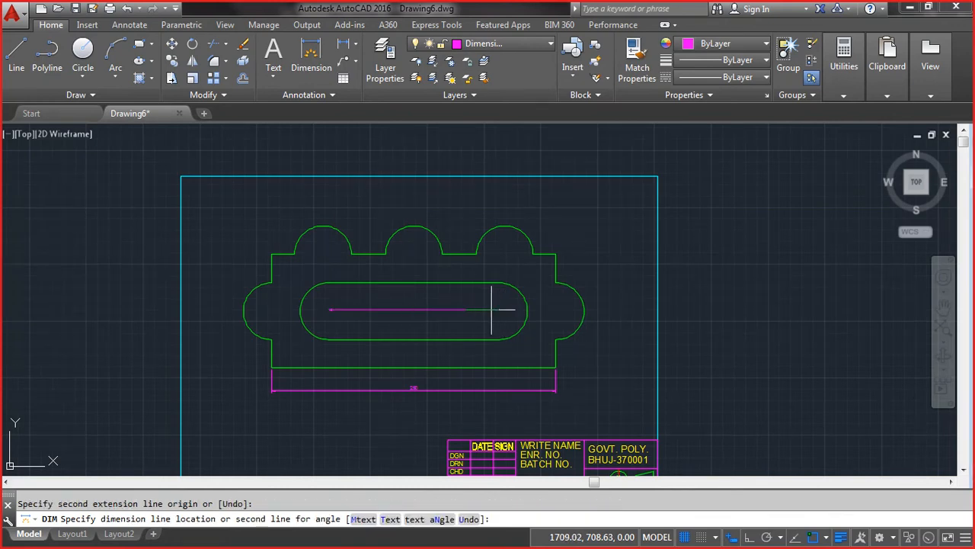
click(429, 319)
key(Escape)
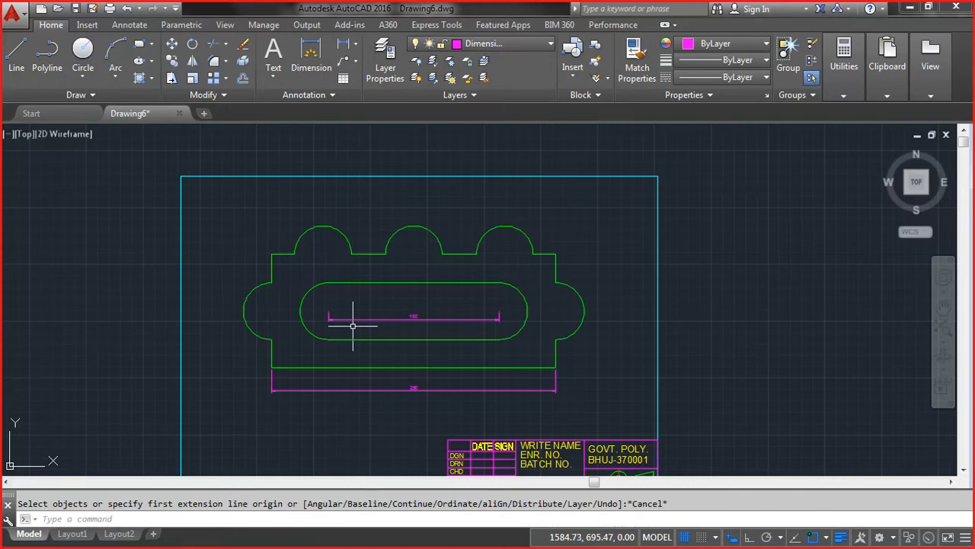
Step: Add a vertical linear dimension between the outline's lower-left and upper-left corners, placing it outside the left arc
scroll(419, 329, up, 6)
scroll(420, 329, down, 4)
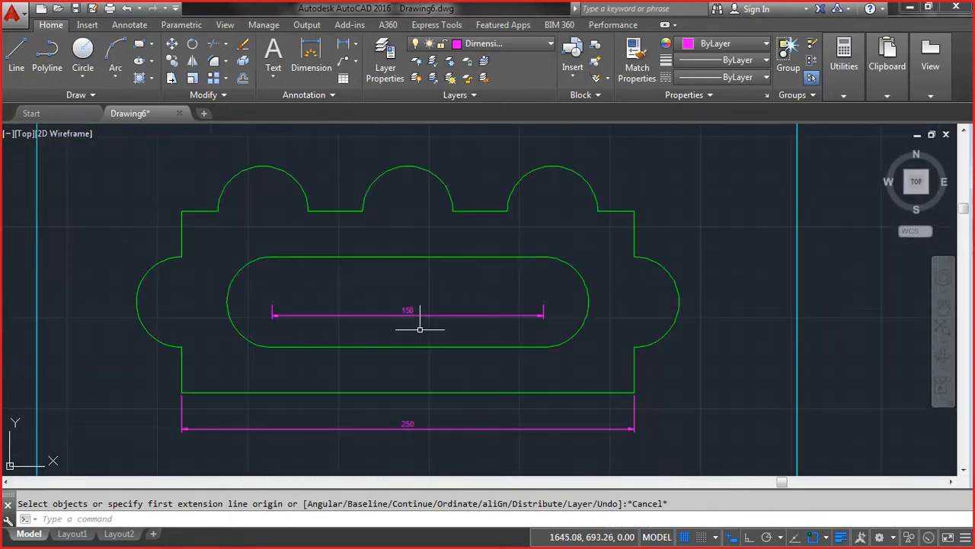
click(355, 49)
click(370, 67)
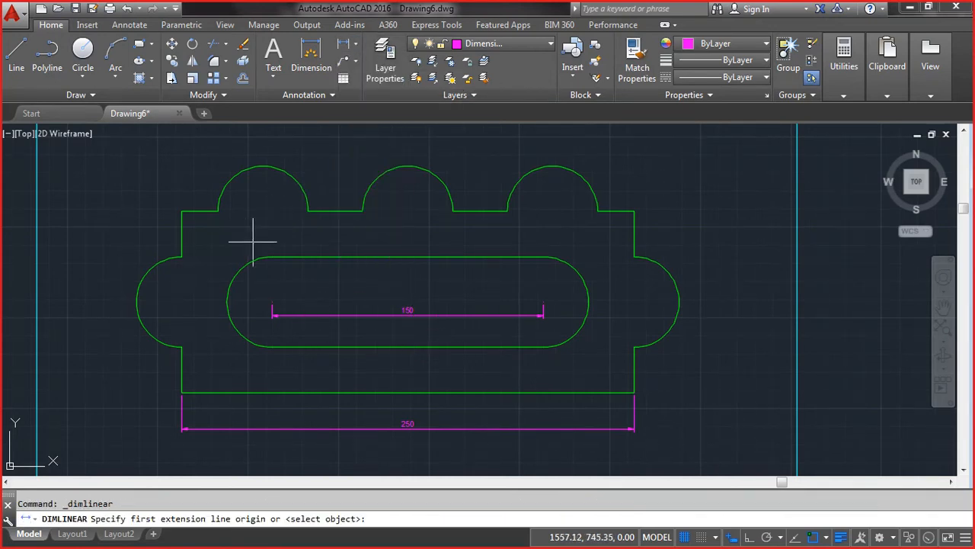
click(182, 392)
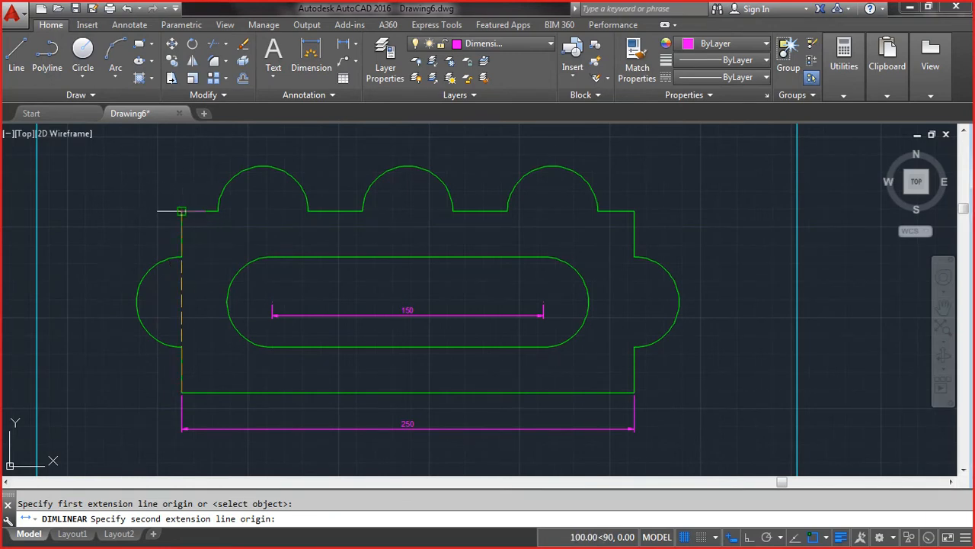
click(181, 210)
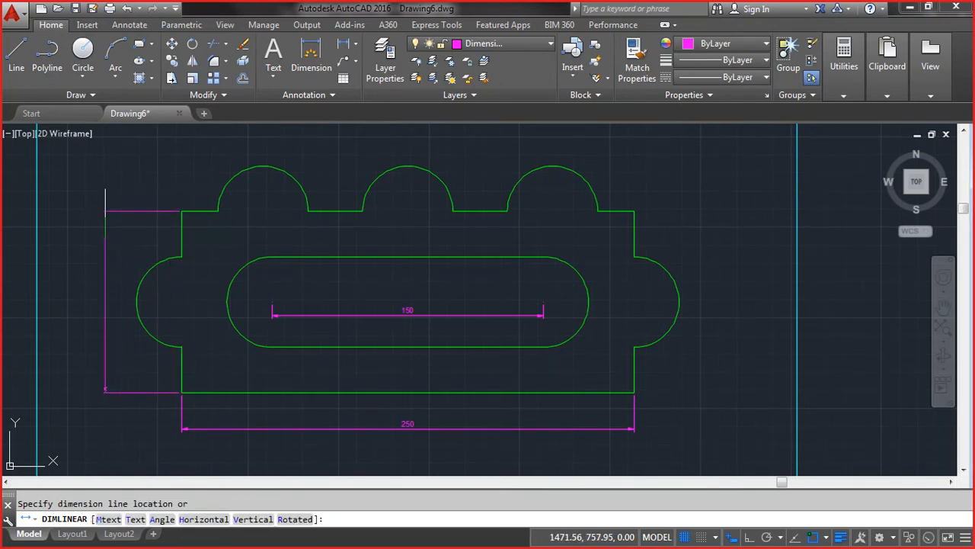
click(104, 212)
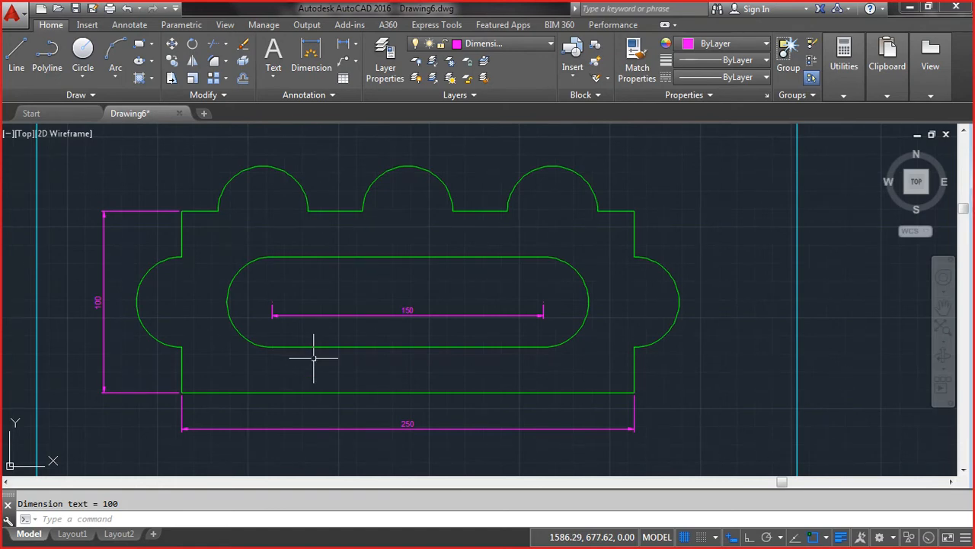
Step: Replace the outline's upper-right corner with a slanted line joining the third top arc's end to the right arc's upper end
click(649, 218)
click(618, 201)
key(Delete)
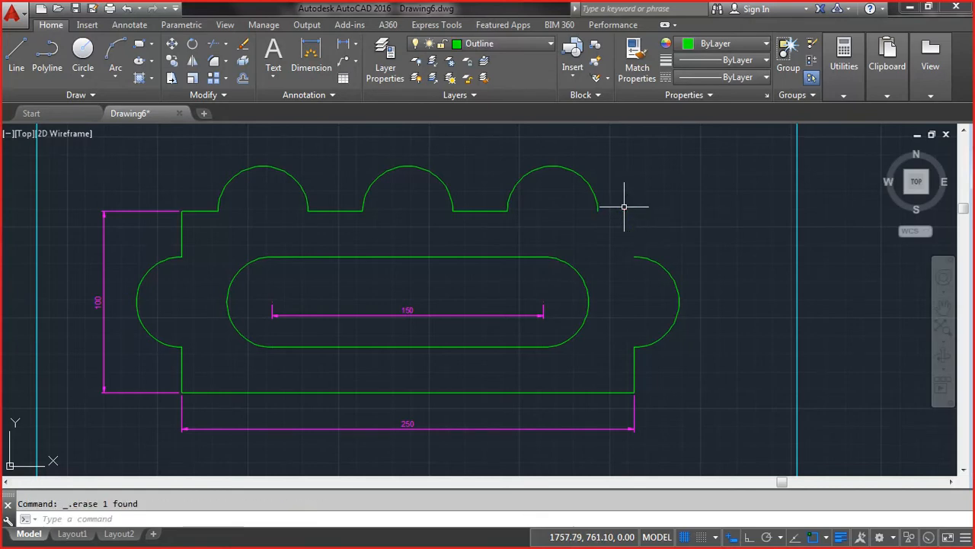
text(l)
key(Return)
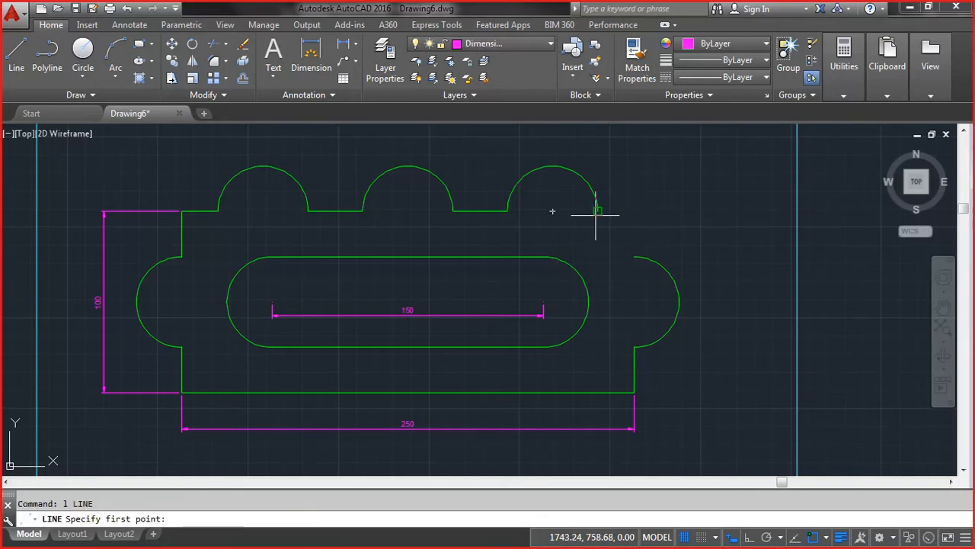
click(596, 213)
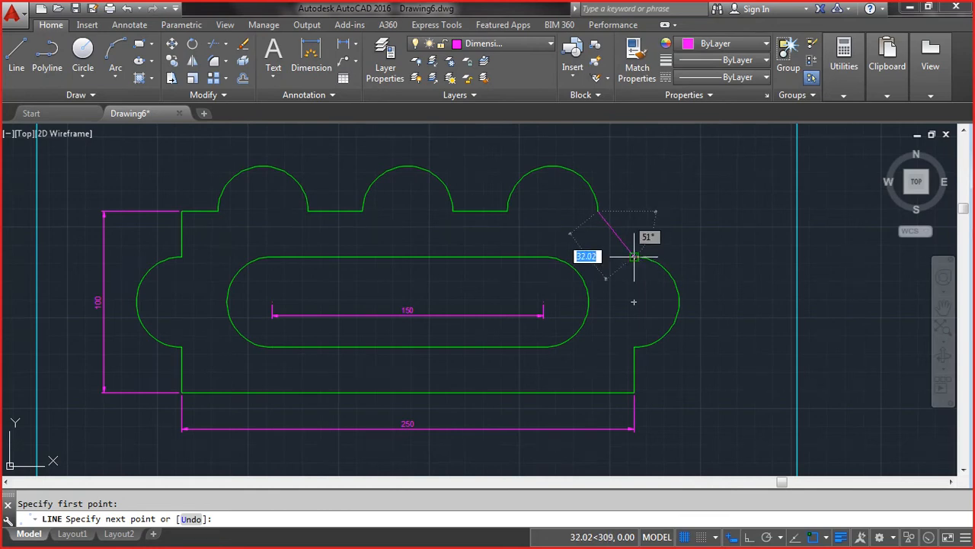
click(634, 257)
key(Return)
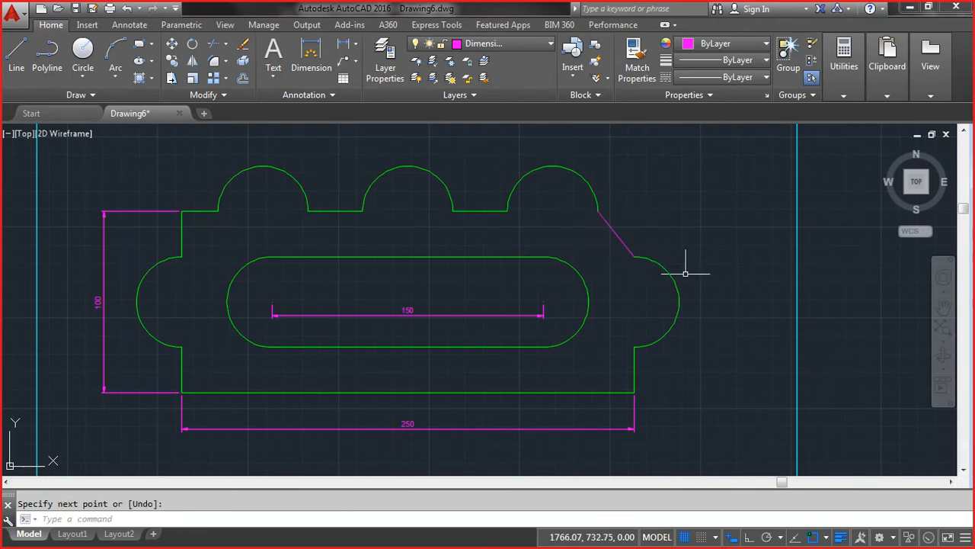
Step: Move the new slanted corner line to the Outline layer and clear the selection
click(632, 217)
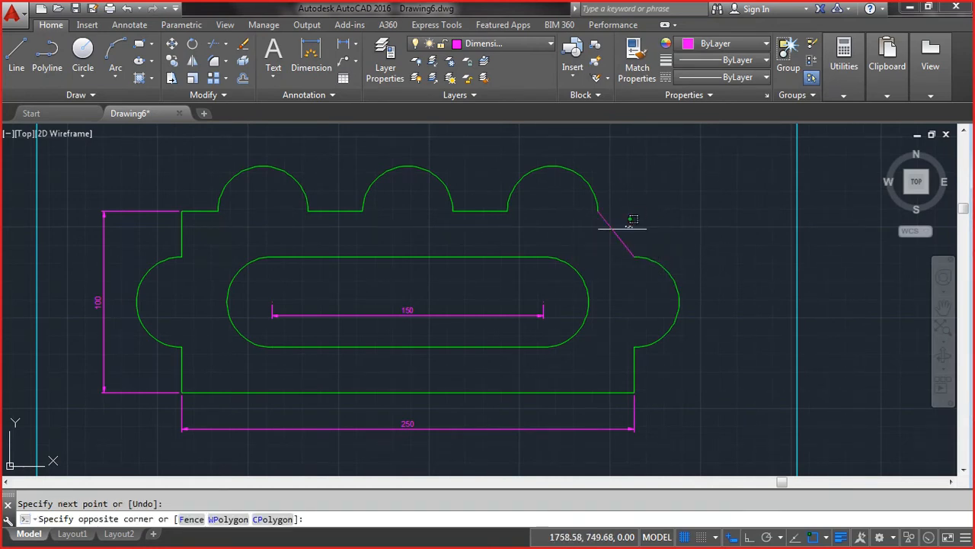
click(610, 233)
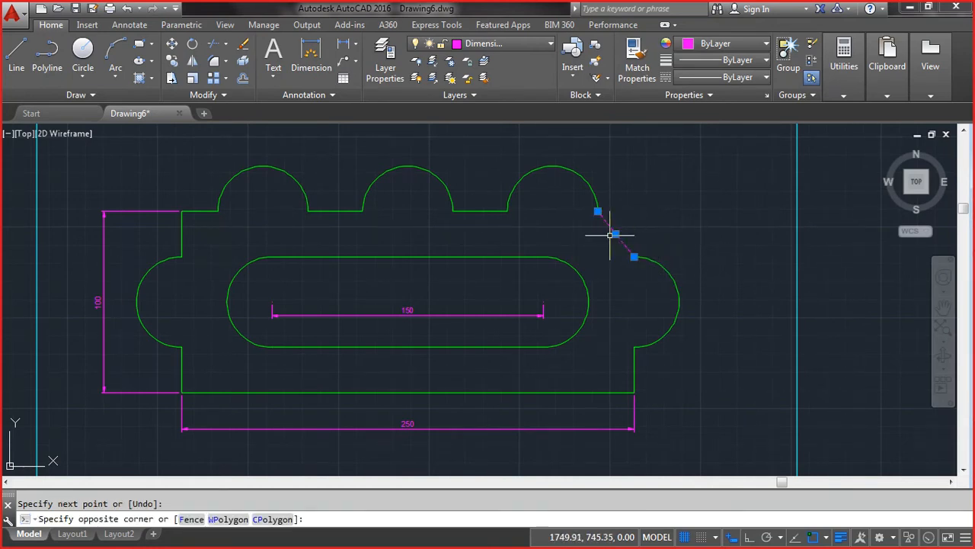
click(484, 42)
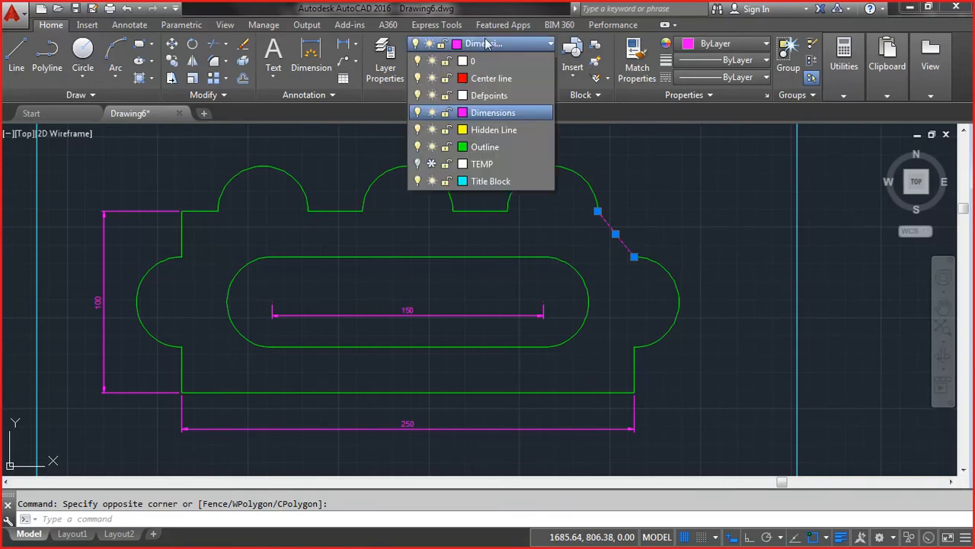
click(488, 151)
key(Escape)
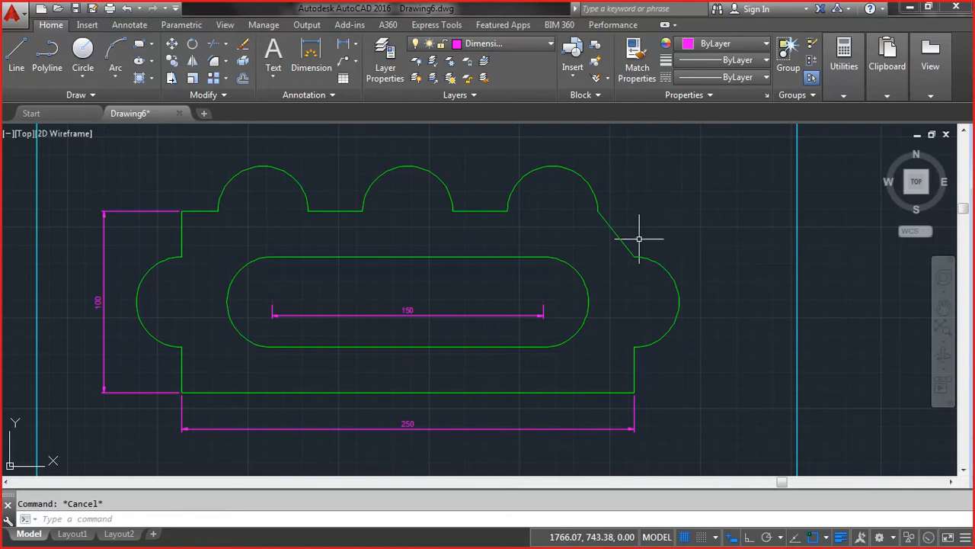
Step: Delete the third arc along the outline's top edge and the arc on its right side
click(564, 174)
click(537, 161)
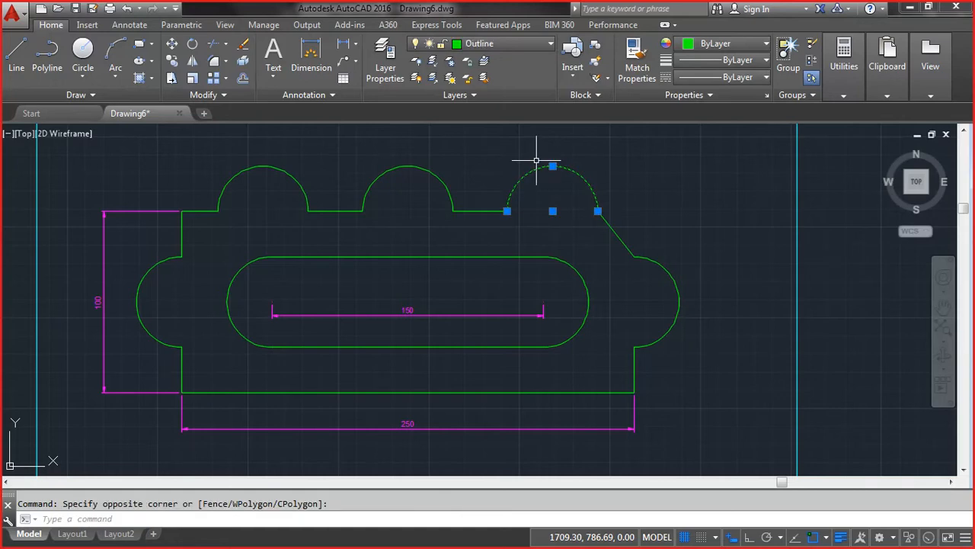
key(Delete)
click(693, 315)
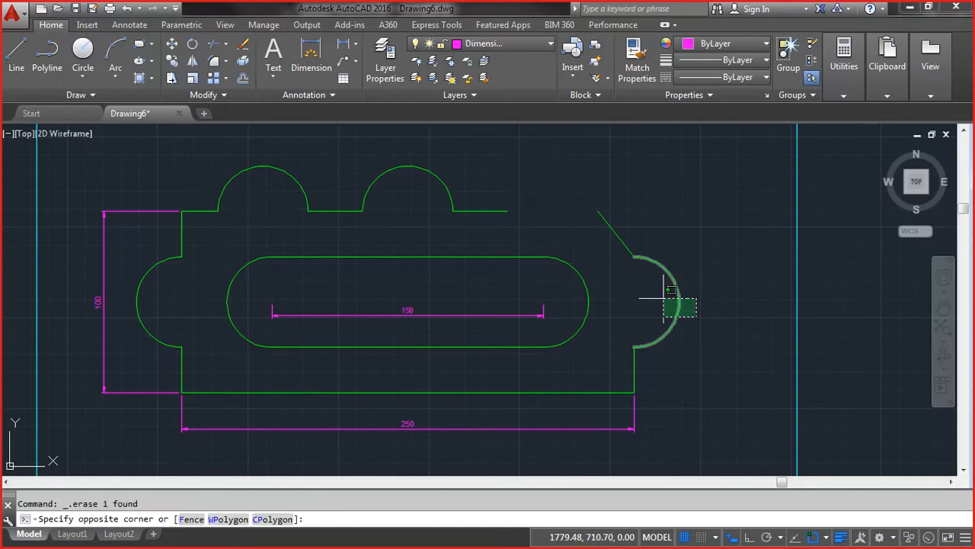
click(669, 297)
key(Delete)
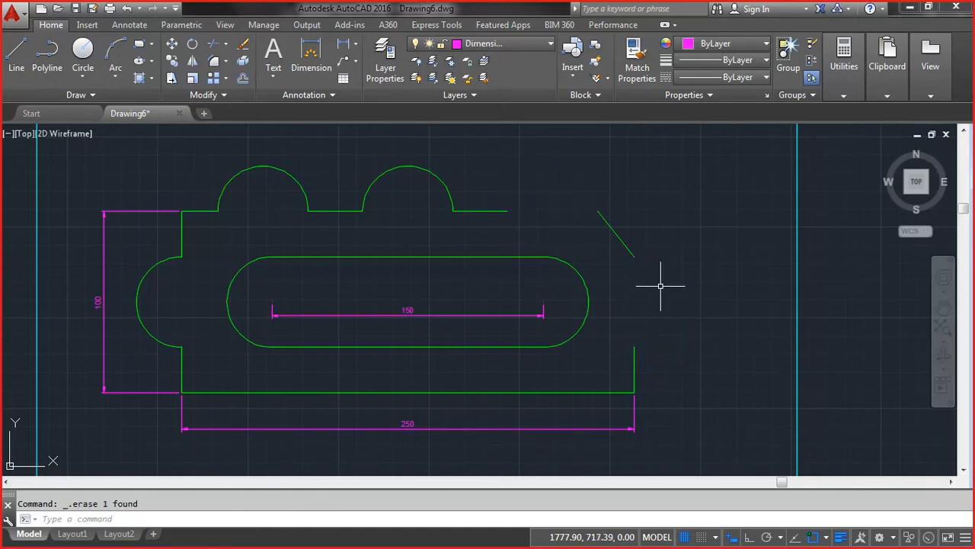
Step: Stretch the outline's right vertical edge up to the slanted line's lower end and clear the selection
click(644, 348)
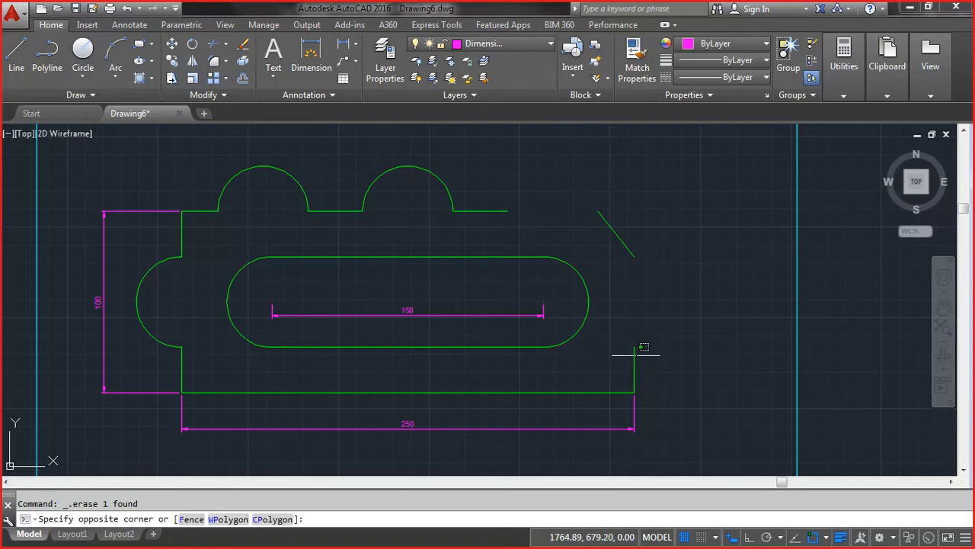
click(614, 349)
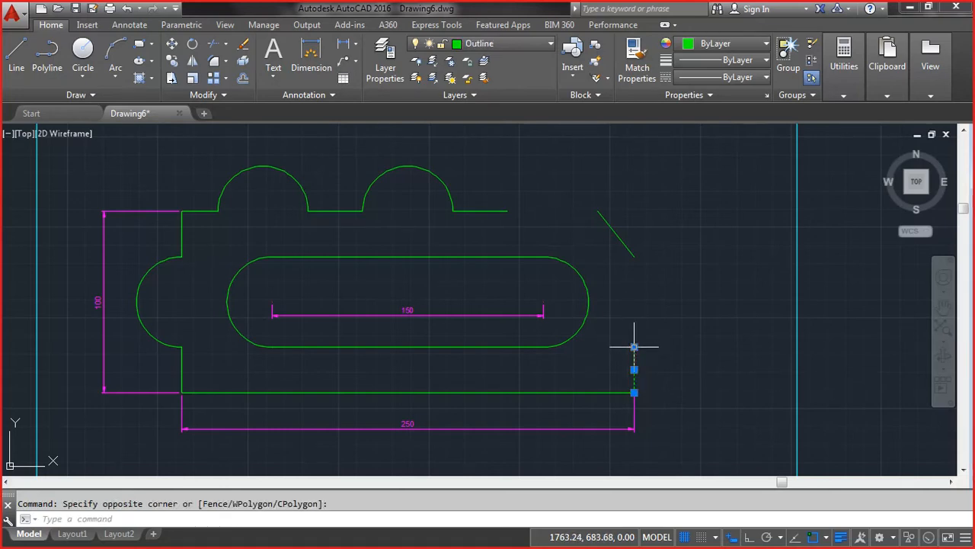
click(634, 346)
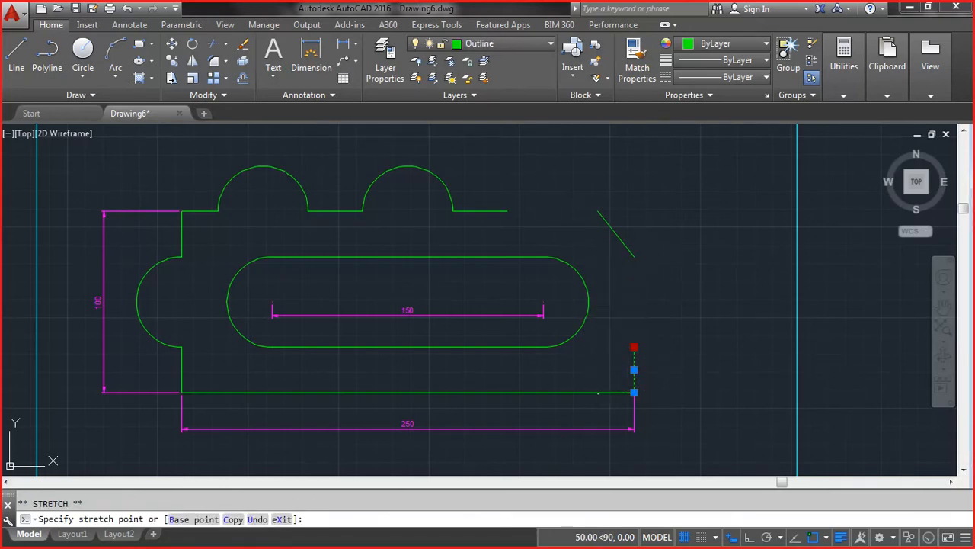
click(633, 257)
key(Escape)
Step: Stretch the last segment of the outline's top edge to the slanted line's upper end and clear the selection
click(509, 223)
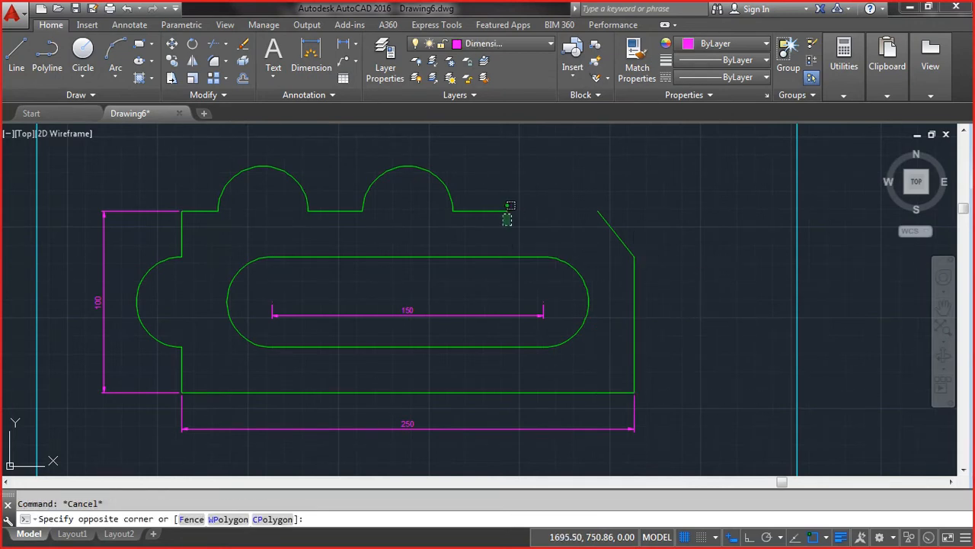
click(509, 204)
click(506, 211)
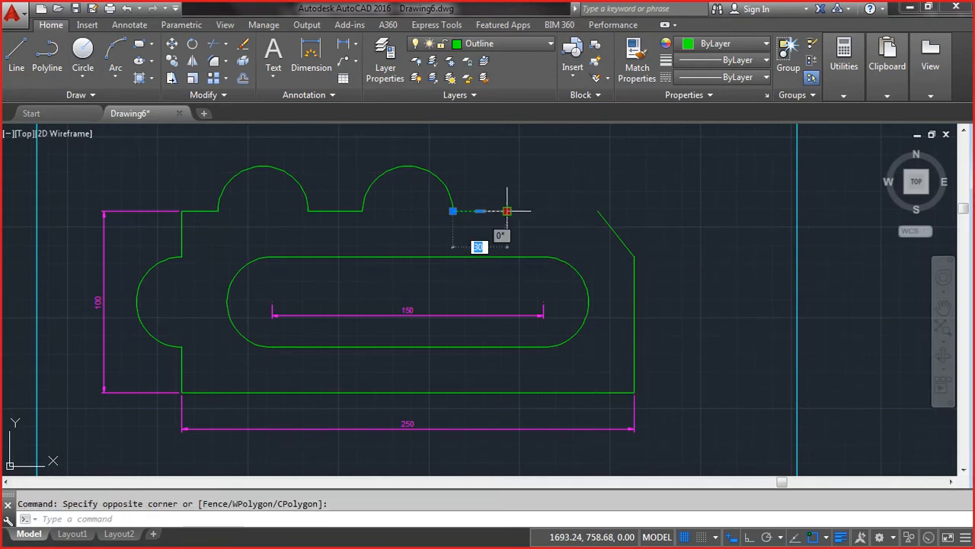
click(598, 211)
key(Escape)
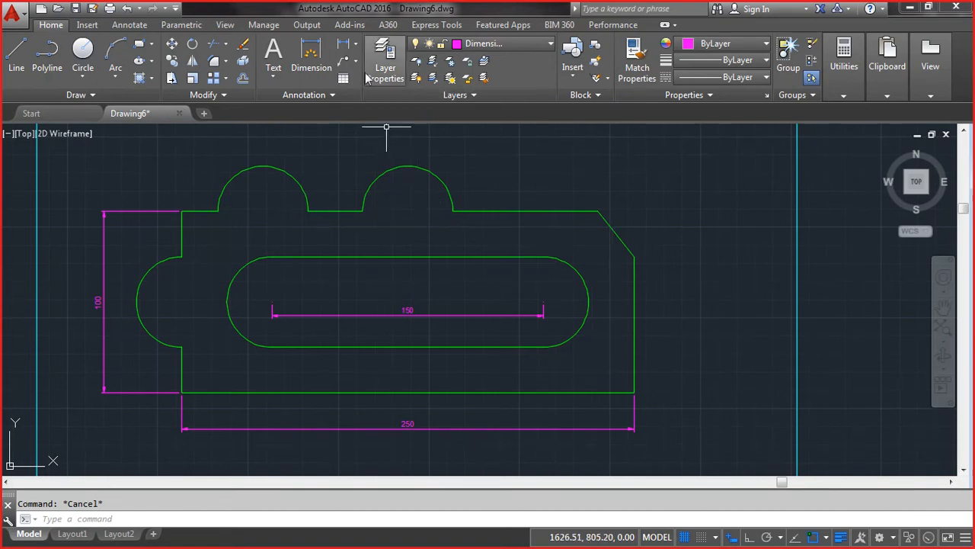
click(355, 50)
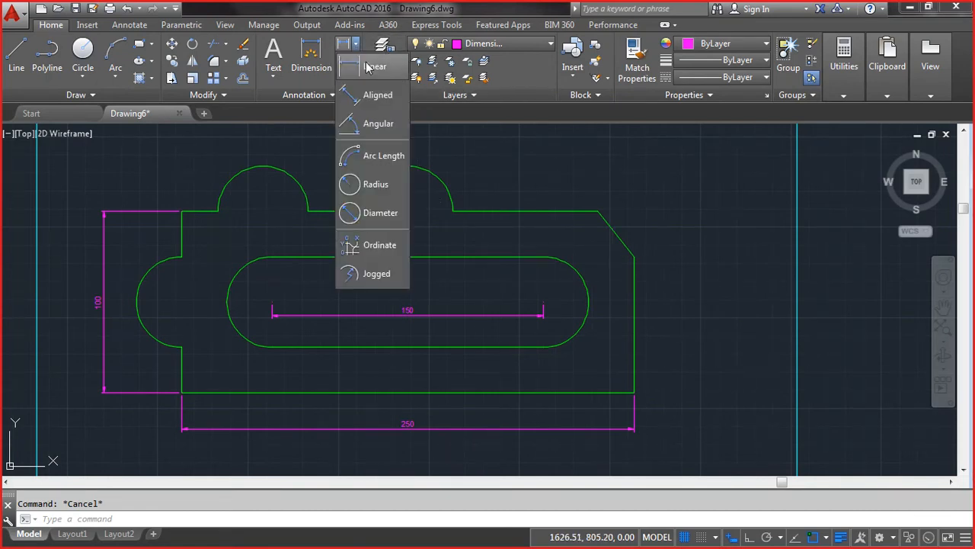
click(362, 72)
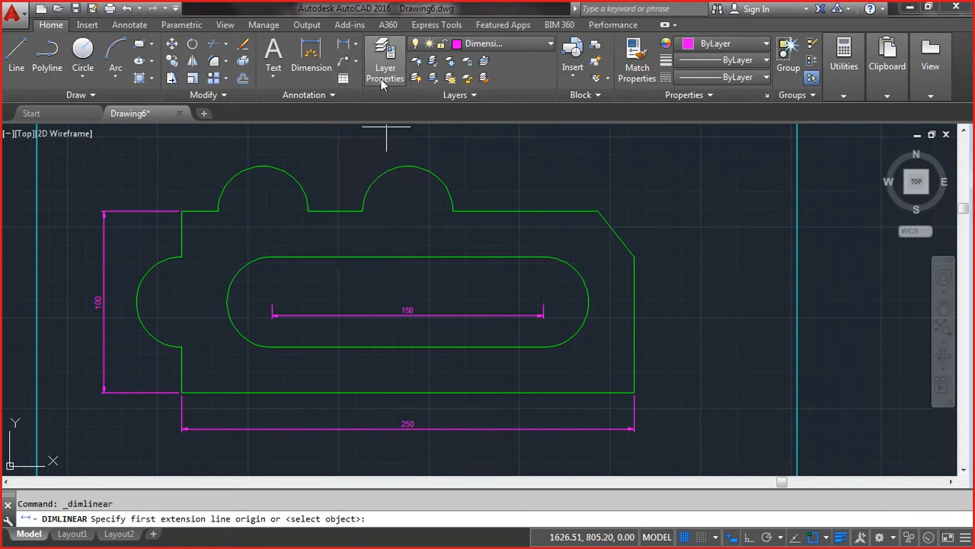
click(616, 234)
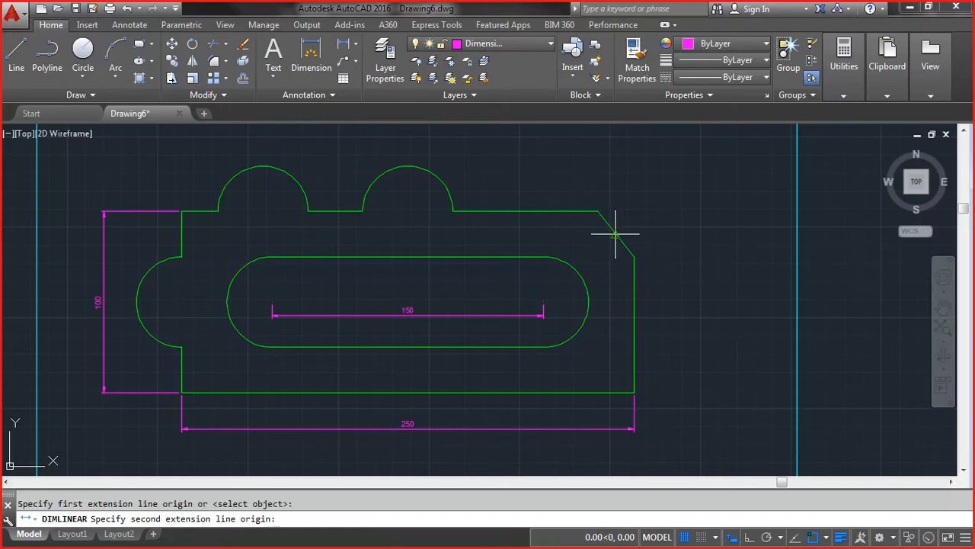
key(Escape)
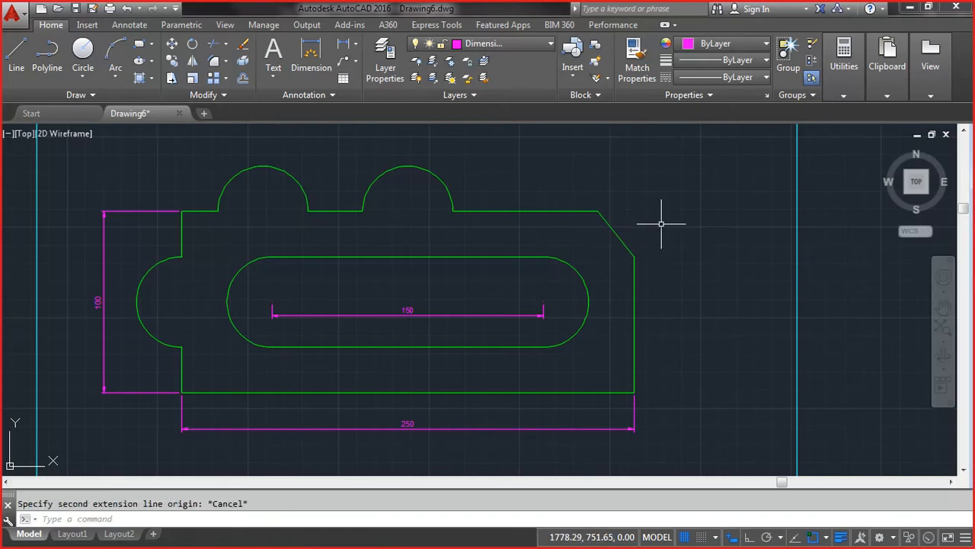
Step: Add a vertical linear dimension between the slanted edge's upper and lower ends, placing it outside the outline's right side
key(Return)
click(608, 223)
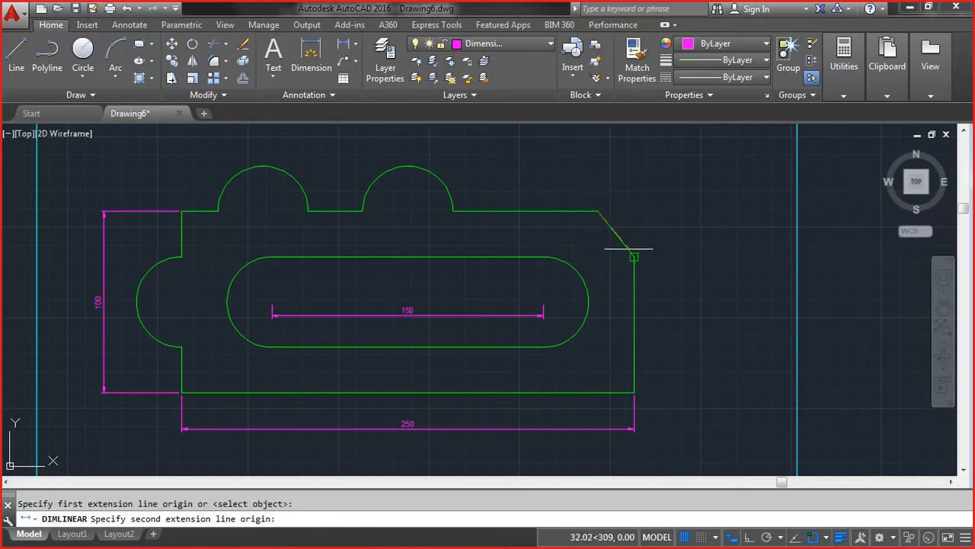
click(631, 249)
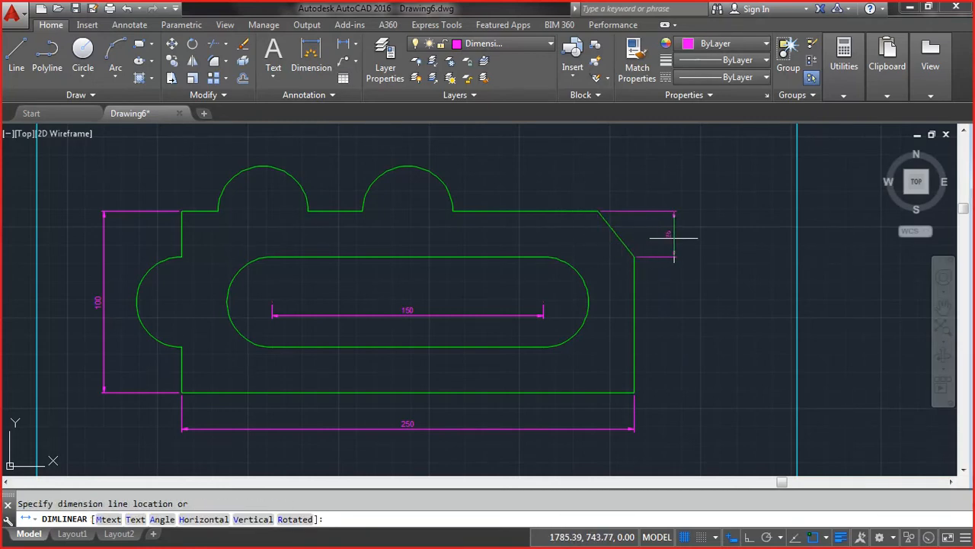
scroll(673, 237, up, 4)
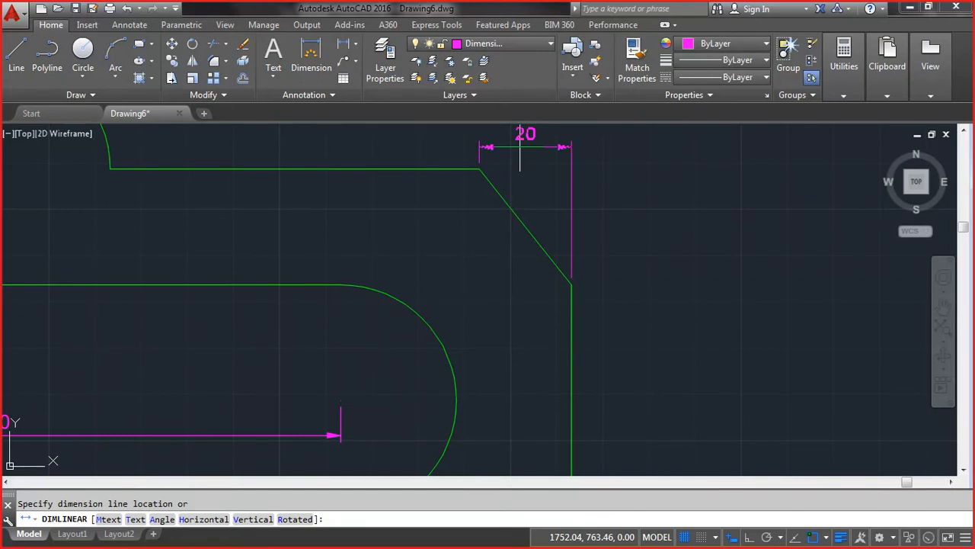
scroll(520, 152, down, 4)
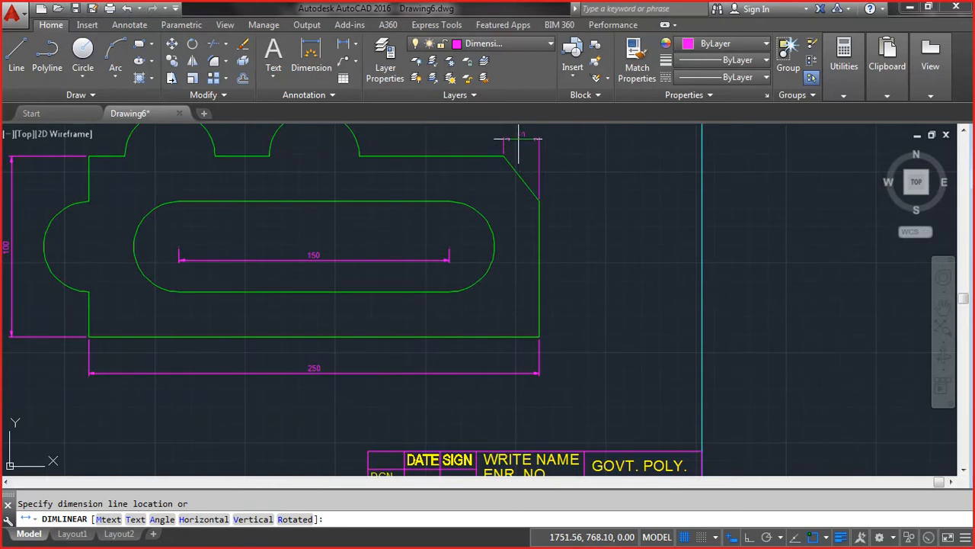
scroll(520, 152, up, 4)
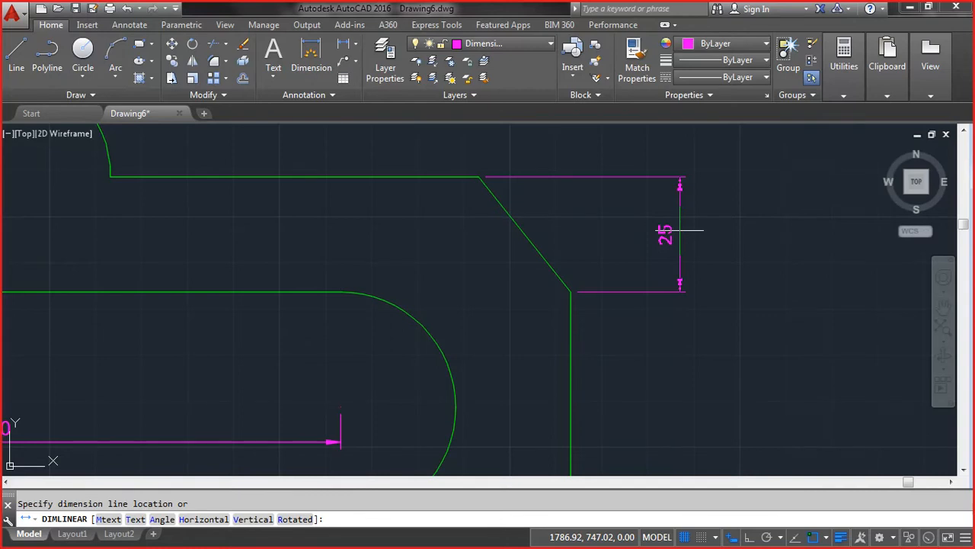
click(679, 229)
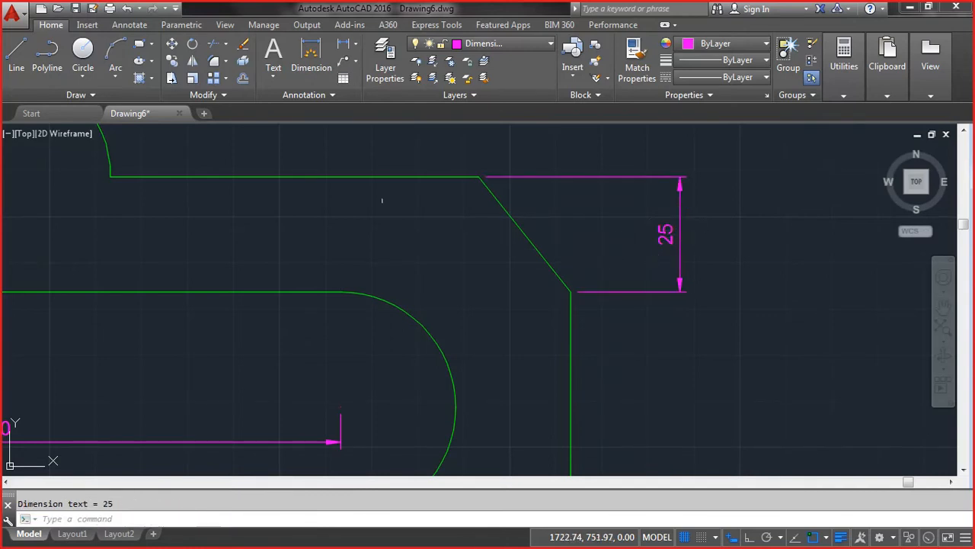
Step: Add an aligned dimension along the slanted edge between its two ends, placing it parallel to the edge outside the outline
click(355, 43)
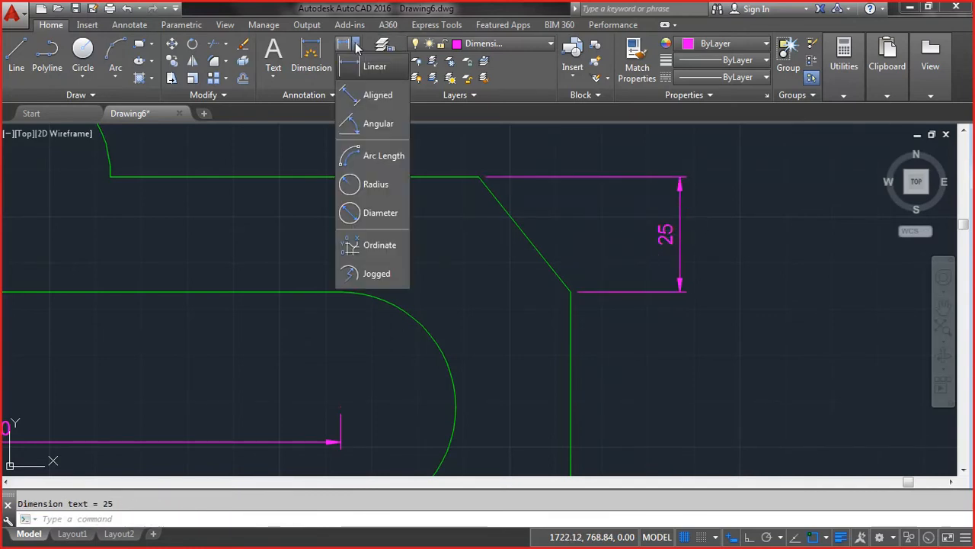
click(385, 101)
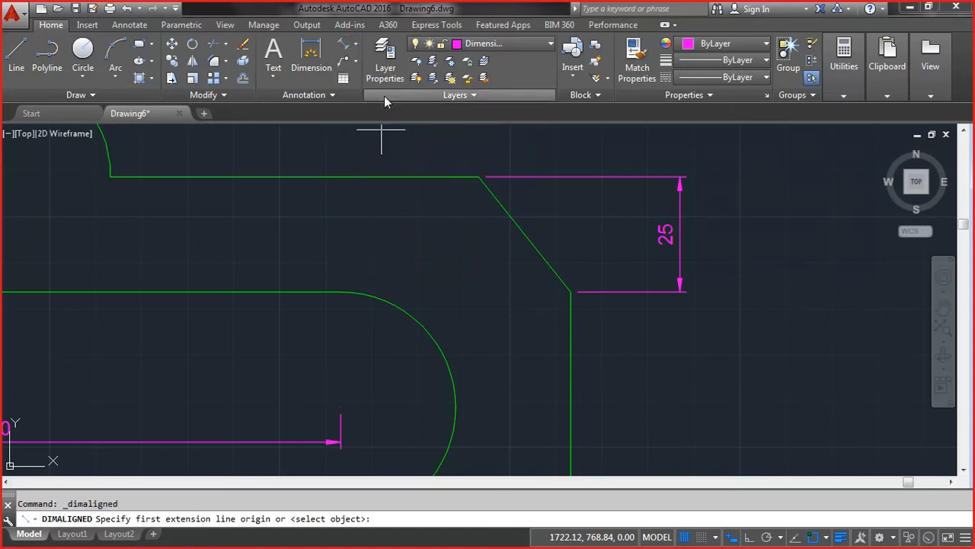
click(478, 176)
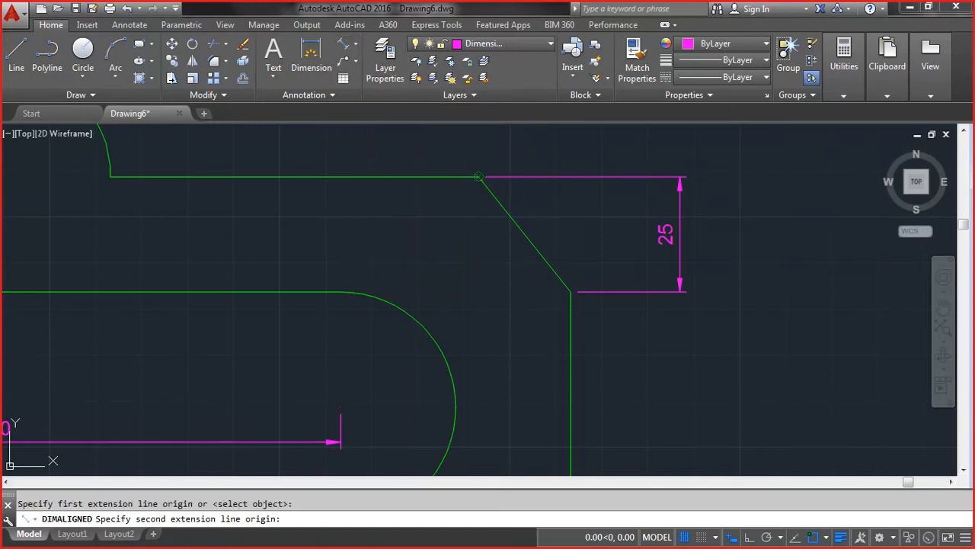
click(571, 289)
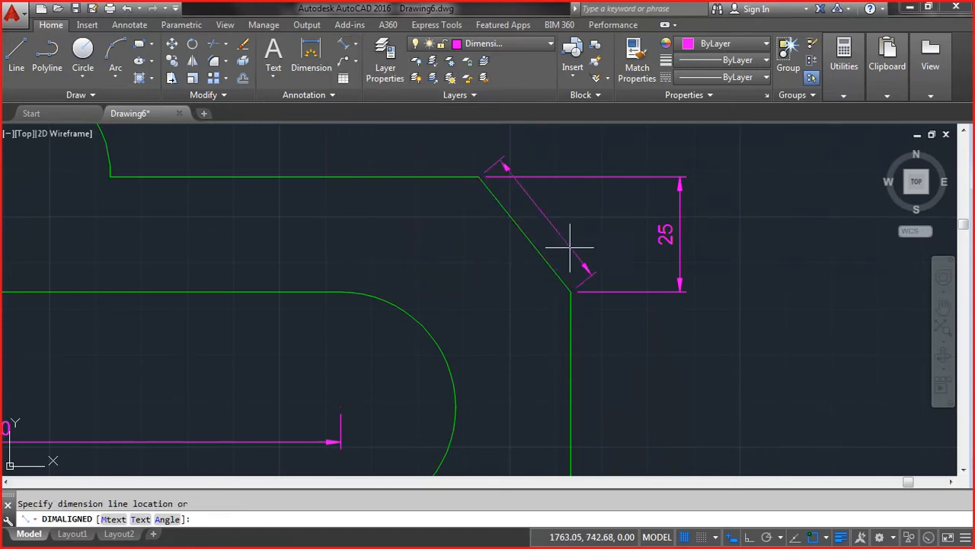
click(594, 194)
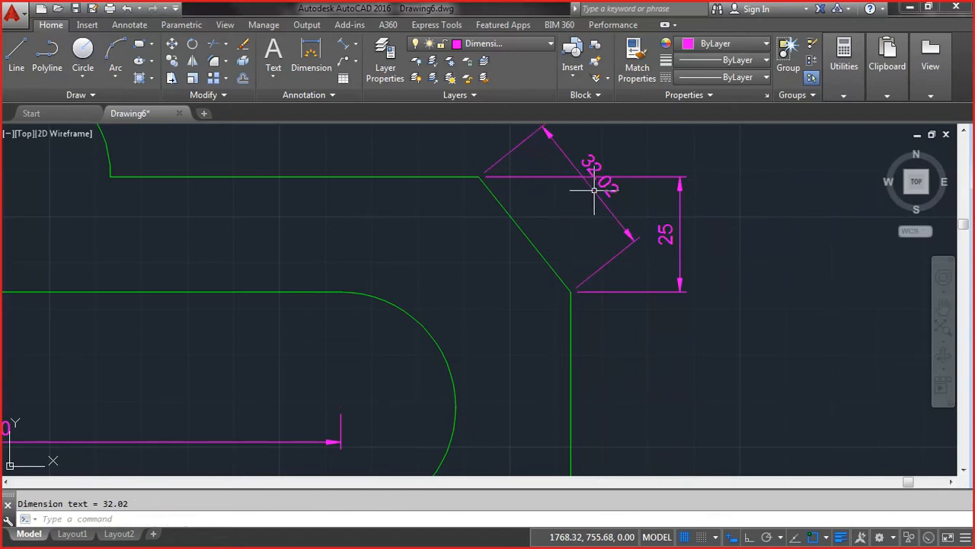
Step: Delete the vertical linear dimension beside the slanted edge
click(693, 311)
click(659, 266)
key(Delete)
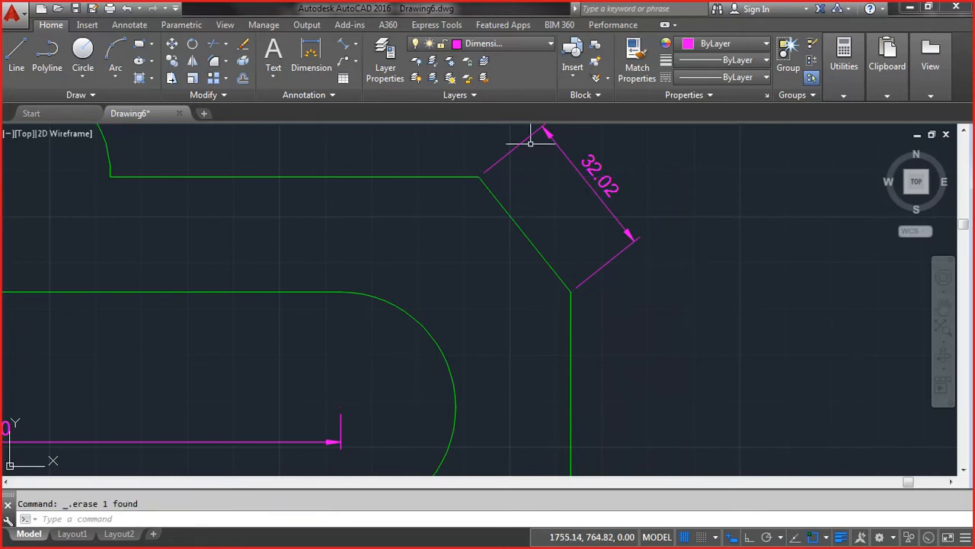
Step: Delete the aligned dimension of the slanted edge
click(357, 48)
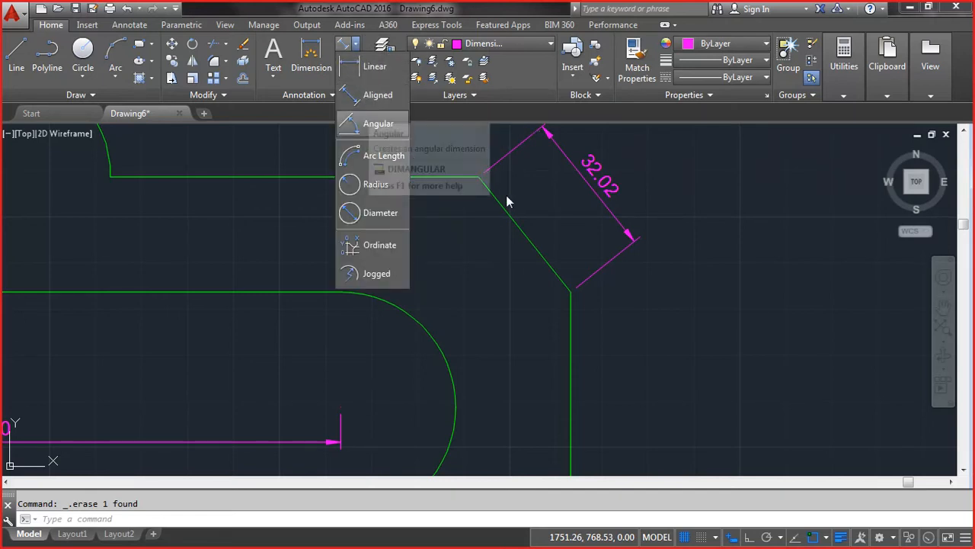
key(Escape)
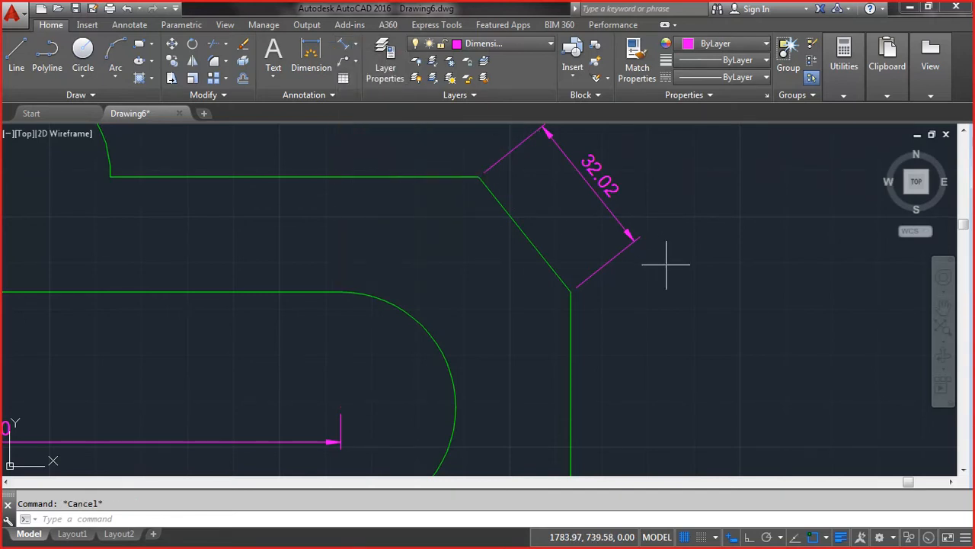
click(666, 267)
click(610, 205)
key(Delete)
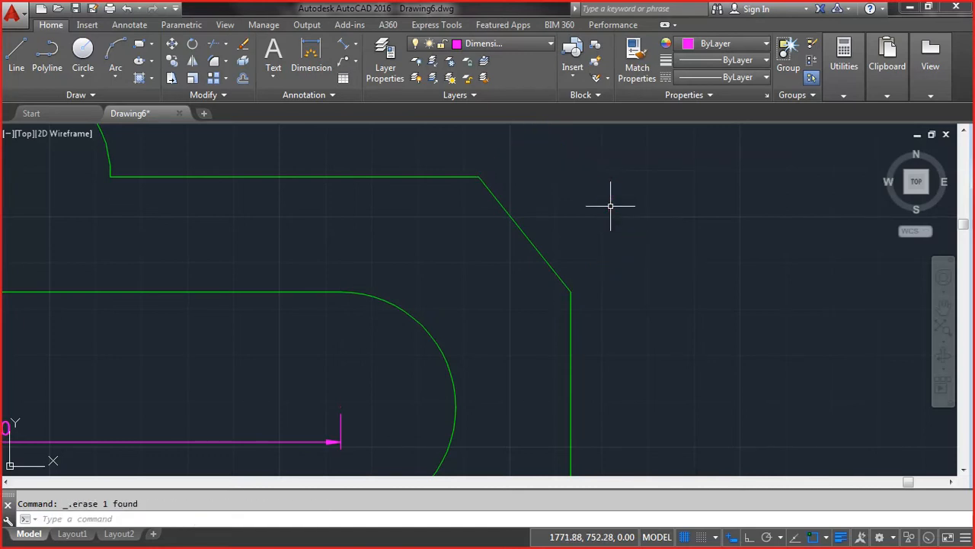
Step: Add an angular dimension between the outline's top edge and the slanted edge, placing its arc outside the slanted edge
click(356, 46)
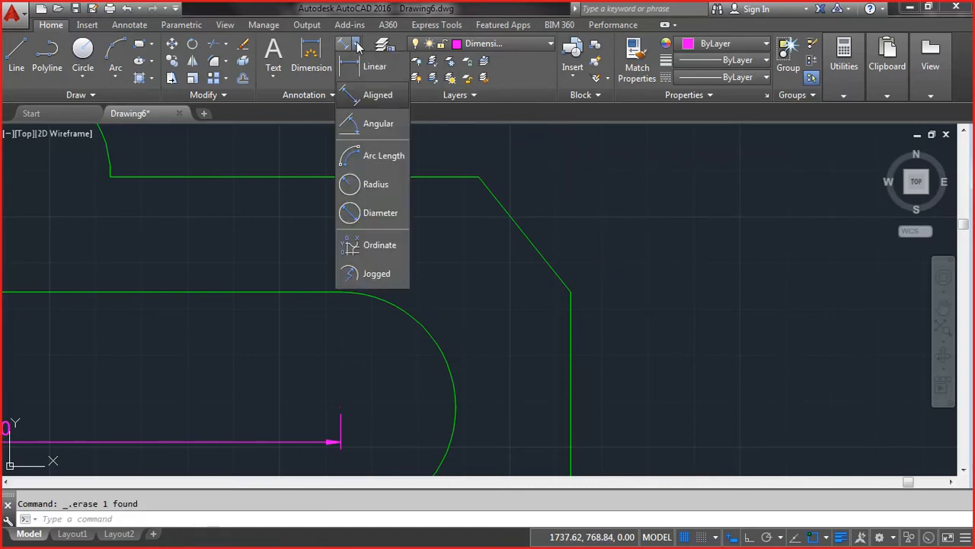
click(374, 128)
click(444, 176)
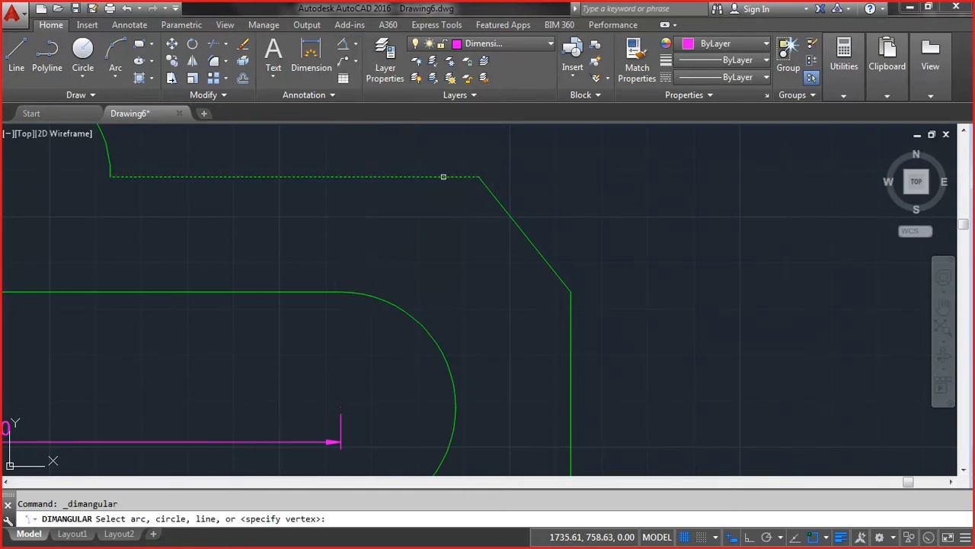
click(496, 198)
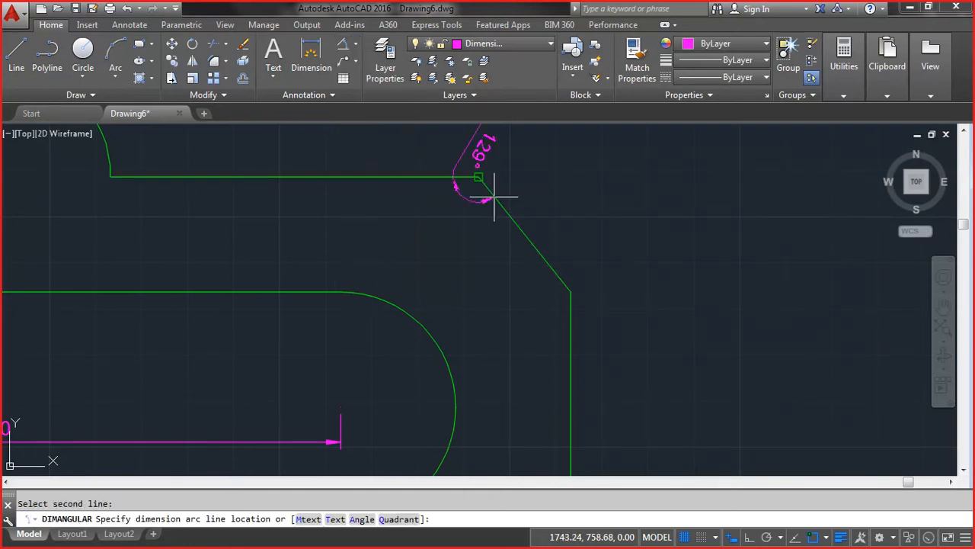
click(566, 225)
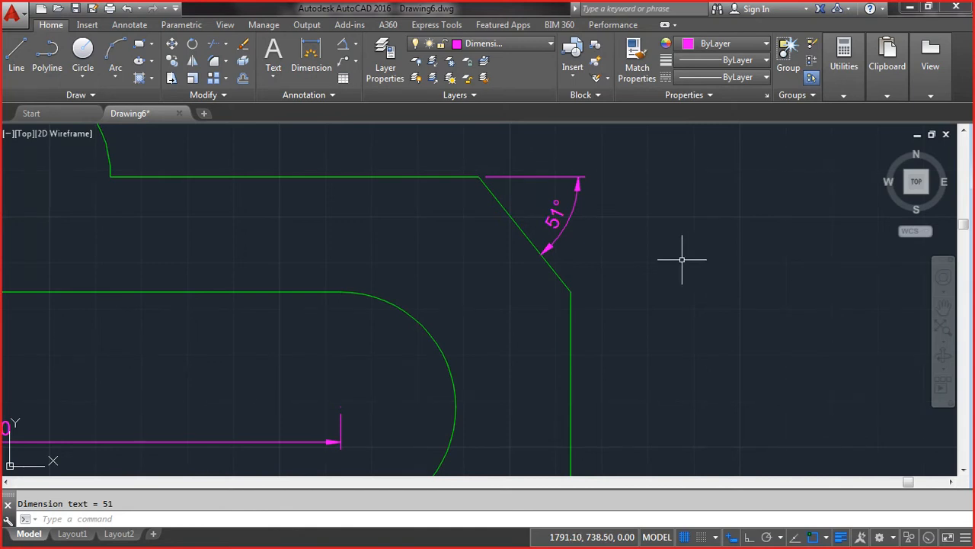
Step: Delete the angular dimension outside the slanted edge
click(585, 222)
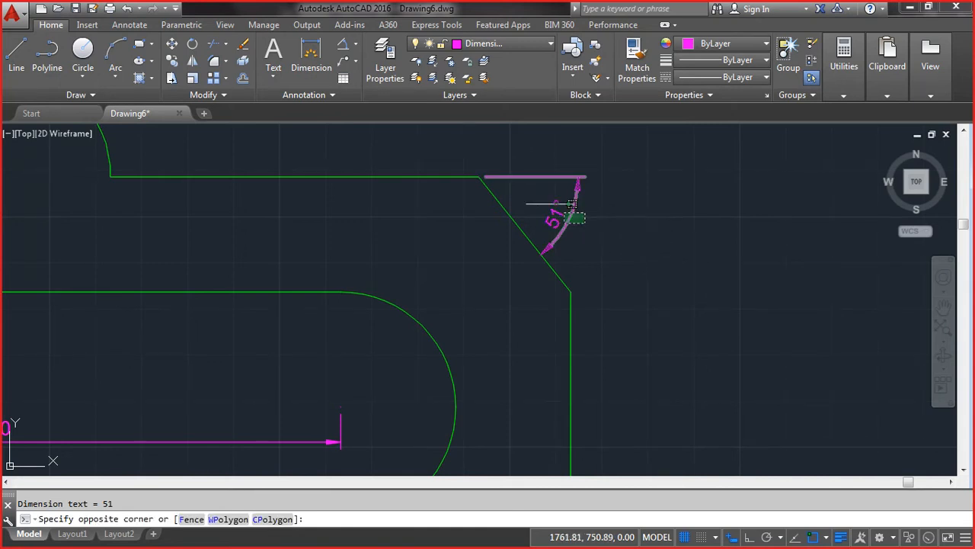
click(536, 176)
key(Delete)
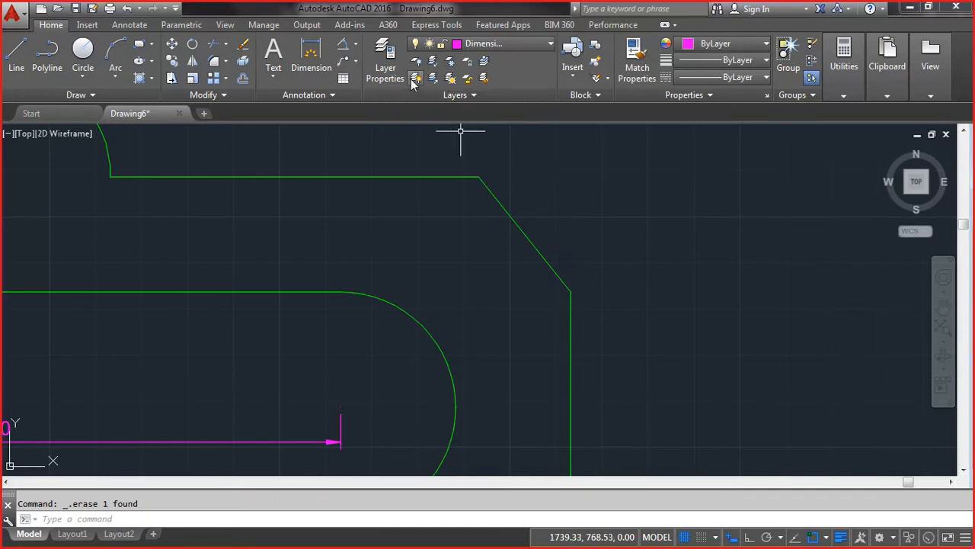
Step: Add an angular dimension between the outline's top edge and slanted edge, placing its arc below the top edge's extension
click(344, 45)
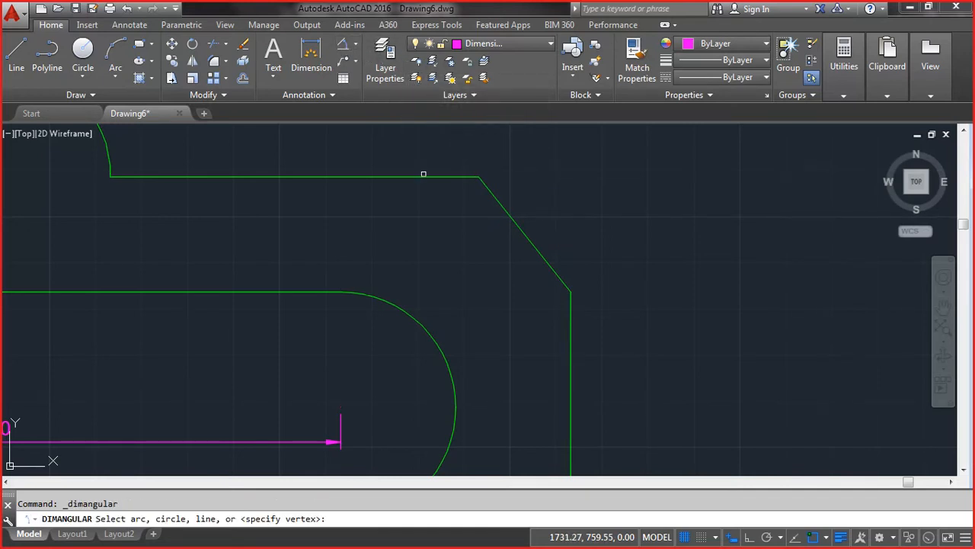
click(454, 177)
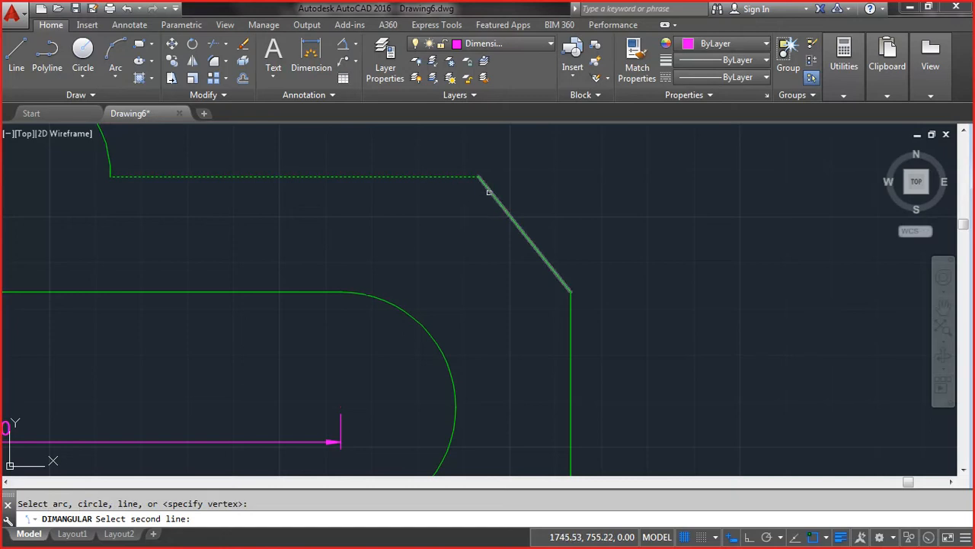
click(490, 193)
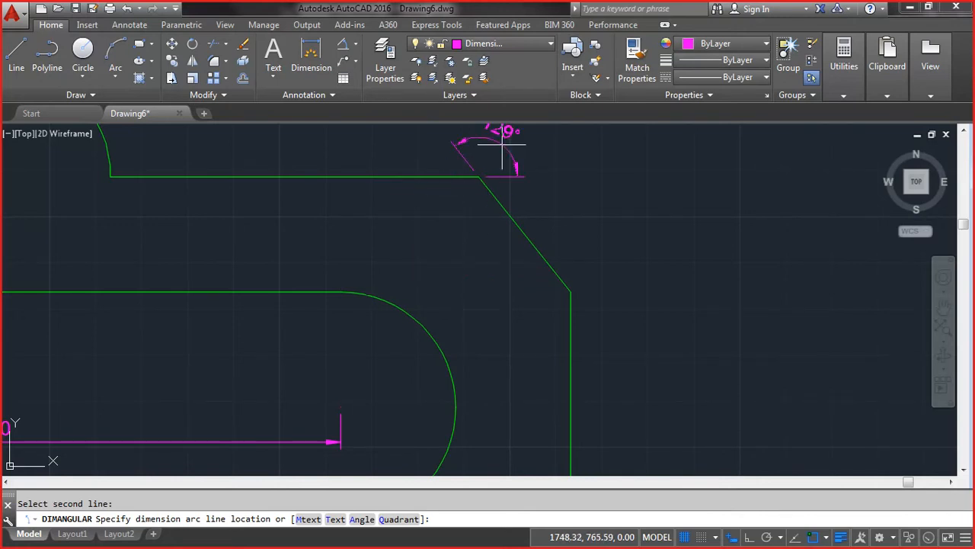
scroll(502, 152, up, 5)
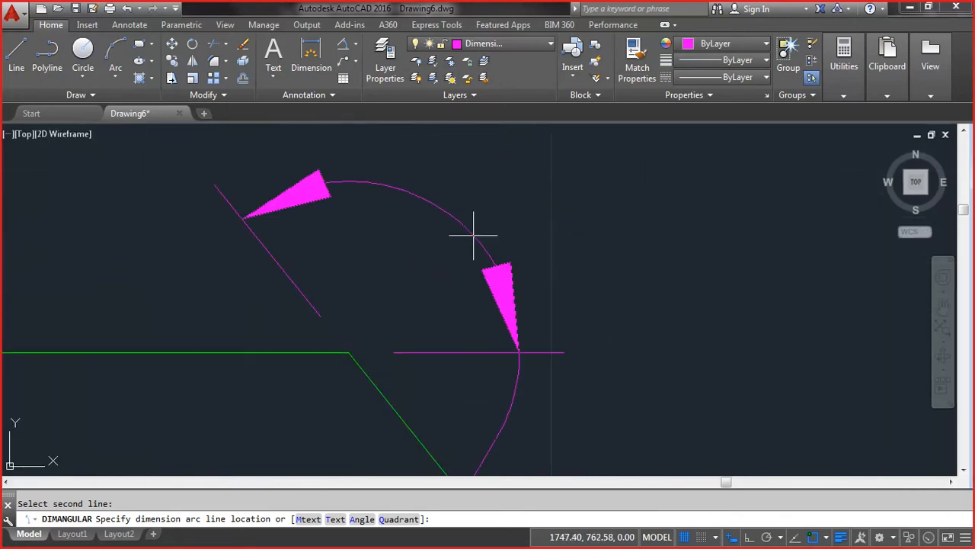
scroll(473, 235, down, 1)
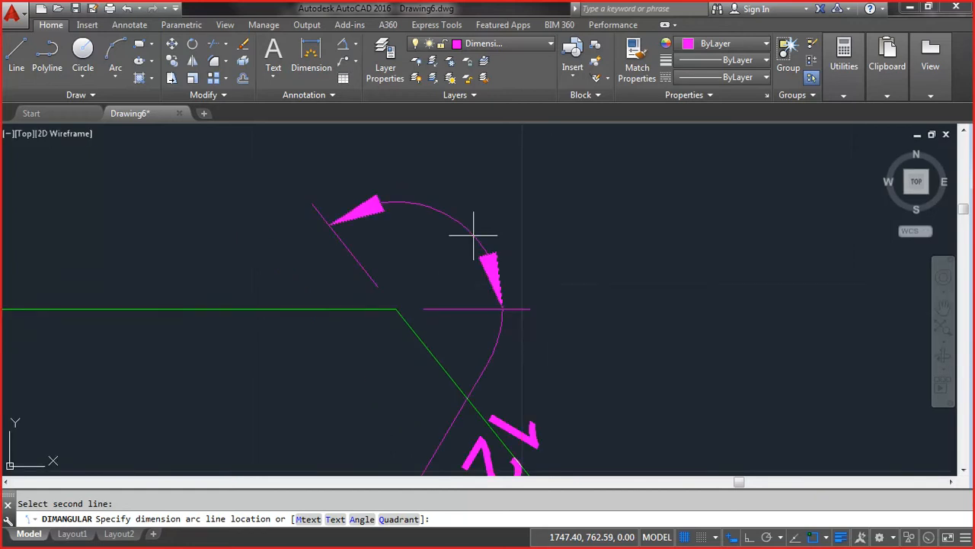
scroll(473, 236, down, 2)
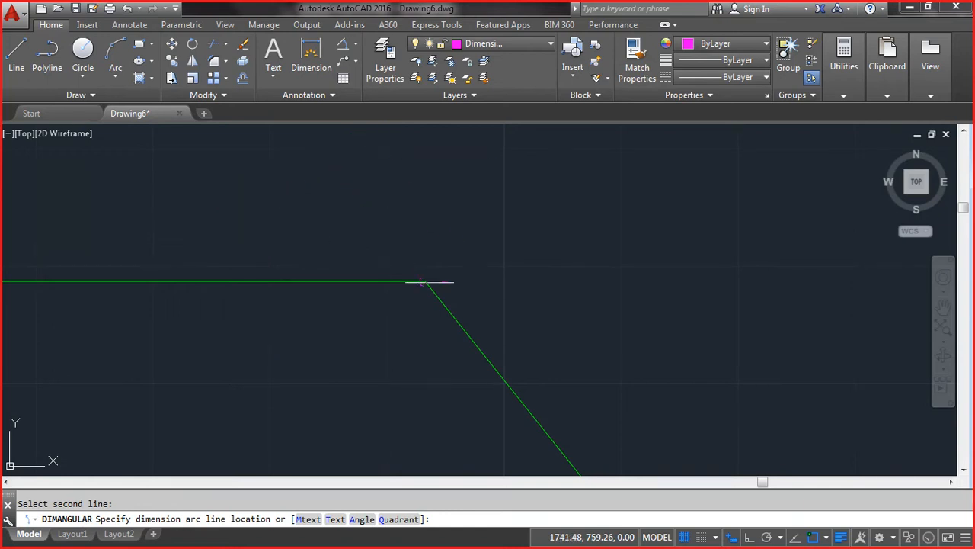
click(632, 366)
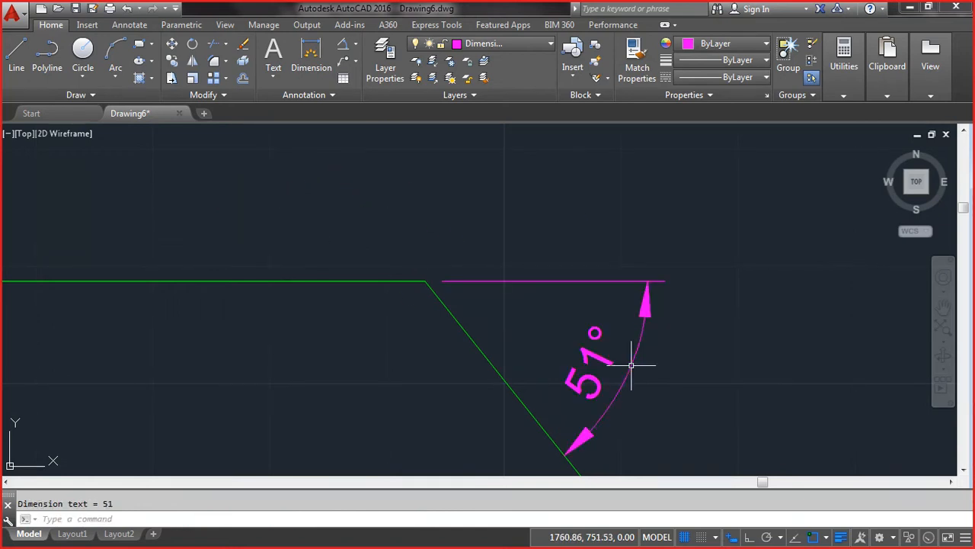
Step: Delete the angular dimension between the outline's top edge and slanted edge
scroll(702, 365, down, 3)
click(701, 365)
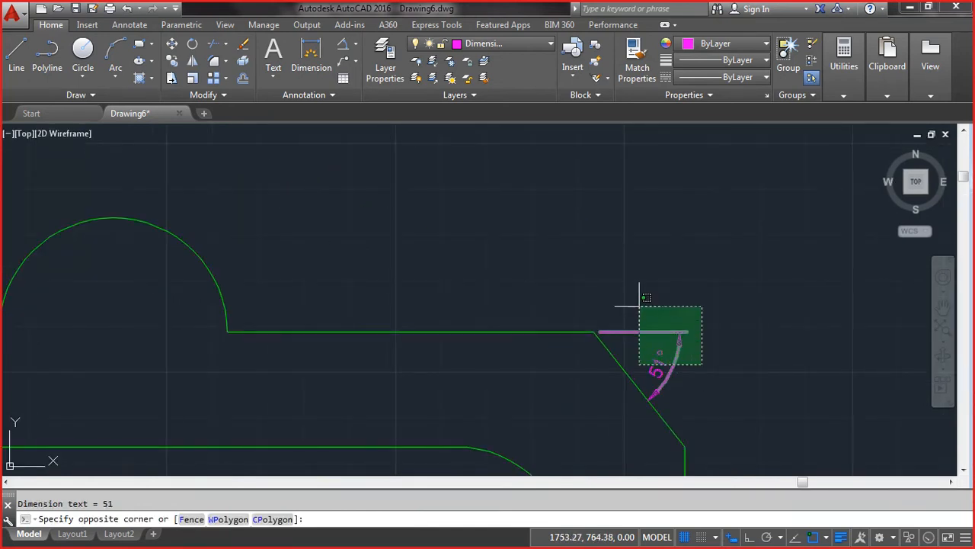
click(638, 305)
key(Delete)
Step: Add a radius dimension to the first semicircular bump on the outline's top edge, placing its text outside the arc
scroll(638, 305, down, 4)
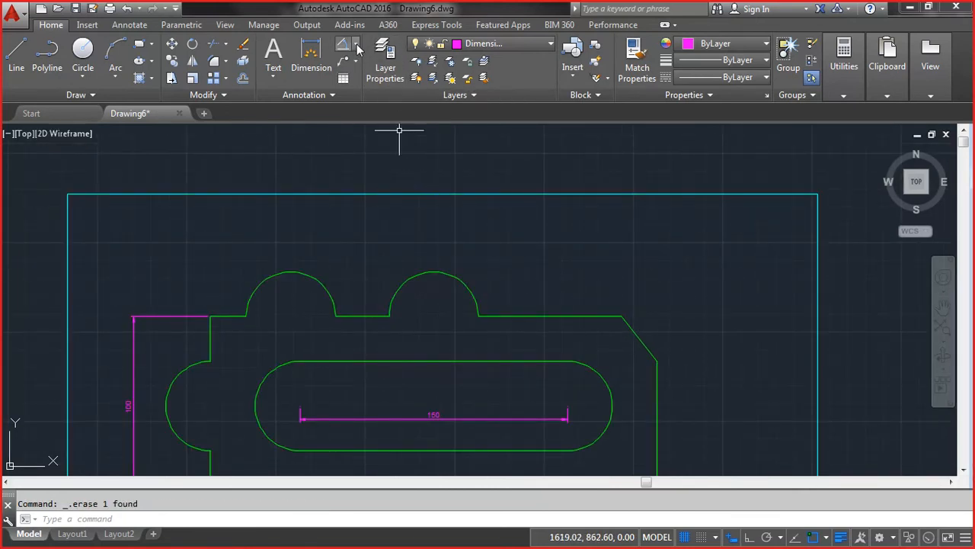
click(355, 44)
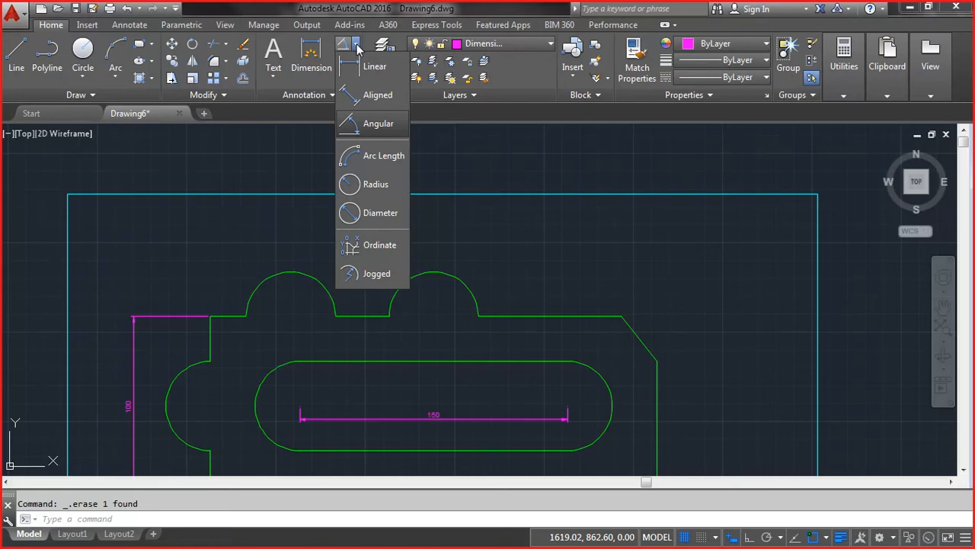
click(374, 184)
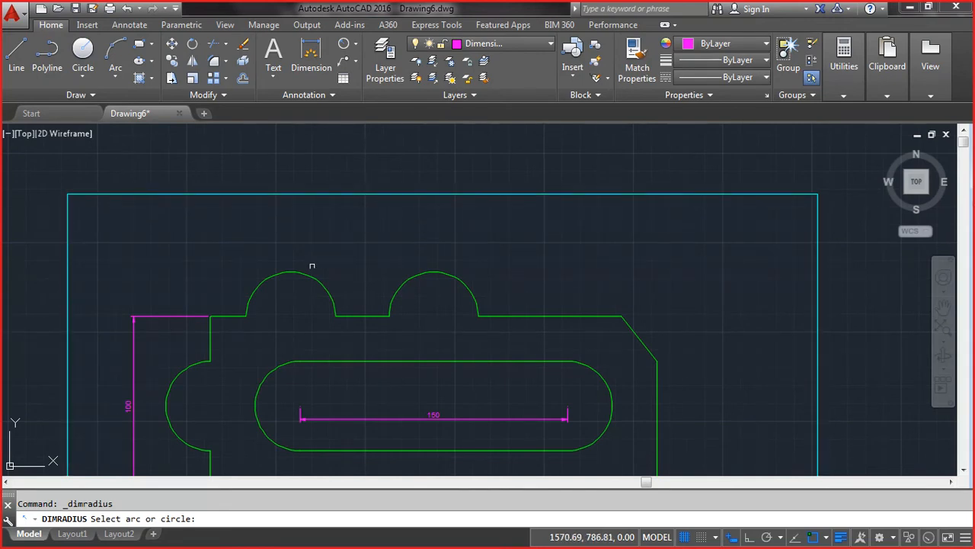
click(299, 272)
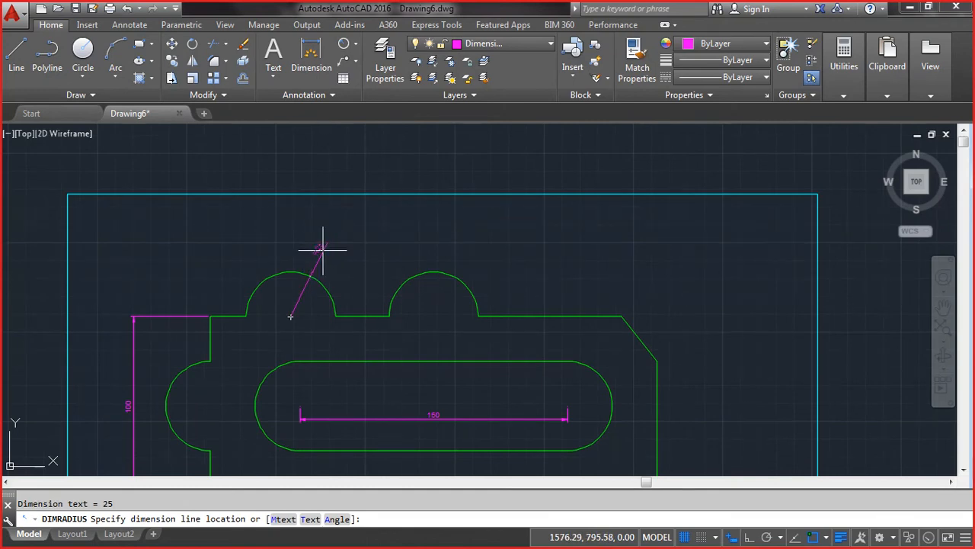
scroll(320, 254, up, 6)
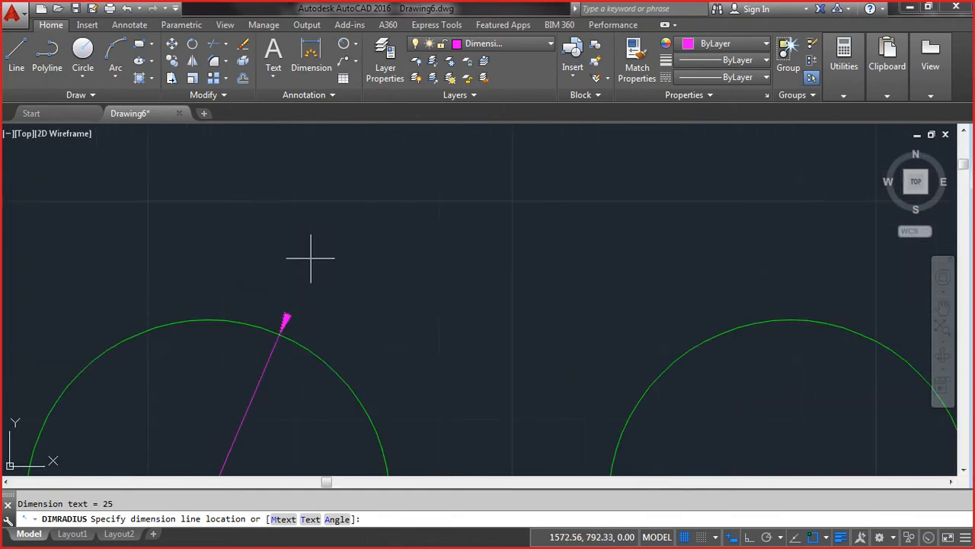
click(315, 261)
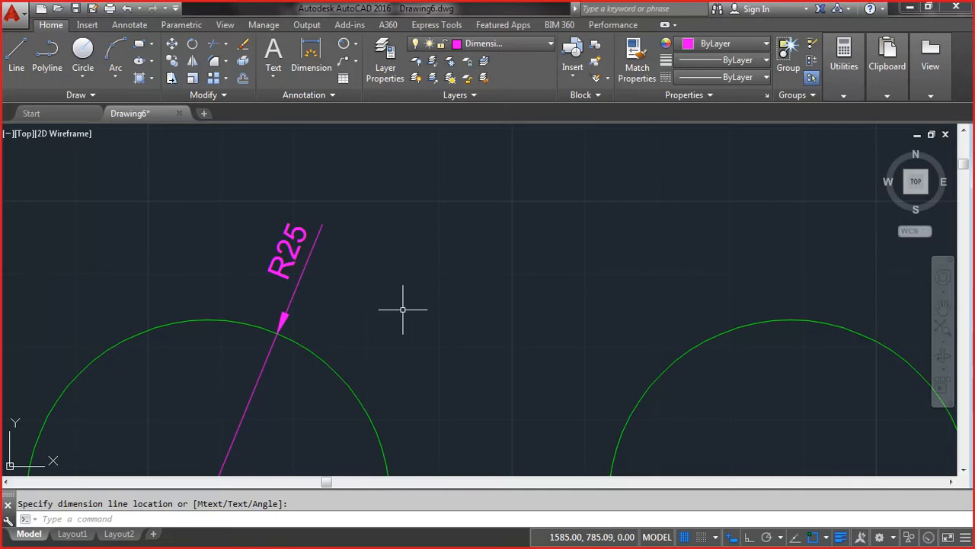
scroll(402, 310, down, 2)
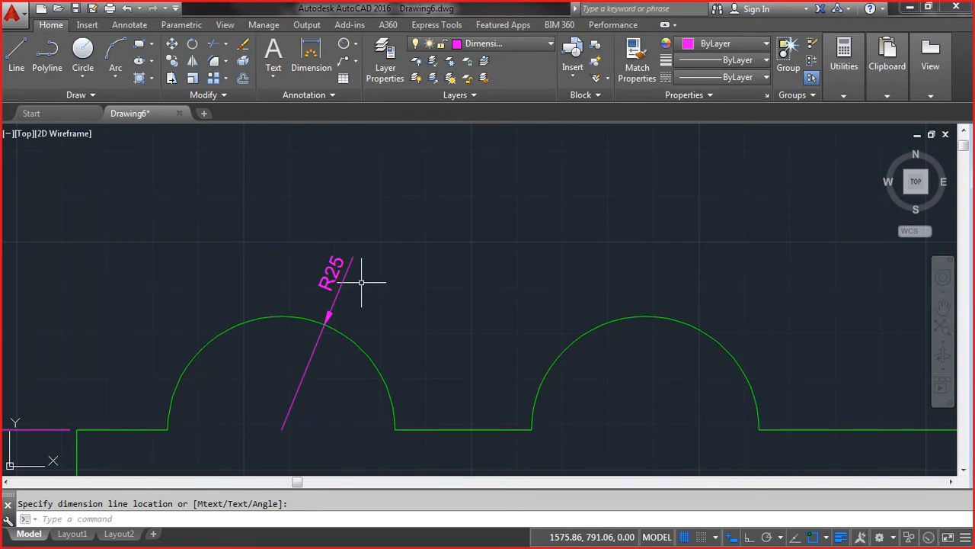
Step: Add a diameter dimension to the second semicircular bump on the top edge, placing its text to the arc's upper right
scroll(361, 282, down, 4)
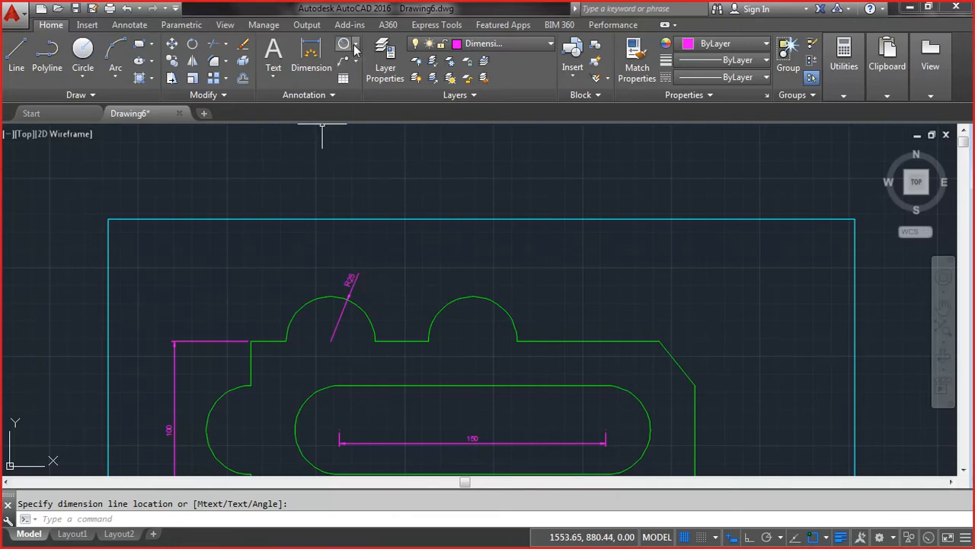
click(355, 47)
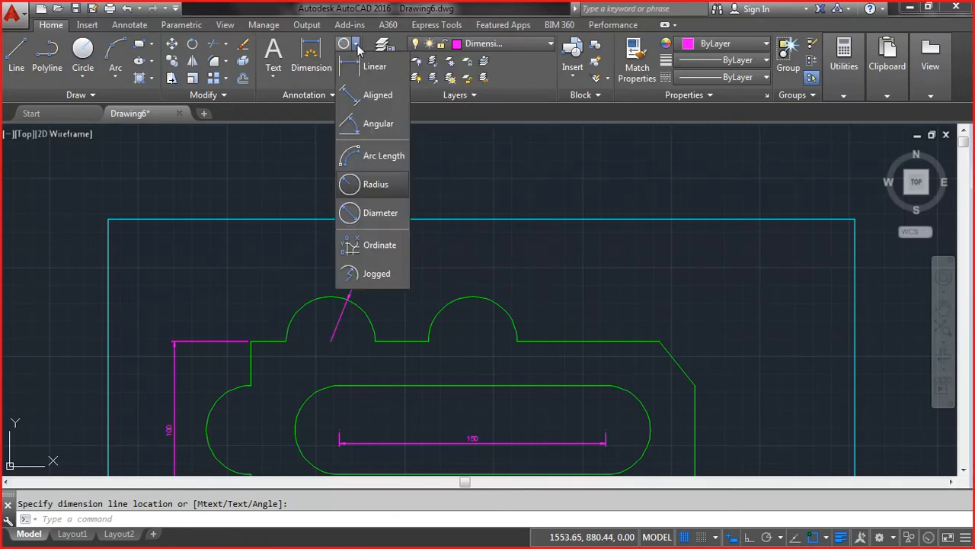
click(379, 213)
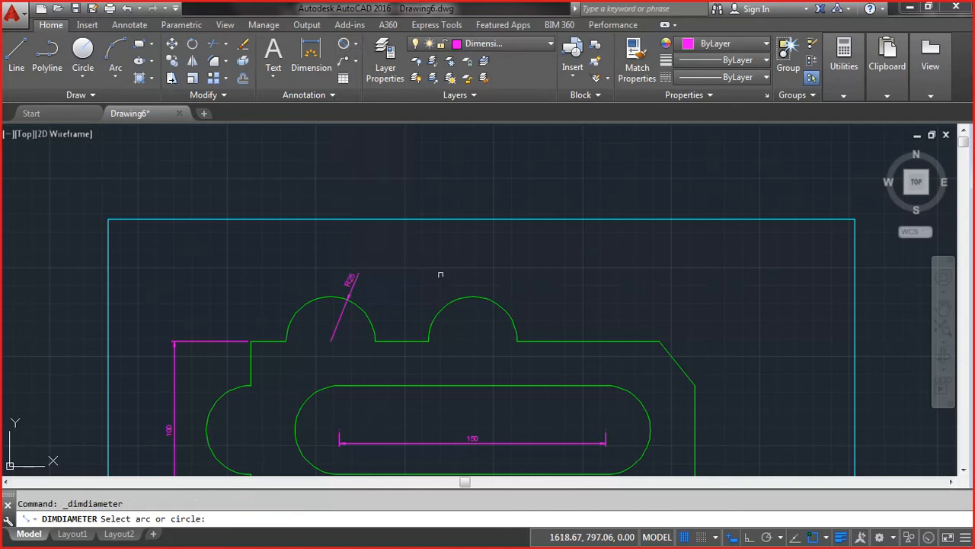
click(489, 300)
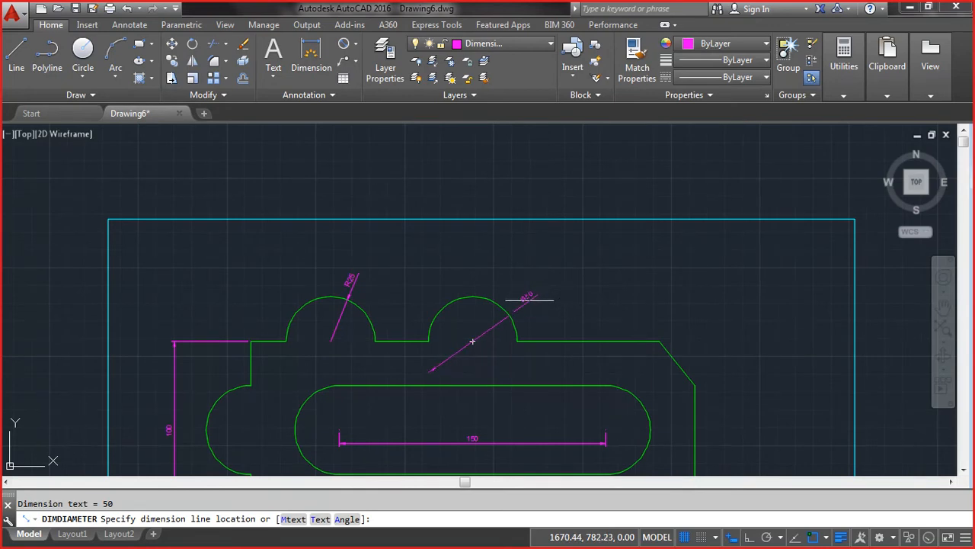
click(529, 306)
scroll(530, 307, up, 5)
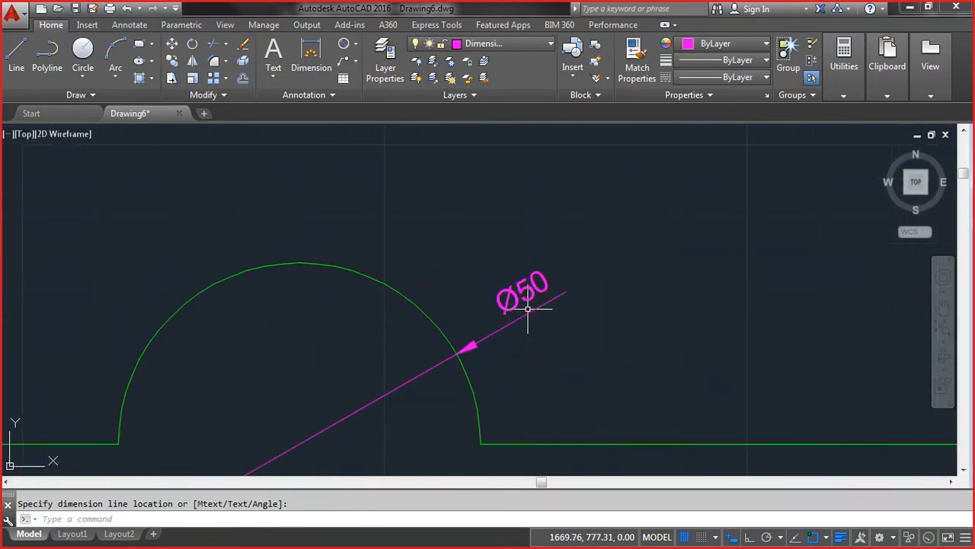
scroll(527, 308, down, 2)
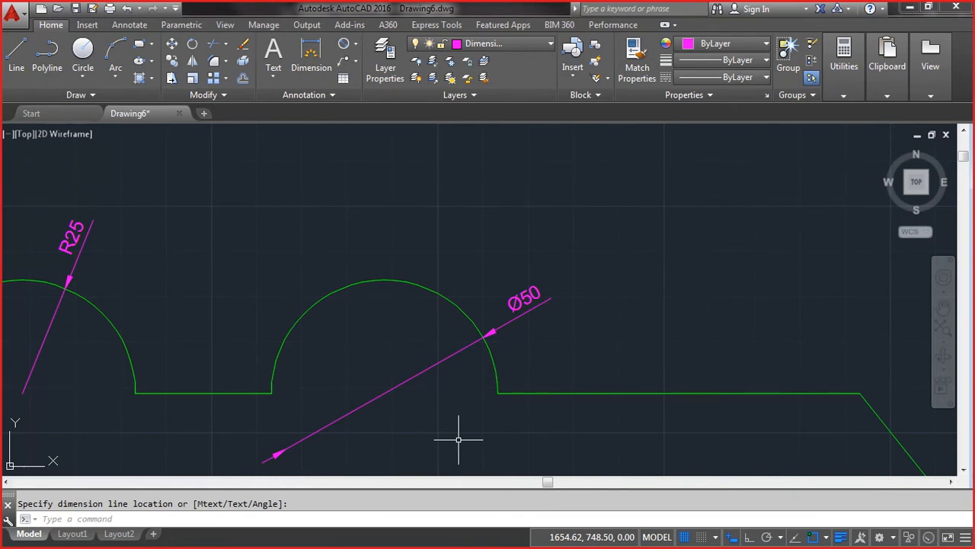
Step: Add an arc length dimension to the upper quarter arc at the slot's right end, placing it outside the arc
scroll(458, 440, down, 2)
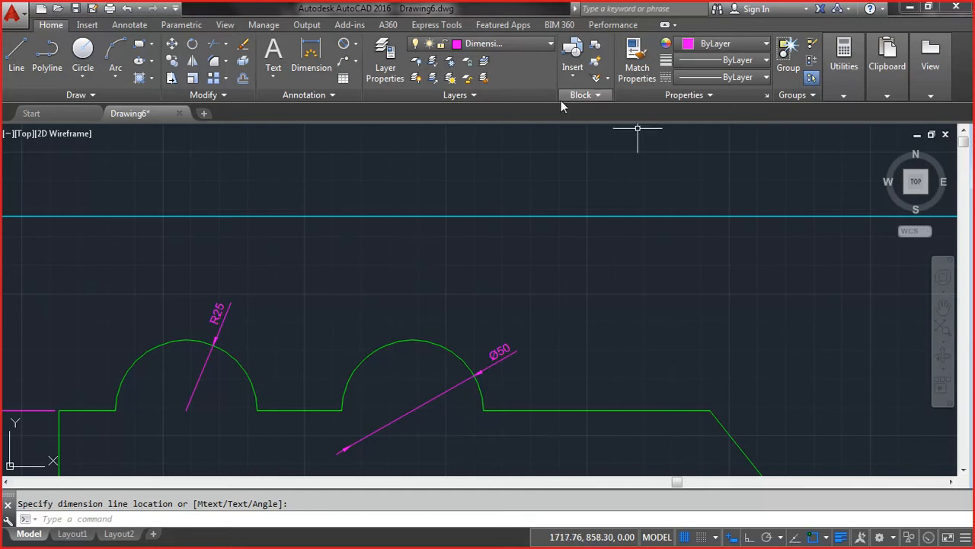
click(356, 45)
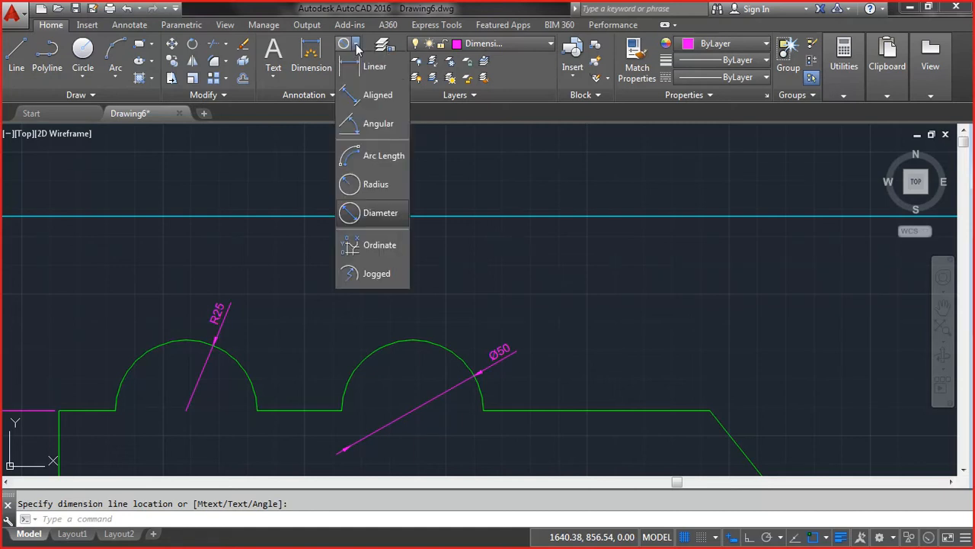
click(381, 156)
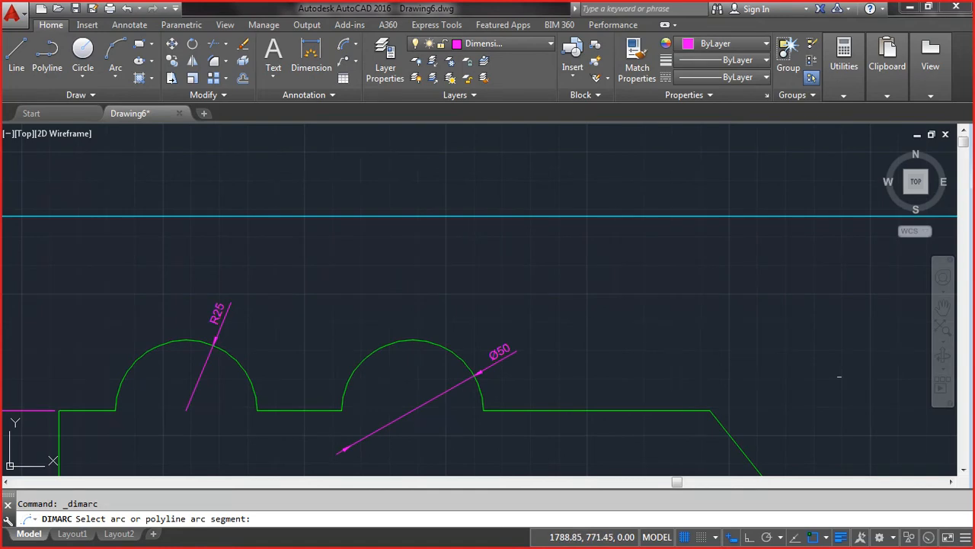
scroll(839, 375, down, 8)
scroll(697, 446, up, 6)
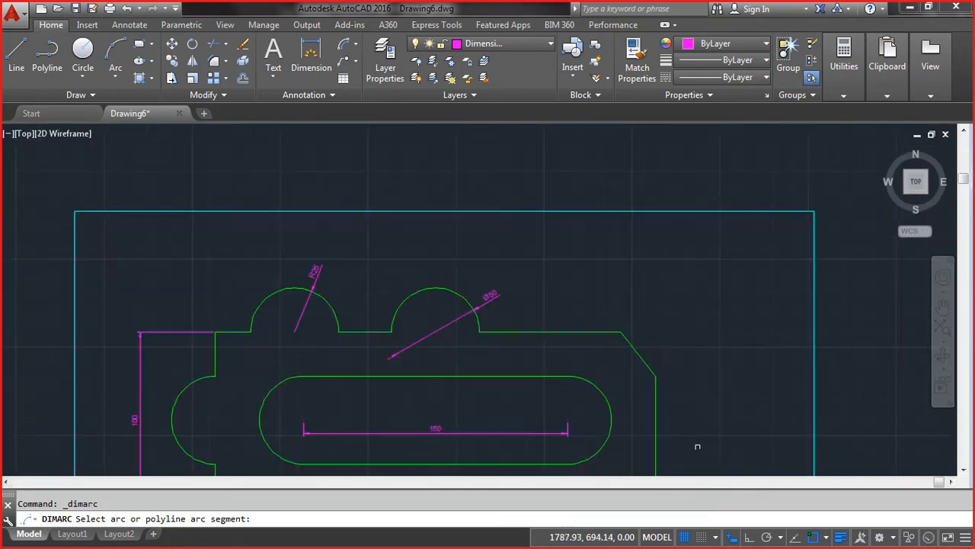
scroll(697, 446, up, 2)
scroll(548, 462, down, 4)
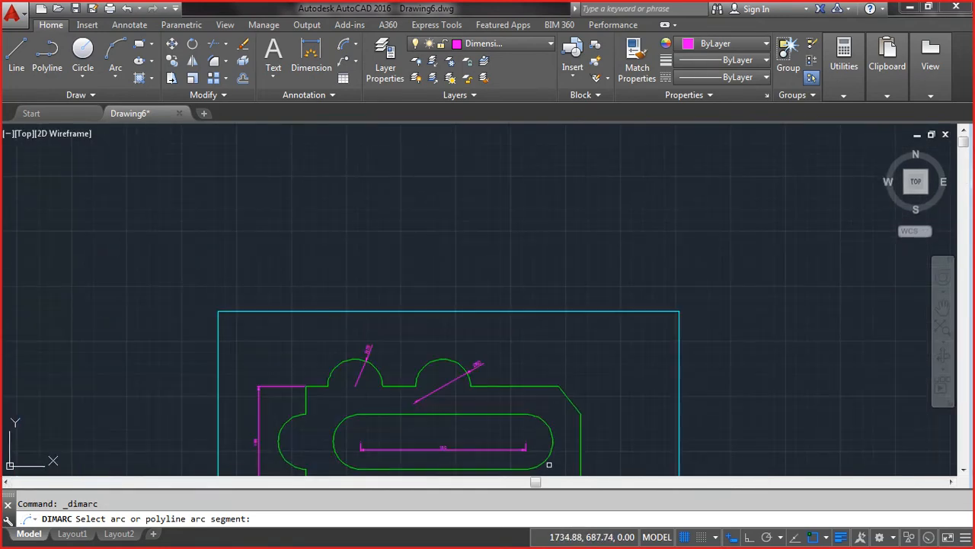
scroll(534, 477, up, 2)
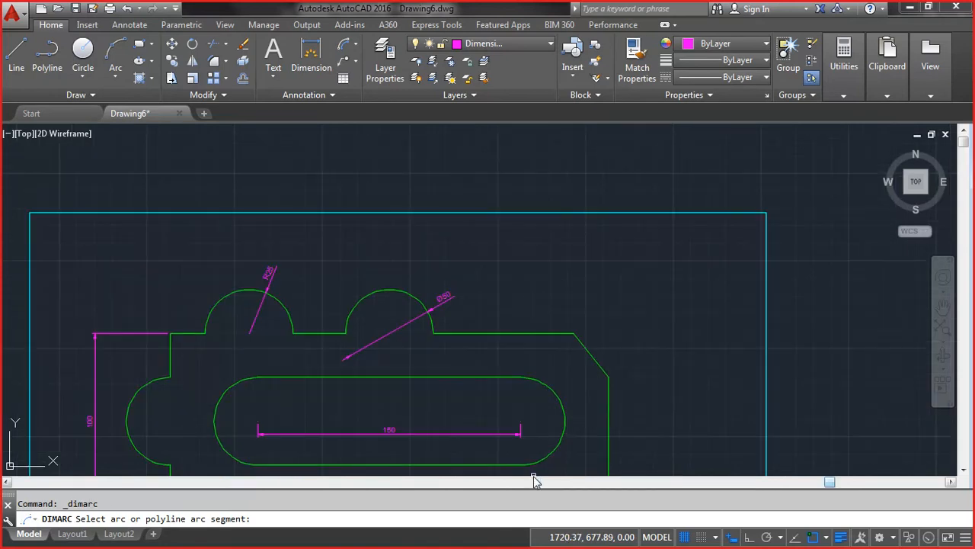
scroll(533, 479, up, 4)
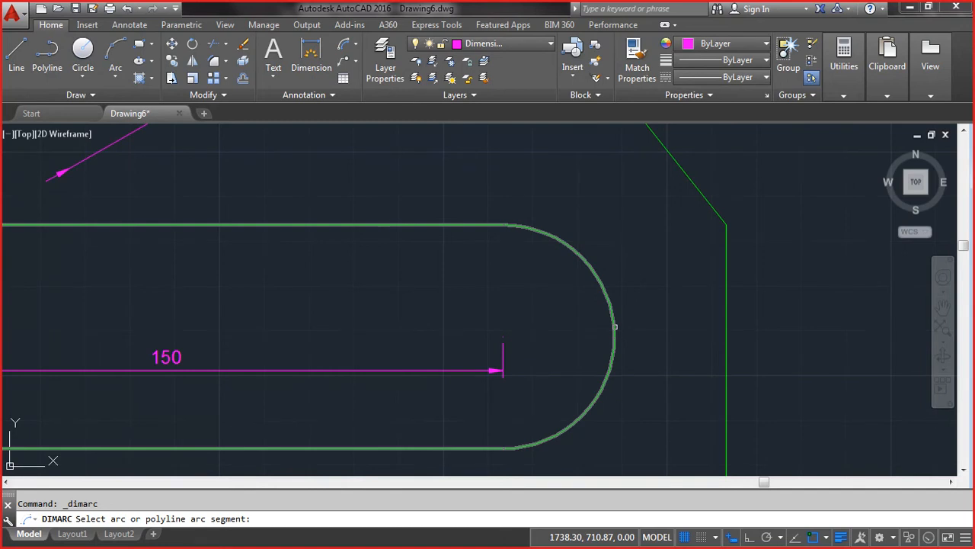
click(616, 325)
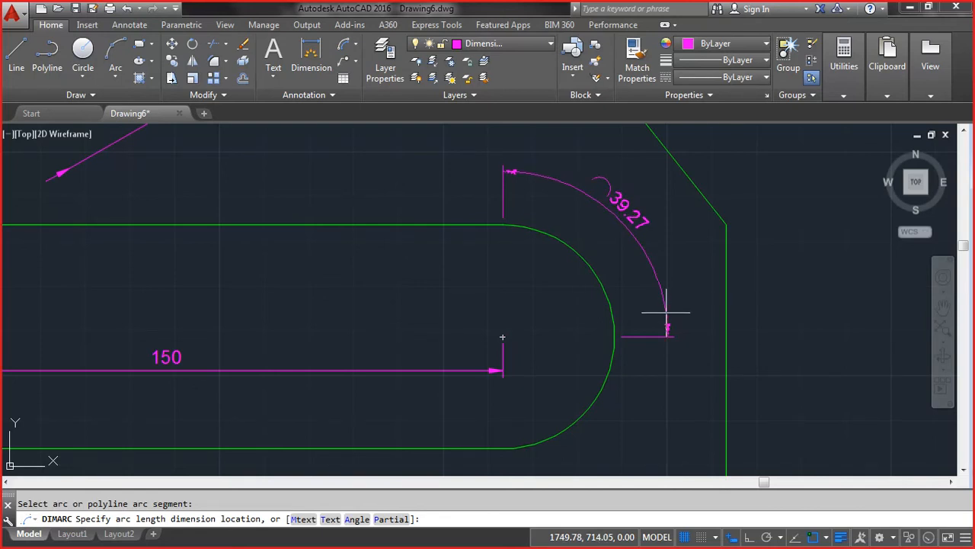
click(663, 319)
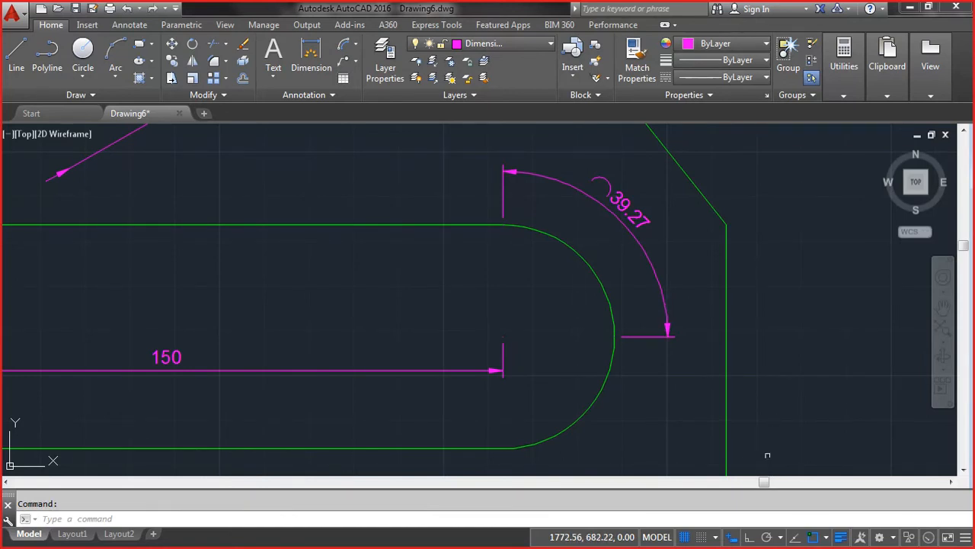
Step: Stretch the arc length dimension's lower end point to the bottom end of the slot's right arc, spanning the full semicircle
click(677, 356)
click(670, 333)
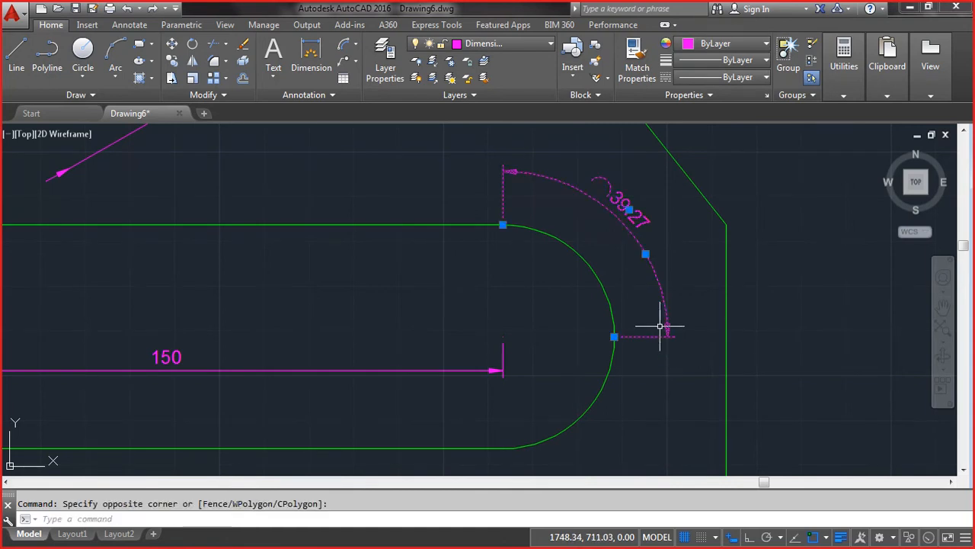
click(614, 336)
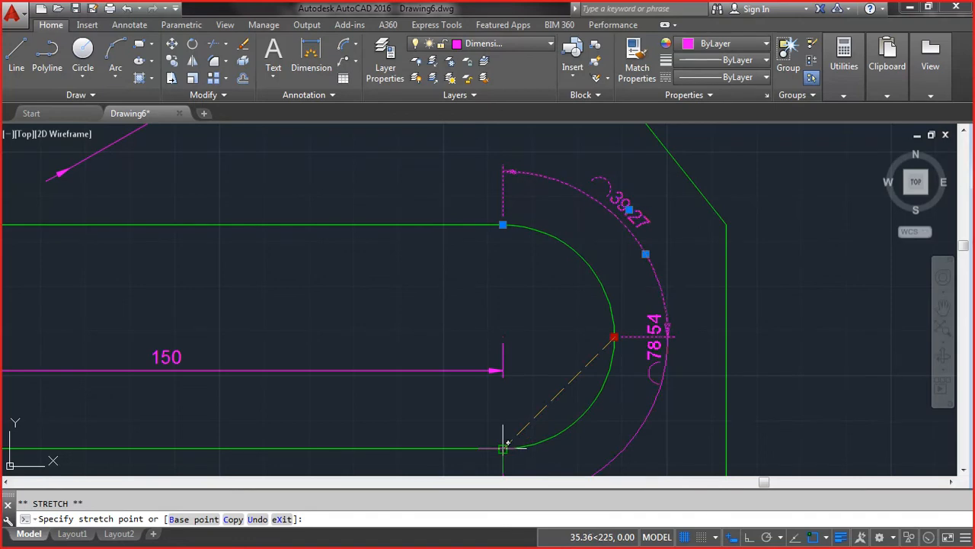
click(504, 444)
scroll(747, 364, up, 5)
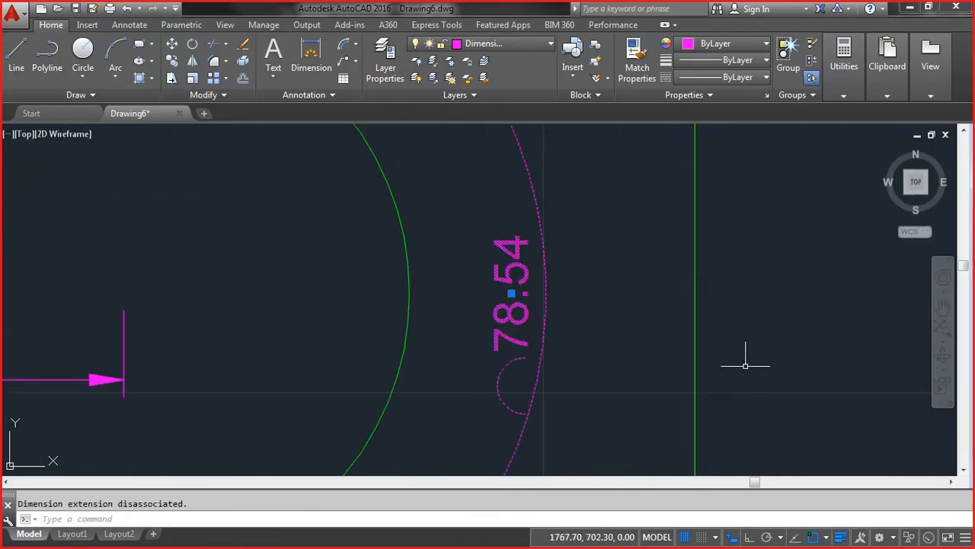
scroll(731, 366, down, 8)
key(Escape)
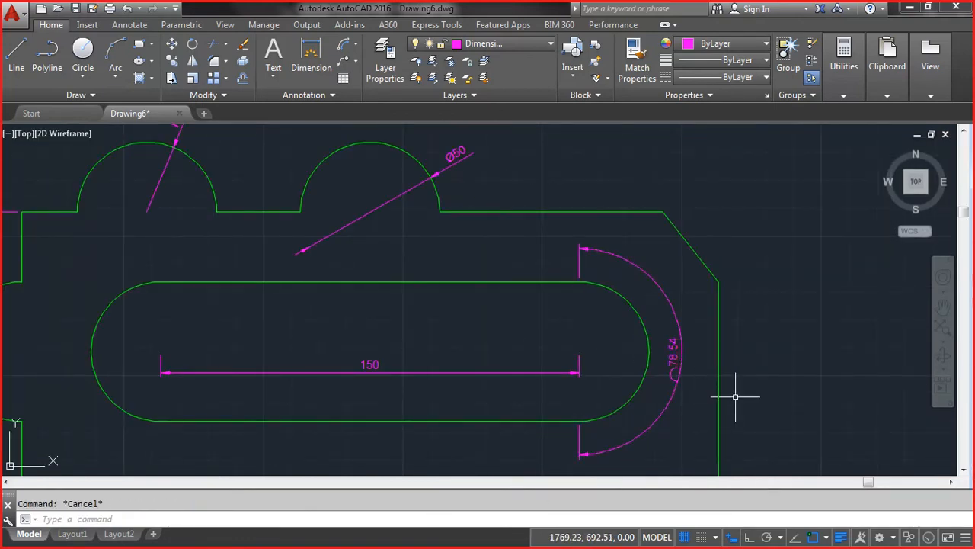
scroll(684, 404, up, 2)
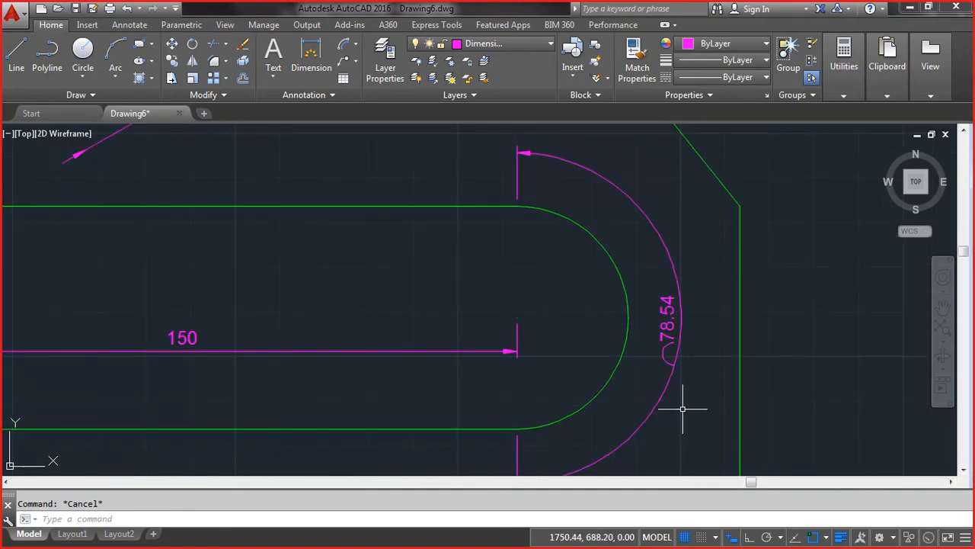
Step: Delete the arc length dimension around the slot's right end
click(682, 410)
click(664, 339)
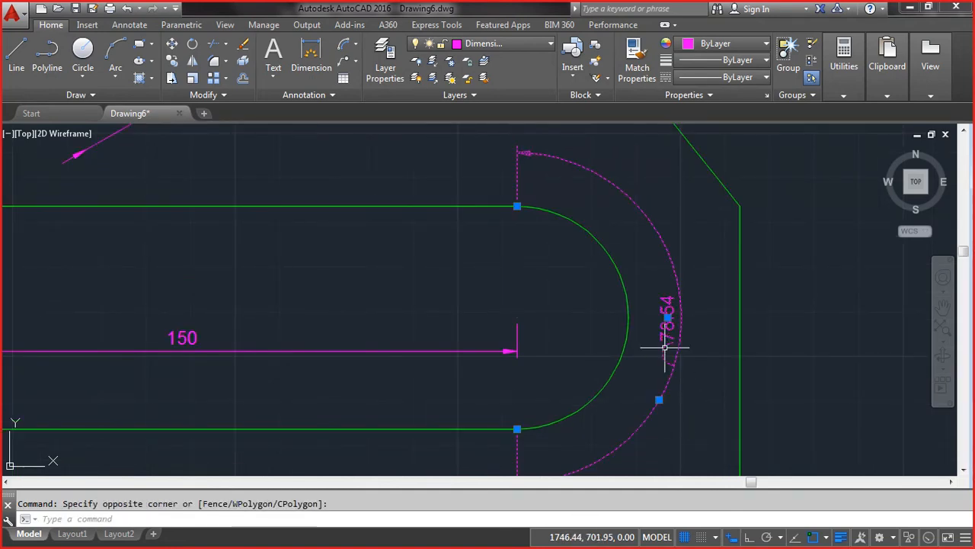
key(Delete)
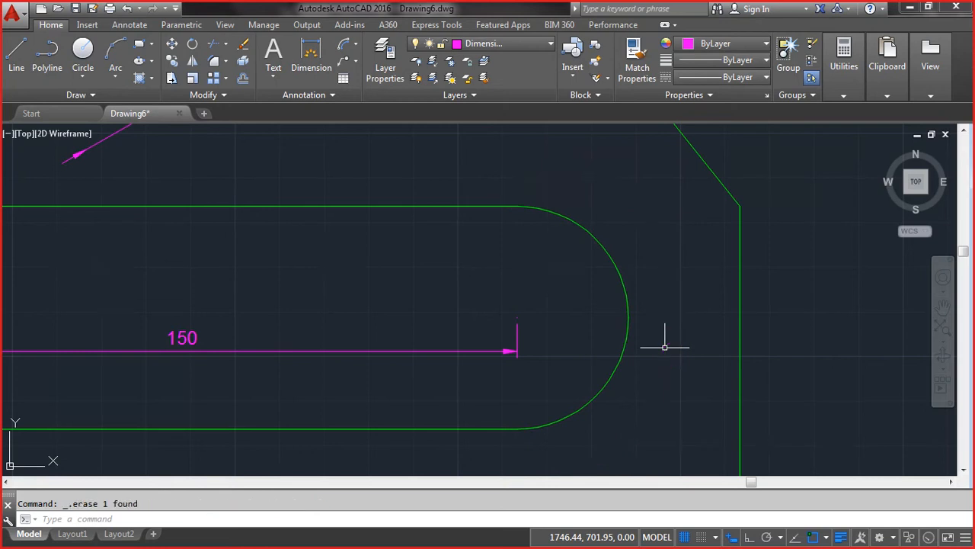
click(356, 44)
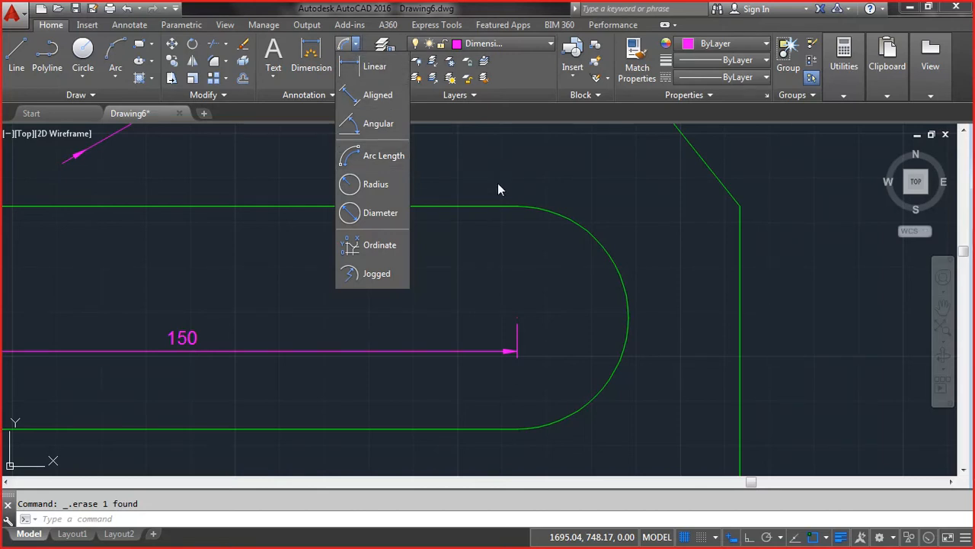
key(Escape)
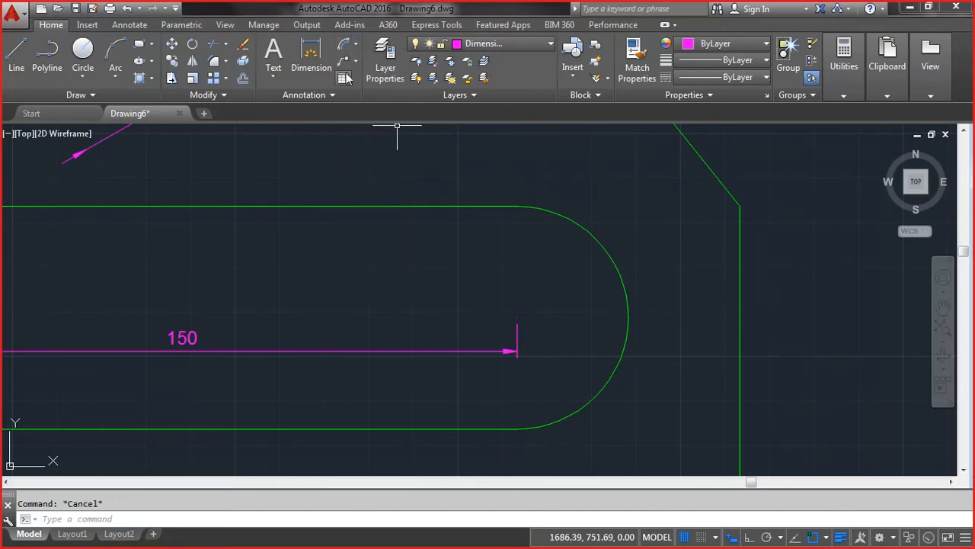
scroll(393, 150, down, 6)
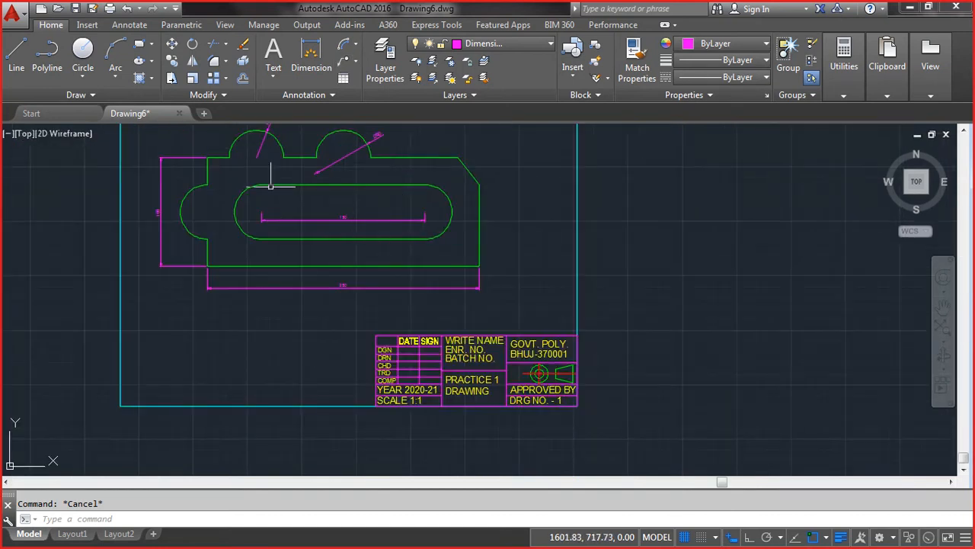
click(354, 62)
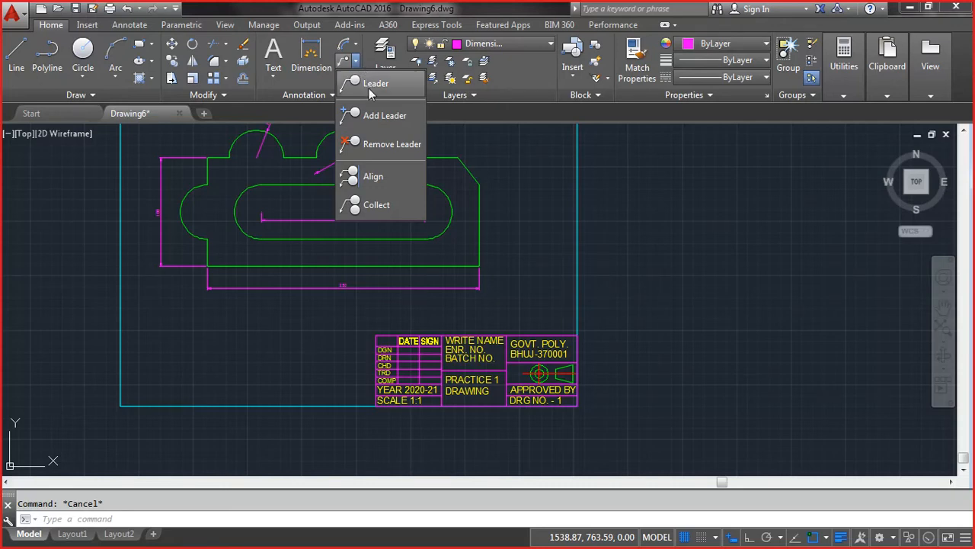
click(380, 116)
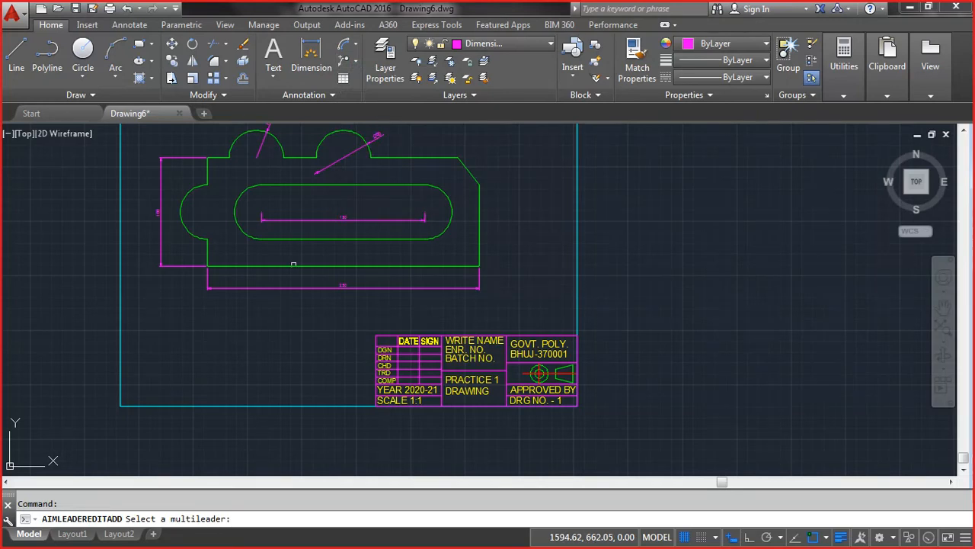
scroll(195, 226, up, 6)
scroll(208, 245, down, 6)
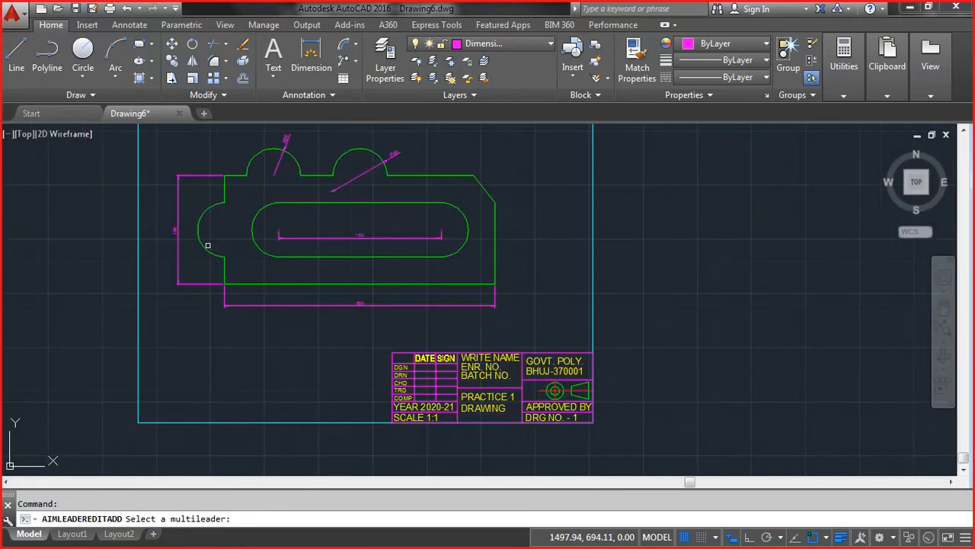
click(490, 197)
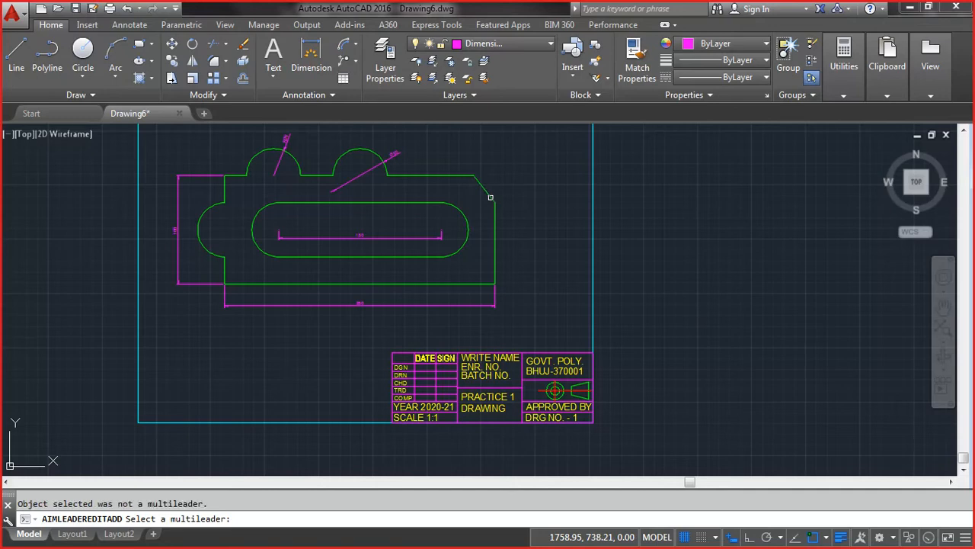
key(Return)
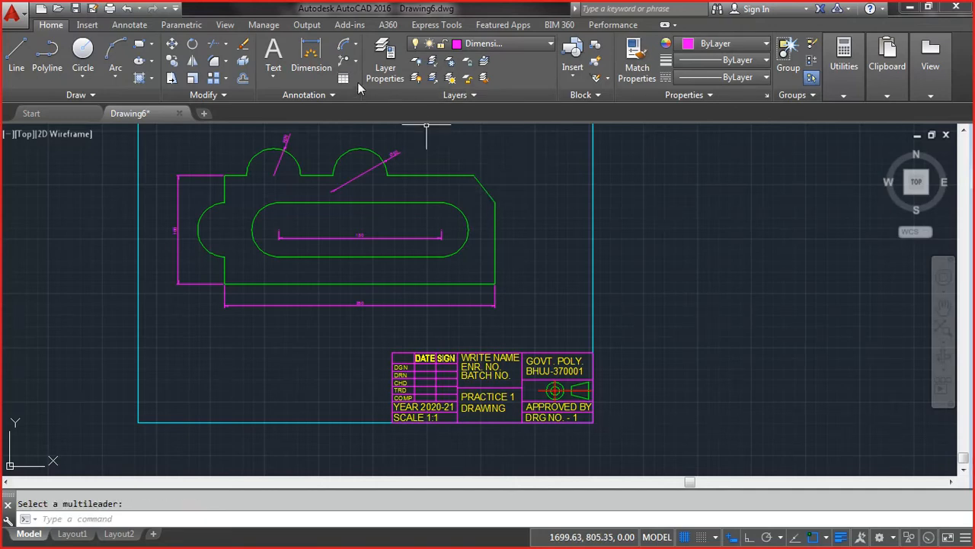
text(dim)
key(Return)
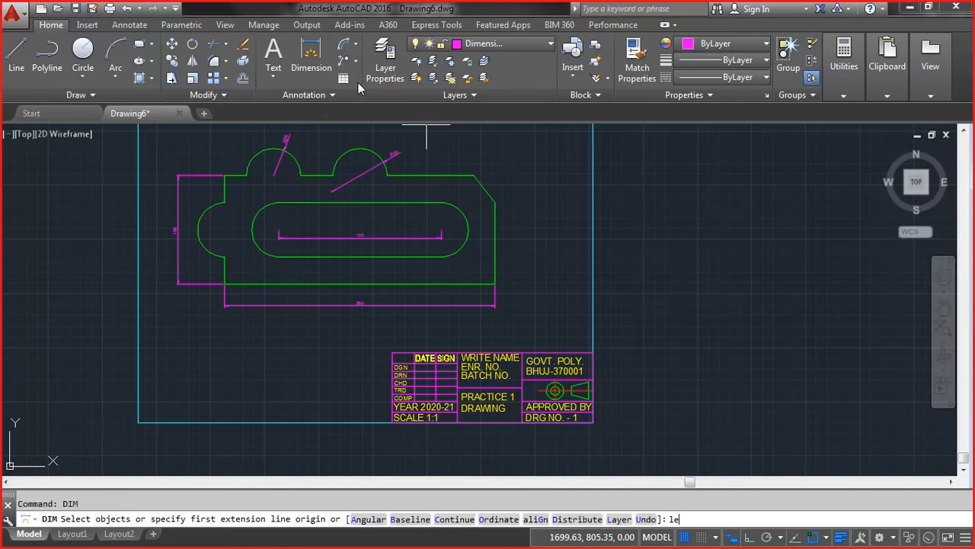
click(476, 177)
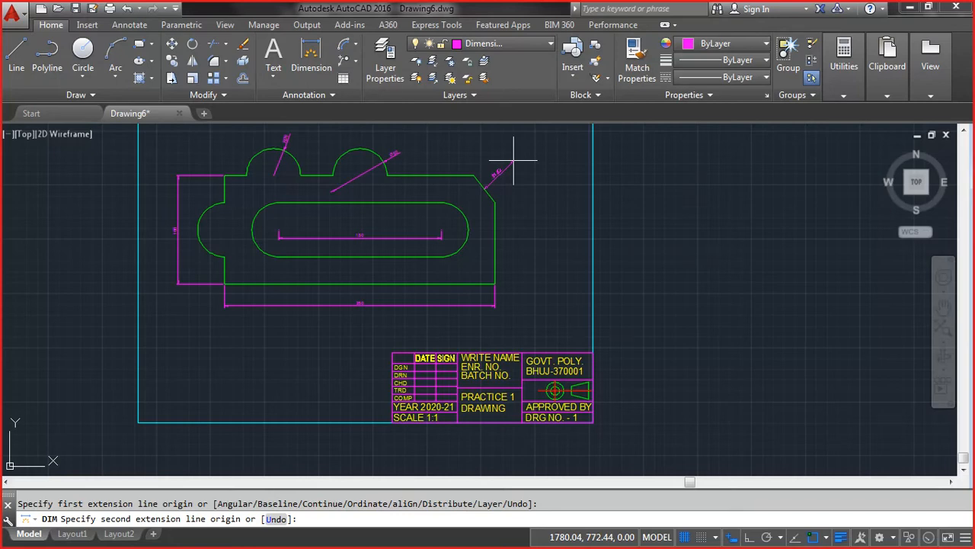
key(Escape)
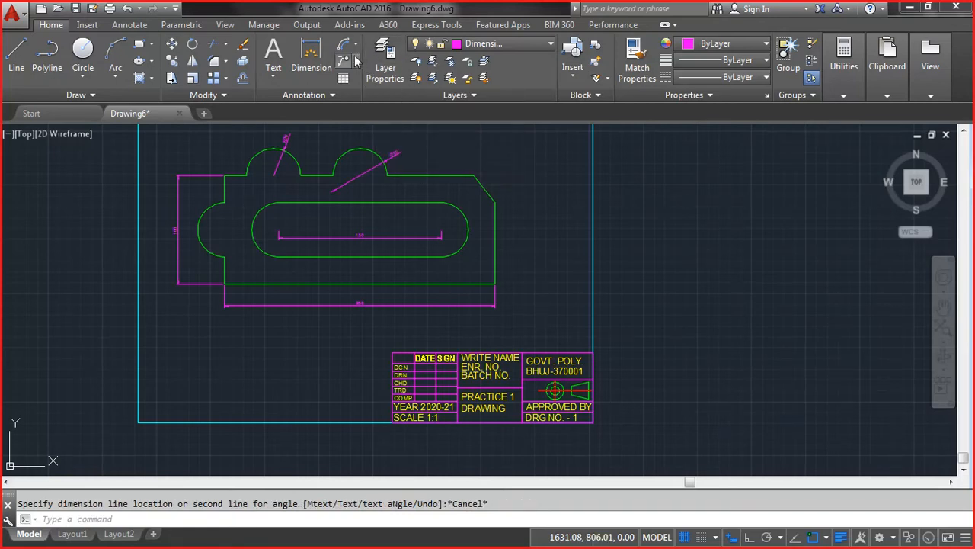
Step: Add a leader reading "Chamfer" that points at the outline's slanted corner edge, with its landing to the upper right
click(356, 61)
click(368, 81)
click(484, 188)
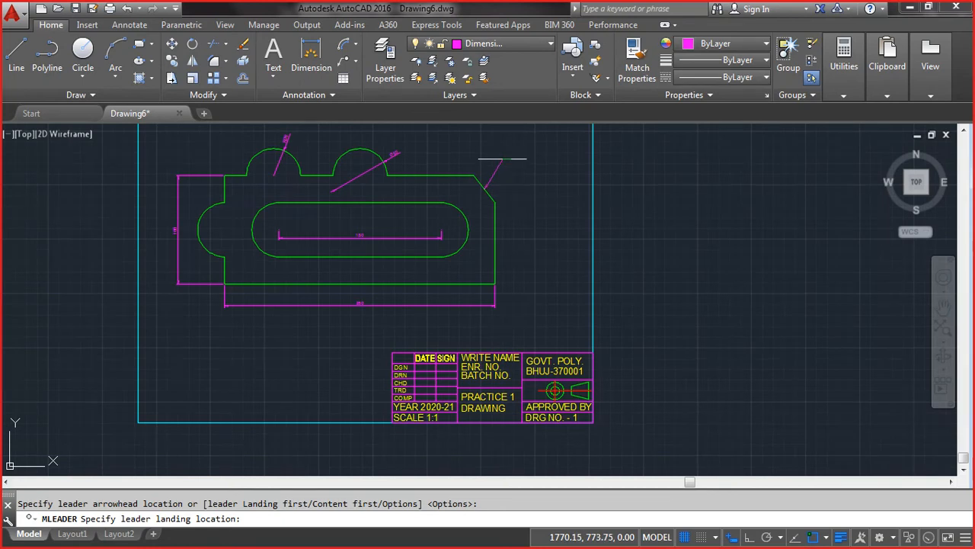
scroll(499, 160, up, 8)
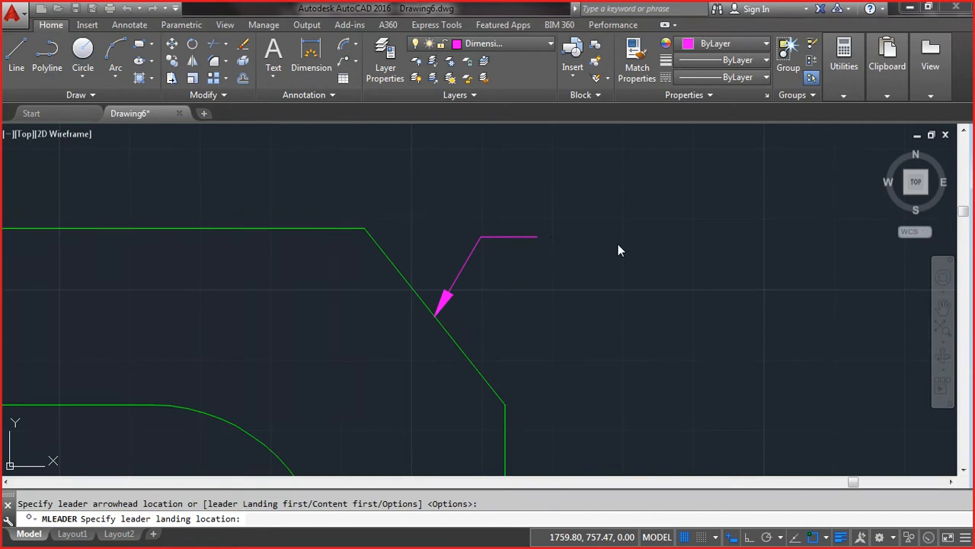
click(610, 280)
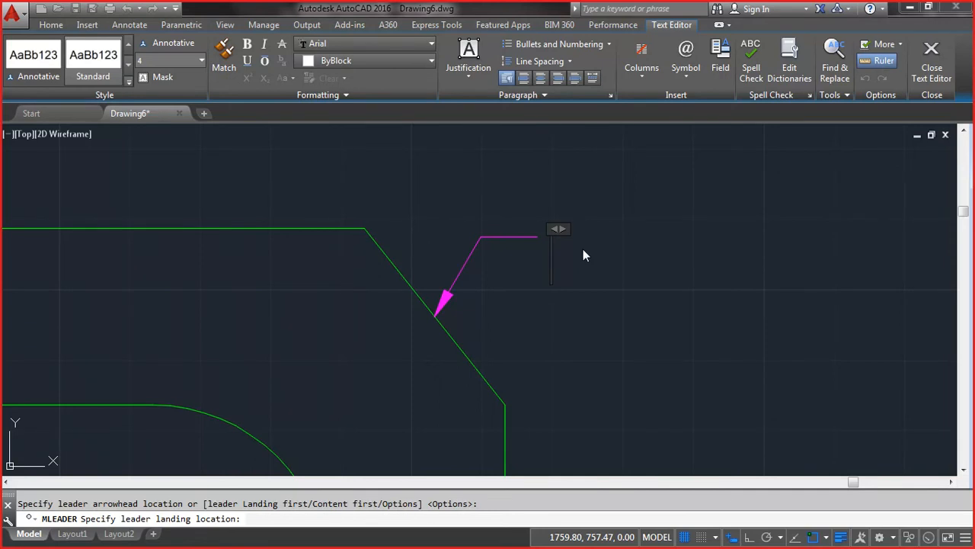
text(Cha)
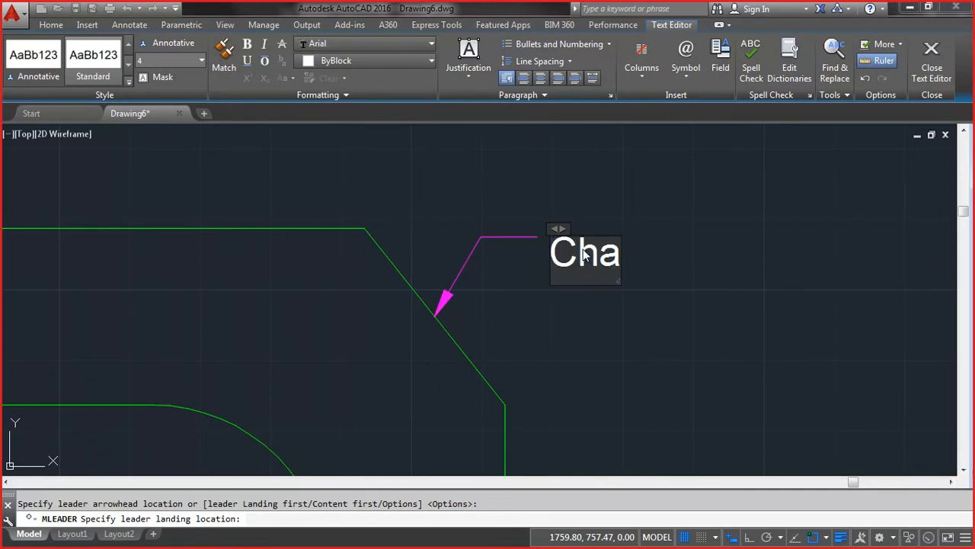
text(mfer)
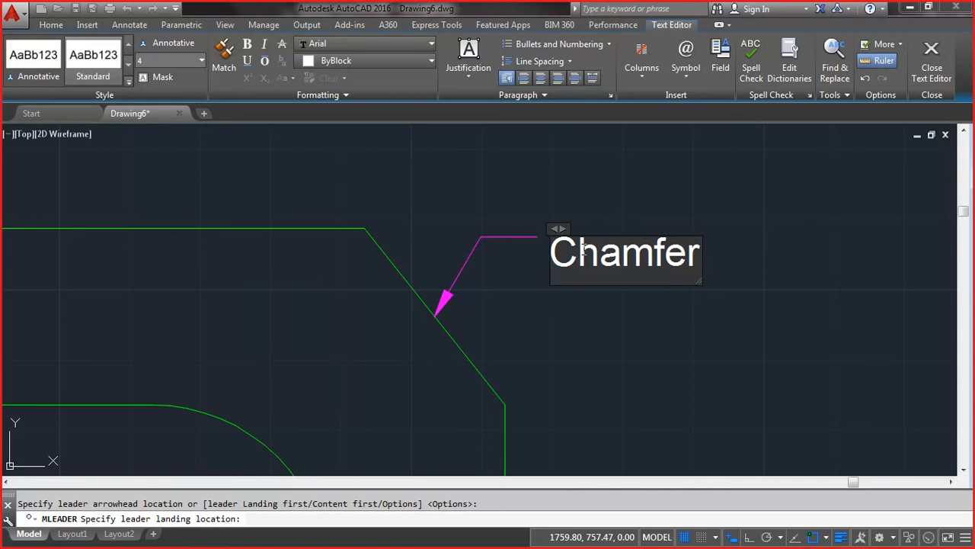
key(Return)
key(Return)
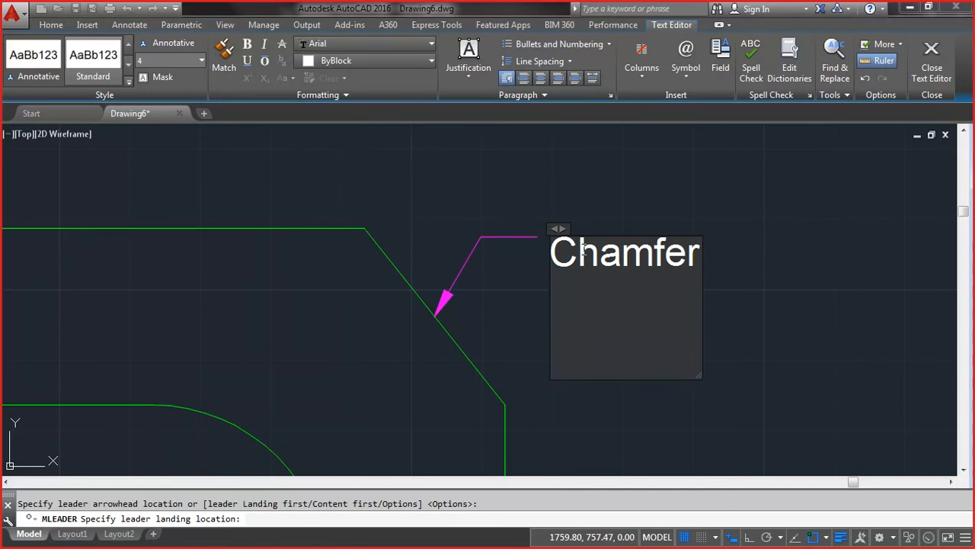
click(714, 318)
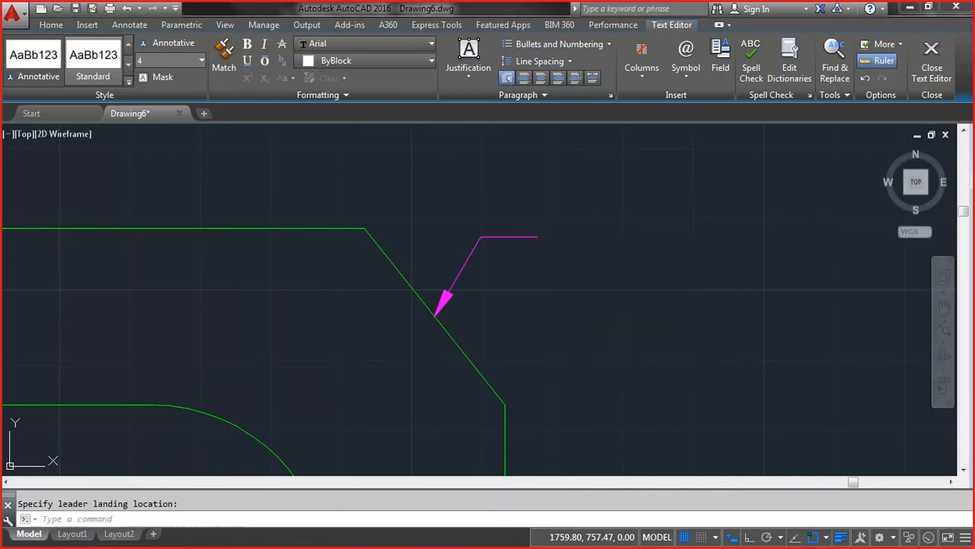
scroll(681, 274, down, 3)
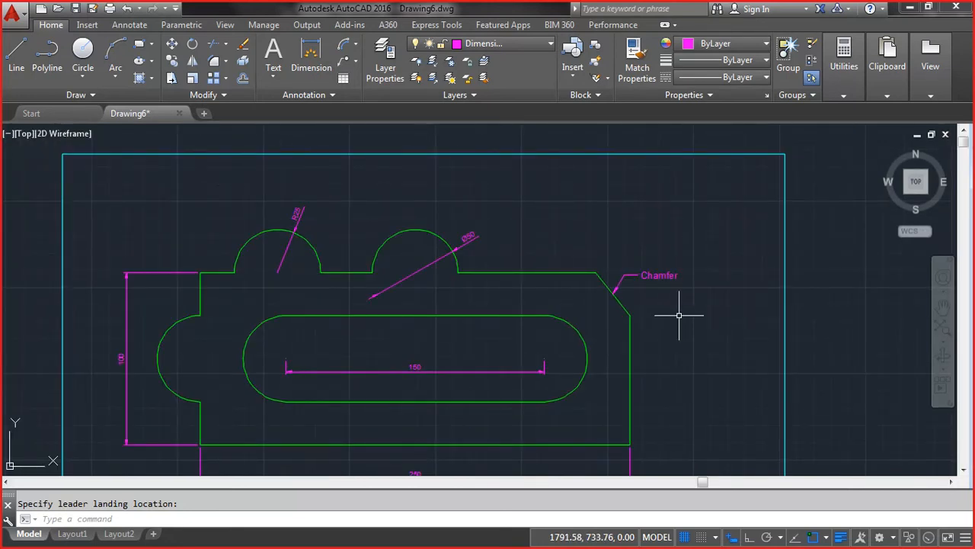
click(356, 61)
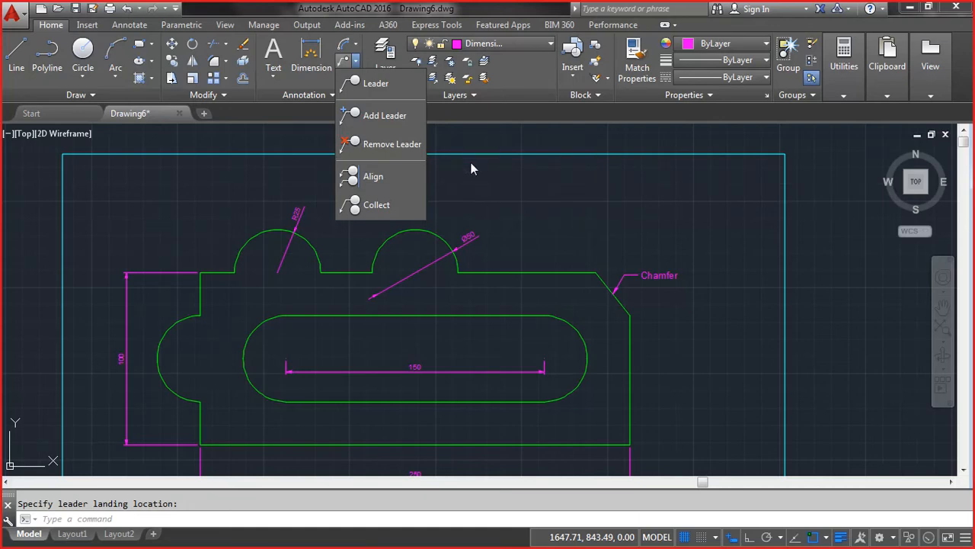
key(Escape)
key(Escape)
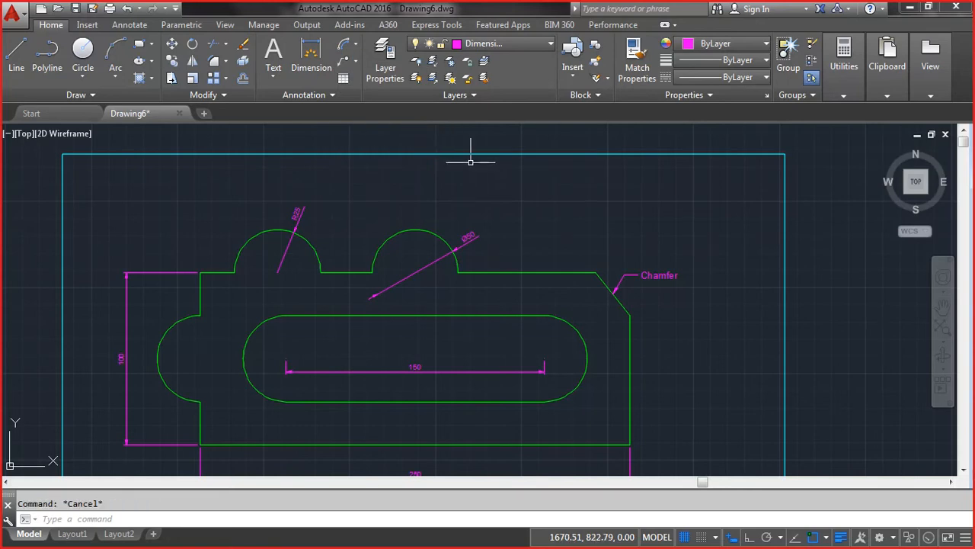
scroll(487, 220, down, 4)
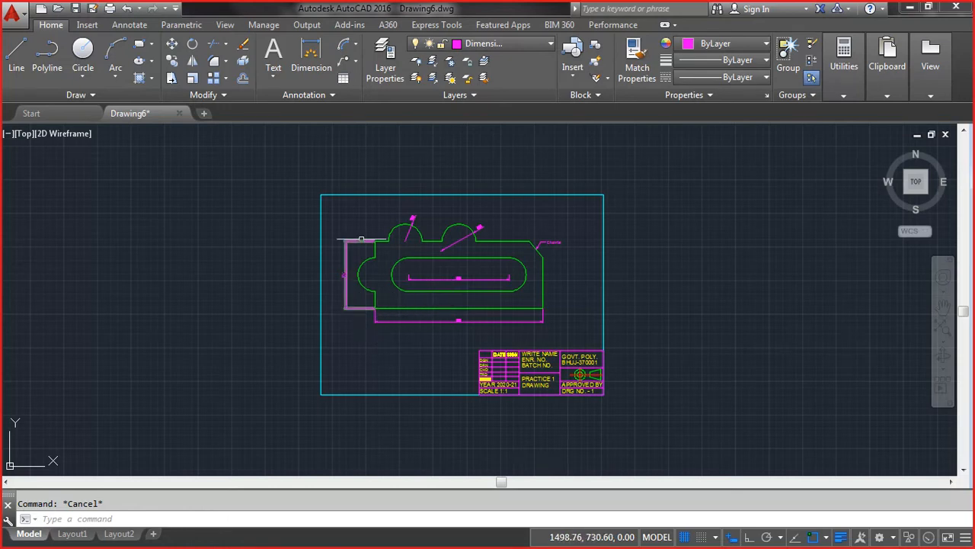
click(355, 45)
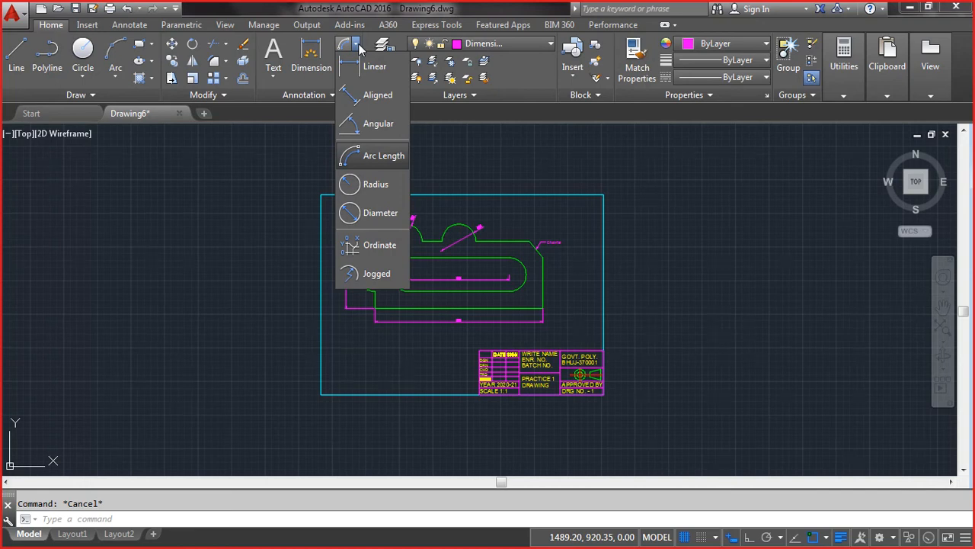
click(309, 67)
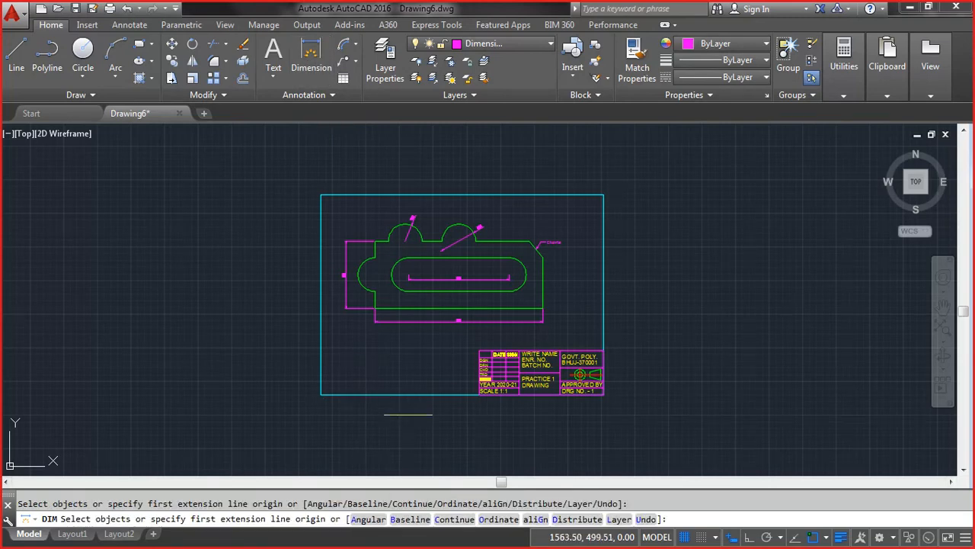
key(Escape)
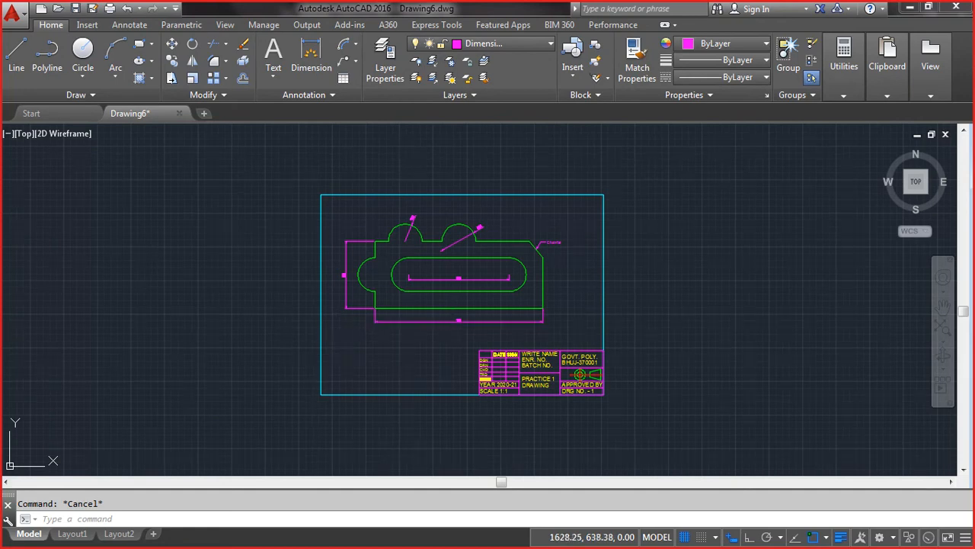
Step: Delete the overall width dimension below the outline and the overall height dimension beside it
click(451, 320)
key(Delete)
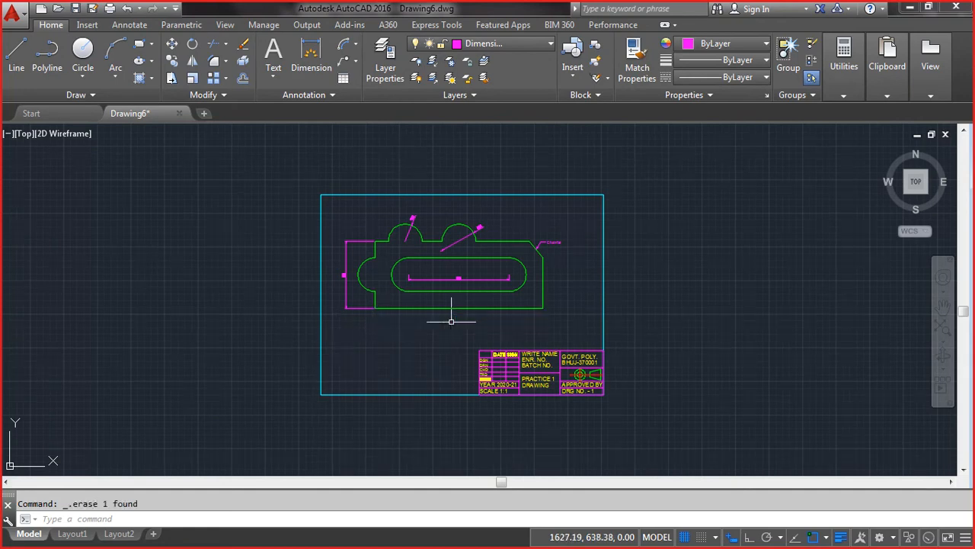
click(350, 311)
click(345, 303)
key(Delete)
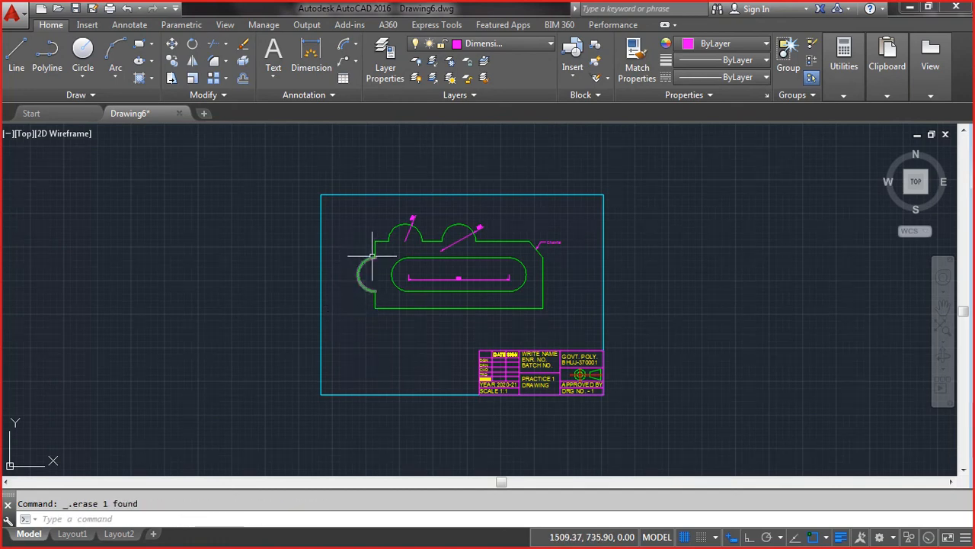
Step: Delete the radius and diameter dimensions from the two semicircular bumps on the top edge
click(413, 217)
key(Delete)
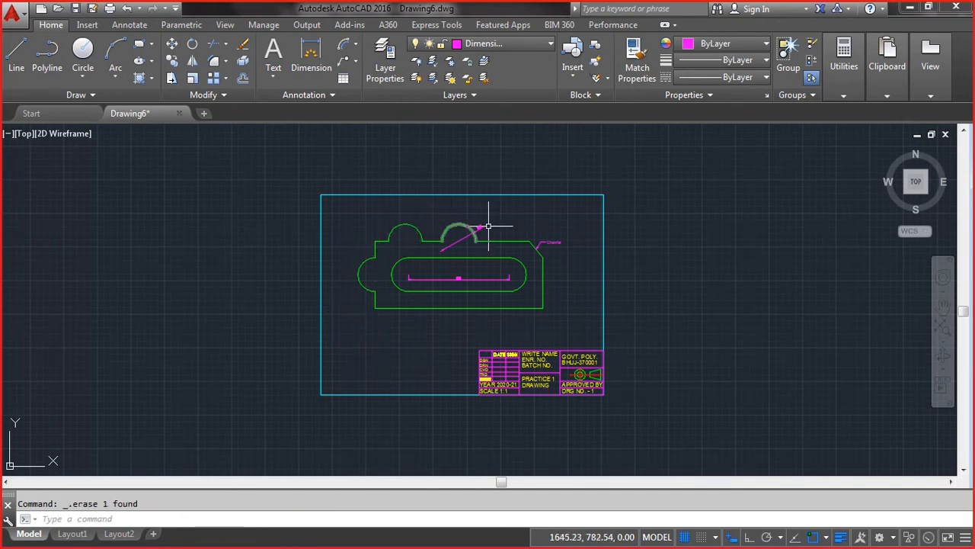
click(479, 225)
key(Delete)
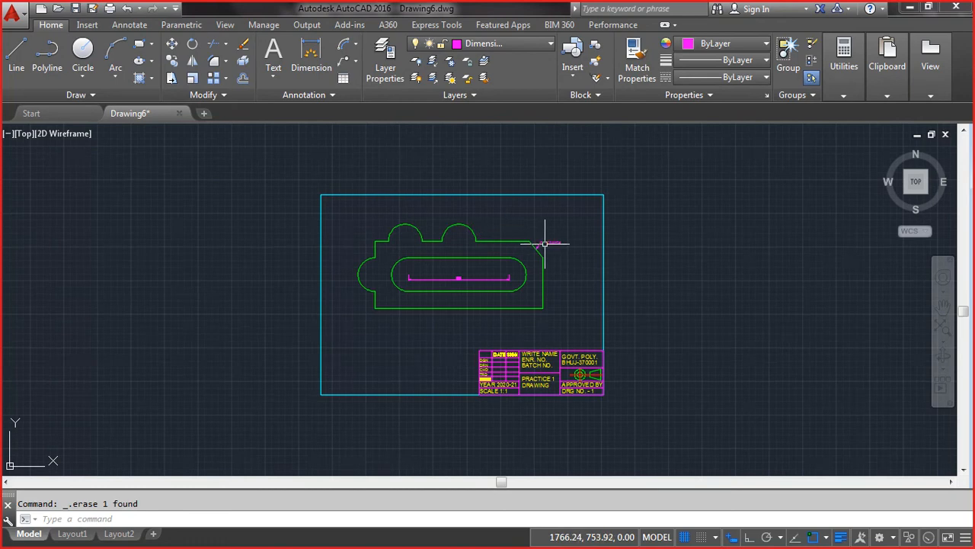
Step: Delete the "Chamfer" leader at the slanted corner and the linear dimension inside the slot
click(548, 240)
click(540, 241)
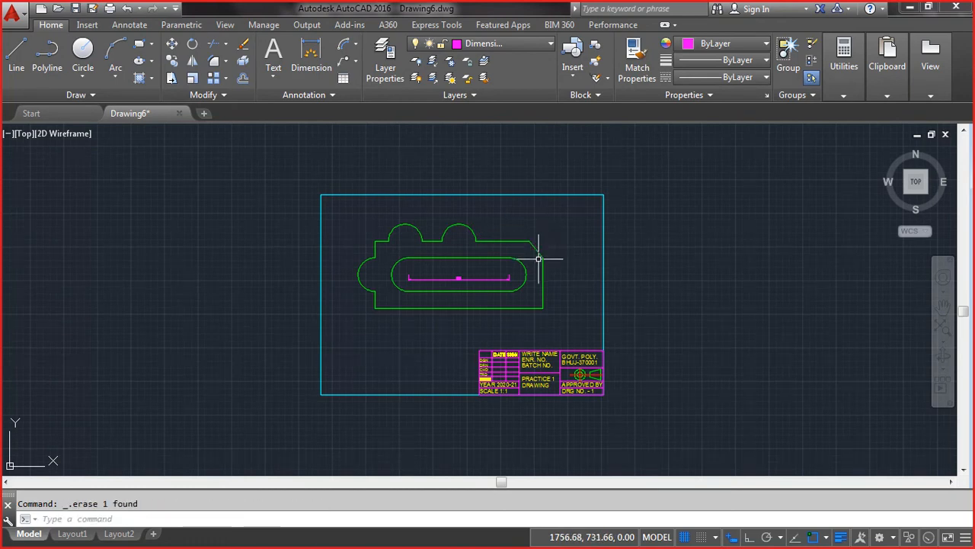
click(497, 280)
key(Delete)
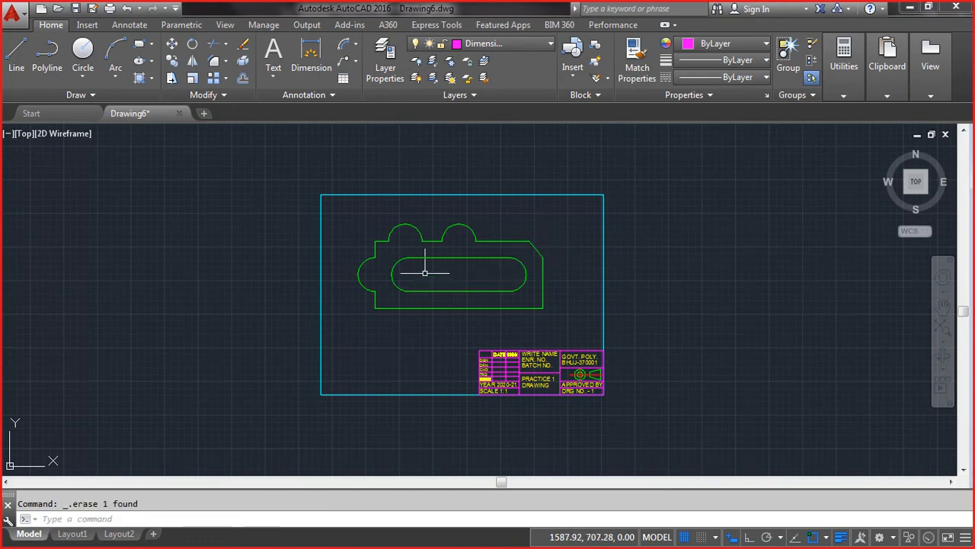
scroll(425, 271, up, 4)
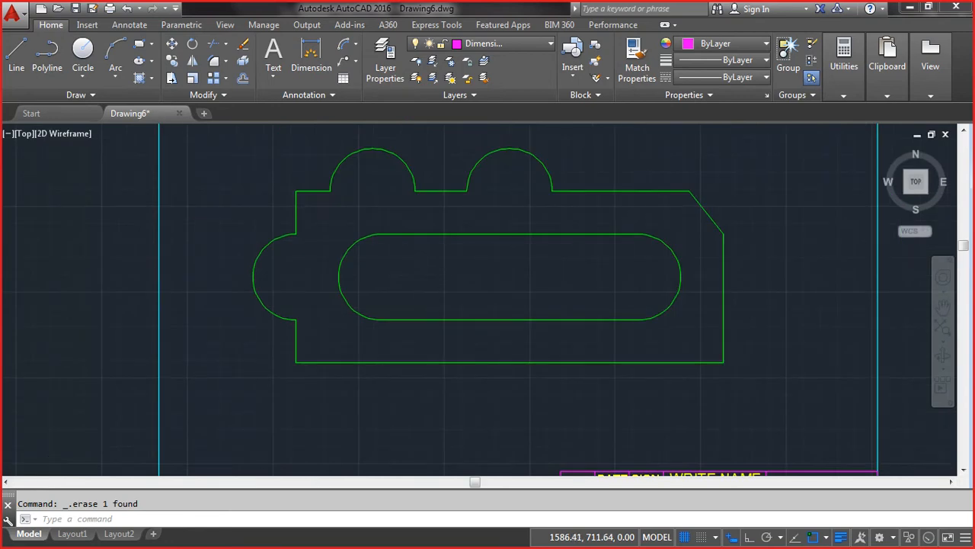
scroll(420, 277, down, 2)
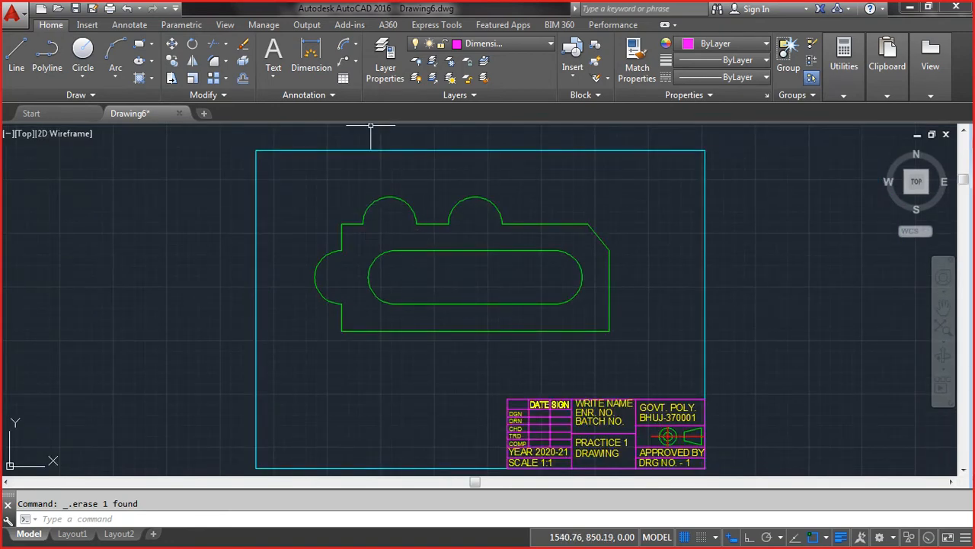
text(m)
key(Return)
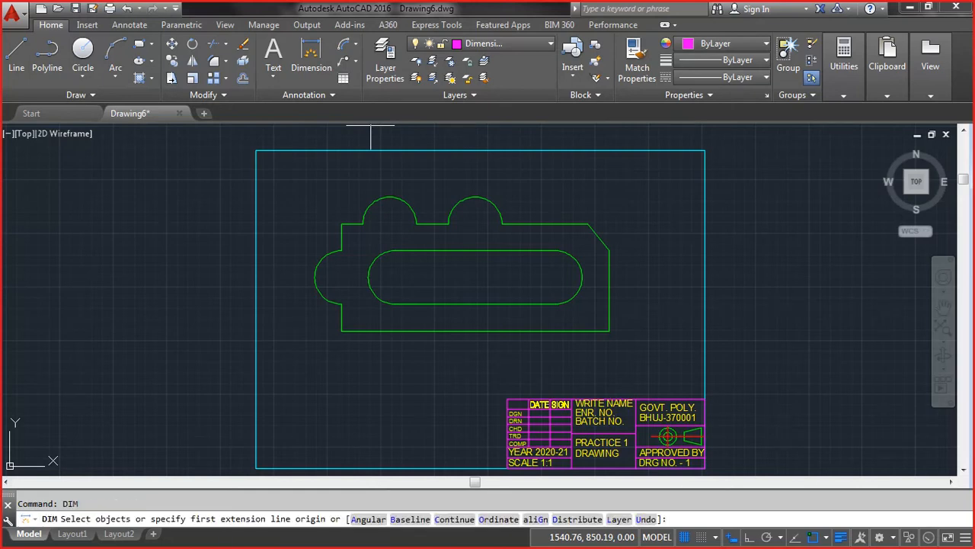
click(395, 277)
key(Return)
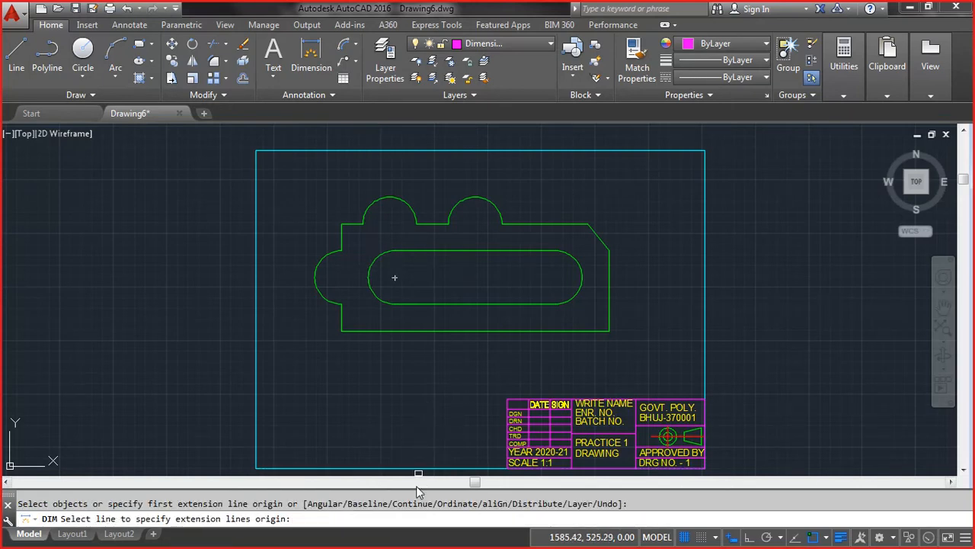
key(Return)
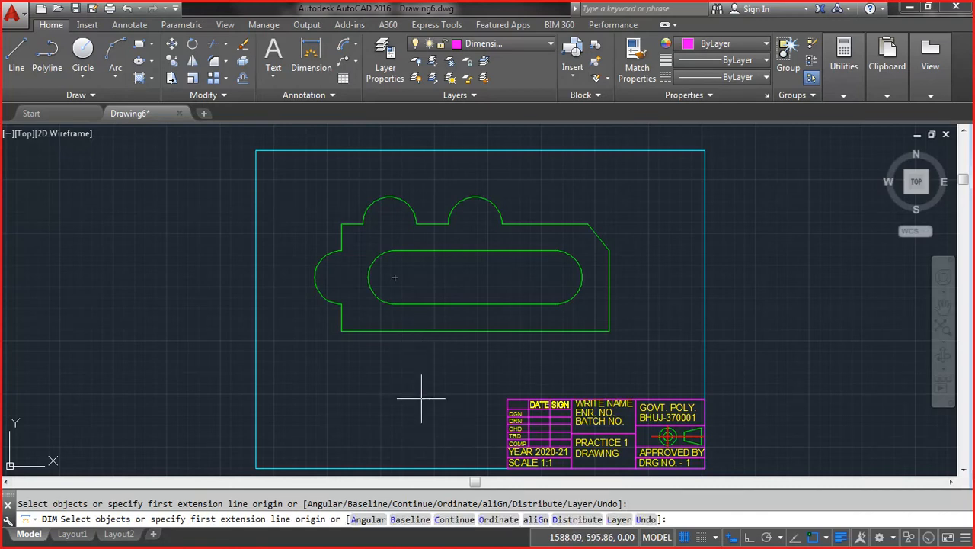
text(b)
key(Return)
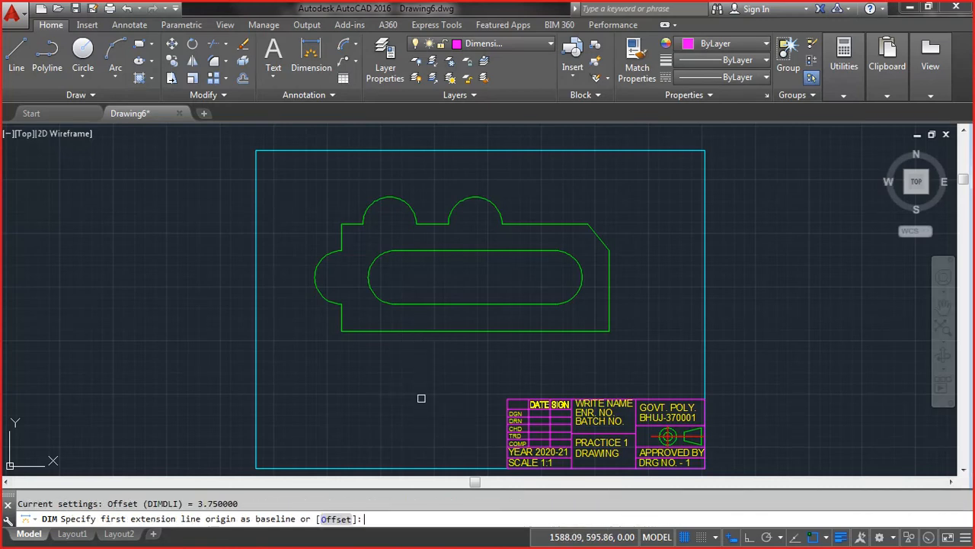
click(341, 228)
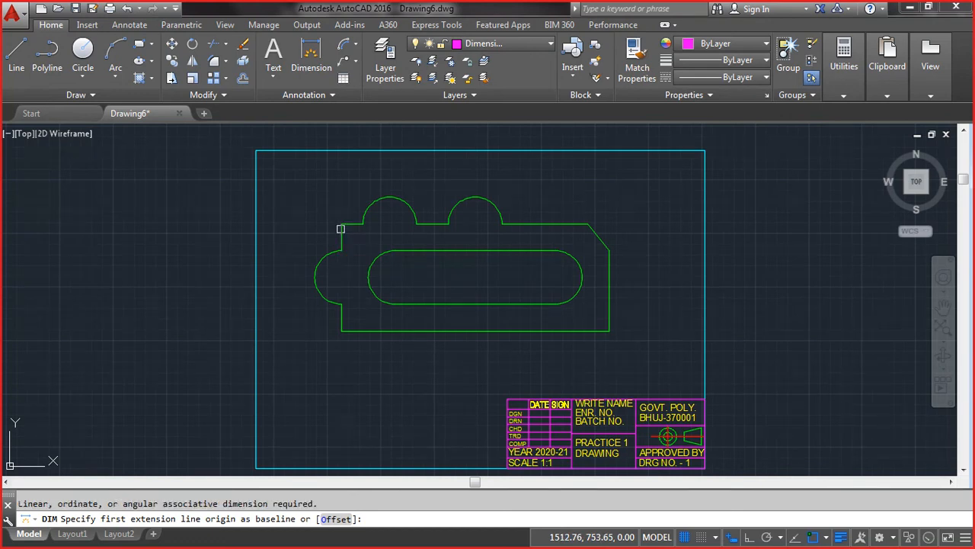
key(Escape)
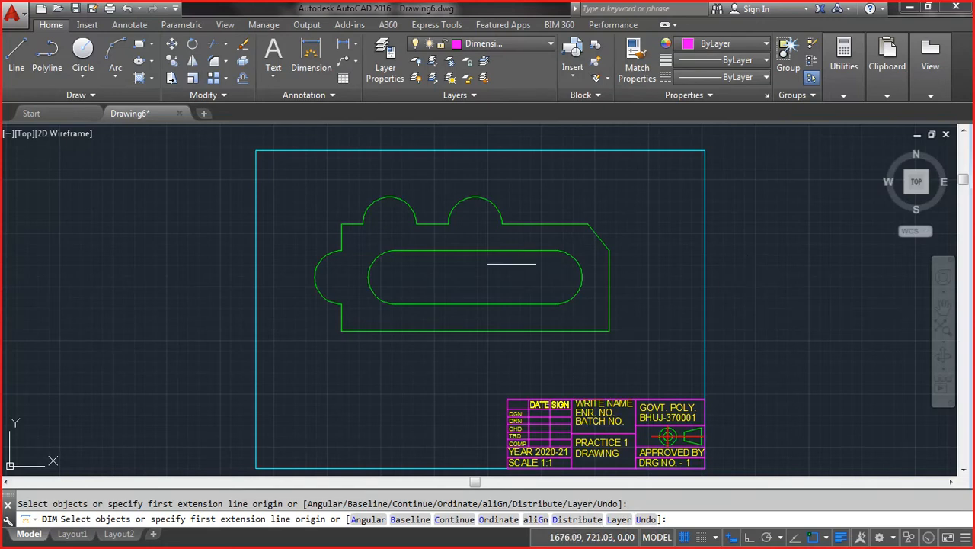
key(Return)
text(m)
key(Return)
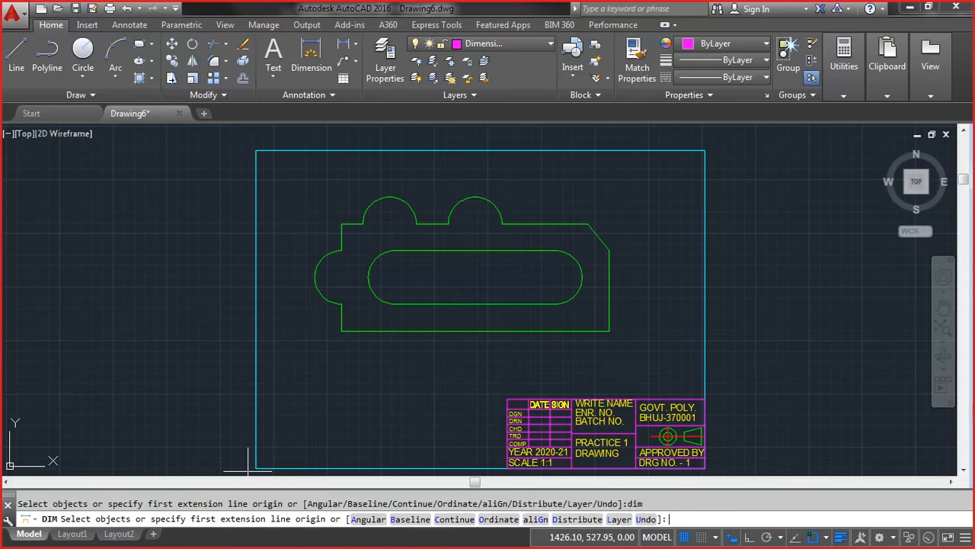
Step: Add a horizontal linear dimension above the outline, spanning from its upper-left corner to the chamfer's end on the right edge
click(343, 43)
click(341, 223)
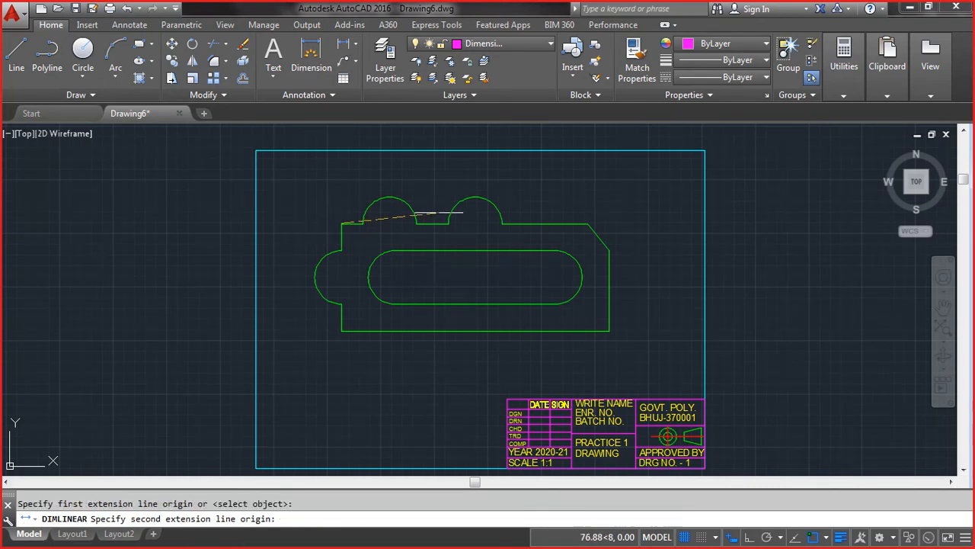
click(609, 248)
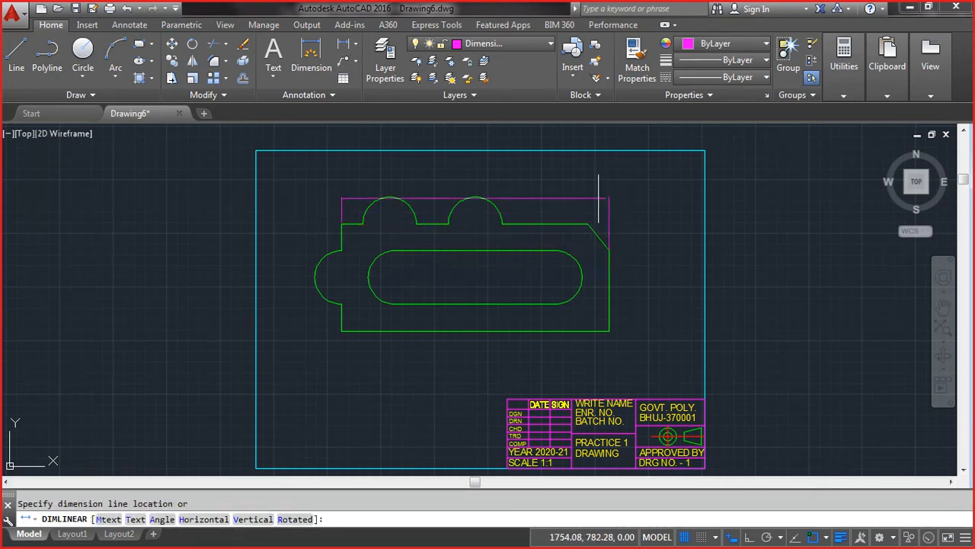
click(574, 178)
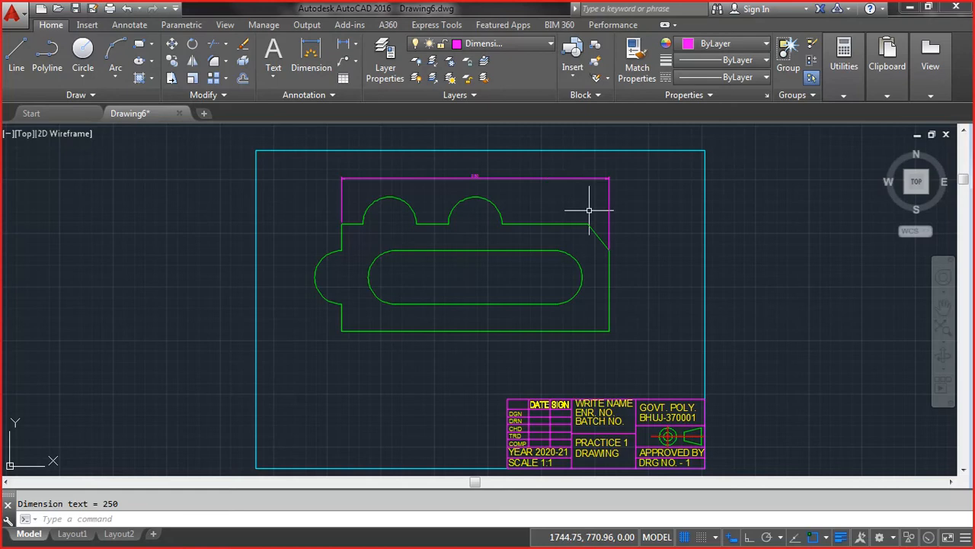
scroll(453, 165, up, 5)
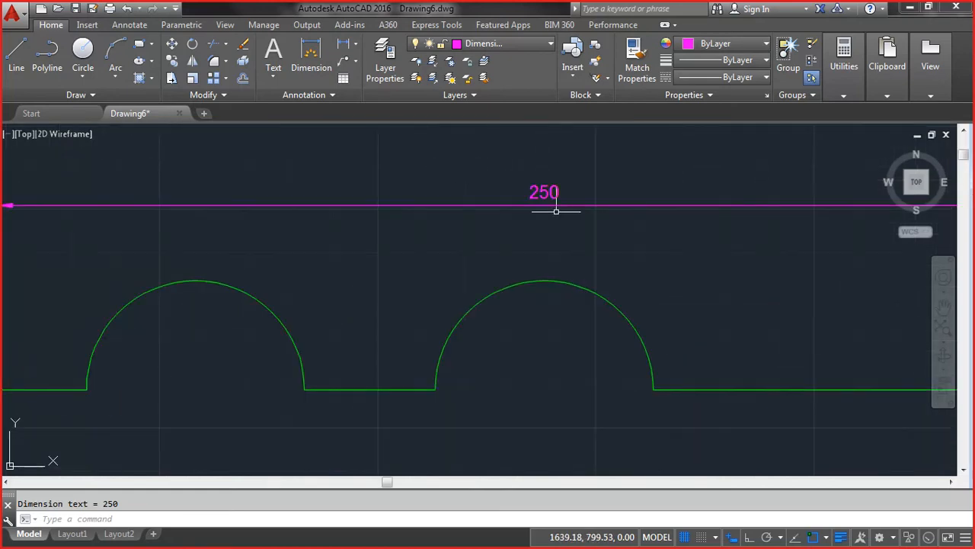
mouse_move(555, 189)
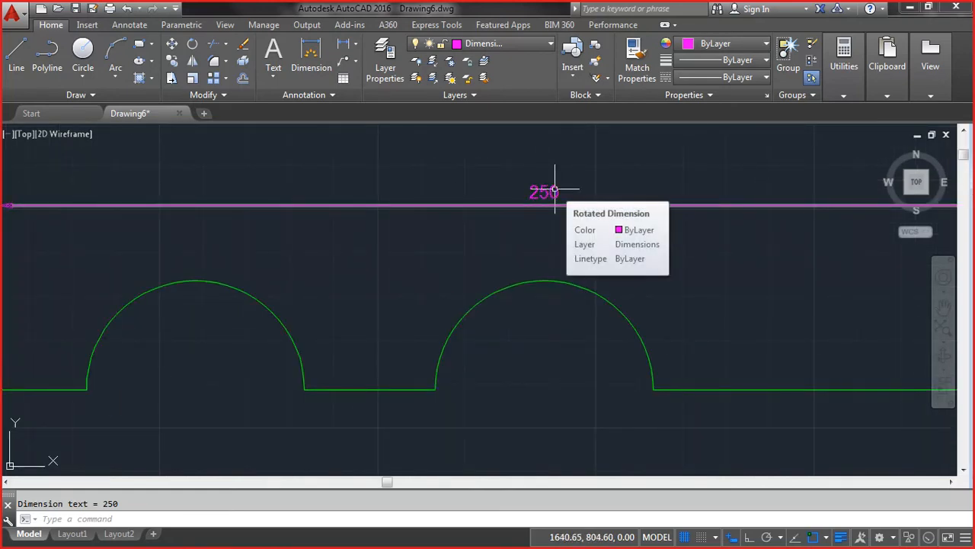
Step: Delete the whole 1:1 drawing, including the border, outline, width dimension and title block
scroll(555, 189, down, 8)
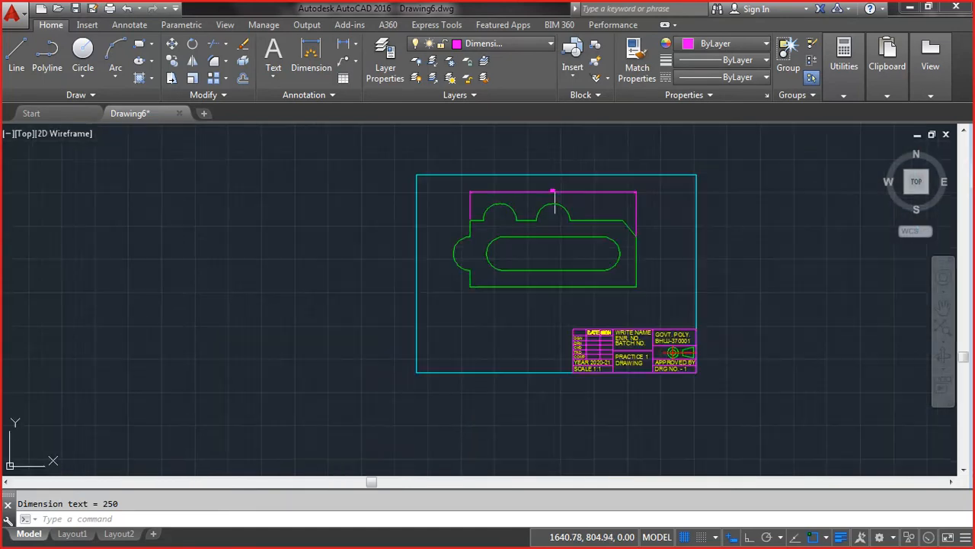
scroll(601, 369, up, 5)
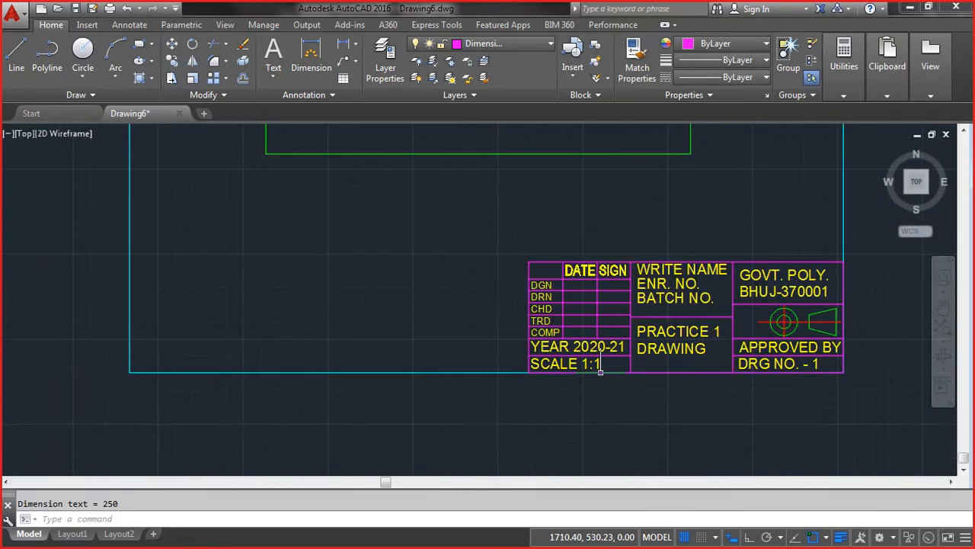
scroll(599, 370, down, 7)
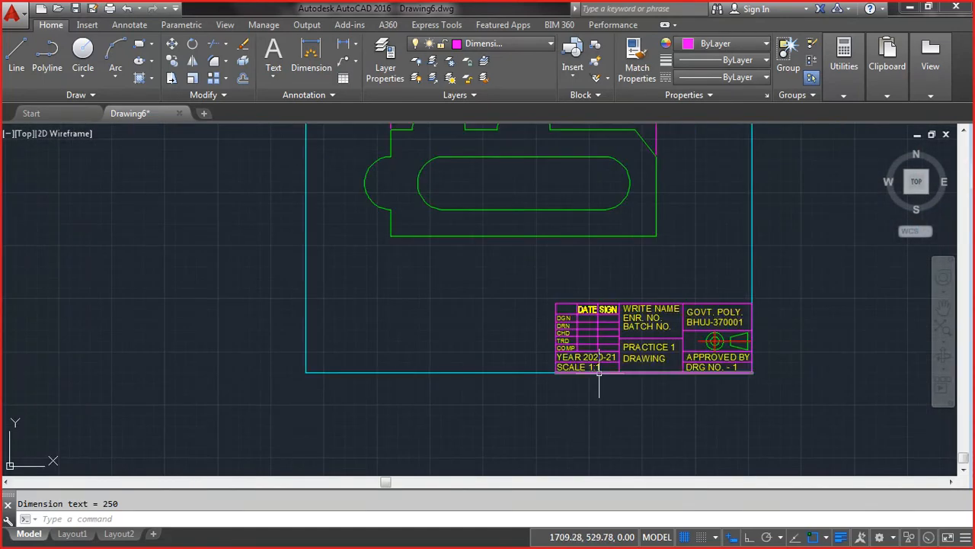
click(454, 393)
click(710, 203)
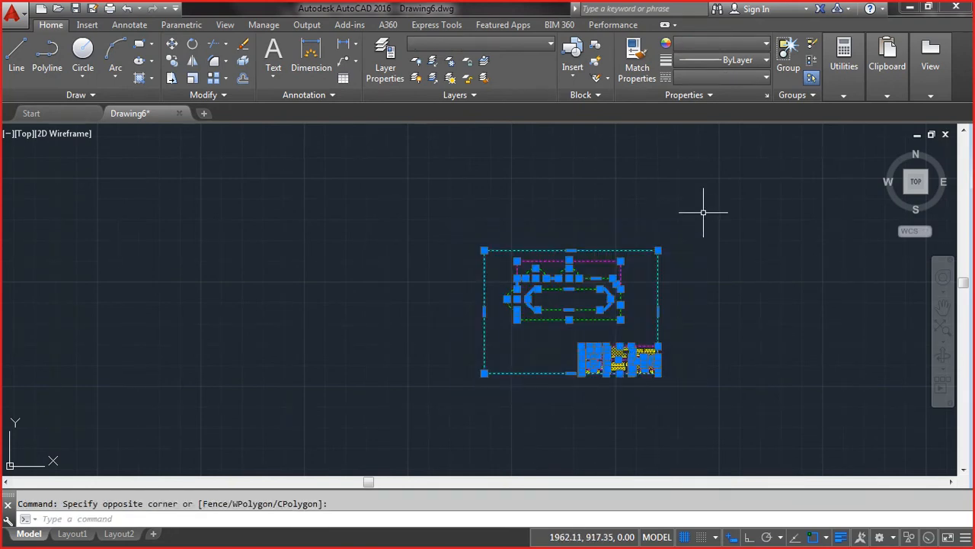
key(Delete)
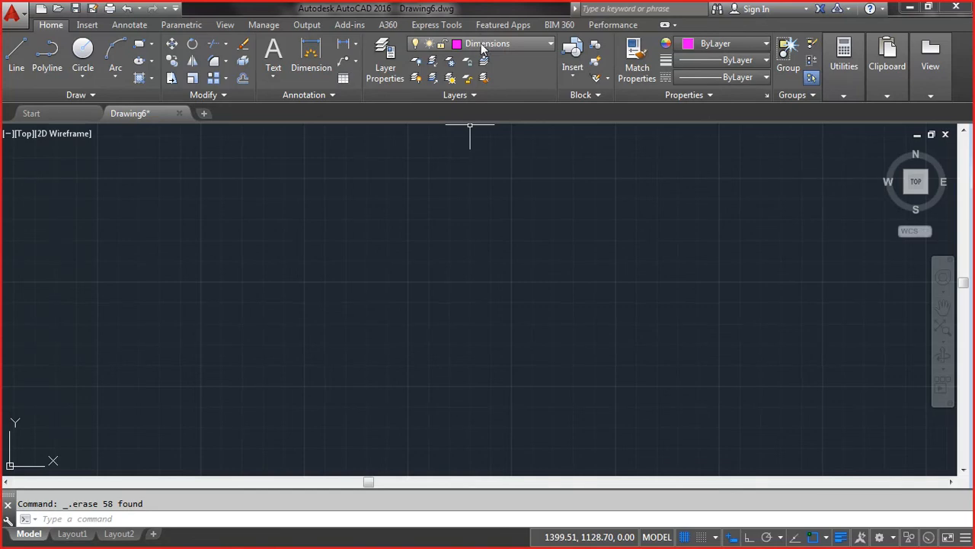
Step: Turn on and thaw the TEMP layer and fit its 1:2 drawing in the view
click(481, 44)
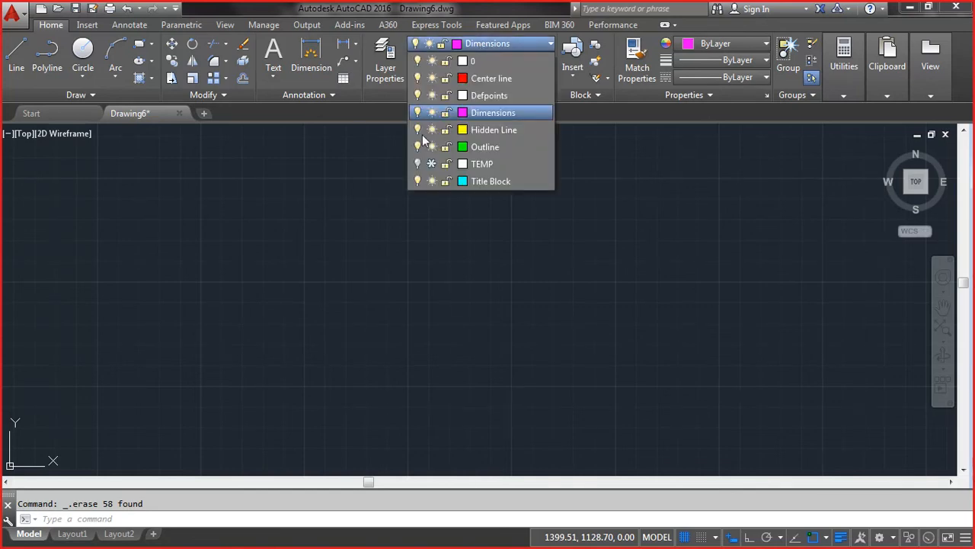
click(431, 163)
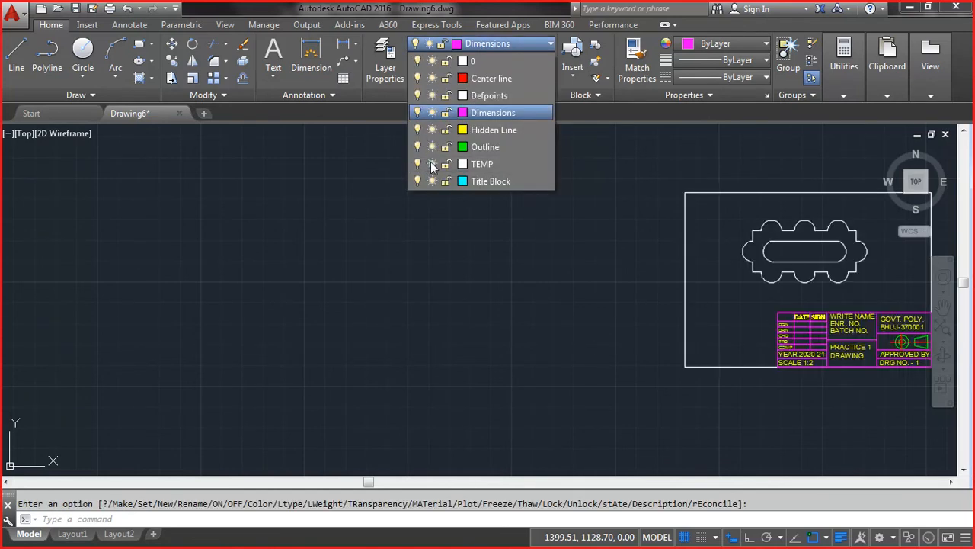
click(385, 261)
key(Escape)
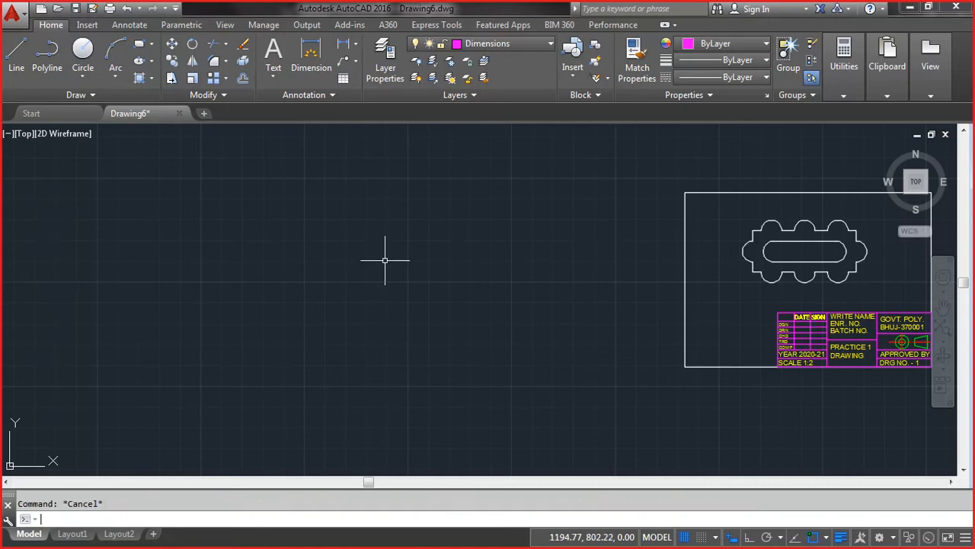
middle_click(384, 260)
middle_click(385, 260)
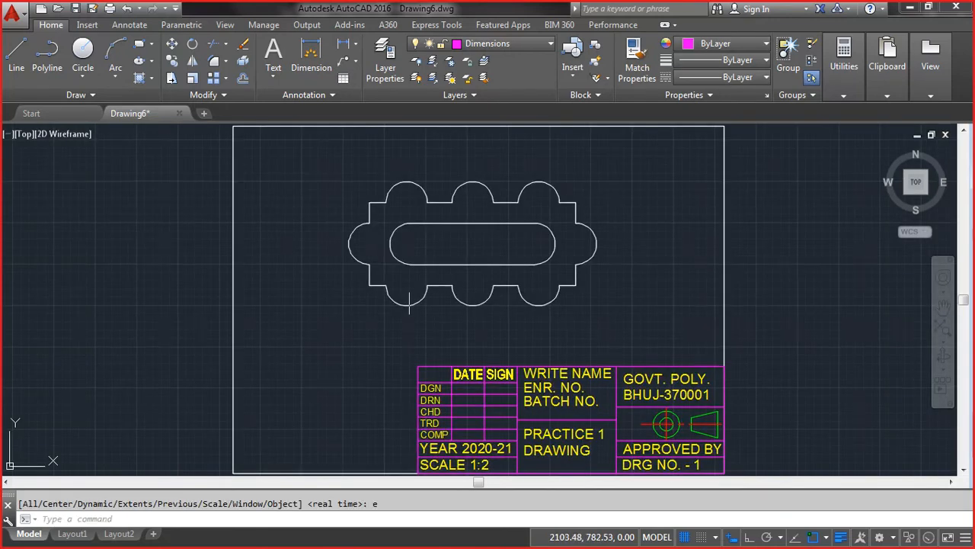
Step: Assign the rectangular border of the 1:2 drawing to the Title Block layer
click(318, 320)
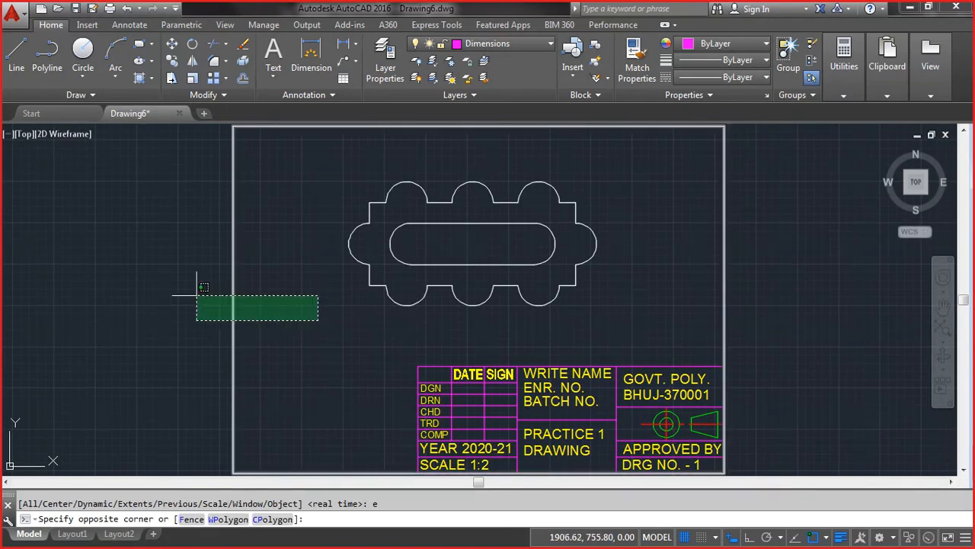
click(196, 296)
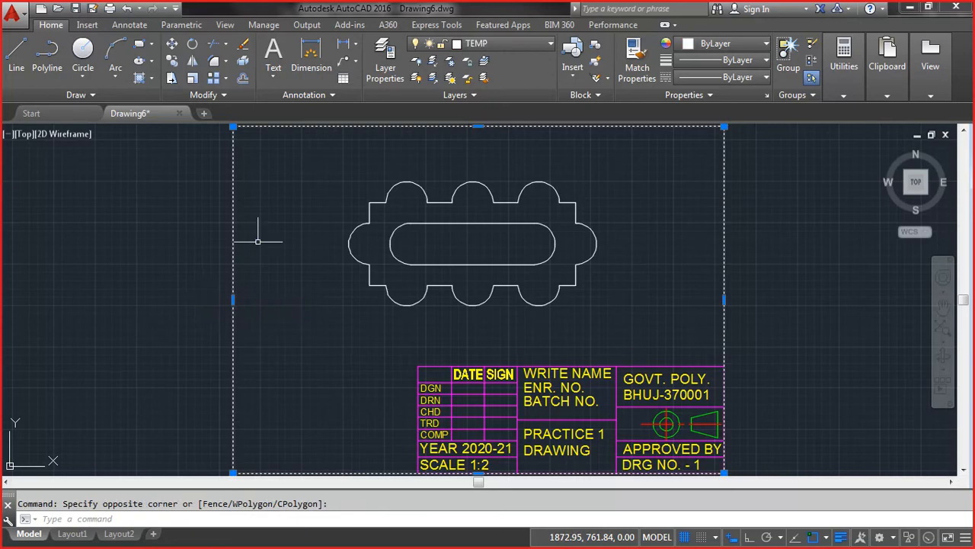
click(450, 44)
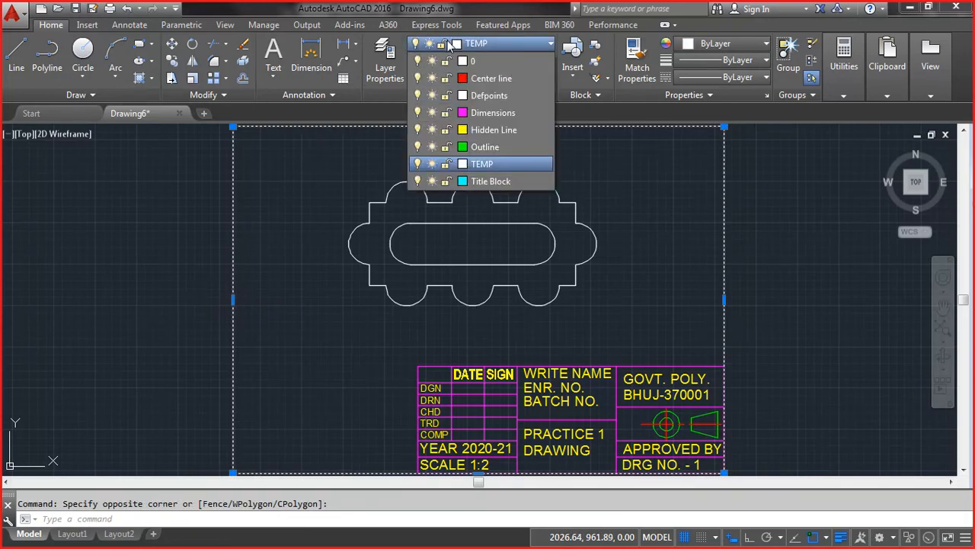
click(490, 181)
Step: Add the scalloped profile and inner slot to the selected border and assign them all to the Outline layer
click(328, 315)
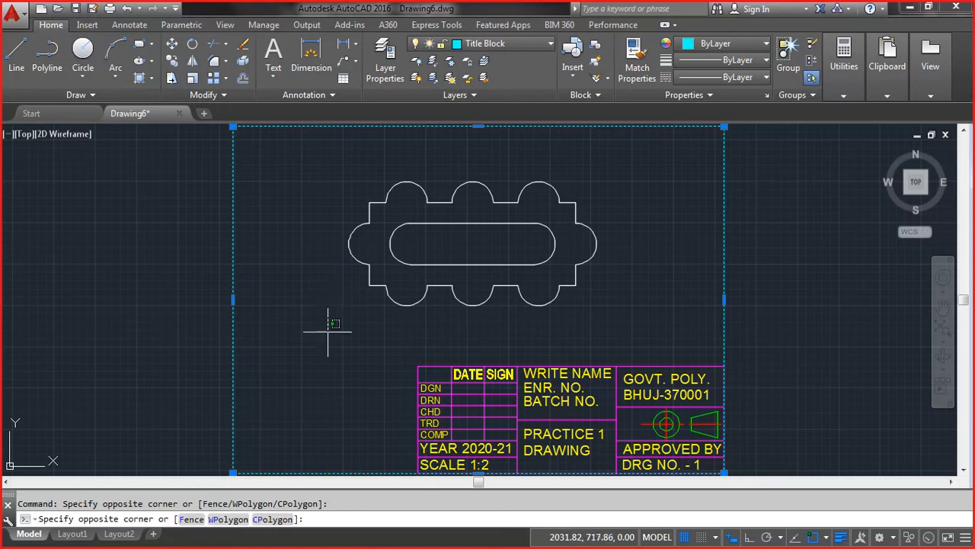
click(621, 168)
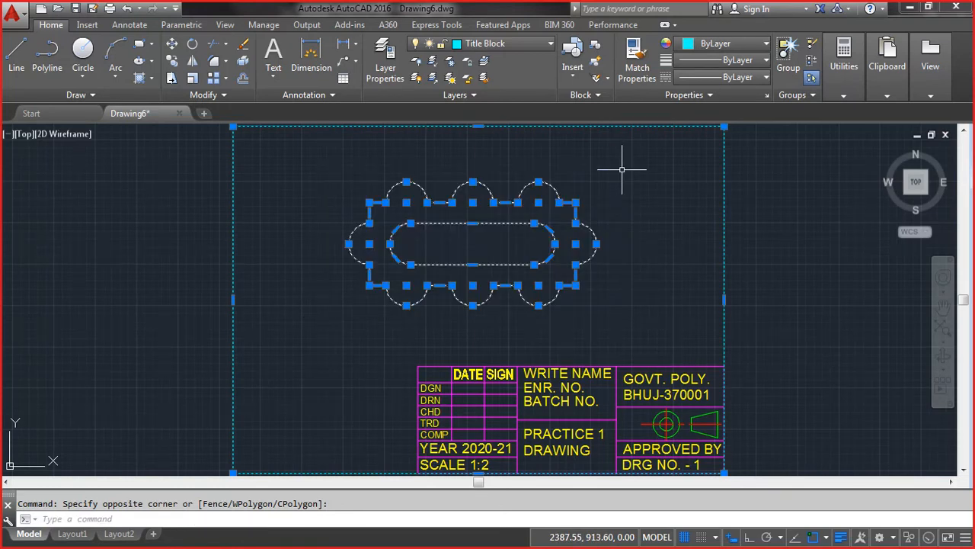
click(449, 51)
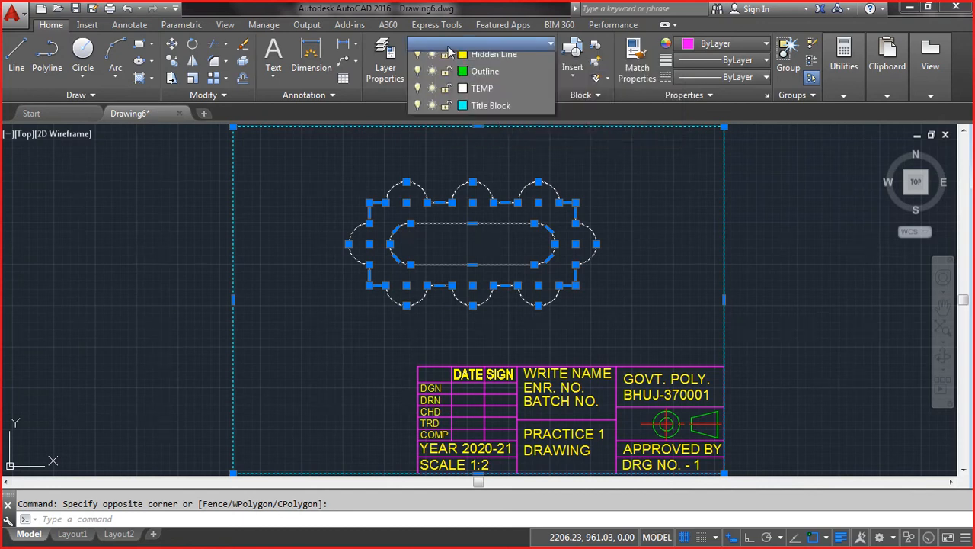
click(485, 147)
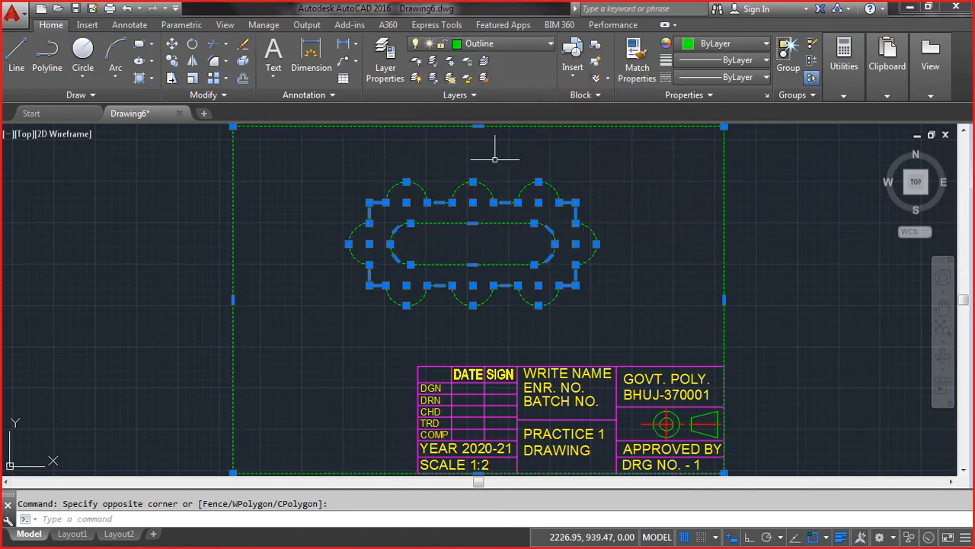
key(Escape)
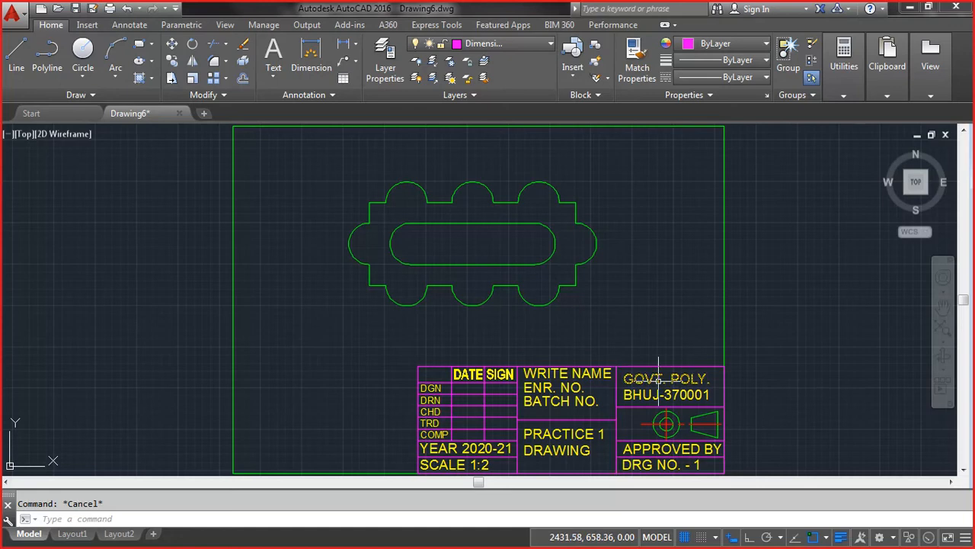
Step: List the properties of the "GOVT. POLY." text in the title block to check its text height
text(li)
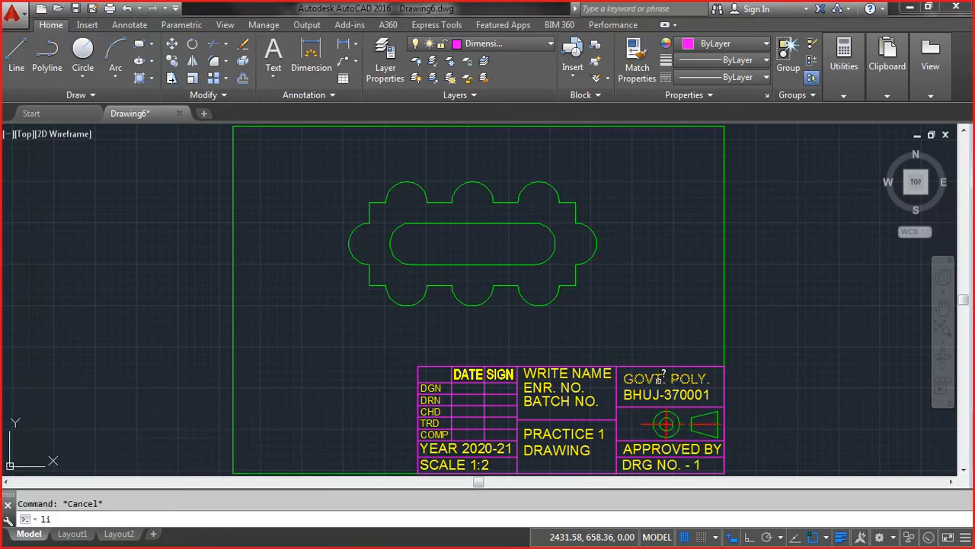
key(Return)
click(662, 377)
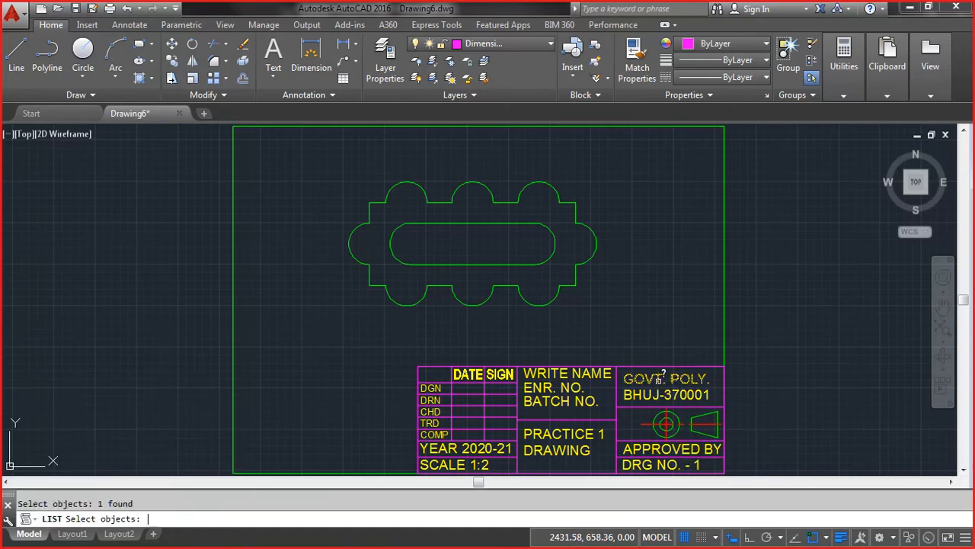
key(Return)
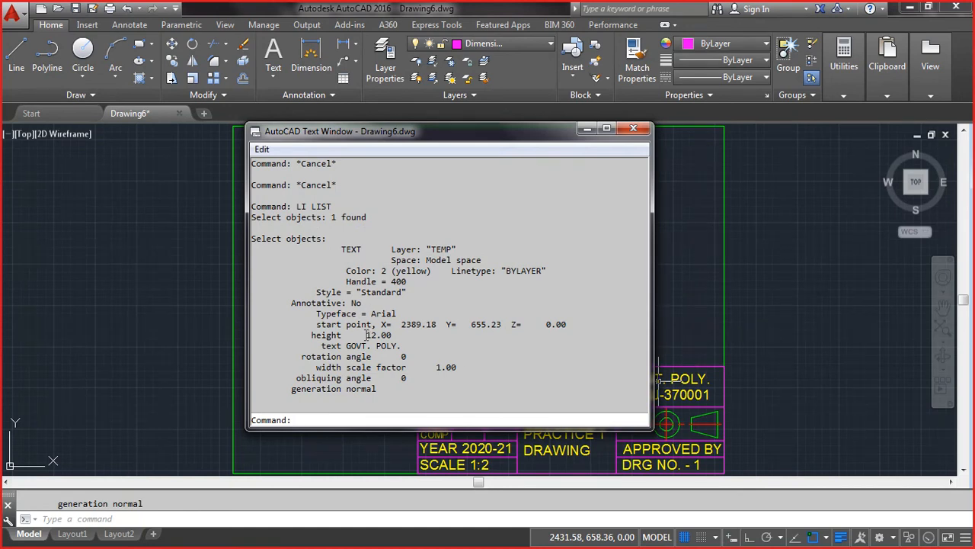
drag(366, 335, 402, 335)
key(F2)
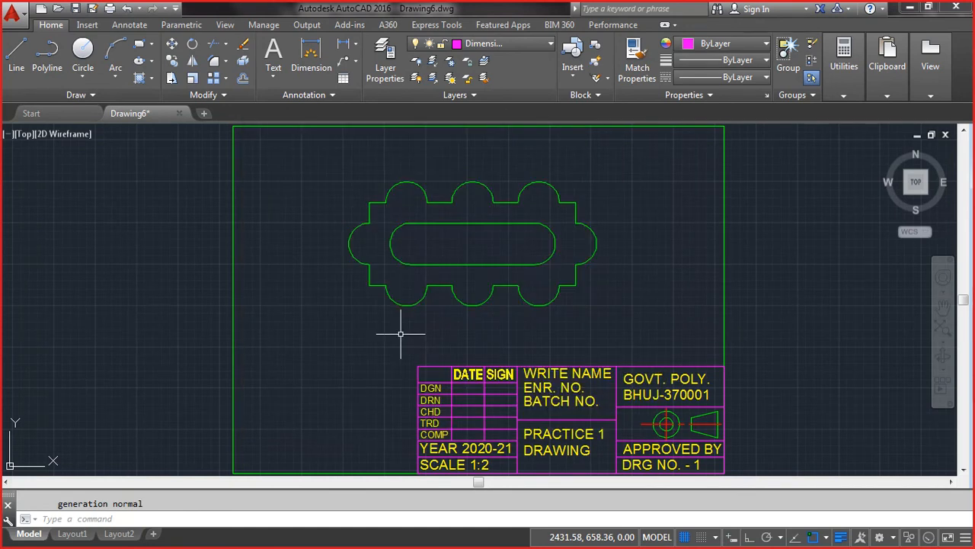
Step: Dimension the overall horizontal distance between the scalloped profile's upper-left and upper-right corners, placing the dimension above the arcs
mouse_move(634, 368)
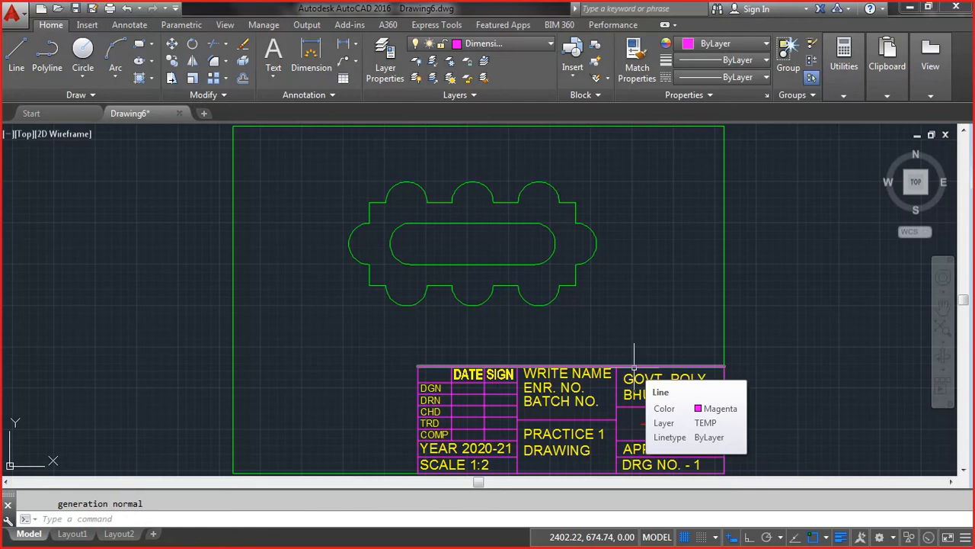
text(DIm)
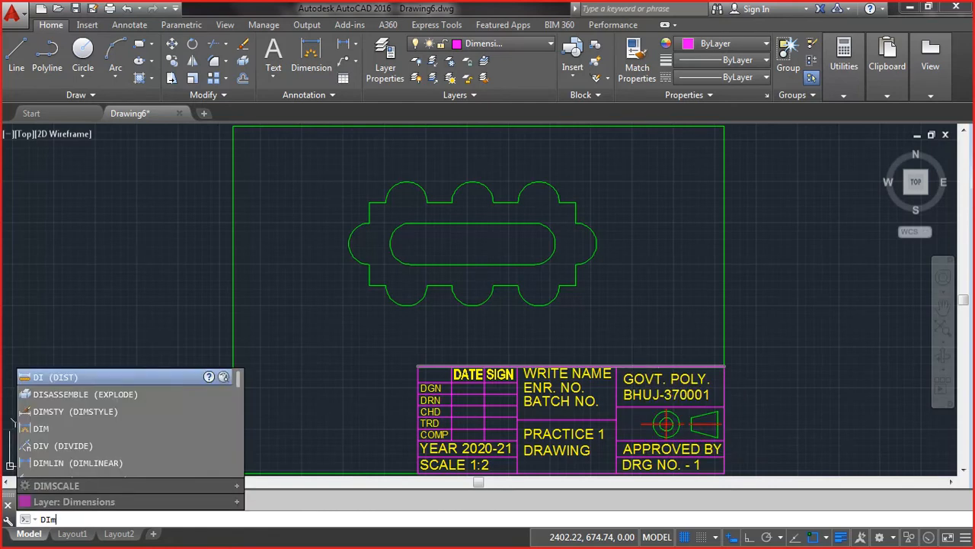
key(Return)
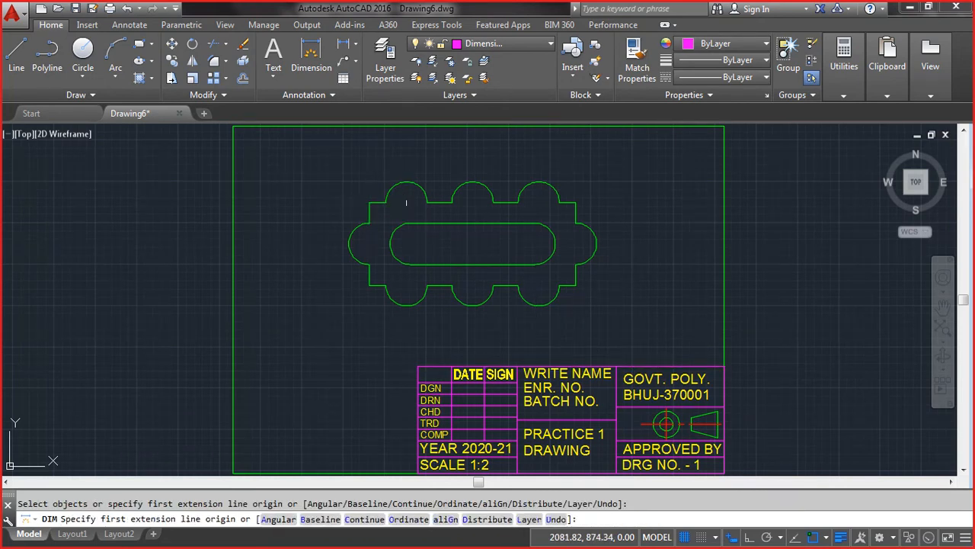
click(369, 203)
click(576, 203)
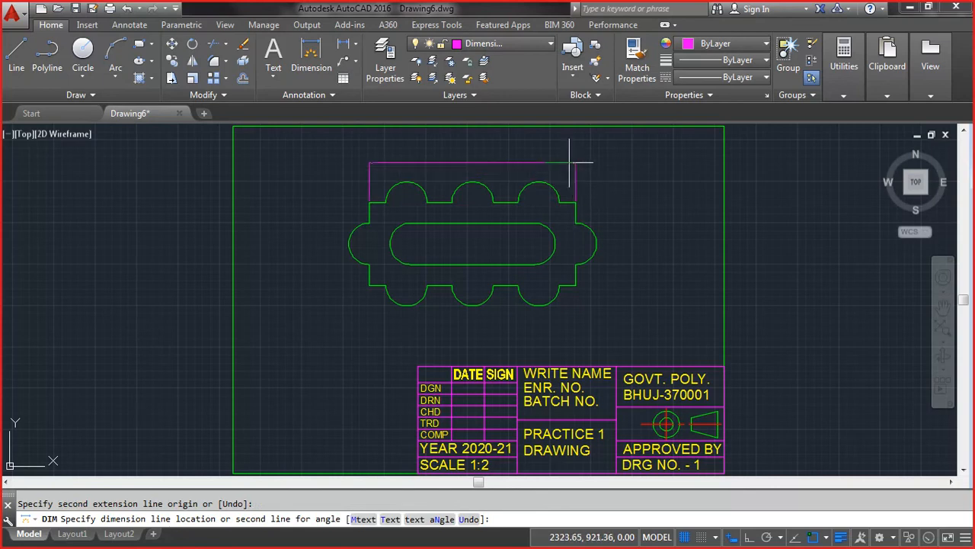
click(473, 162)
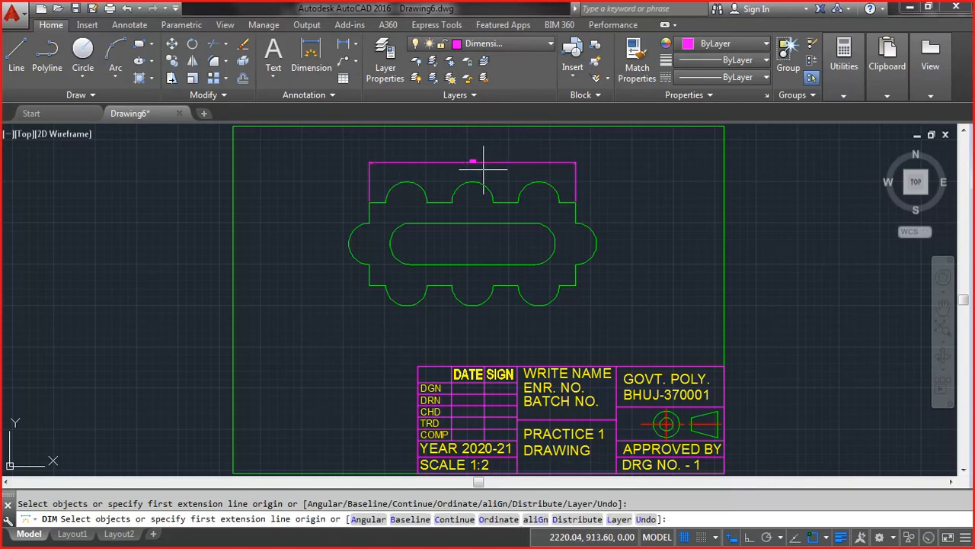
scroll(474, 156, up, 8)
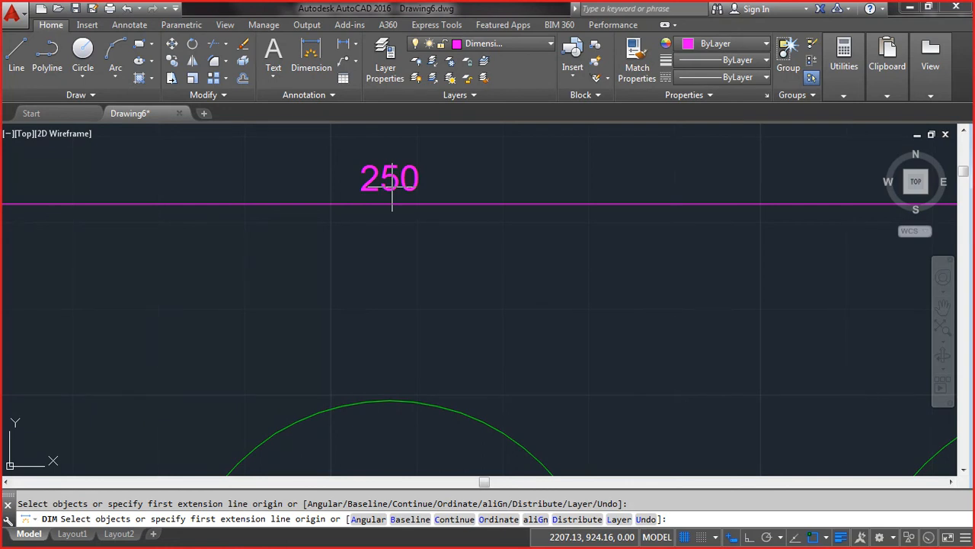
scroll(393, 200, down, 8)
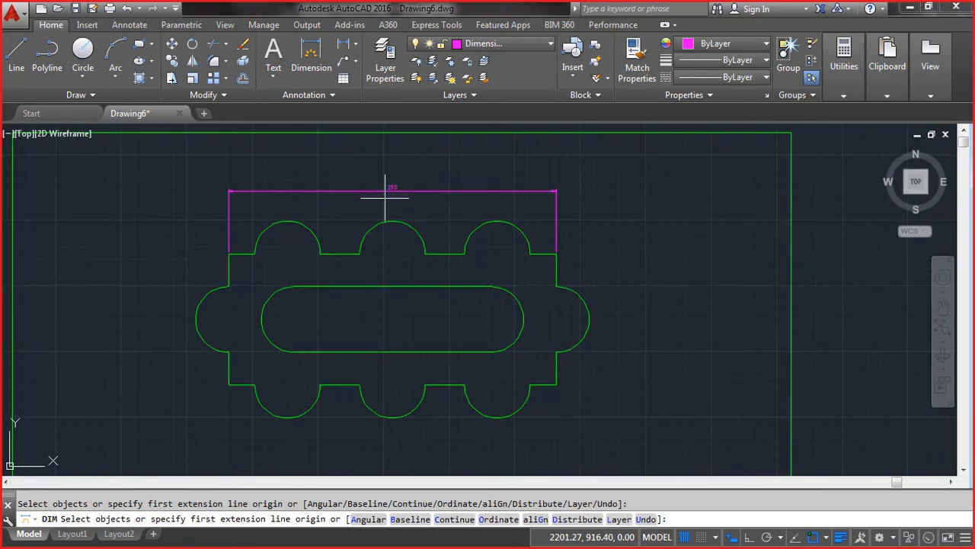
key(Escape)
Step: Draw a horizontal line between the centres of the profile's two end arcs and assign it to the Center line layer
click(17, 60)
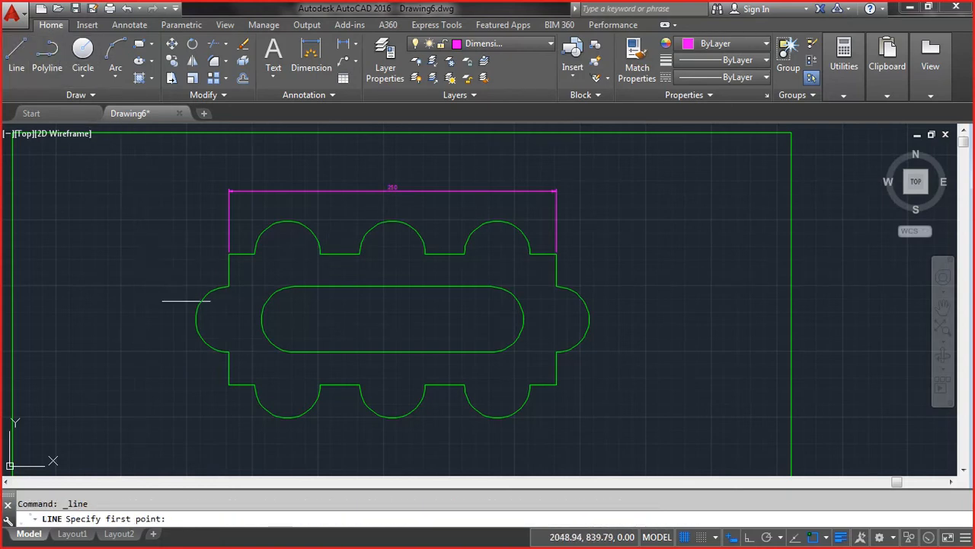
click(228, 319)
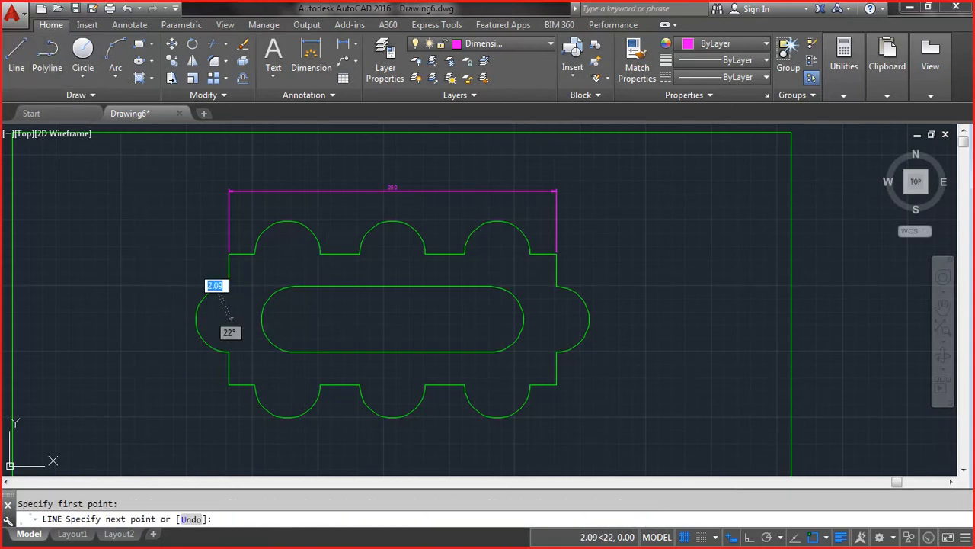
click(556, 320)
key(Escape)
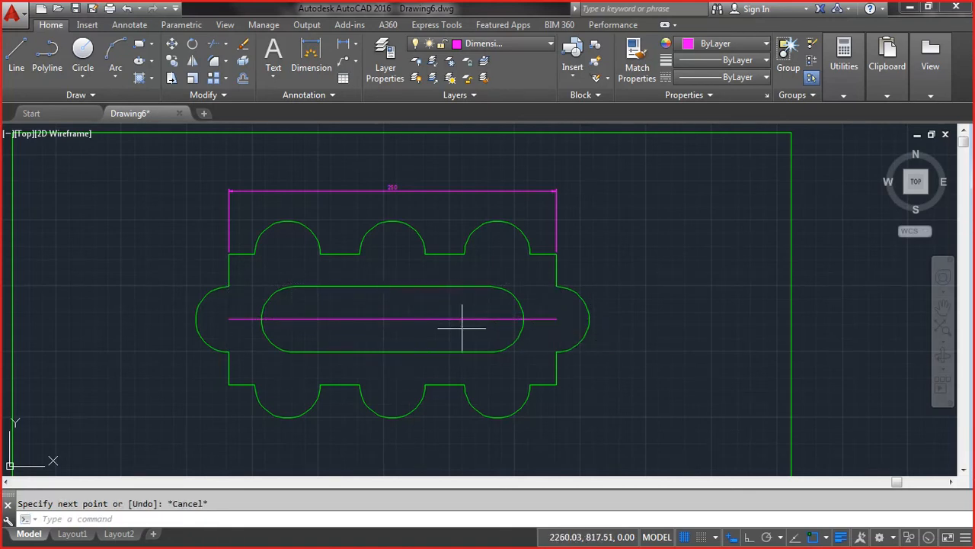
click(452, 314)
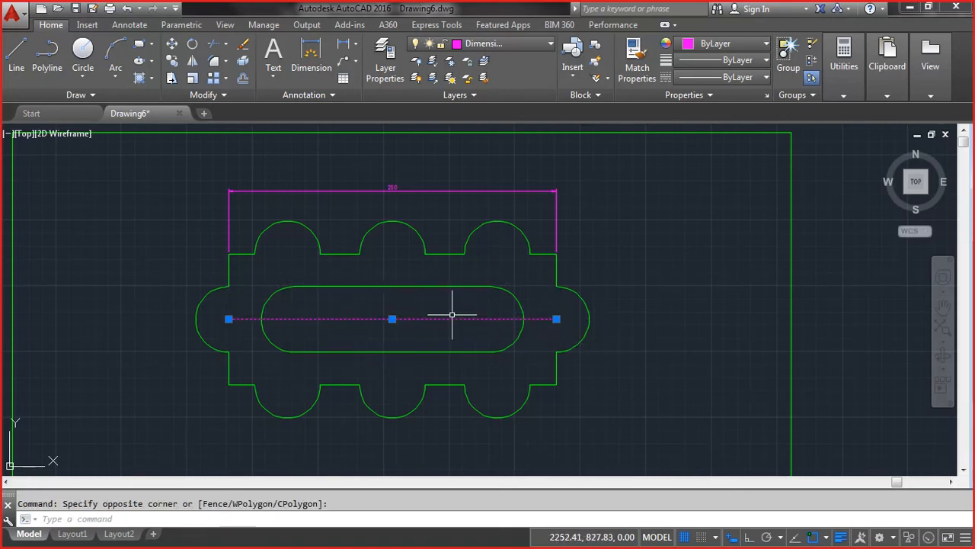
click(469, 45)
click(492, 77)
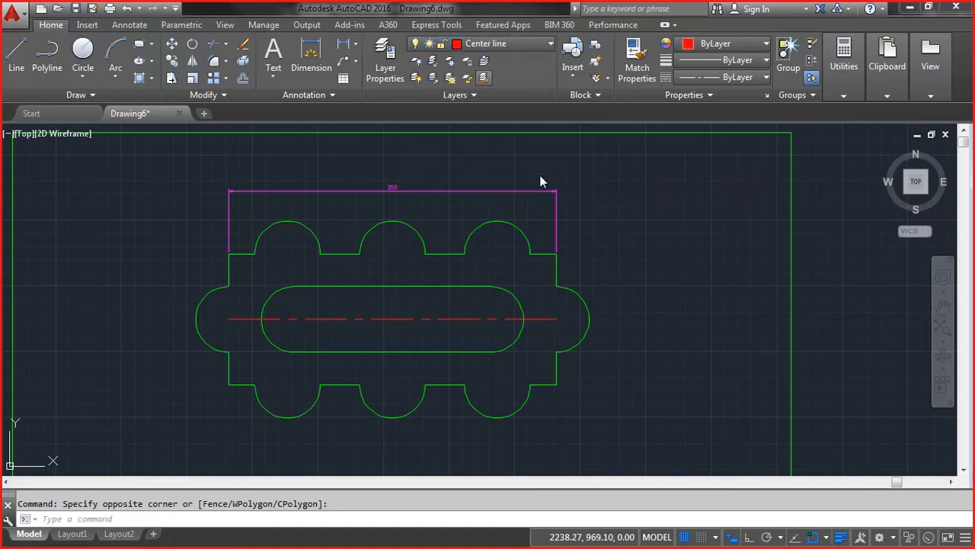
key(Escape)
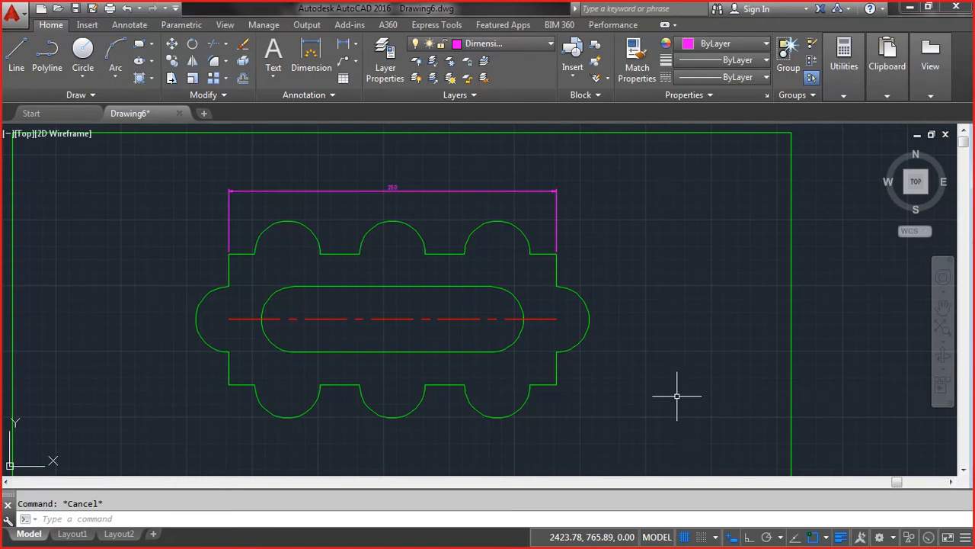
Step: Set the global linetype scale factor to 2 with LTSCALE
text(ltscale)
key(Return)
text(2)
key(Return)
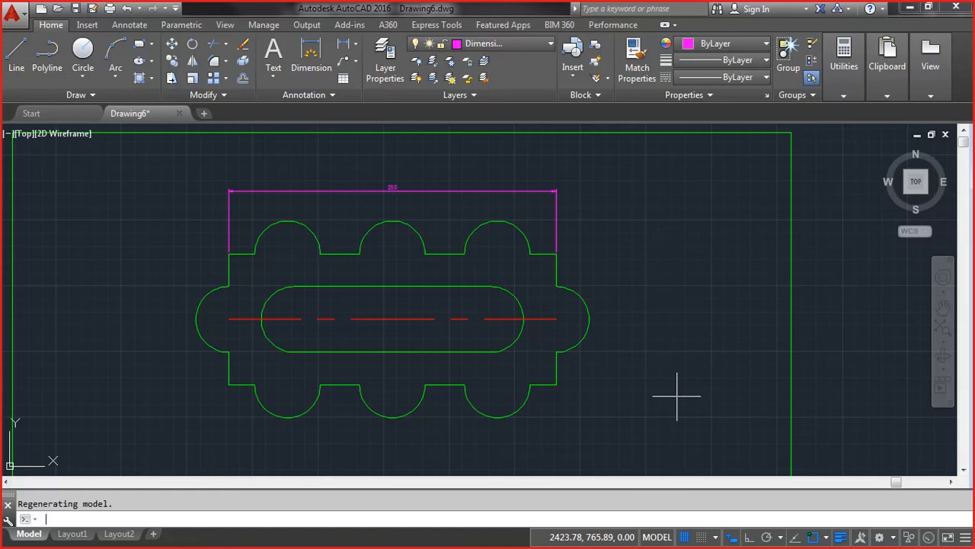
Step: Set the global linetype scale factor to 0.5
key(Return)
text(0.5)
key(Return)
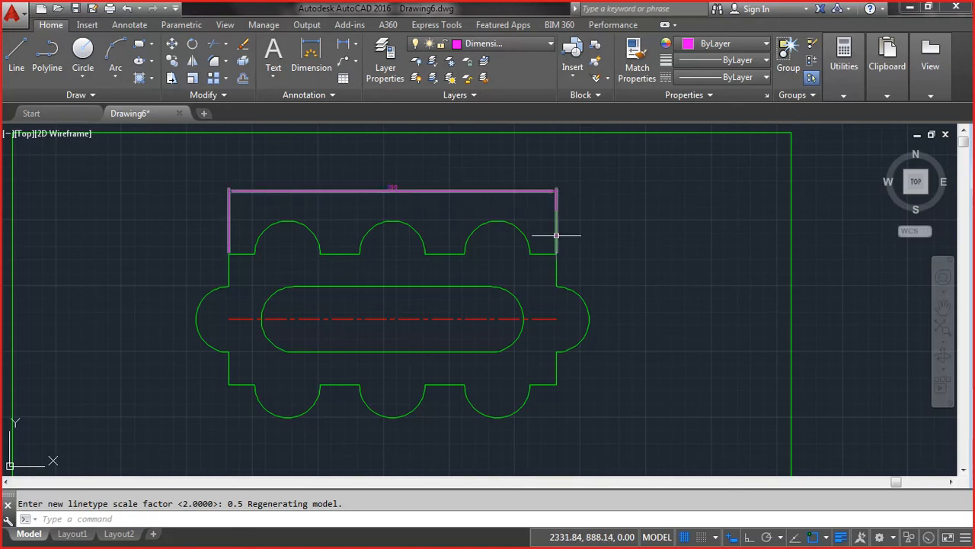
Step: Review the text settings of the ISO-25 dimension style and leave them without making changes
text(ddim)
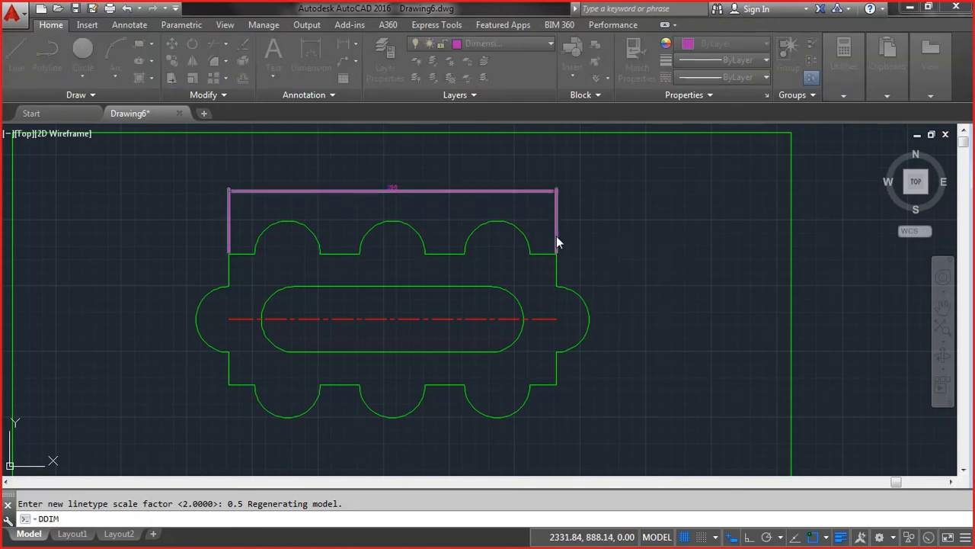
key(Return)
click(637, 250)
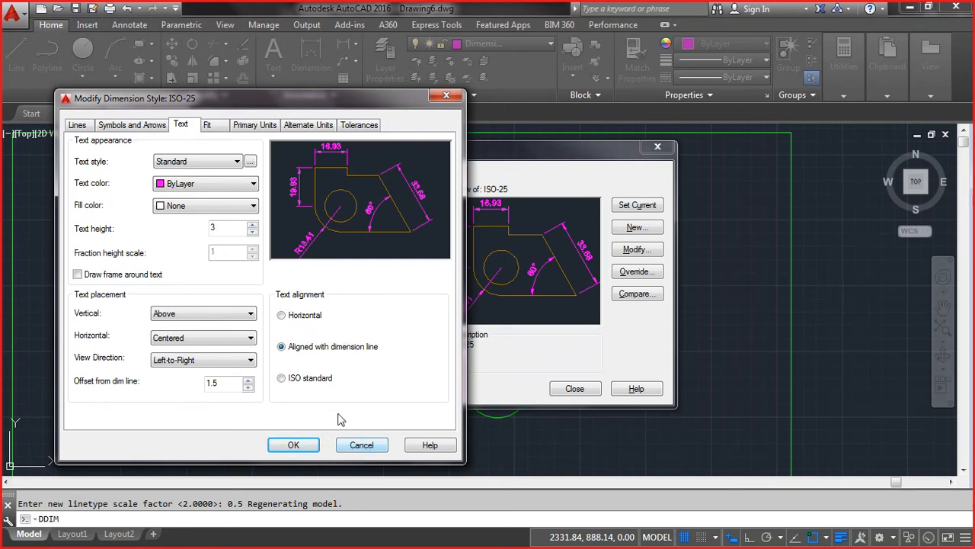
click(366, 445)
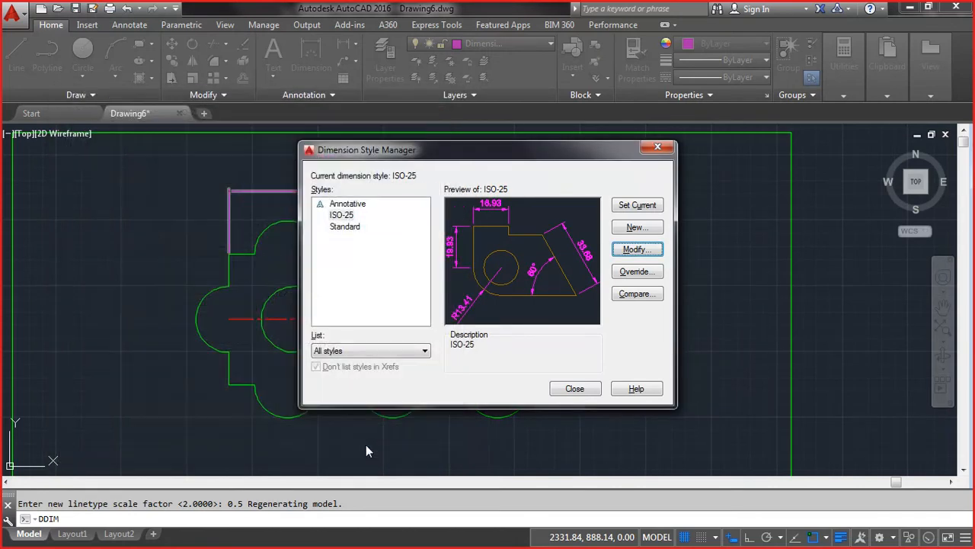
click(575, 389)
Step: Set the DIMSCALE variable to 2
text(dimsca)
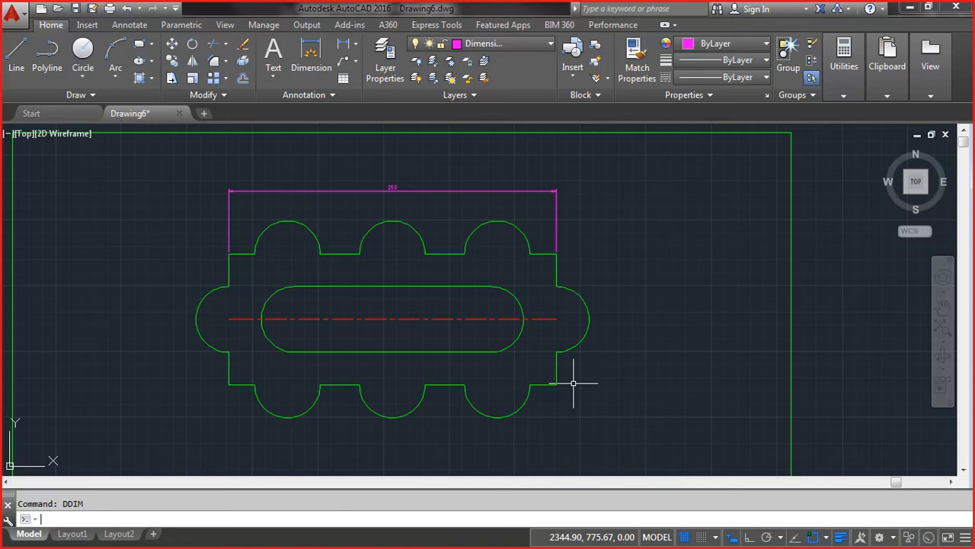
text(le)
key(Return)
text(2)
key(Return)
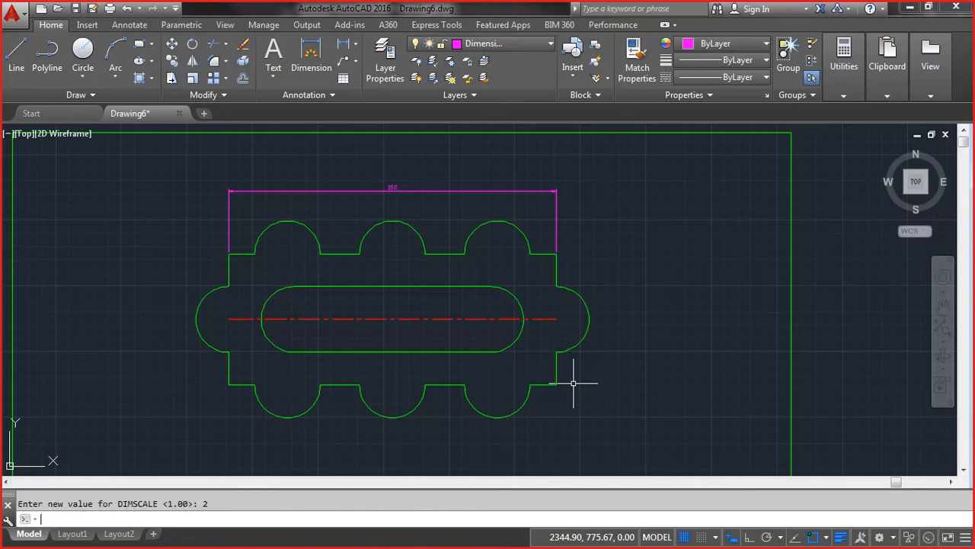
Step: Try to update all existing dimensions to the current dimension scale using the DIM command's upd option
text(dim)
key(Return)
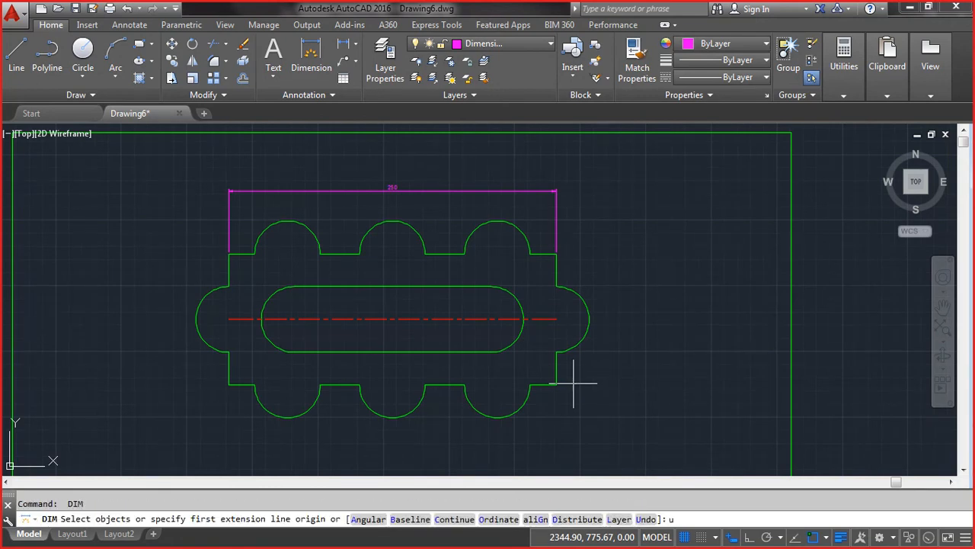
text(upd)
key(Return)
text(al)
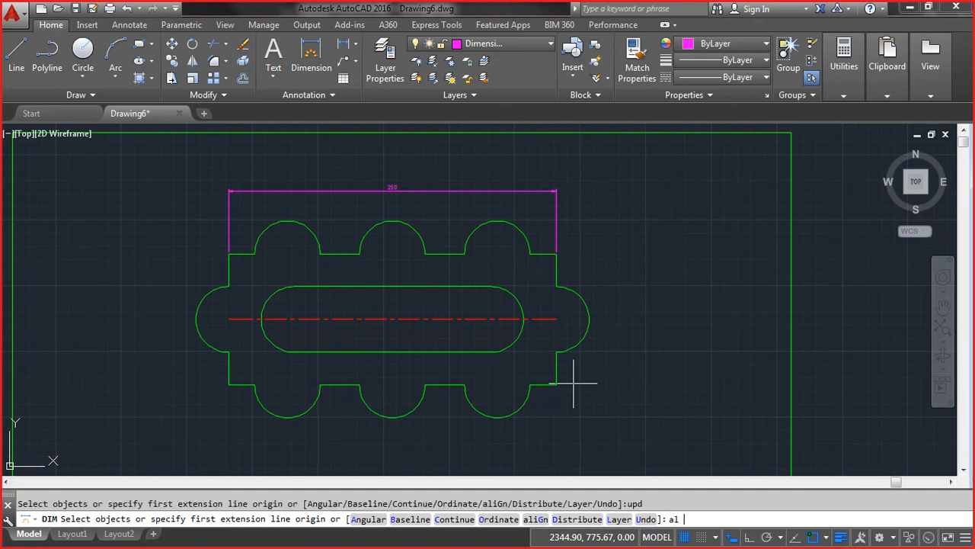
key(Escape)
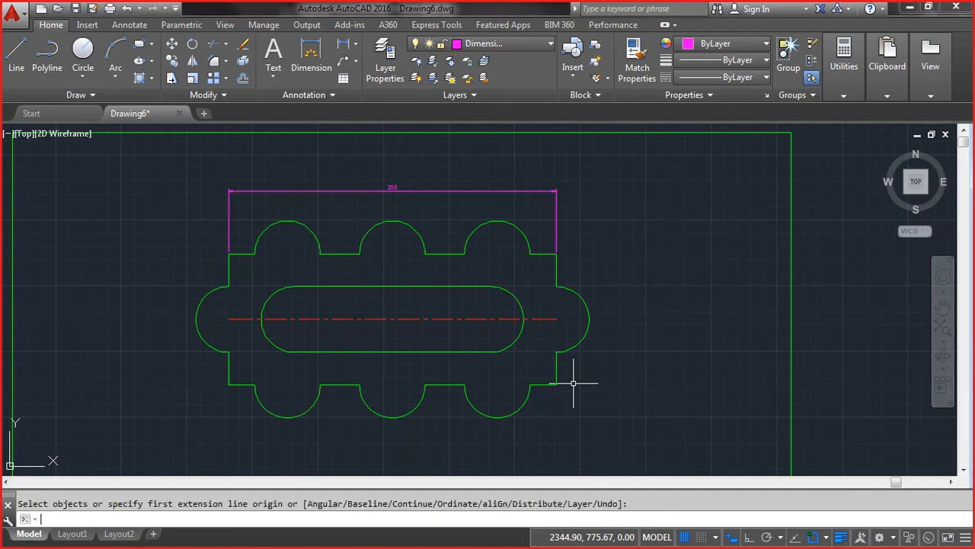
click(389, 191)
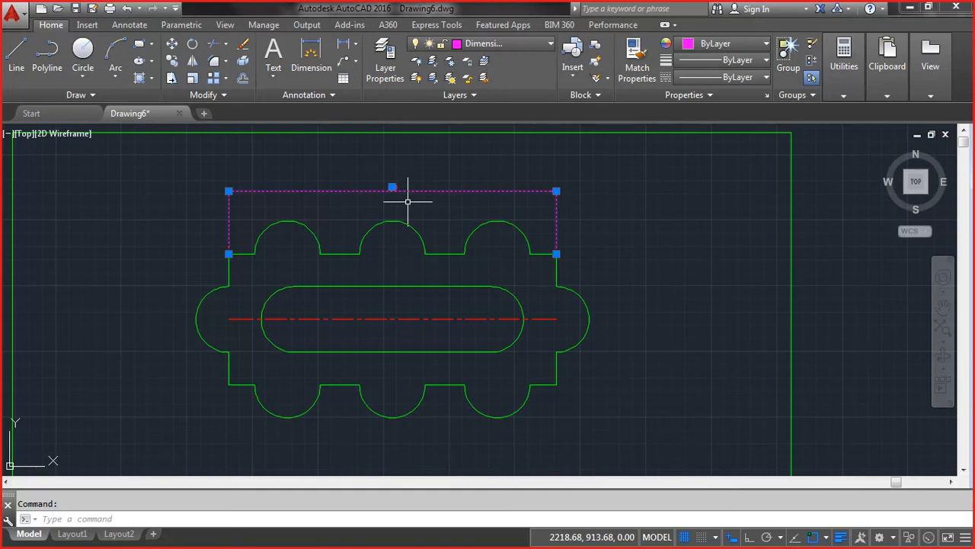
key(Escape)
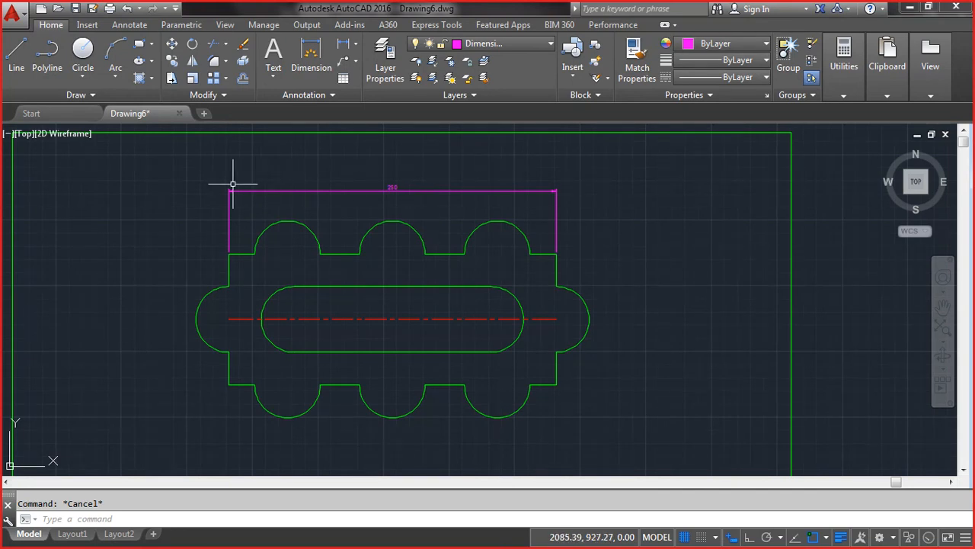
Step: Measure the distance from the title block's lower-left corner to its upper-right corner
scroll(224, 263, up, 8)
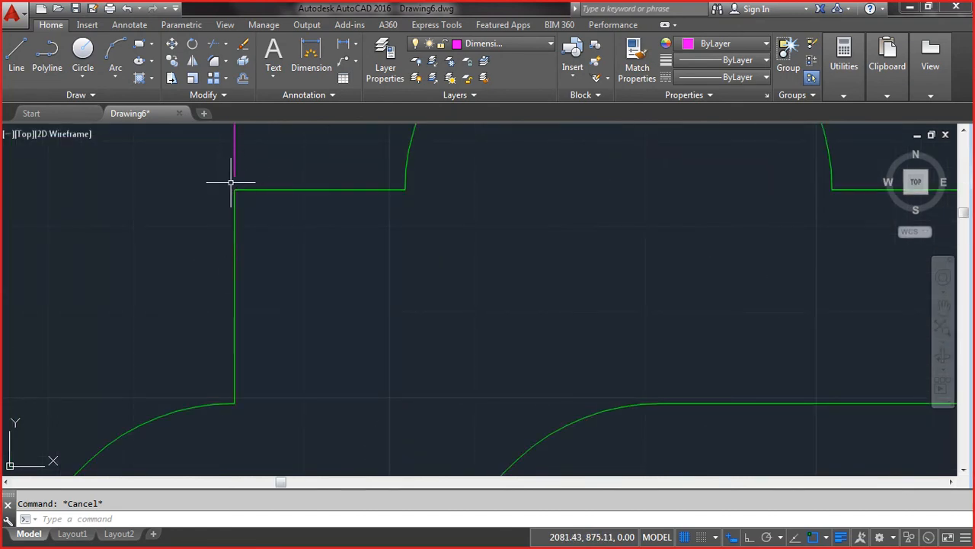
scroll(338, 272, down, 10)
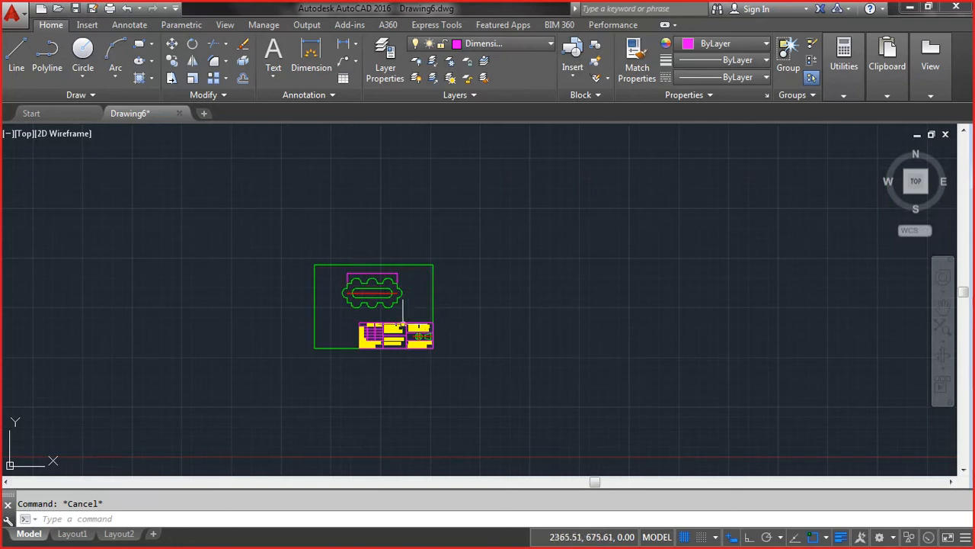
scroll(416, 352, up, 6)
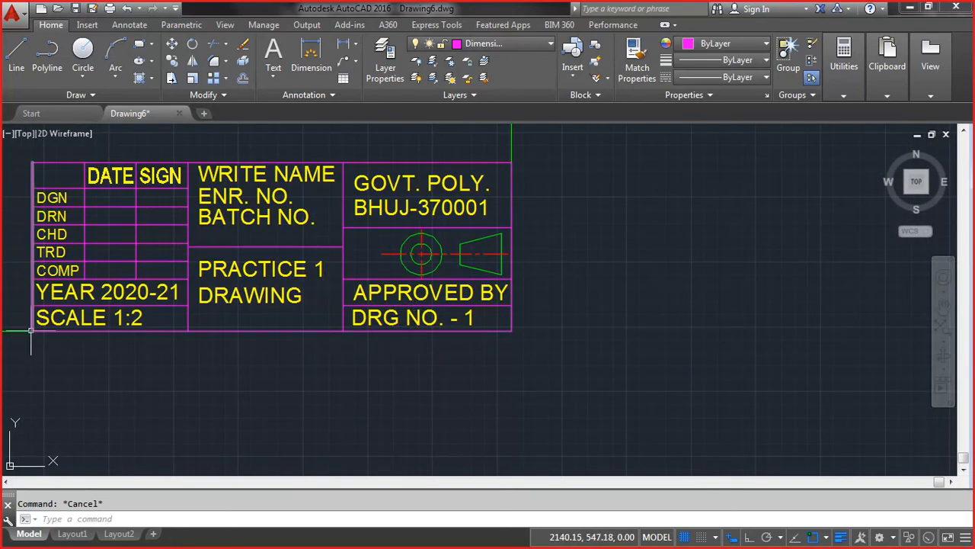
mouse_move(31, 330)
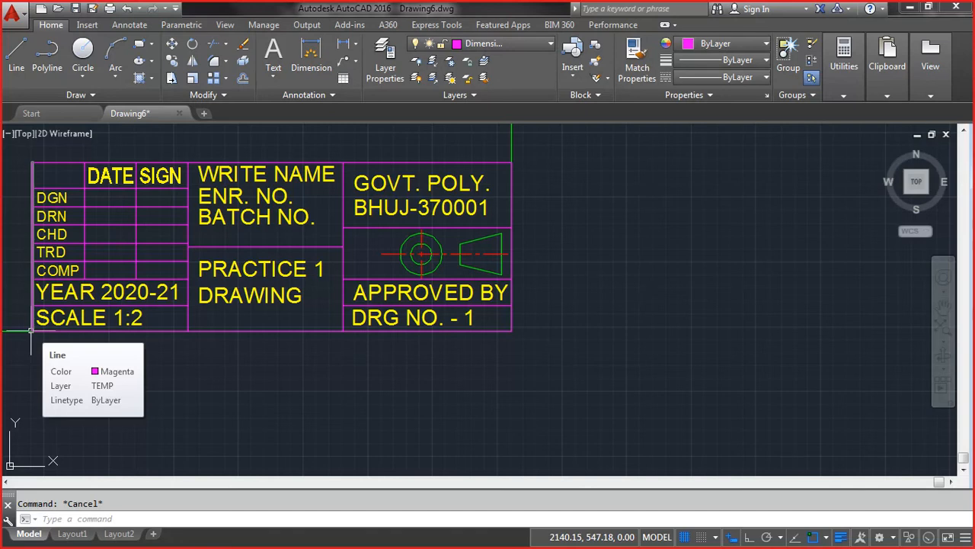
text(d po)
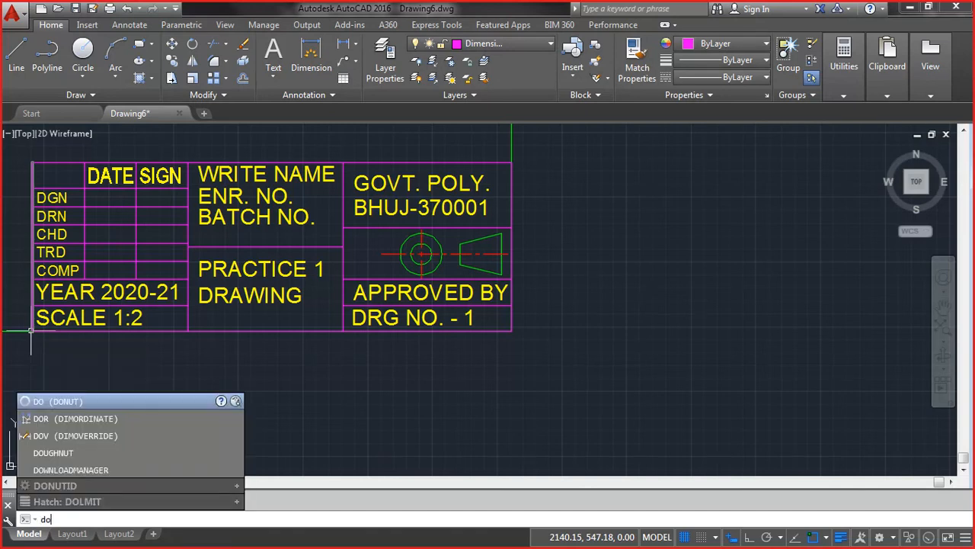
text(i)
key(Return)
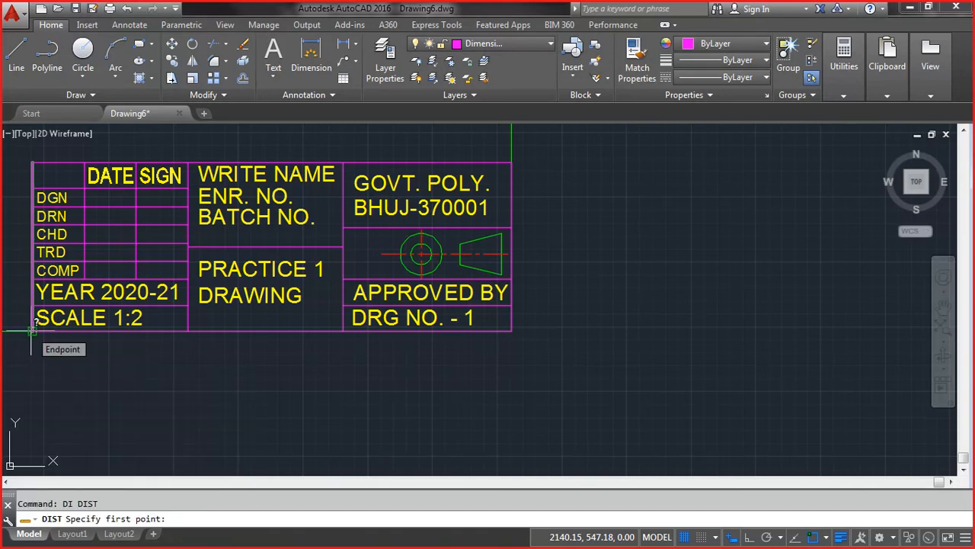
click(31, 330)
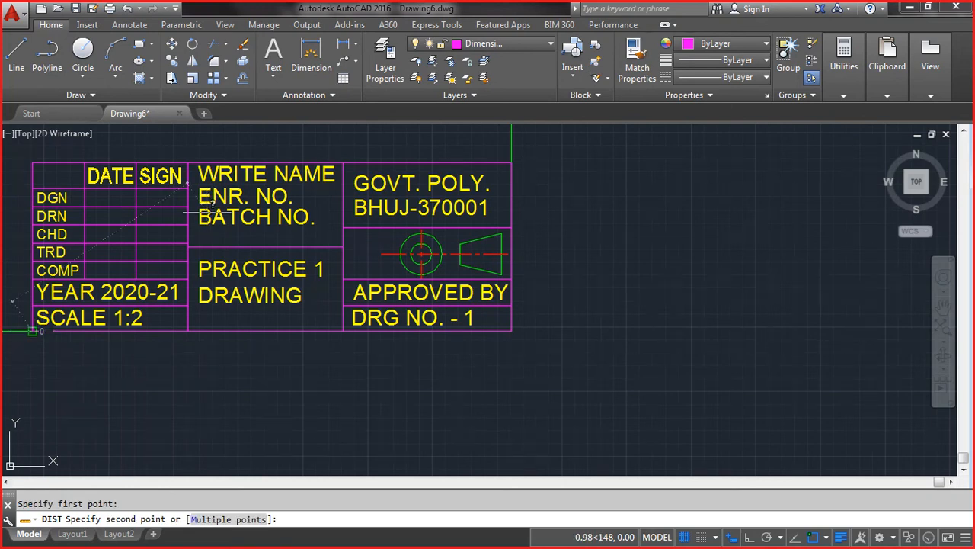
click(511, 161)
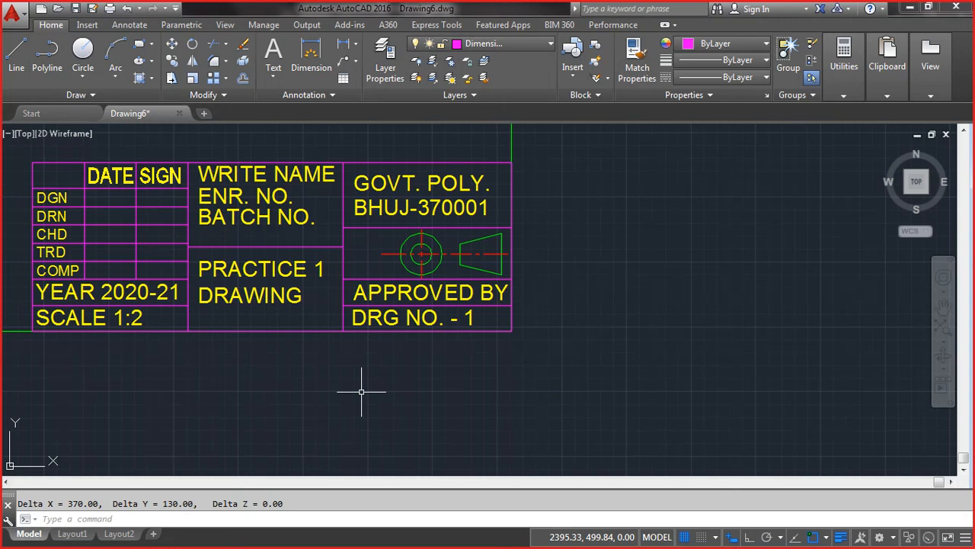
Step: Zoom to the extents of the drawing
text(z)
key(Return)
text(e)
key(Return)
text(e)
key(Return)
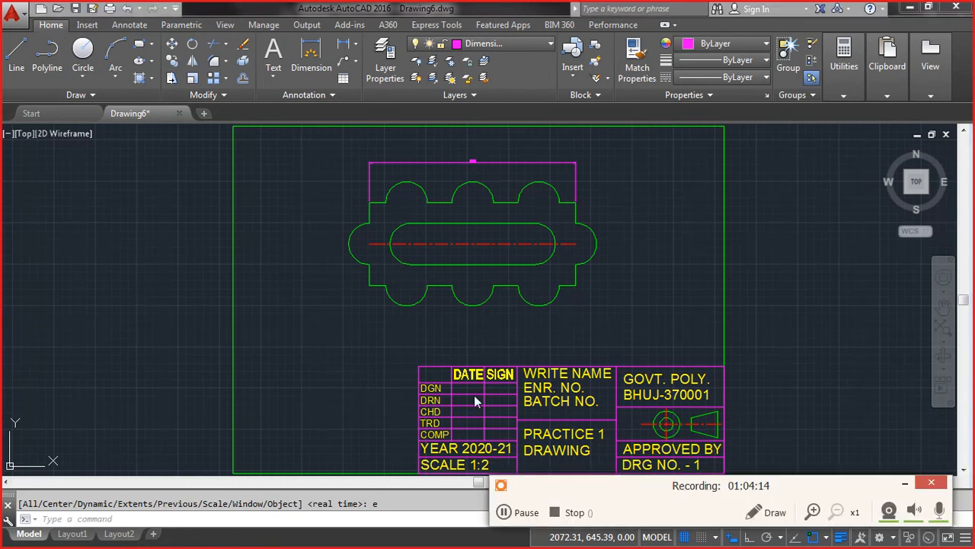
click(752, 513)
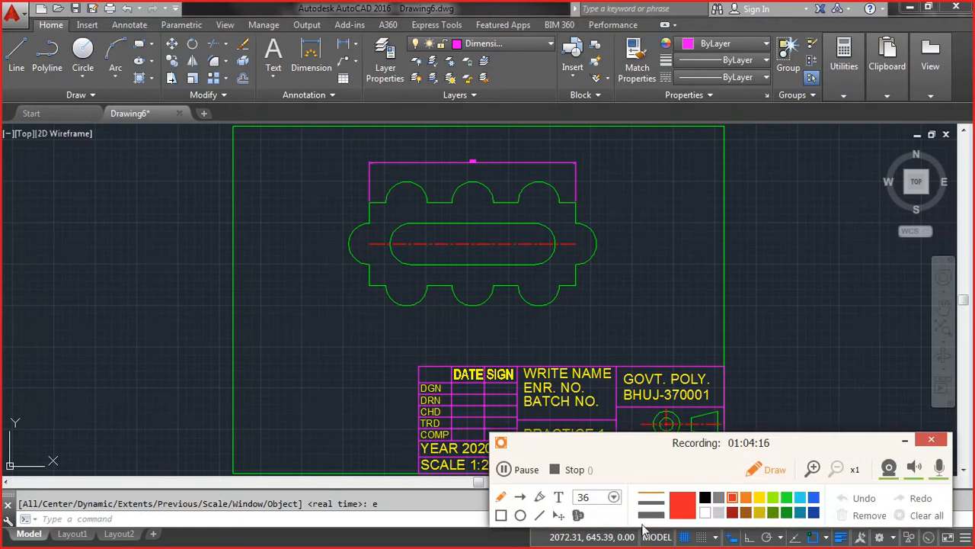
click(500, 515)
mouse_move(4, 33)
mouse_down()
mouse_move(131, 103)
mouse_move(163, 108)
mouse_up()
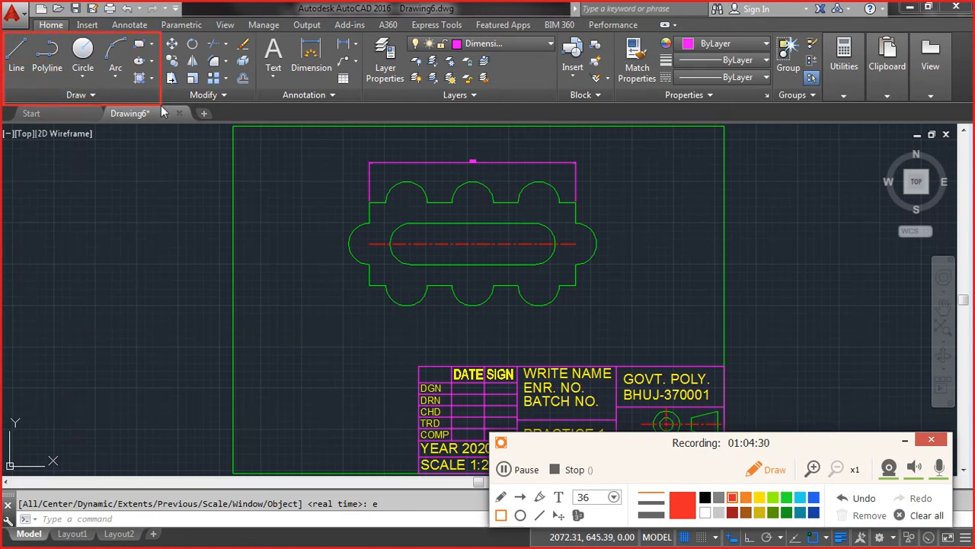
click(557, 520)
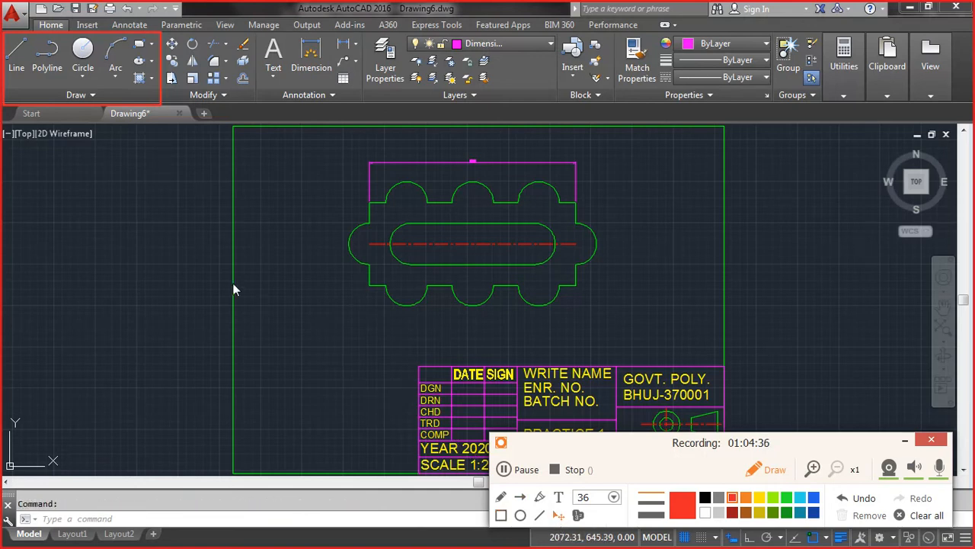
drag(164, 98, 616, 97)
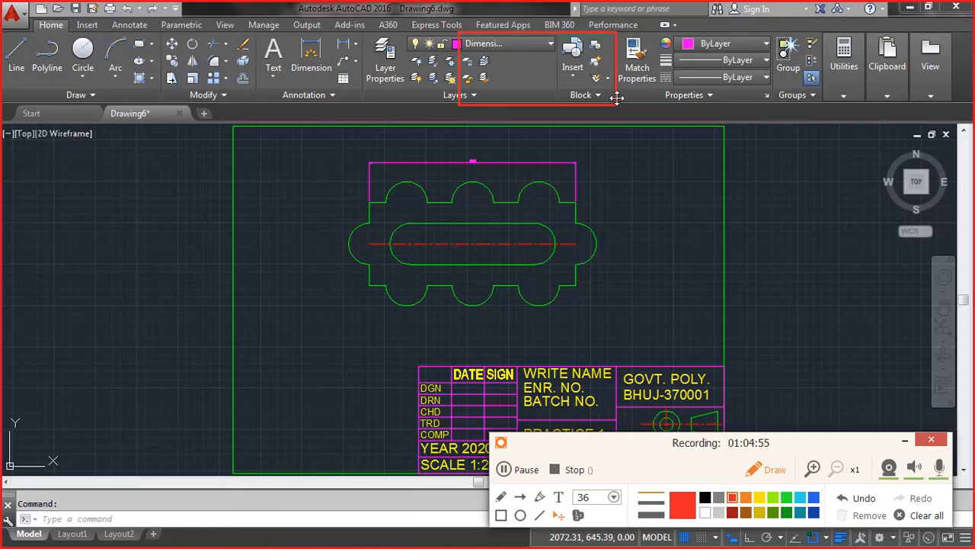
mouse_move(617, 97)
mouse_down()
mouse_move(772, 93)
mouse_move(381, 99)
mouse_up()
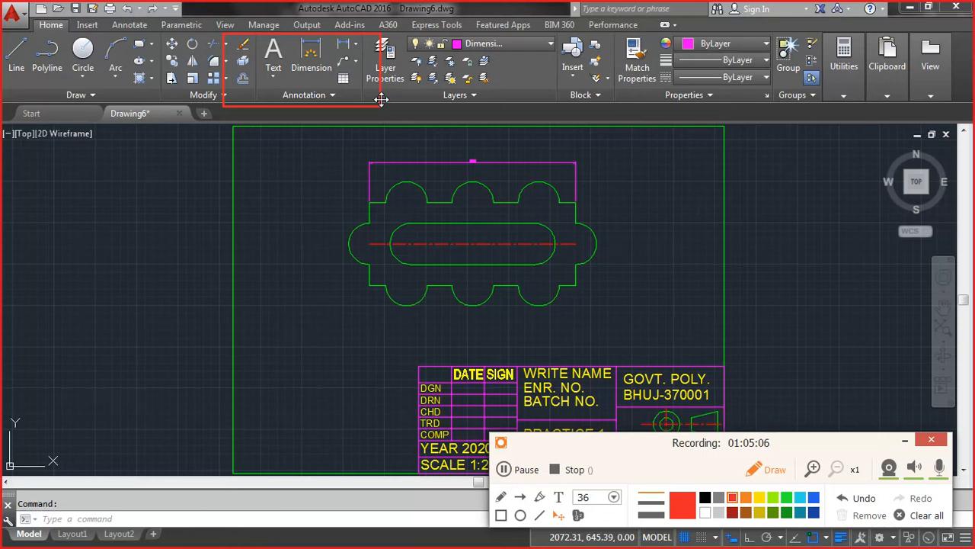
mouse_move(381, 99)
mouse_down()
mouse_move(355, 162)
mouse_move(294, 250)
mouse_up()
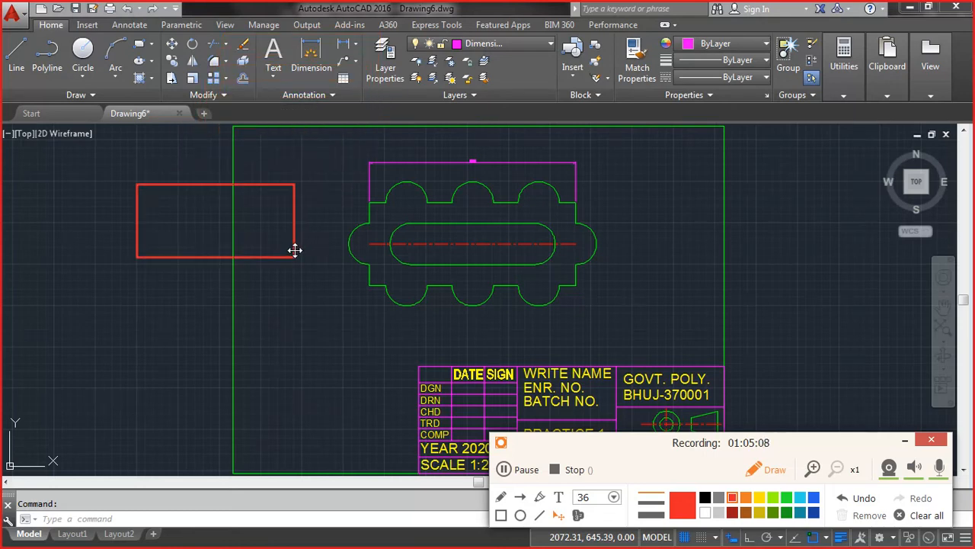
click(925, 516)
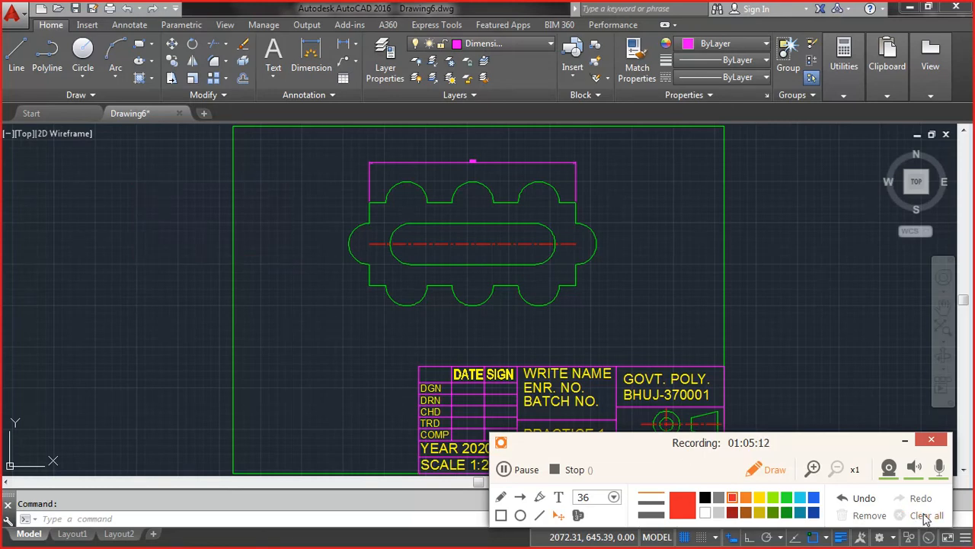